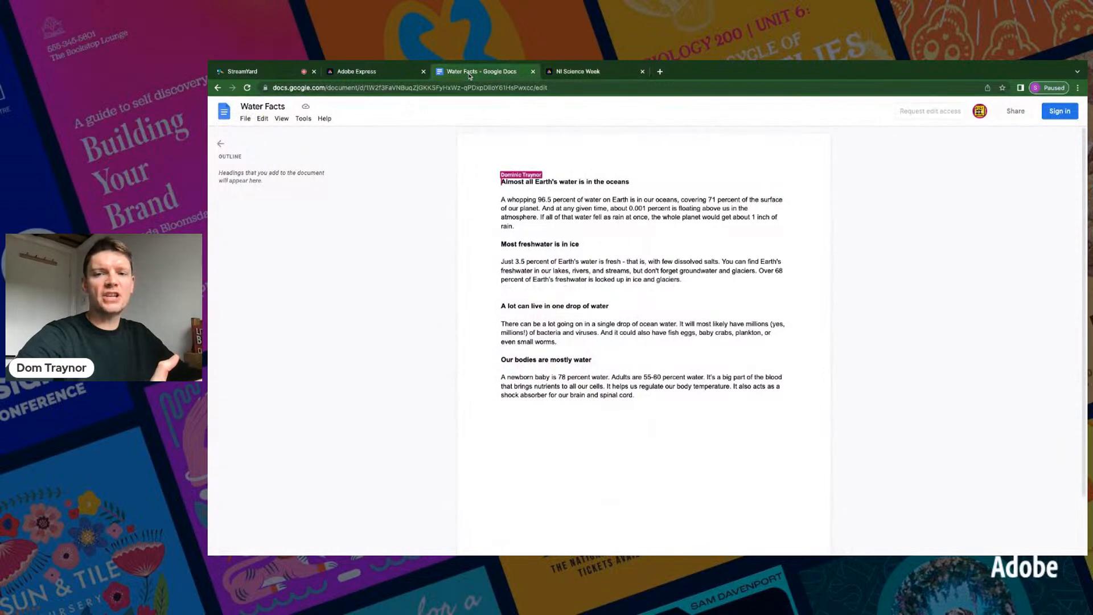
- Hide the Water Facts document's outline and view the challenges on the NI Science Week page
{"action": "left_click", "coordinate": [220, 143]}
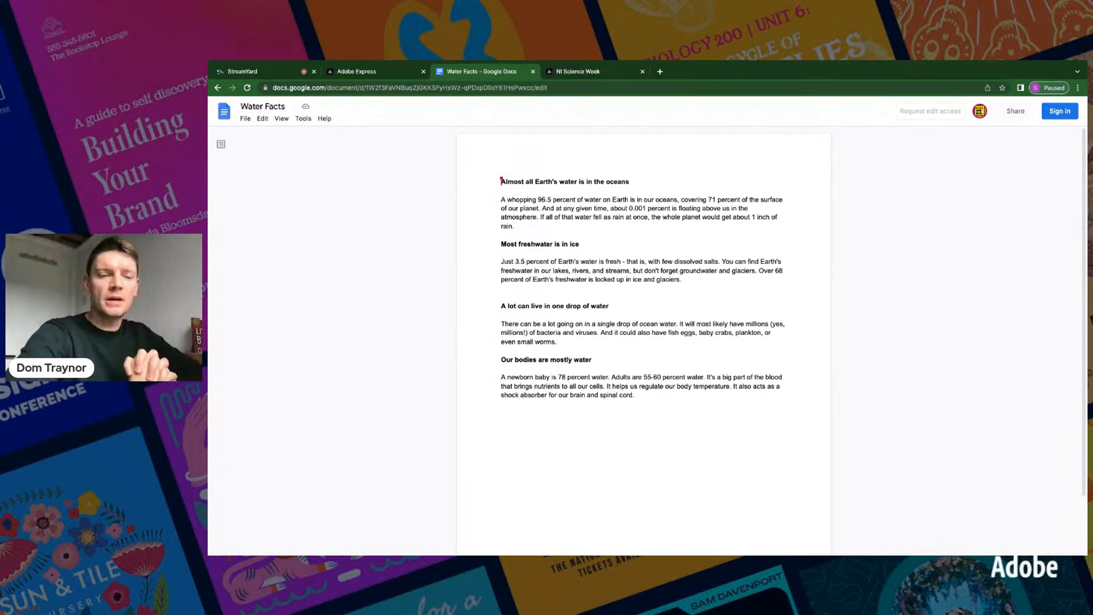
{"action": "left_click", "coordinate": [589, 77]}
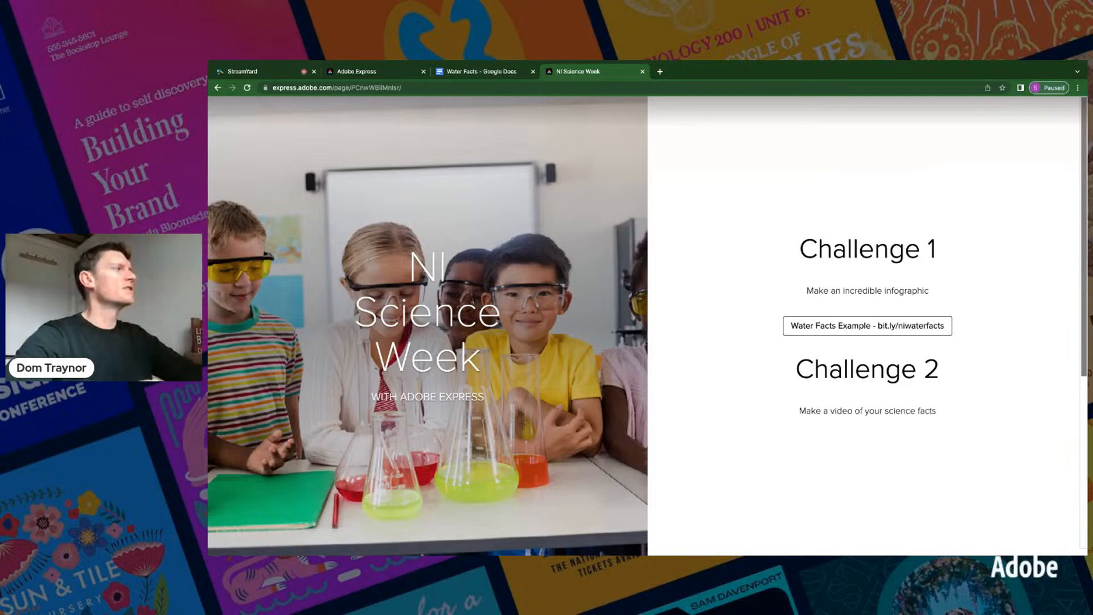
- Switch to Adobe Express and create a blank custom-size graphic using the A4 print size
{"action": "left_click", "coordinate": [392, 73]}
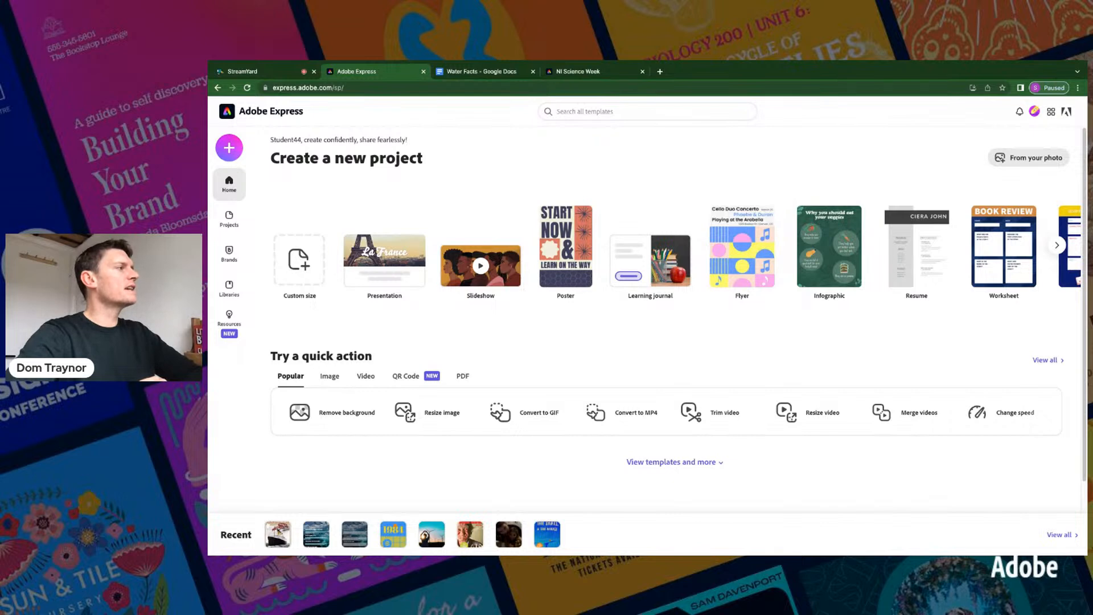
{"action": "left_click", "coordinate": [230, 149]}
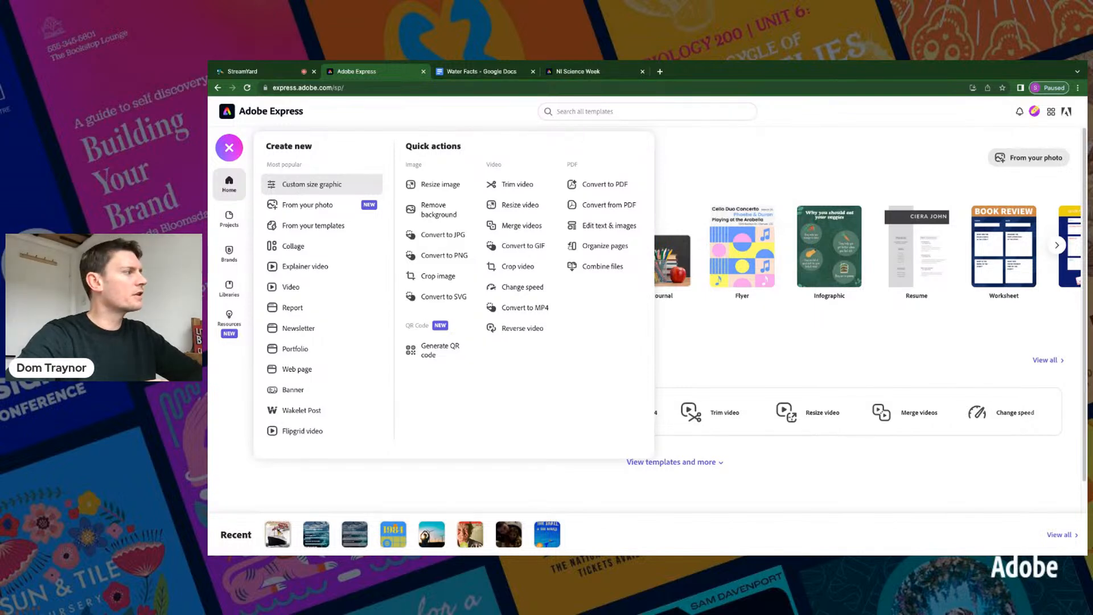
{"action": "left_click", "coordinate": [312, 184]}
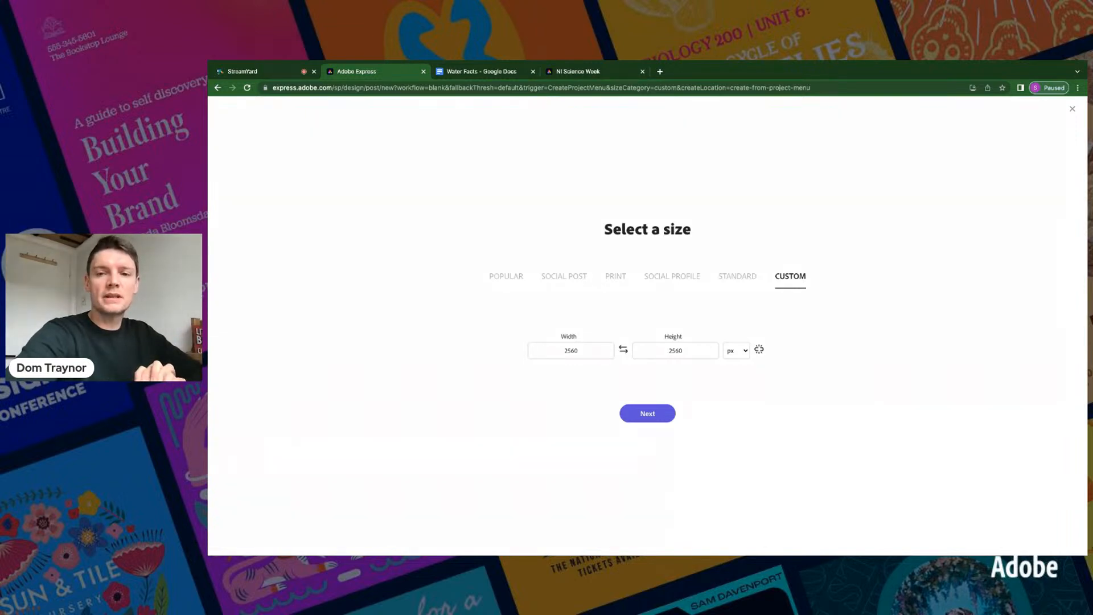
{"action": "left_click", "coordinate": [613, 279]}
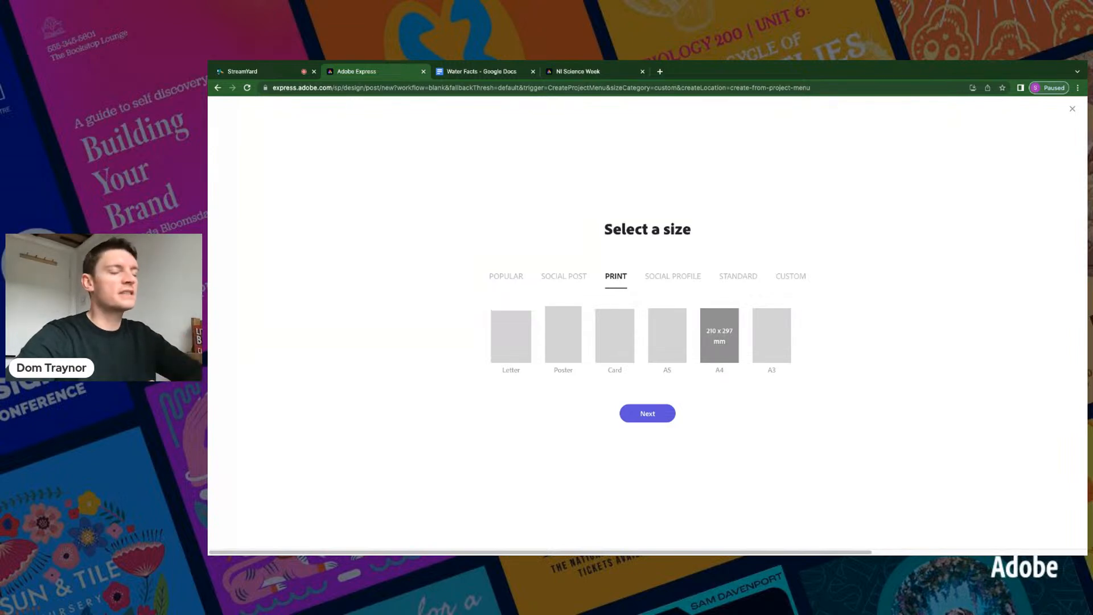
{"action": "left_click", "coordinate": [719, 358]}
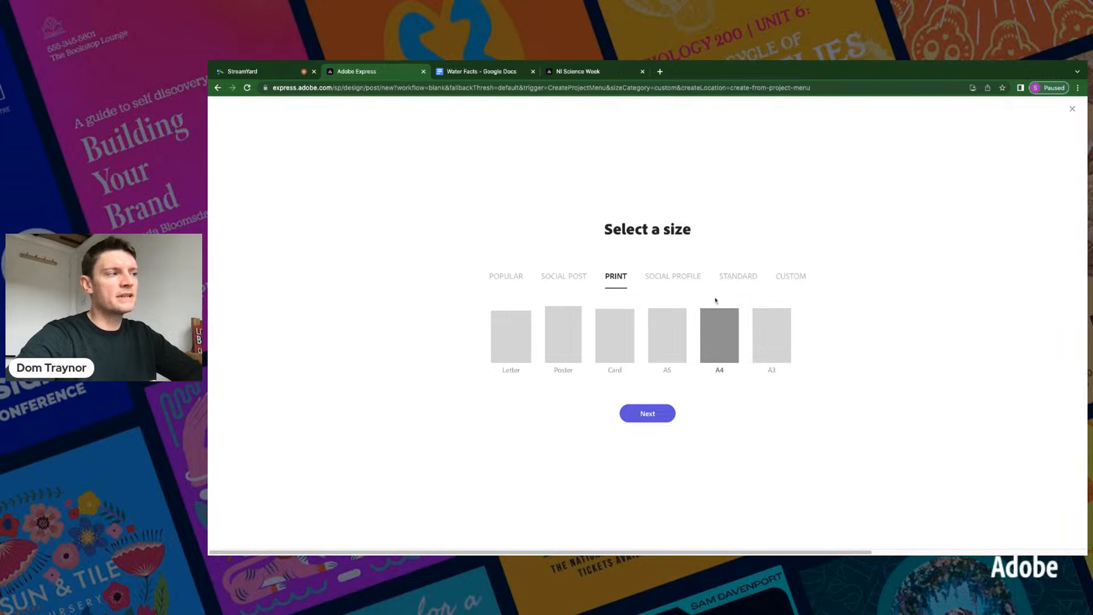
{"action": "left_click", "coordinate": [653, 416]}
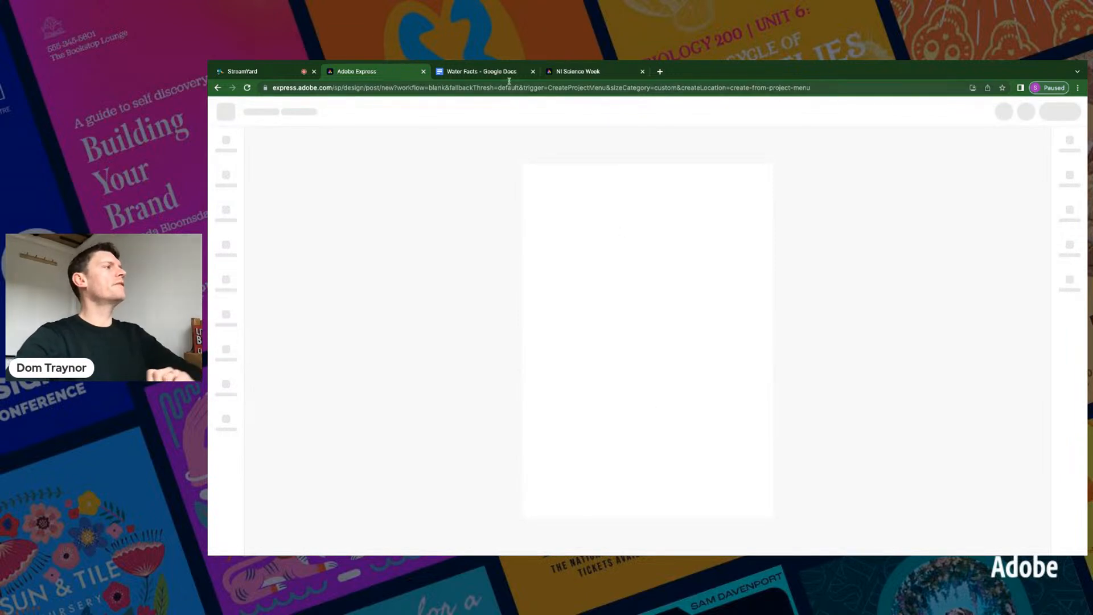
- Check the title of the Google Docs document and rename the Adobe Express project as Water Facts
{"action": "left_click", "coordinate": [474, 72]}
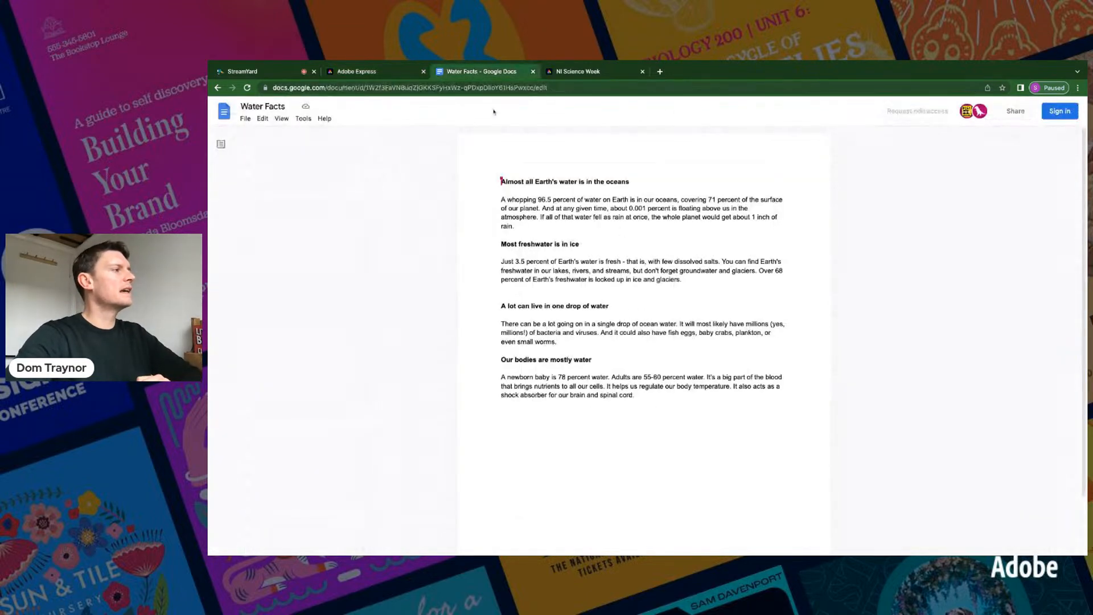
{"action": "left_click", "coordinate": [249, 106]}
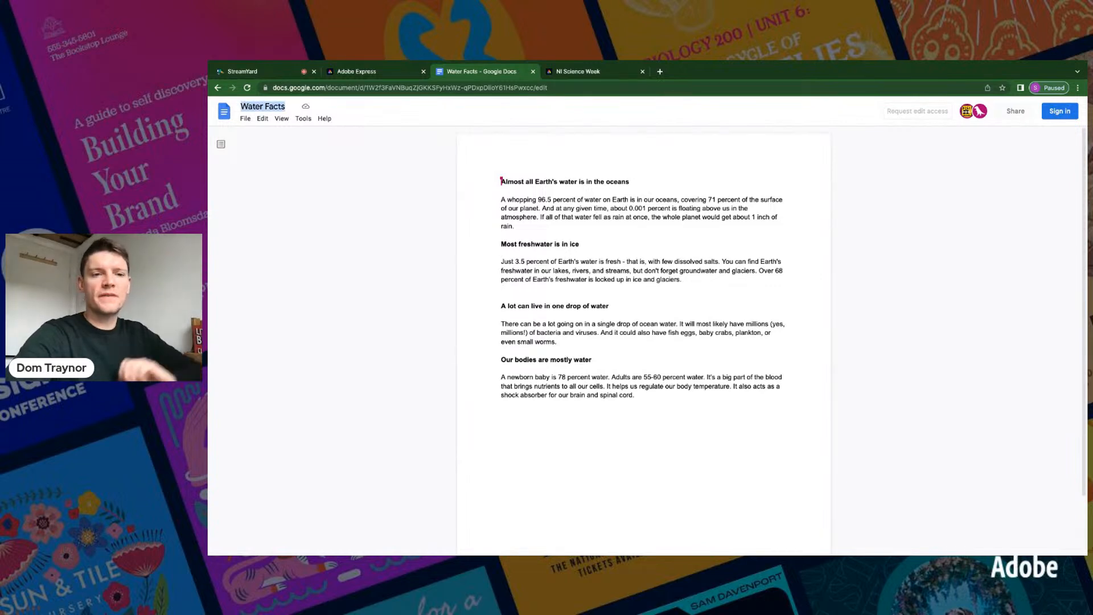
{"action": "left_click", "coordinate": [362, 72]}
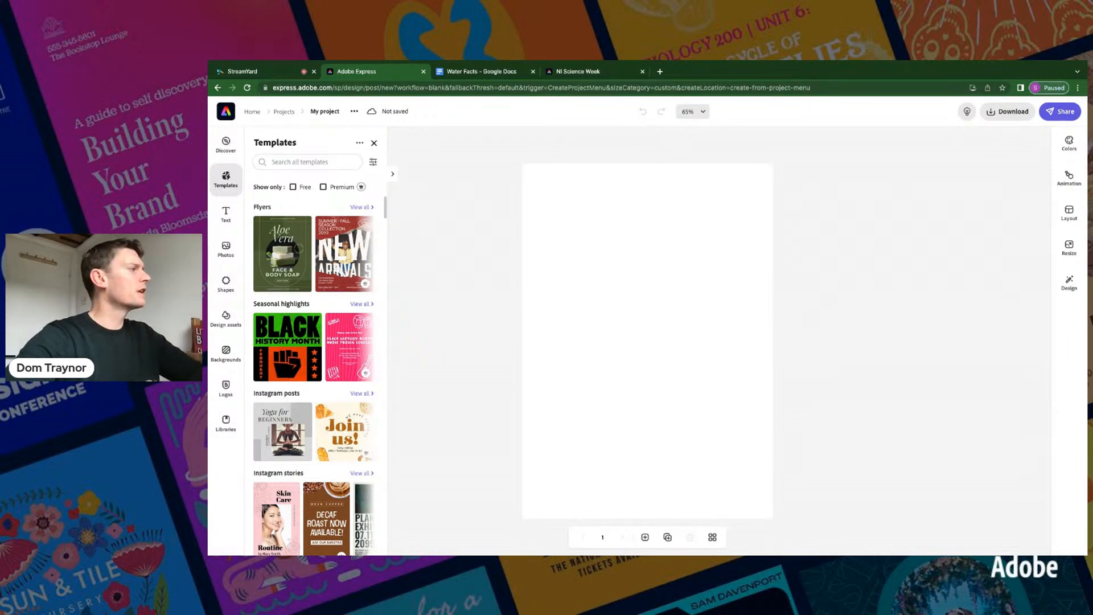
{"action": "left_click", "coordinate": [373, 143]}
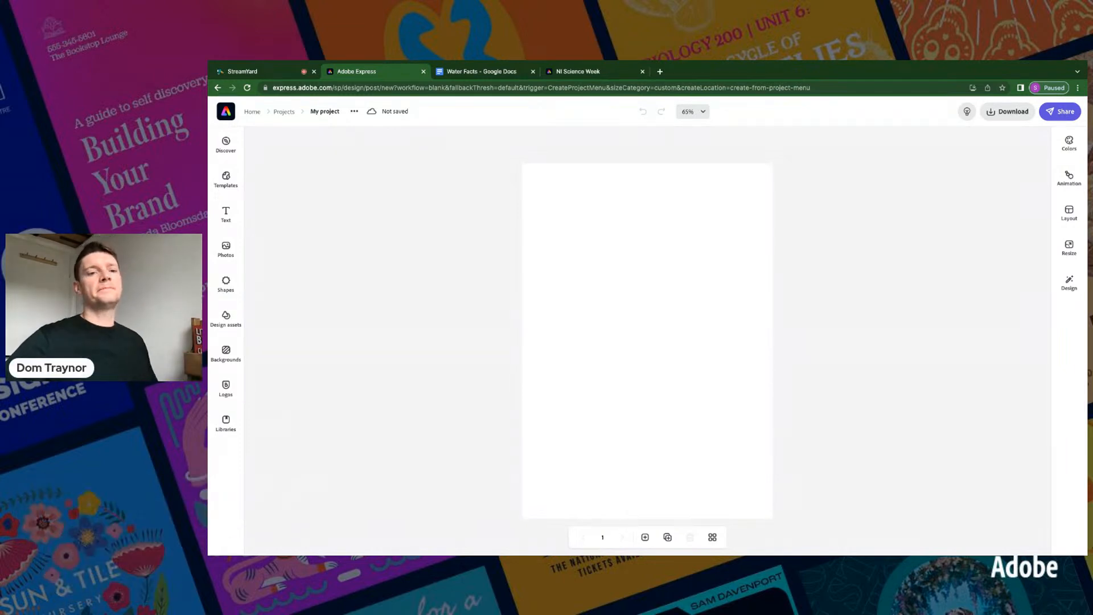
{"action": "left_click", "coordinate": [332, 112]}
{"action": "type", "text": "Water Facts"}
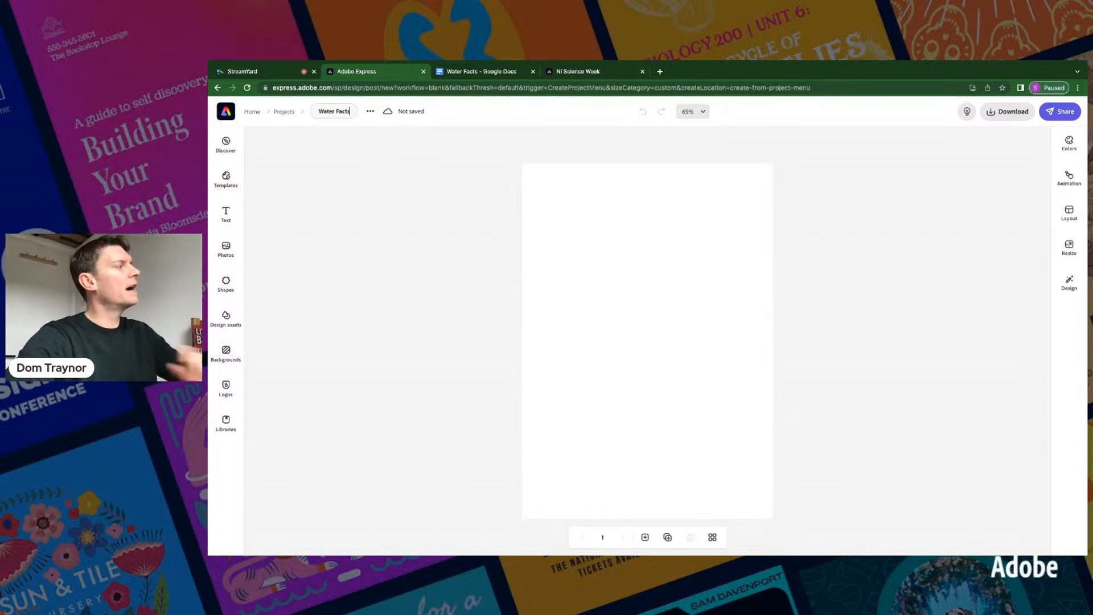
{"action": "key", "text": "Return"}
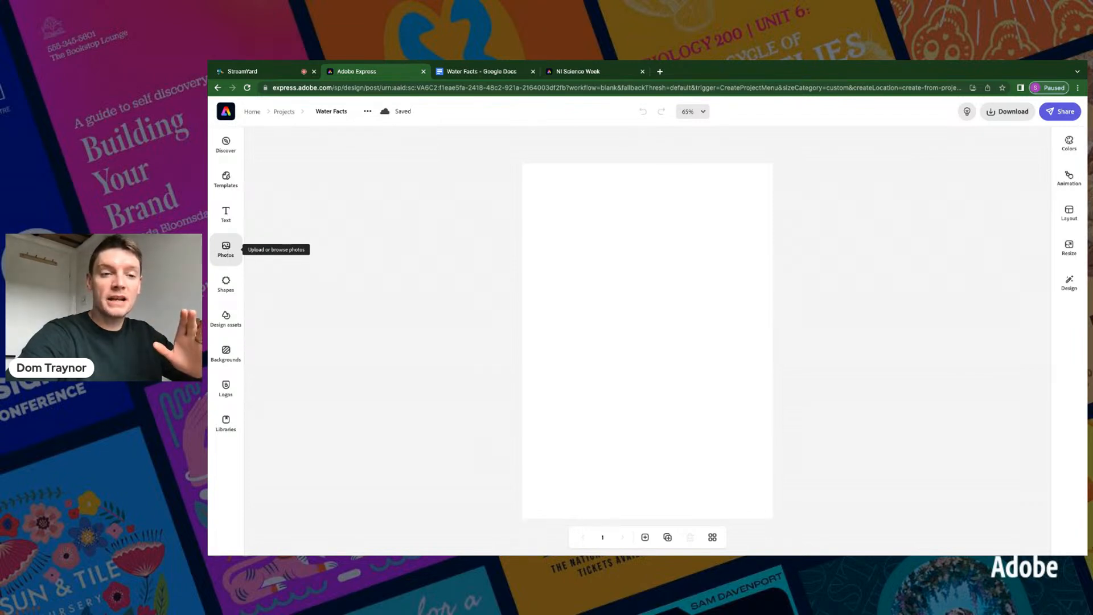
- Consult the ice and glaciers fact in the Google Docs document and search Adobe Express's stock photos for "iceberg"
{"action": "left_click", "coordinate": [225, 249]}
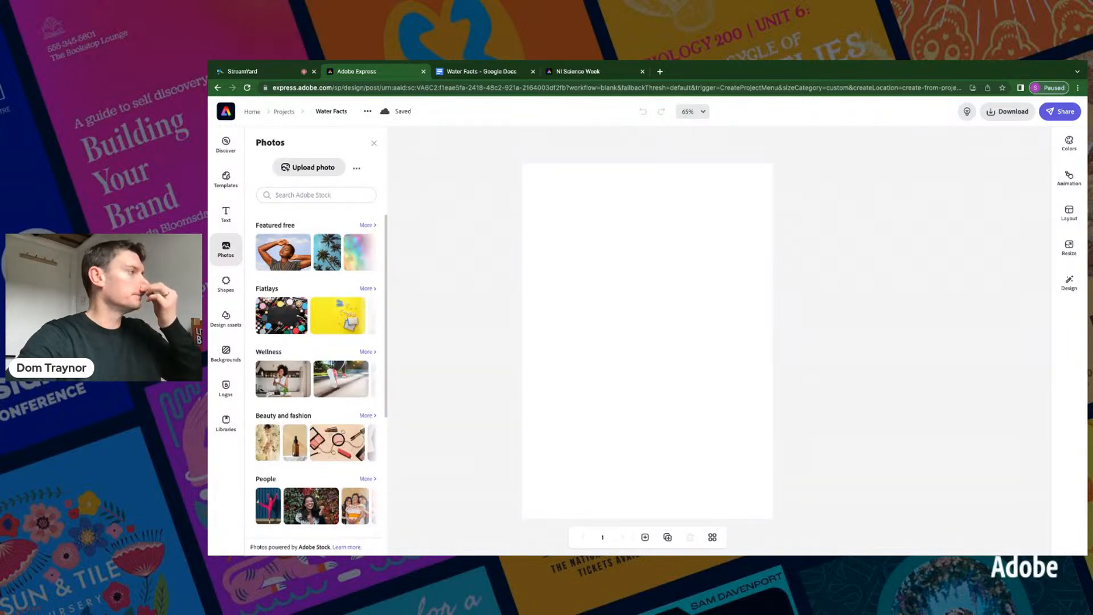
{"action": "left_click", "coordinate": [315, 195]}
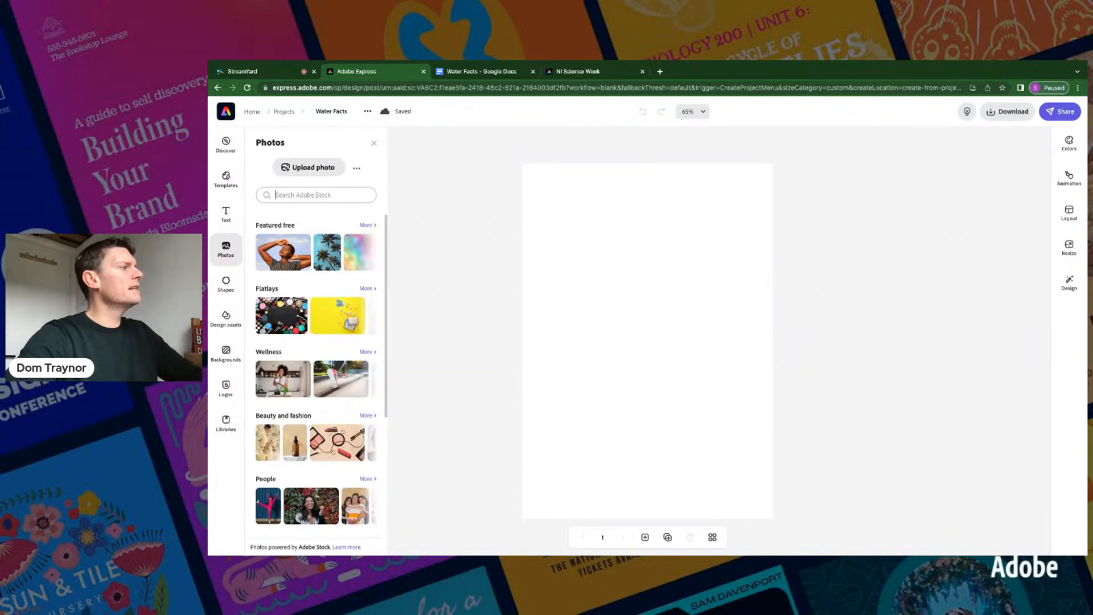
{"action": "left_click", "coordinate": [469, 73]}
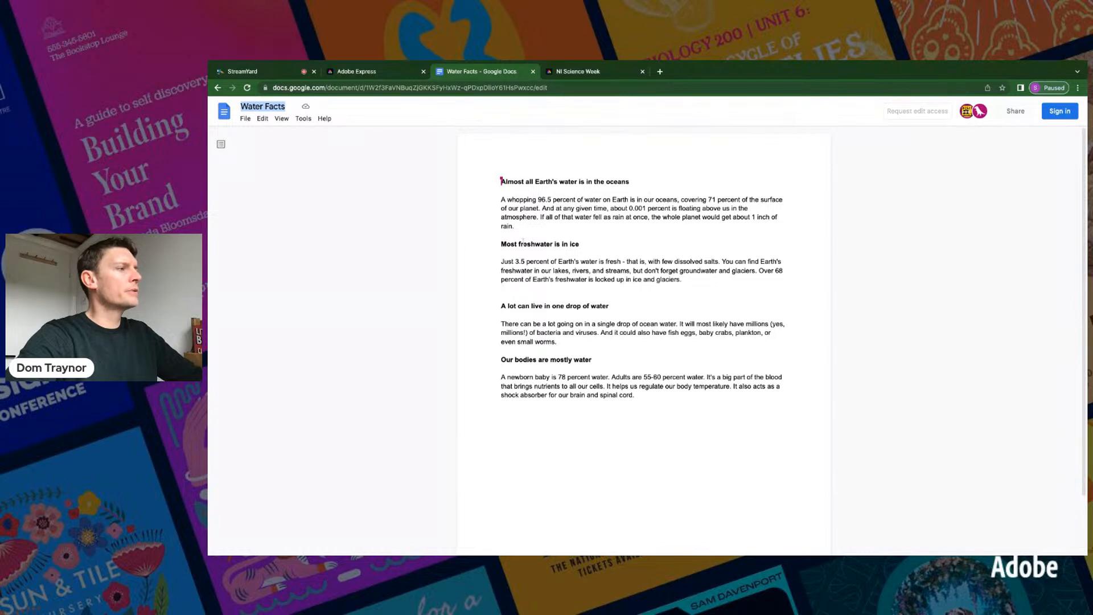
{"action": "double_click", "coordinate": [668, 280]}
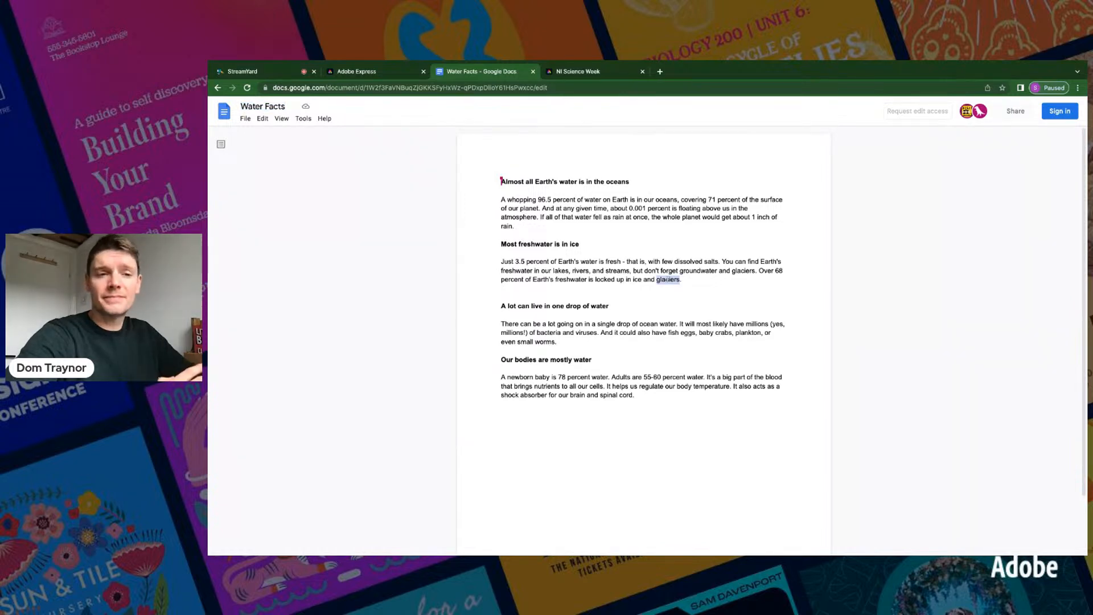
{"action": "double_click", "coordinate": [637, 280]}
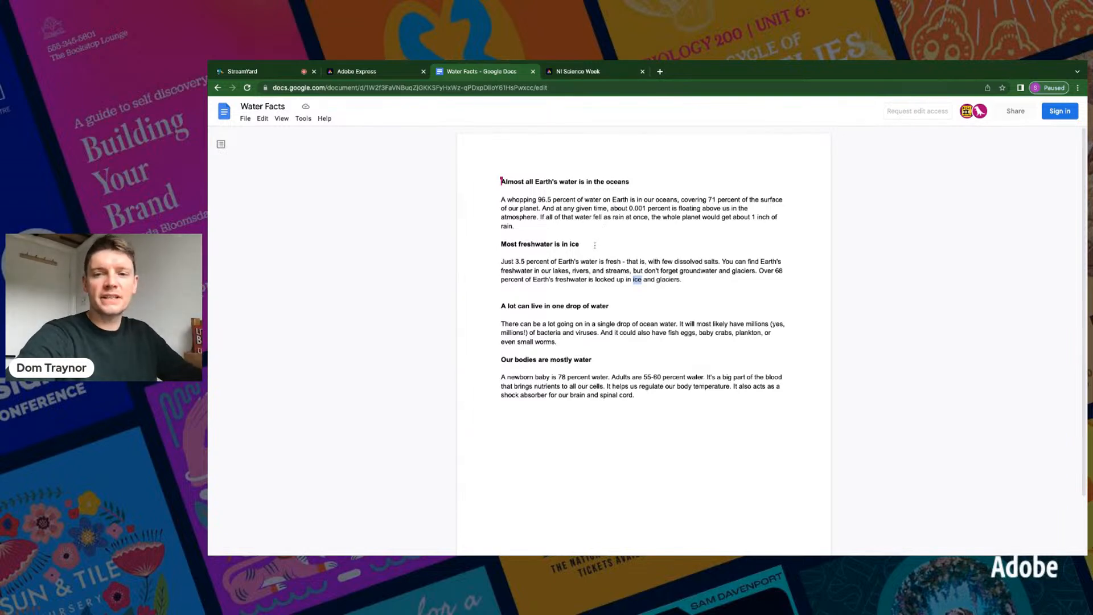
{"action": "left_click", "coordinate": [365, 72]}
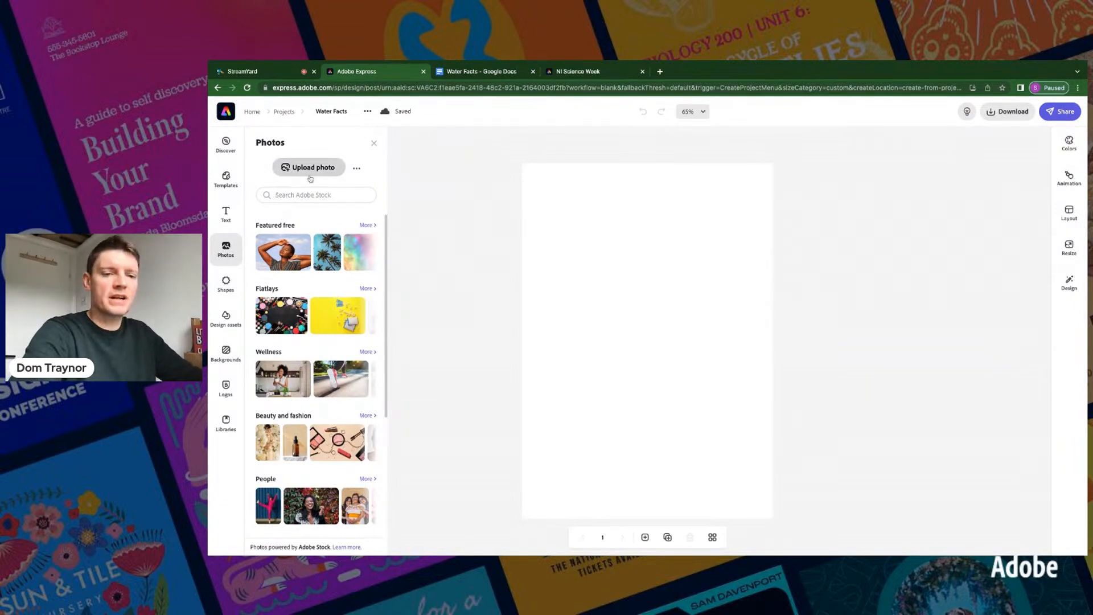
{"action": "type", "text": "iceberg"}
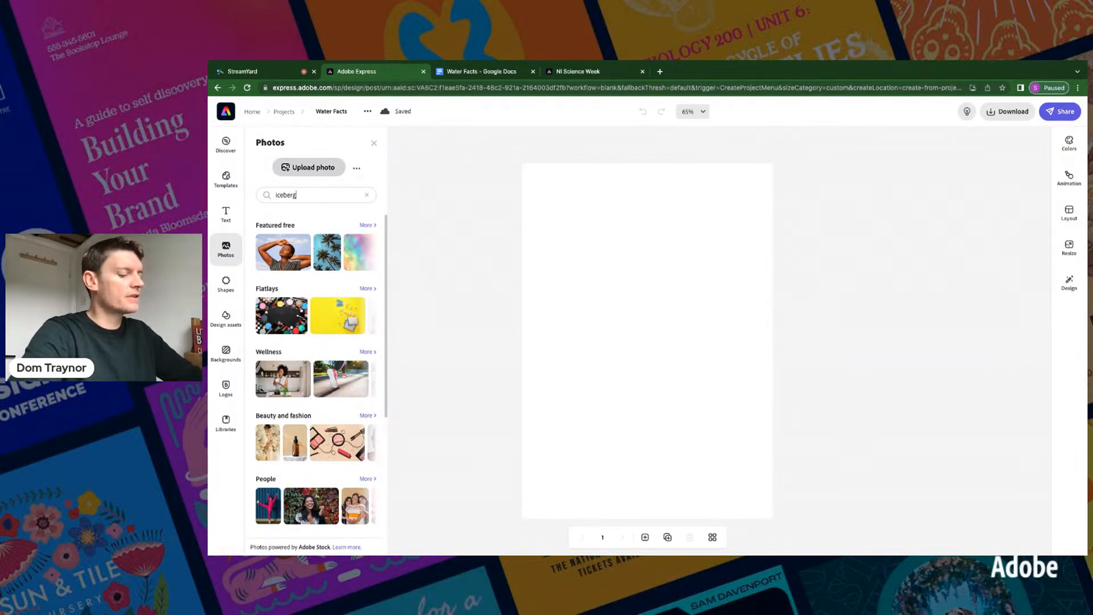
{"action": "key", "text": "Return"}
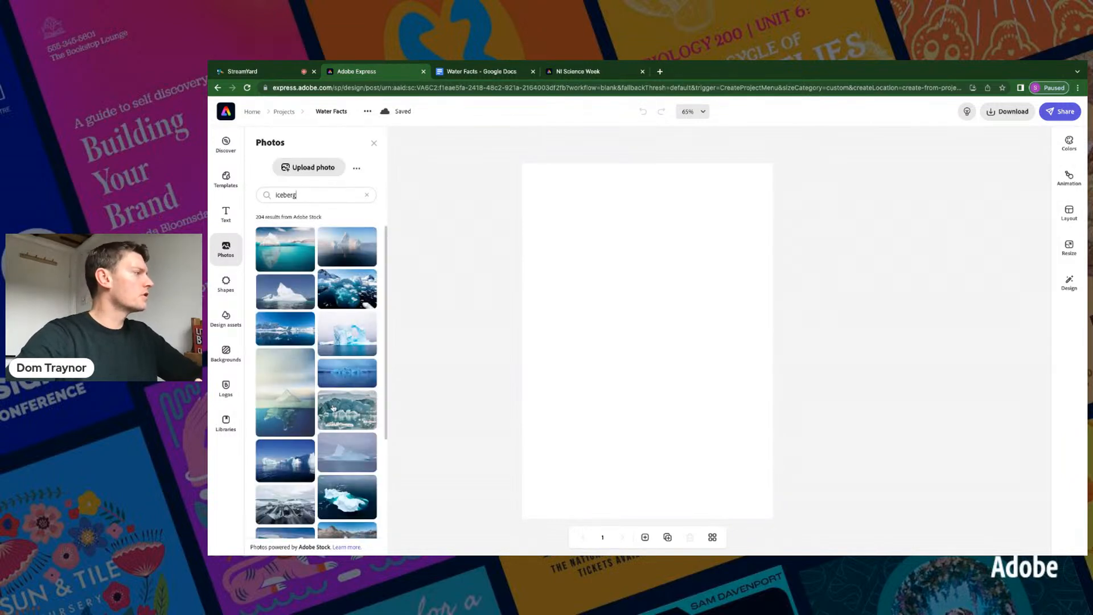
- Add the portrait photo of a white iceberg under a dark blue sky and set it as the page background
{"action": "scroll", "coordinate": [328, 409], "scroll_direction": "down", "scroll_amount": 4}
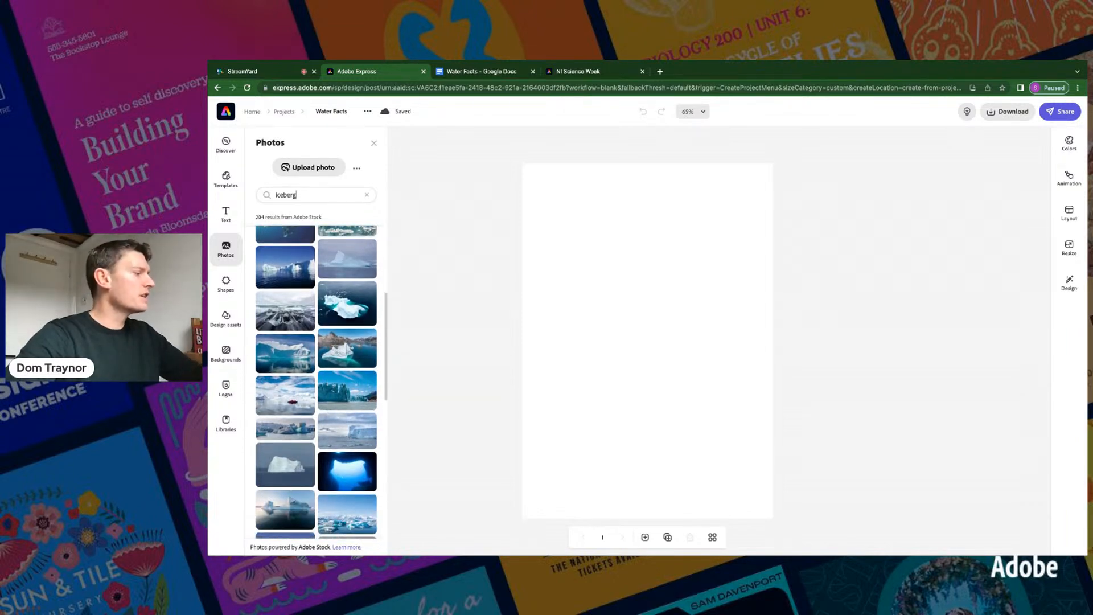
{"action": "scroll", "coordinate": [347, 392], "scroll_direction": "down", "scroll_amount": 2}
{"action": "scroll", "coordinate": [347, 392], "scroll_direction": "down", "scroll_amount": 1}
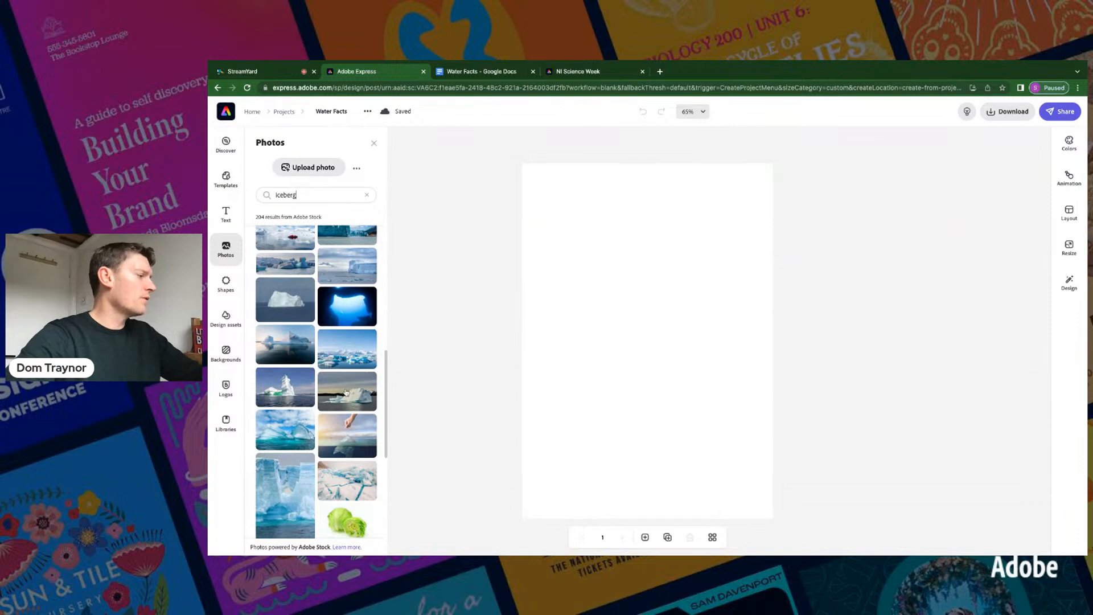
{"action": "scroll", "coordinate": [346, 392], "scroll_direction": "down", "scroll_amount": 4}
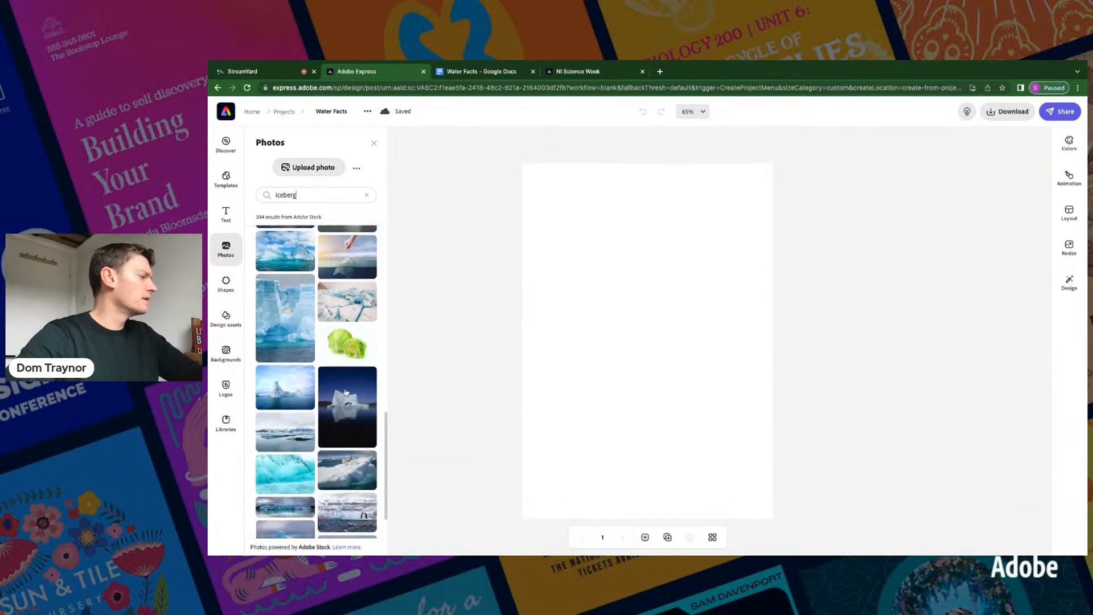
{"action": "scroll", "coordinate": [316, 382], "scroll_direction": "down", "scroll_amount": 1}
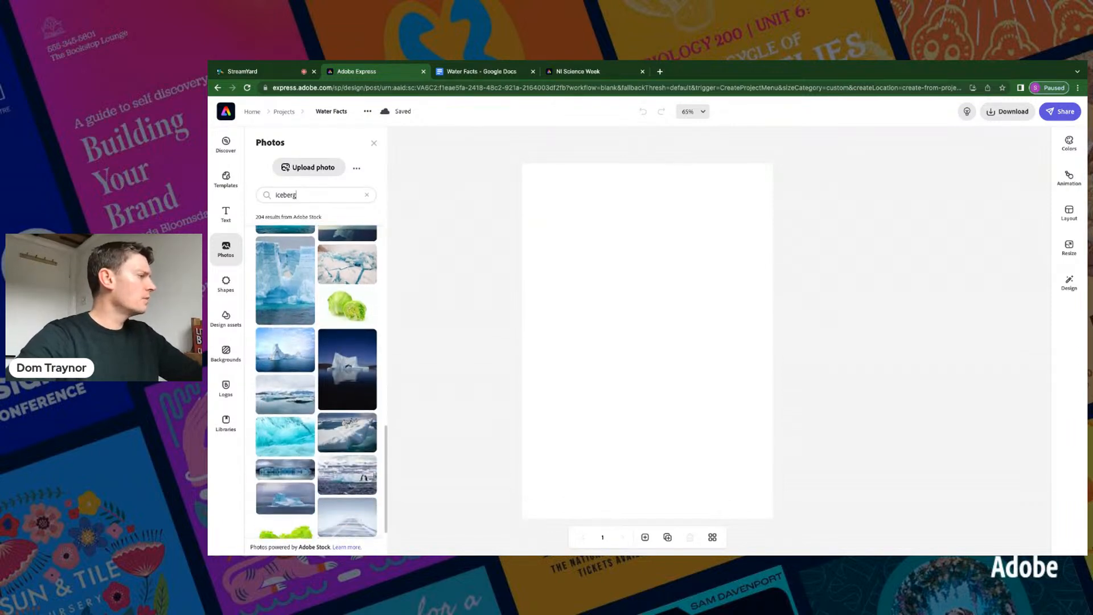
{"action": "left_click", "coordinate": [345, 380]}
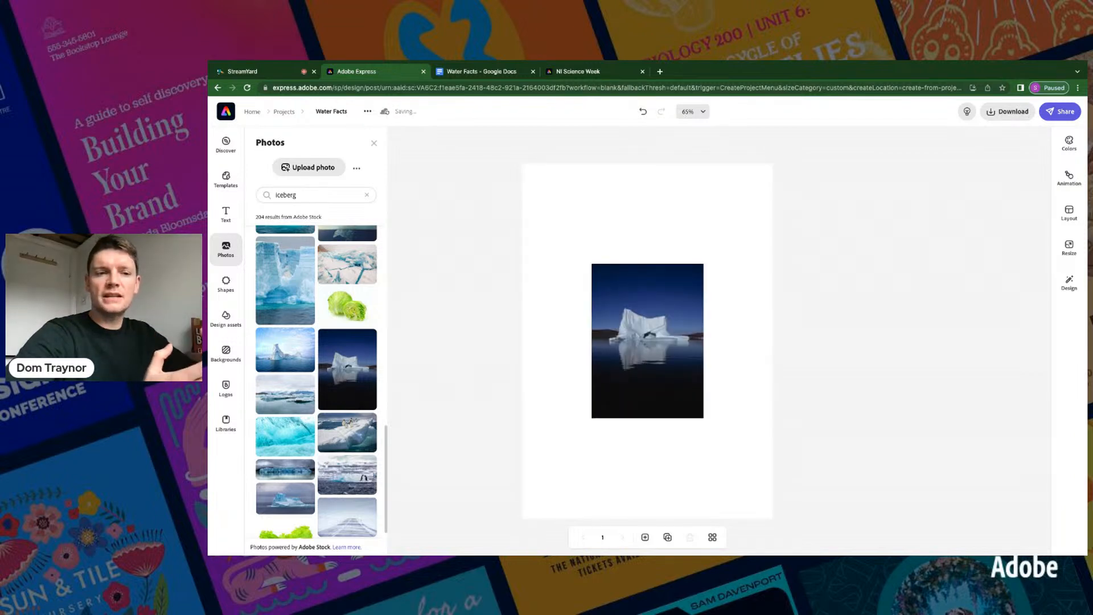
{"action": "left_click", "coordinate": [650, 345]}
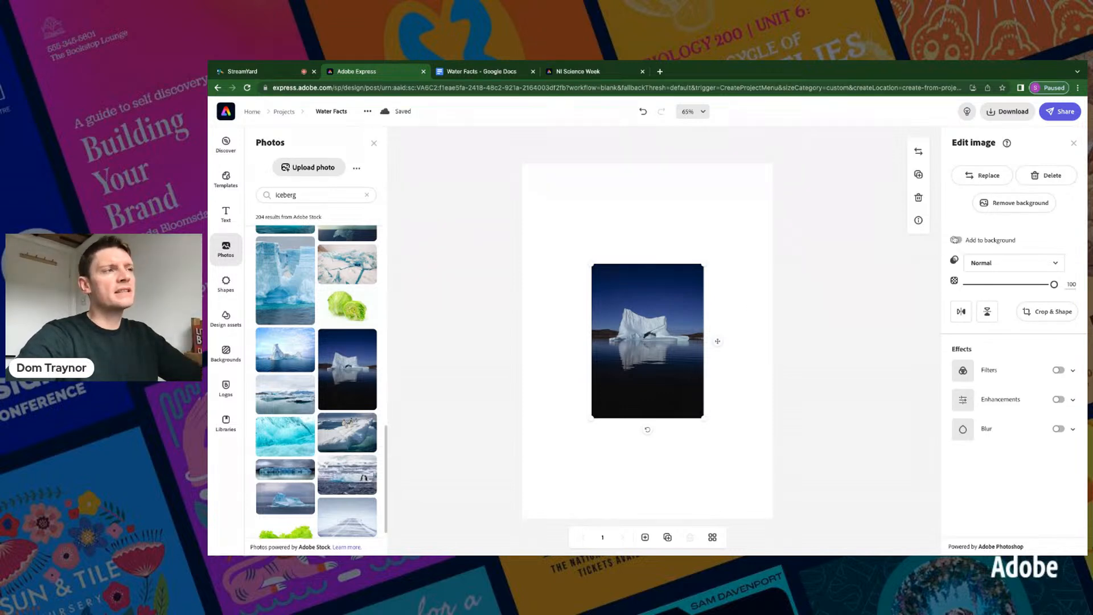
{"action": "left_click", "coordinate": [956, 240]}
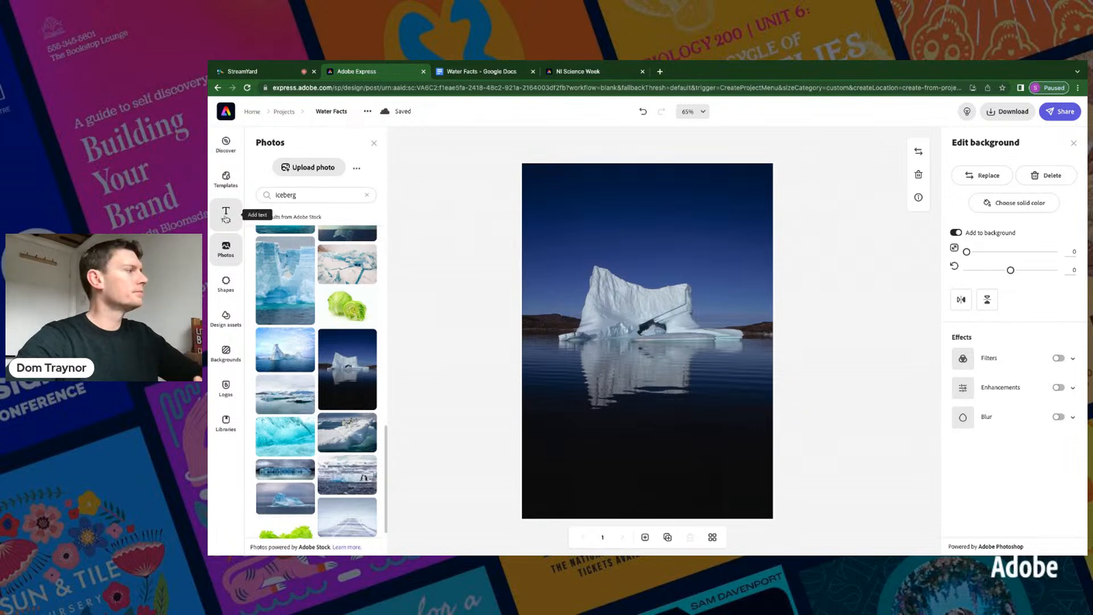
- Add a new text box to the iceberg page reading "Water Facts"
{"action": "left_click", "coordinate": [226, 214]}
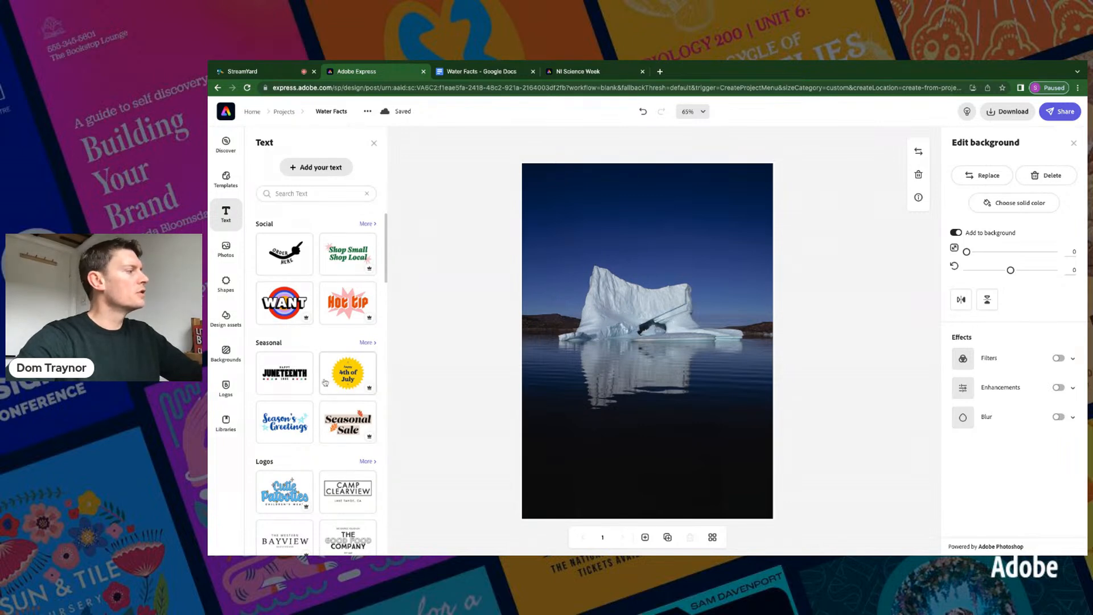
{"action": "scroll", "coordinate": [325, 382], "scroll_direction": "down", "scroll_amount": 5}
{"action": "scroll", "coordinate": [325, 382], "scroll_direction": "up", "scroll_amount": 4}
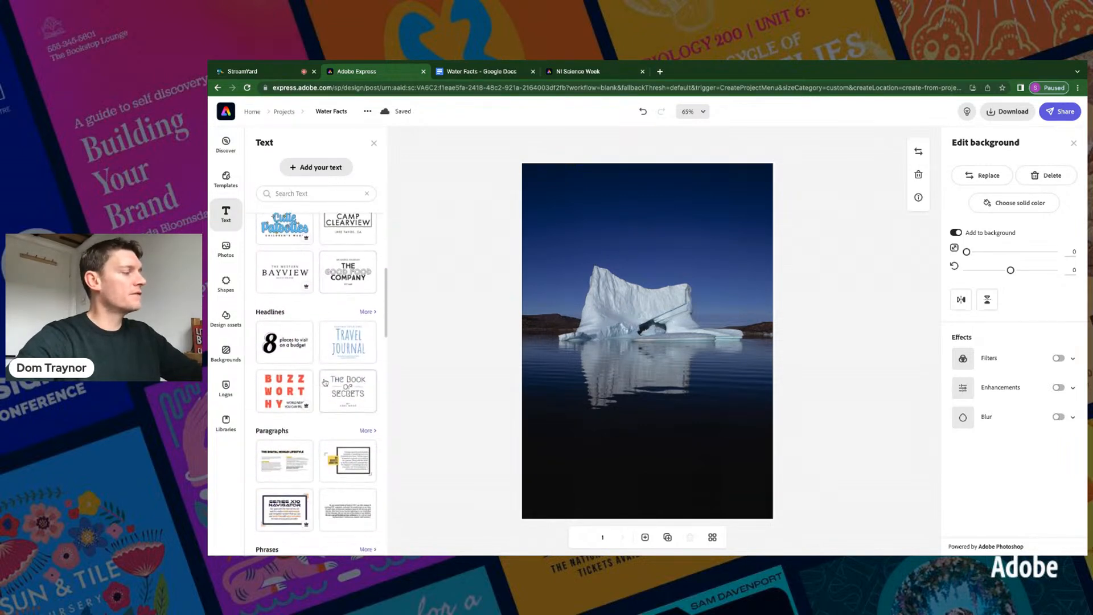
{"action": "scroll", "coordinate": [325, 383], "scroll_direction": "up", "scroll_amount": 1}
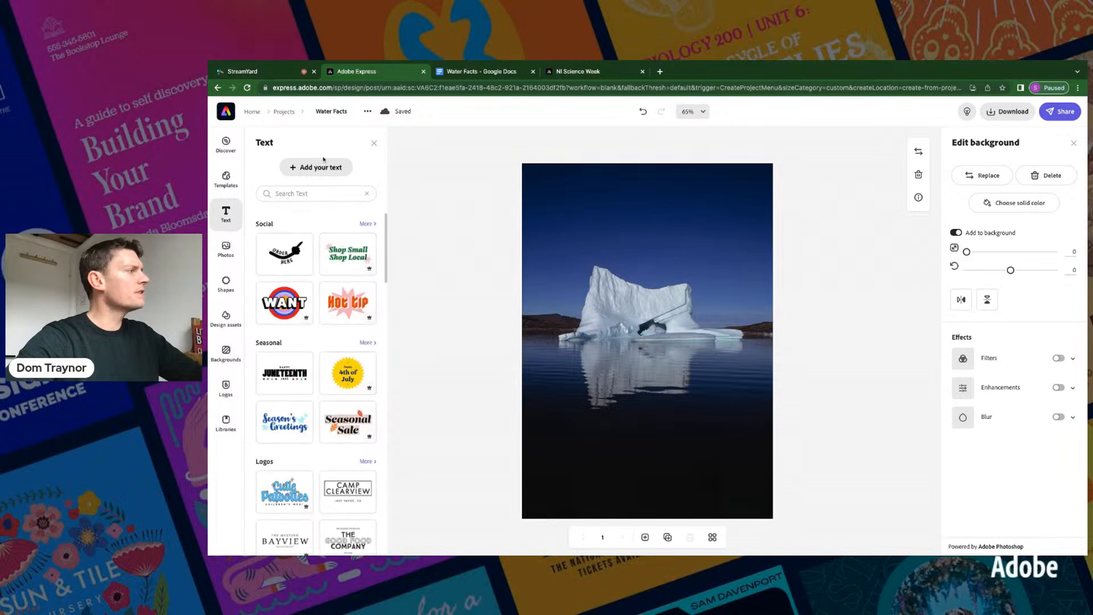
{"action": "left_click", "coordinate": [322, 167]}
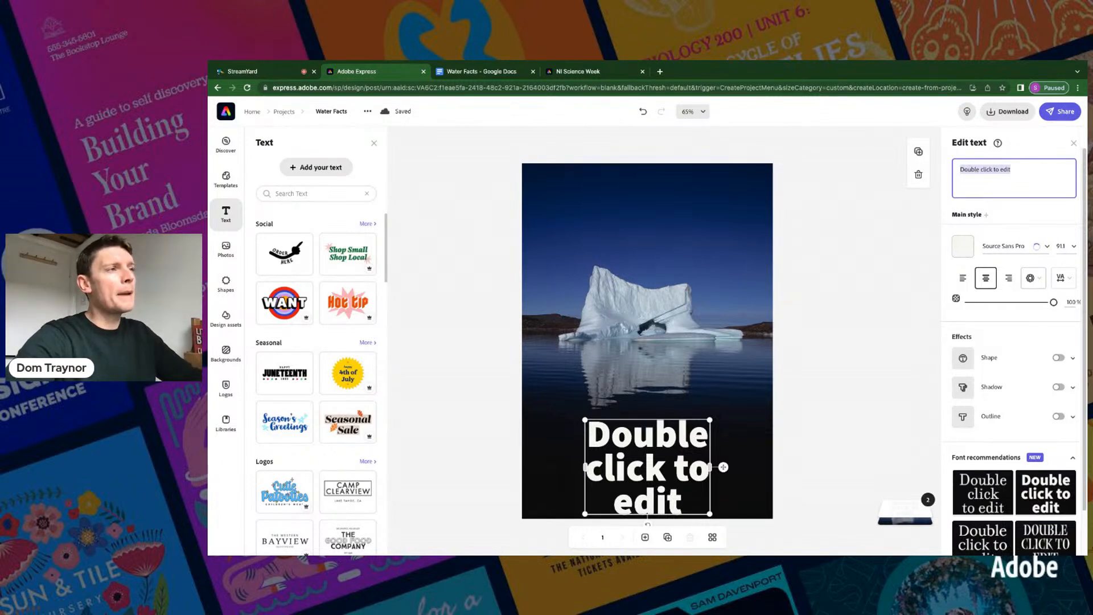
{"action": "type", "text": "Water Facts"}
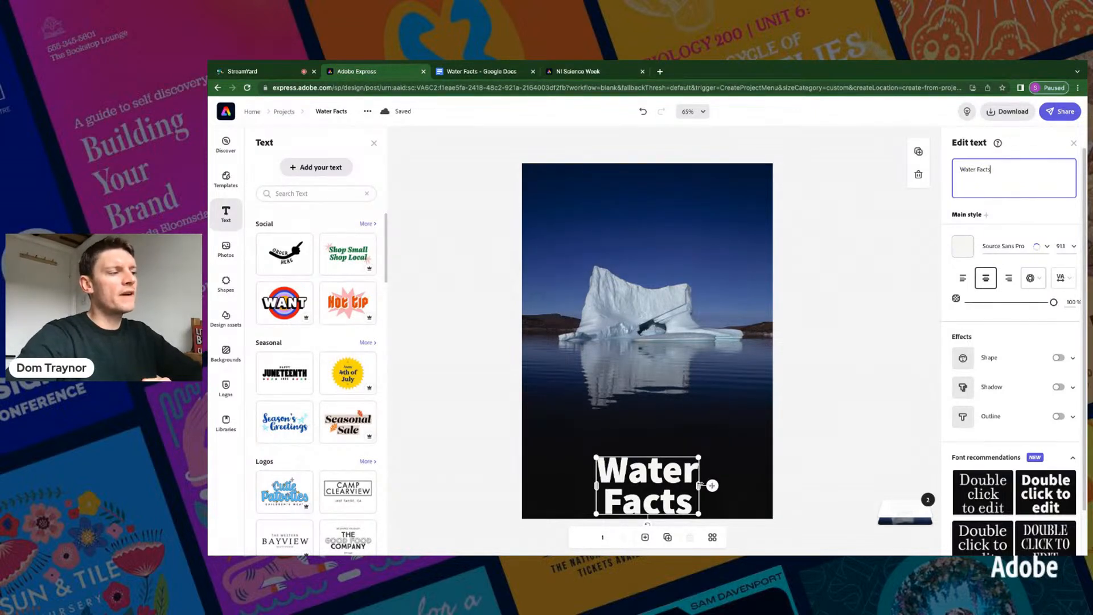
- Widen the title's text box so it fits on one line and centre it near the page's upper edge
{"action": "mouse_move", "coordinate": [699, 486]}
{"action": "left_mouse_down"}
{"action": "mouse_move", "coordinate": [759, 486]}
{"action": "mouse_move", "coordinate": [713, 486]}
{"action": "left_mouse_up"}
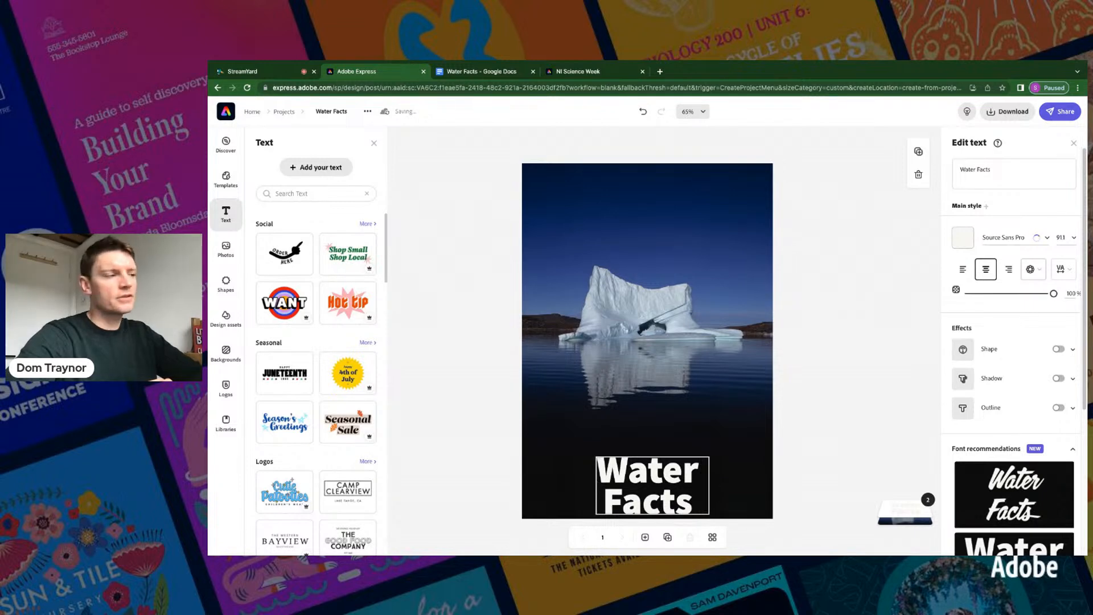
{"action": "left_click_drag", "start_coordinate": [737, 485], "coordinate": [767, 187]}
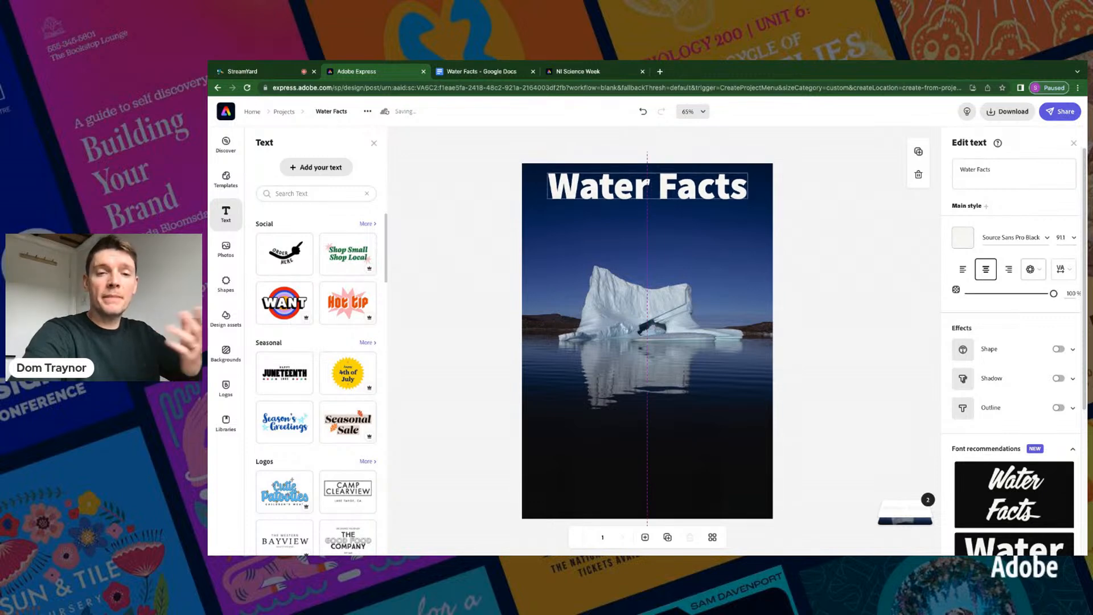
{"action": "left_click_drag", "start_coordinate": [647, 182], "coordinate": [647, 192]}
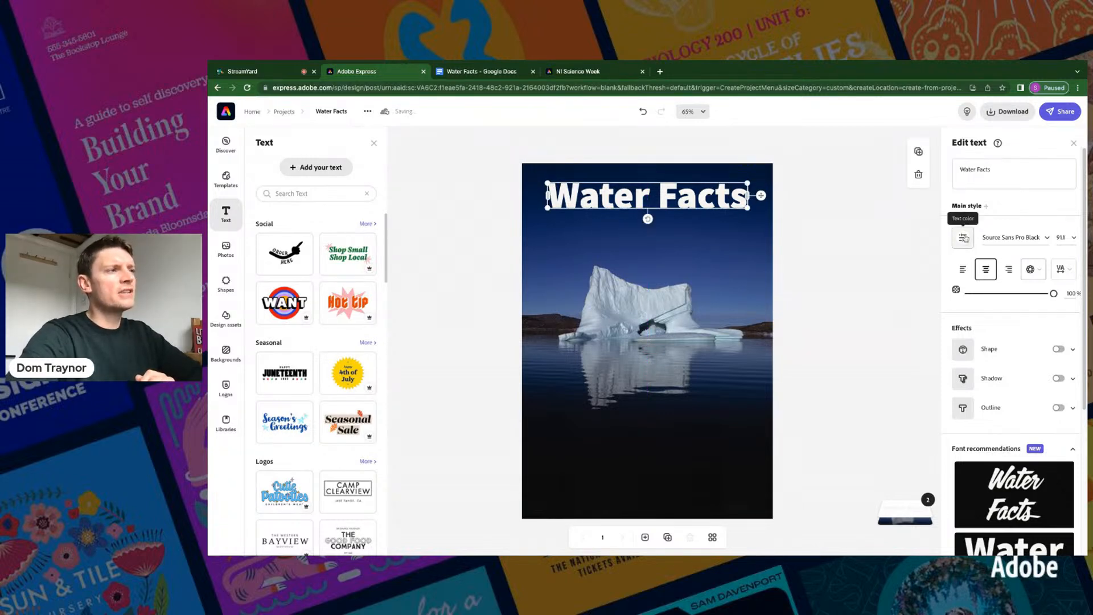
- Try orange, yellow and blue for the Water Facts title and set its text color to white, #FFFFFF
{"action": "left_click", "coordinate": [963, 238]}
{"action": "left_click", "coordinate": [1008, 292]}
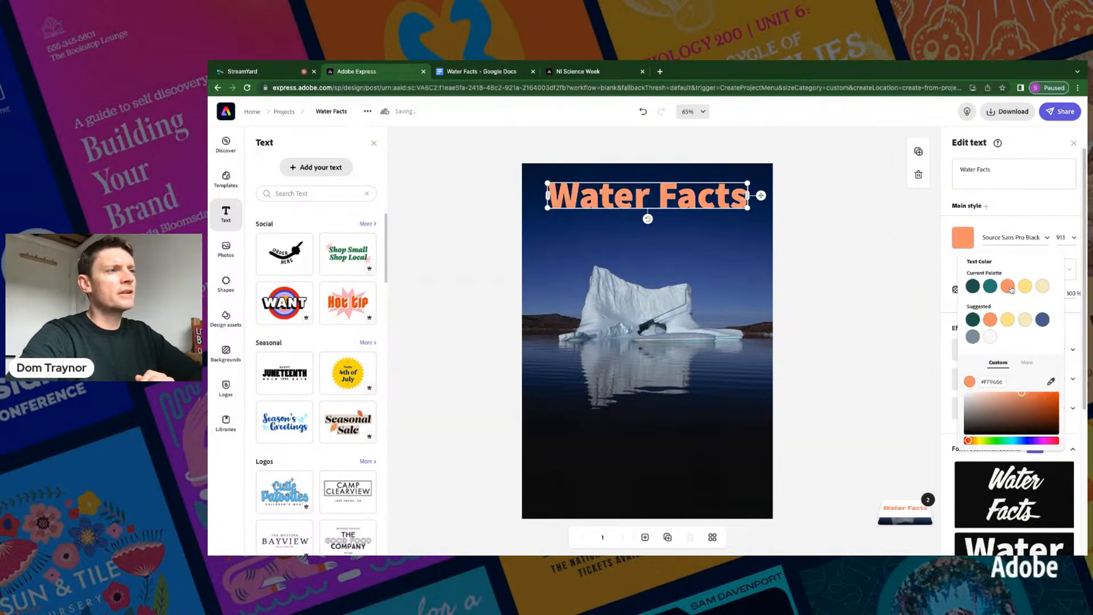
{"action": "left_click", "coordinate": [1025, 290]}
{"action": "left_click", "coordinate": [1042, 318]}
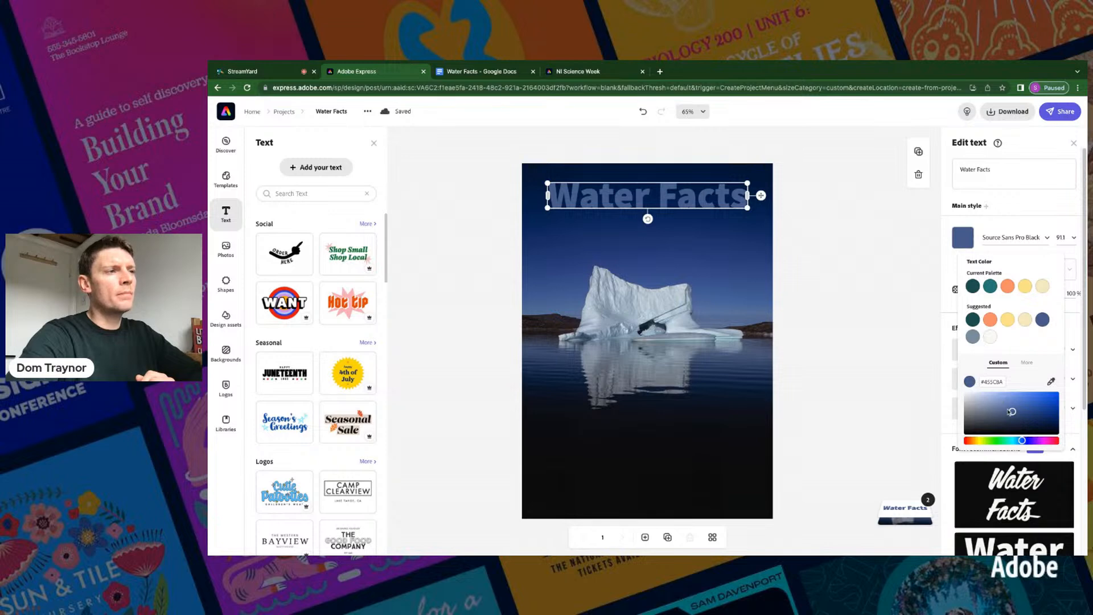
{"action": "left_click", "coordinate": [1010, 413]}
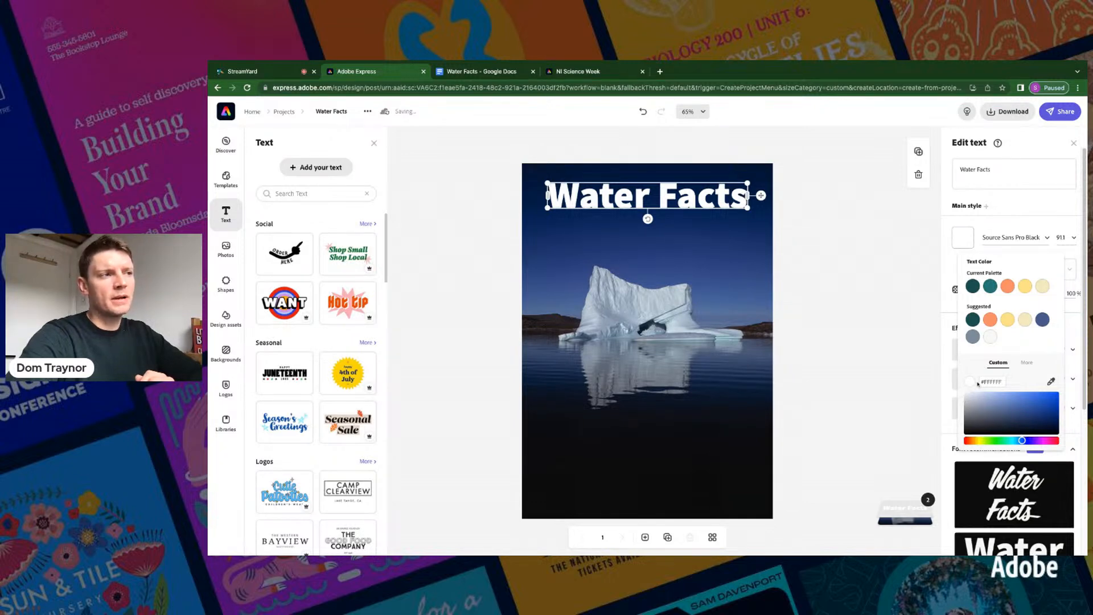
{"action": "left_click_drag", "start_coordinate": [982, 381], "coordinate": [1009, 383]}
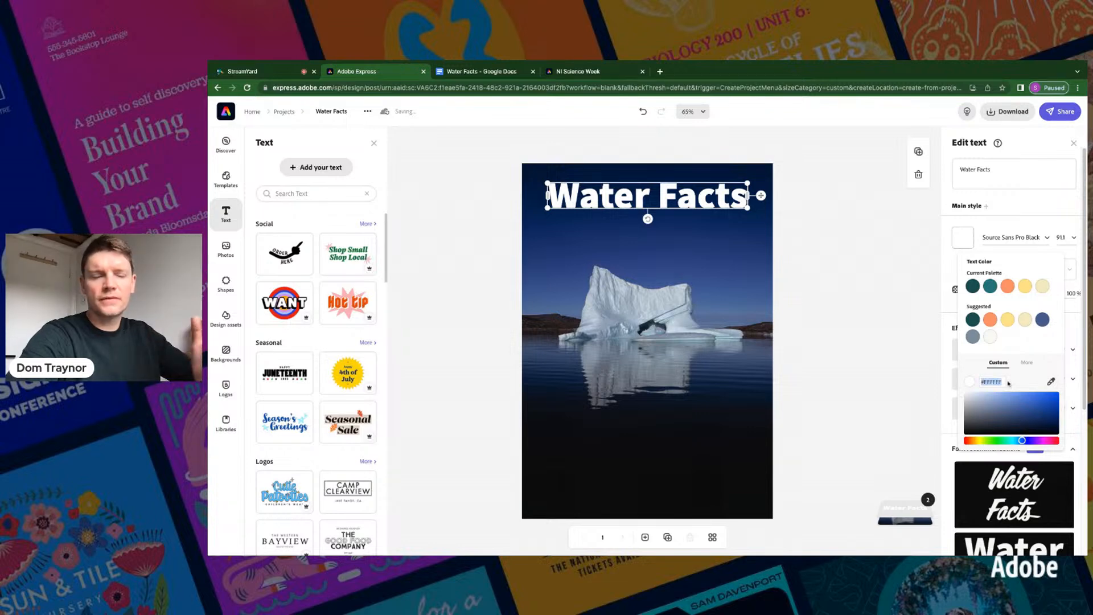
{"action": "left_click", "coordinate": [920, 346]}
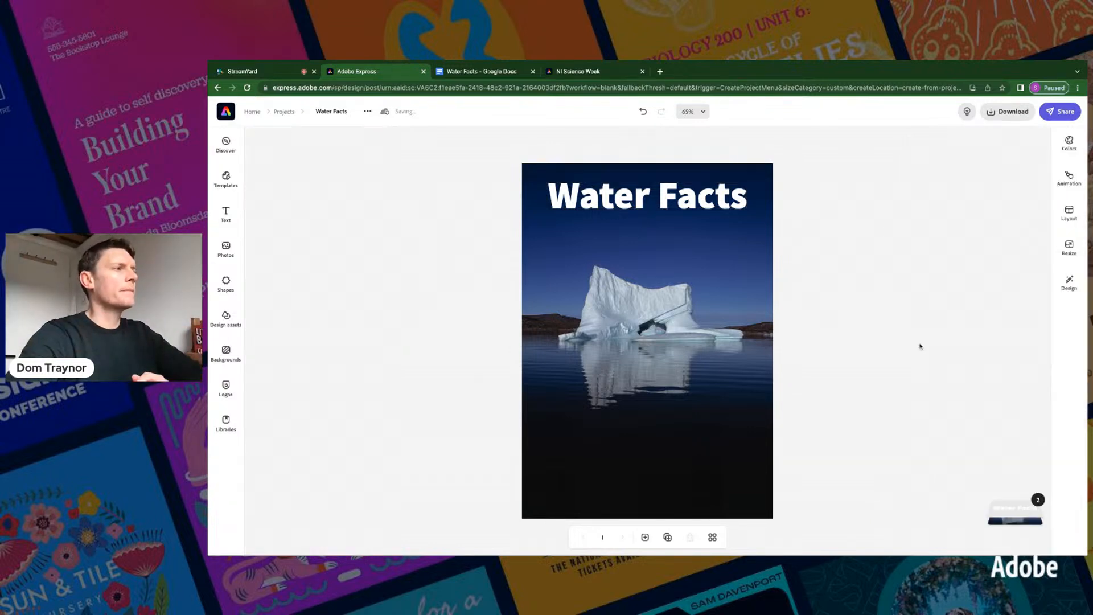
- Explore the recommended fonts for the title, trying Flood Std Regular and applying Copal Std Outline
{"action": "left_click", "coordinate": [664, 208]}
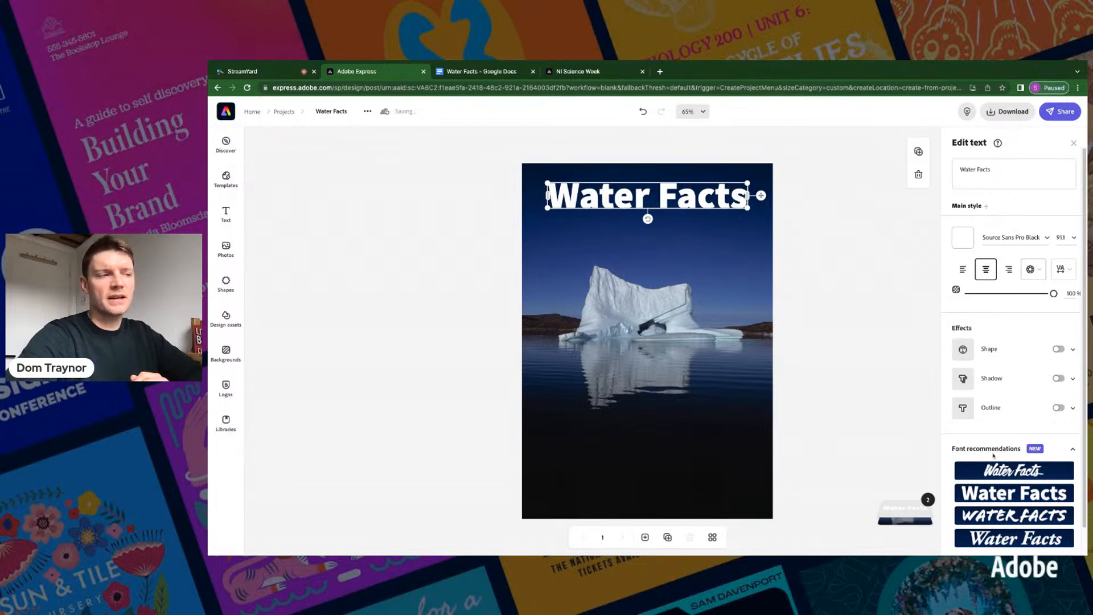
{"action": "scroll", "coordinate": [997, 472], "scroll_direction": "down", "scroll_amount": 1}
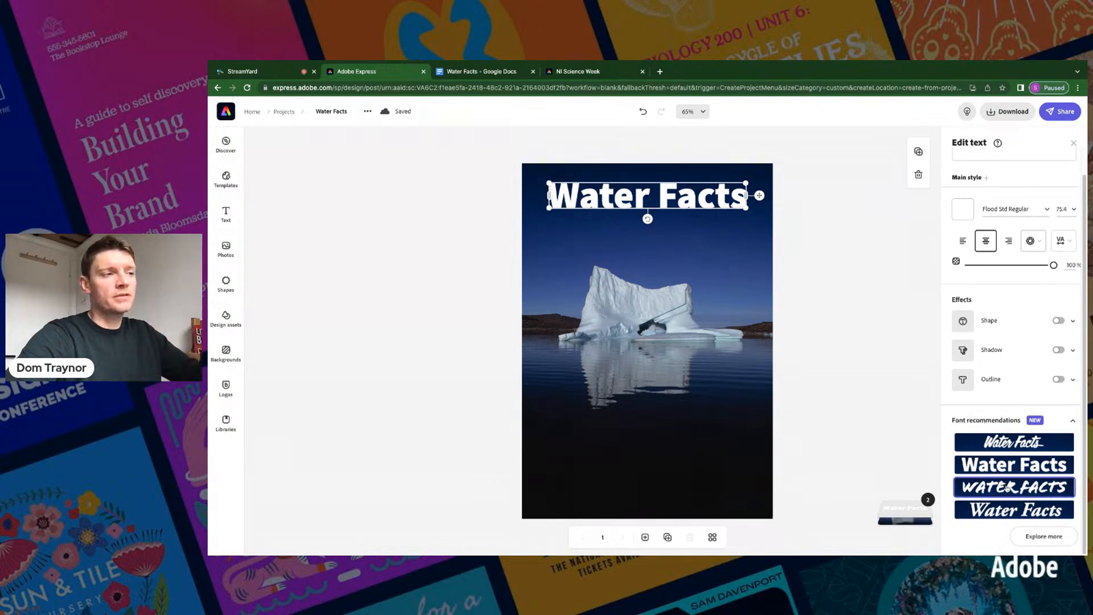
{"action": "left_click", "coordinate": [1006, 487]}
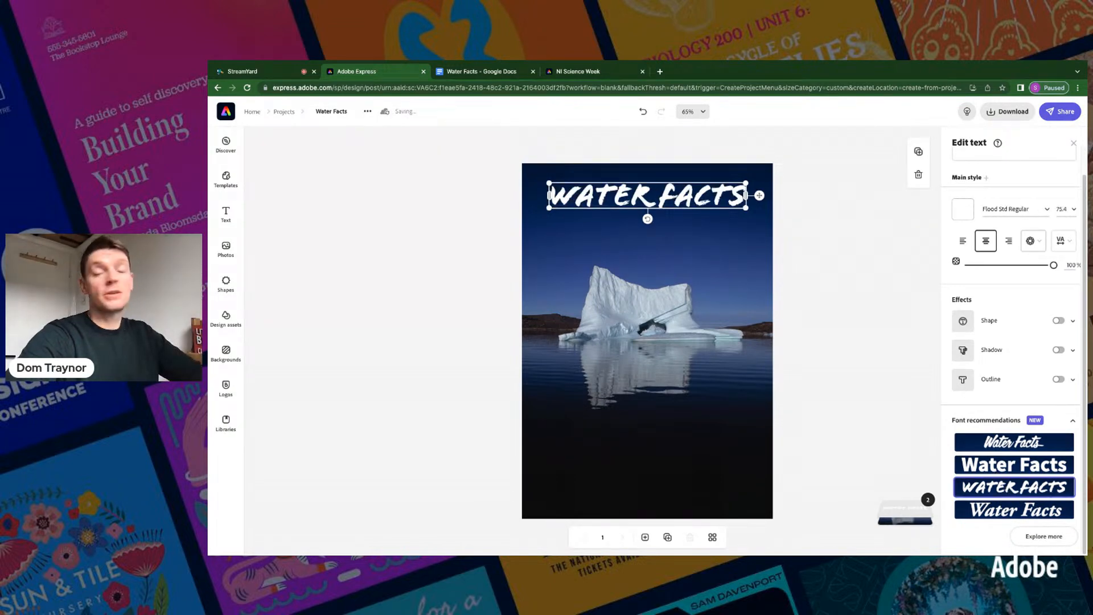
{"action": "left_click", "coordinate": [1031, 539]}
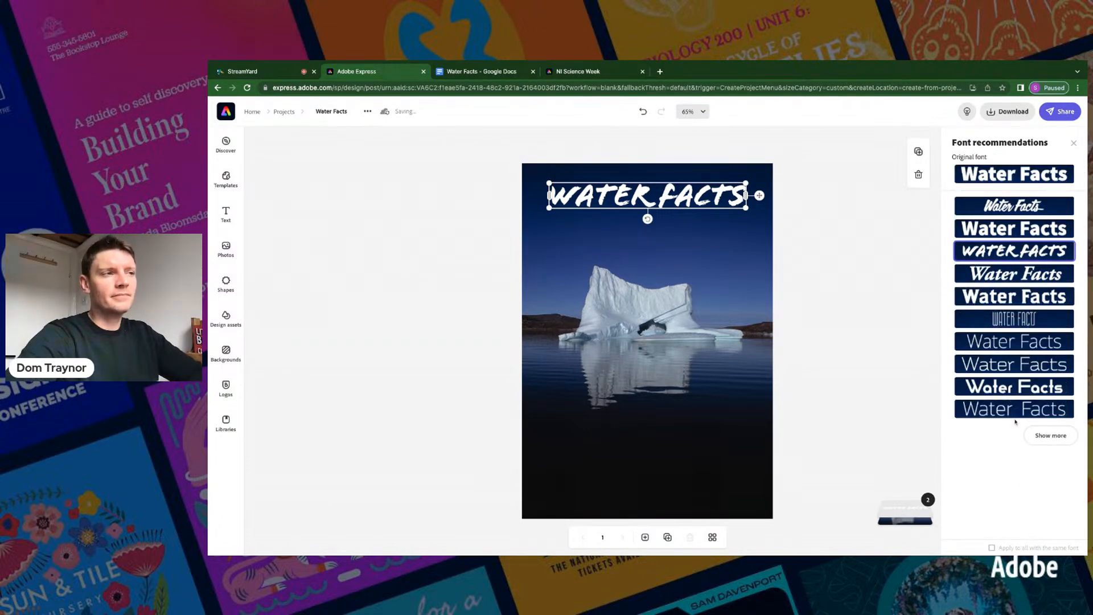
{"action": "left_click", "coordinate": [1035, 436]}
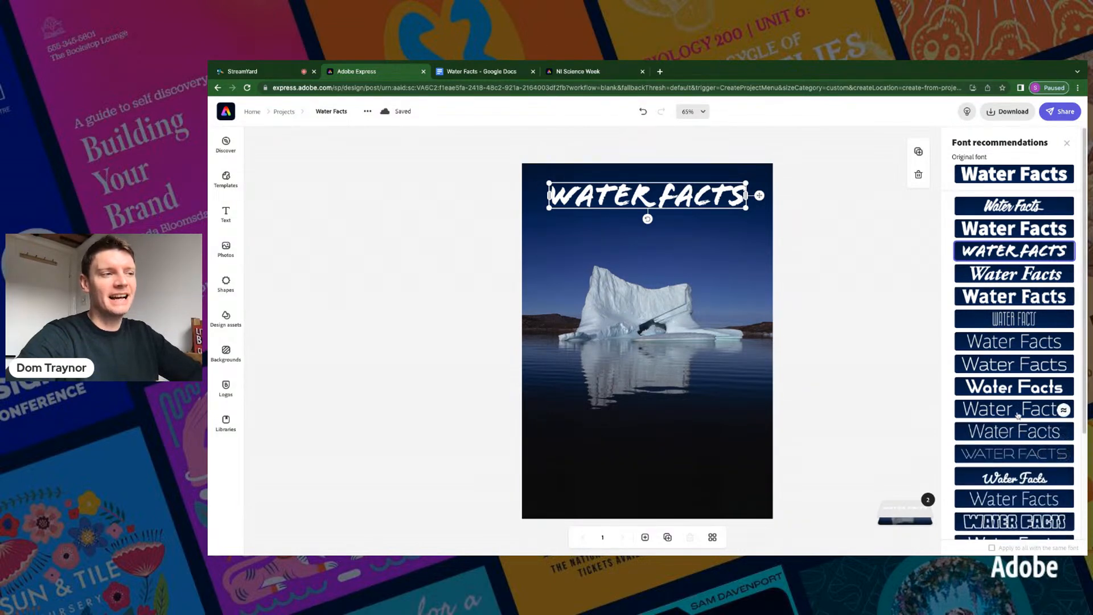
{"action": "scroll", "coordinate": [1019, 420], "scroll_direction": "down", "scroll_amount": 3}
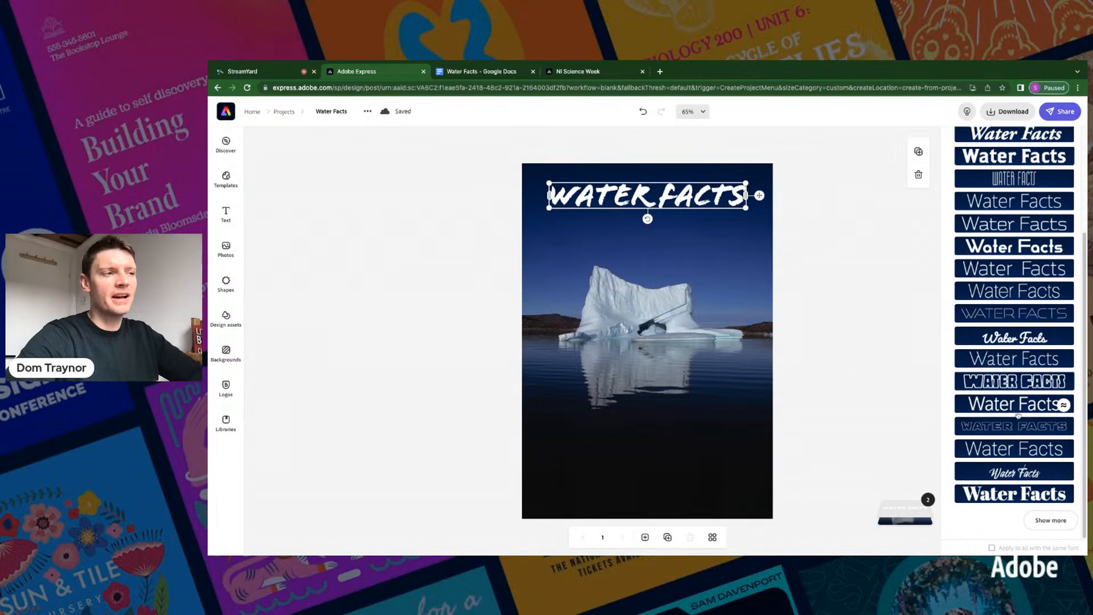
{"action": "left_click", "coordinate": [992, 384]}
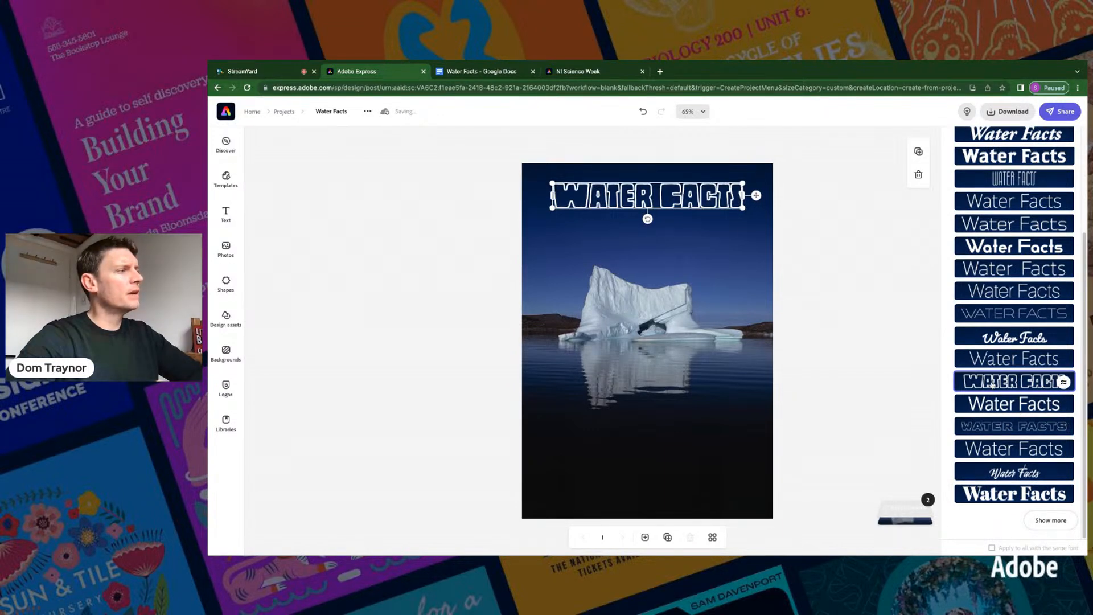
- Enlarge the Water Facts title to span nearly the full page width along the upper edge
{"action": "left_click_drag", "start_coordinate": [553, 183], "coordinate": [528, 180]}
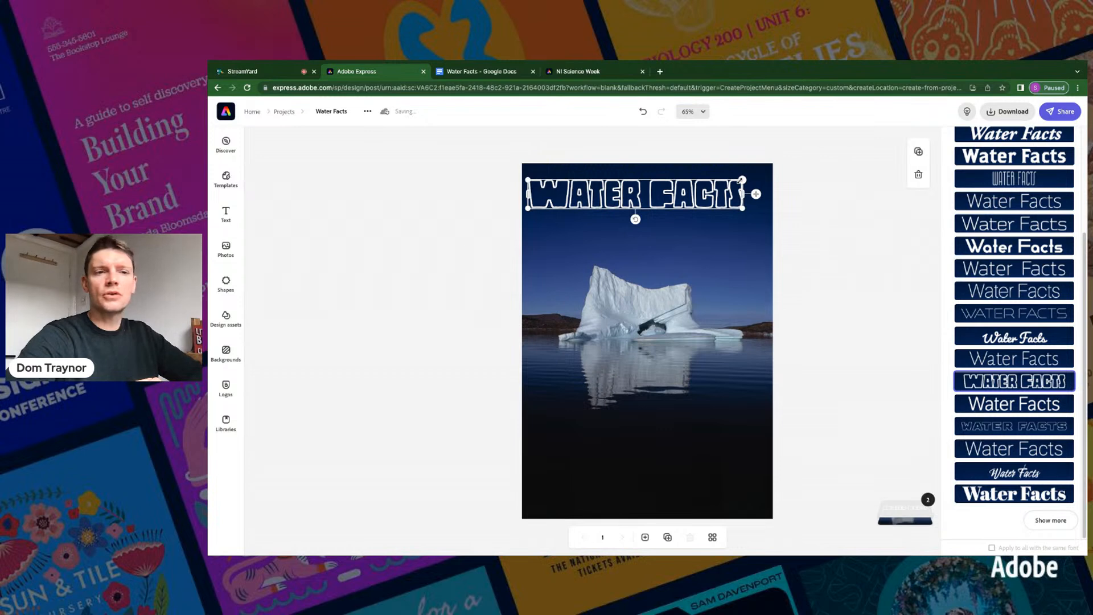
{"action": "left_click_drag", "start_coordinate": [742, 180], "coordinate": [779, 195]}
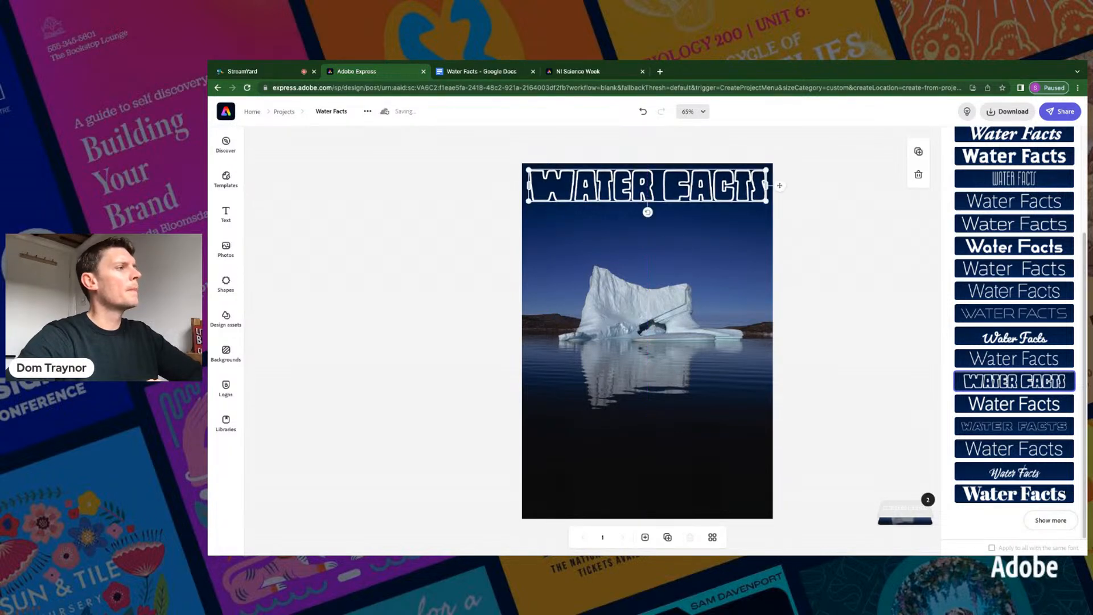
{"action": "left_click", "coordinate": [820, 199]}
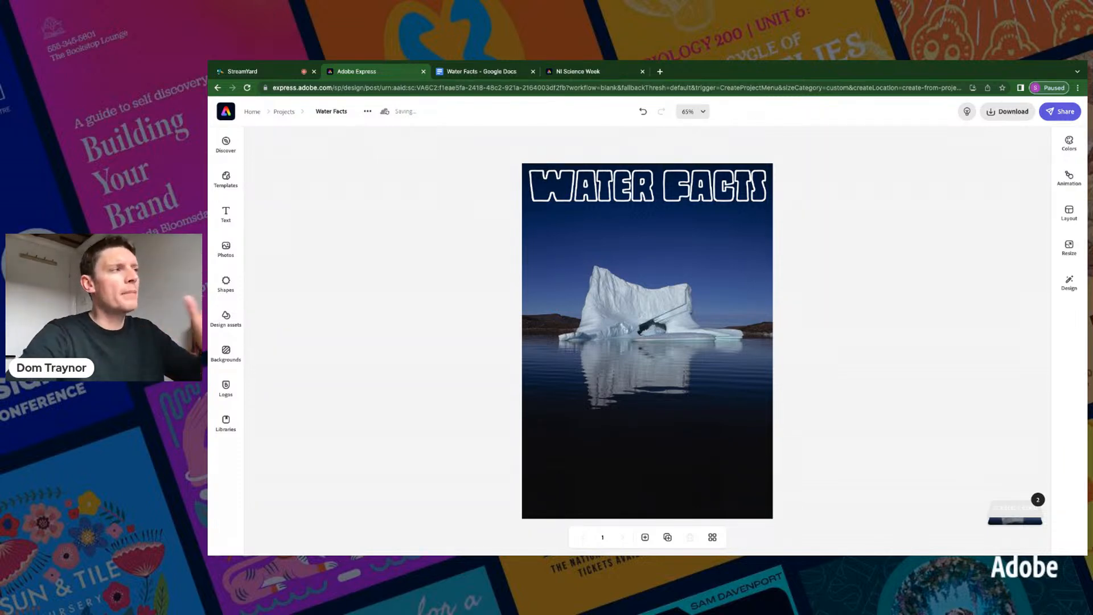
- Try out the Shape effect on the title and instead give it a white outline with a thickness of 3
{"action": "left_click", "coordinate": [701, 188]}
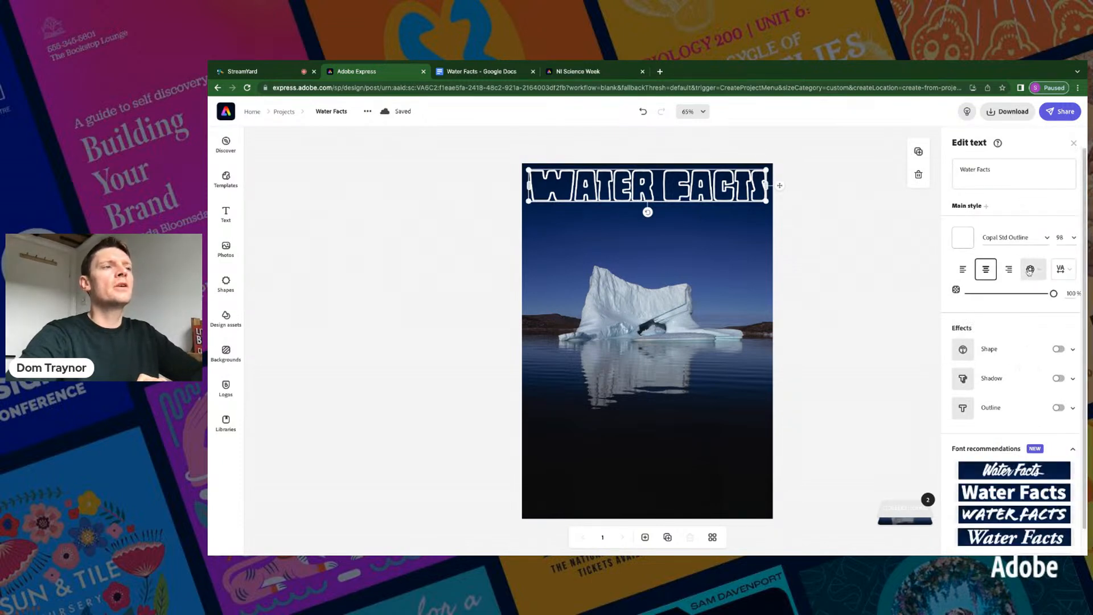
{"action": "left_click", "coordinate": [1073, 353]}
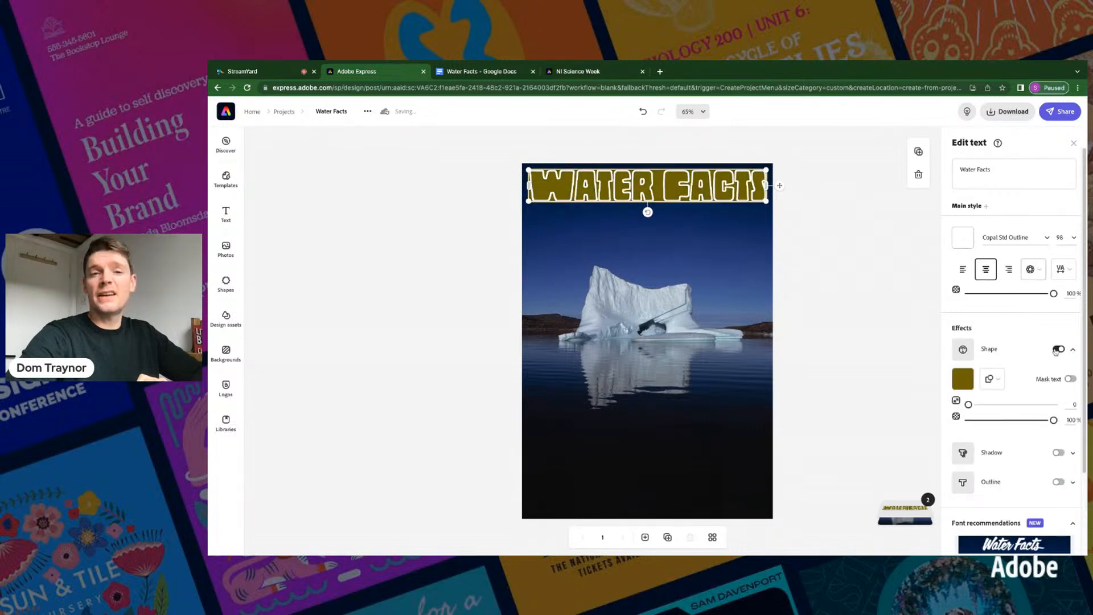
{"action": "left_click", "coordinate": [1058, 350]}
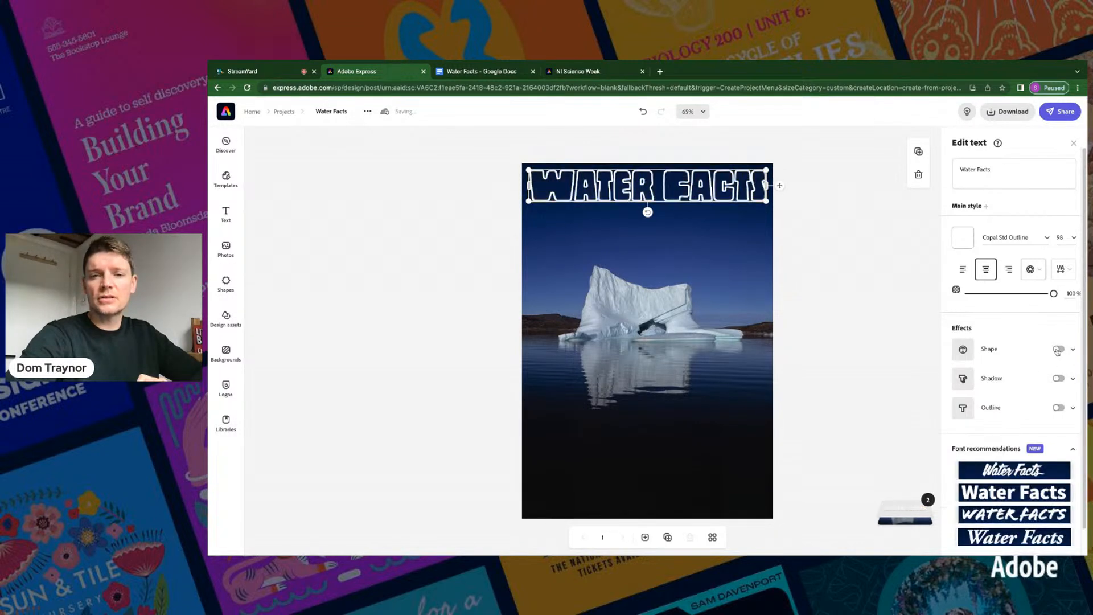
{"action": "left_click", "coordinate": [1073, 408]}
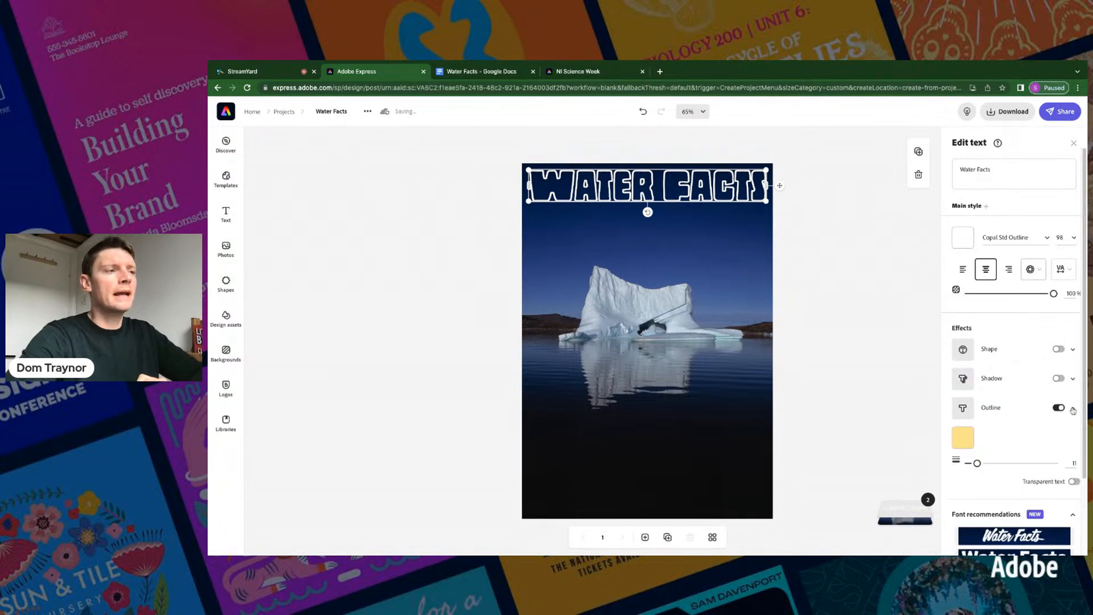
{"action": "left_click", "coordinate": [964, 441]}
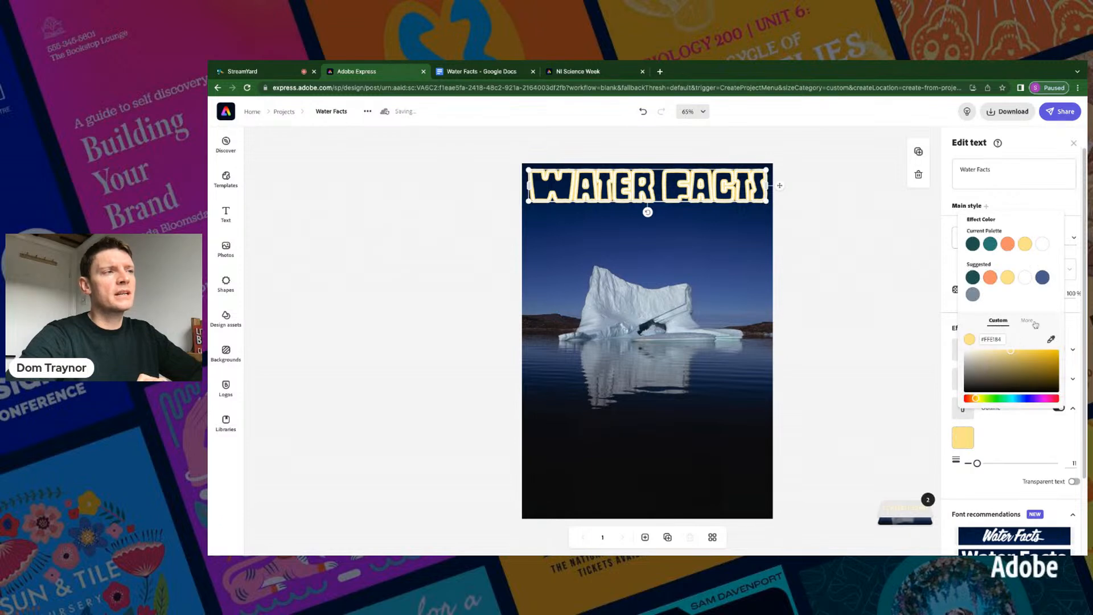
{"action": "left_click", "coordinate": [1024, 278]}
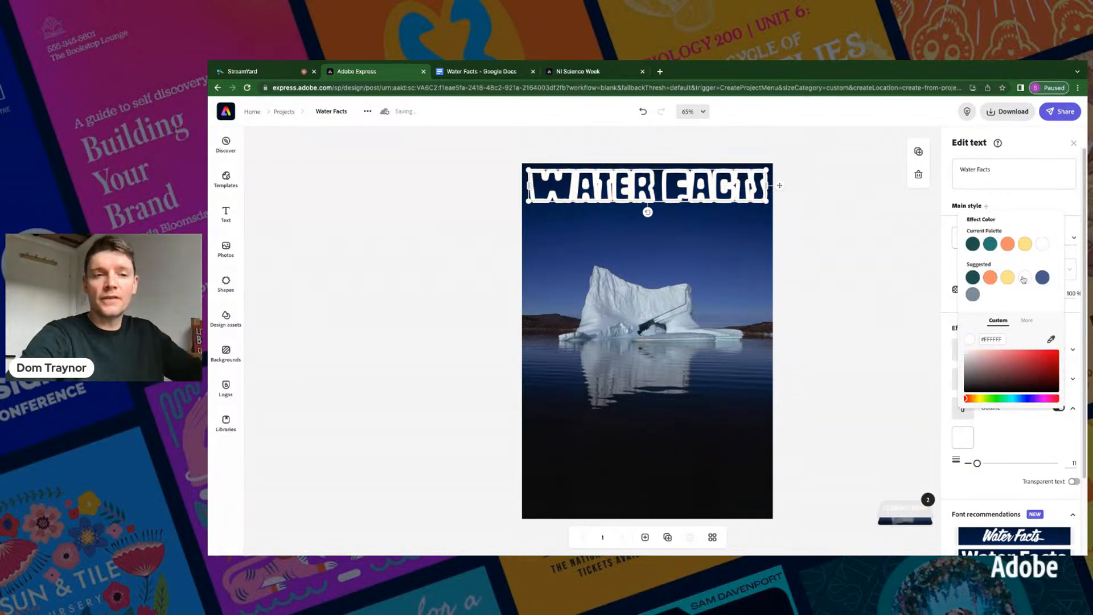
{"action": "left_click", "coordinate": [992, 451]}
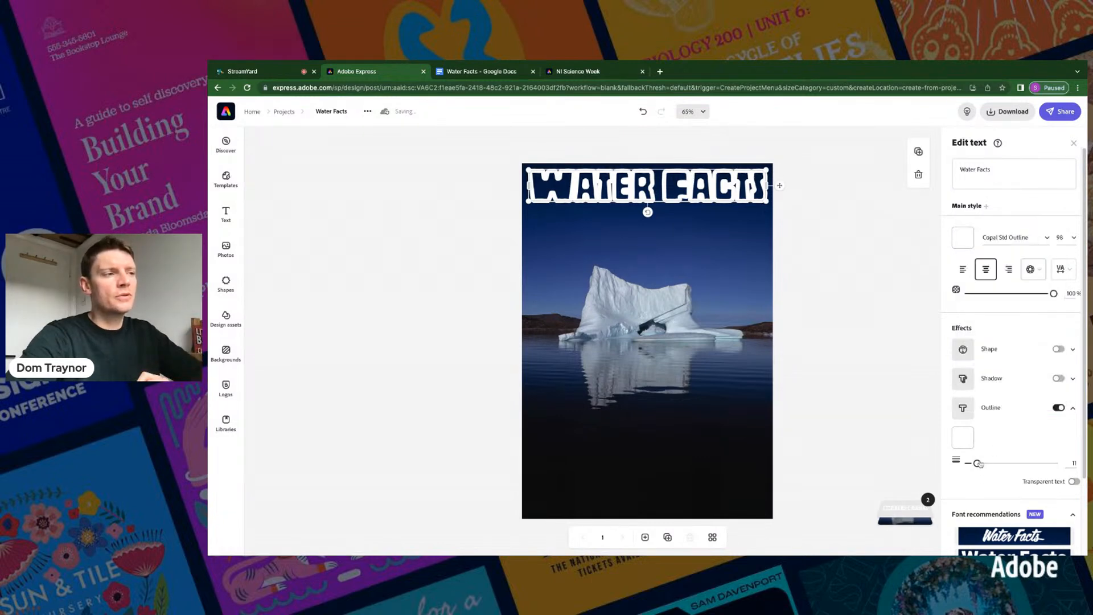
{"action": "mouse_move", "coordinate": [982, 464]}
{"action": "left_mouse_down"}
{"action": "mouse_move", "coordinate": [968, 464]}
{"action": "mouse_move", "coordinate": [1003, 465]}
{"action": "mouse_move", "coordinate": [971, 463]}
{"action": "left_mouse_up"}
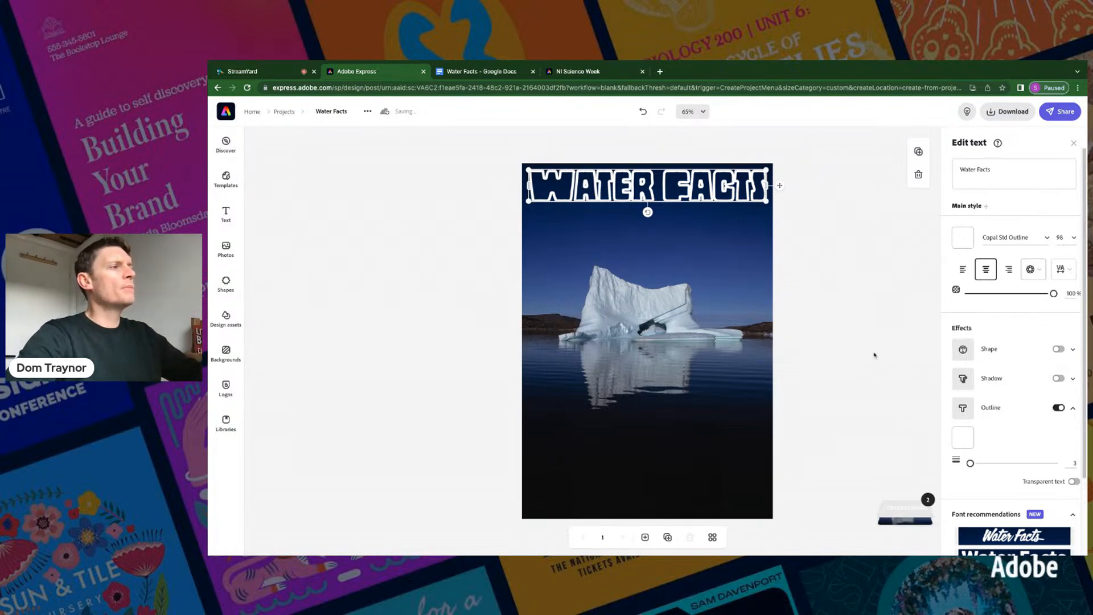
{"action": "left_click", "coordinate": [843, 322]}
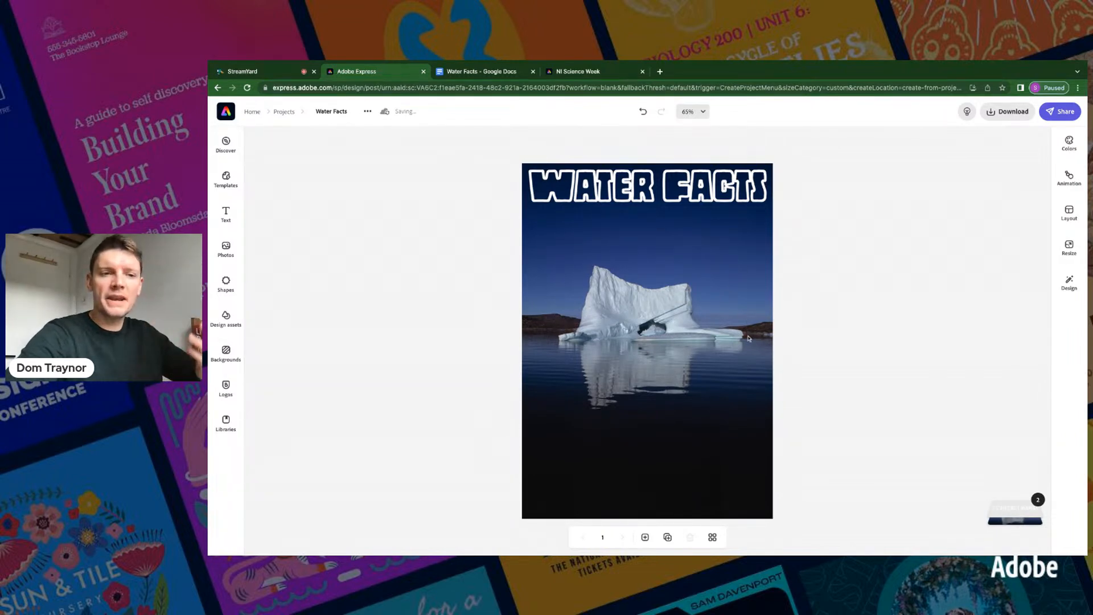
- Review the water facts in the Google Docs document and switch to the NI Science Week page with the challenges
{"action": "left_click", "coordinate": [482, 71]}
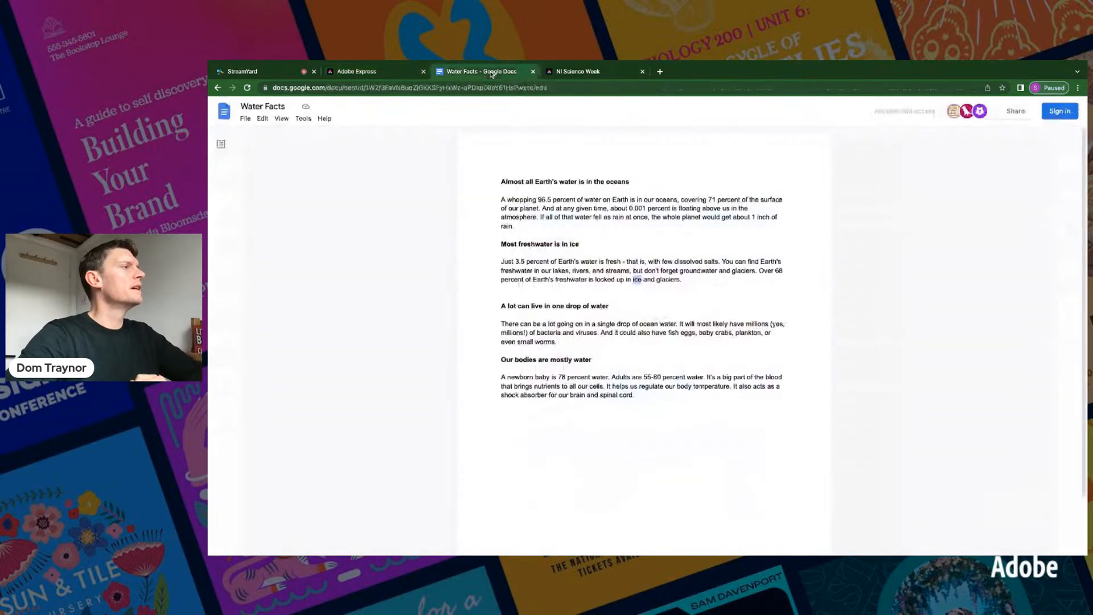
{"action": "left_click", "coordinate": [505, 197]}
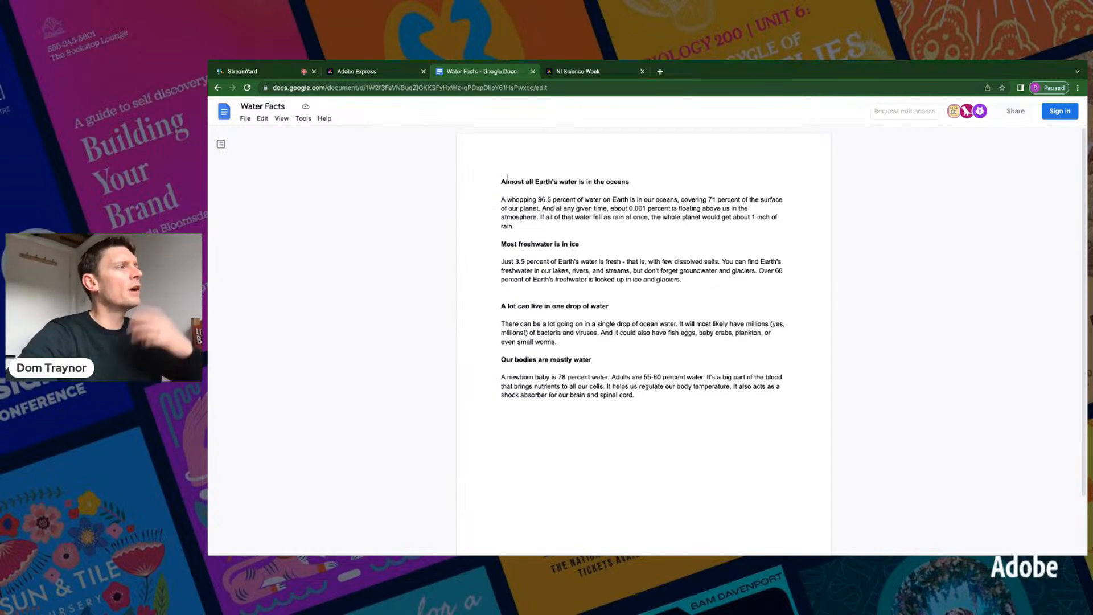
{"action": "left_click", "coordinate": [585, 75]}
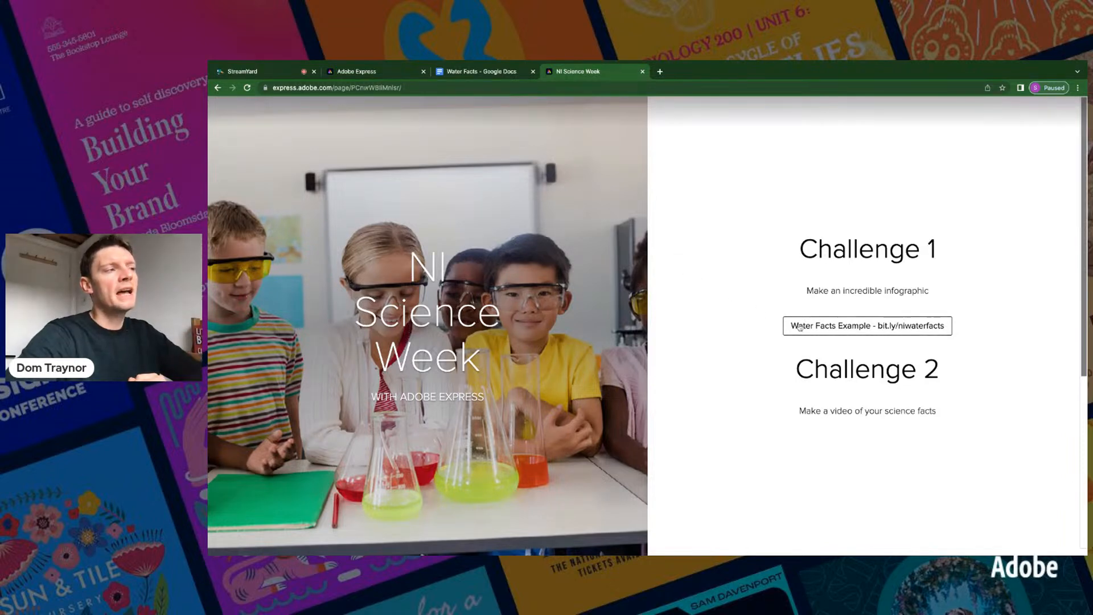
- Open the Water Facts example document linked under Challenge 1 on the NI Science Week page
{"action": "left_click", "coordinate": [812, 326]}
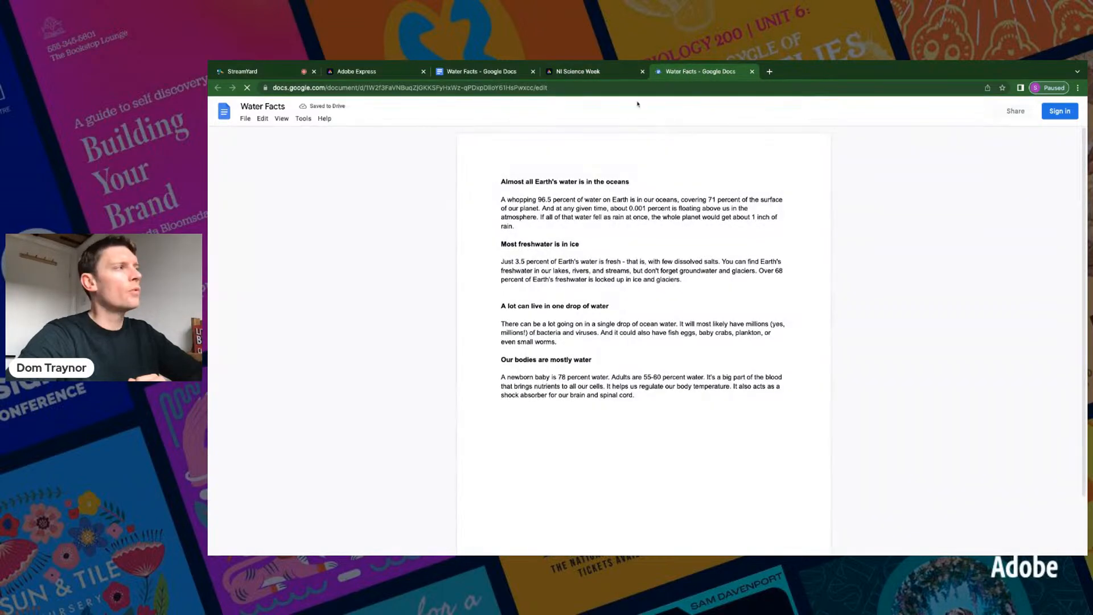
{"action": "left_click", "coordinate": [569, 72]}
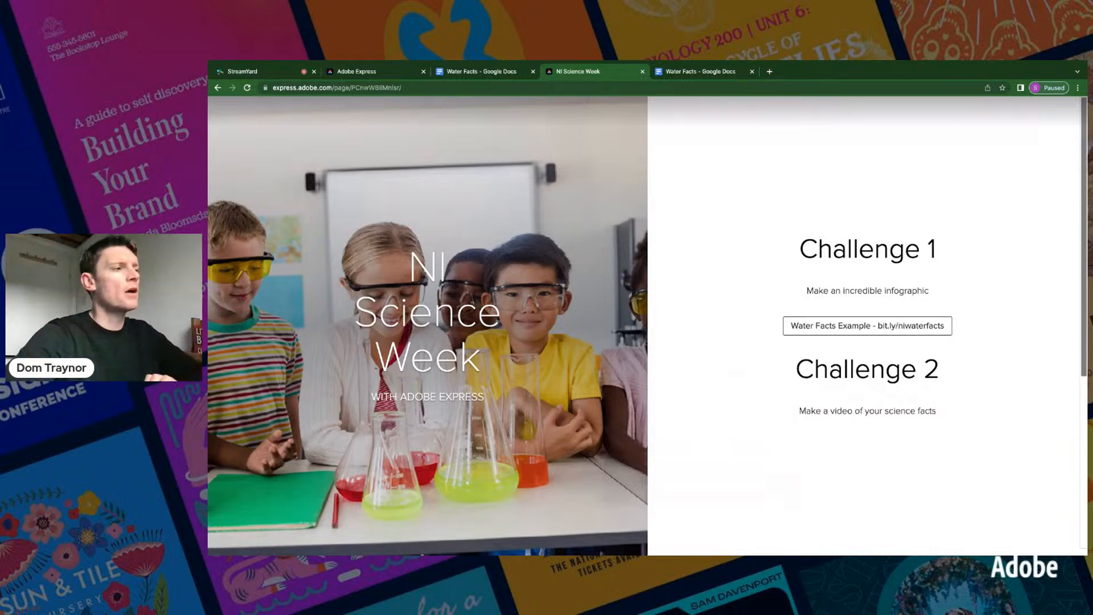
{"action": "left_click", "coordinate": [681, 73]}
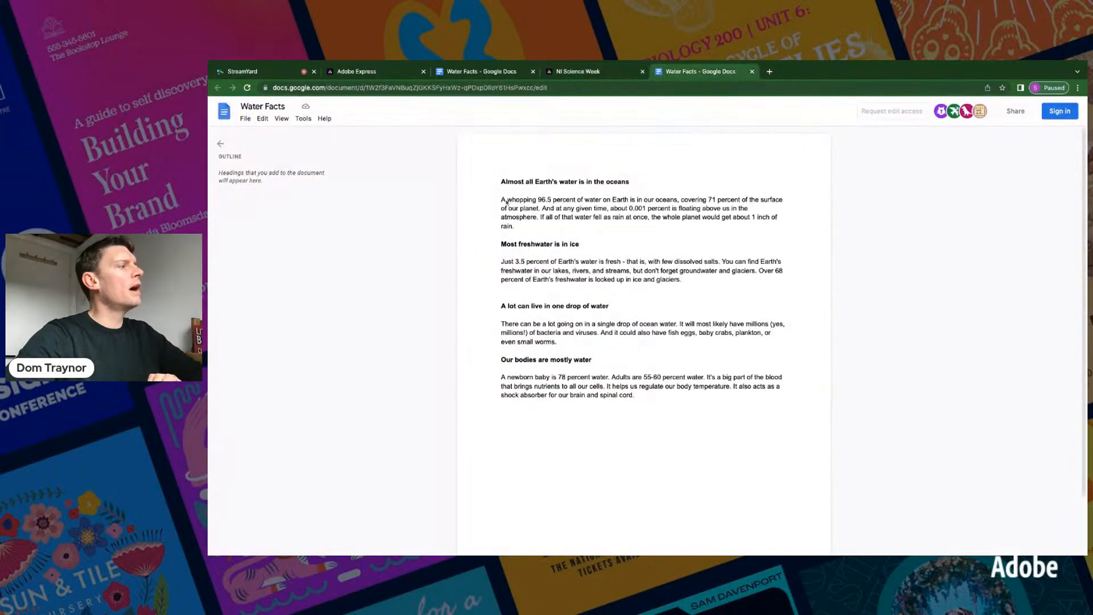
- Copy the heading "Almost all Earth's water is in the oceans" from the document and highlight the paragraph beneath it
{"action": "key", "text": "shift+Down"}
{"action": "key", "text": "shift+Down"}
{"action": "key", "text": "shift+Down"}
{"action": "key", "text": "shift+Down"}
{"action": "key", "text": "shift+Down"}
{"action": "key", "text": "shift+Down"}
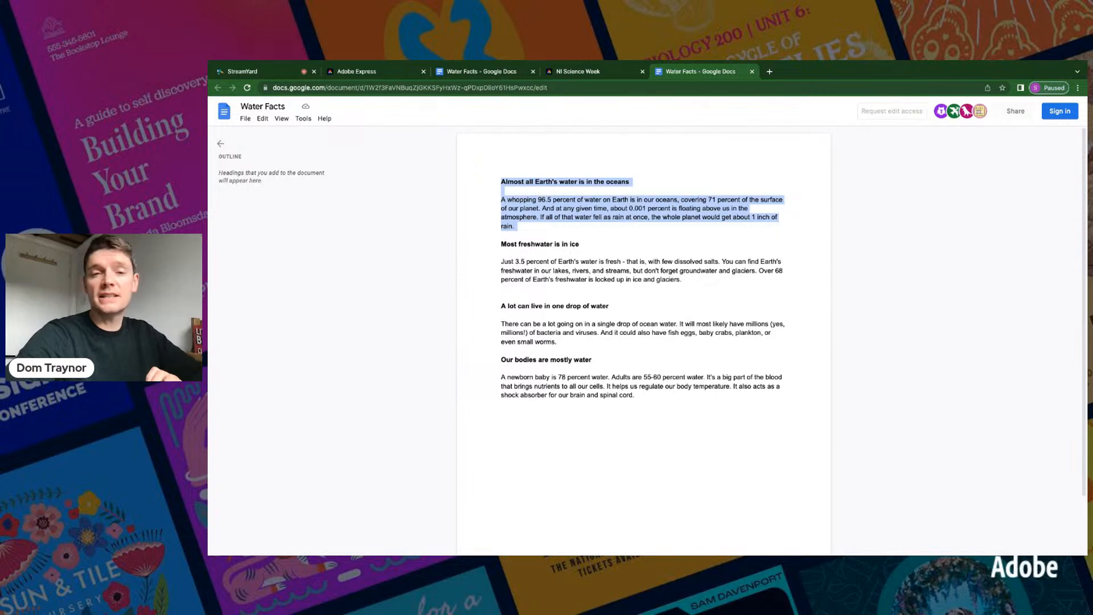
{"action": "left_click", "coordinate": [508, 192]}
{"action": "left_click_drag", "start_coordinate": [502, 183], "coordinate": [631, 186]}
{"action": "key", "text": "ctrl+c"}
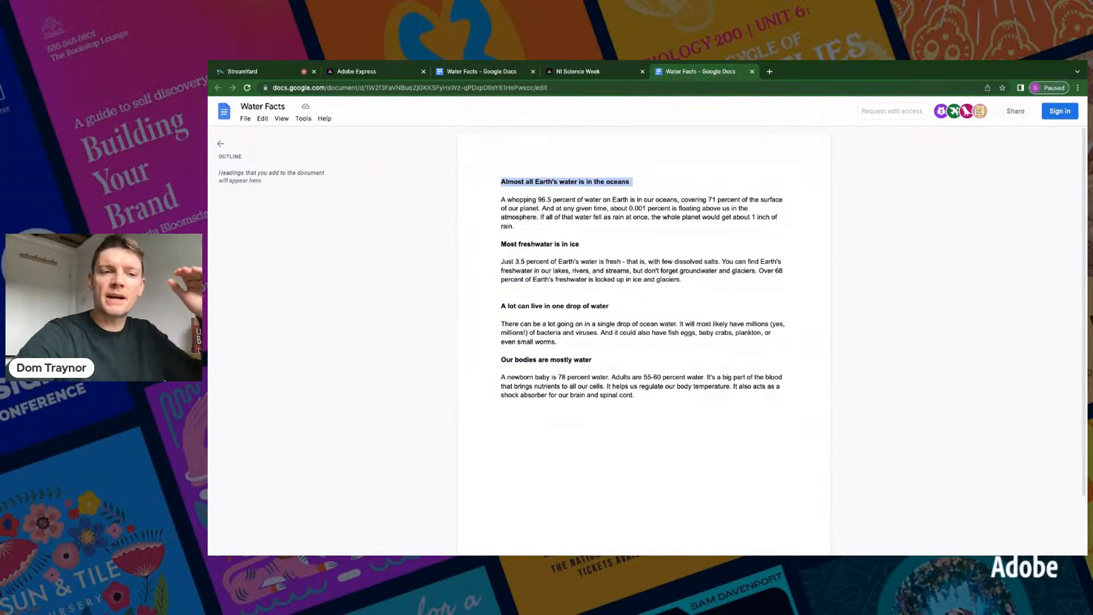
{"action": "left_click_drag", "start_coordinate": [501, 201], "coordinate": [525, 230]}
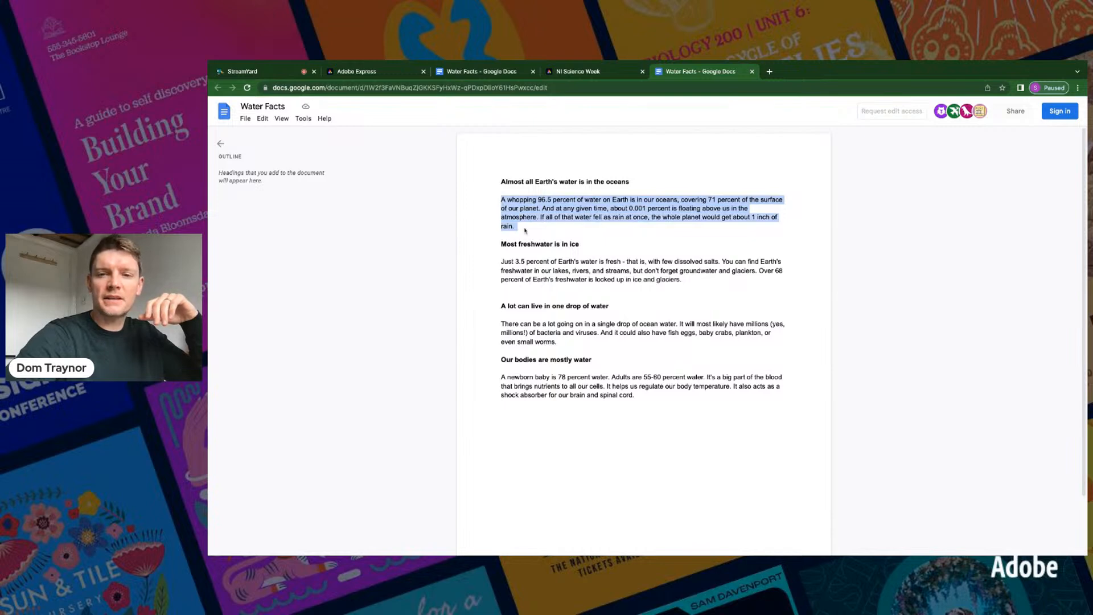
- Switch to Adobe Express and add the copied heading "Almost all Earth's water is in the oceans" as a new text on the infographic
{"action": "left_click", "coordinate": [393, 74]}
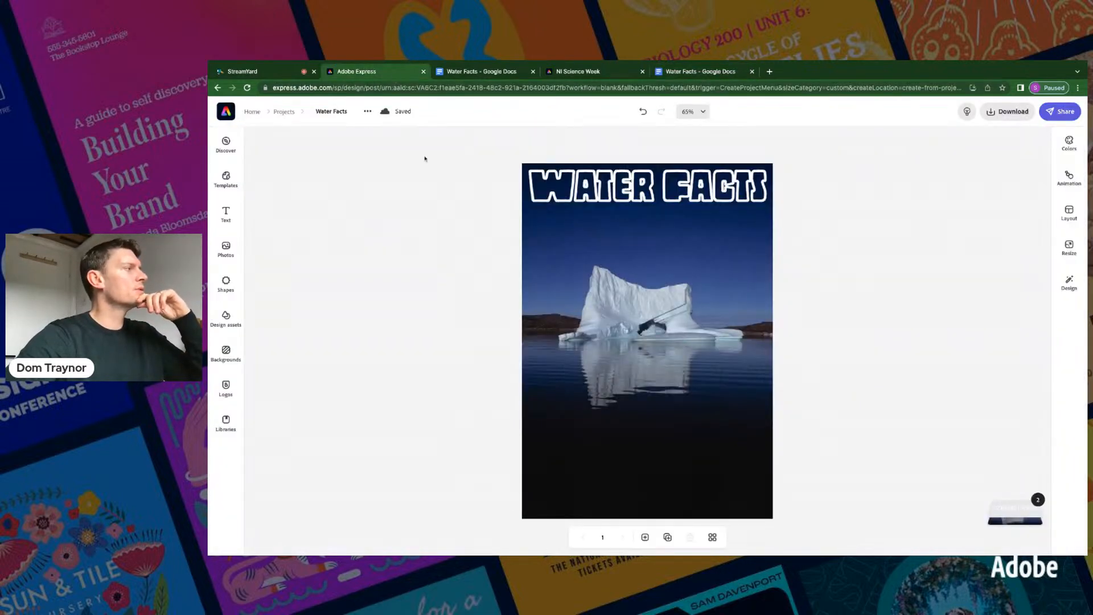
{"action": "left_click", "coordinate": [226, 217]}
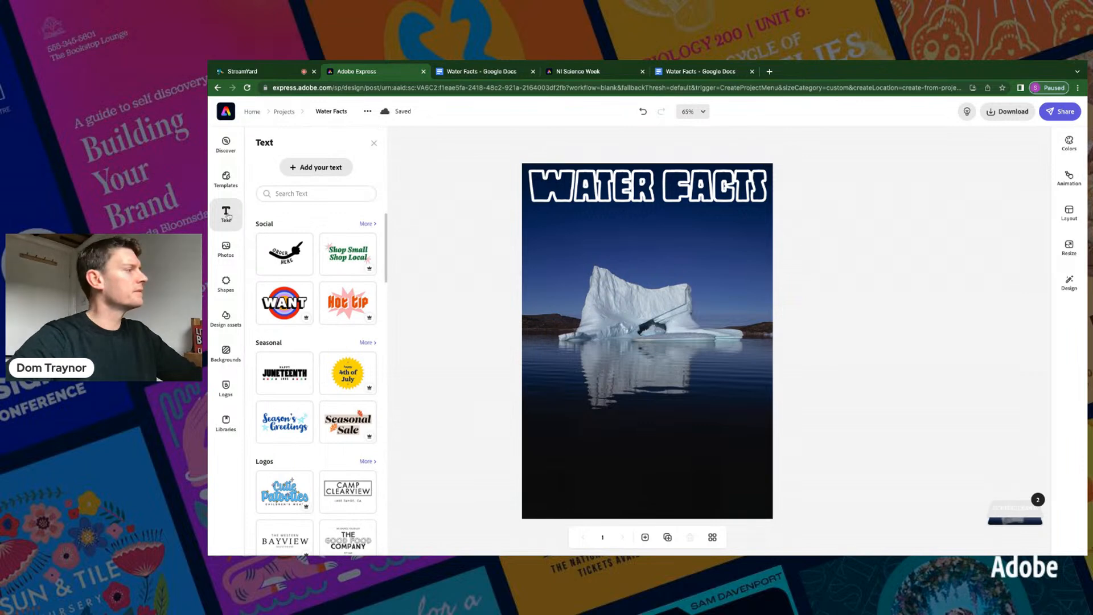
{"action": "left_click", "coordinate": [319, 167]}
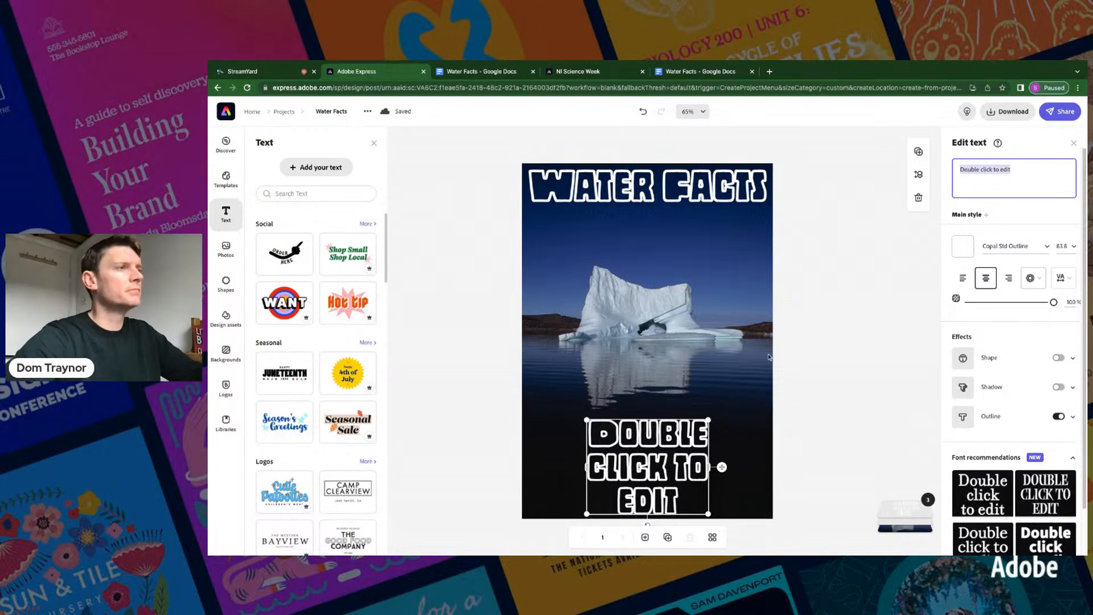
{"action": "key", "text": "ctrl+v"}
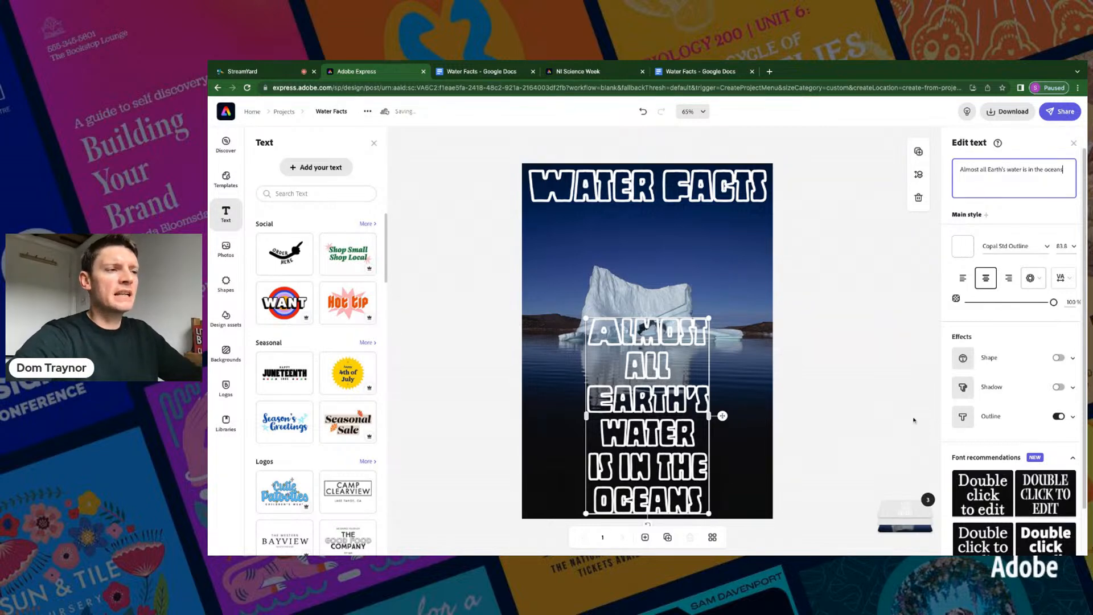
- Apply the recommended Bebas Neue Regular font to the oceans heading and shrink it to a single left-hand line across the iceberg's peak
{"action": "scroll", "coordinate": [1010, 461], "scroll_direction": "down", "scroll_amount": 2}
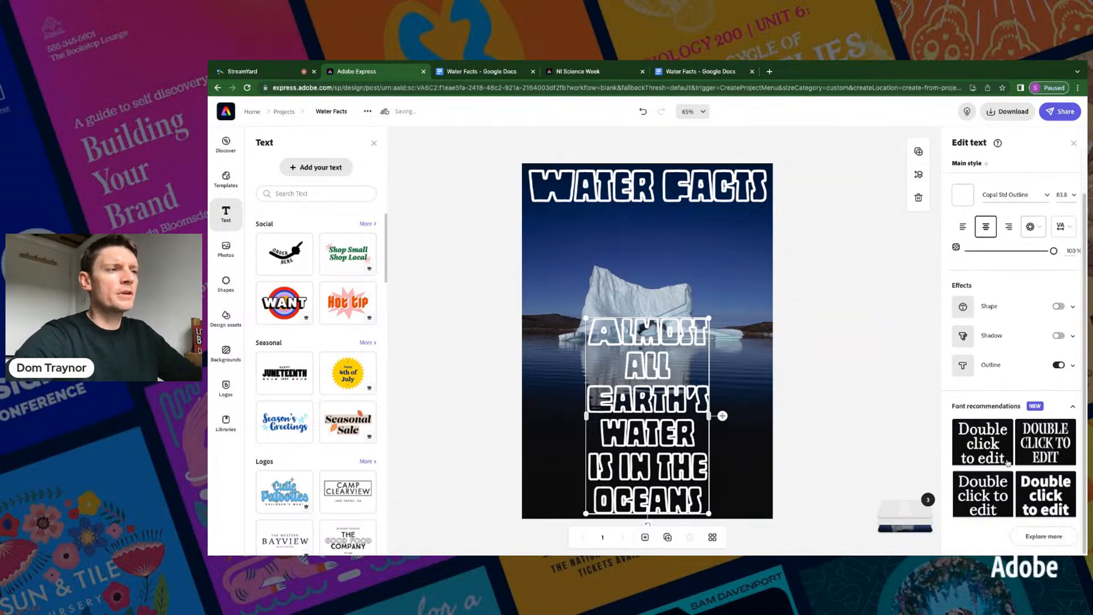
{"action": "left_click", "coordinate": [1041, 537]}
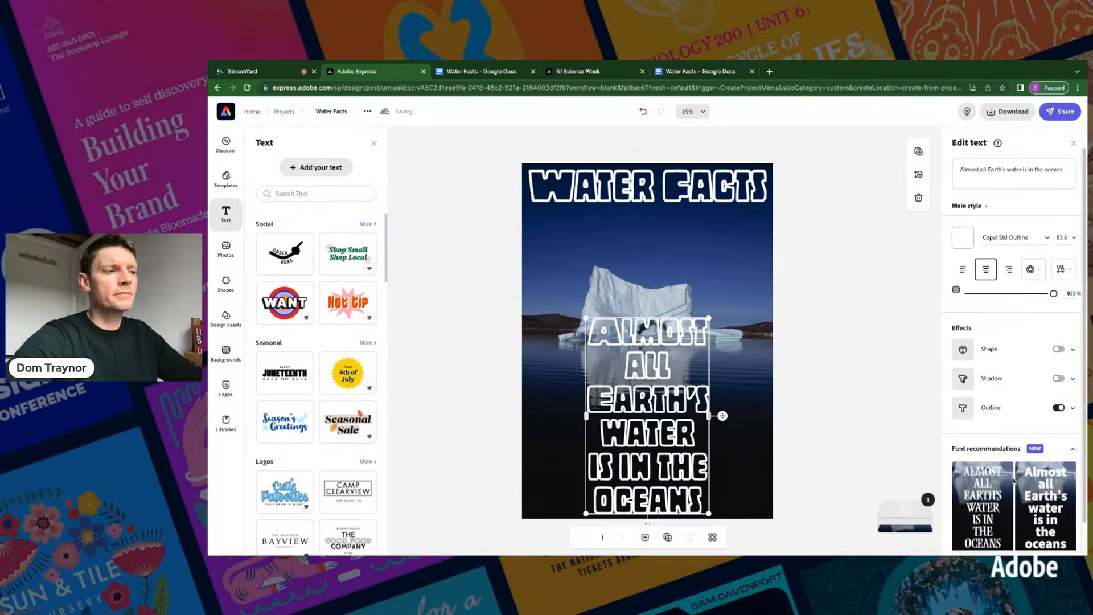
{"action": "scroll", "coordinate": [1014, 479], "scroll_direction": "down", "scroll_amount": 2}
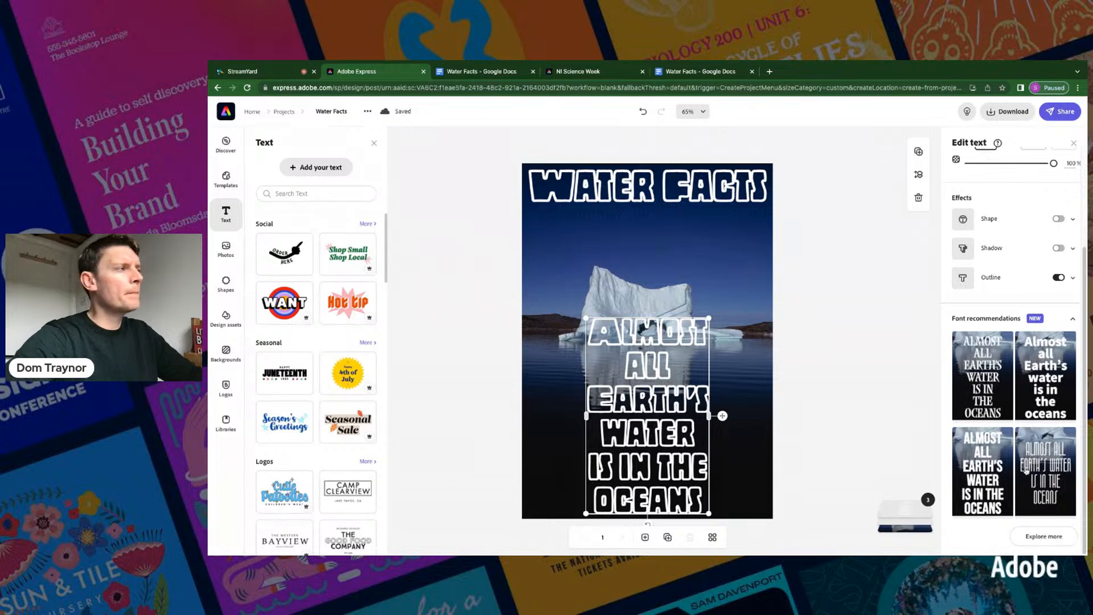
{"action": "left_click", "coordinate": [988, 476]}
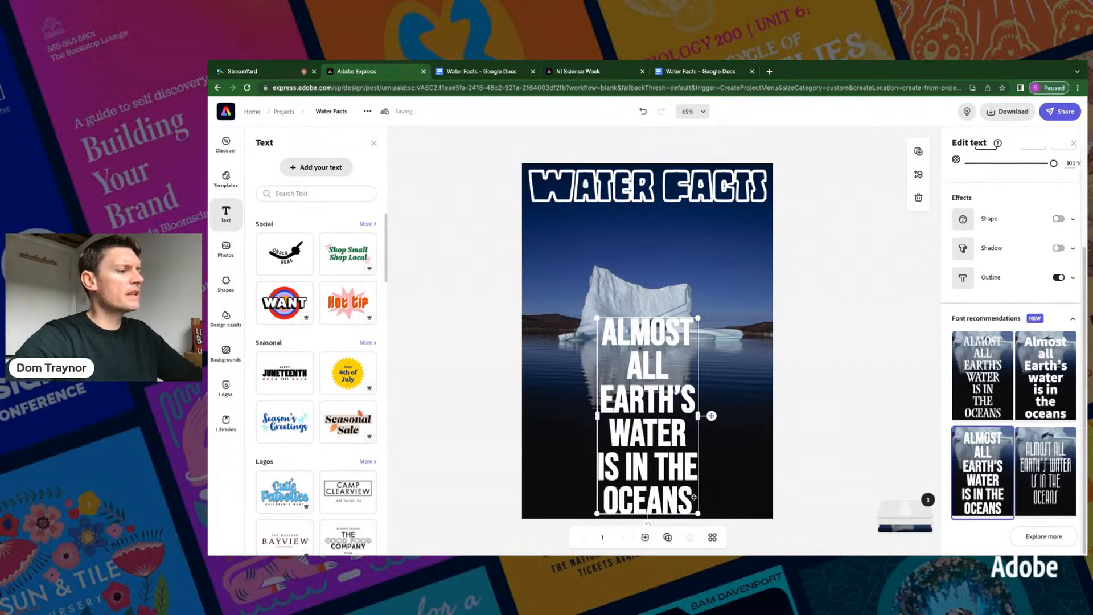
{"action": "mouse_move", "coordinate": [697, 513]}
{"action": "left_mouse_down"}
{"action": "mouse_move", "coordinate": [769, 377]}
{"action": "mouse_move", "coordinate": [820, 351]}
{"action": "mouse_move", "coordinate": [793, 324]}
{"action": "mouse_move", "coordinate": [724, 351]}
{"action": "mouse_move", "coordinate": [724, 275]}
{"action": "left_mouse_up"}
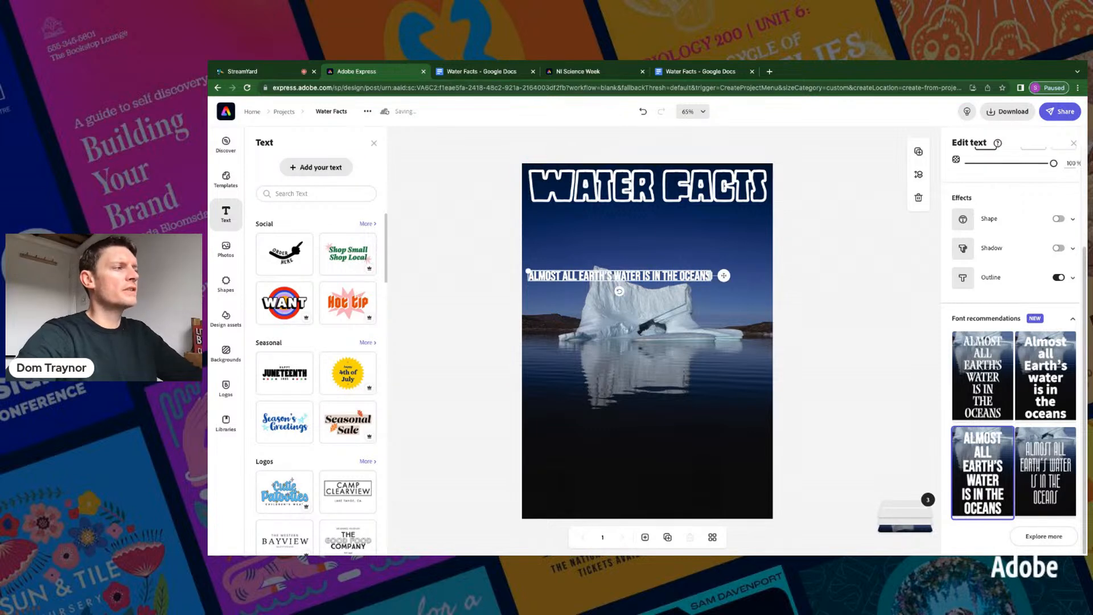
- Change the oceans heading's outline to black (#000000) with a thickness of 3
{"action": "left_click", "coordinate": [1058, 278]}
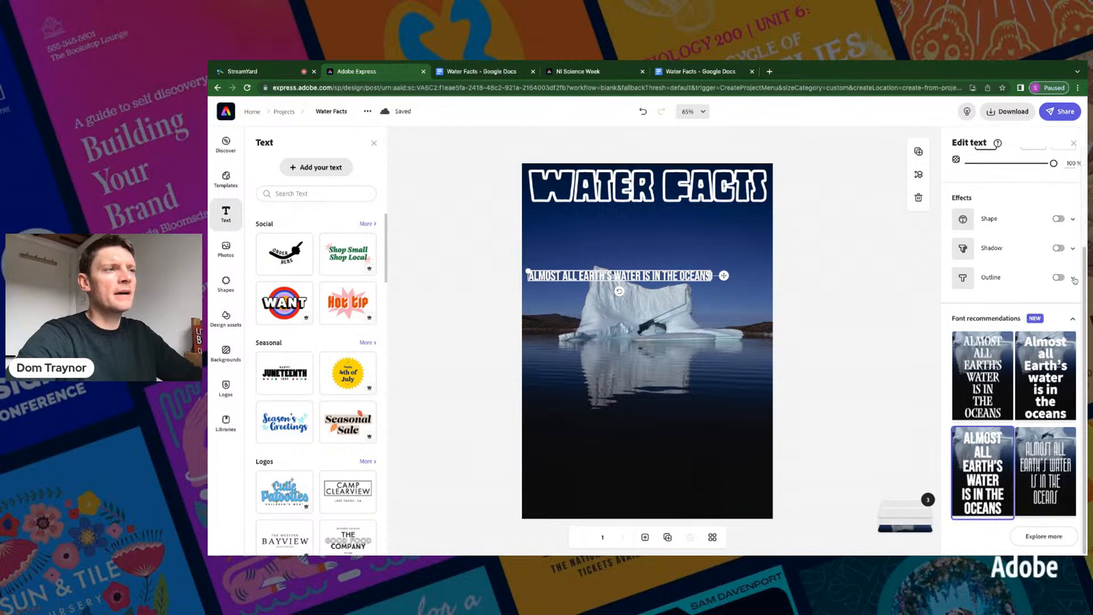
{"action": "left_click", "coordinate": [1074, 279]}
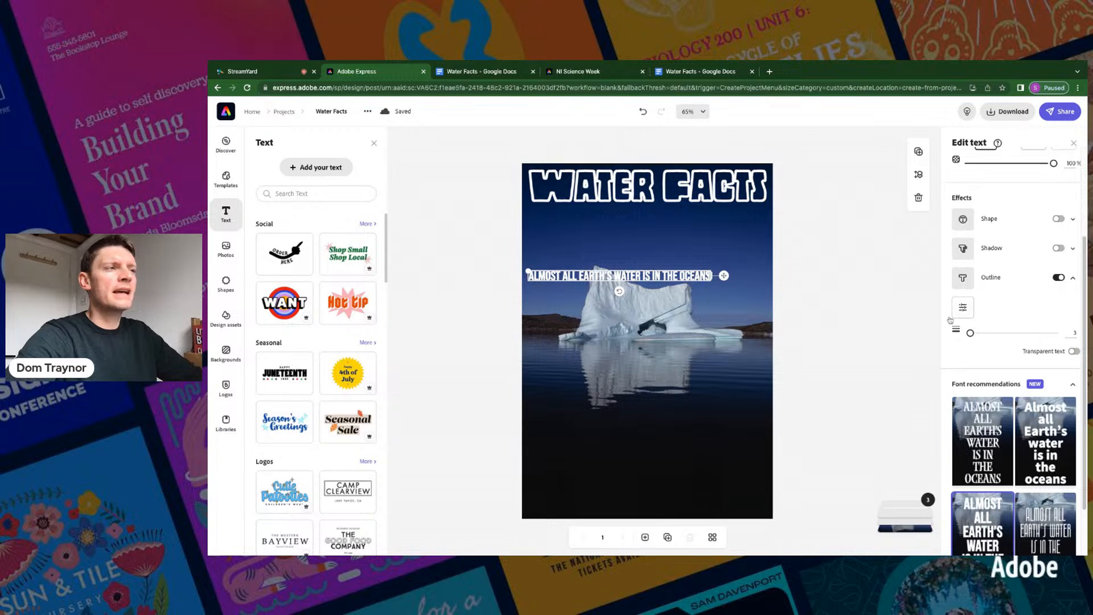
{"action": "mouse_move", "coordinate": [971, 336]}
{"action": "left_mouse_down"}
{"action": "mouse_move", "coordinate": [1003, 334]}
{"action": "mouse_move", "coordinate": [969, 333]}
{"action": "left_mouse_up"}
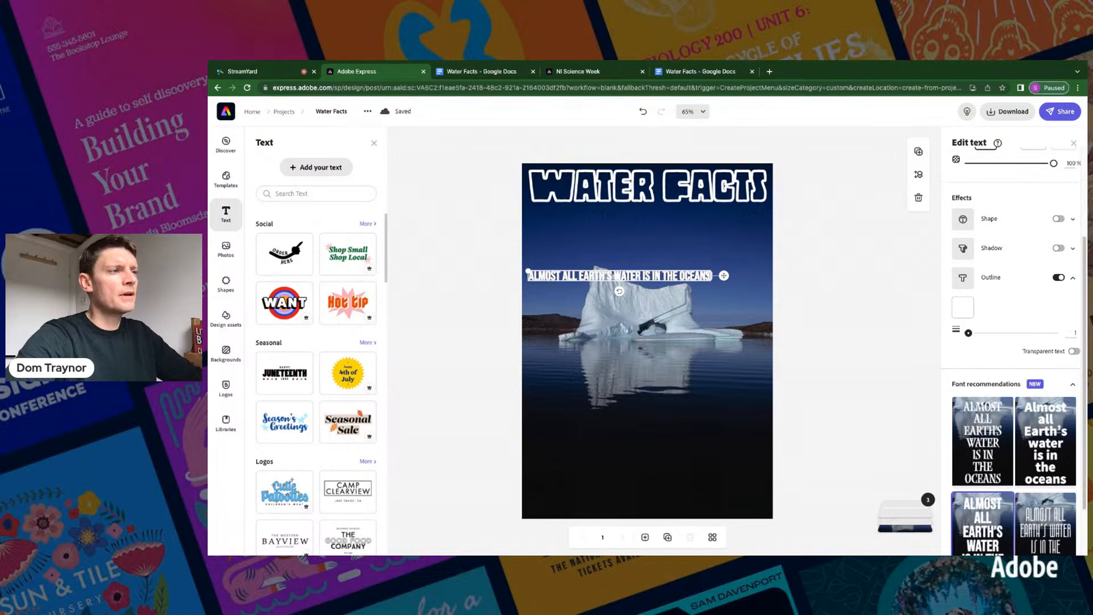
{"action": "left_click", "coordinate": [963, 308]}
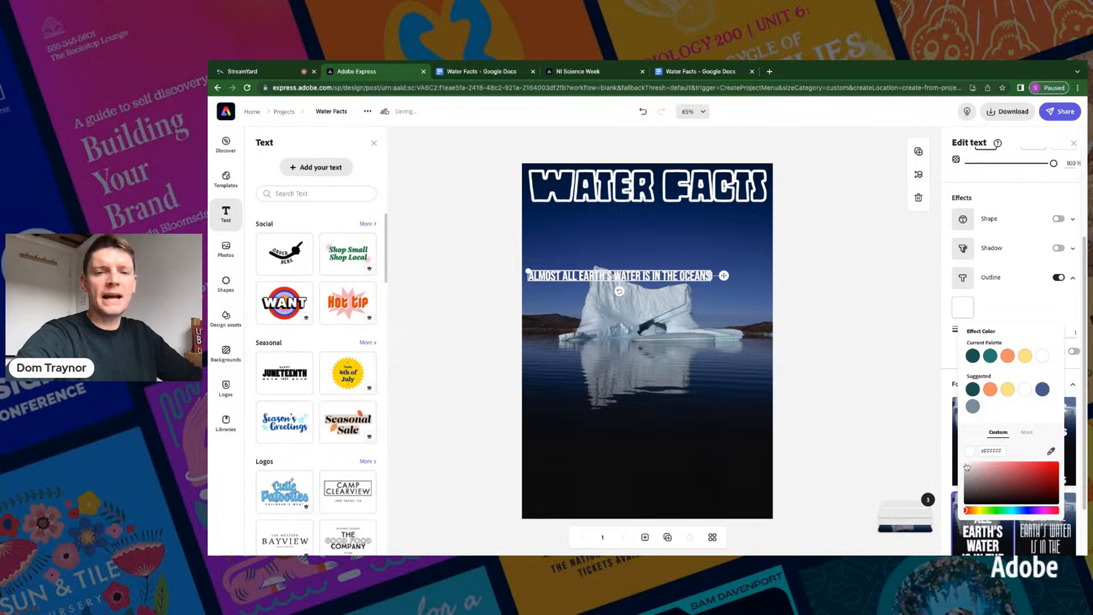
{"action": "left_click_drag", "start_coordinate": [967, 467], "coordinate": [966, 503]}
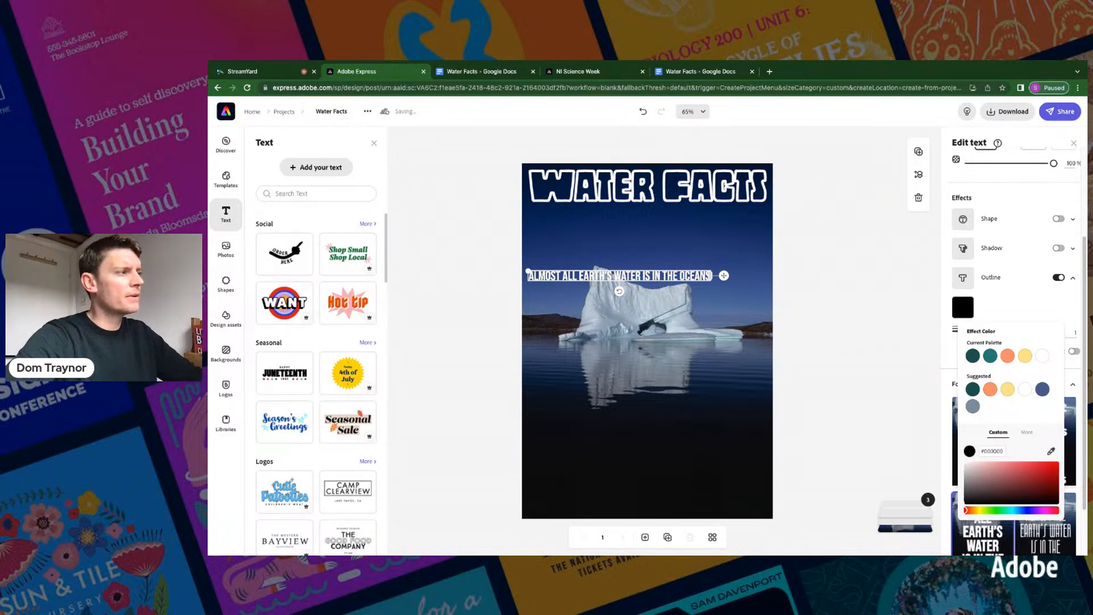
{"action": "left_click", "coordinate": [1022, 296]}
{"action": "left_click_drag", "start_coordinate": [967, 334], "coordinate": [970, 333]}
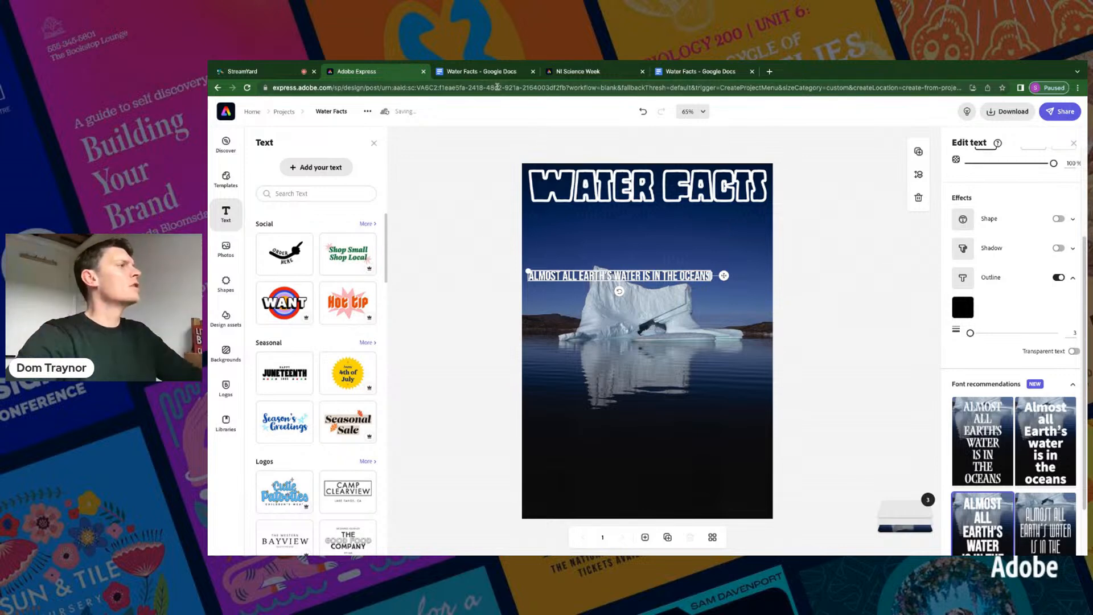
- Copy the paragraph starting "A whopping 96.5 percent" from Google Docs and add it as a new text on the Adobe Express infographic
{"action": "left_click", "coordinate": [496, 74]}
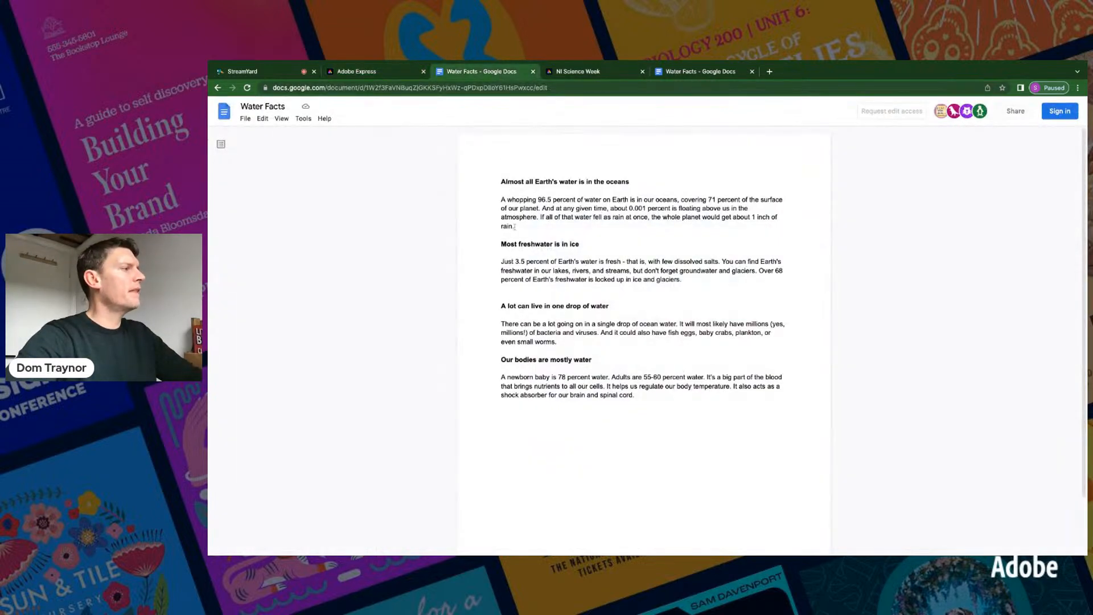
{"action": "triple_click", "coordinate": [502, 199]}
{"action": "key", "text": "ctrl+c"}
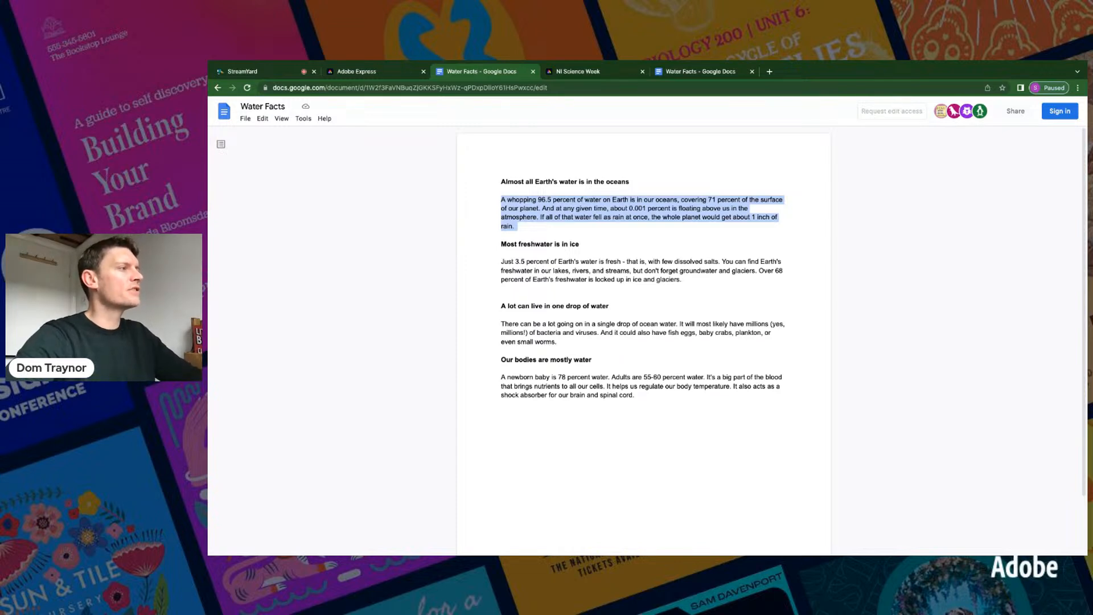
{"action": "left_click", "coordinate": [392, 73]}
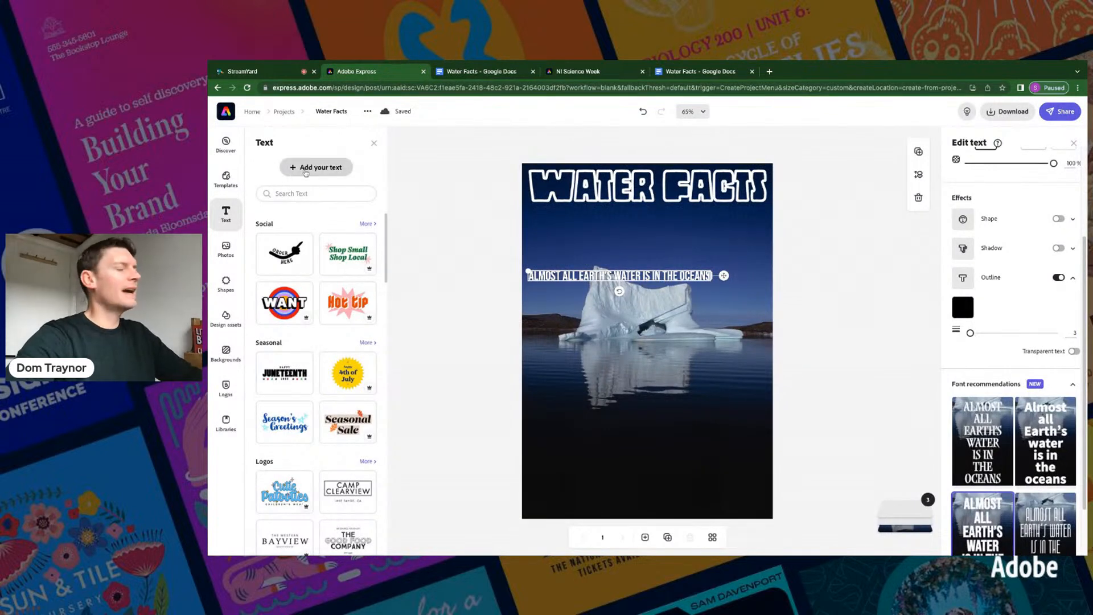
{"action": "left_click", "coordinate": [306, 167]}
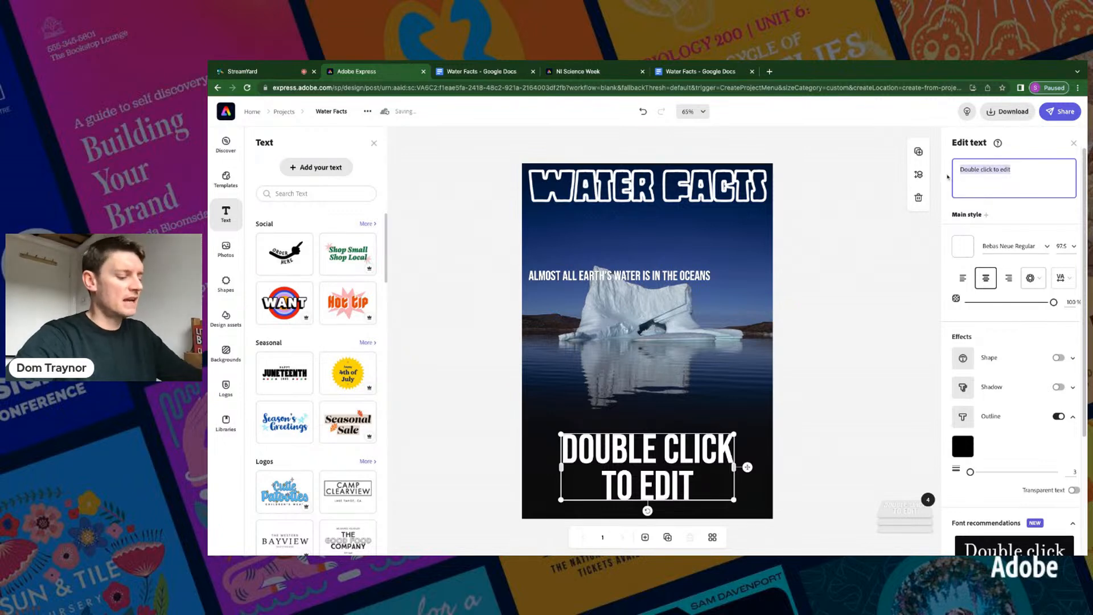
{"action": "key", "text": "ctrl+v"}
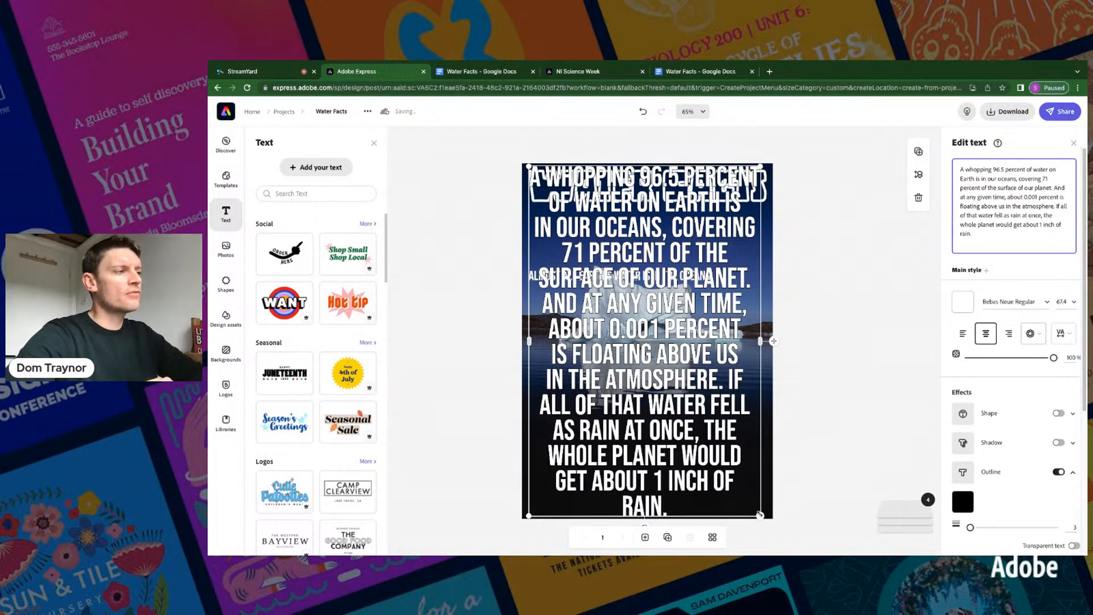
- Shrink the paragraph to font size 21.8, align it left and place it directly beneath the oceans heading
{"action": "mouse_move", "coordinate": [760, 515]}
{"action": "left_mouse_down"}
{"action": "mouse_move", "coordinate": [763, 230]}
{"action": "mouse_move", "coordinate": [742, 211]}
{"action": "mouse_move", "coordinate": [767, 201]}
{"action": "mouse_move", "coordinate": [769, 300]}
{"action": "mouse_move", "coordinate": [779, 308]}
{"action": "left_mouse_up"}
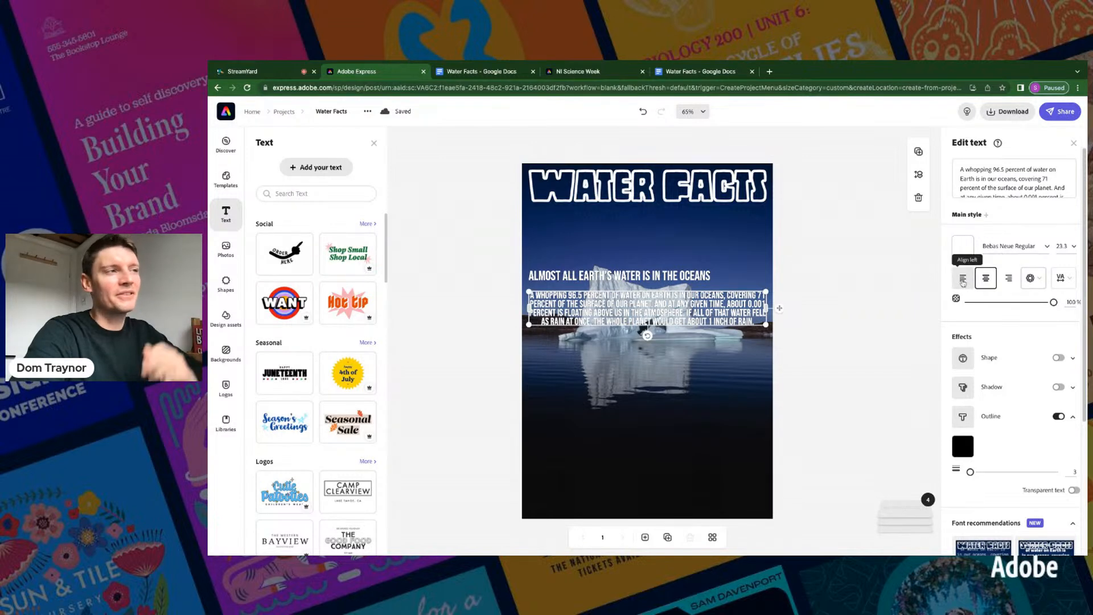
{"action": "left_click", "coordinate": [963, 280]}
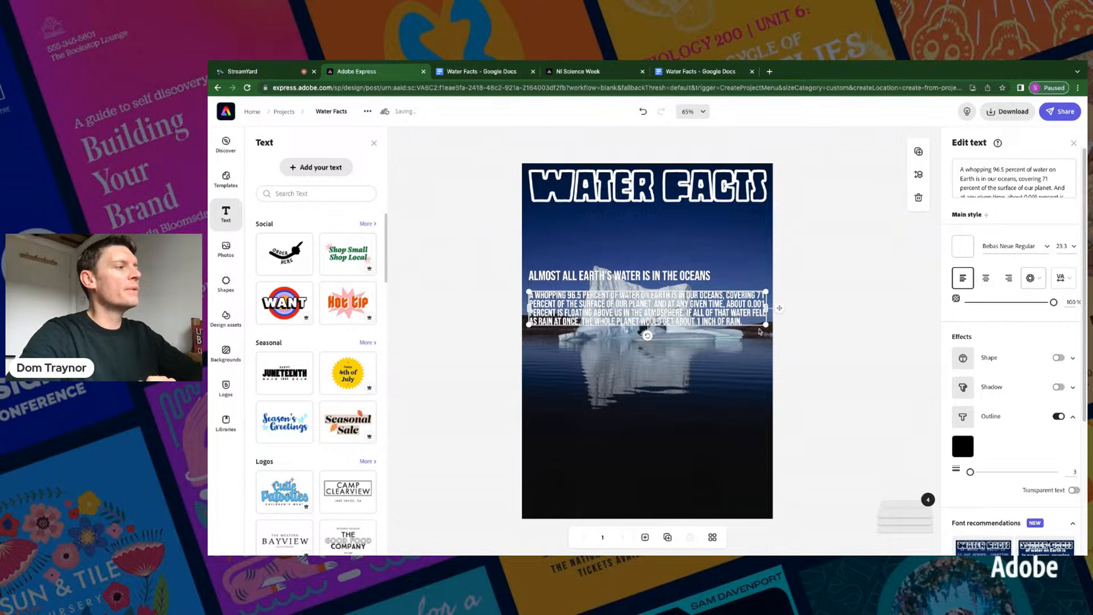
{"action": "mouse_move", "coordinate": [766, 325]}
{"action": "left_mouse_down"}
{"action": "mouse_move", "coordinate": [751, 323]}
{"action": "mouse_move", "coordinate": [764, 309]}
{"action": "left_mouse_up"}
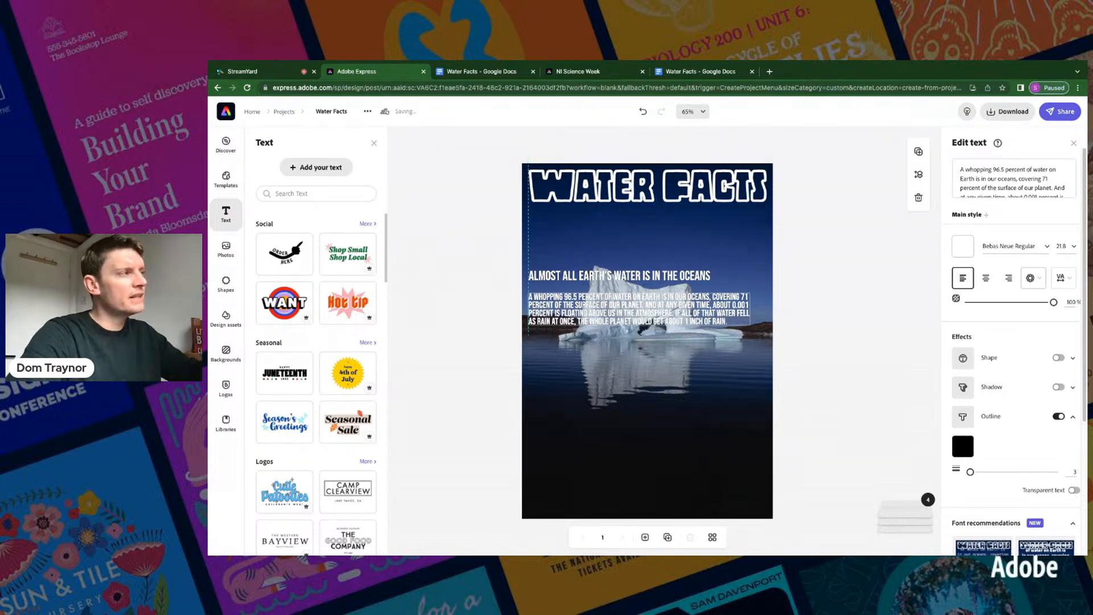
{"action": "left_click_drag", "start_coordinate": [638, 308], "coordinate": [639, 304]}
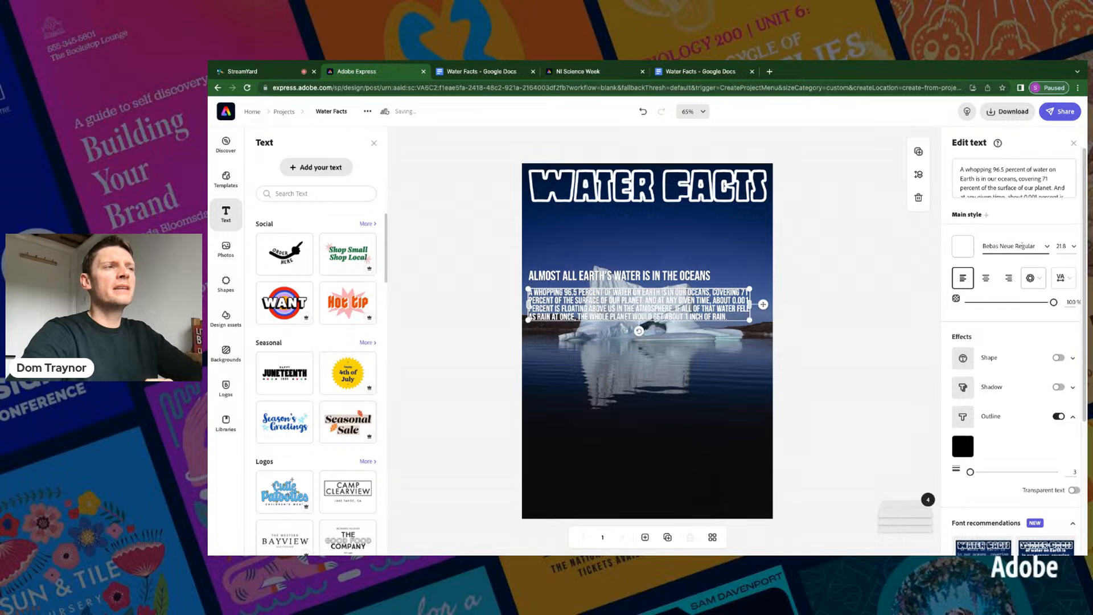
- Change the paragraph's font to Hobo Std Medium and reselect the paragraph
{"action": "left_click", "coordinate": [1009, 246]}
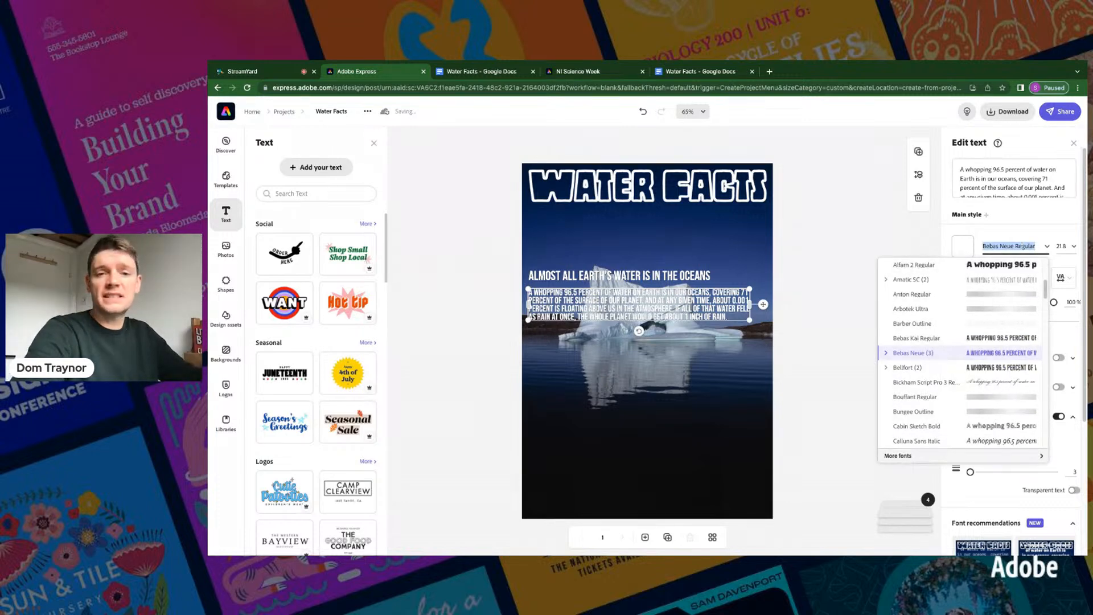
{"action": "type", "text": "hobo"}
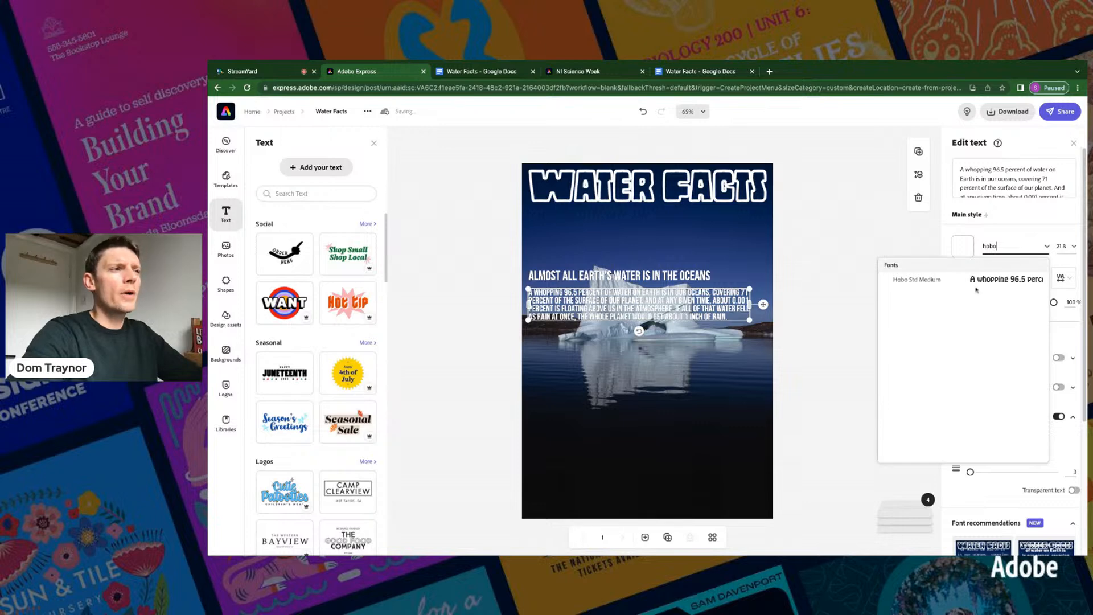
{"action": "left_click", "coordinate": [927, 280]}
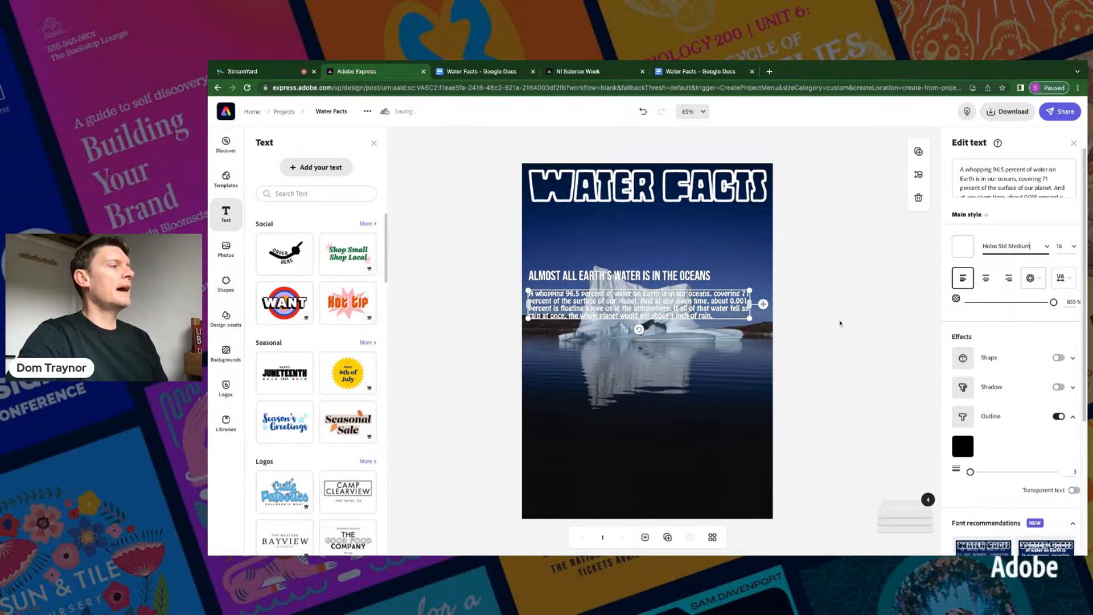
{"action": "left_click", "coordinate": [840, 323]}
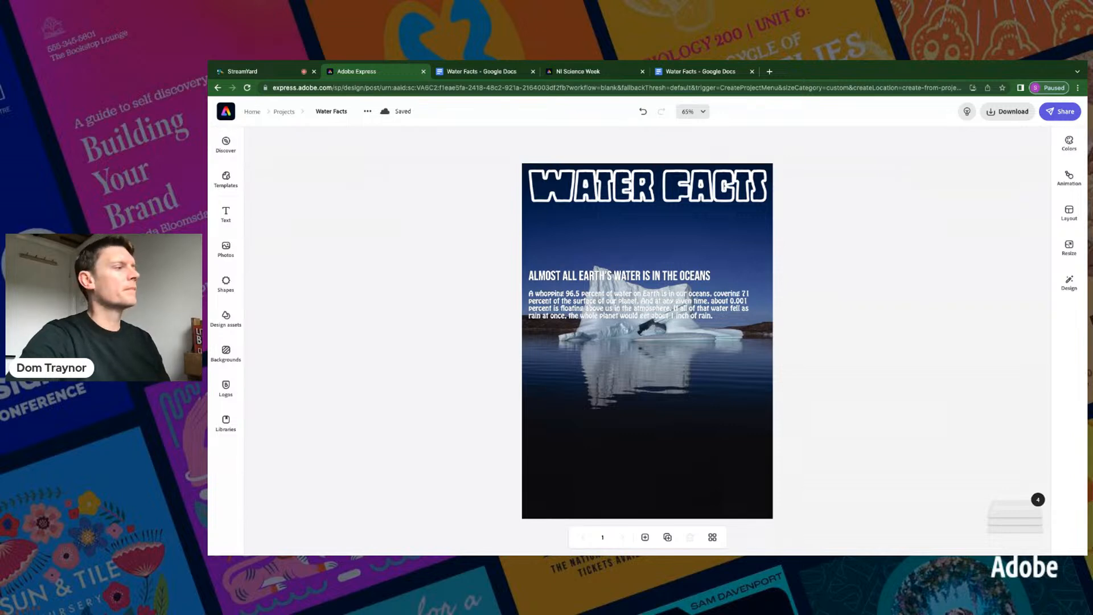
{"action": "left_click", "coordinate": [661, 308]}
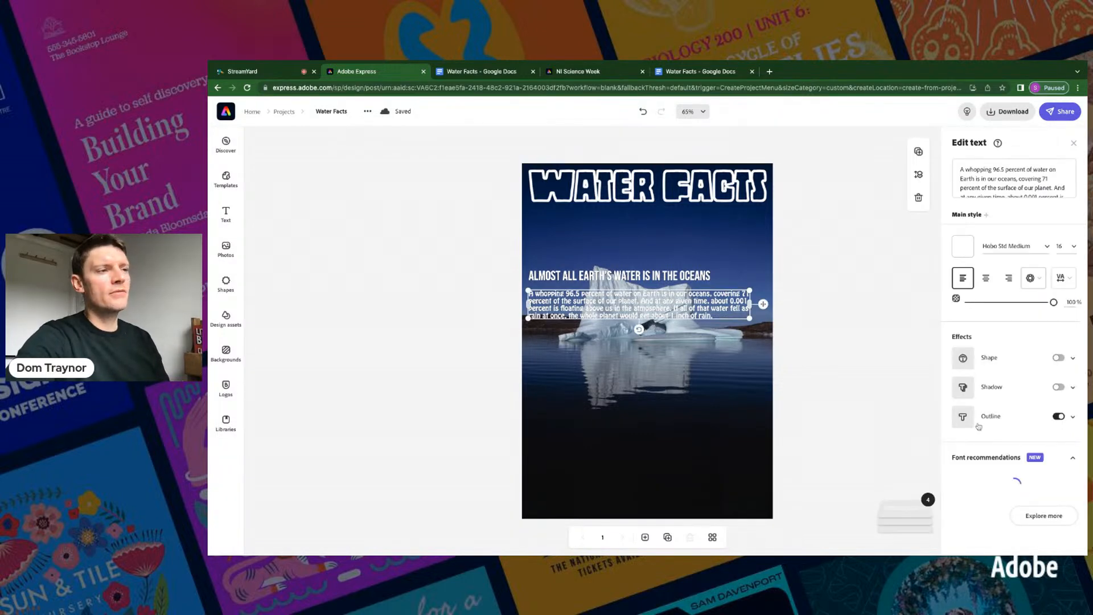
- Turn off the oceans paragraph's outline and give it a background shape in the palette's medium teal
{"action": "left_click", "coordinate": [1057, 418]}
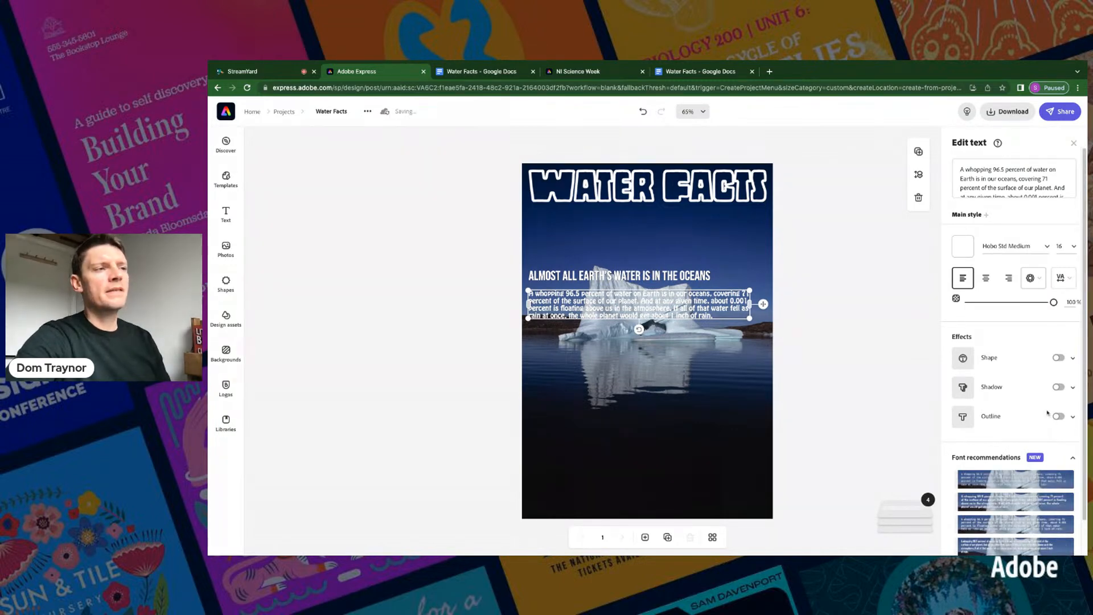
{"action": "left_click", "coordinate": [1060, 358]}
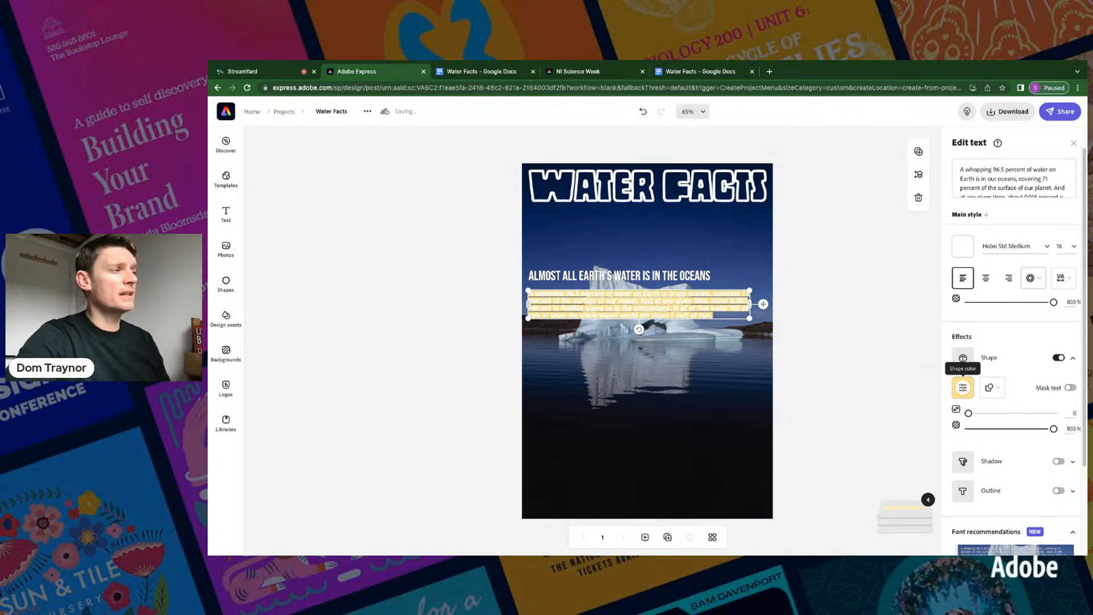
{"action": "left_click", "coordinate": [963, 388]}
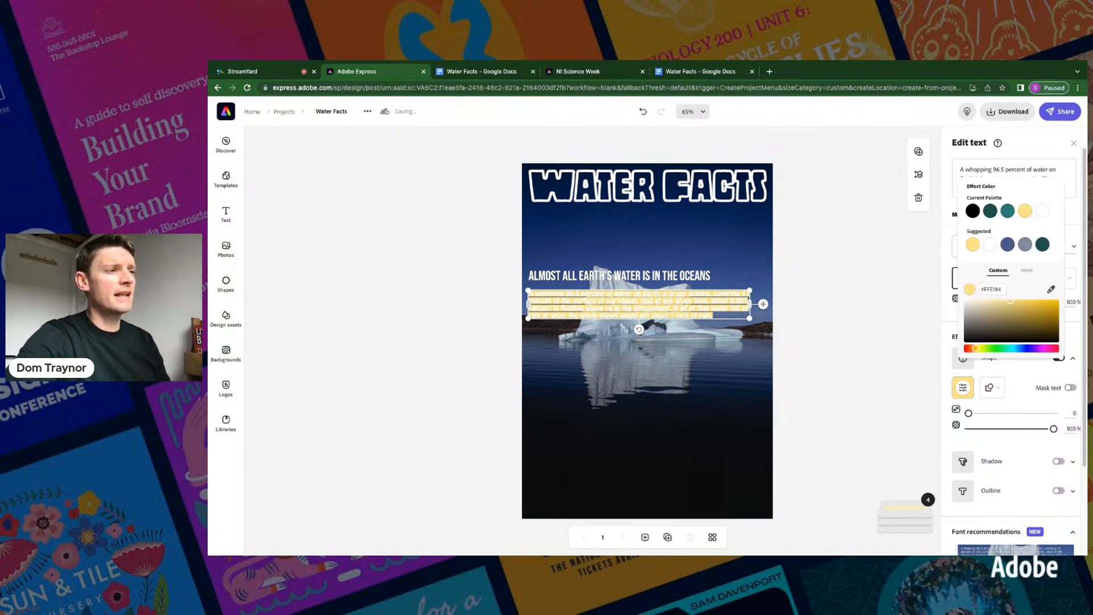
{"action": "left_click", "coordinate": [1008, 211]}
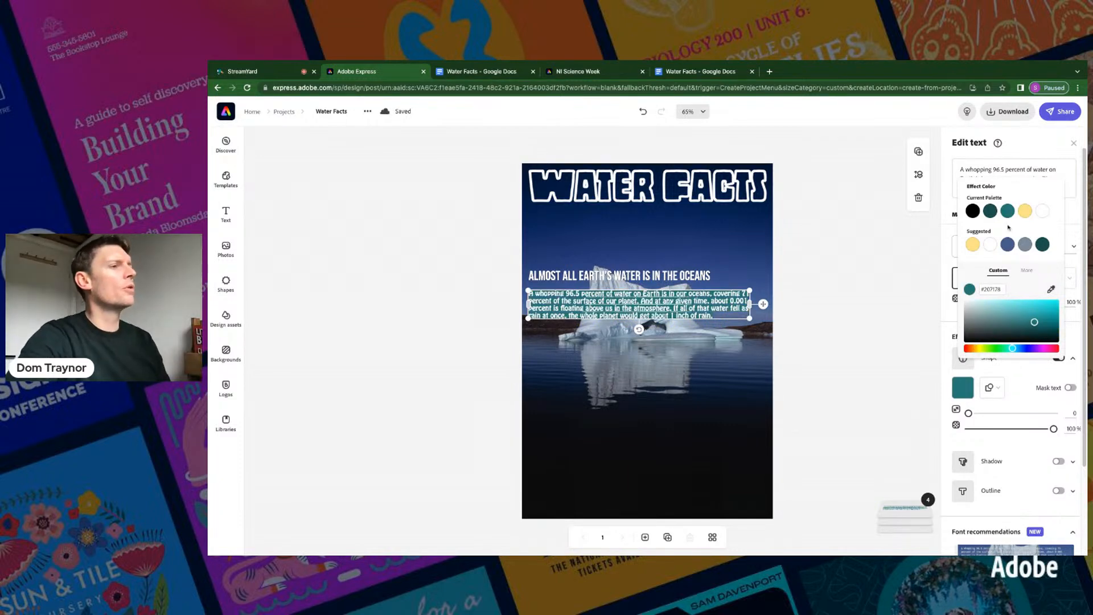
{"action": "left_click", "coordinate": [921, 324]}
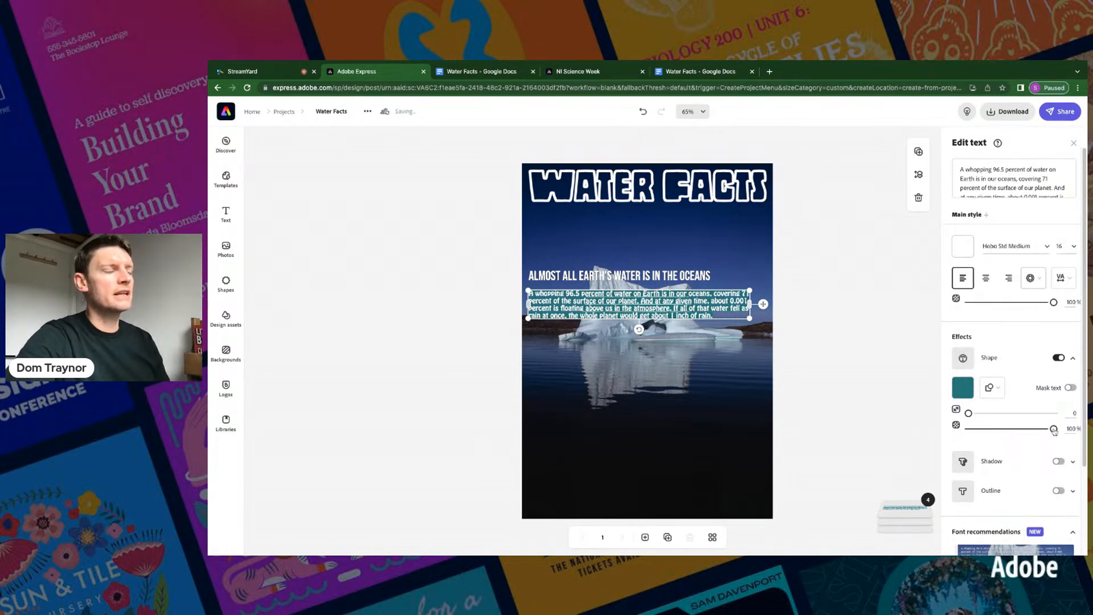
- Set the paragraph's background shape to 34% opacity and size 63, and check its legibility at 200% zoom
{"action": "left_click_drag", "start_coordinate": [1054, 429], "coordinate": [995, 428]}
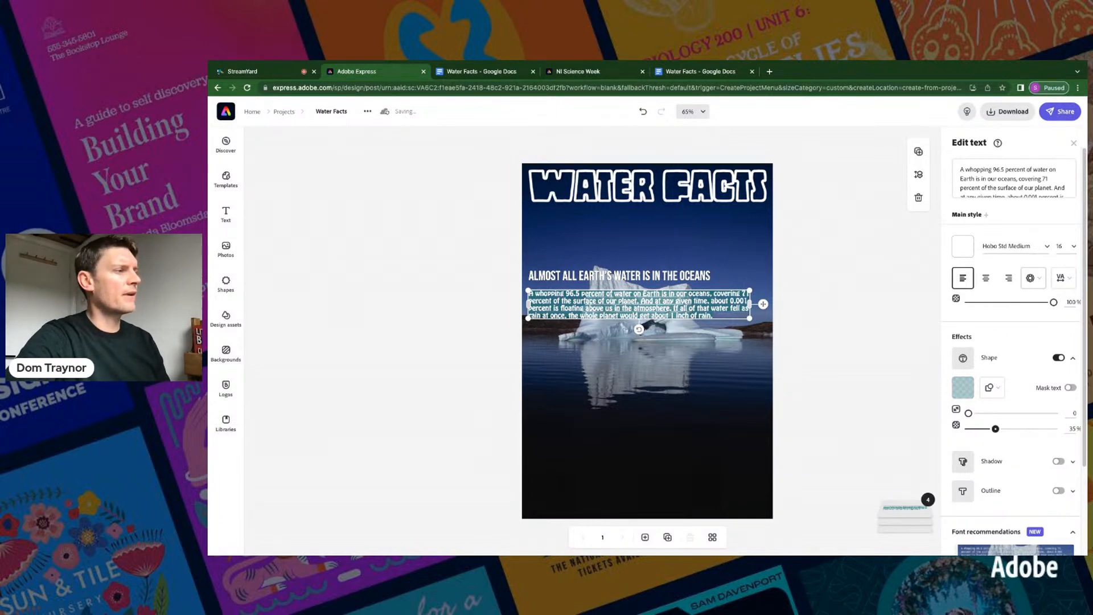
{"action": "left_click_drag", "start_coordinate": [995, 429], "coordinate": [994, 428]}
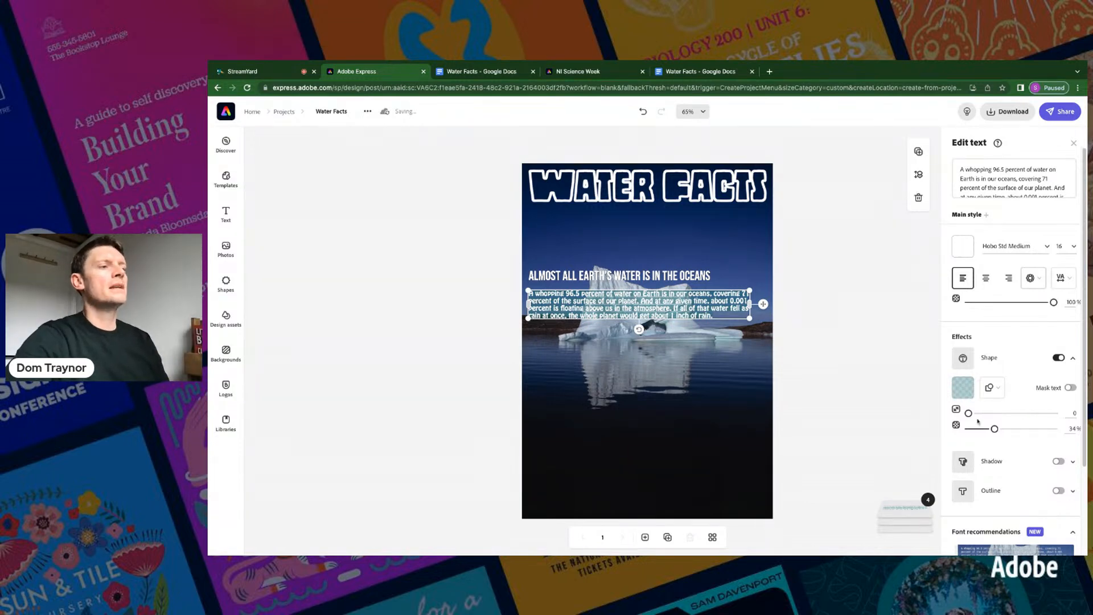
{"action": "left_click_drag", "start_coordinate": [968, 414], "coordinate": [1023, 414]}
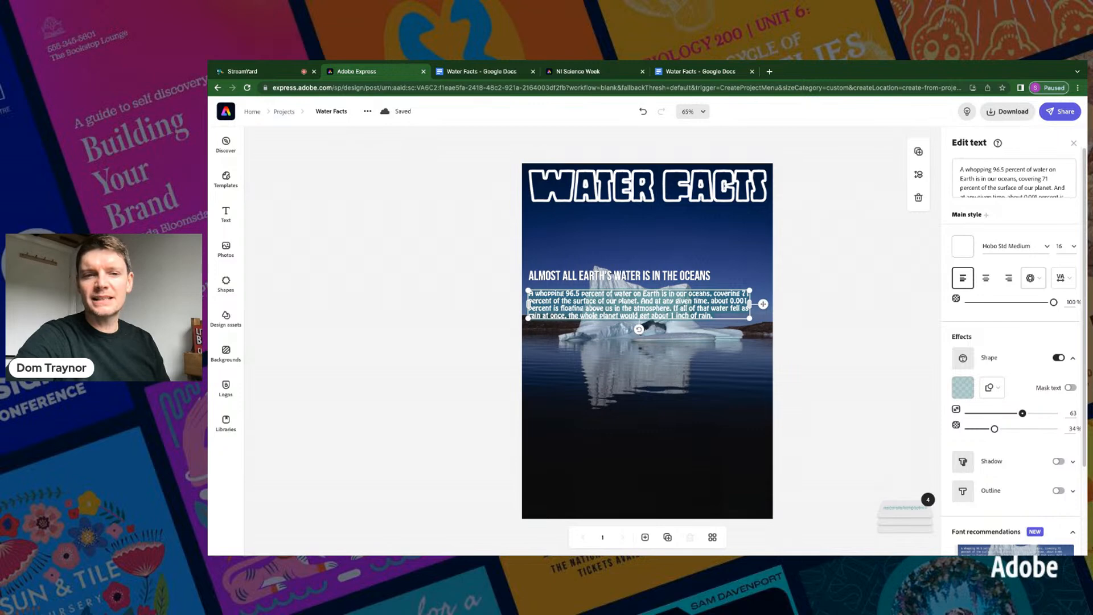
{"action": "left_click", "coordinate": [853, 363]}
{"action": "left_click", "coordinate": [703, 112]}
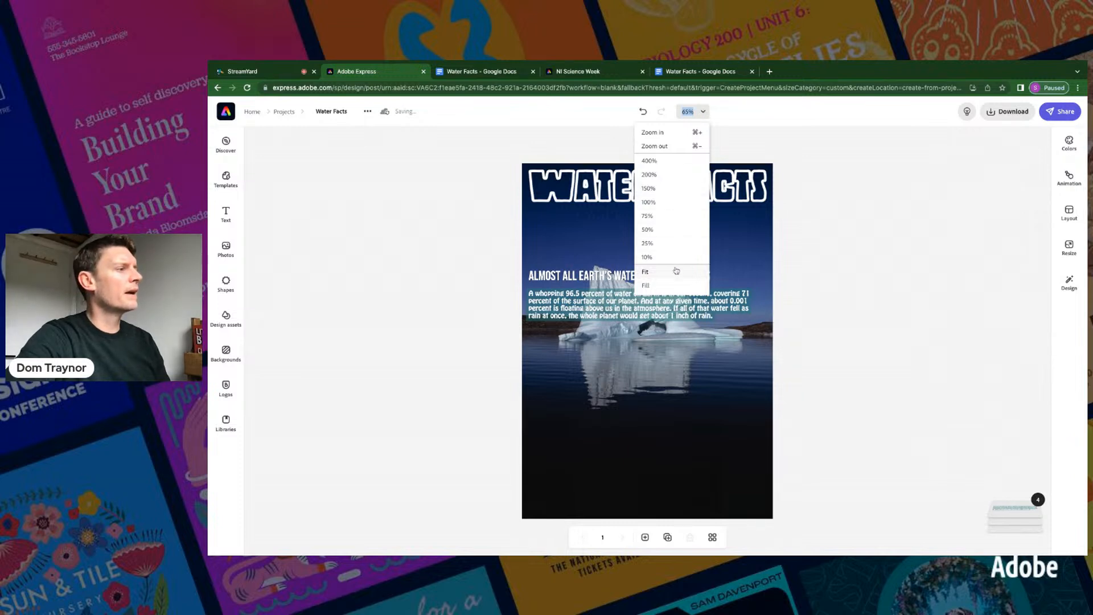
{"action": "left_click", "coordinate": [657, 177]}
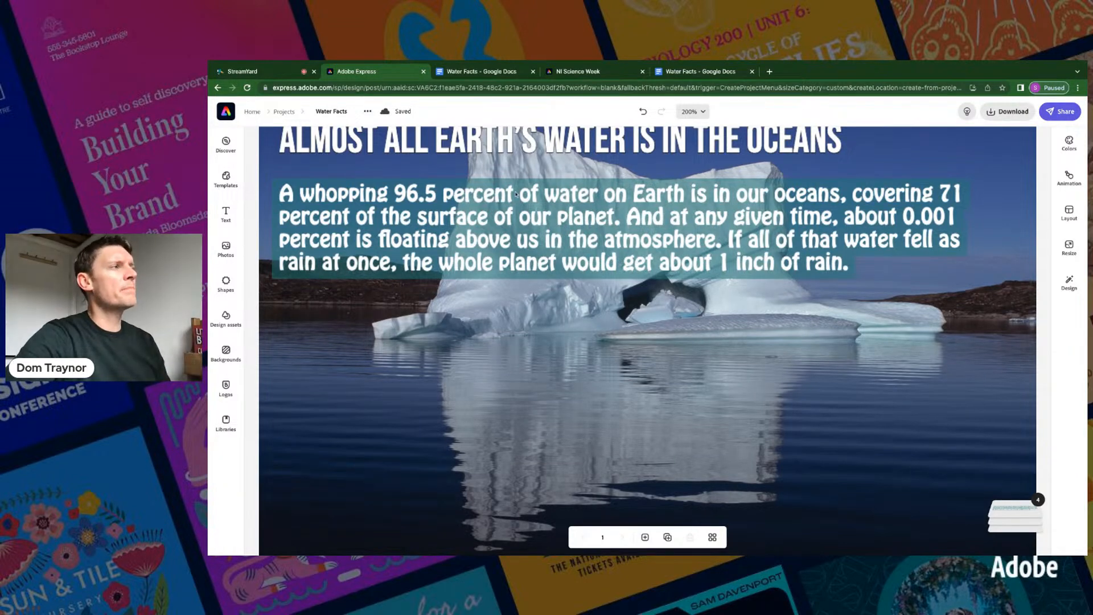
{"action": "left_click", "coordinate": [705, 113]}
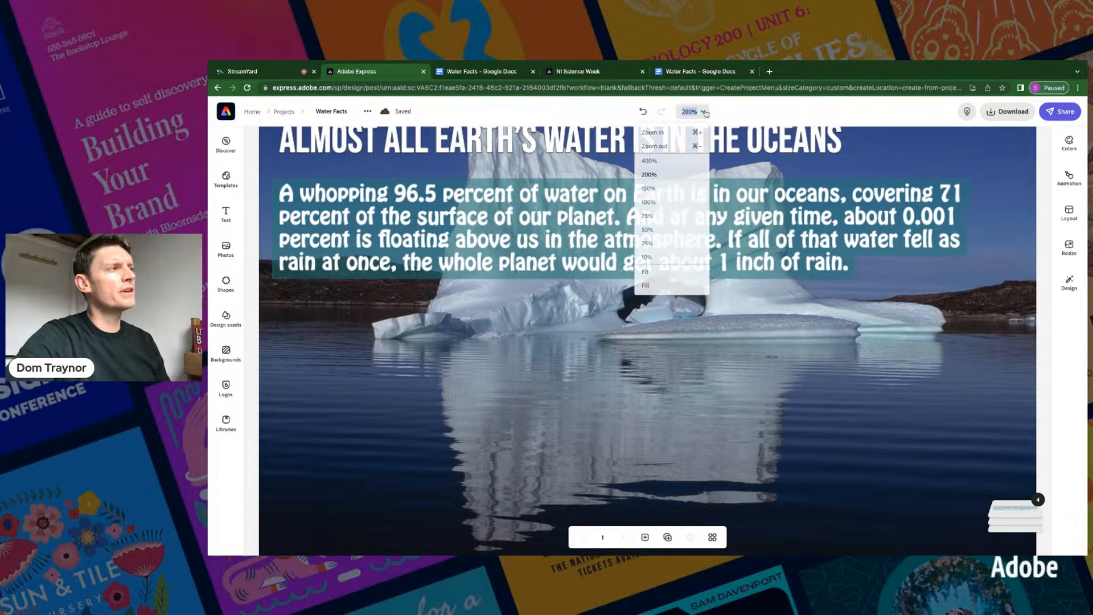
{"action": "left_click", "coordinate": [673, 274]}
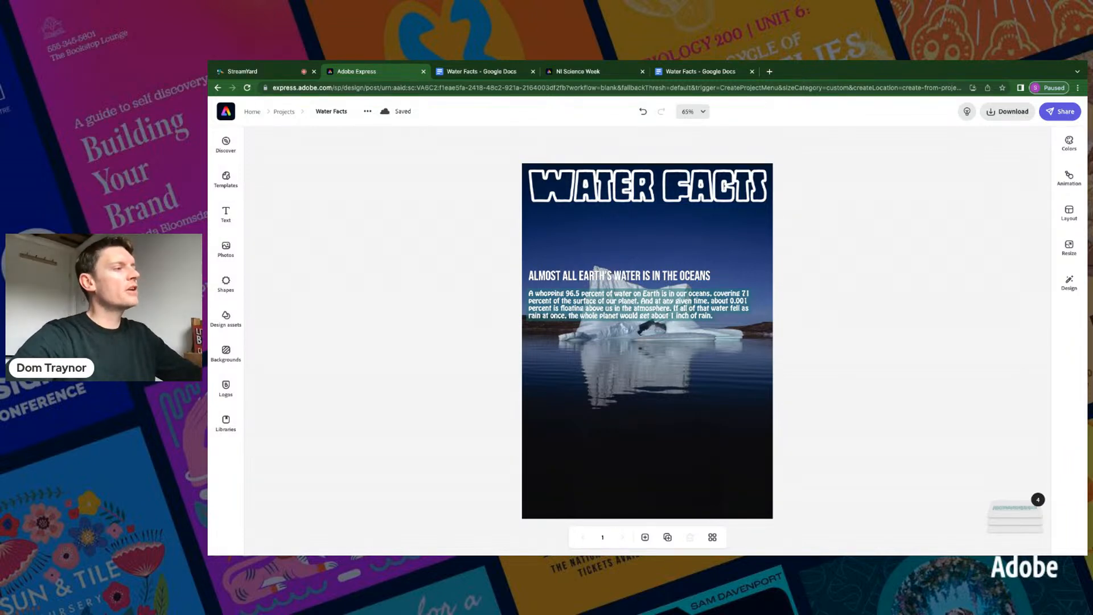
{"action": "left_click", "coordinate": [476, 71]}
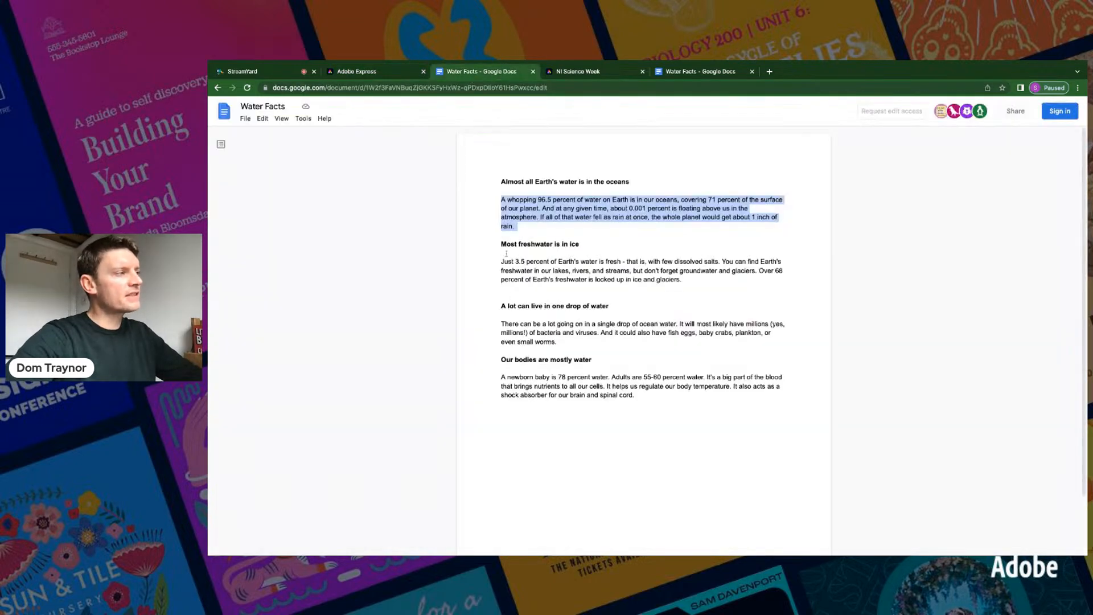
{"action": "left_click_drag", "start_coordinate": [498, 242], "coordinate": [663, 394]}
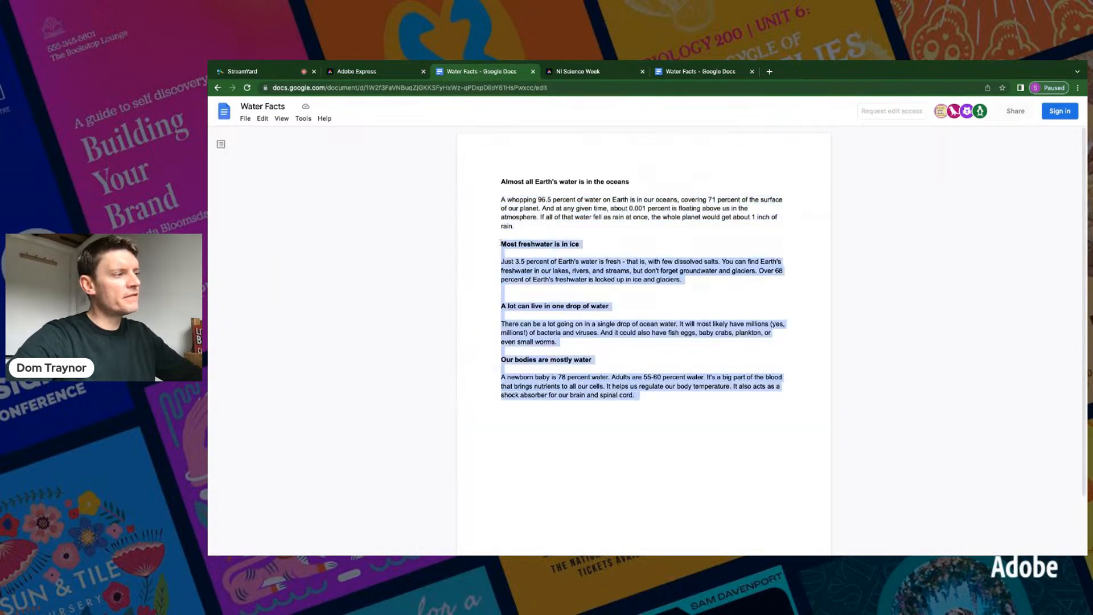
{"action": "left_click", "coordinate": [386, 73]}
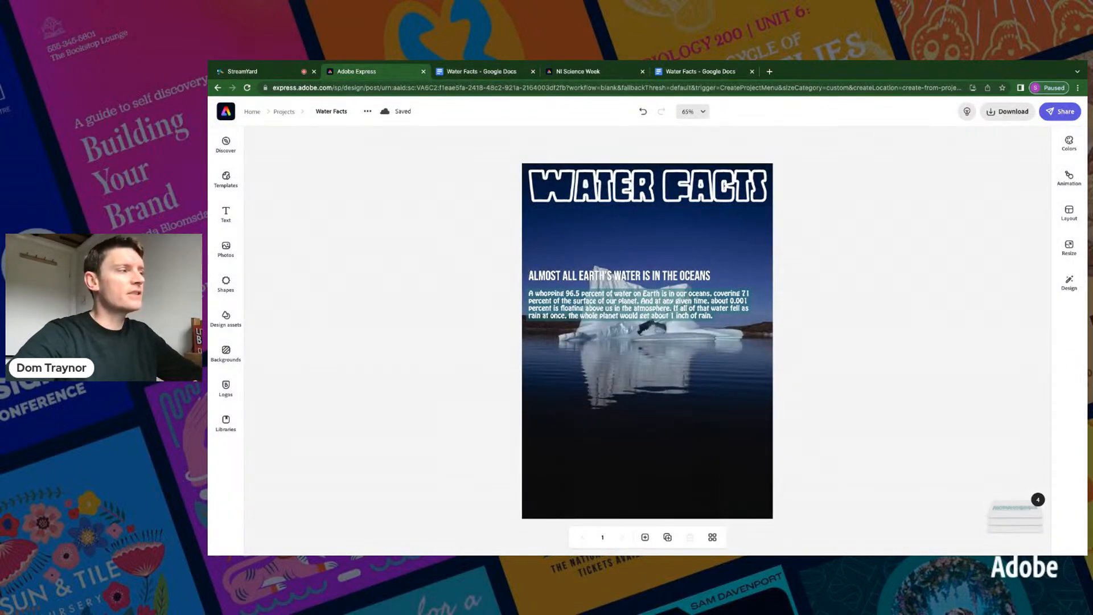
- Duplicate the oceans heading and paragraph together and place the copies directly beneath the originals, aligned with them
{"action": "left_click", "coordinate": [560, 277]}
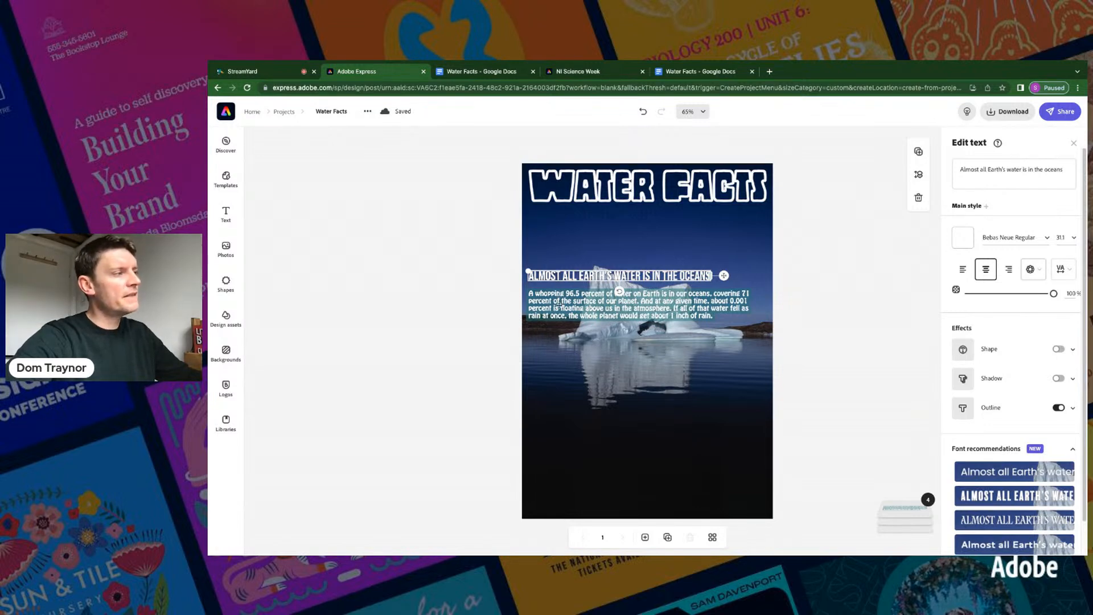
{"action": "left_click", "coordinate": [560, 306], "text": "shift"}
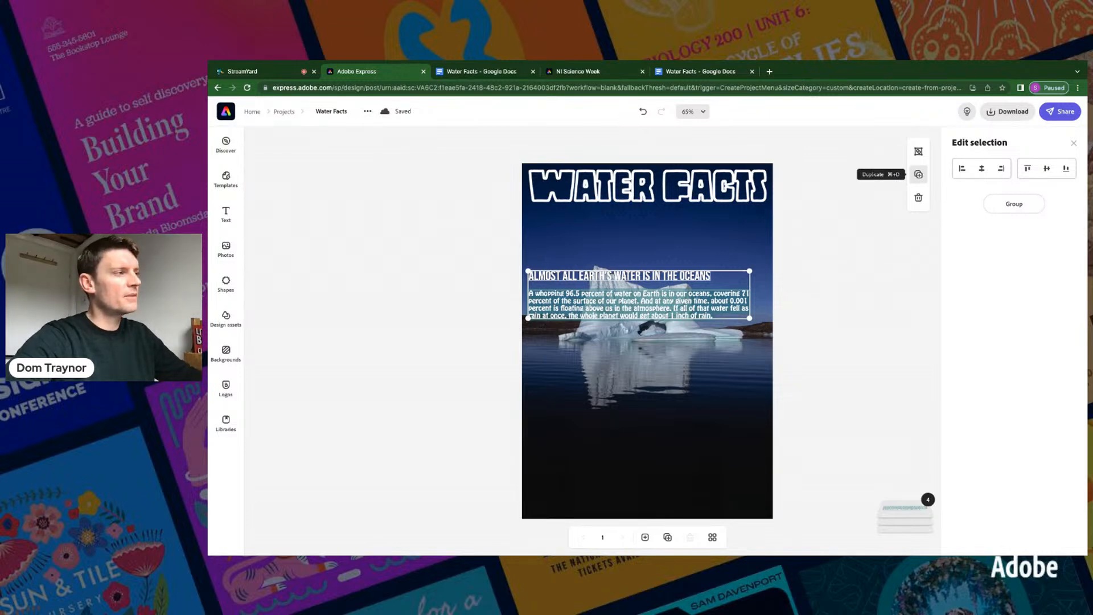
{"action": "left_click", "coordinate": [918, 174]}
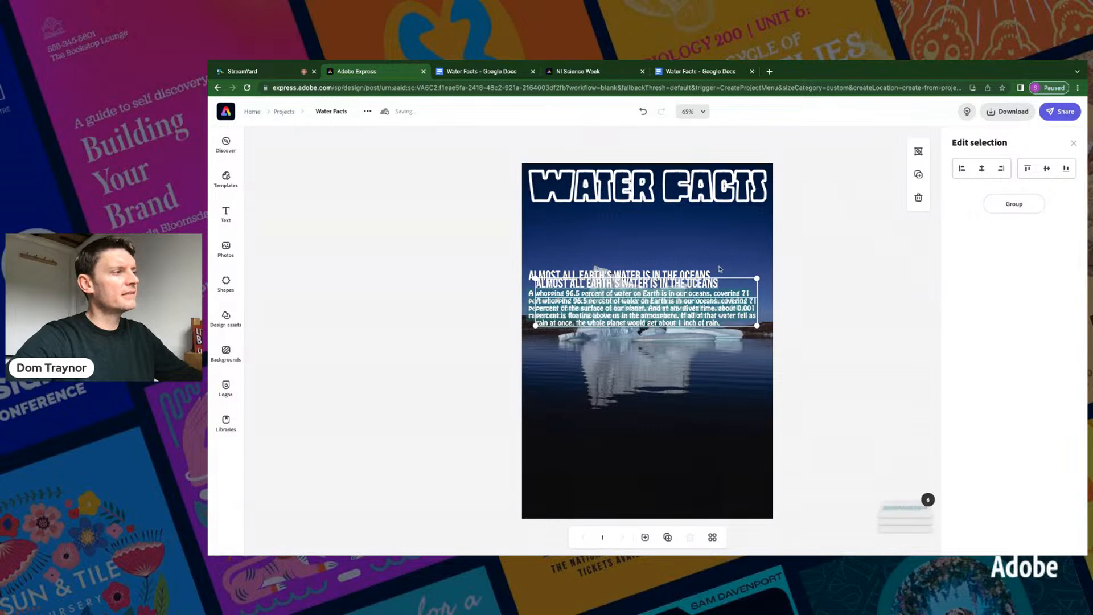
{"action": "left_click_drag", "start_coordinate": [686, 313], "coordinate": [679, 364]}
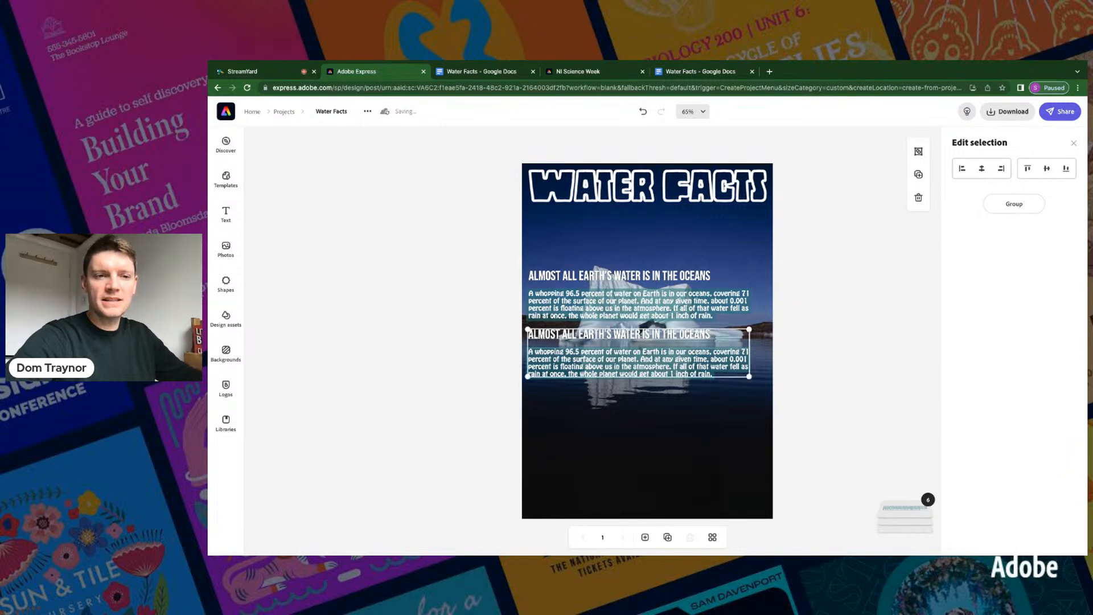
{"action": "left_click", "coordinate": [812, 332]}
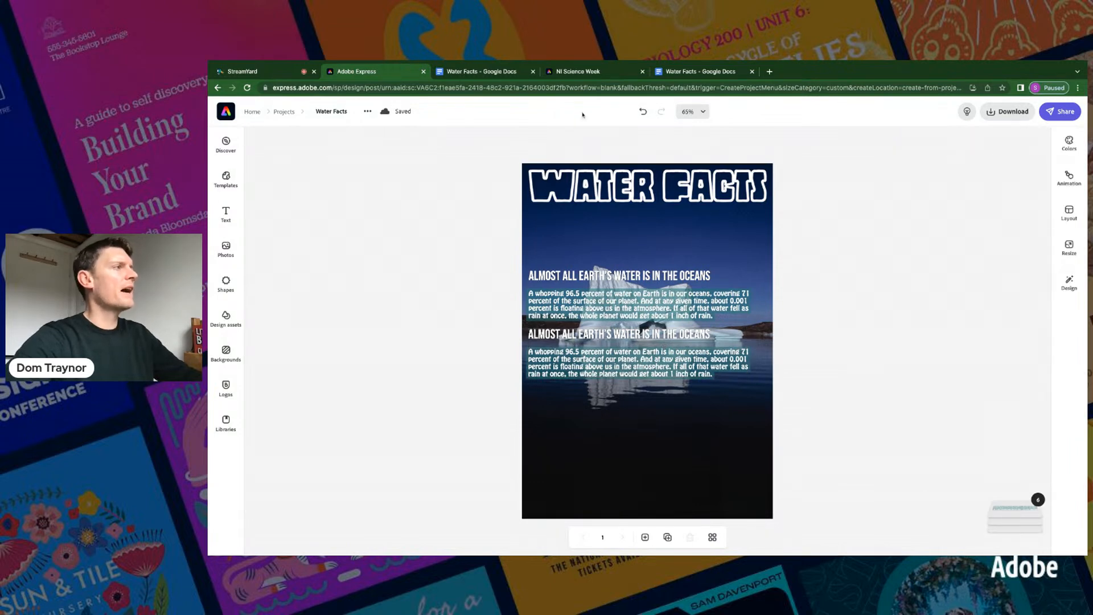
- Replace the duplicated heading's text with "Most freshwater is in ice", copied from Google Docs
{"action": "left_click", "coordinate": [494, 75]}
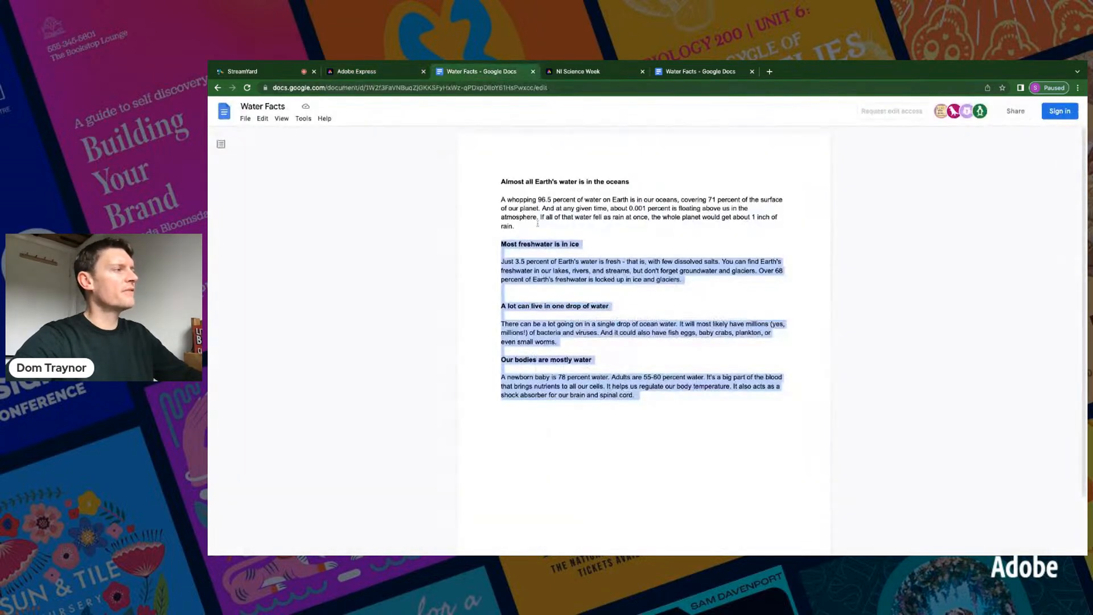
{"action": "left_click", "coordinate": [537, 243]}
{"action": "left_click_drag", "start_coordinate": [502, 244], "coordinate": [579, 244]}
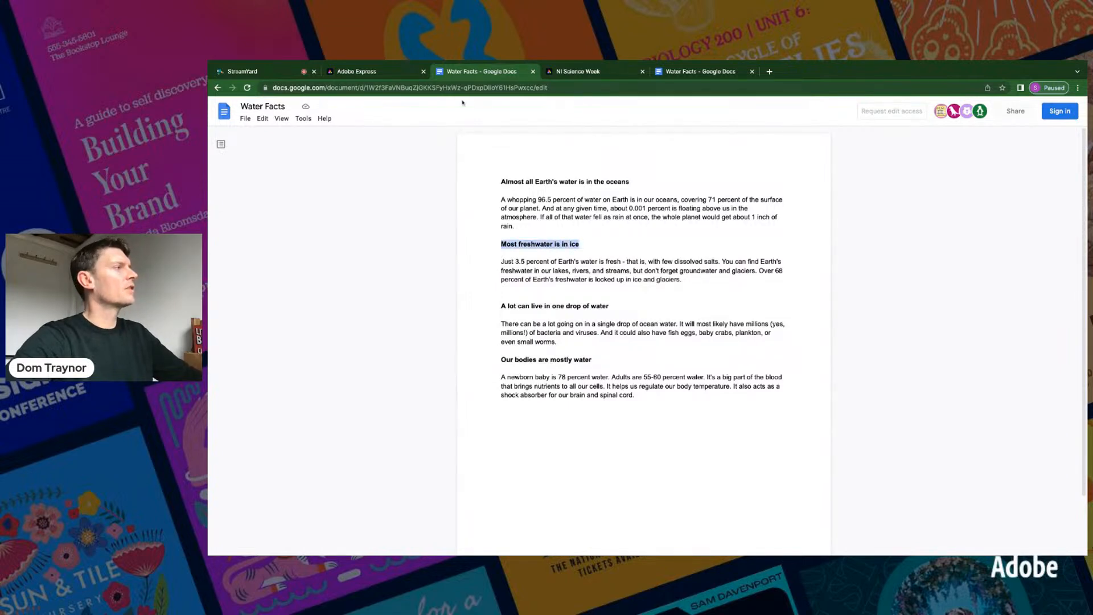
{"action": "left_click", "coordinate": [398, 72]}
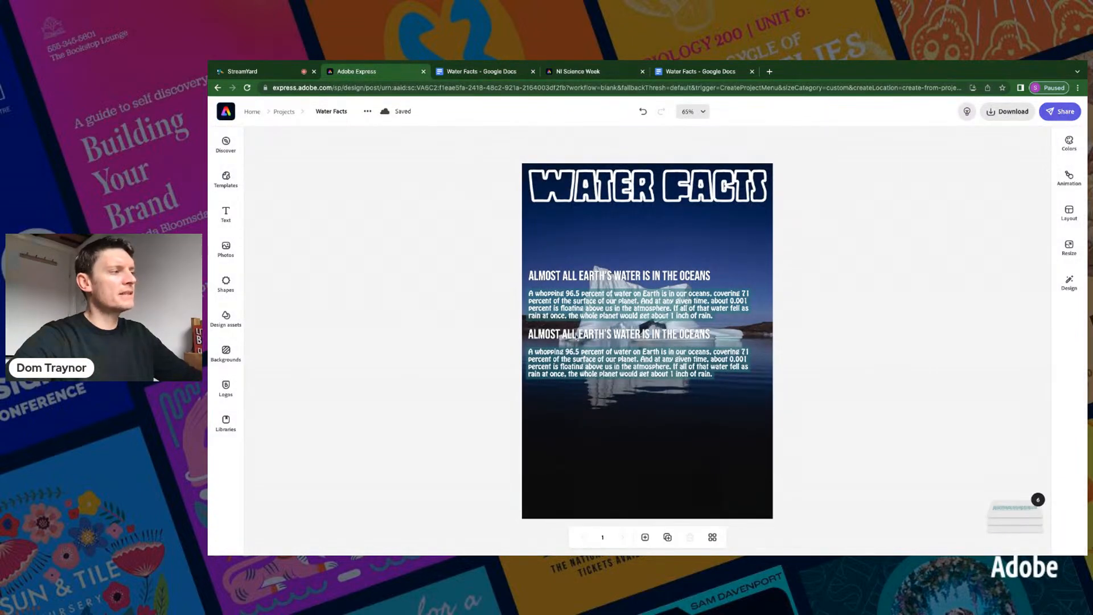
{"action": "left_click", "coordinate": [576, 336]}
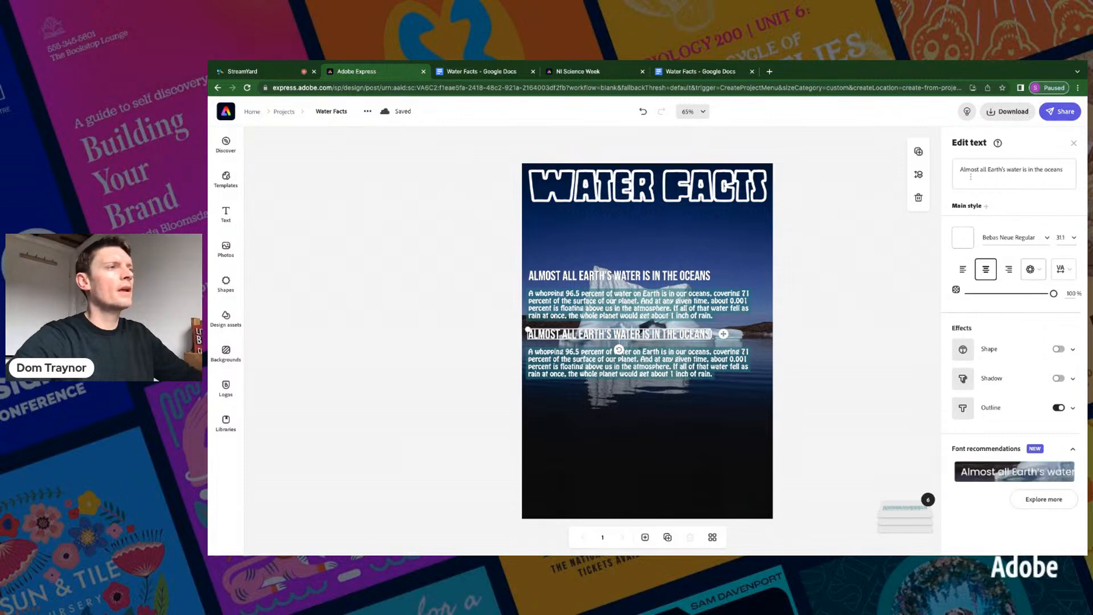
{"action": "double_click", "coordinate": [975, 169]}
{"action": "key", "text": "ctrl+a"}
{"action": "type", "text": "Most freshwater is in ice"}
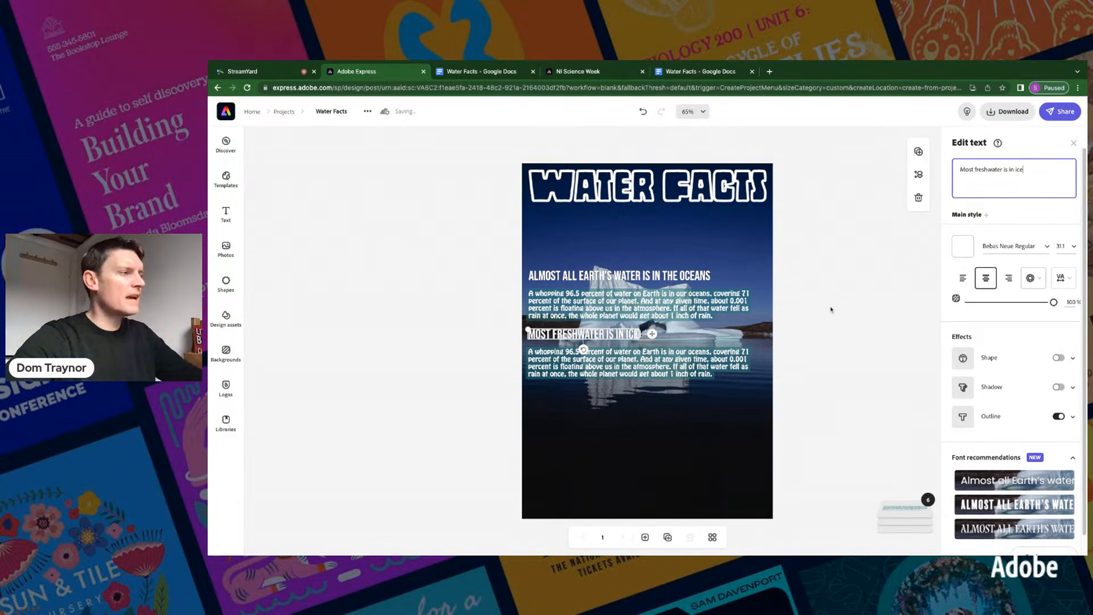
{"action": "left_click", "coordinate": [828, 311]}
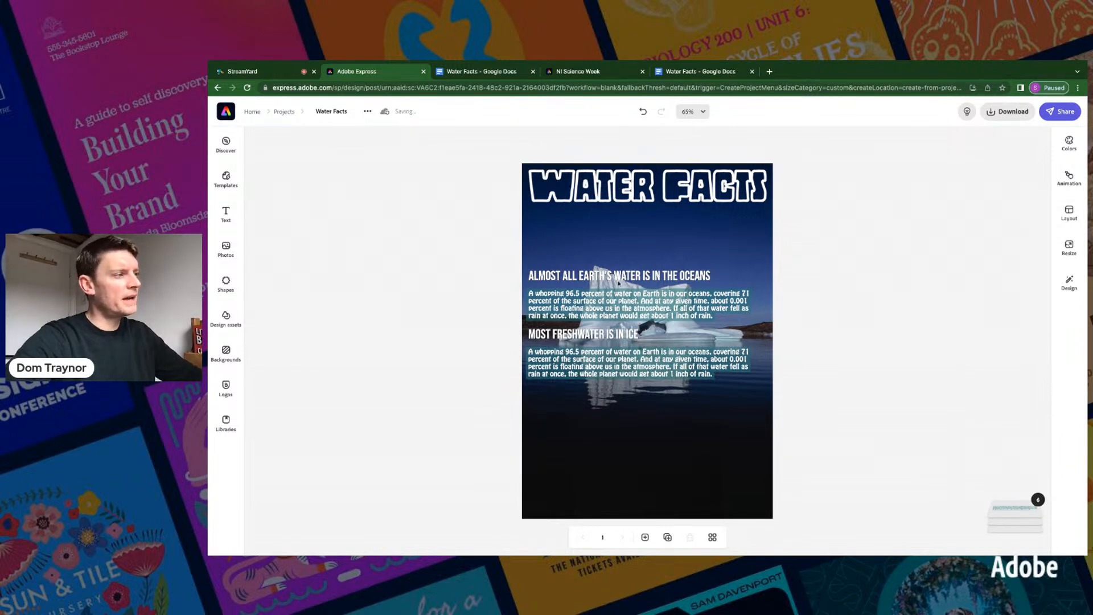
{"action": "mouse_move", "coordinate": [610, 337]}
{"action": "left_mouse_down"}
{"action": "mouse_move", "coordinate": [621, 337]}
{"action": "mouse_move", "coordinate": [609, 338]}
{"action": "left_mouse_up"}
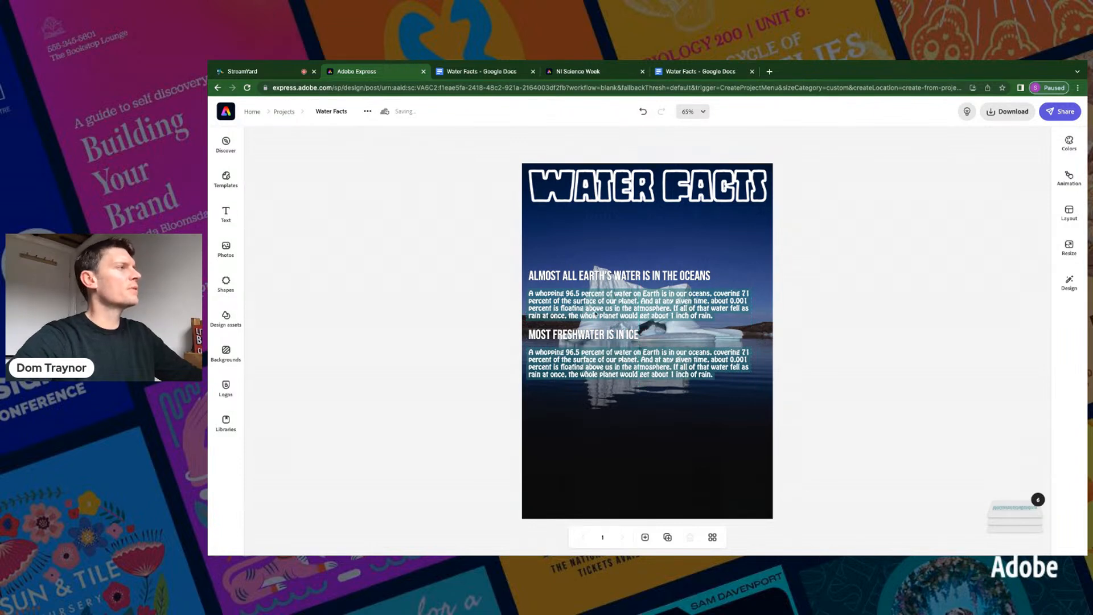
- Copy the paragraph starting "Just 3.5 percent" from Google Docs and return to the Adobe Express infographic
{"action": "left_click", "coordinate": [475, 72]}
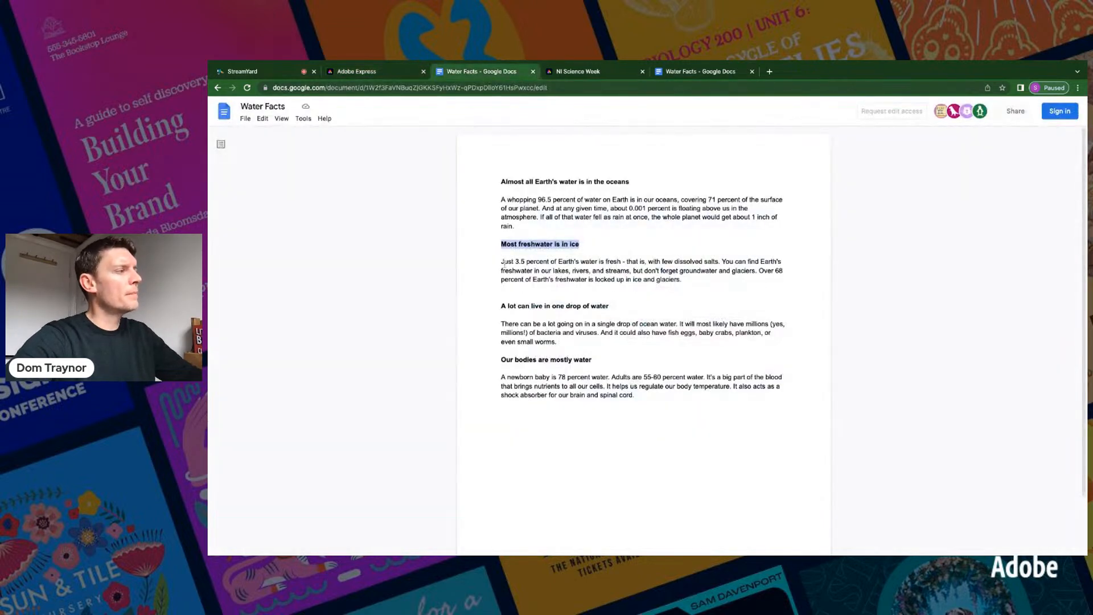
{"action": "left_click_drag", "start_coordinate": [500, 260], "coordinate": [685, 280]}
{"action": "key", "text": "ctrl+c"}
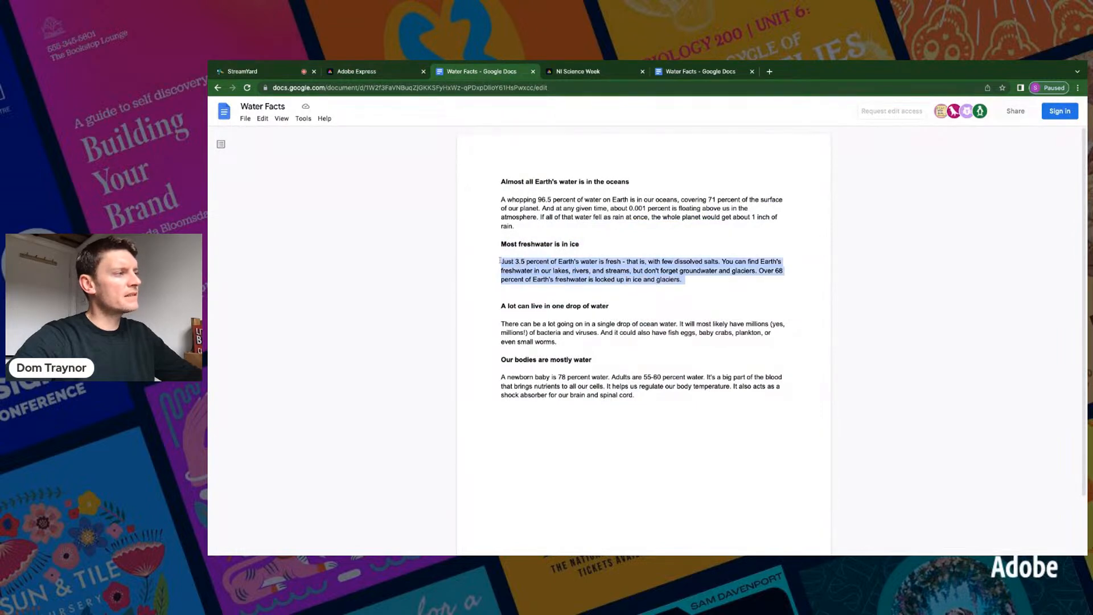
{"action": "left_click", "coordinate": [403, 73]}
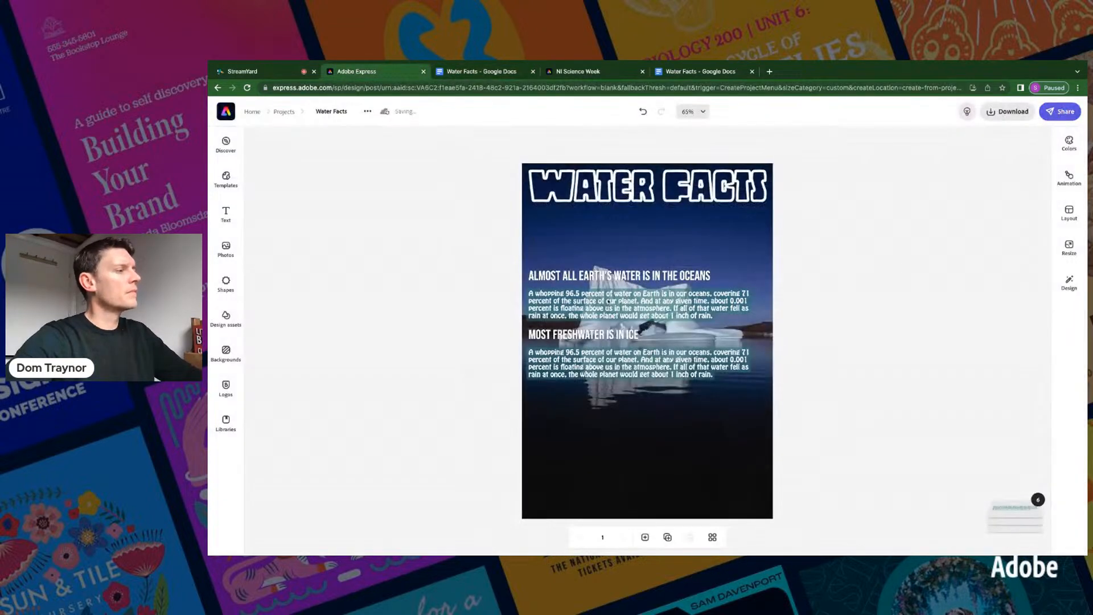
- Replace the text of the paragraph under "Most freshwater is in ice" with the copied "Just 3.5 percent" text, removing its trailing blank line
{"action": "left_click", "coordinate": [620, 374]}
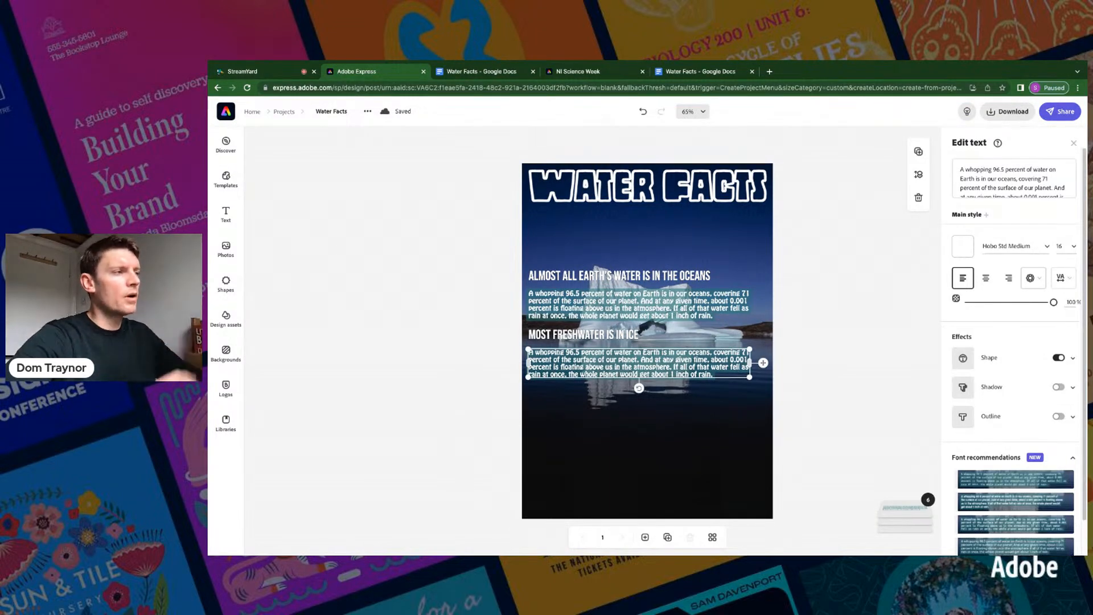
{"action": "left_click", "coordinate": [979, 167]}
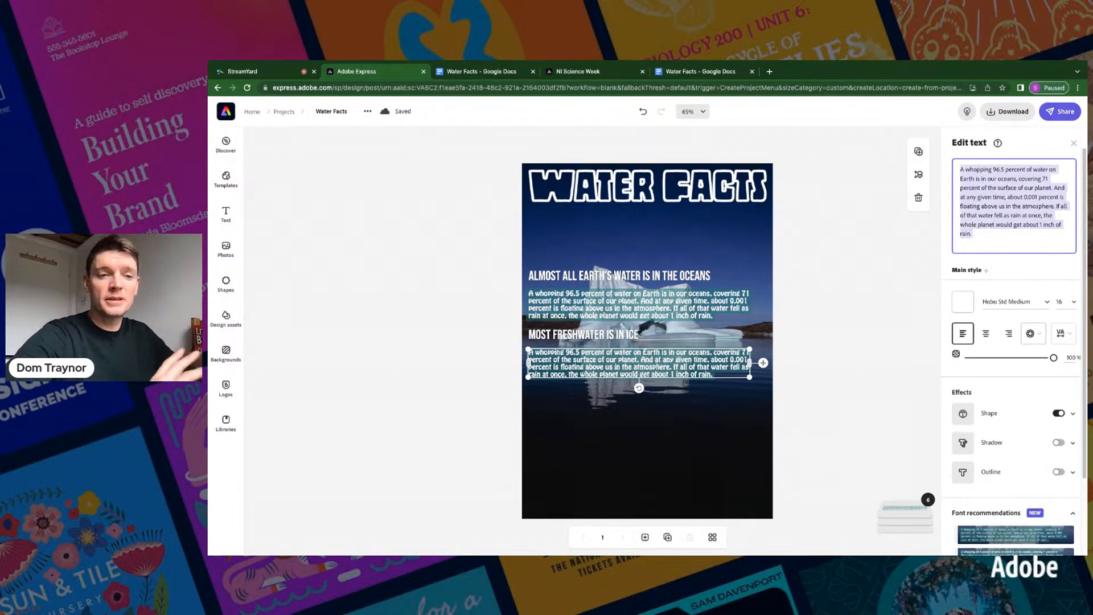
{"action": "left_click", "coordinate": [904, 251]}
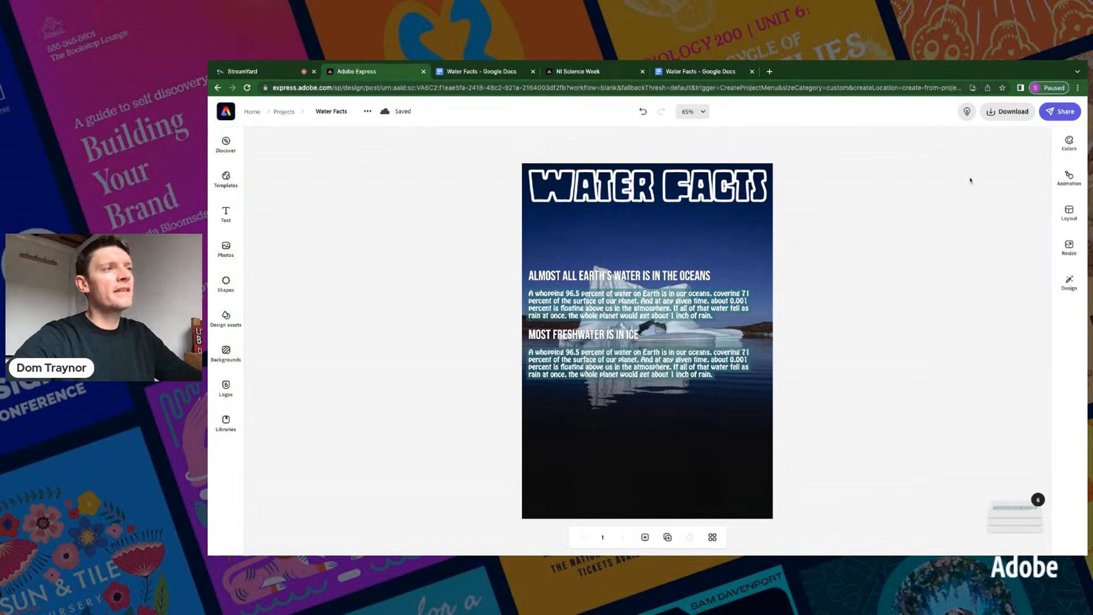
{"action": "left_click", "coordinate": [638, 362]}
{"action": "left_click", "coordinate": [985, 177]}
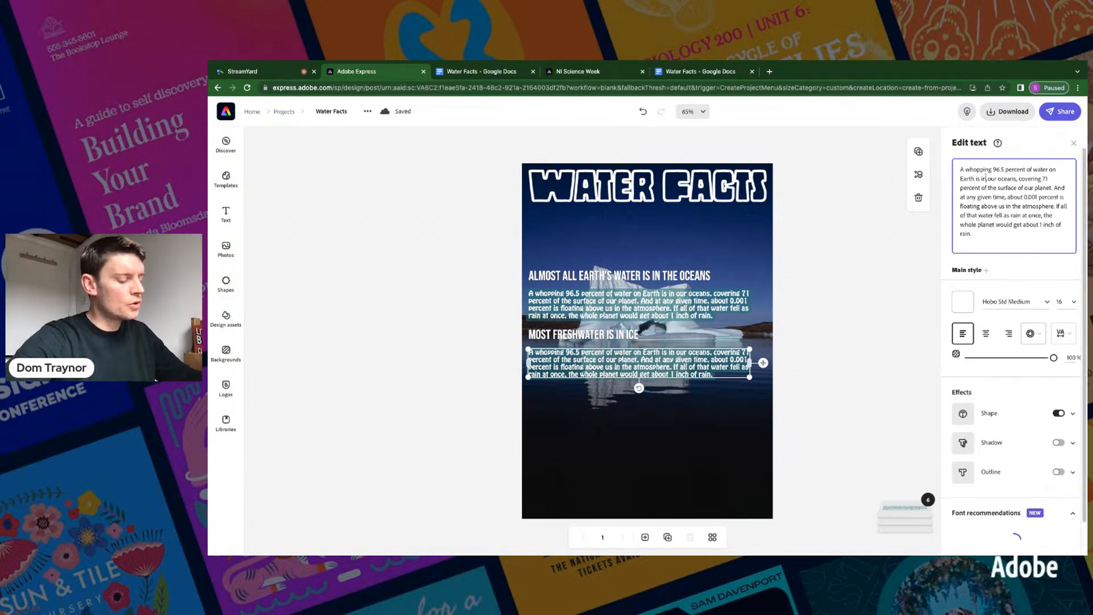
{"action": "key", "text": "ctrl+a"}
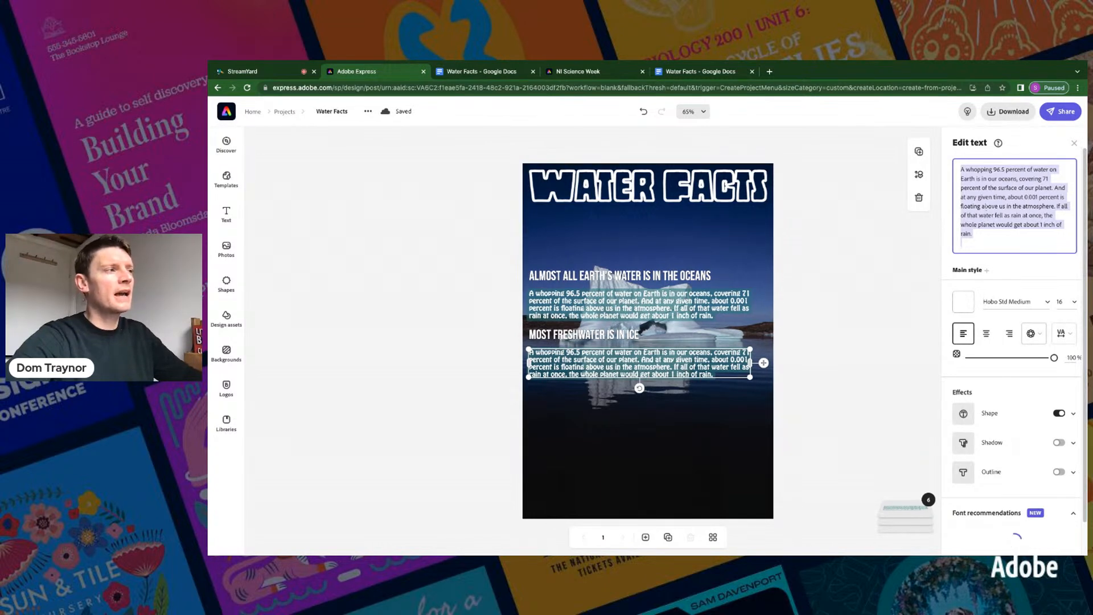
{"action": "key", "text": "ctrl+v"}
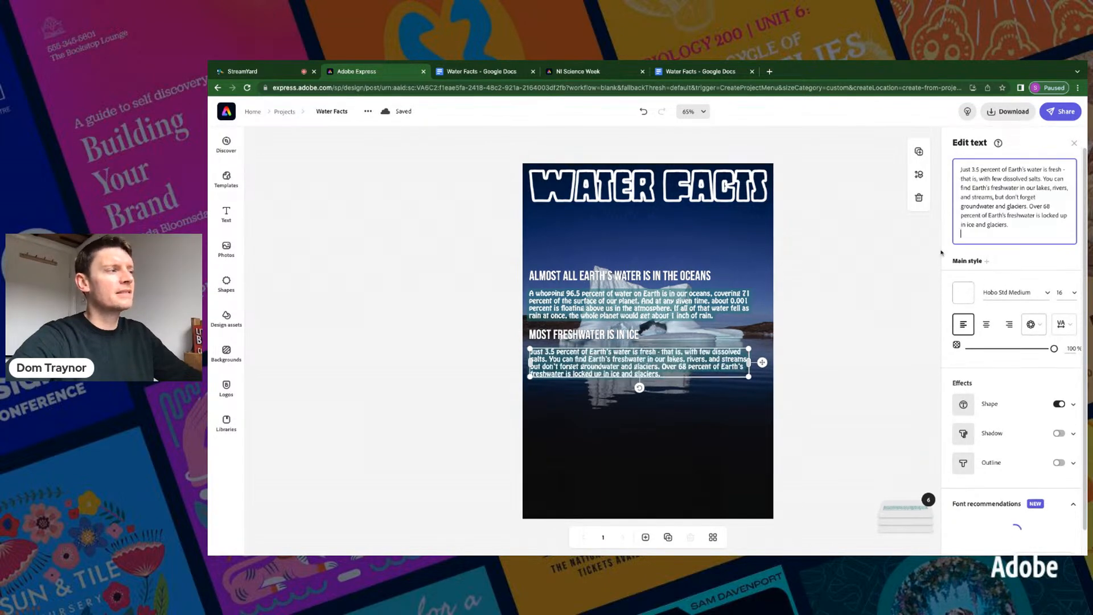
{"action": "key", "text": "BackSpace"}
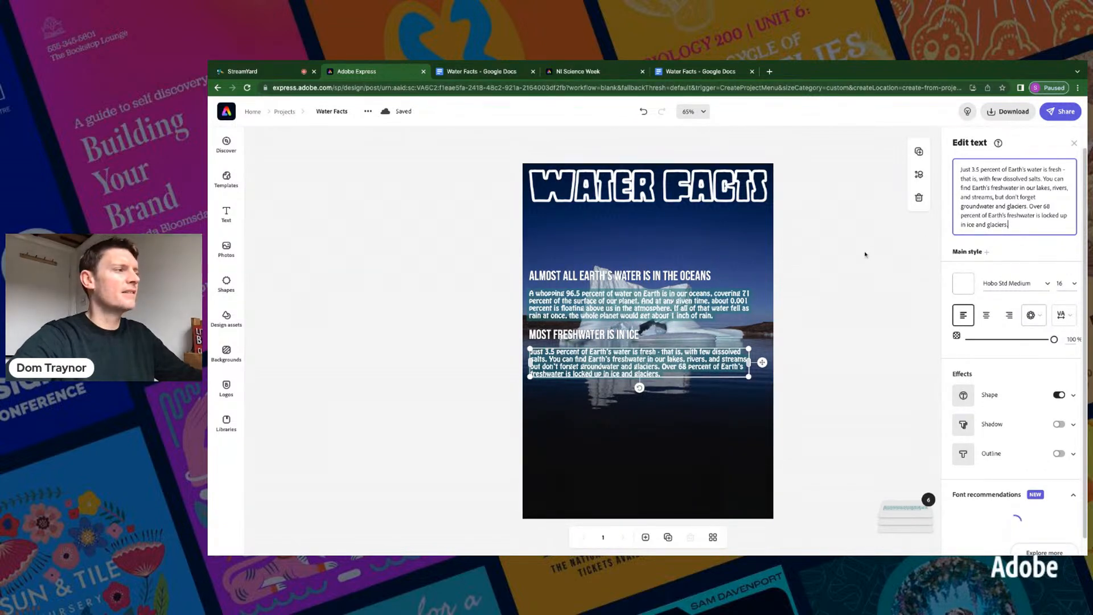
{"action": "left_click", "coordinate": [804, 325]}
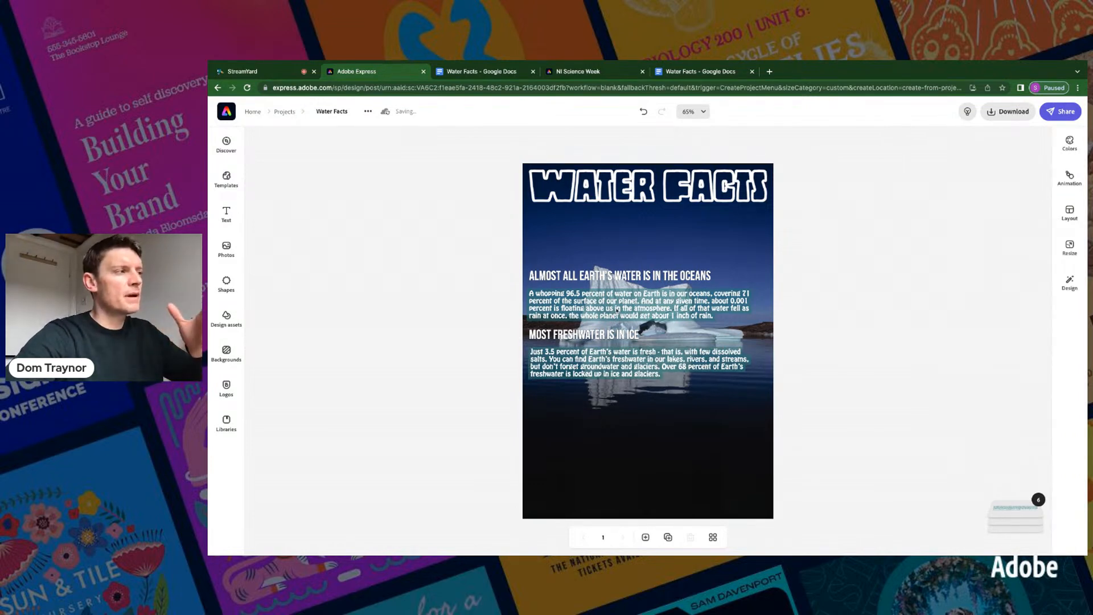
{"action": "left_click", "coordinate": [617, 311]}
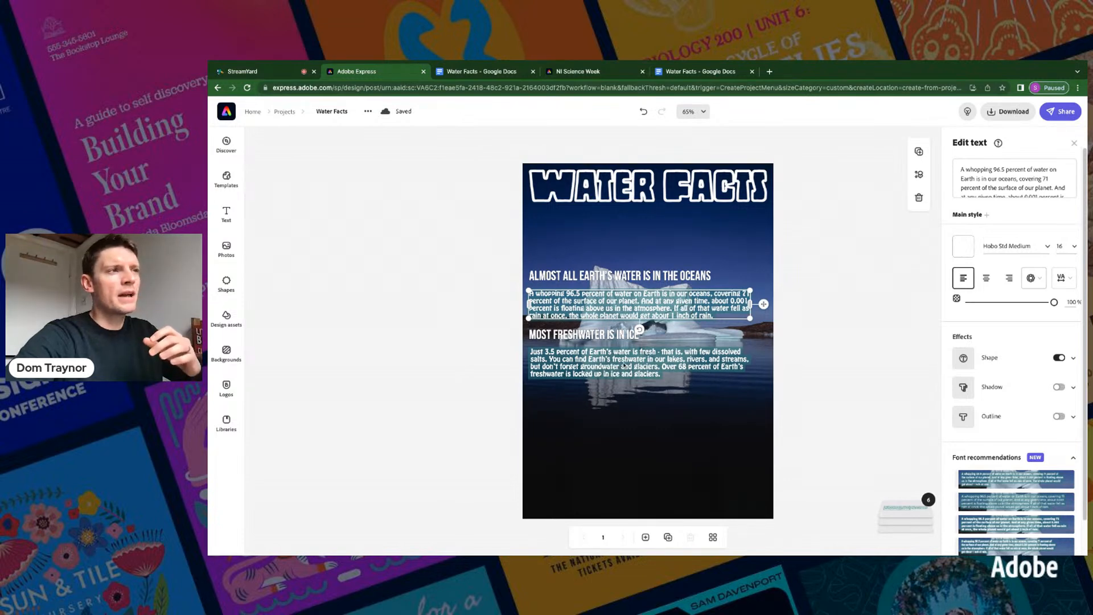
{"action": "left_click", "coordinate": [625, 365]}
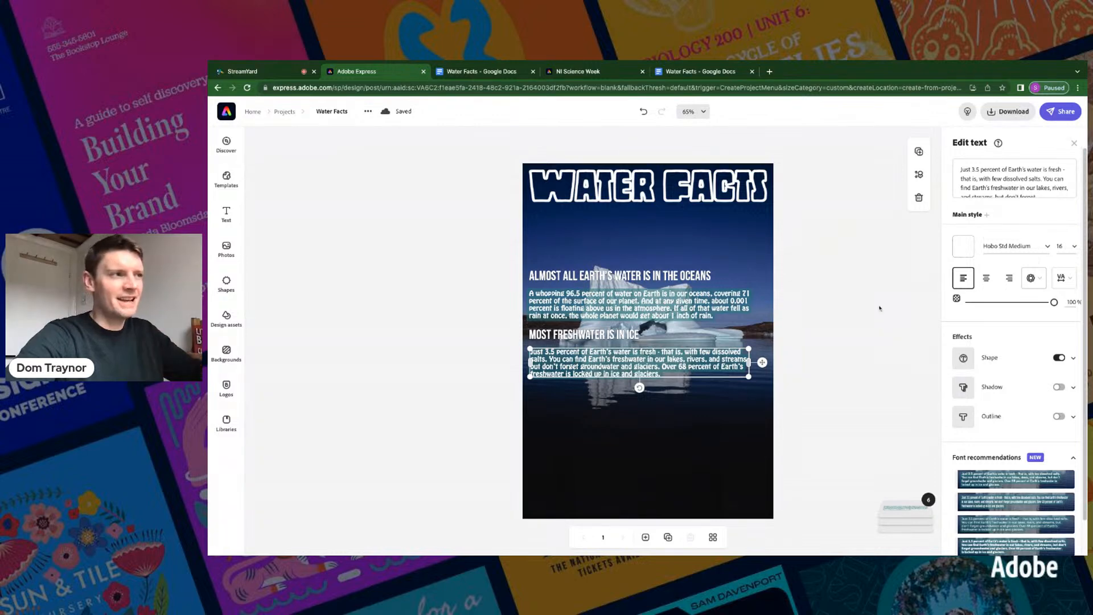
{"action": "left_click", "coordinate": [857, 316]}
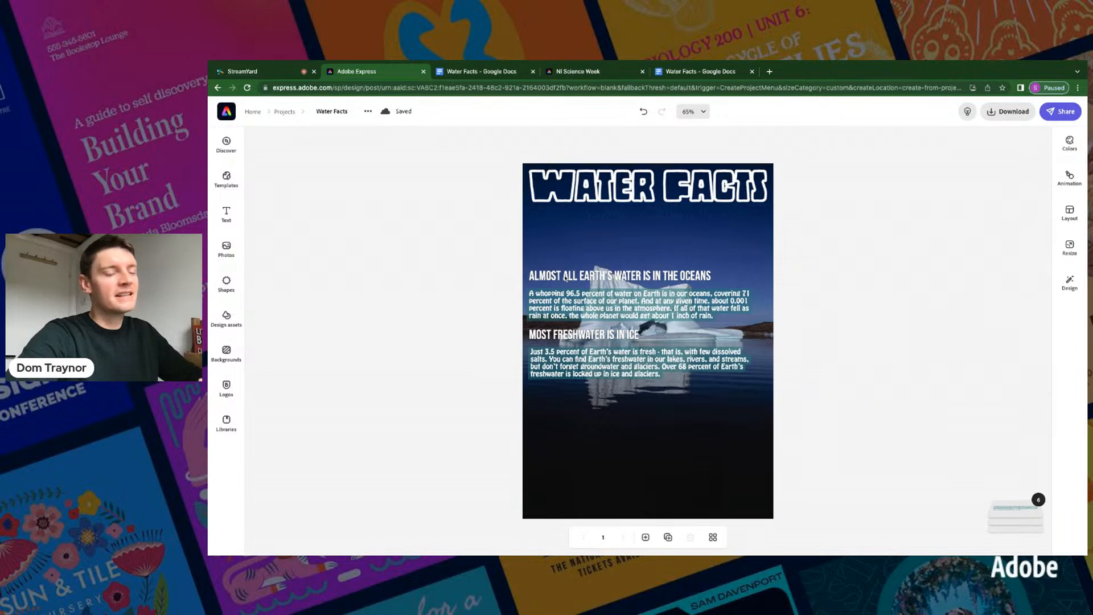
- Duplicate both headings and both paragraphs together and place the copies directly beneath the originals, aligned with them
{"action": "left_click", "coordinate": [598, 276]}
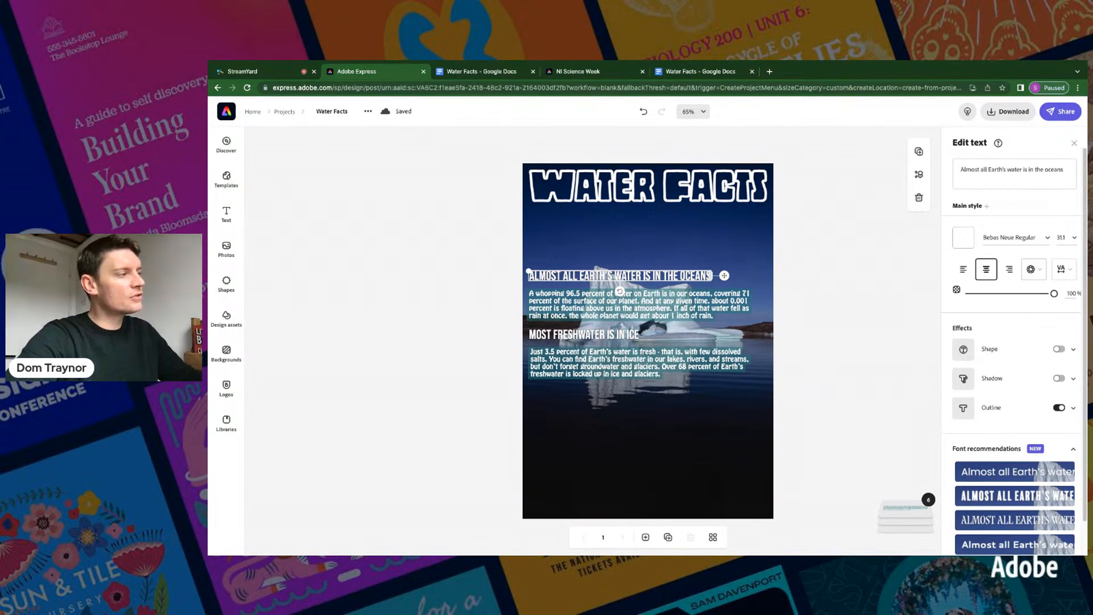
{"action": "left_click", "coordinate": [638, 305], "text": "shift"}
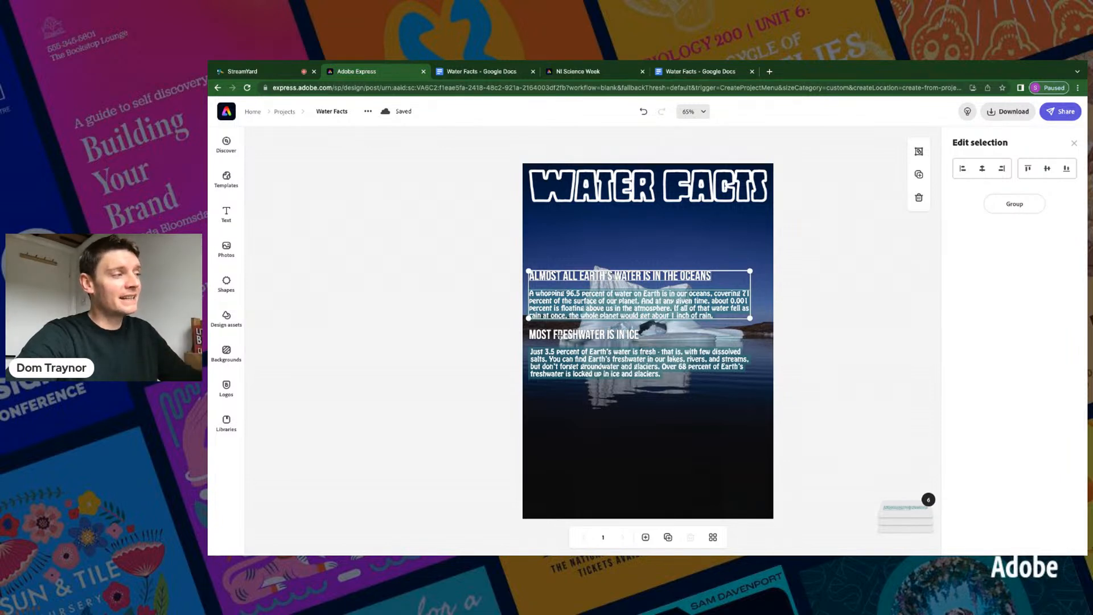
{"action": "left_click", "coordinate": [584, 334], "text": "shift"}
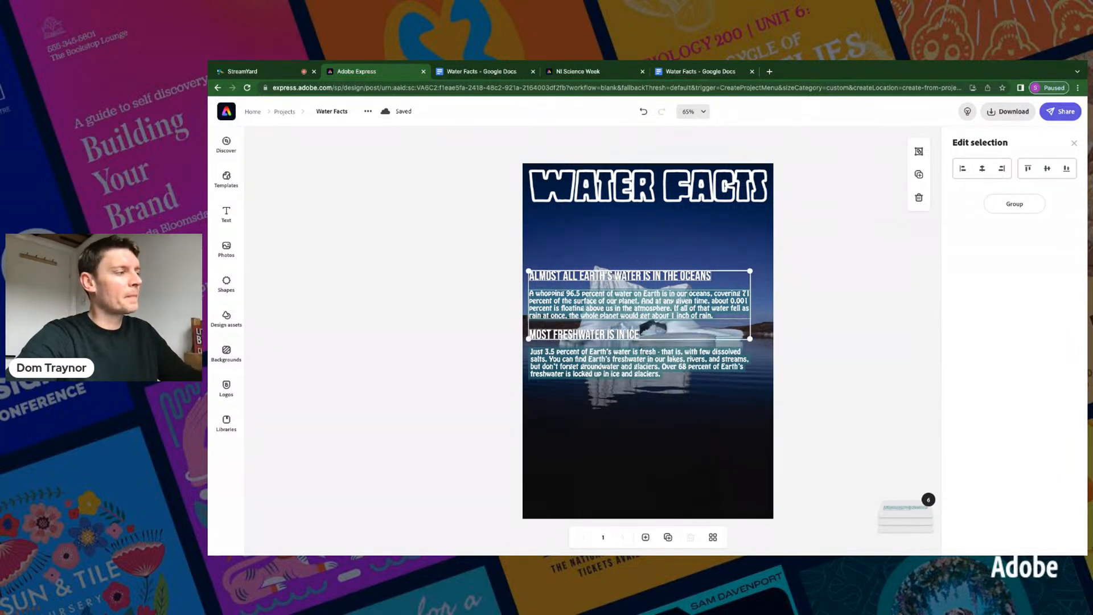
{"action": "left_click", "coordinate": [562, 368], "text": "shift"}
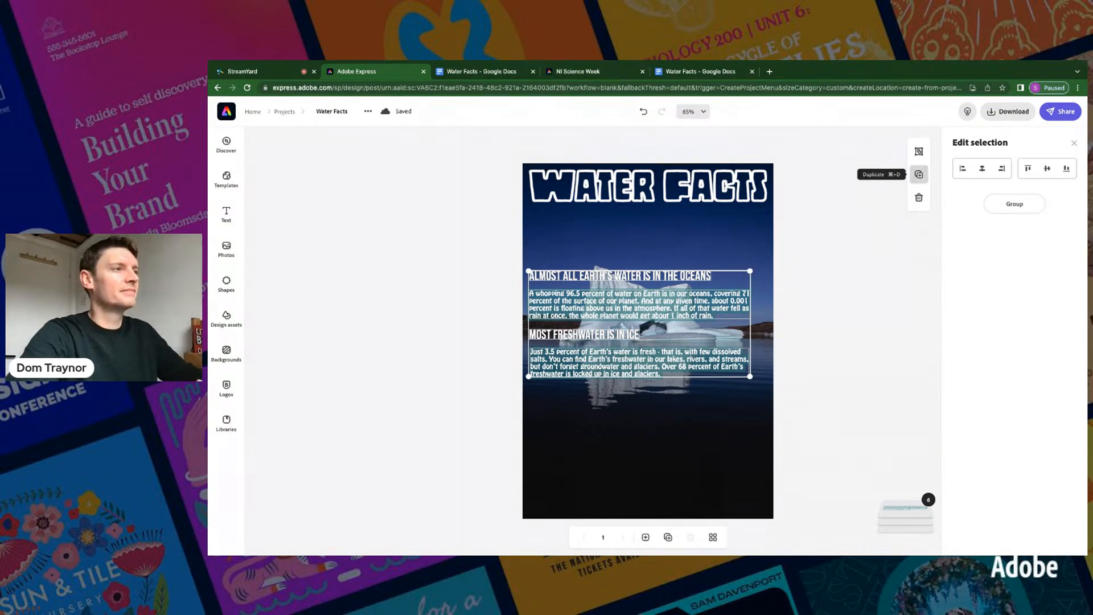
{"action": "left_click", "coordinate": [919, 174]}
{"action": "left_click_drag", "start_coordinate": [722, 308], "coordinate": [715, 416]}
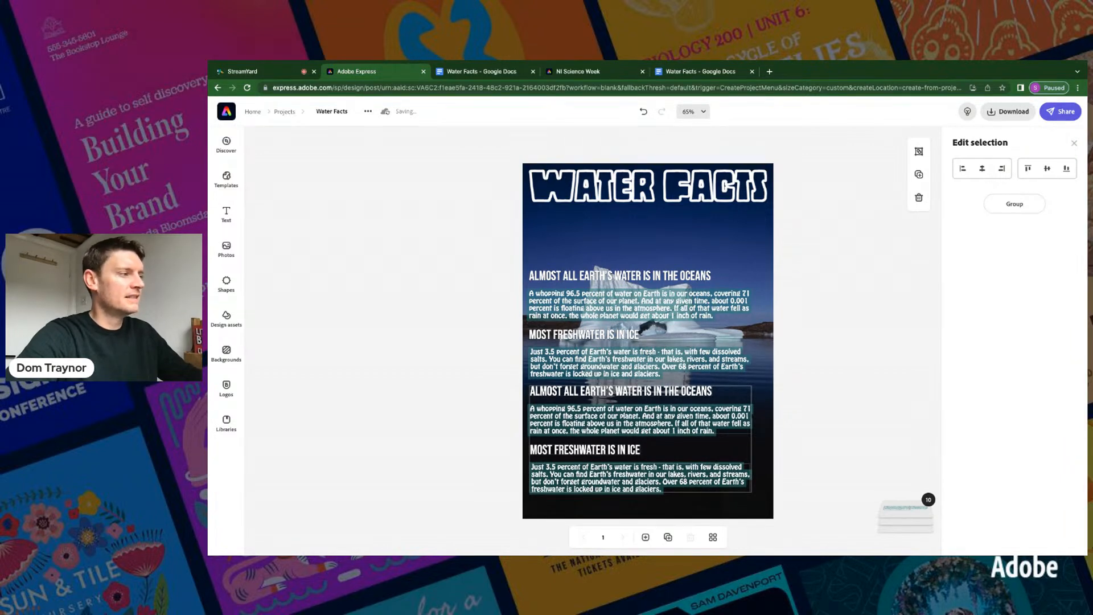
{"action": "left_click_drag", "start_coordinate": [716, 415], "coordinate": [715, 416]}
{"action": "left_click", "coordinate": [856, 366]}
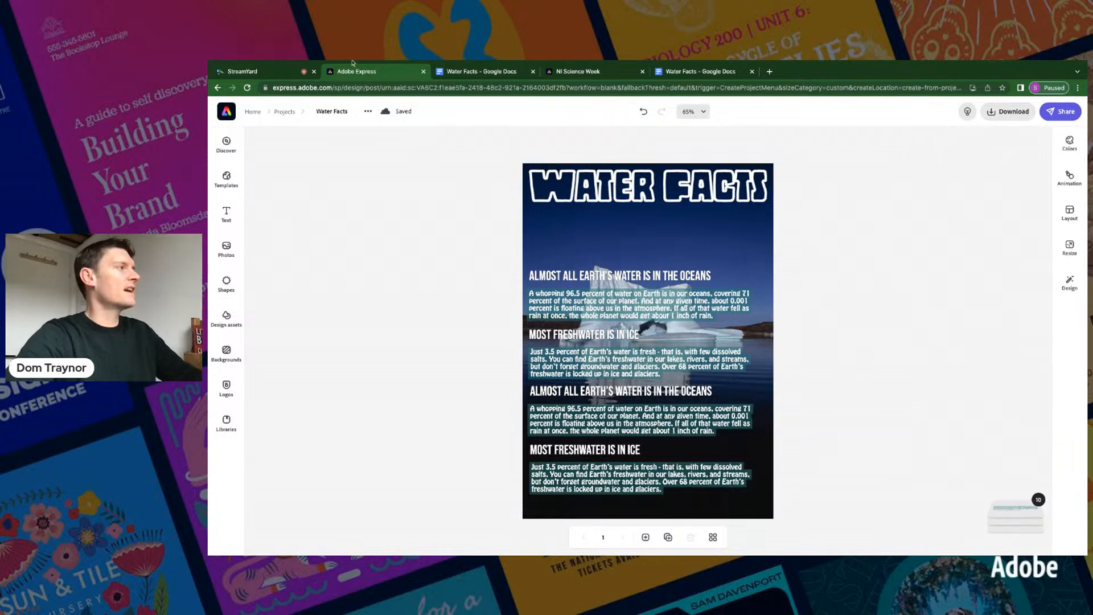
- Replace the third heading's text with "A lot can live in one drop of water", copied from Google Docs
{"action": "left_click", "coordinate": [481, 72]}
{"action": "left_click_drag", "start_coordinate": [501, 308], "coordinate": [608, 307]}
{"action": "key", "text": "ctrl+c"}
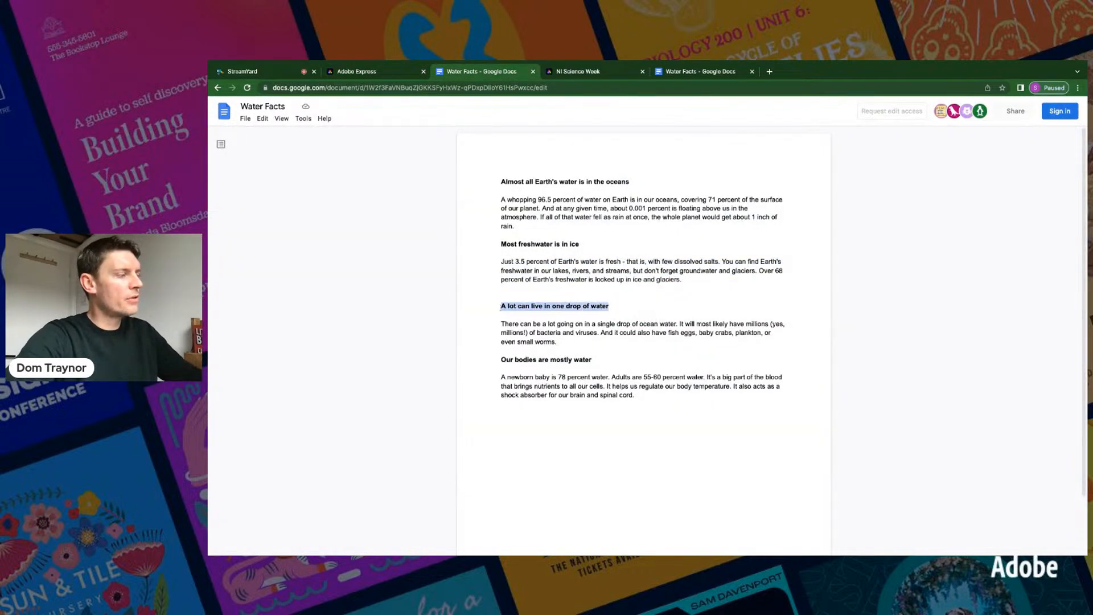
{"action": "left_click", "coordinate": [367, 70]}
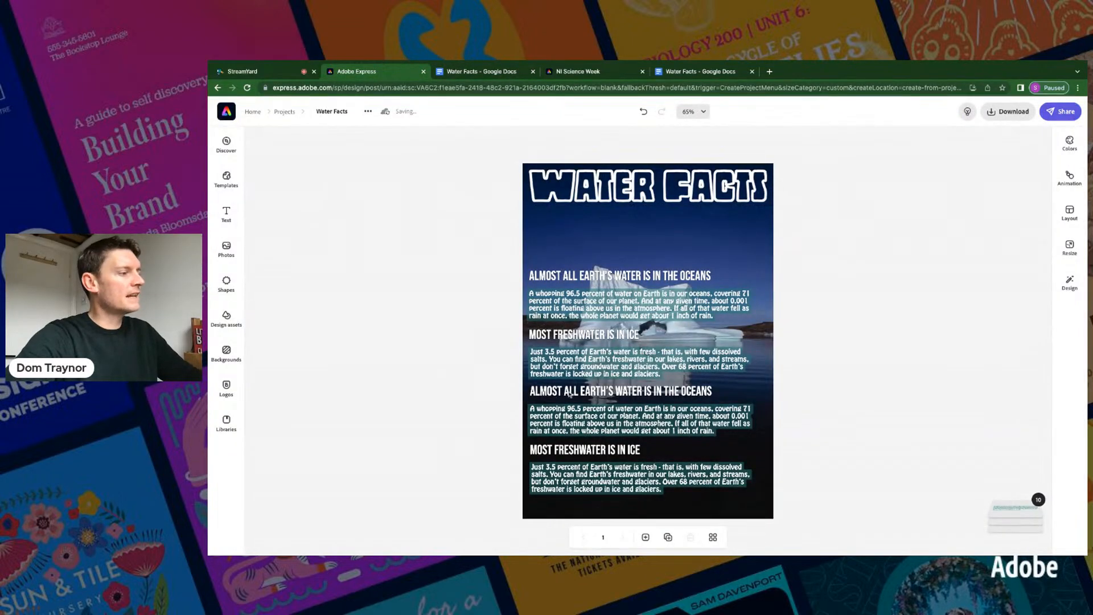
{"action": "left_click", "coordinate": [571, 393]}
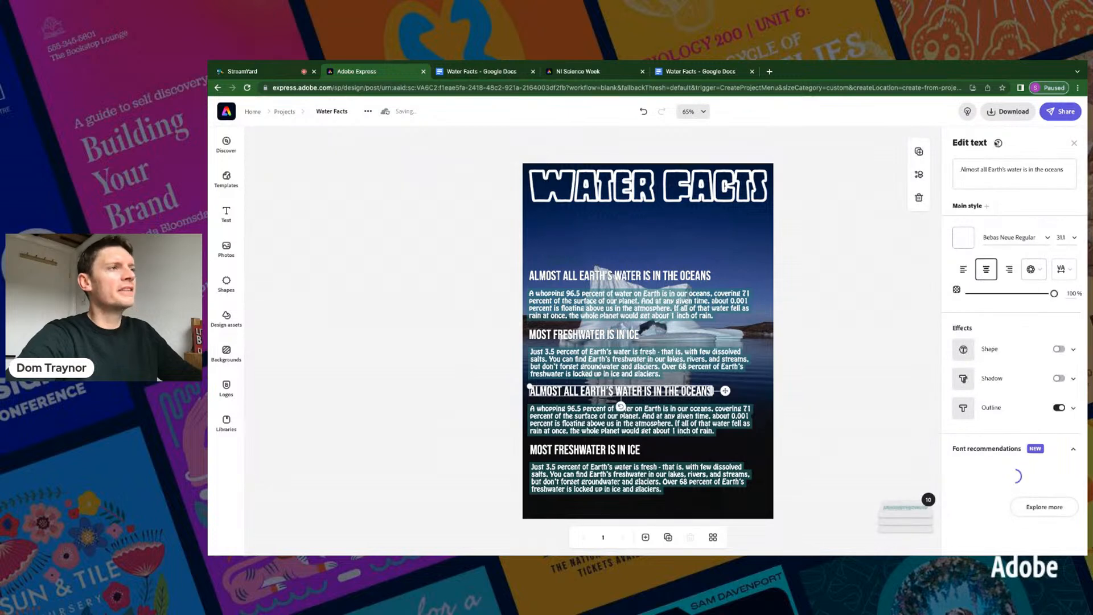
{"action": "left_click", "coordinate": [995, 171]}
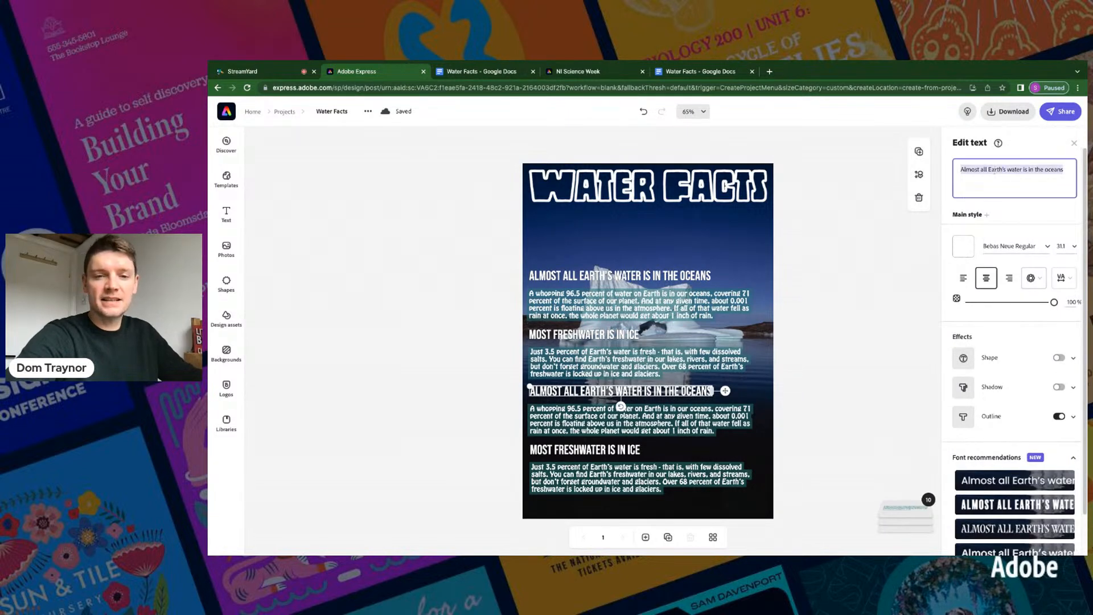
{"action": "key", "text": "ctrl+v"}
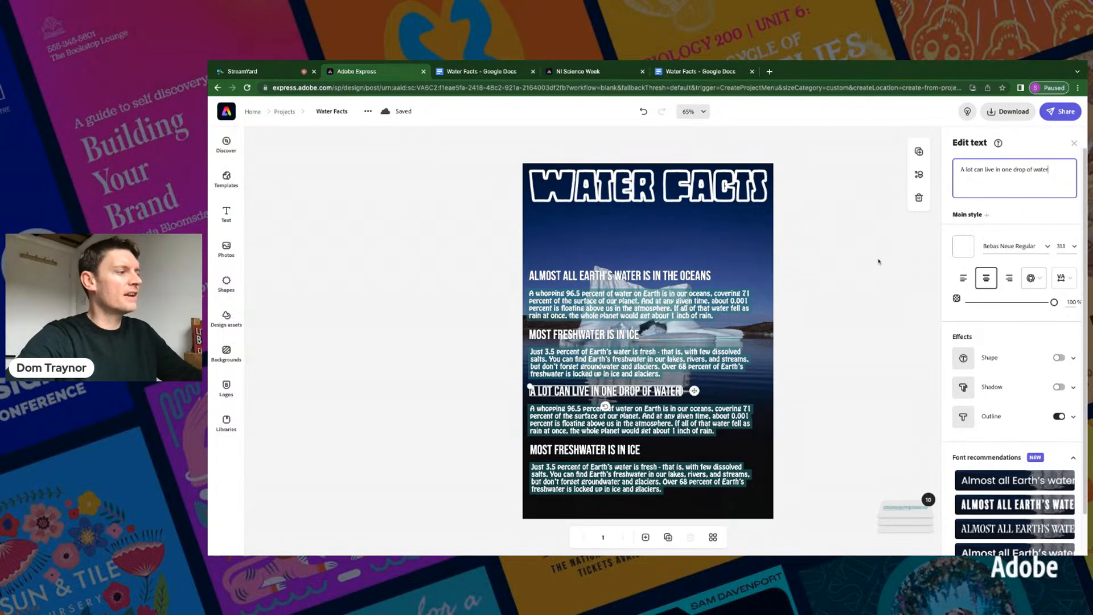
- Replace the third paragraph's text with the one starting "There can be a lot going on in a single drop", copied from Google Docs
{"action": "left_click", "coordinate": [478, 74]}
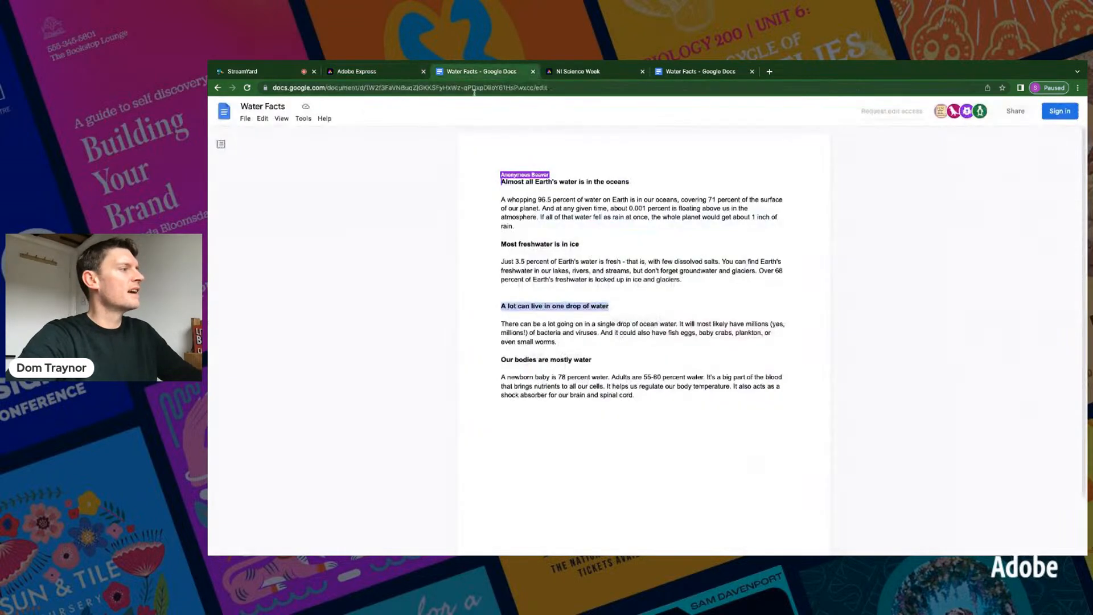
{"action": "left_click", "coordinate": [501, 323]}
{"action": "left_click_drag", "start_coordinate": [501, 323], "coordinate": [561, 342]}
{"action": "key", "text": "ctrl+c"}
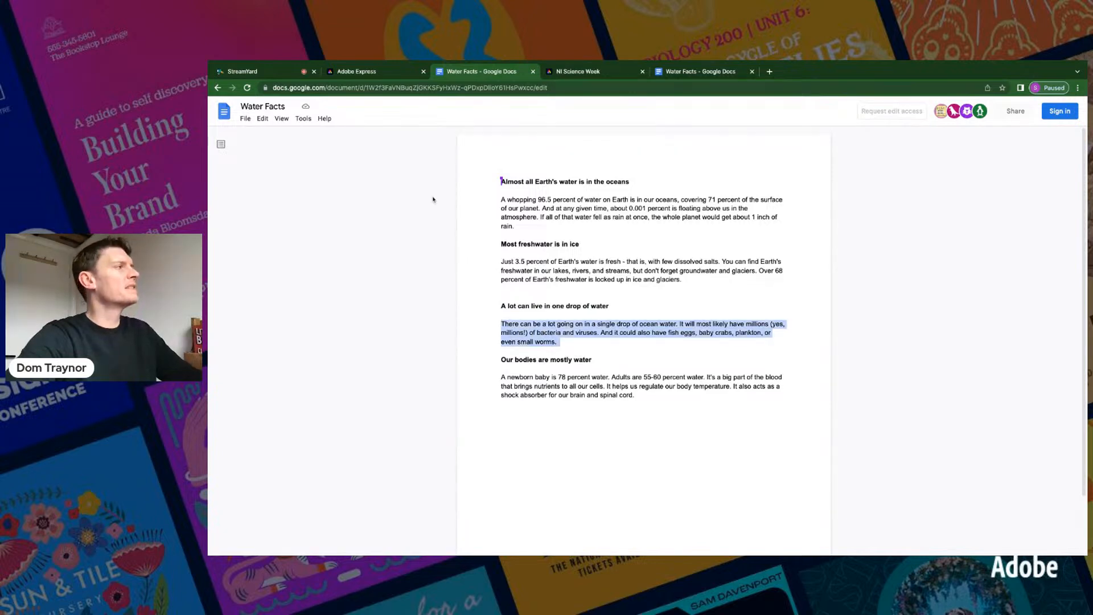
{"action": "left_click", "coordinate": [385, 75]}
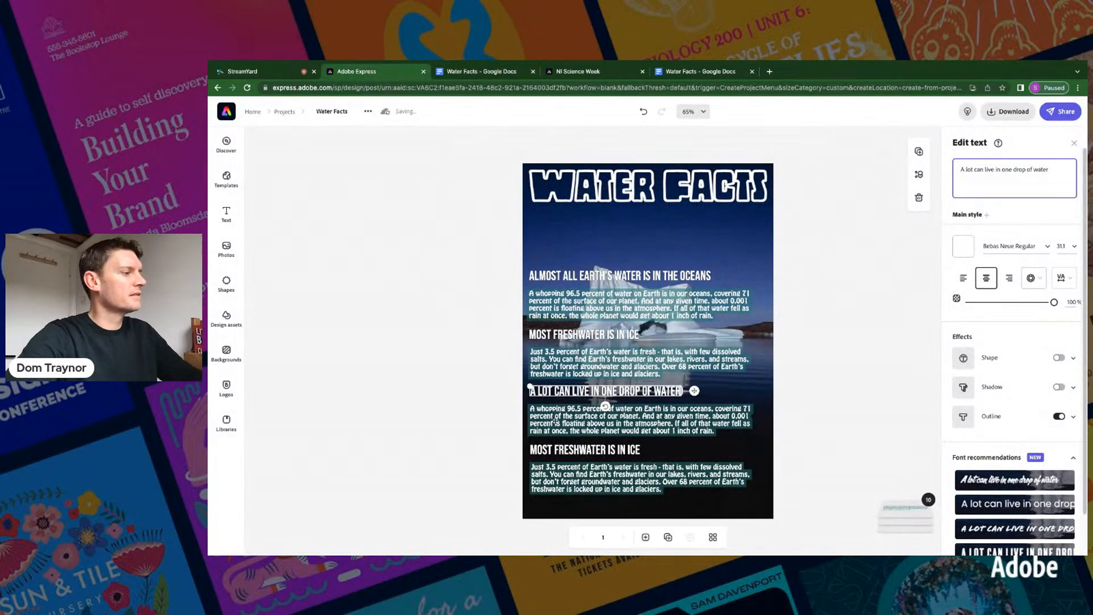
{"action": "left_click", "coordinate": [556, 421]}
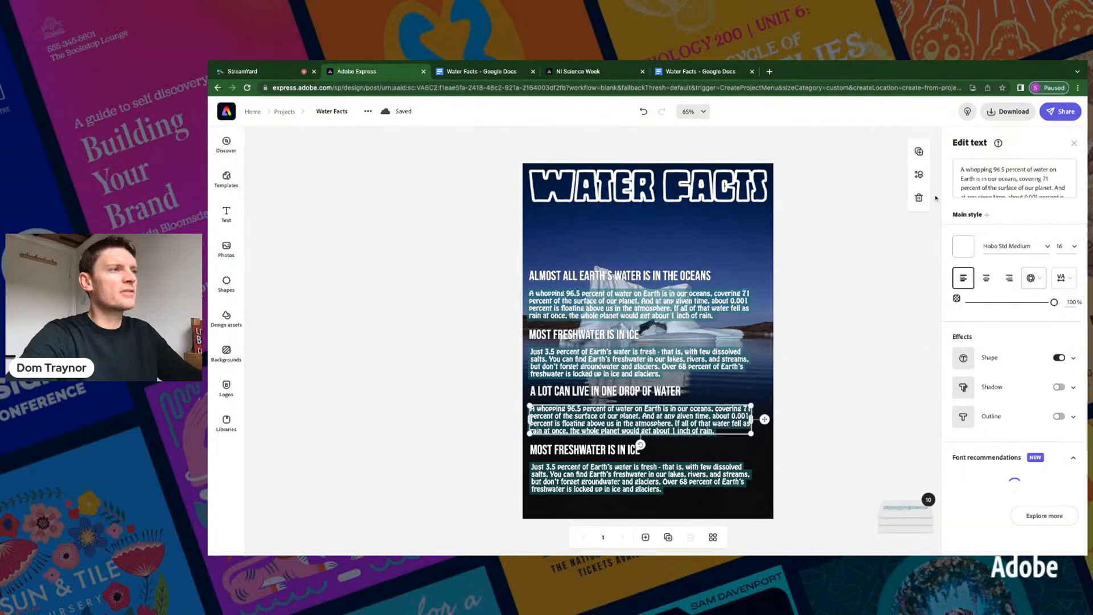
{"action": "left_click", "coordinate": [975, 190]}
{"action": "key", "text": "ctrl+a"}
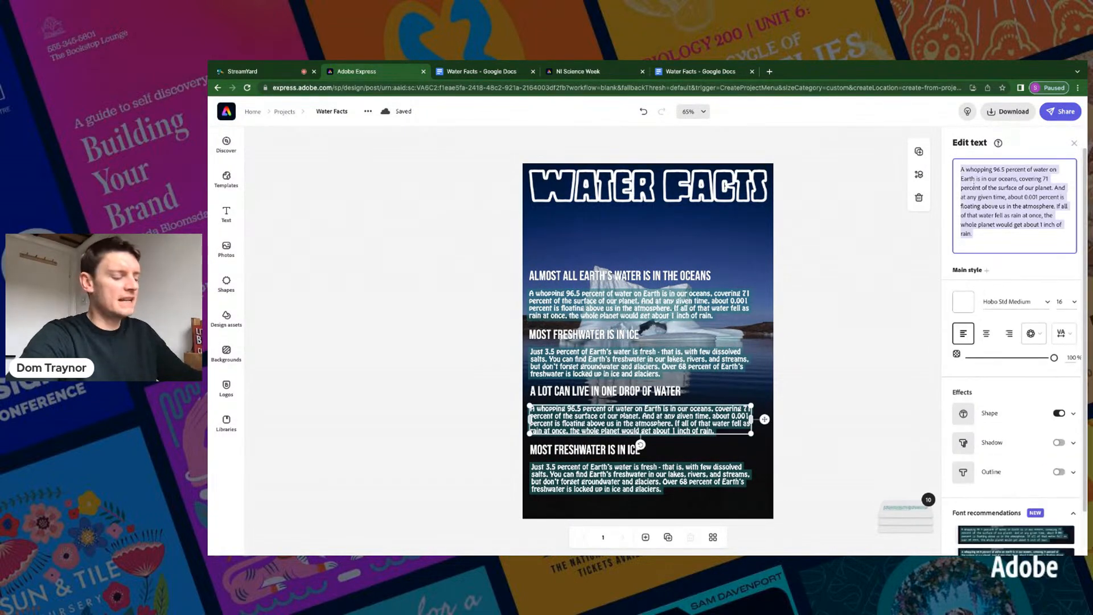
{"action": "key", "text": "ctrl+v"}
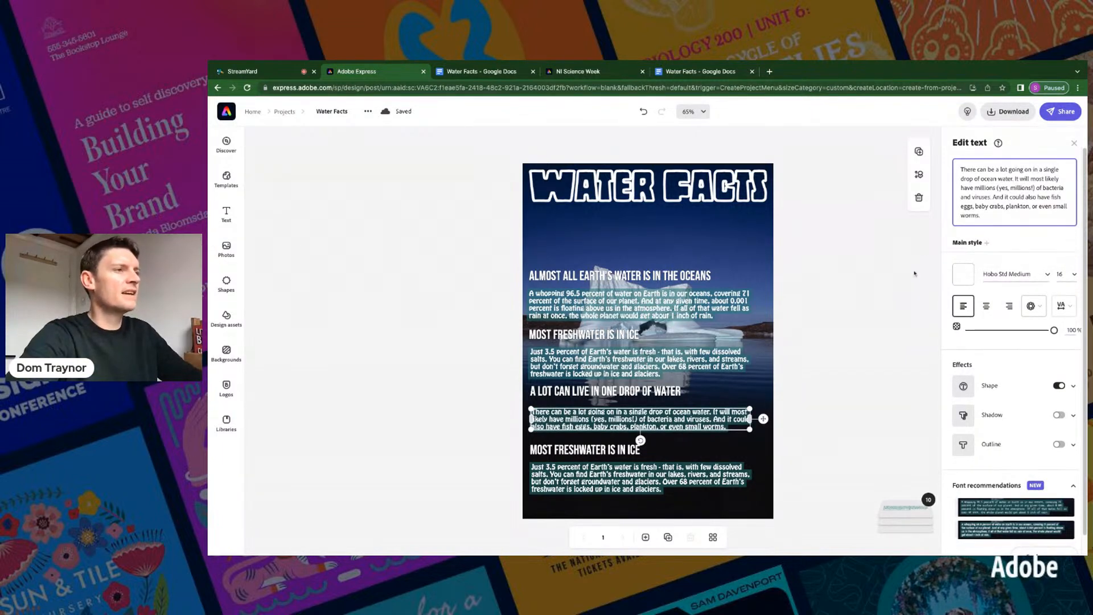
{"action": "left_click", "coordinate": [873, 345]}
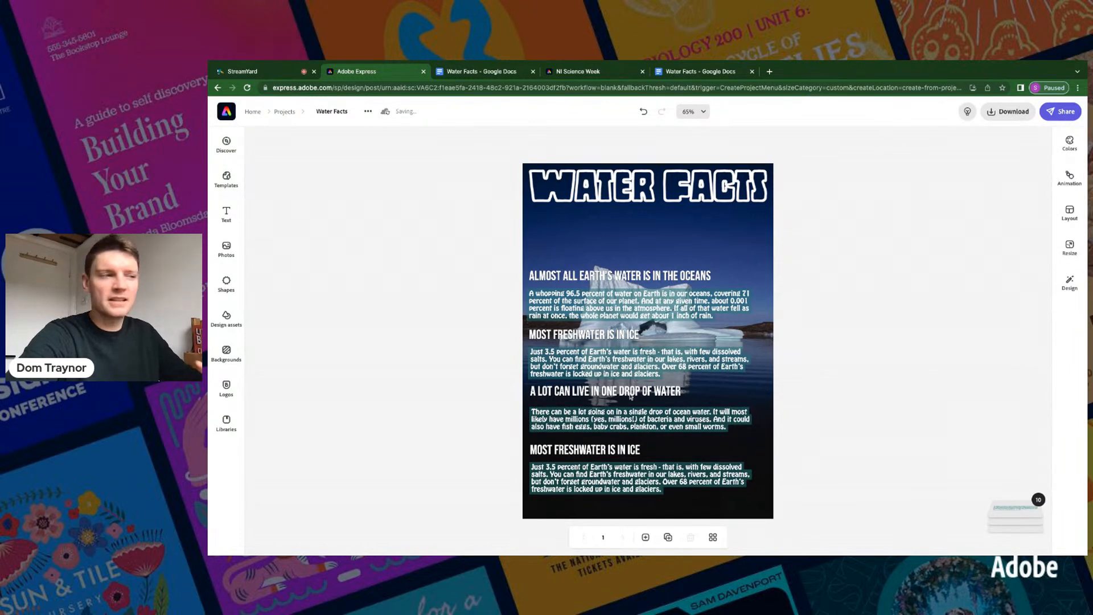
{"action": "left_click", "coordinate": [630, 417]}
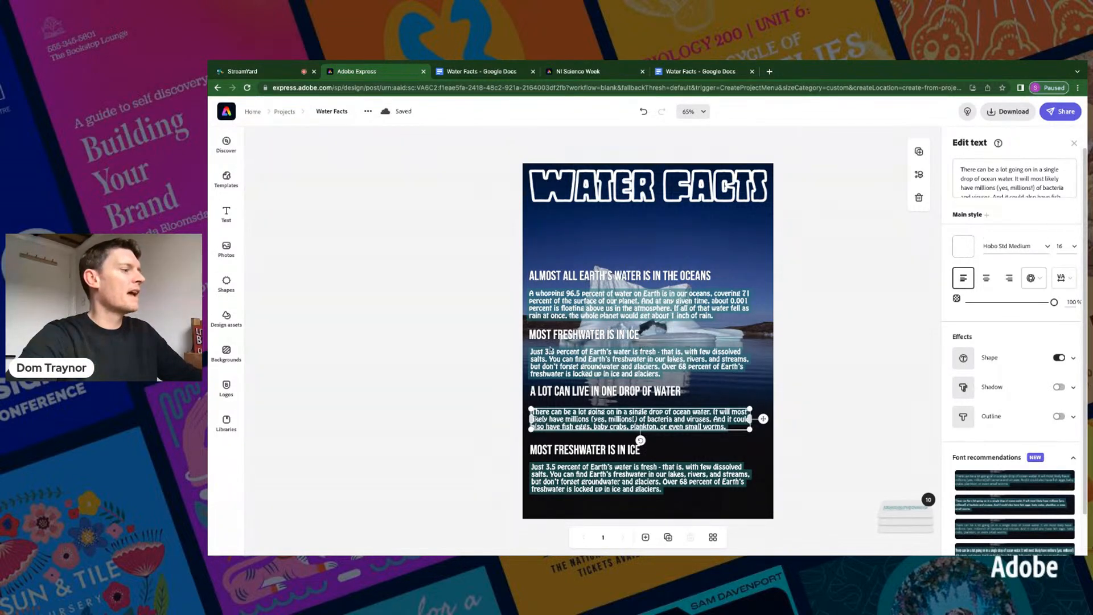
- Replace the fourth heading's text with "Our bodies are mostly water", copied from Google Docs
{"action": "left_click", "coordinate": [565, 452]}
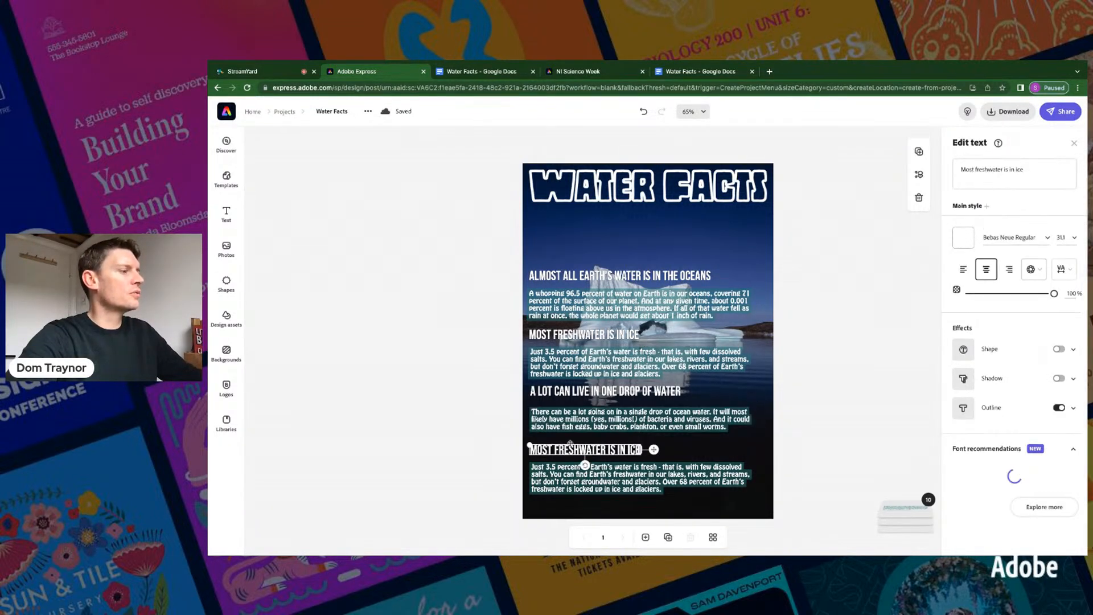
{"action": "left_click", "coordinate": [491, 74]}
{"action": "left_click_drag", "start_coordinate": [502, 359], "coordinate": [595, 360]}
{"action": "key", "text": "ctrl+c"}
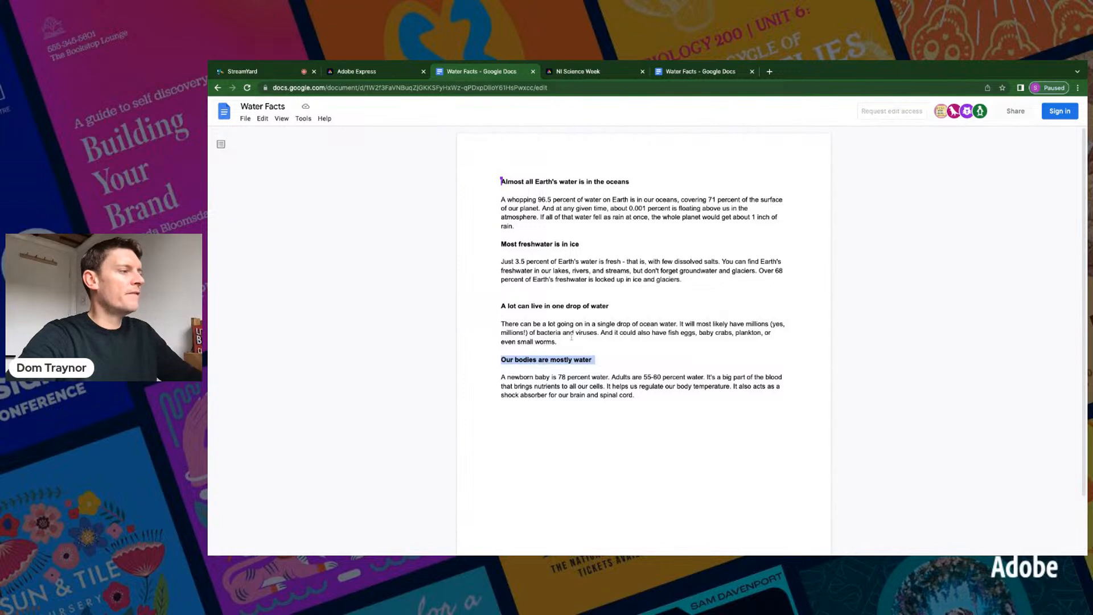
{"action": "left_click", "coordinate": [374, 73]}
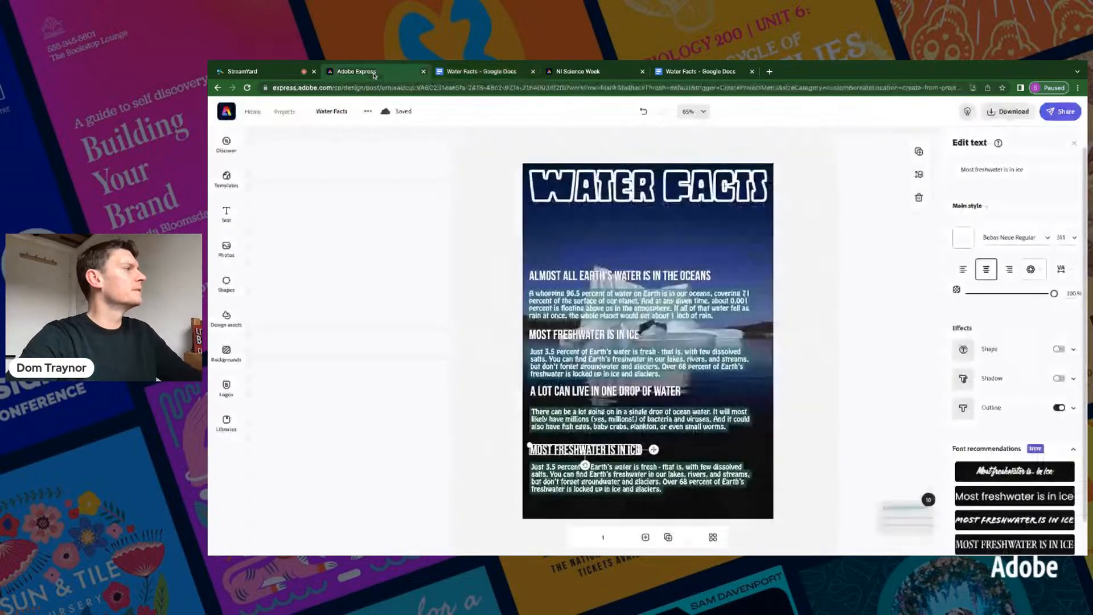
{"action": "triple_click", "coordinate": [993, 169]}
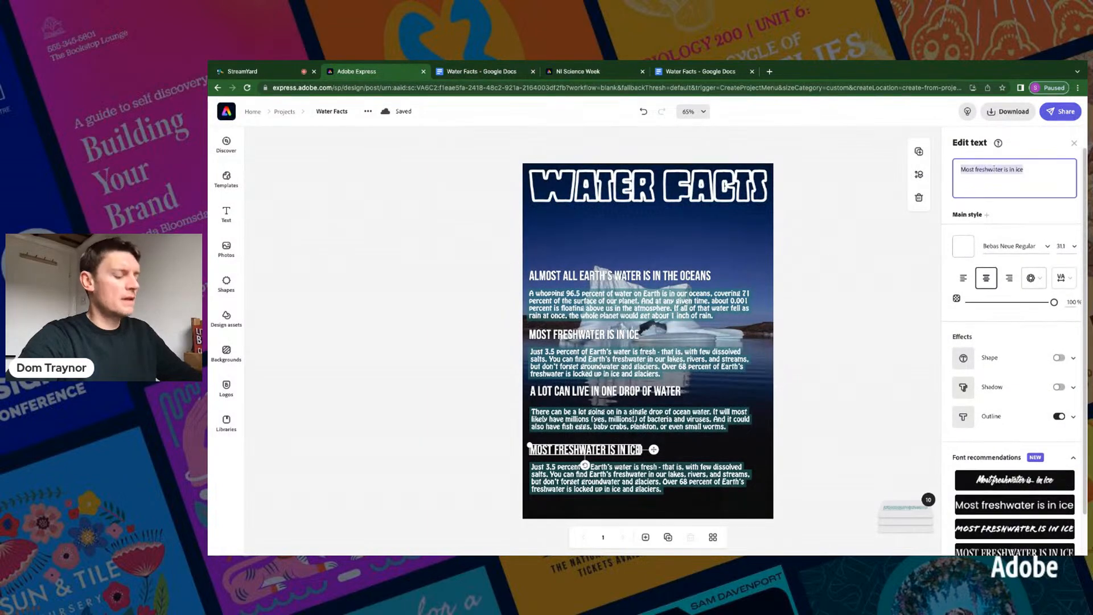
{"action": "key", "text": "ctrl+v"}
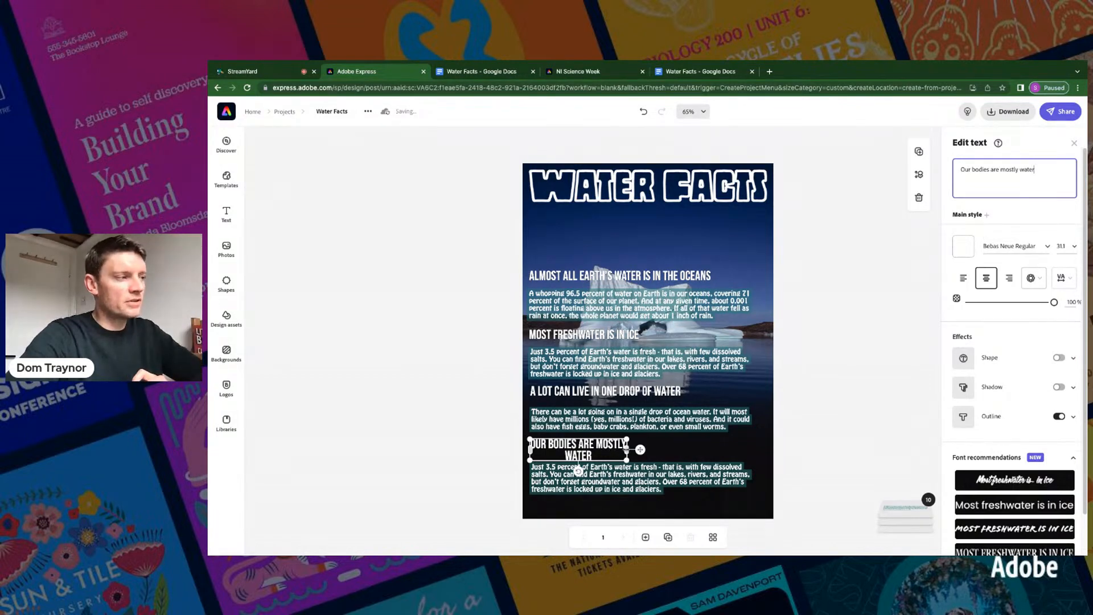
- Widen the "Our bodies are mostly water" heading to fit one line and nudge it and the third heading slightly down
{"action": "left_click_drag", "start_coordinate": [627, 450], "coordinate": [669, 444]}
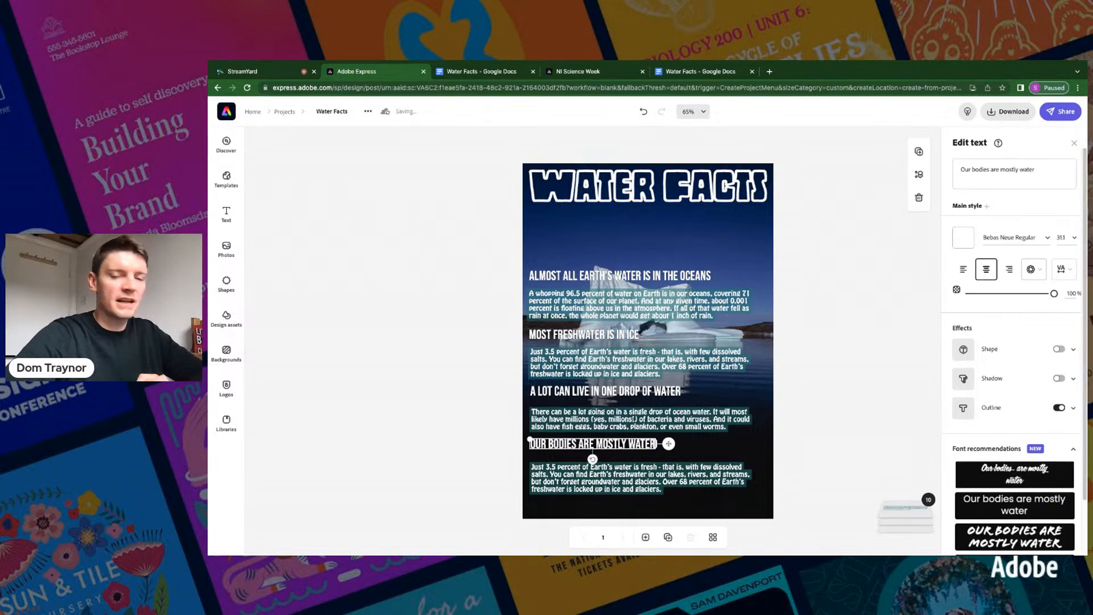
{"action": "key", "text": "Down"}
{"action": "key", "text": "Down"}
{"action": "key", "text": "Down"}
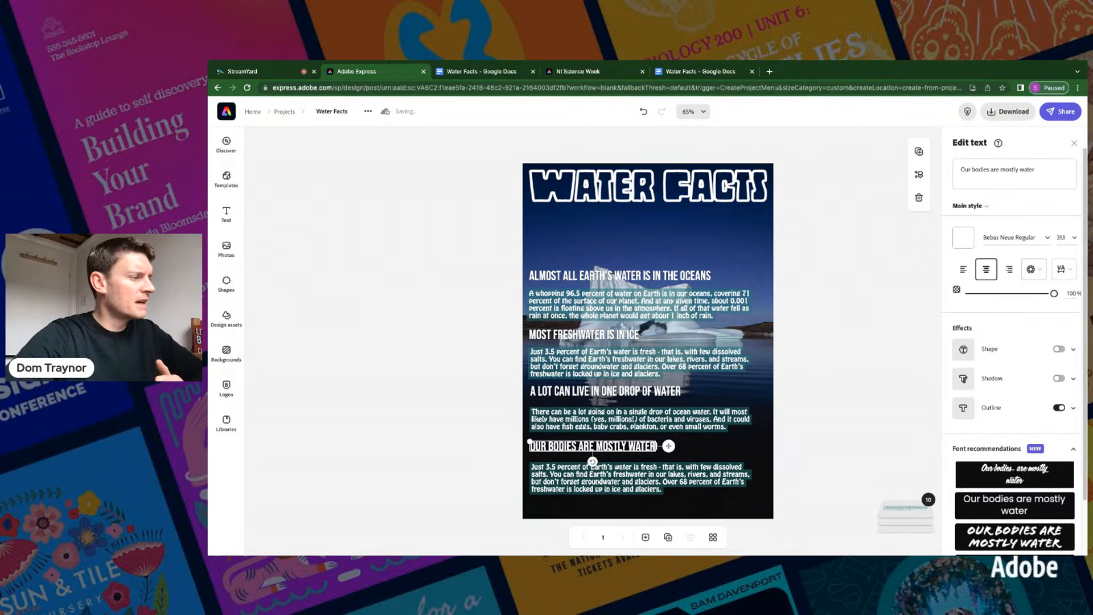
{"action": "key", "text": "Down"}
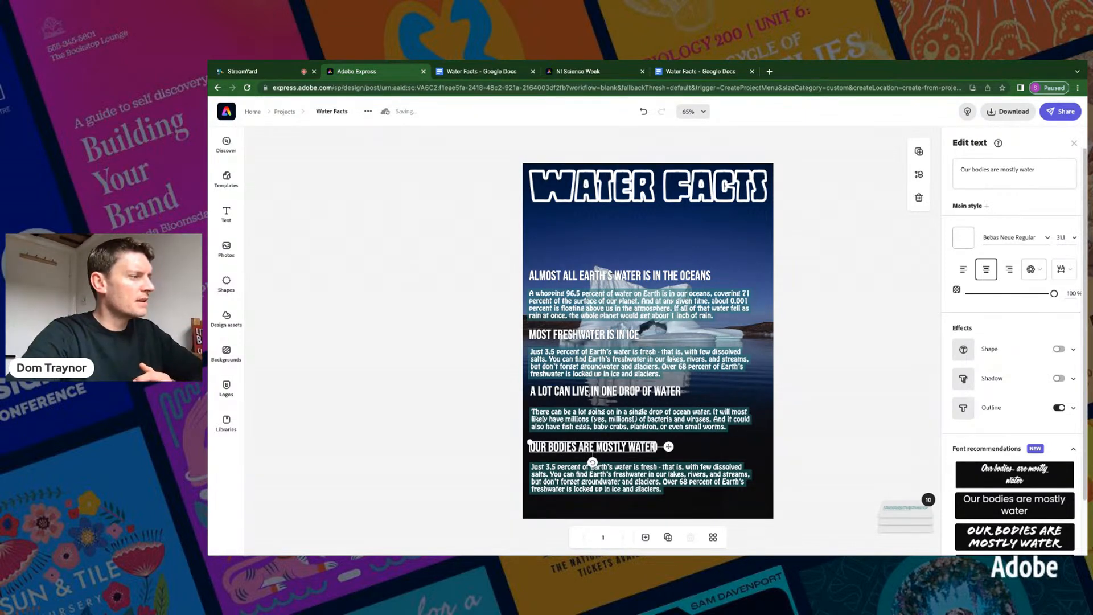
{"action": "left_click", "coordinate": [603, 392]}
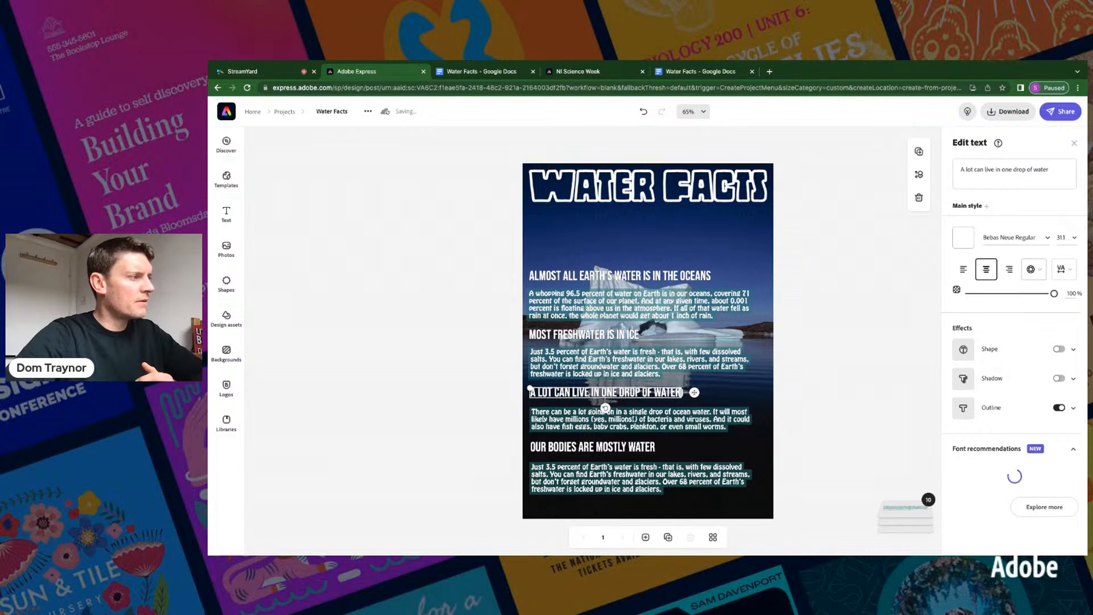
{"action": "left_click", "coordinate": [807, 405]}
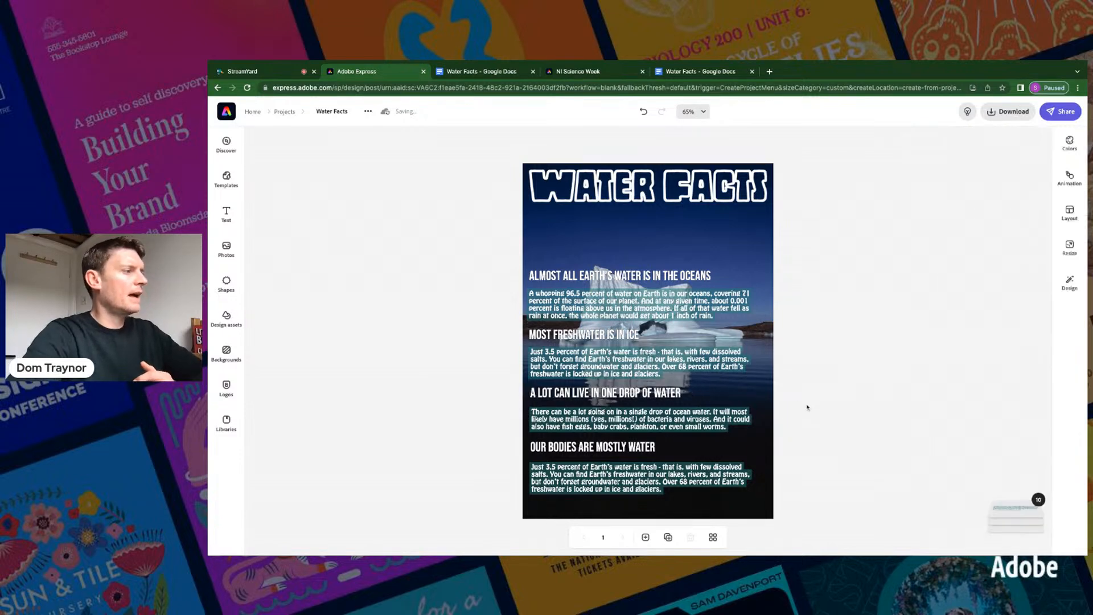
- Replace the fourth paragraph's text with the one starting "A newborn baby is 78 percent water", copied from Google Docs
{"action": "left_click", "coordinate": [583, 487]}
{"action": "left_click", "coordinate": [476, 71]}
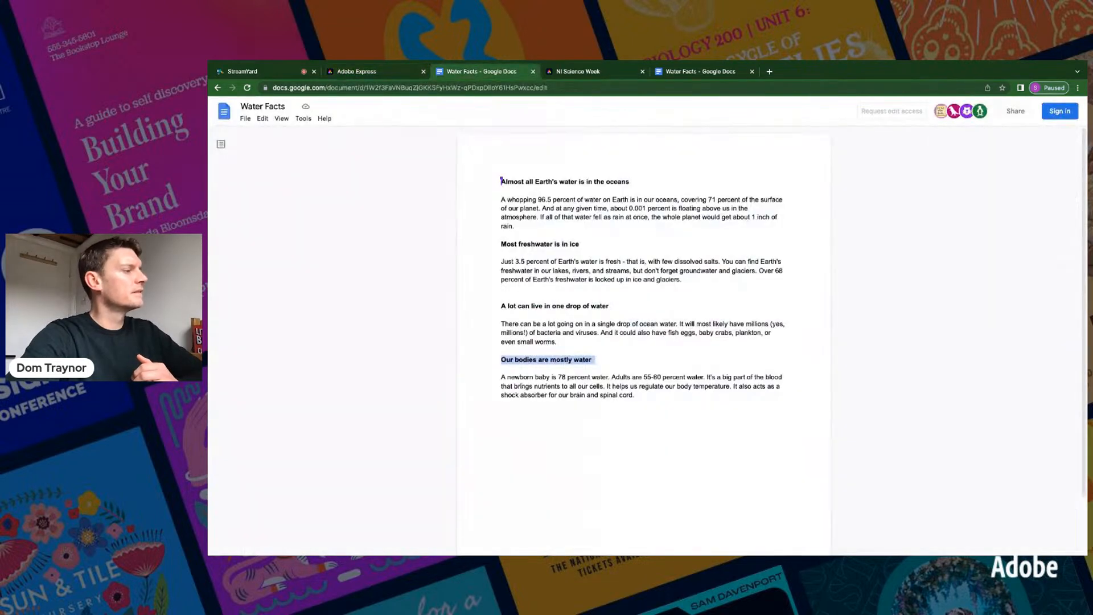
{"action": "left_click_drag", "start_coordinate": [501, 378], "coordinate": [636, 395]}
{"action": "key", "text": "ctrl+c"}
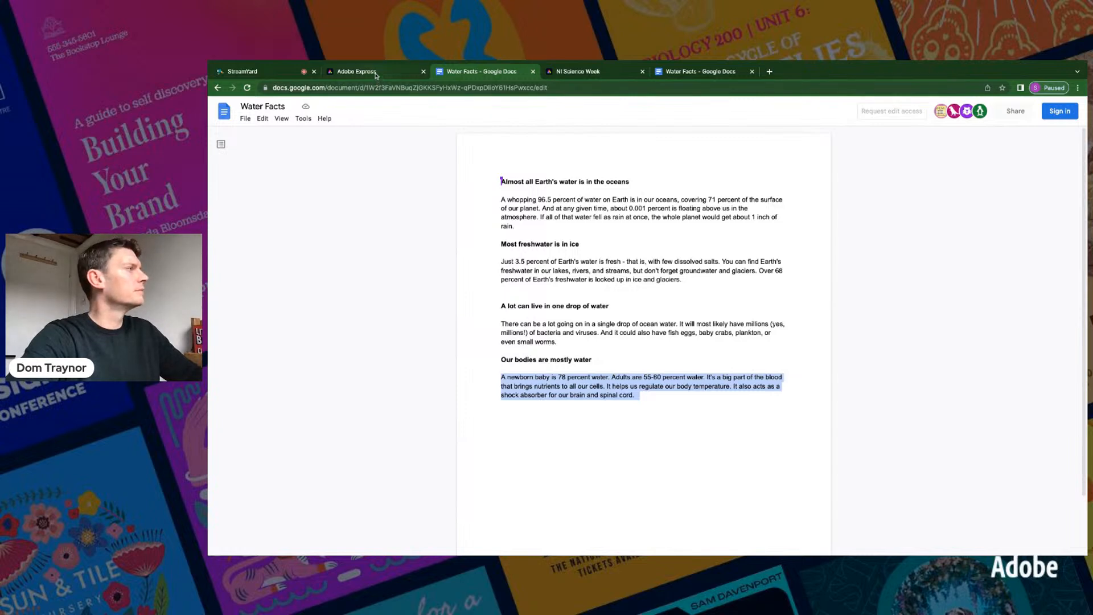
{"action": "left_click", "coordinate": [356, 71]}
{"action": "left_click", "coordinate": [1006, 188]}
{"action": "key", "text": "ctrl+a"}
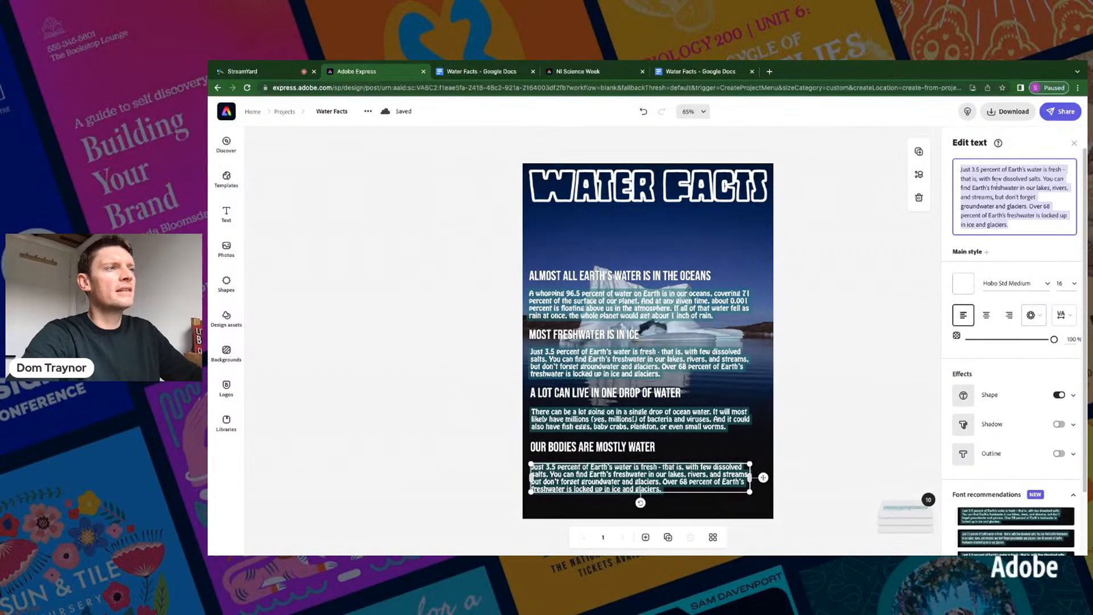
{"action": "key", "text": "ctrl+v"}
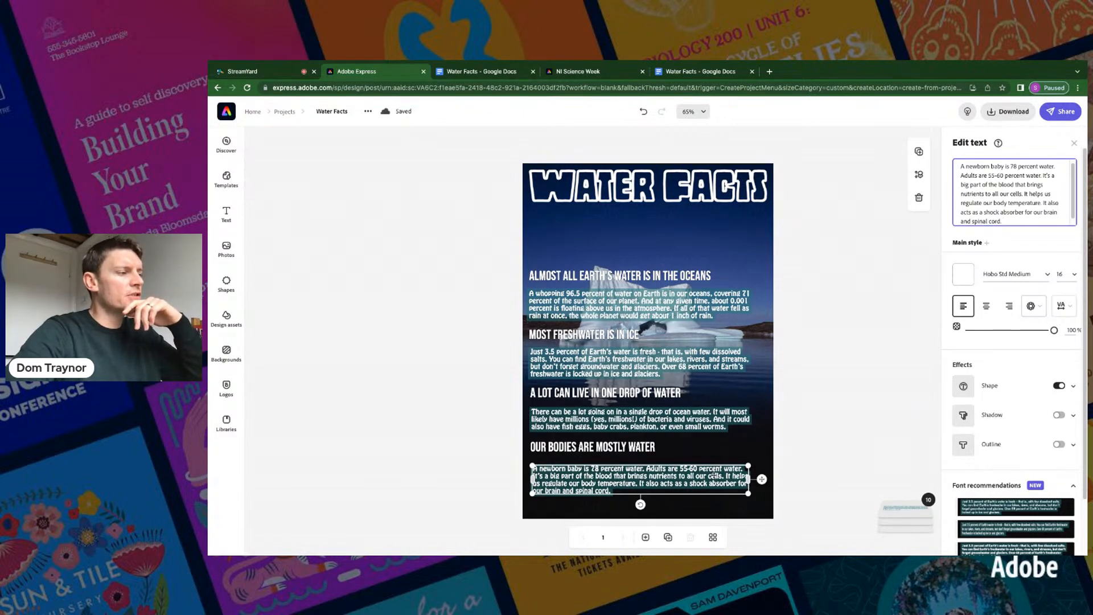
- Move the fourth paragraph down near the poster's bottom edge and place its heading directly above it
{"action": "left_click_drag", "start_coordinate": [762, 479], "coordinate": [762, 497]}
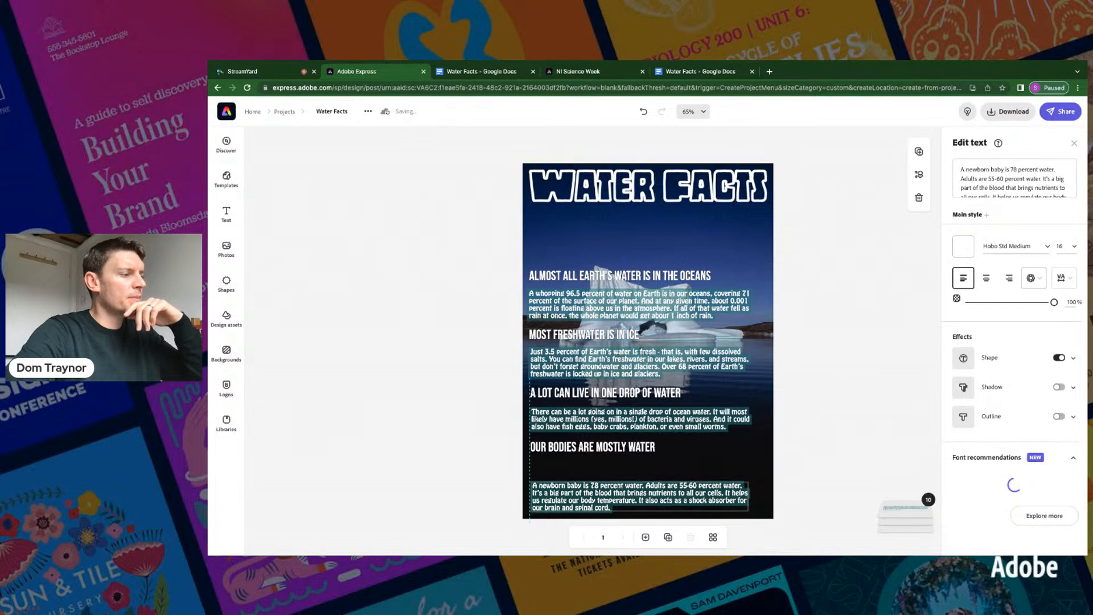
{"action": "left_click", "coordinate": [650, 451]}
{"action": "mouse_move", "coordinate": [669, 447]}
{"action": "left_mouse_down"}
{"action": "mouse_move", "coordinate": [668, 465]}
{"action": "mouse_move", "coordinate": [670, 451]}
{"action": "left_mouse_up"}
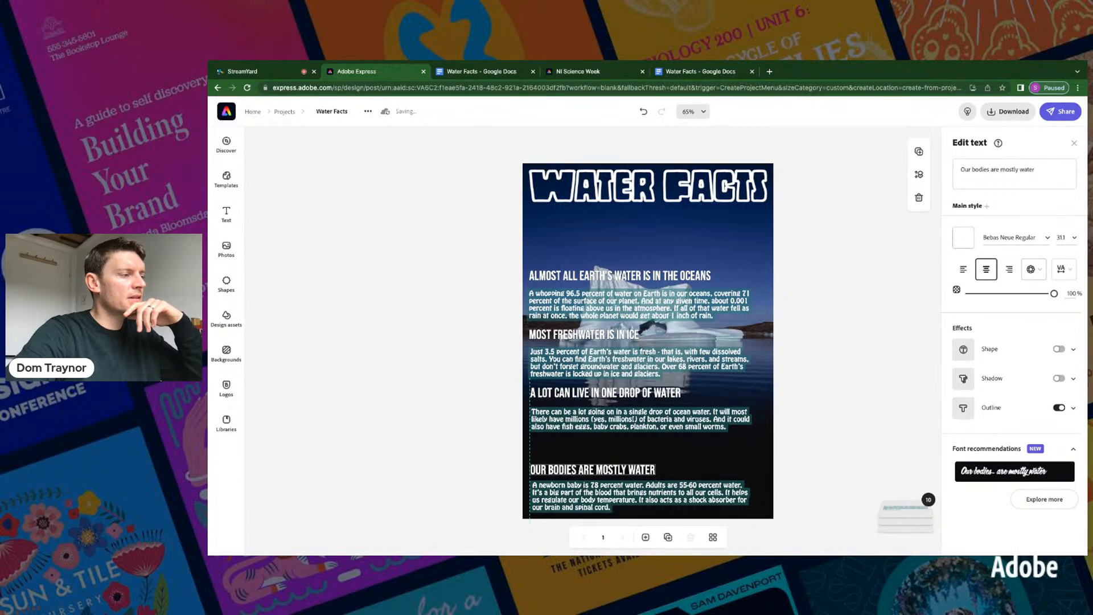
- Move the third paragraph and its heading down to sit just above the fourth heading, aligned with the text below
{"action": "left_click", "coordinate": [654, 421]}
{"action": "left_click_drag", "start_coordinate": [761, 420], "coordinate": [761, 438]}
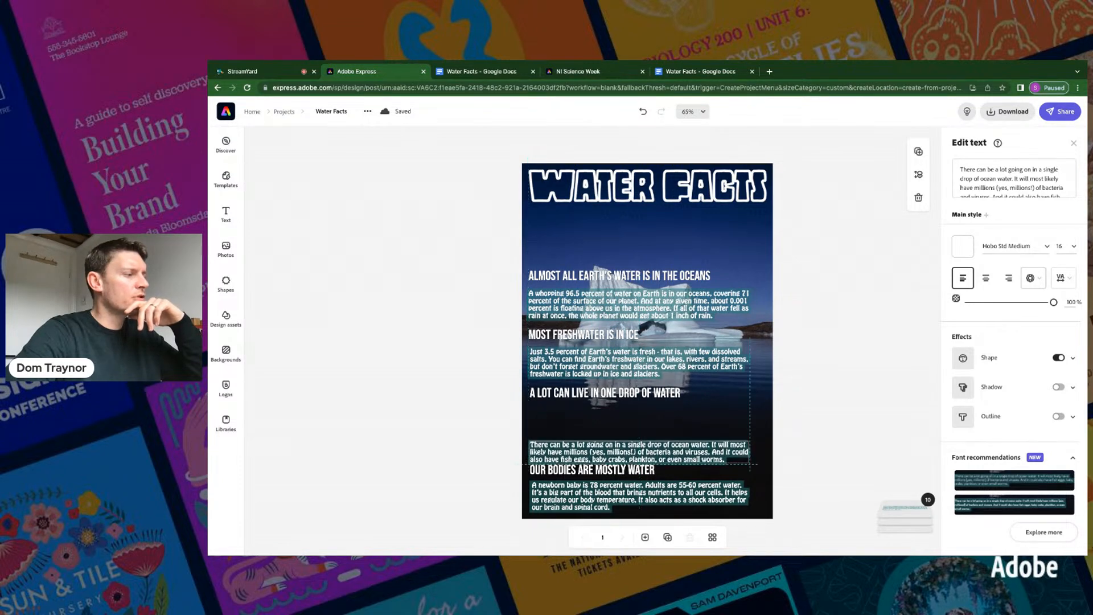
{"action": "left_click_drag", "start_coordinate": [639, 451], "coordinate": [640, 447]}
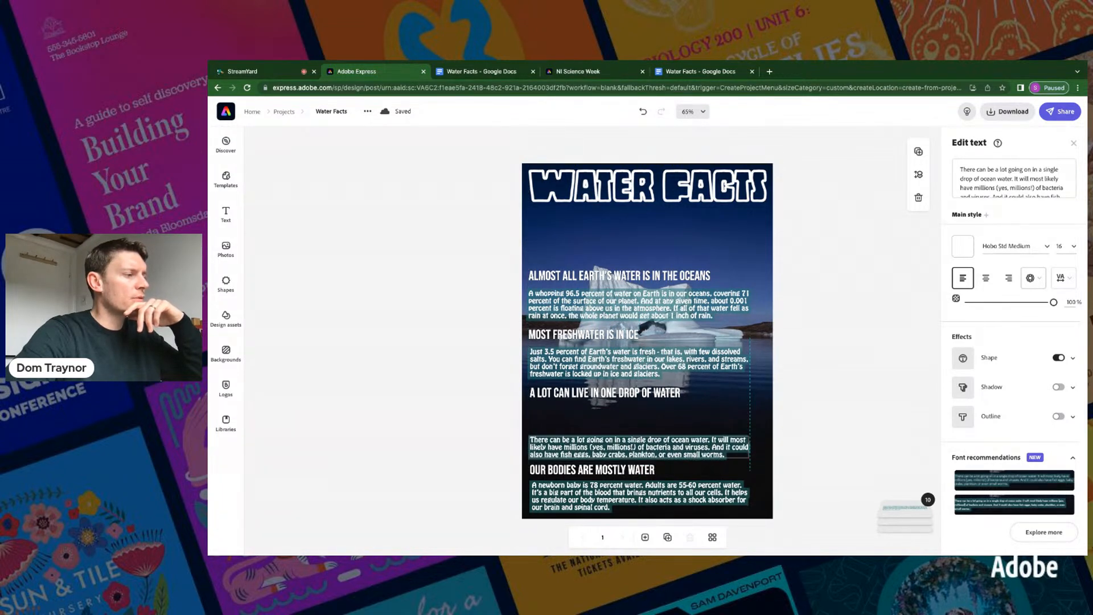
{"action": "left_click", "coordinate": [662, 395]}
{"action": "mouse_move", "coordinate": [694, 394]}
{"action": "left_mouse_down"}
{"action": "mouse_move", "coordinate": [694, 415]}
{"action": "mouse_move", "coordinate": [693, 402]}
{"action": "left_mouse_up"}
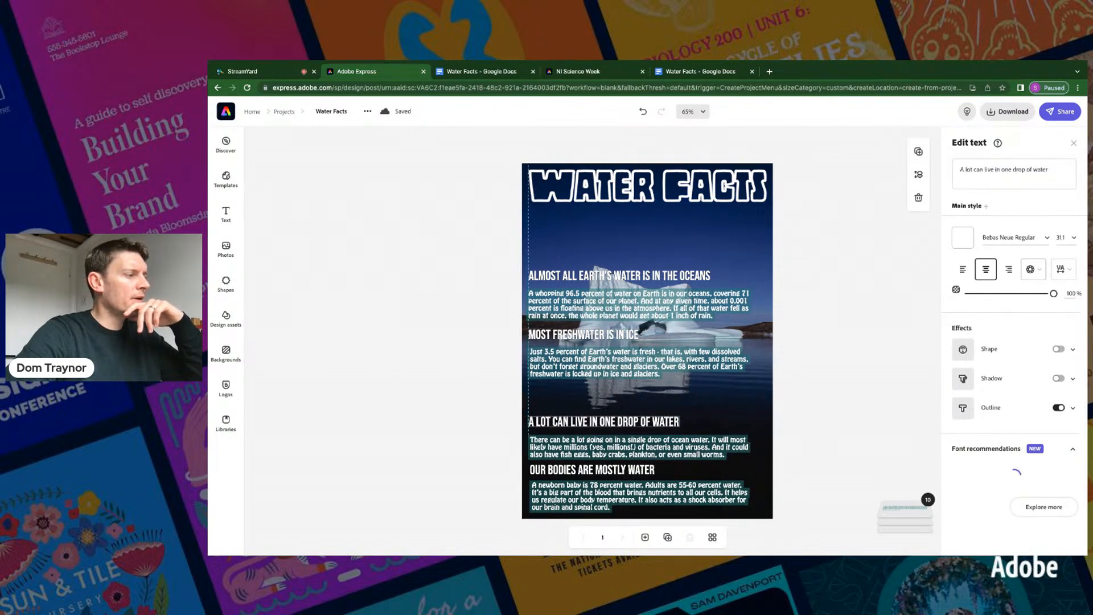
{"action": "left_click_drag", "start_coordinate": [604, 421], "coordinate": [605, 422]}
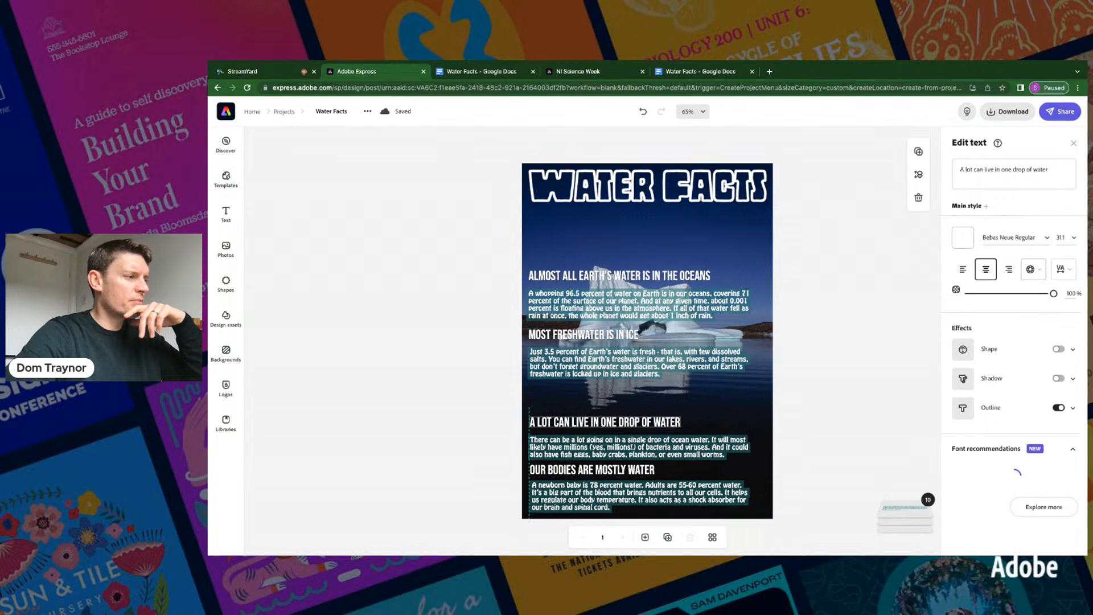
{"action": "left_click", "coordinate": [659, 454]}
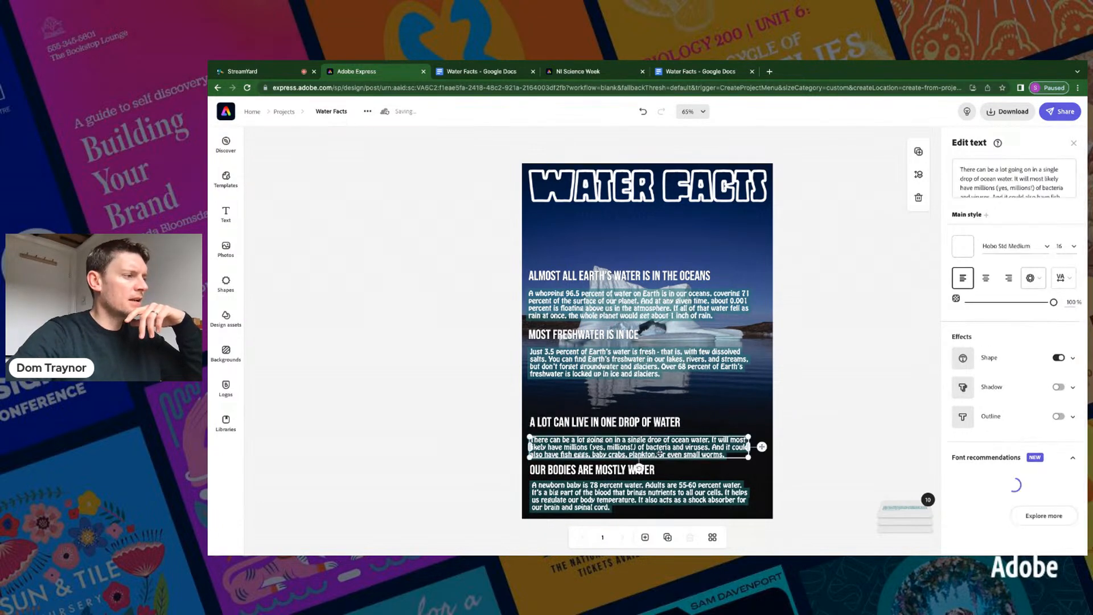
{"action": "key", "text": "Up"}
{"action": "key", "text": "Up"}
{"action": "key", "text": "Up"}
{"action": "key", "text": "Up"}
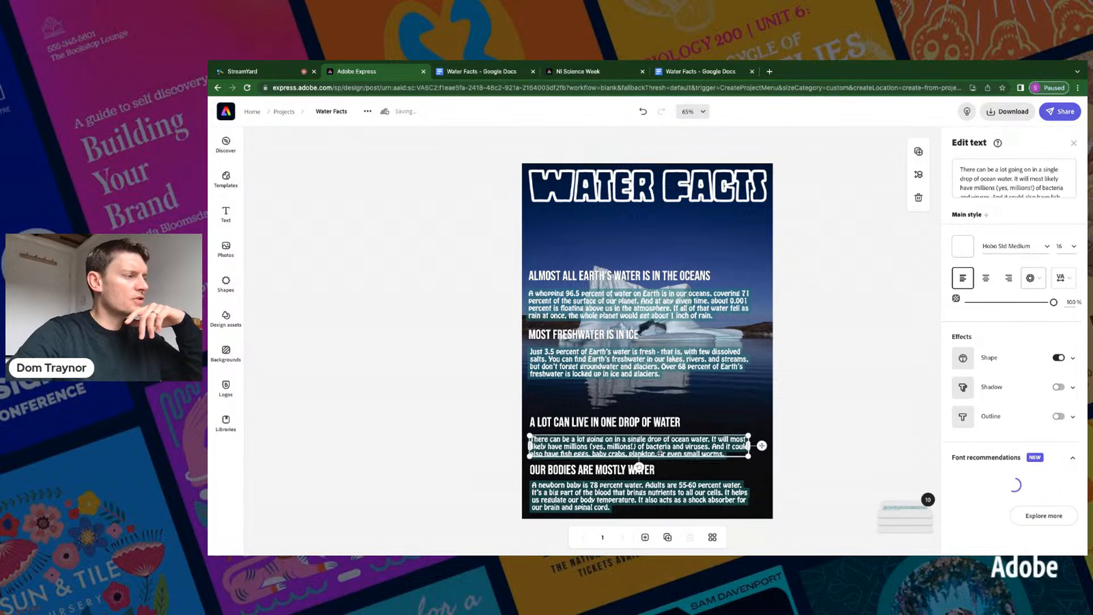
- Move the second paragraph and its "Most freshwater is in ice" heading down to just above the third heading
{"action": "left_click_drag", "start_coordinate": [606, 347], "coordinate": [606, 378]}
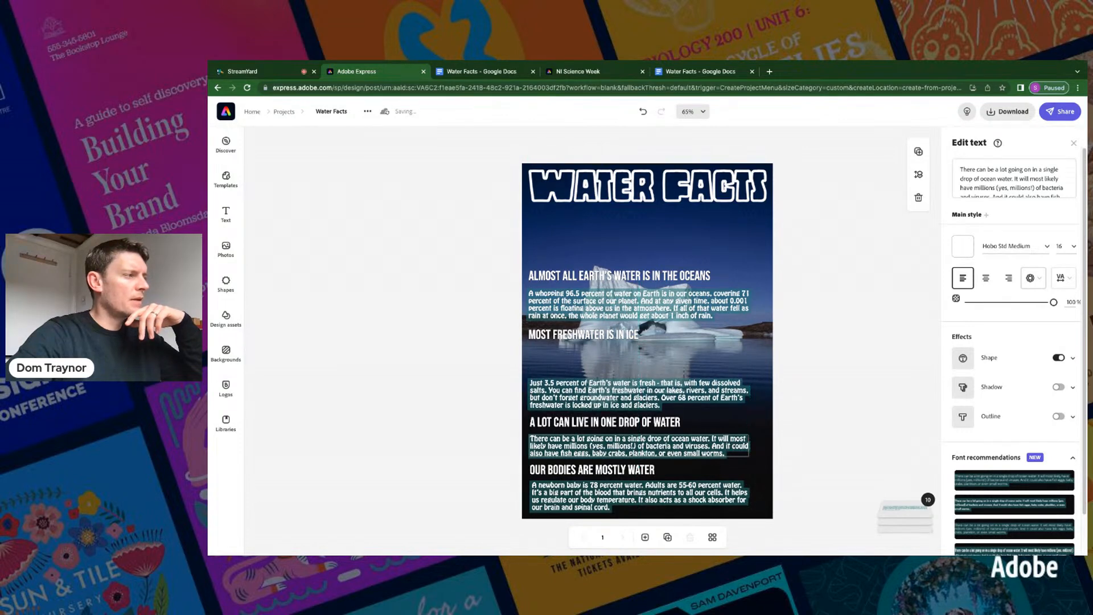
{"action": "left_click_drag", "start_coordinate": [576, 335], "coordinate": [579, 367]}
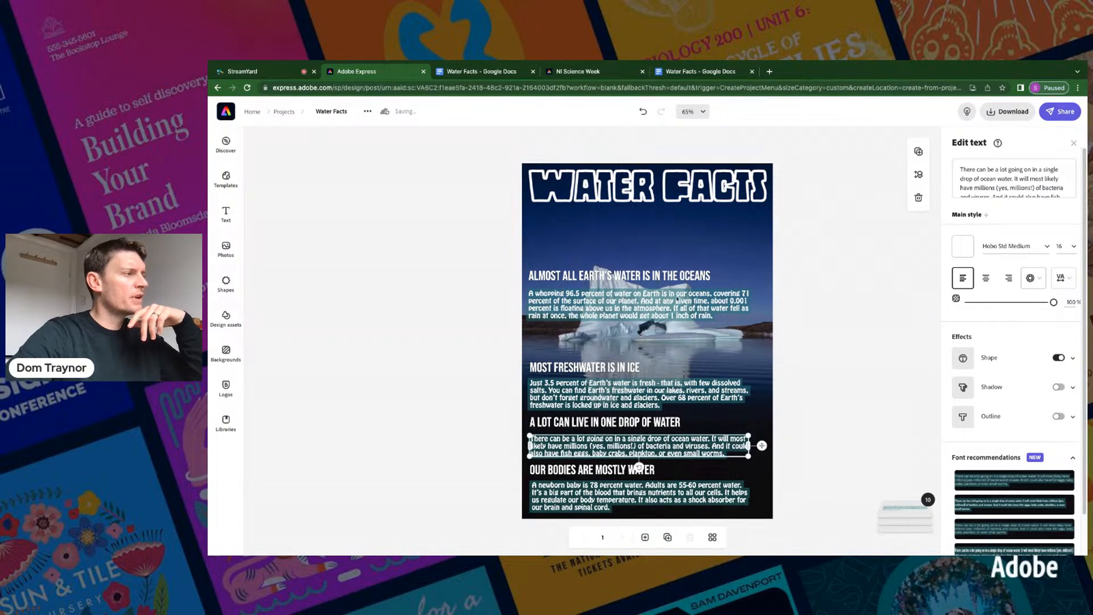
- Move the first paragraph down to just above the second heading, align it with the other paragraphs, and place its heading directly above it
{"action": "left_click", "coordinate": [688, 300]}
{"action": "key", "text": "shift+Down"}
{"action": "key", "text": "shift+Down"}
{"action": "key", "text": "shift+Down"}
{"action": "key", "text": "shift+Down"}
{"action": "key", "text": "shift+Down"}
{"action": "key", "text": "shift+Down"}
{"action": "key", "text": "shift+Down"}
{"action": "key", "text": "shift+Down"}
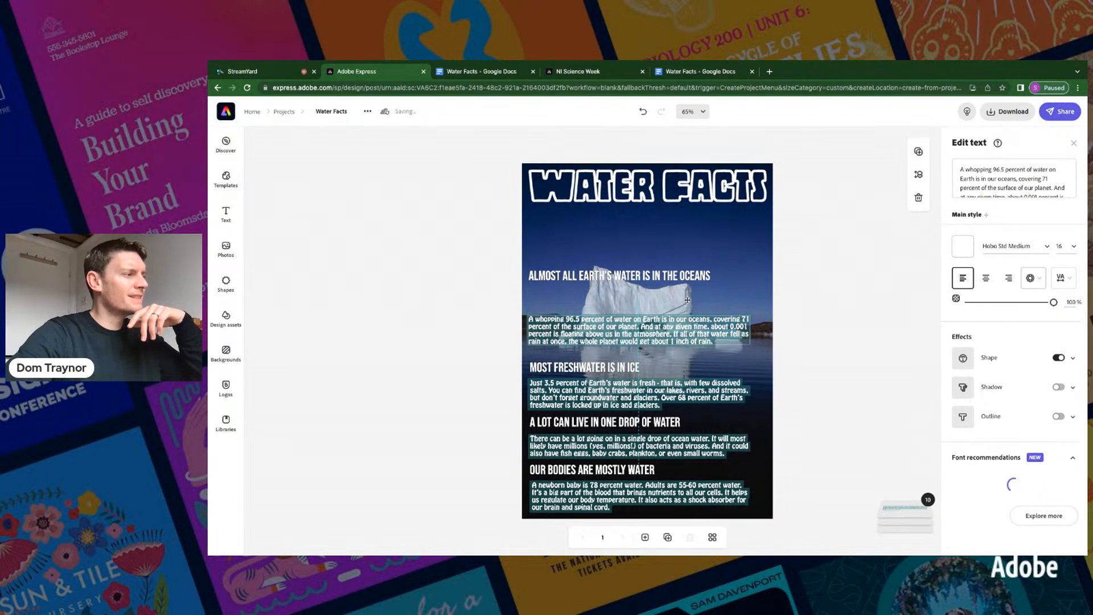
{"action": "key", "text": "shift+Down"}
{"action": "key", "text": "shift+Down"}
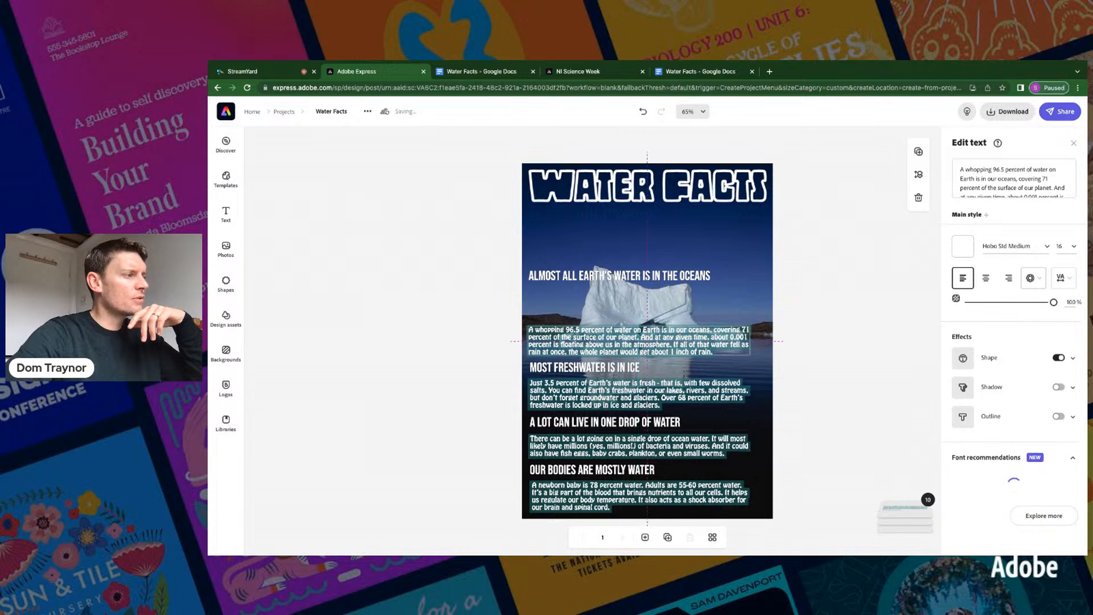
{"action": "key", "text": "shift+Right"}
{"action": "key", "text": "shift+Right"}
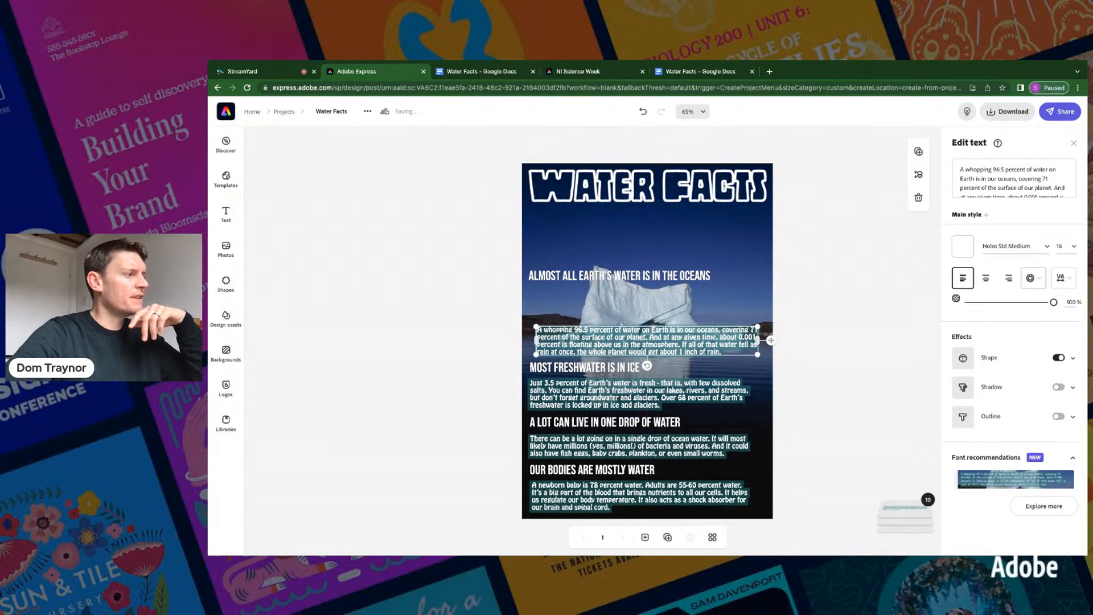
{"action": "key", "text": "Left"}
{"action": "key", "text": "Left"}
{"action": "key", "text": "Left"}
{"action": "key", "text": "Left"}
{"action": "key", "text": "Left"}
{"action": "key", "text": "Left"}
{"action": "key", "text": "Left"}
{"action": "key", "text": "Left"}
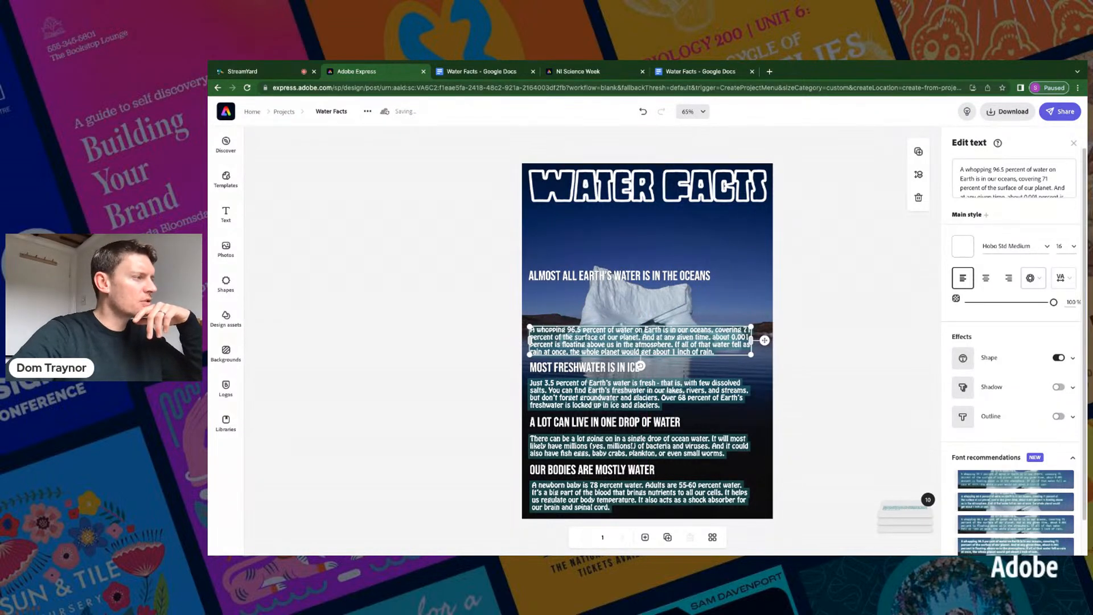
{"action": "key", "text": "Right"}
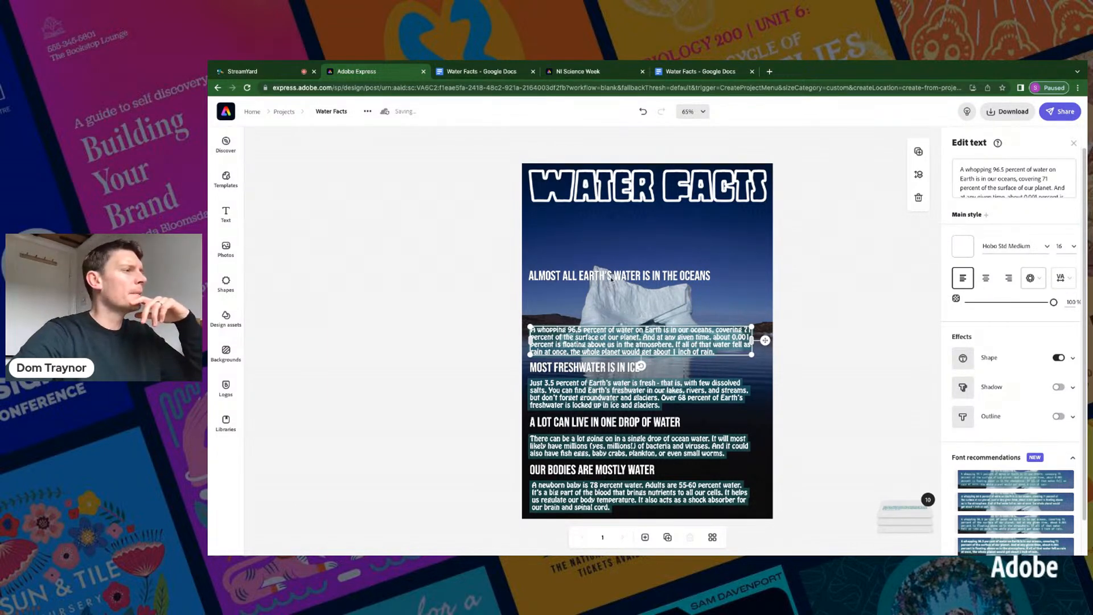
{"action": "left_click_drag", "start_coordinate": [619, 275], "coordinate": [619, 314]}
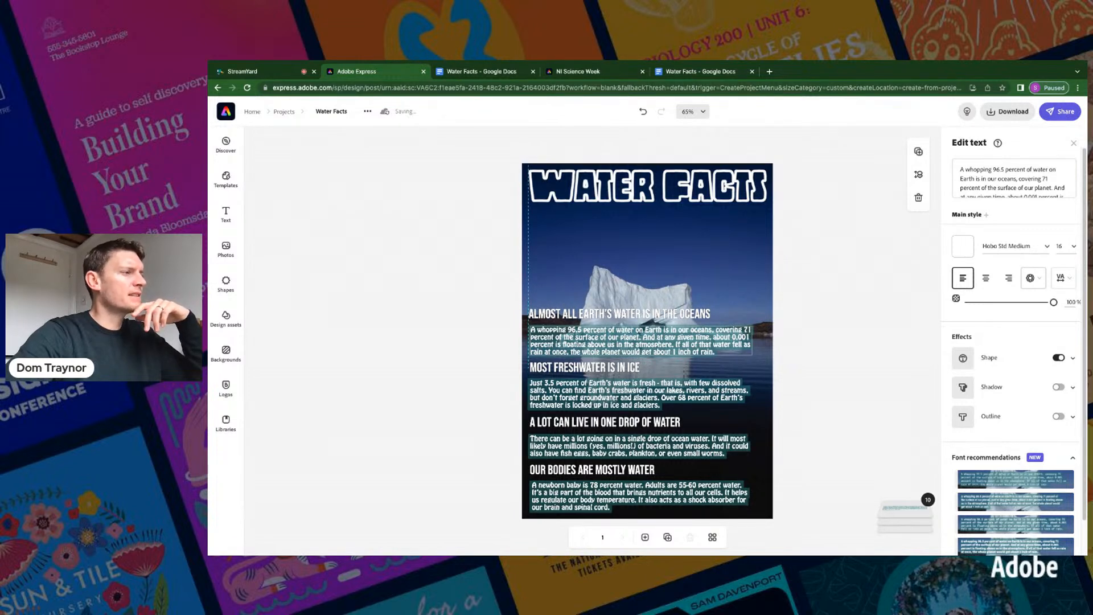
- Enlarge the iceberg background to a scale of 2 and shift it up so the iceberg sits between the title and the facts
{"action": "left_click", "coordinate": [705, 246]}
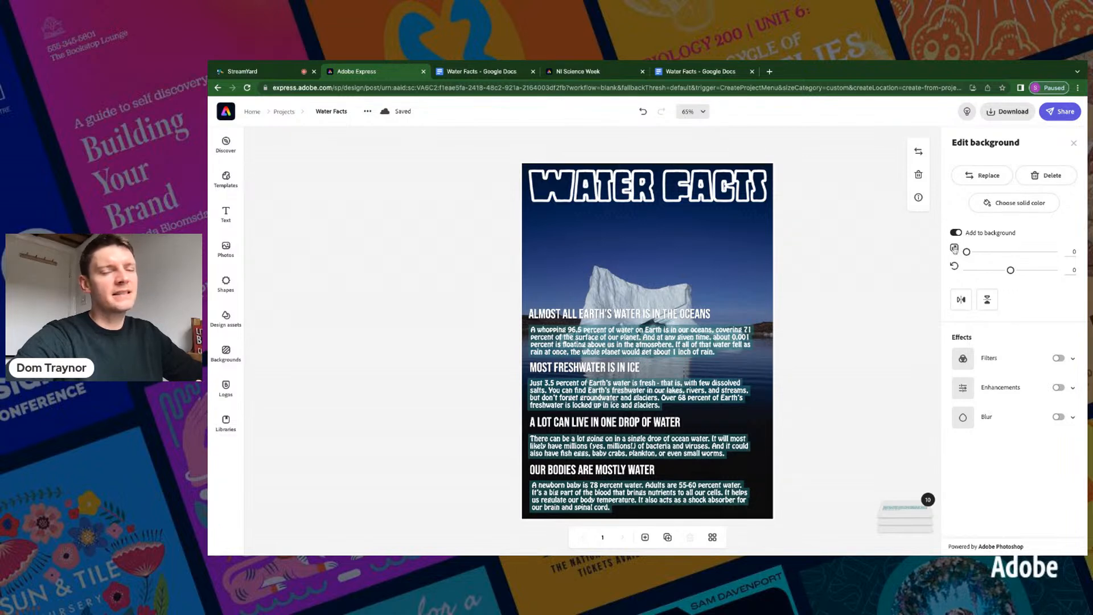
{"action": "left_click_drag", "start_coordinate": [967, 252], "coordinate": [968, 256]}
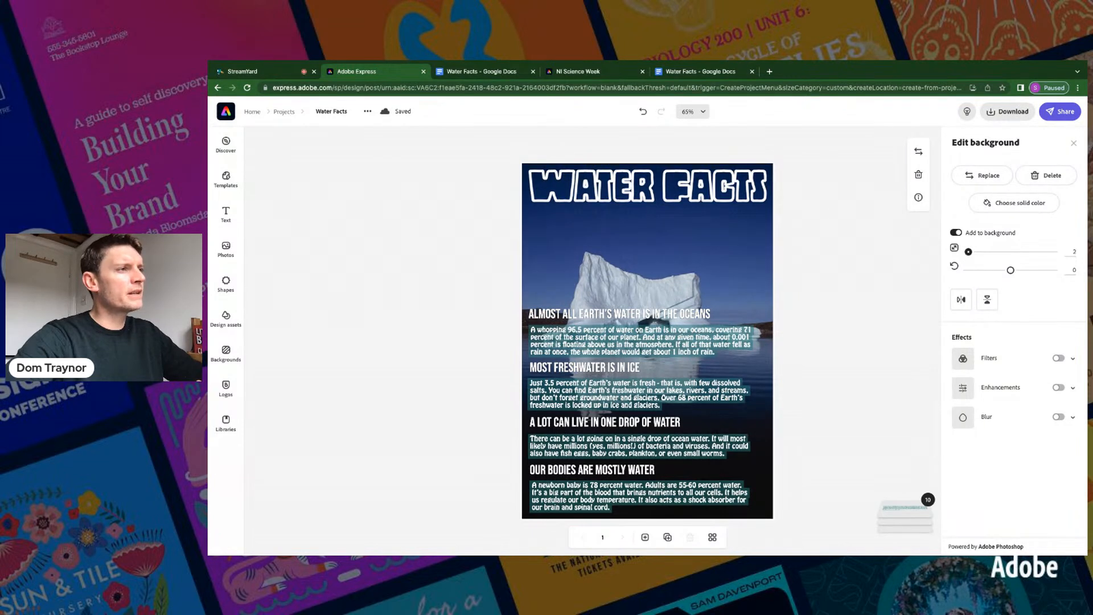
{"action": "left_click_drag", "start_coordinate": [704, 278], "coordinate": [704, 244]}
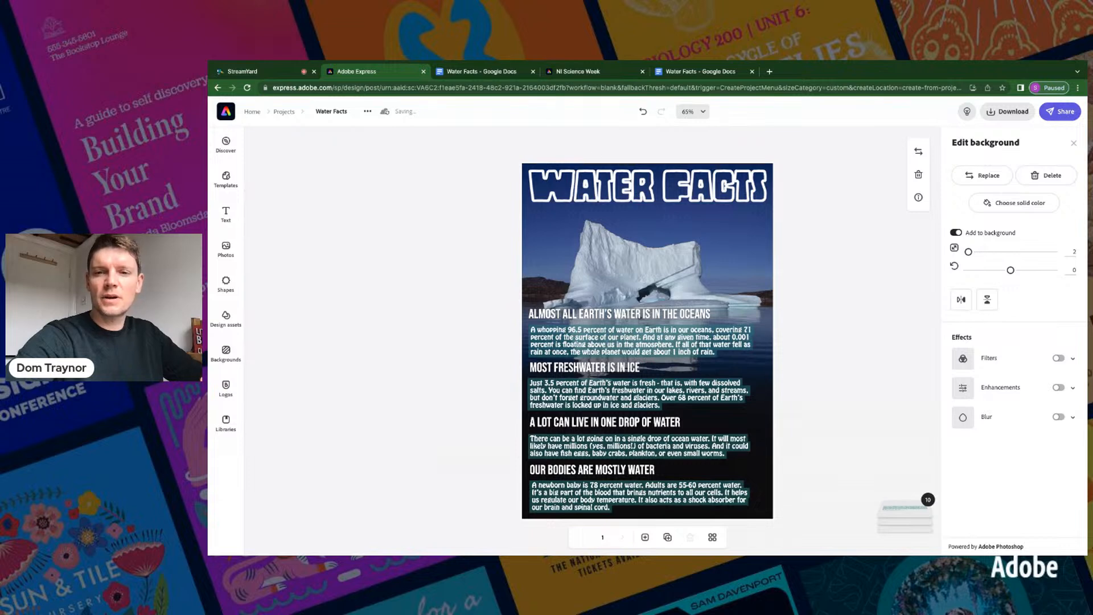
{"action": "left_click_drag", "start_coordinate": [655, 260], "coordinate": [653, 261]}
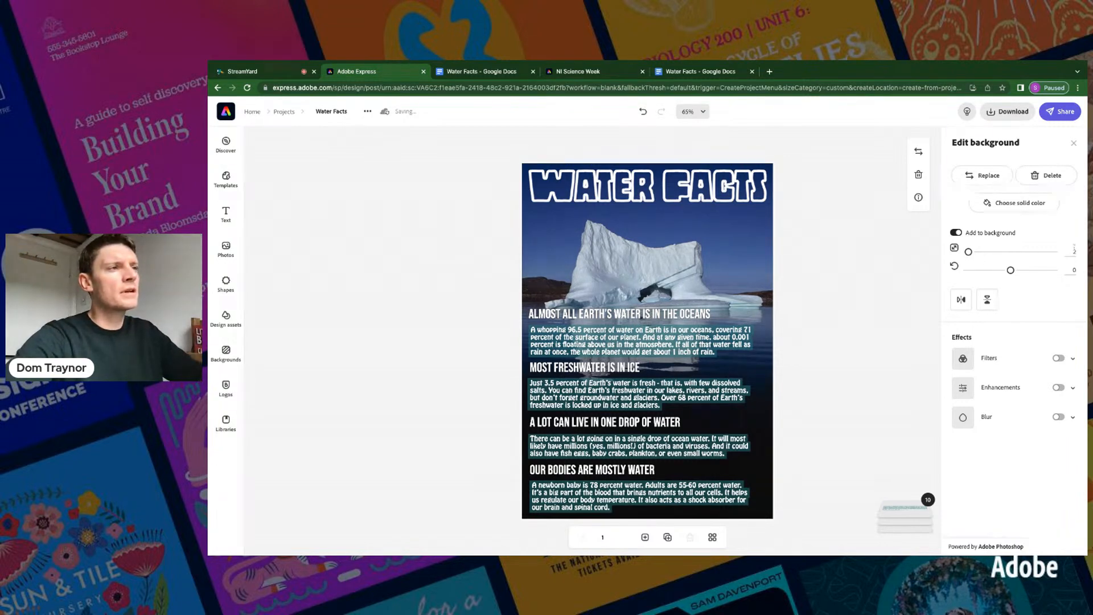
- Try enlarging the iceberg background to a scale of 4
{"action": "left_click", "coordinate": [1074, 252]}
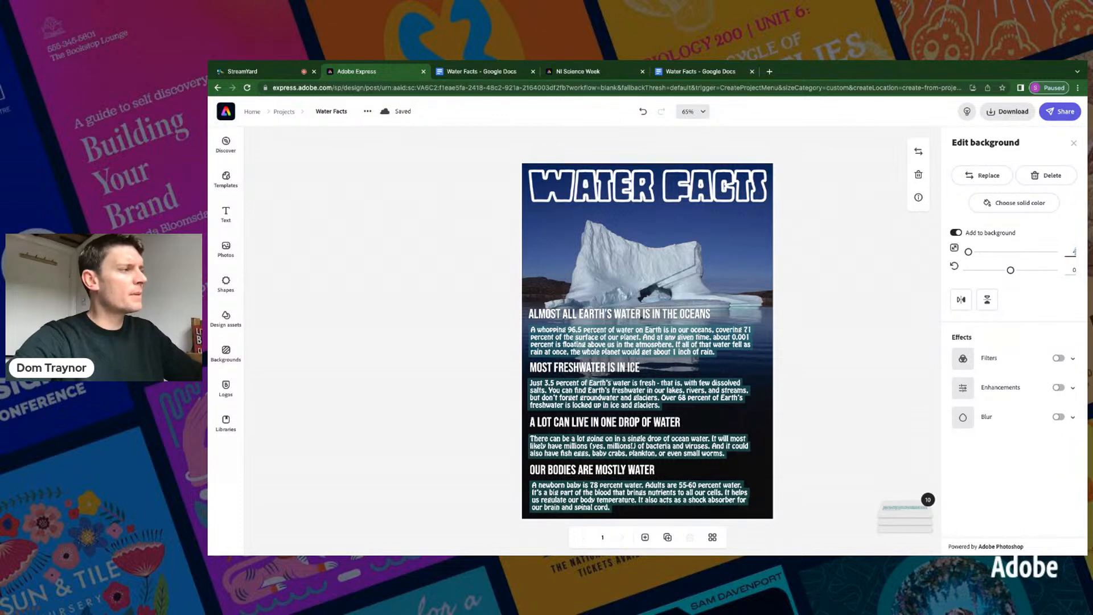
{"action": "type", "text": "4"}
{"action": "key", "text": "Return"}
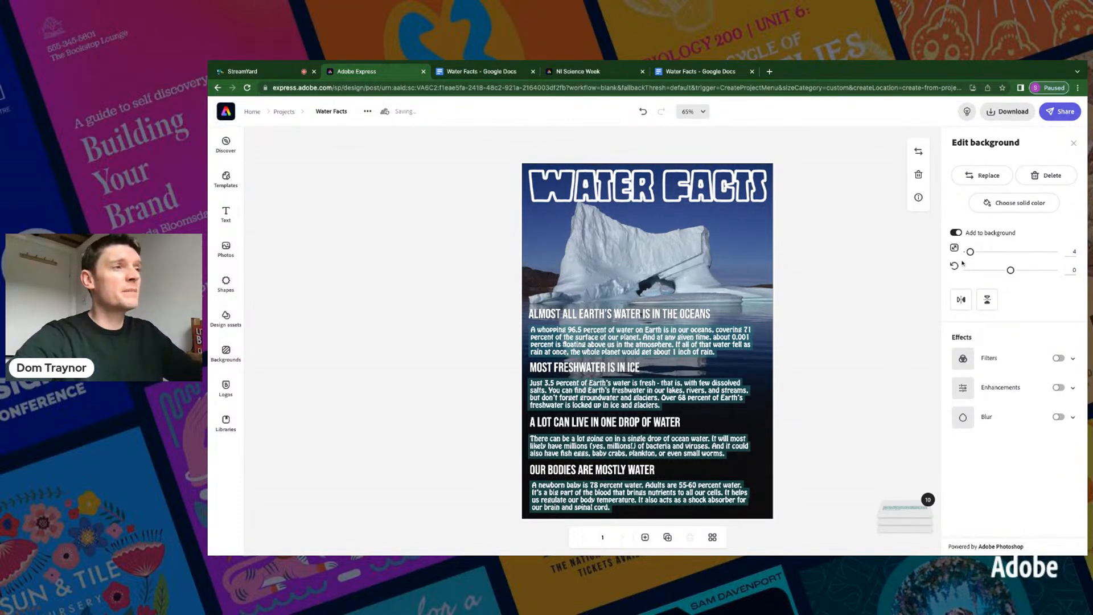
- Set the iceberg background's scale to 3
{"action": "left_click", "coordinate": [1073, 251]}
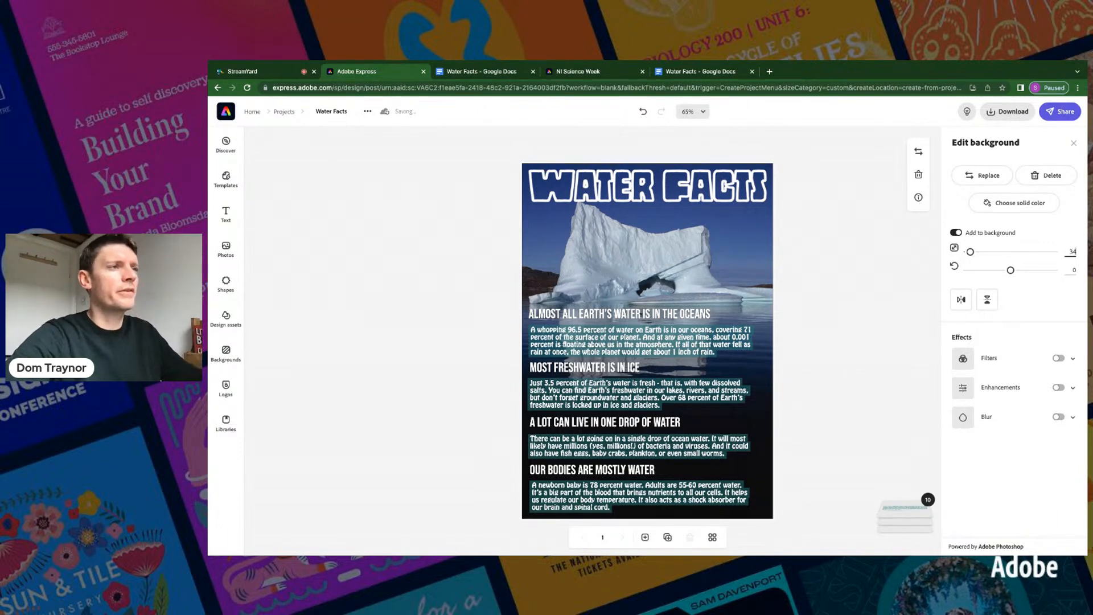
{"action": "key", "text": "BackSpace"}
{"action": "key", "text": "Return"}
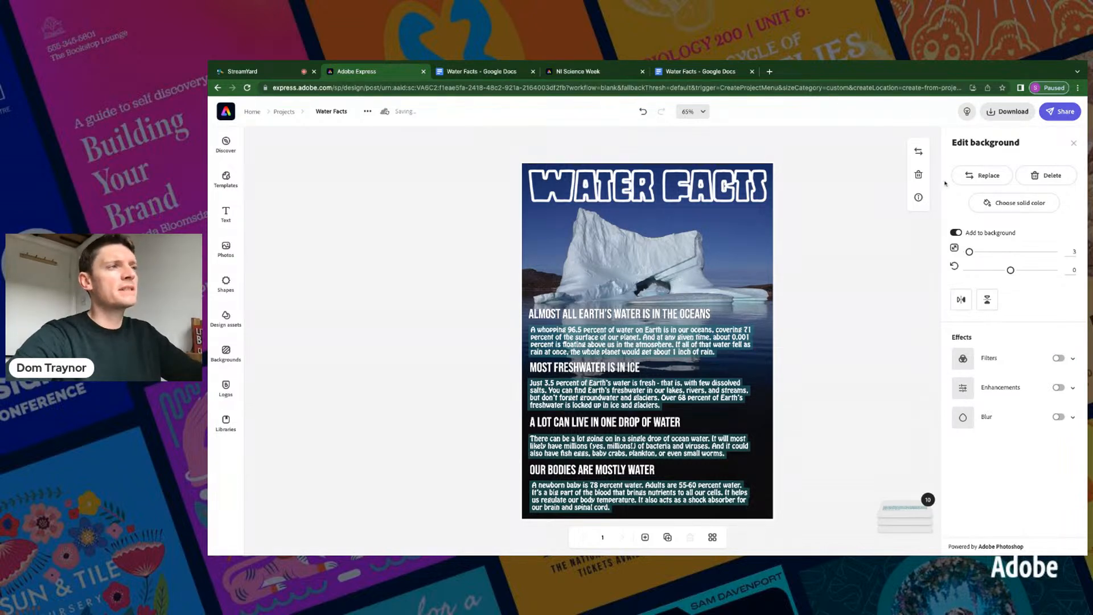
- Replace the background with the iceberg-search photo of snowy mountains above teal underwater ice, and shift it so the large ice mass fills the area above the facts
{"action": "left_click", "coordinate": [978, 176]}
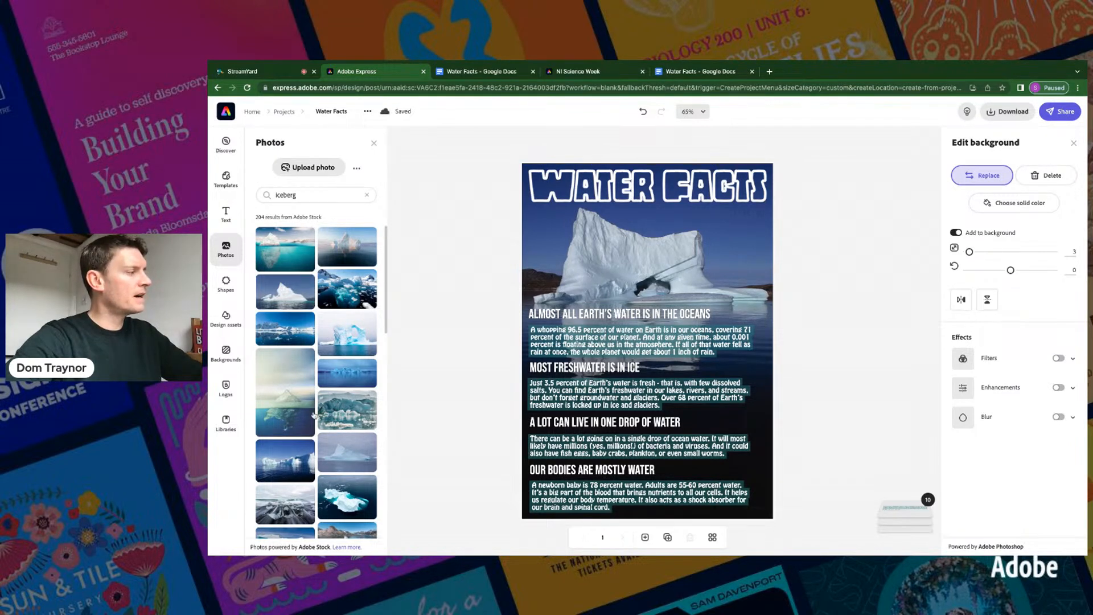
{"action": "scroll", "coordinate": [308, 419], "scroll_direction": "down", "scroll_amount": 3}
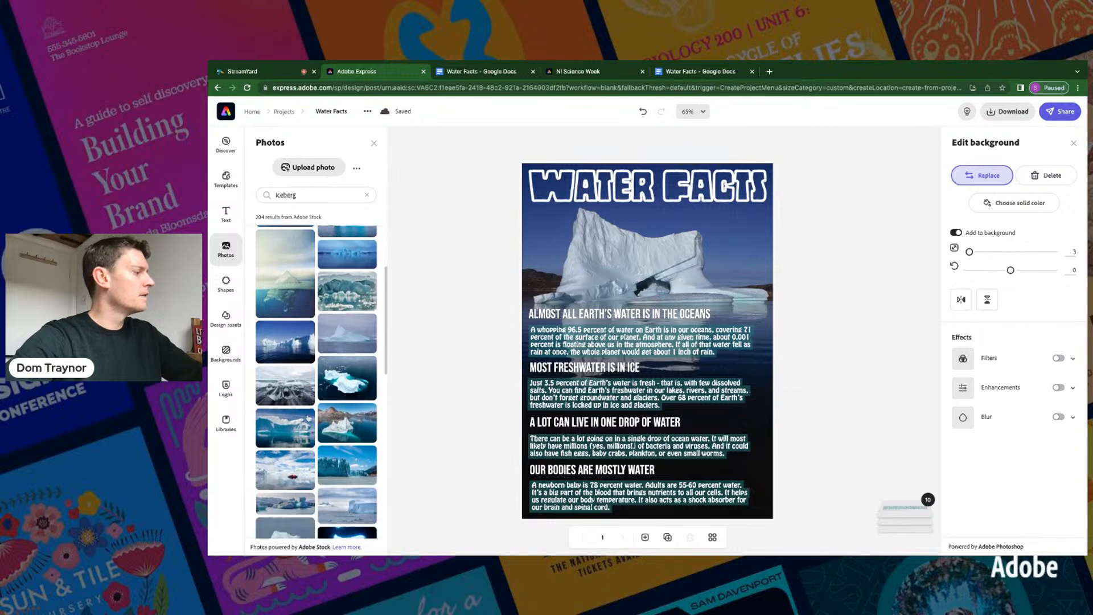
{"action": "scroll", "coordinate": [308, 419], "scroll_direction": "up", "scroll_amount": 3}
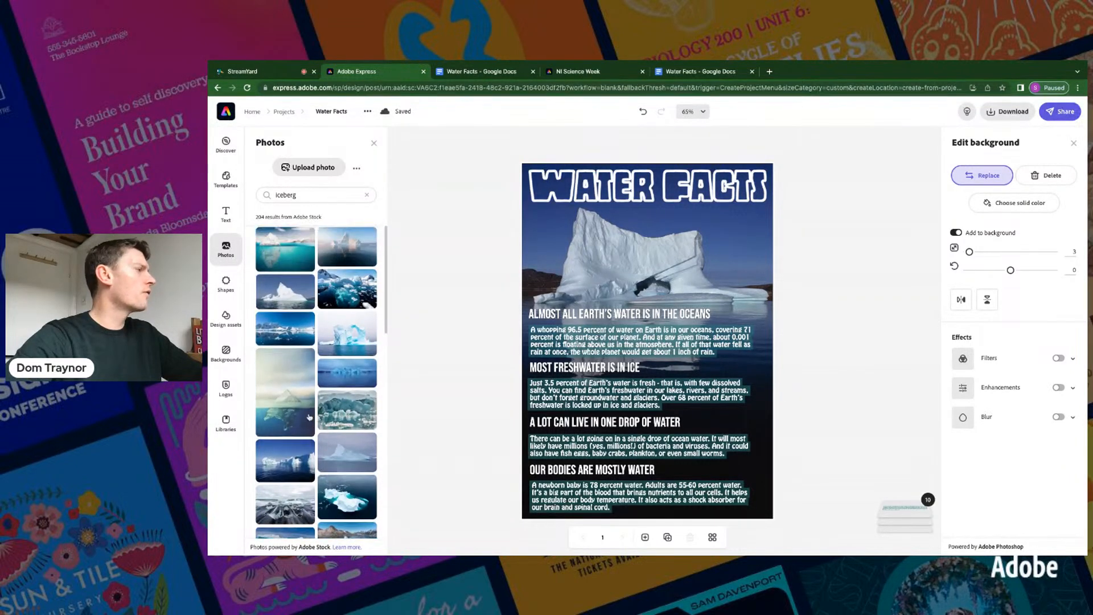
{"action": "scroll", "coordinate": [309, 417], "scroll_direction": "down", "scroll_amount": 1}
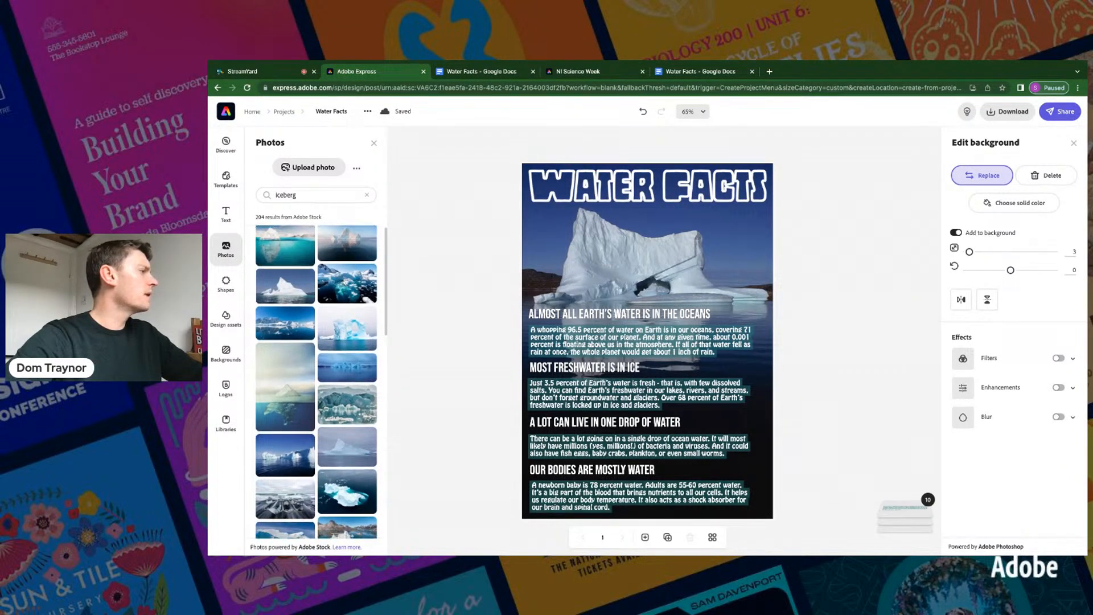
{"action": "left_click", "coordinate": [346, 282]}
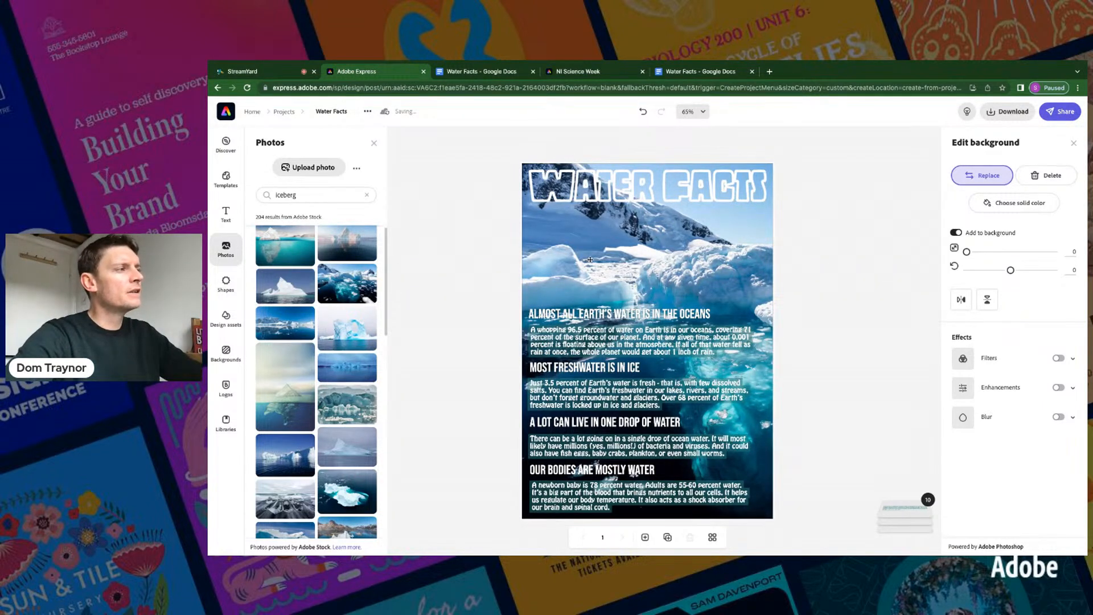
{"action": "left_click", "coordinate": [685, 260]}
{"action": "left_click_drag", "start_coordinate": [701, 261], "coordinate": [591, 274]}
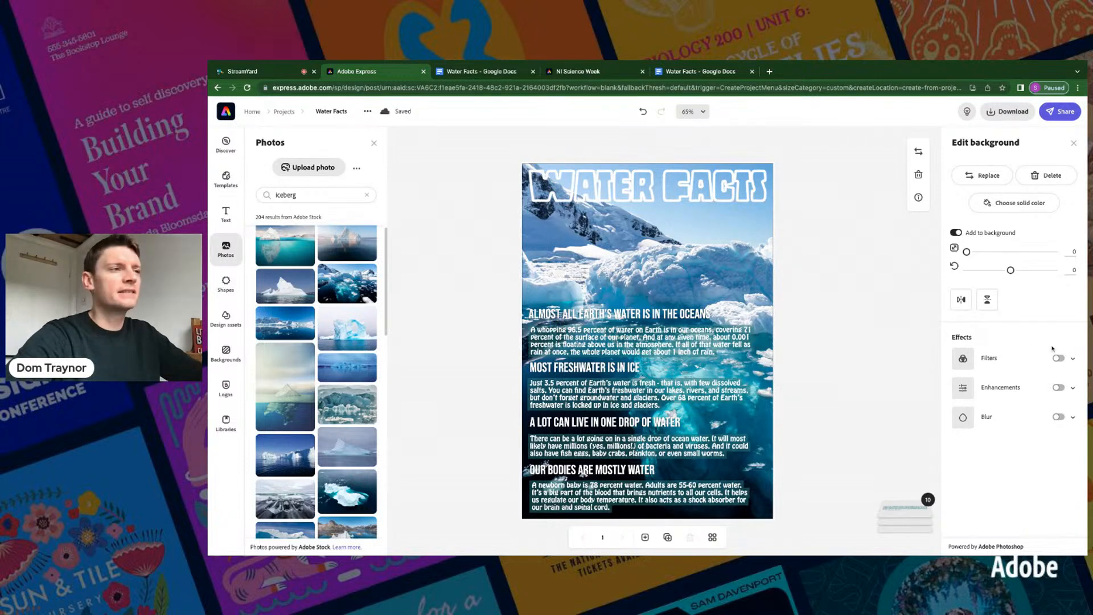
- Apply the Darken filter to the background and switch it to a lighter blue-tinted variation
{"action": "left_click", "coordinate": [1073, 359]}
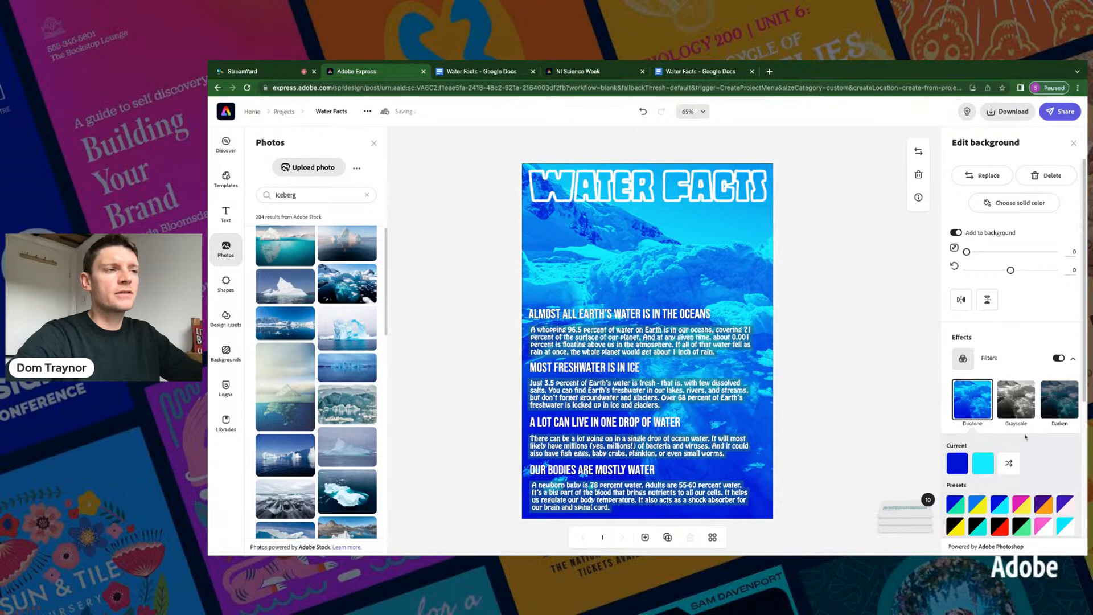
{"action": "left_click", "coordinate": [1058, 402]}
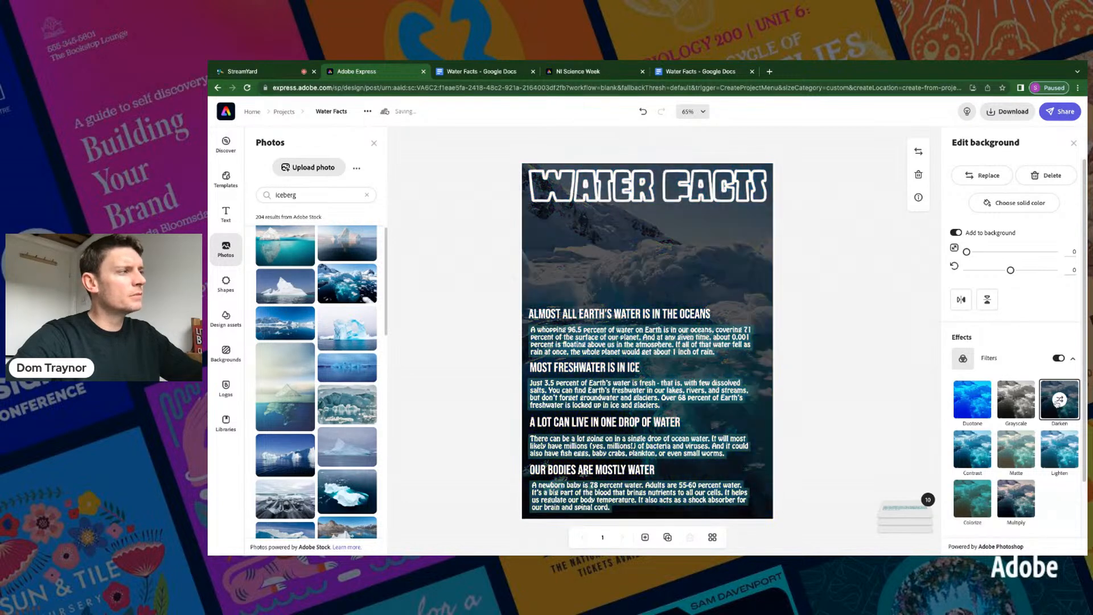
{"action": "left_click", "coordinate": [1057, 402]}
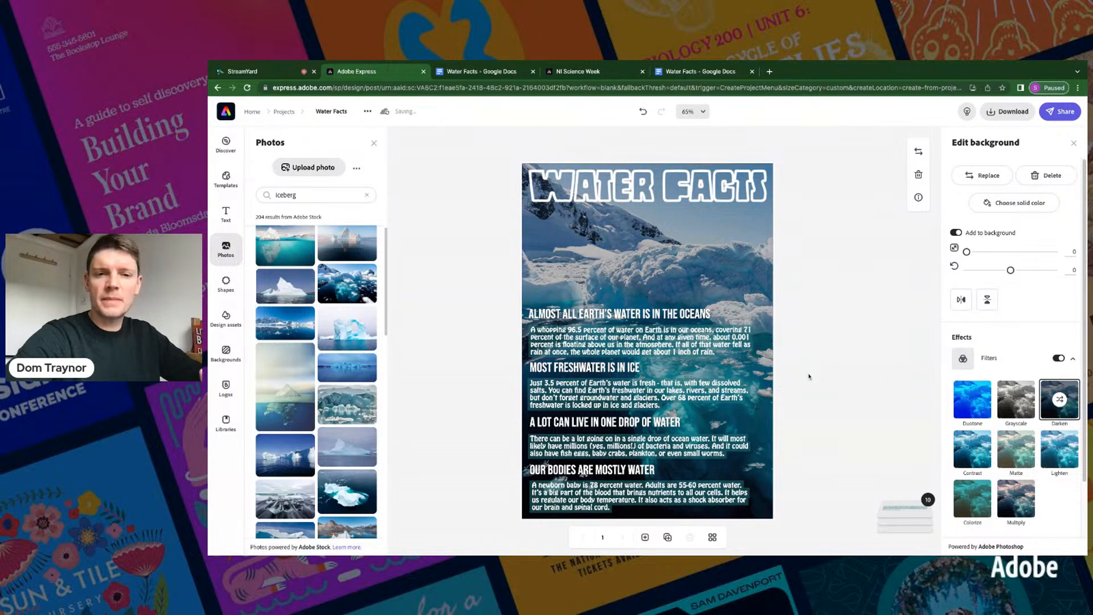
- Try variations of the Multiply and Matte filters on the background before going back to the Darken filter
{"action": "left_click", "coordinate": [1016, 499]}
{"action": "left_click", "coordinate": [1017, 501]}
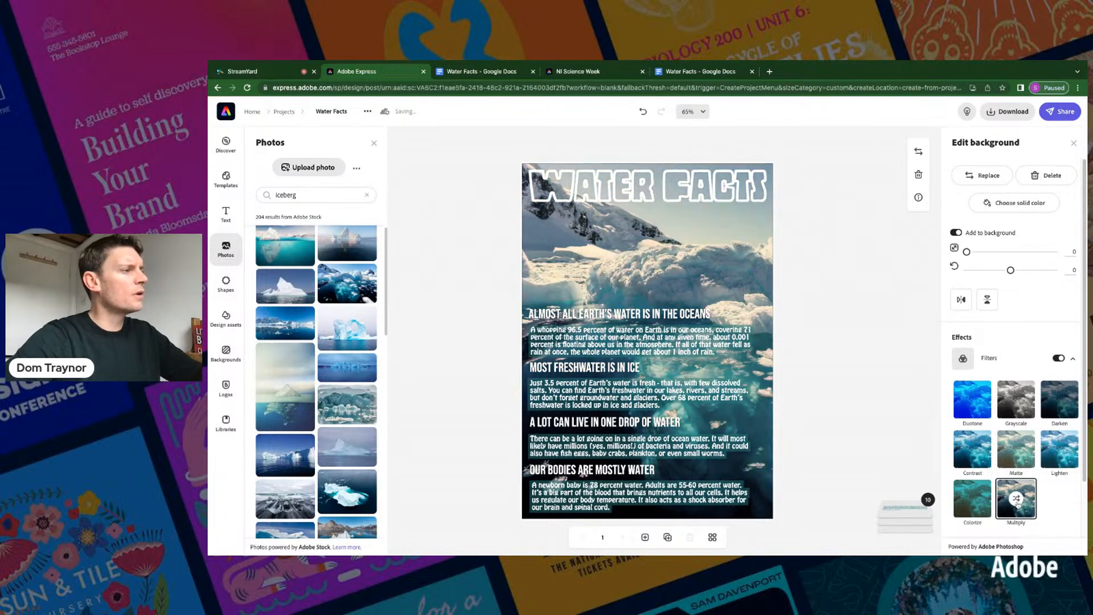
{"action": "left_click", "coordinate": [1017, 501]}
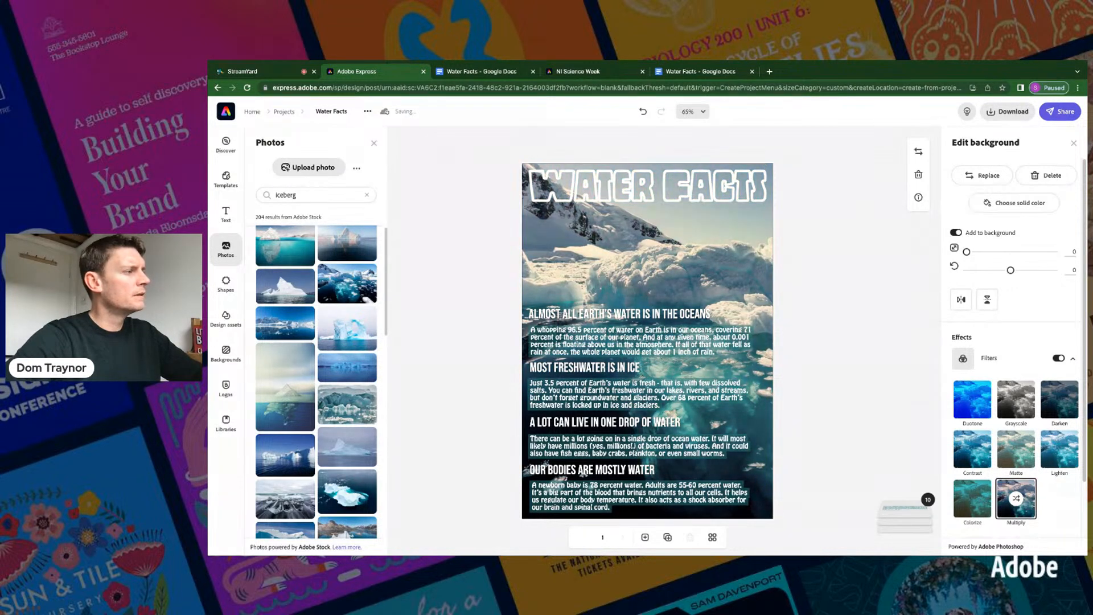
{"action": "left_click", "coordinate": [1017, 451]}
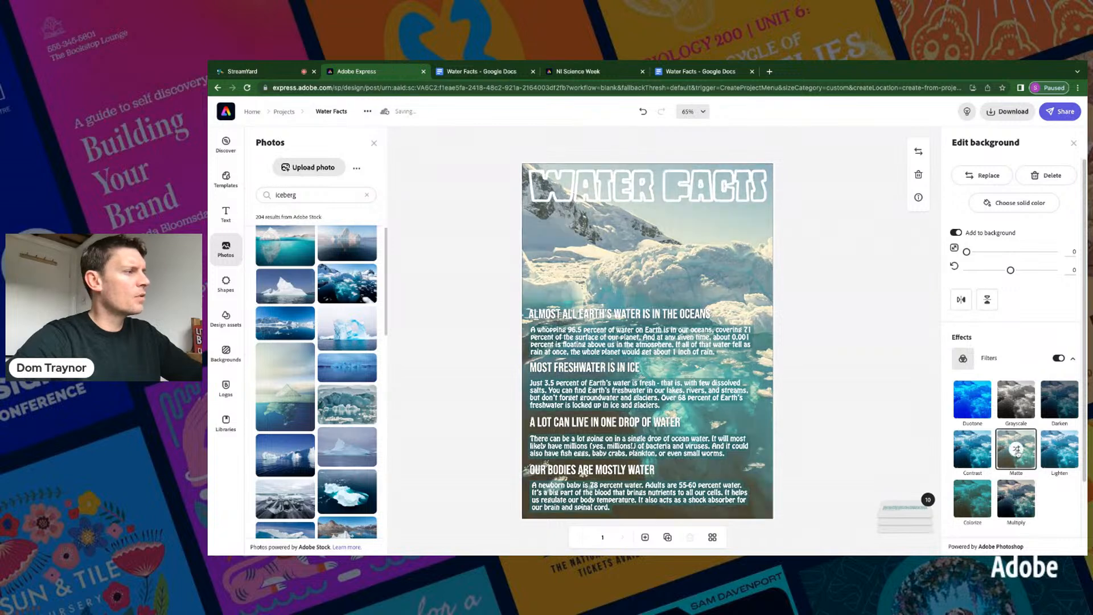
{"action": "left_click", "coordinate": [1017, 450]}
{"action": "left_click", "coordinate": [1017, 449]}
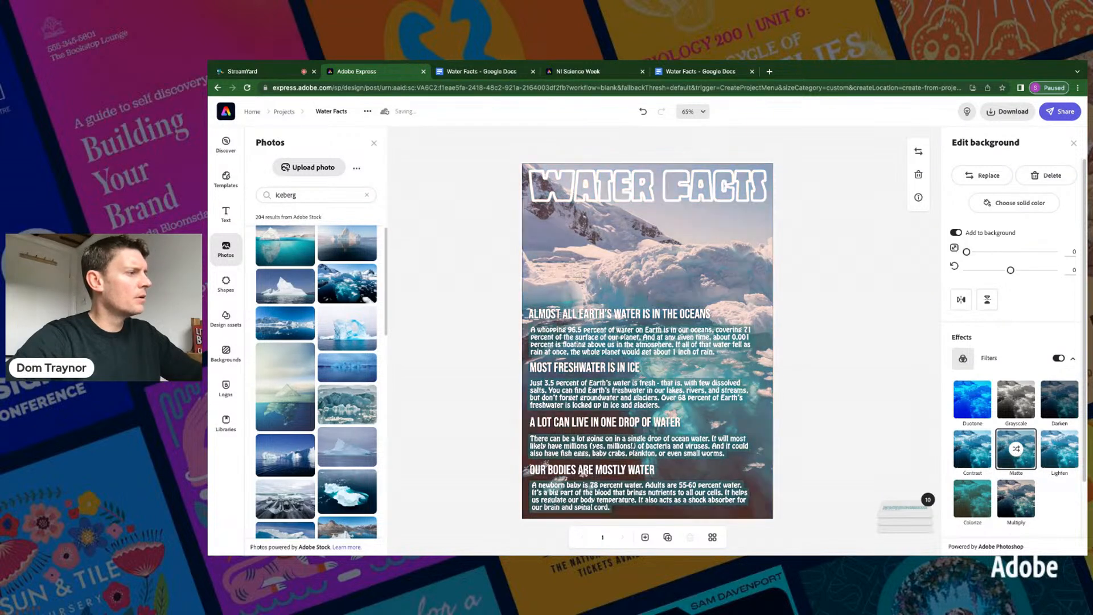
{"action": "left_click", "coordinate": [1060, 400]}
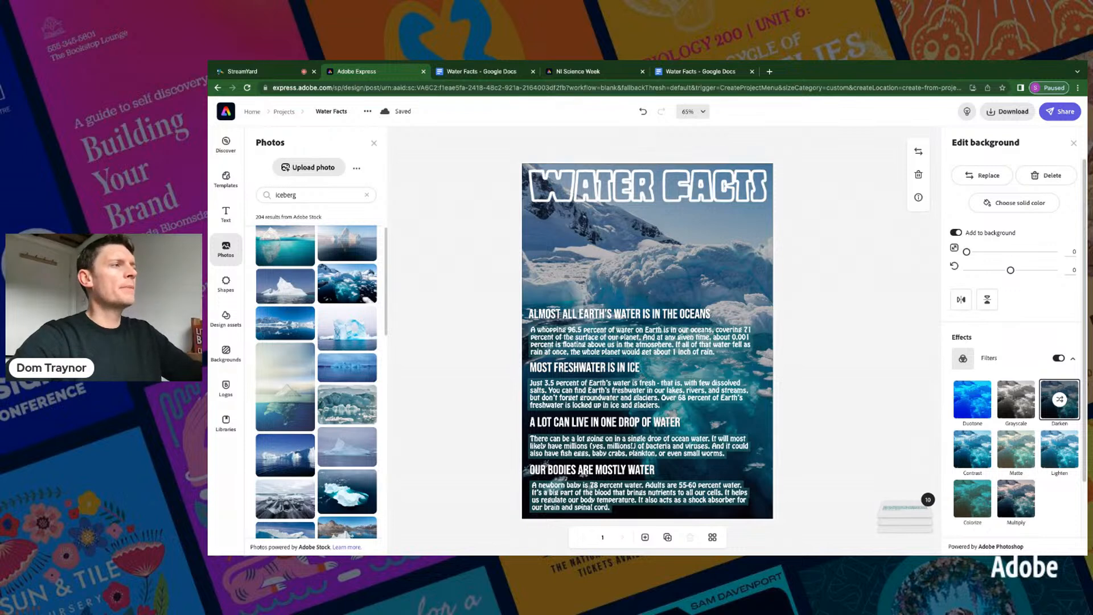
{"action": "left_click", "coordinate": [885, 351]}
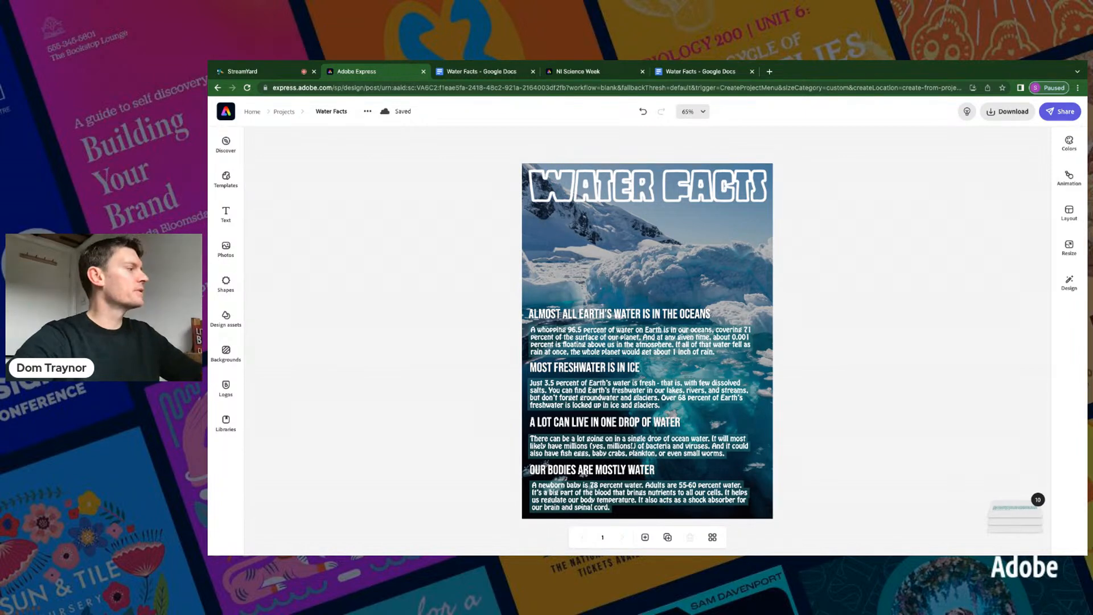
- Search the photos for "polar bear" and add the one of a bear walking on brown ground to the page
{"action": "left_click", "coordinate": [225, 249]}
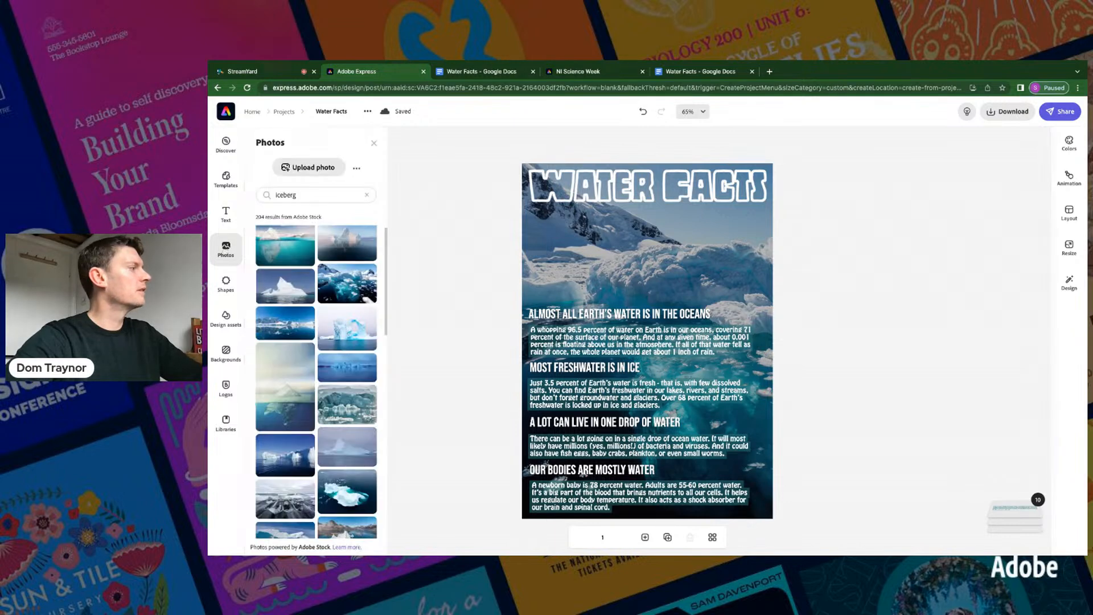
{"action": "double_click", "coordinate": [290, 195]}
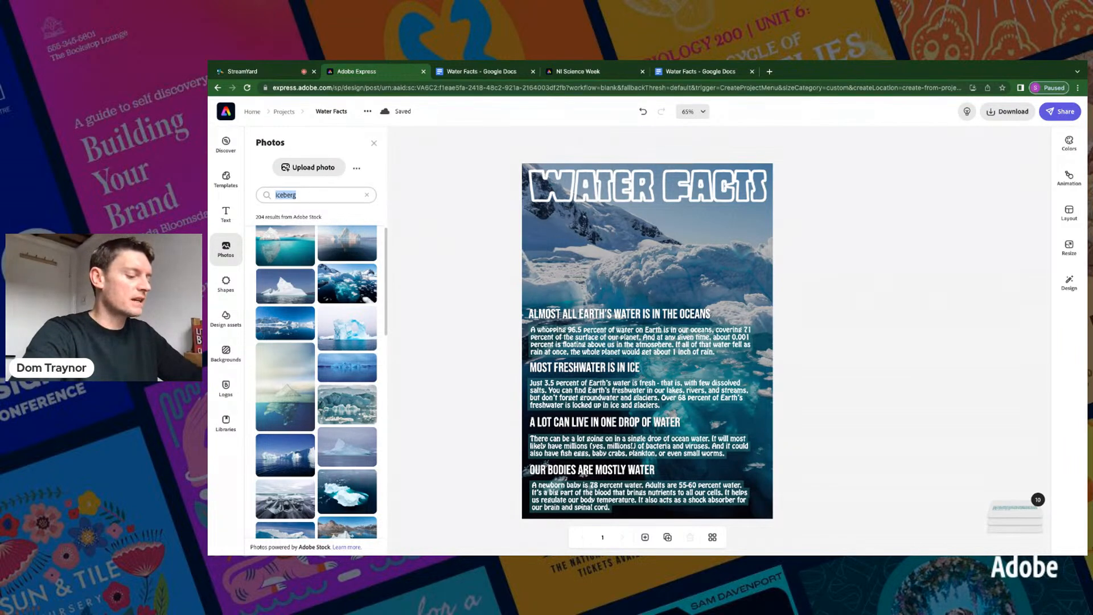
{"action": "type", "text": "pola"}
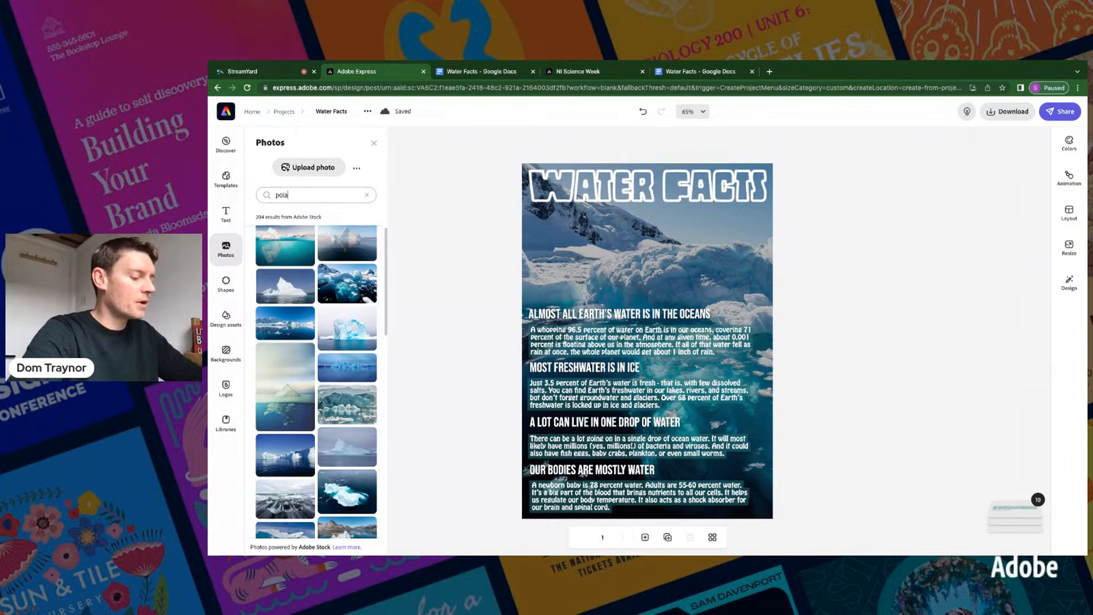
{"action": "type", "text": "r bear"}
{"action": "key", "text": "Return"}
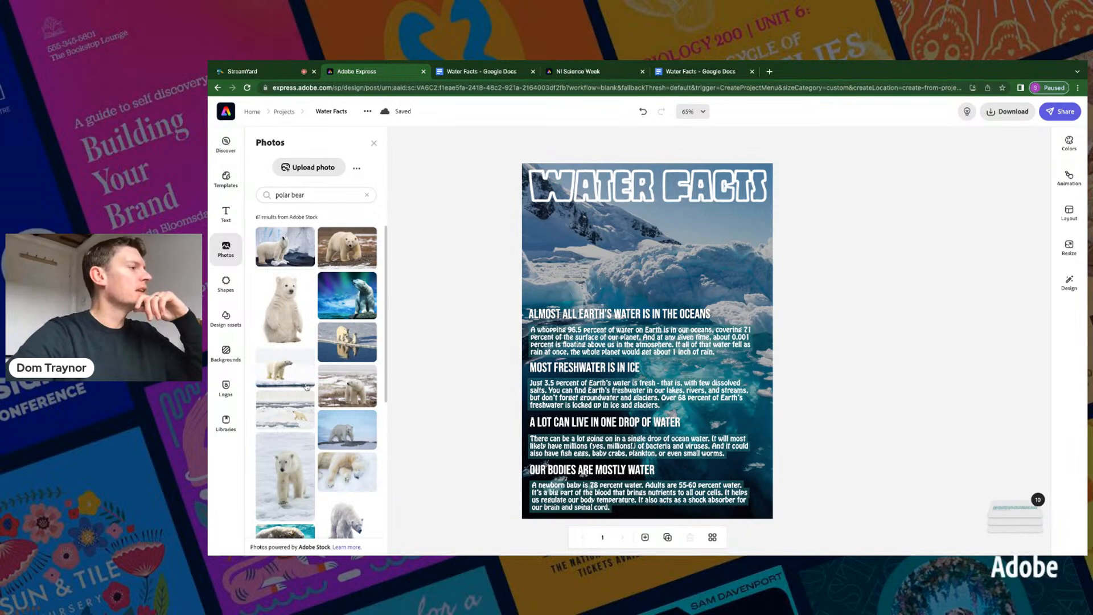
{"action": "left_click", "coordinate": [344, 252]}
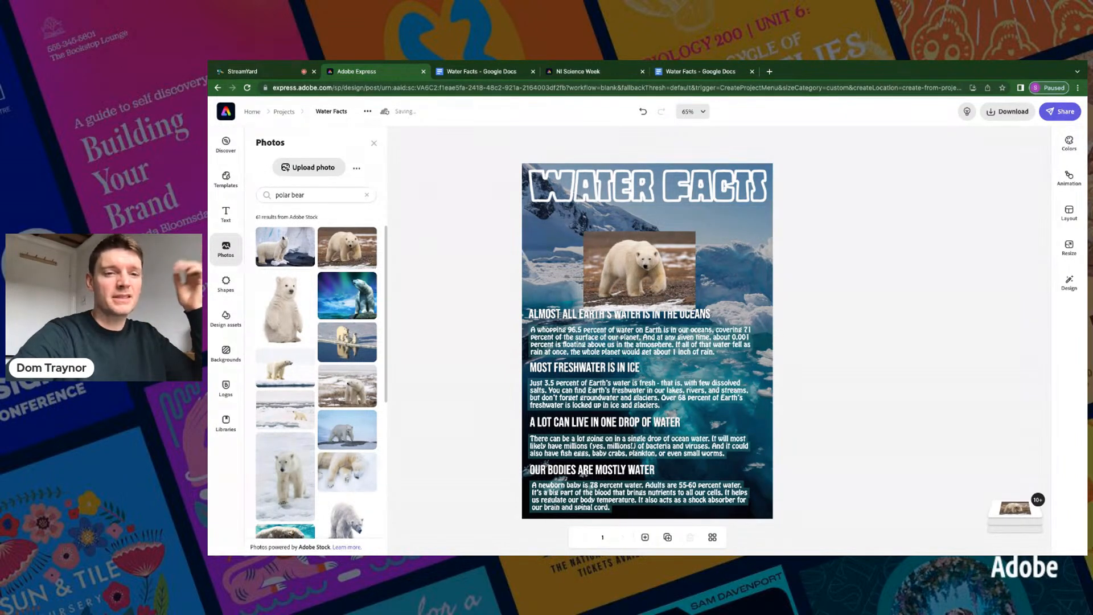
- Remove the background of the walking polar bear photo, shrink the cutout to a tiny figure and place it on the snow near the page's left edge
{"action": "left_click", "coordinate": [636, 269]}
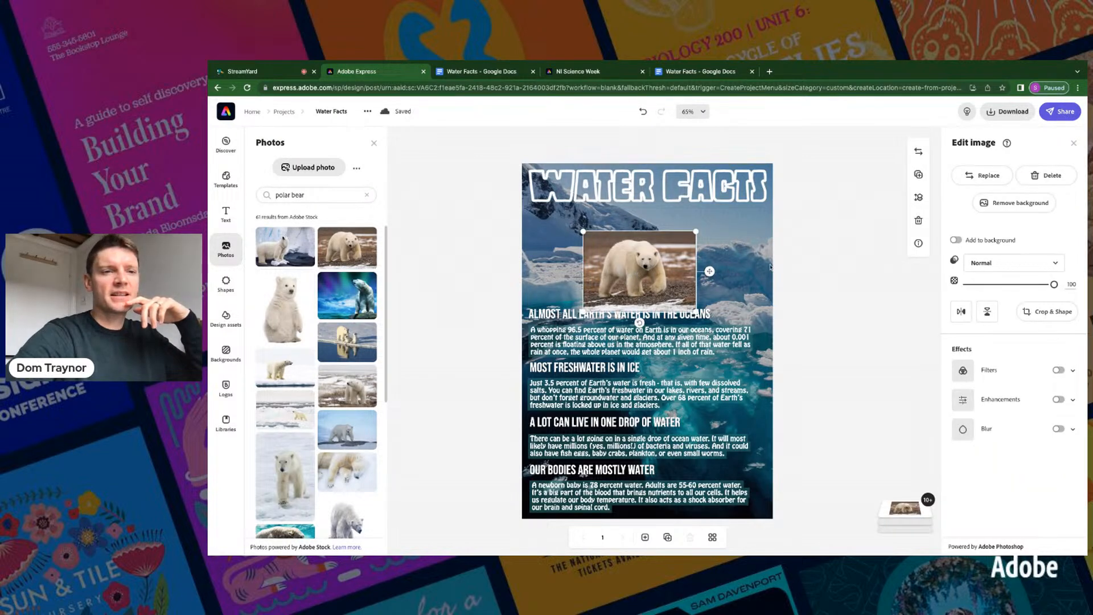
{"action": "left_click", "coordinate": [1021, 204]}
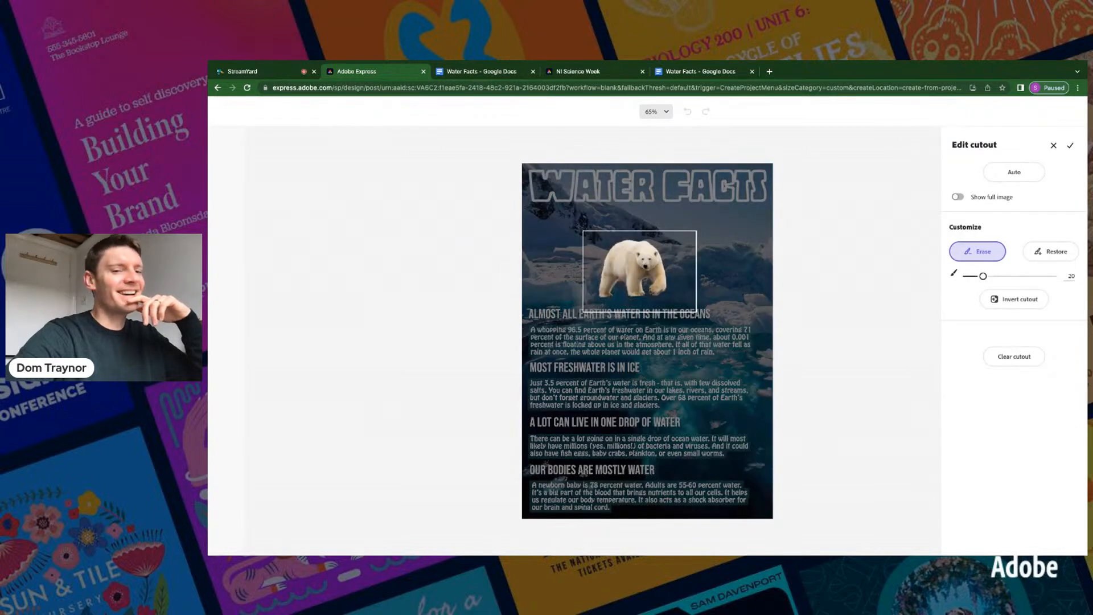
{"action": "left_click", "coordinate": [1072, 148]}
{"action": "left_click_drag", "start_coordinate": [670, 298], "coordinate": [580, 258]}
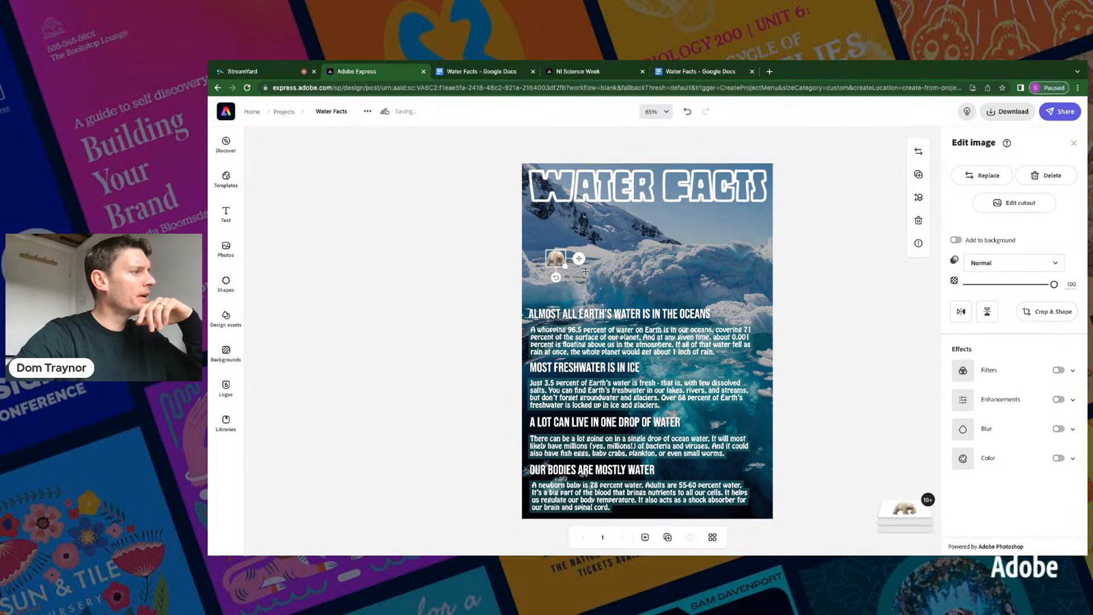
- Apply a moderate variation of the Darken filter to the small polar bear and tilt it slightly counterclockwise
{"action": "left_click", "coordinate": [1073, 371]}
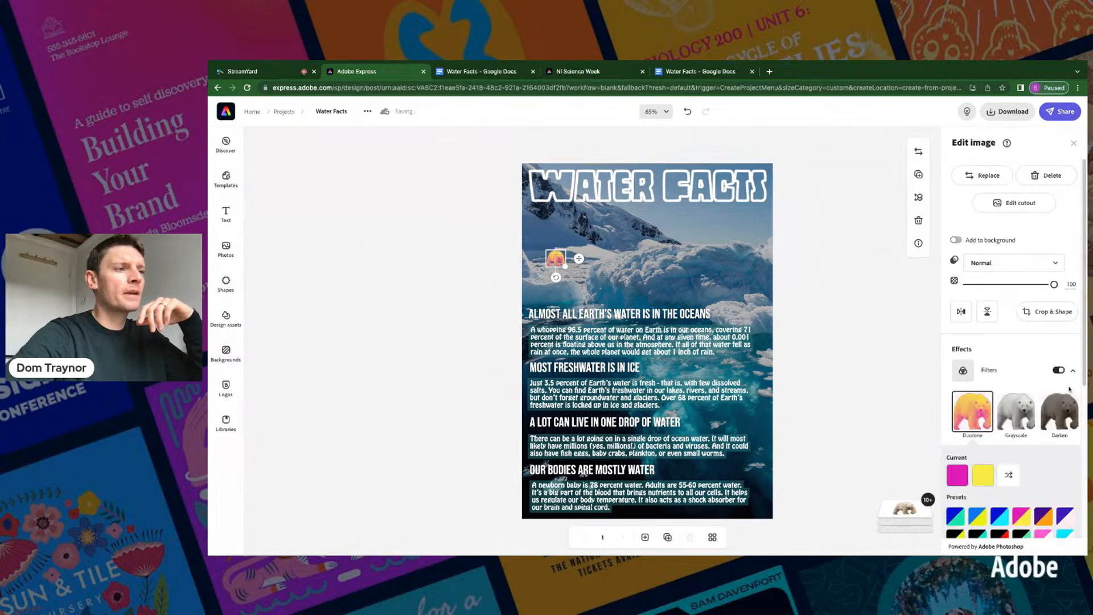
{"action": "left_click", "coordinate": [1054, 417]}
{"action": "left_click", "coordinate": [1054, 417]}
{"action": "left_click", "coordinate": [1055, 418]}
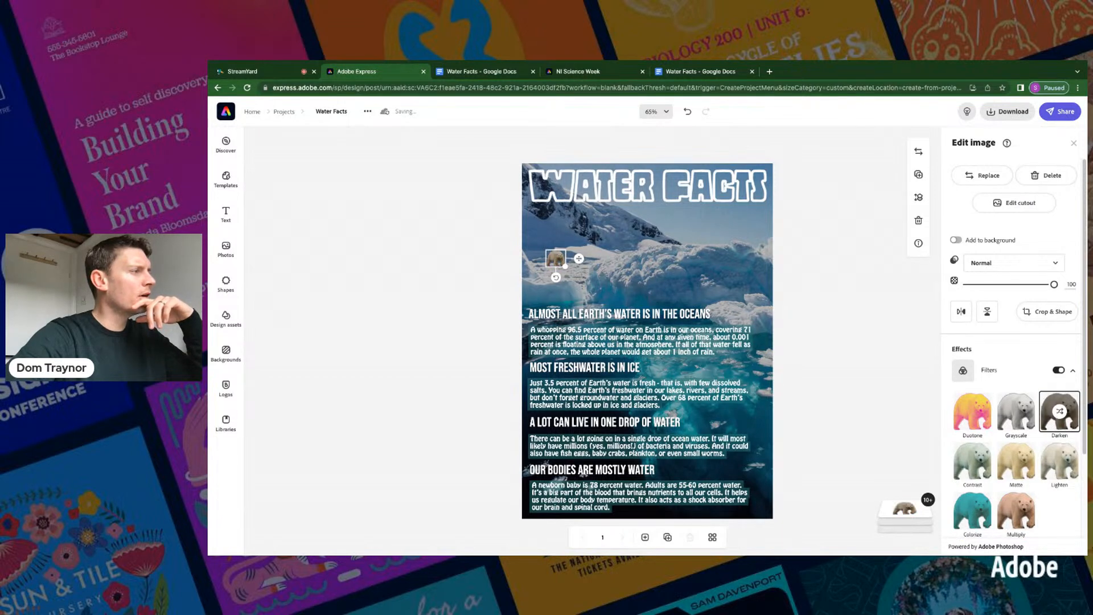
{"action": "left_click", "coordinate": [828, 333]}
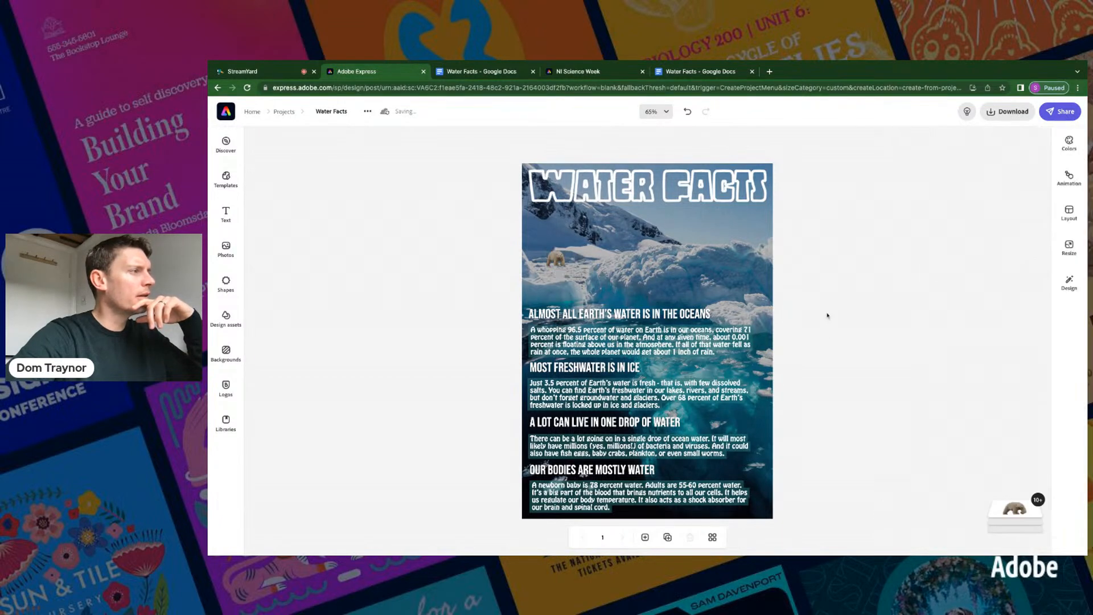
{"action": "left_click", "coordinate": [555, 260]}
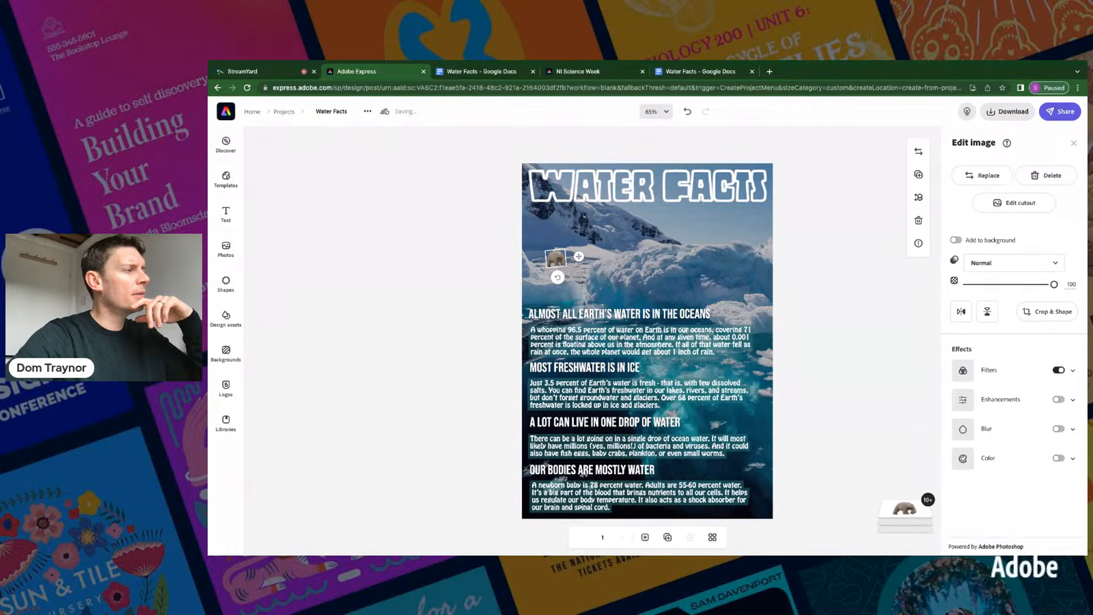
{"action": "left_click", "coordinate": [871, 242]}
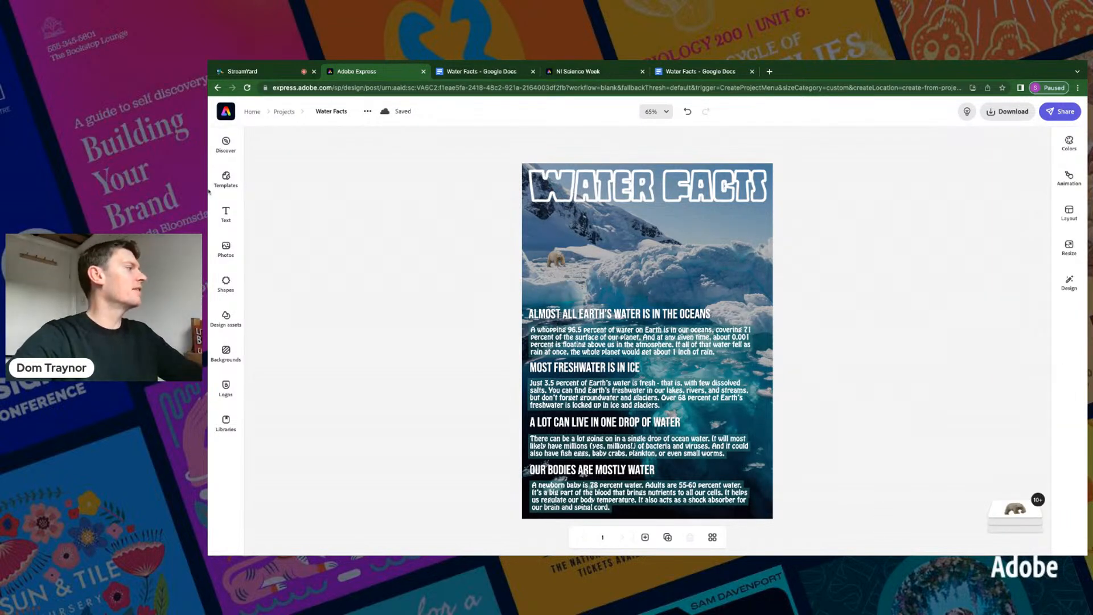
- Add the photo of a polar bear sitting under the northern lights and remove its background
{"action": "left_click", "coordinate": [224, 251]}
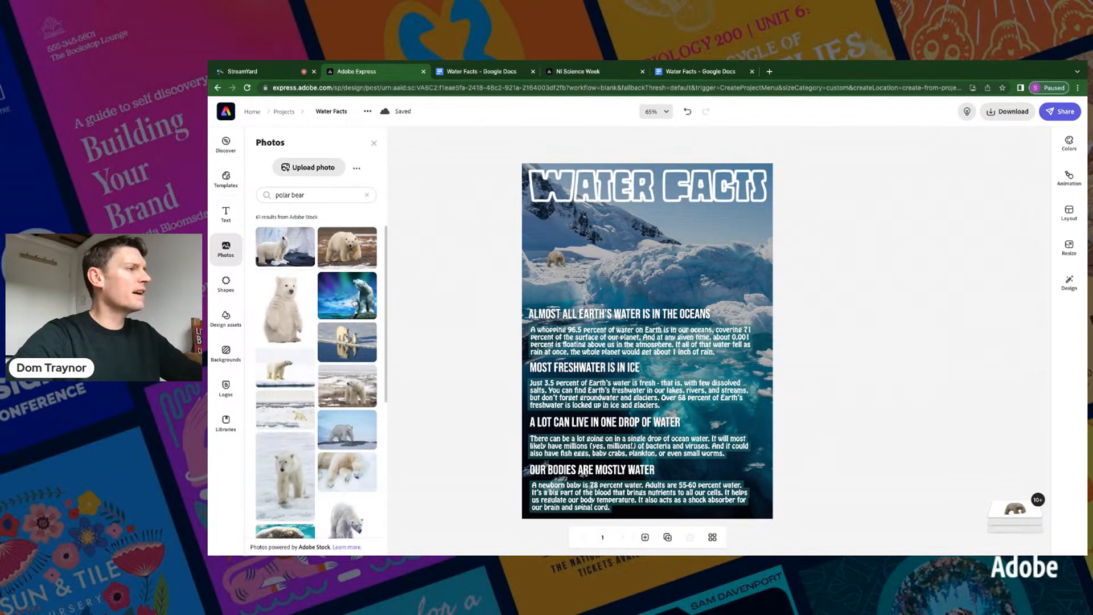
{"action": "left_click", "coordinate": [354, 302]}
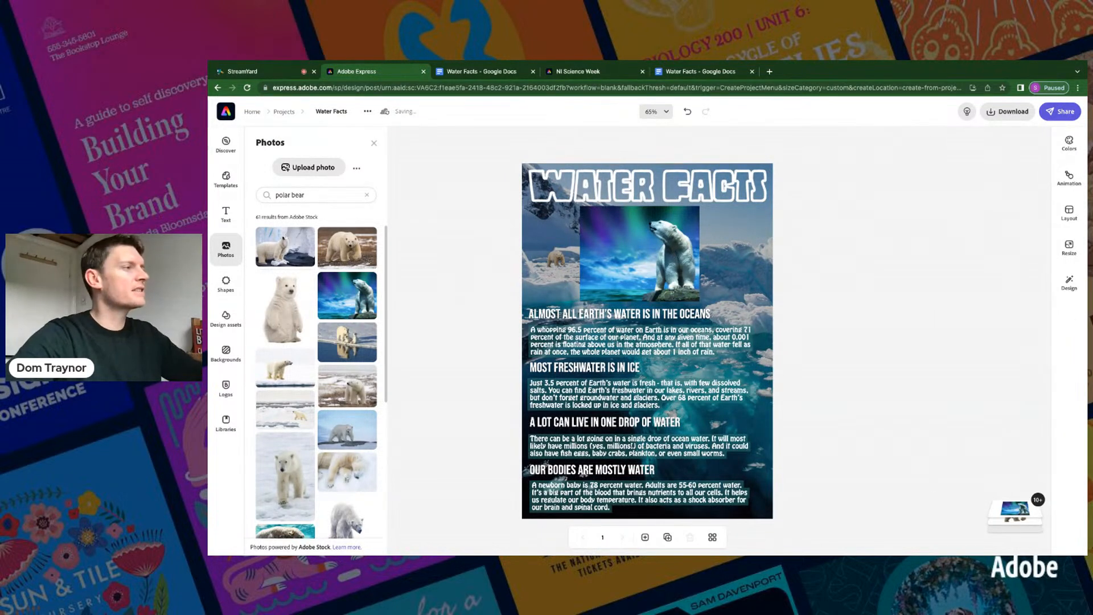
{"action": "left_click", "coordinate": [639, 254]}
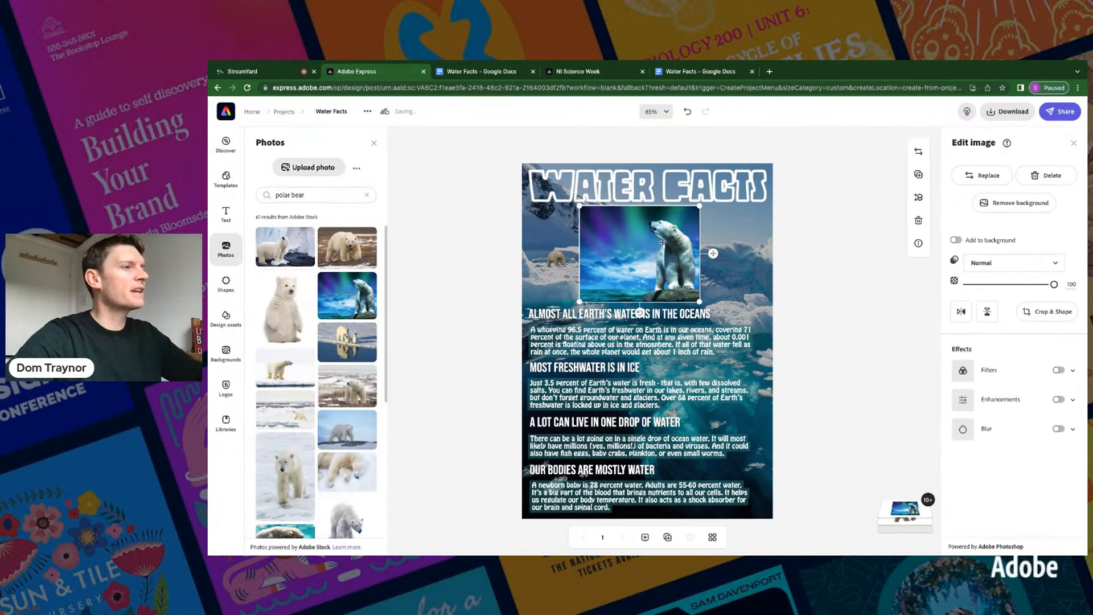
{"action": "left_click", "coordinate": [1017, 203]}
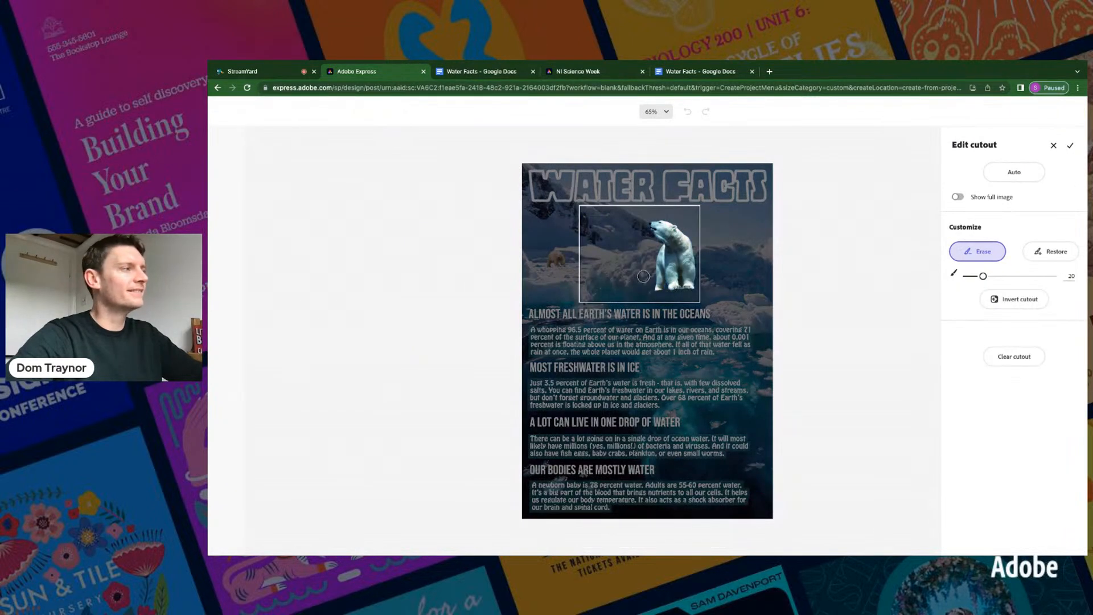
{"action": "left_click", "coordinate": [1070, 146]}
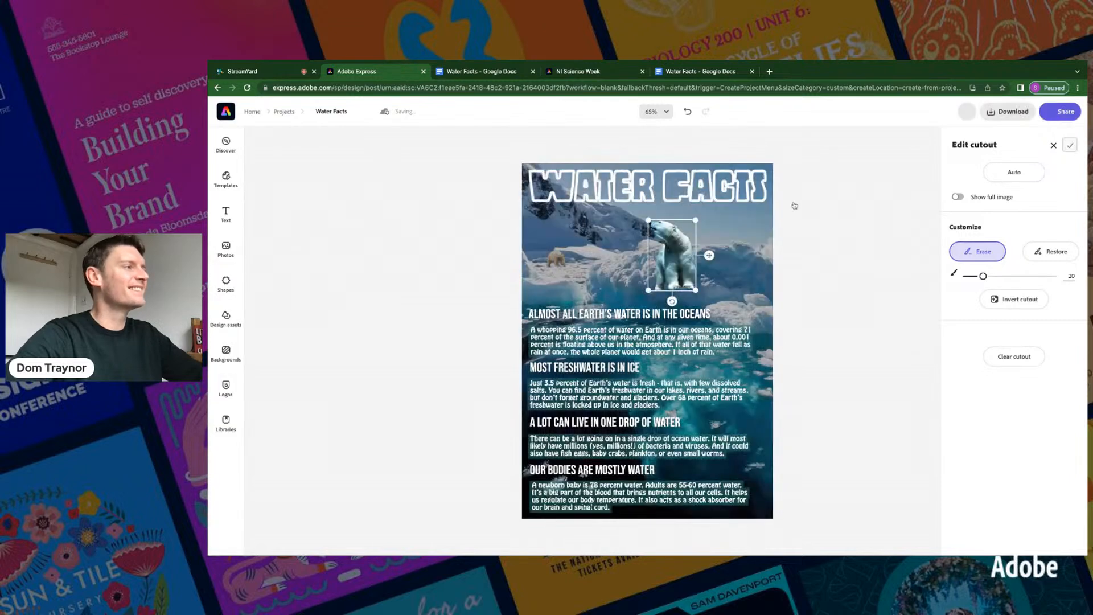
- Resize the sitting polar bear cutout slightly smaller and place it on the ice just above the right end of the first heading
{"action": "left_click_drag", "start_coordinate": [649, 220], "coordinate": [664, 244]}
{"action": "left_click_drag", "start_coordinate": [681, 305], "coordinate": [726, 328]}
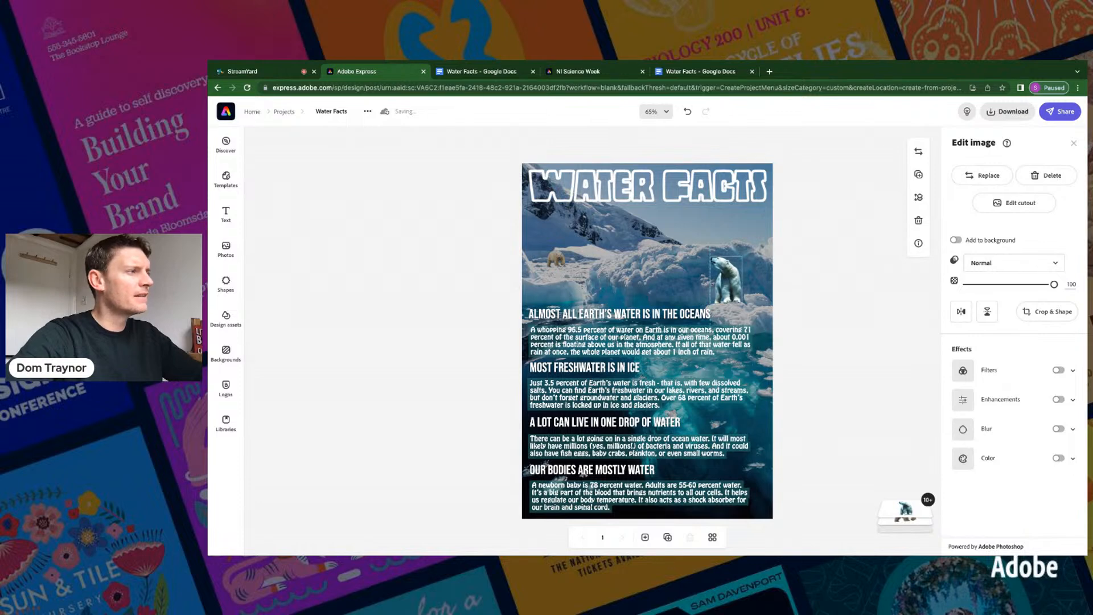
{"action": "left_click_drag", "start_coordinate": [713, 261], "coordinate": [707, 252]}
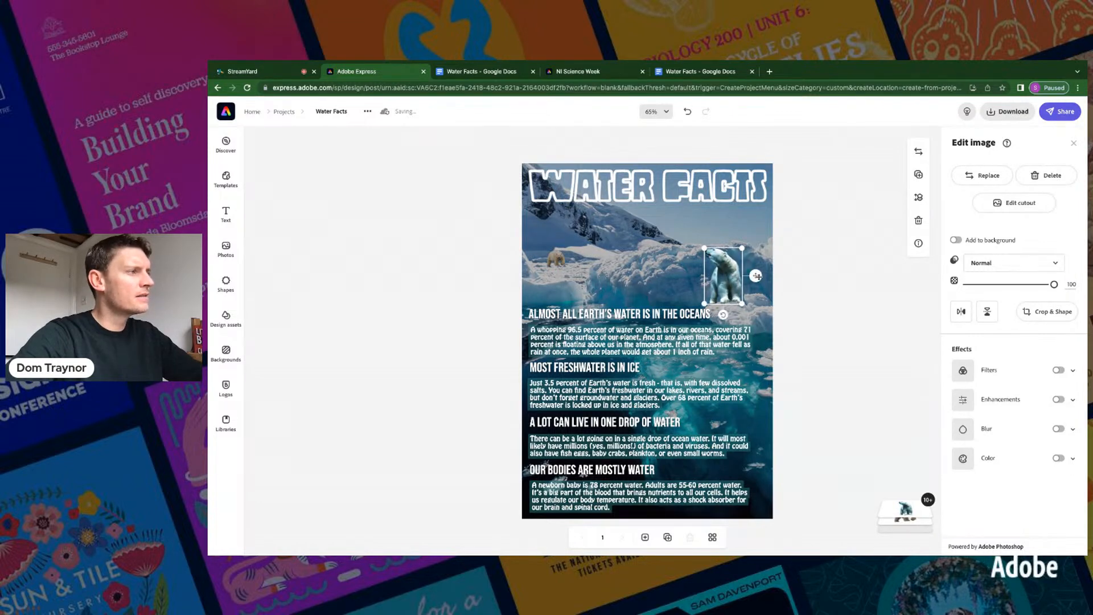
- Nudge the sitting polar bear cutout slightly upward on the ice and deselect it
{"action": "key", "text": "Down"}
{"action": "key", "text": "Up"}
{"action": "key", "text": "Up"}
{"action": "key", "text": "Up"}
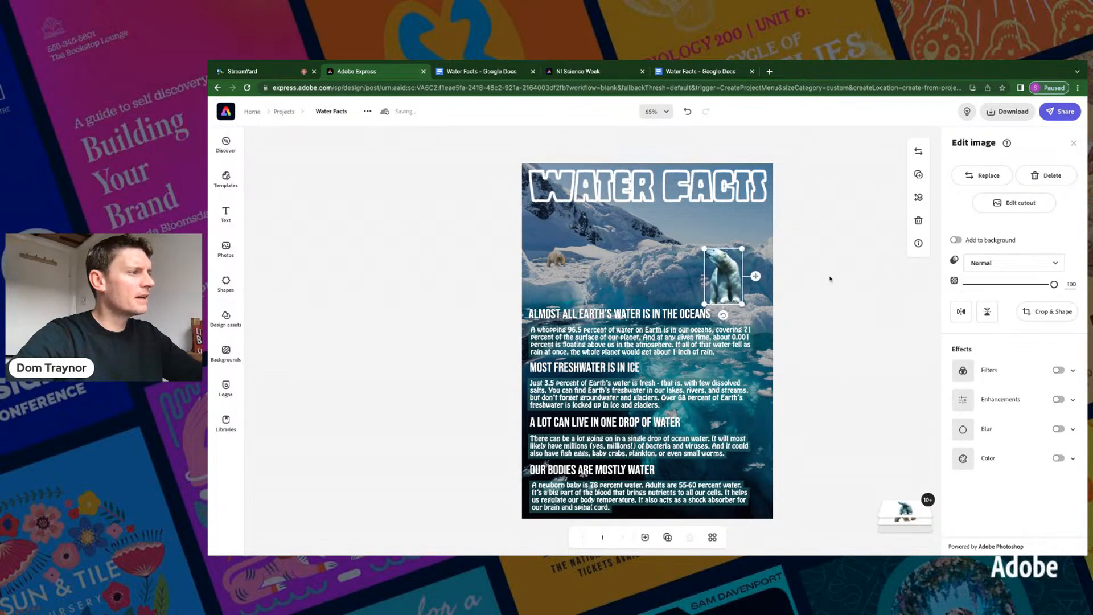
{"action": "left_click", "coordinate": [830, 279]}
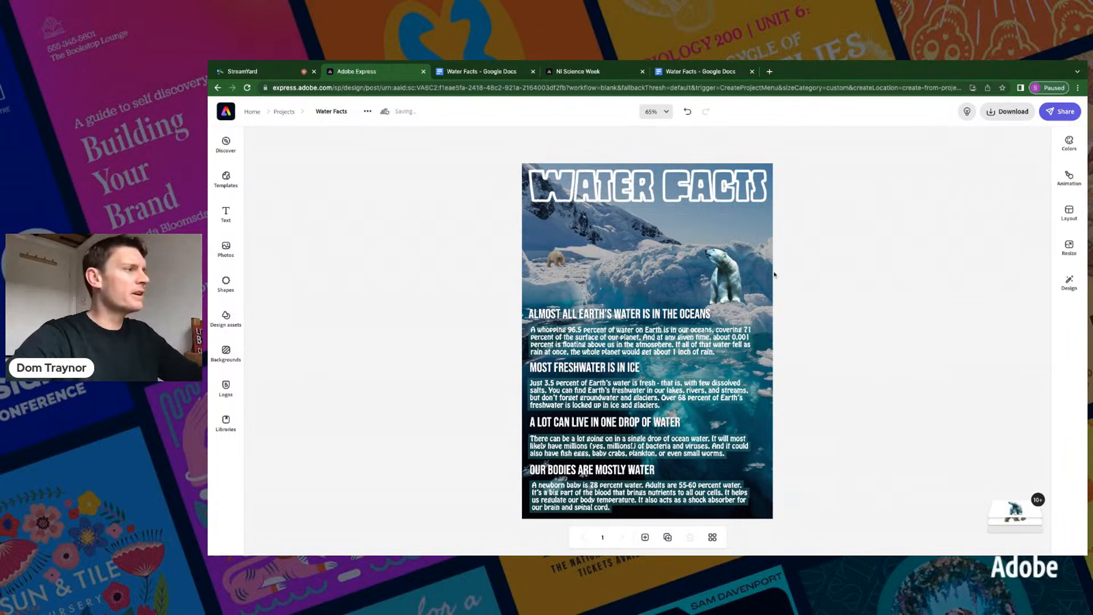
- Apply the Darken filter to the sitting polar bear, cycling its variations to a subtle bluish one that blends with the ice
{"action": "left_click", "coordinate": [729, 270]}
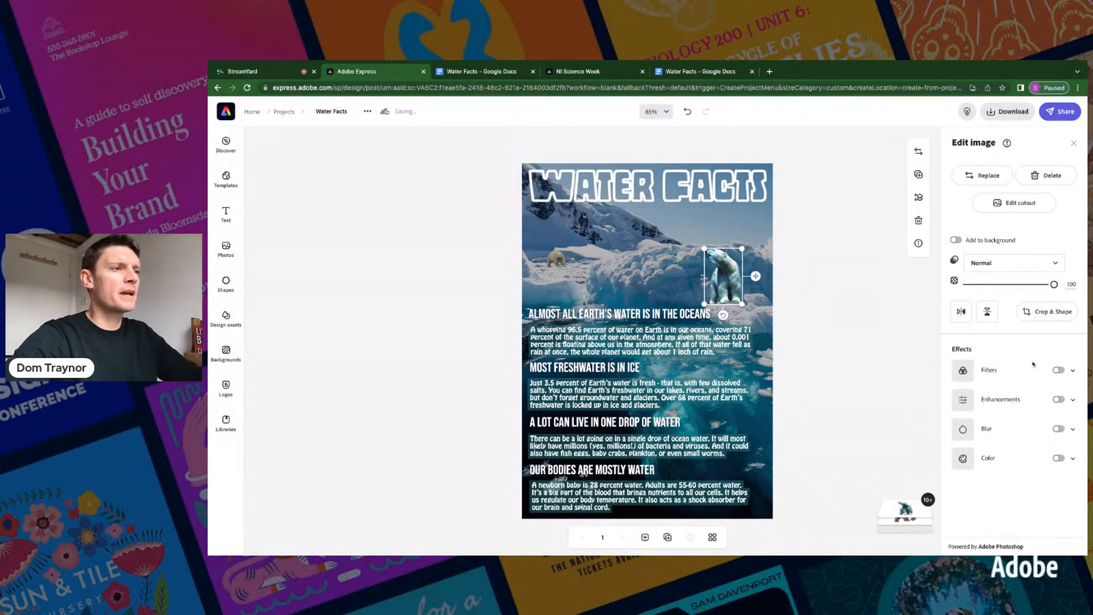
{"action": "left_click", "coordinate": [1057, 371]}
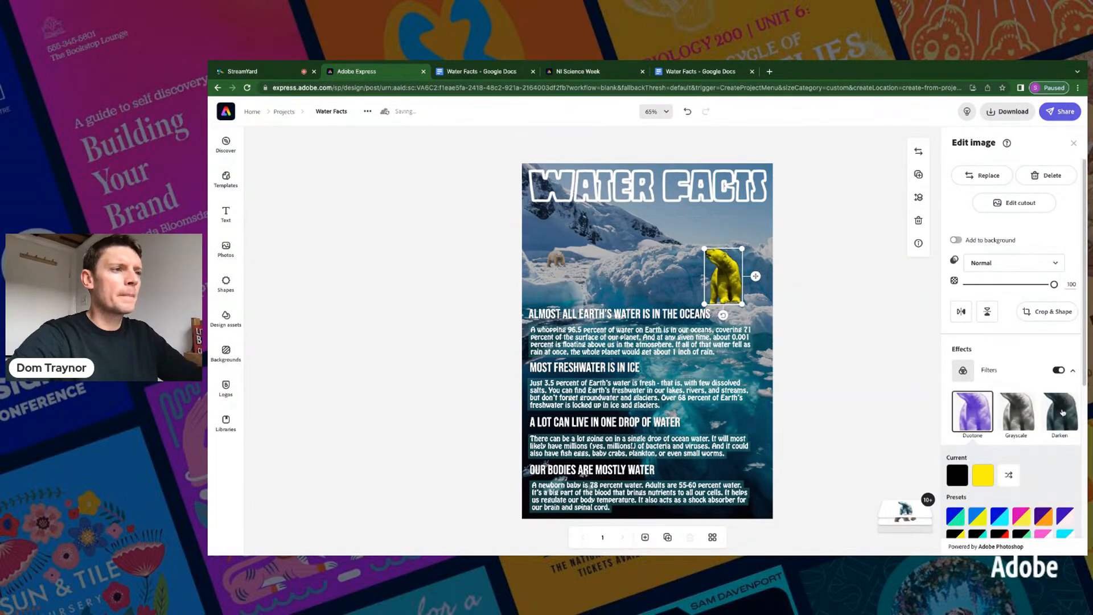
{"action": "left_click", "coordinate": [1060, 412]}
{"action": "left_click", "coordinate": [1060, 412]}
{"action": "left_click", "coordinate": [1060, 412]}
{"action": "left_click", "coordinate": [1061, 412]}
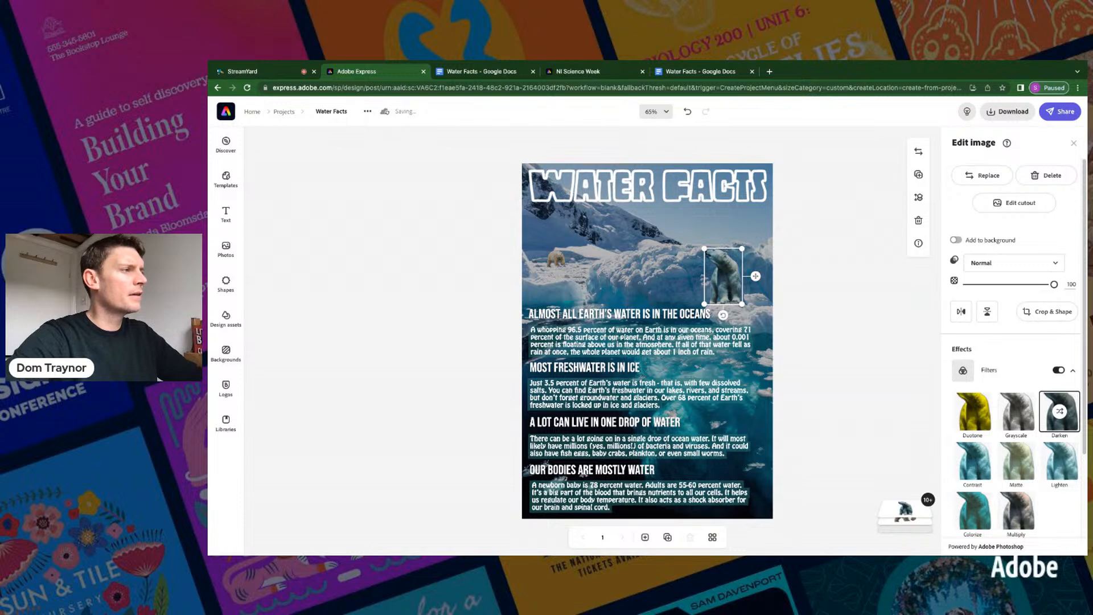
{"action": "left_click", "coordinate": [1060, 411]}
{"action": "left_click", "coordinate": [1060, 411]}
{"action": "left_click", "coordinate": [1061, 412]}
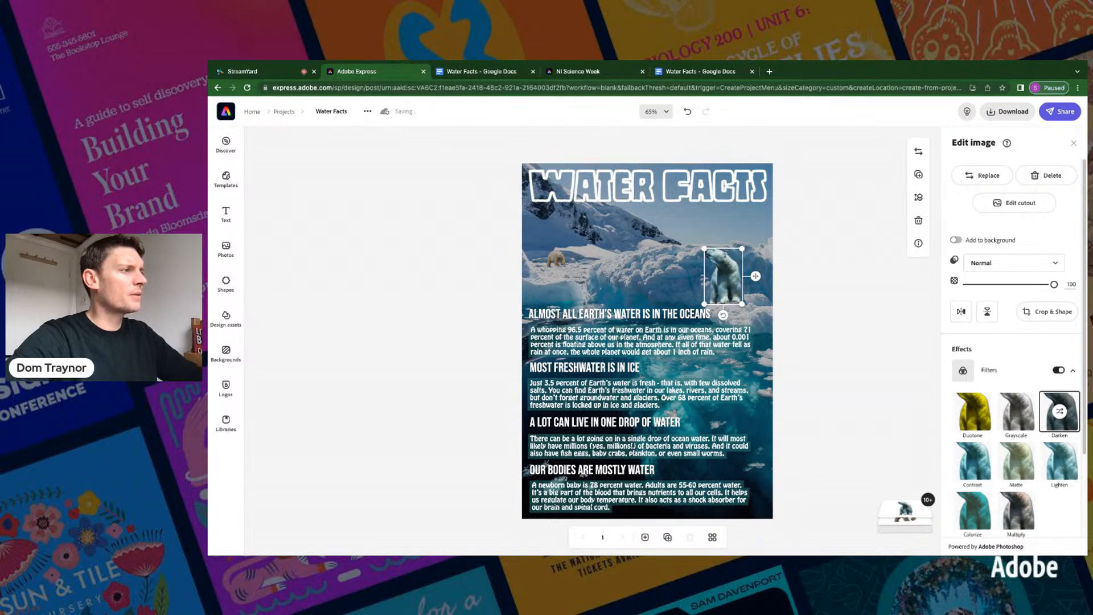
{"action": "left_click", "coordinate": [893, 345]}
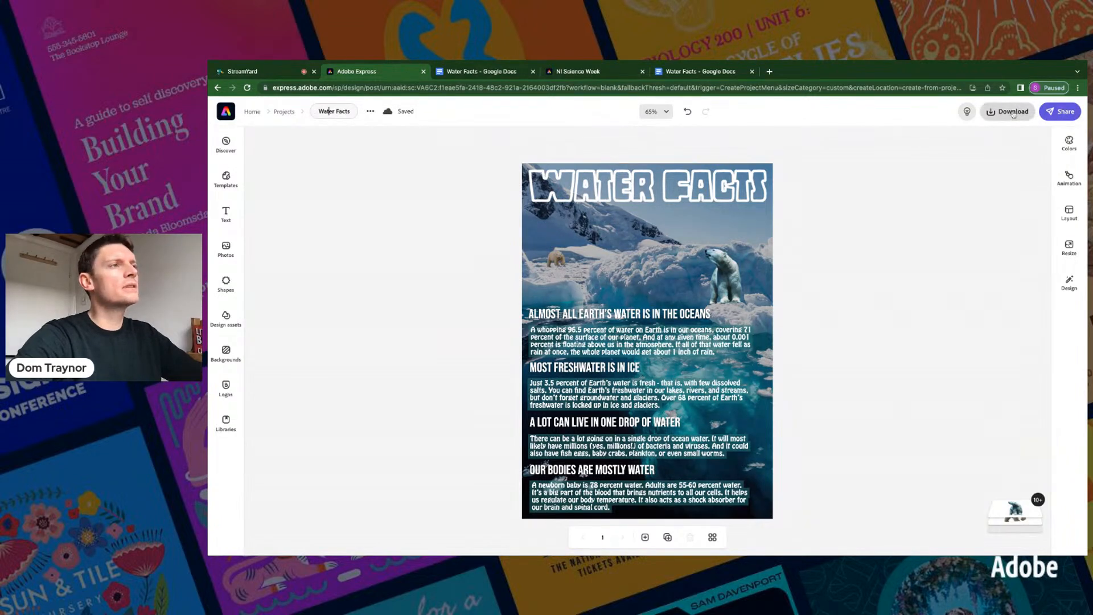
- Download the finished Water Facts infographic as a PNG file
{"action": "left_click", "coordinate": [1008, 111]}
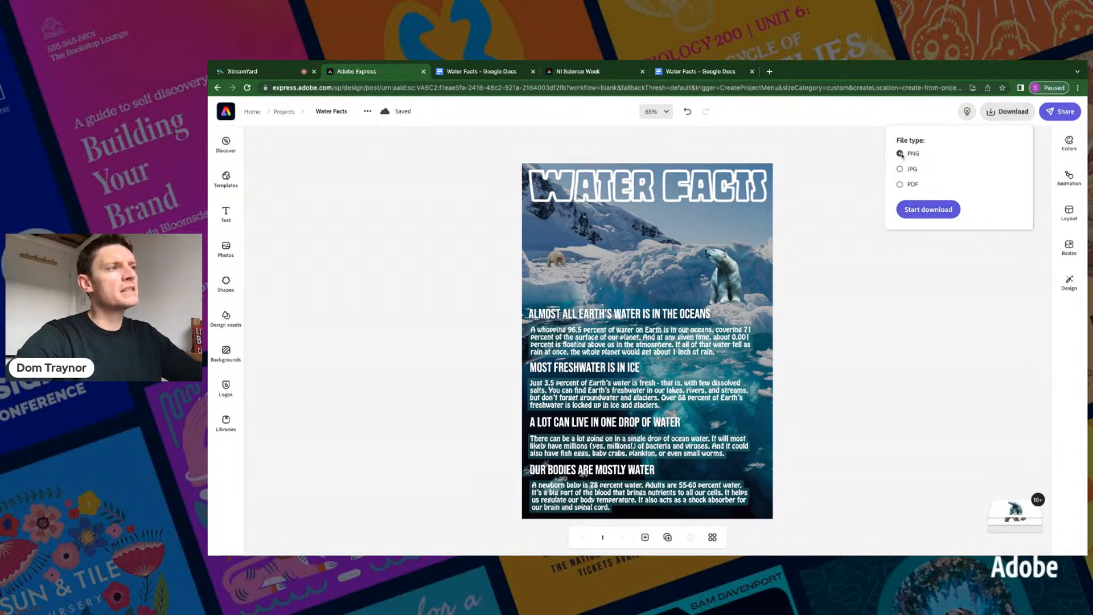
{"action": "left_click", "coordinate": [925, 209]}
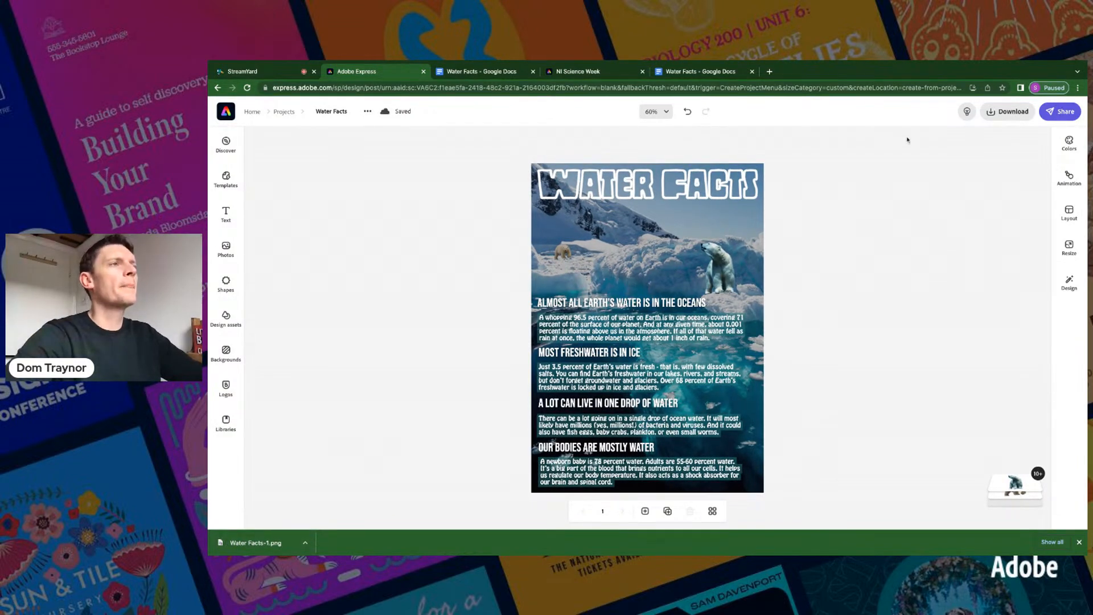
- Publish the infographic as a shareable link and copy the generated address
{"action": "left_click", "coordinate": [1055, 112]}
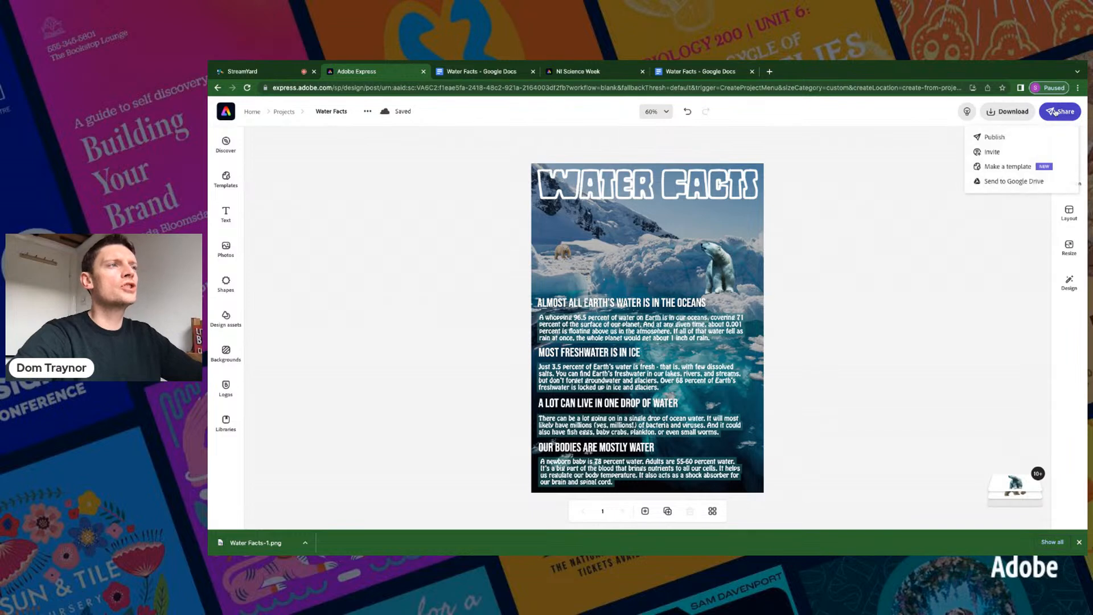
{"action": "left_click", "coordinate": [989, 140]}
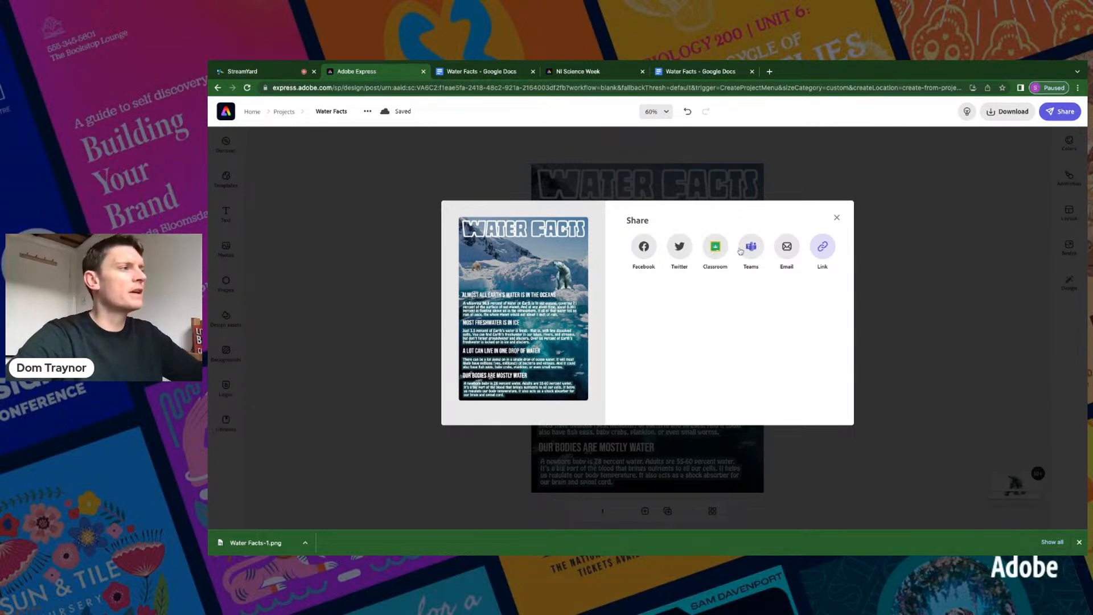
{"action": "left_click", "coordinate": [824, 249]}
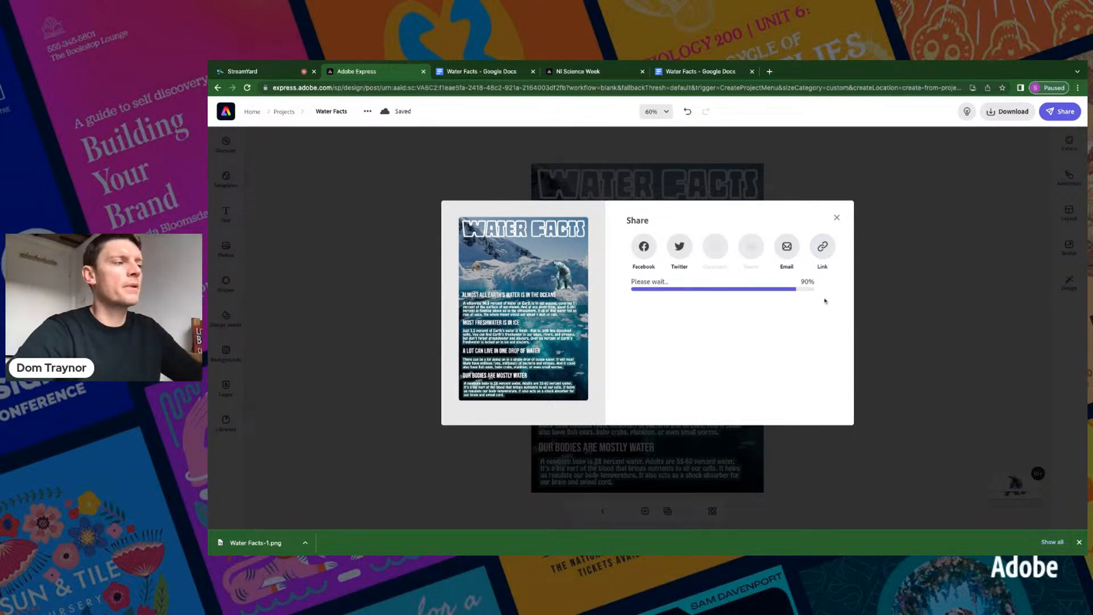
{"action": "left_click", "coordinate": [731, 291]}
{"action": "key", "text": "ctrl+c"}
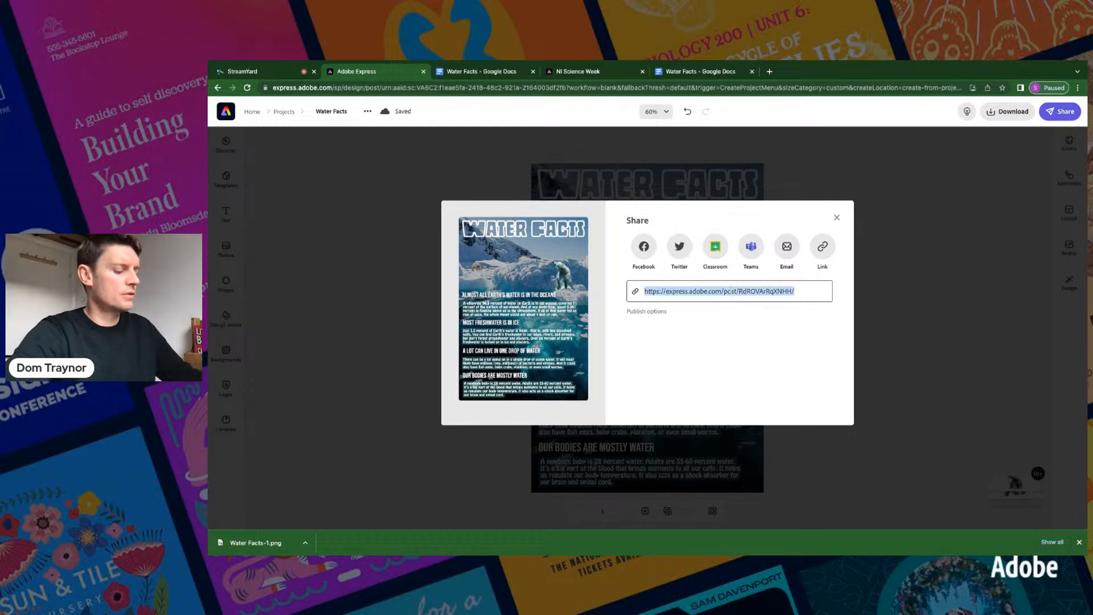
- Open the copied link in a new browser tab to view the published infographic, and dismiss the downloads bar
{"action": "left_click", "coordinate": [772, 71]}
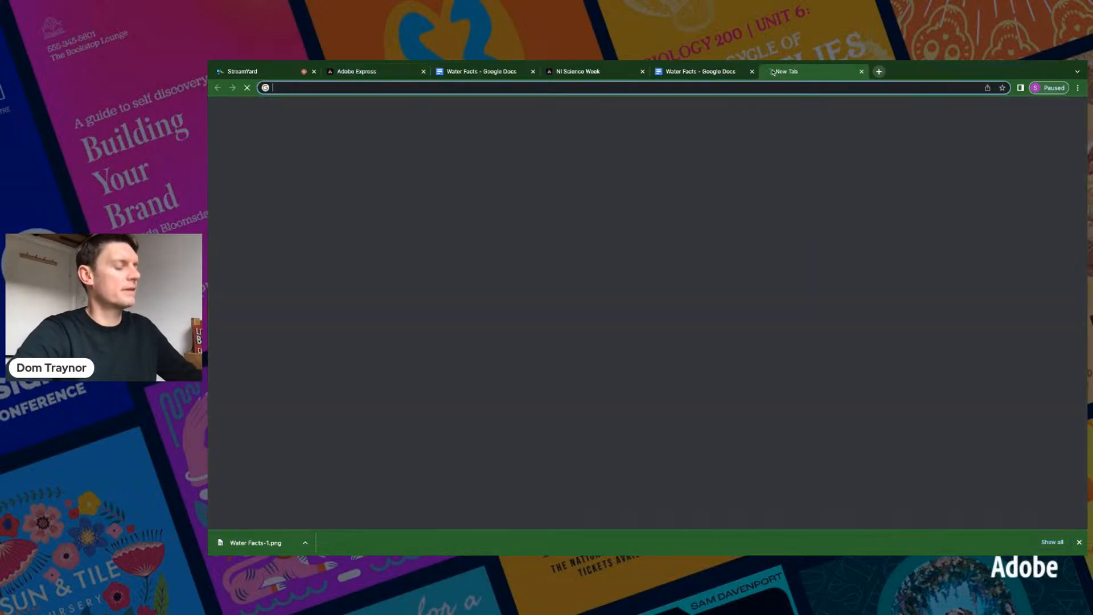
{"action": "key", "text": "ctrl+v"}
{"action": "key", "text": "Return"}
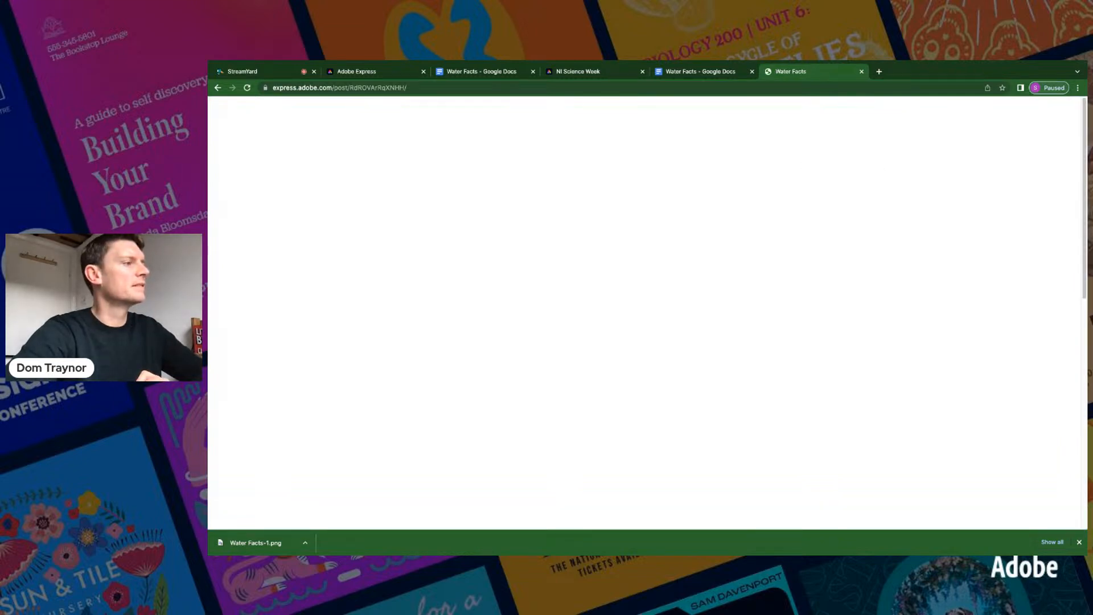
{"action": "left_click", "coordinate": [1080, 542]}
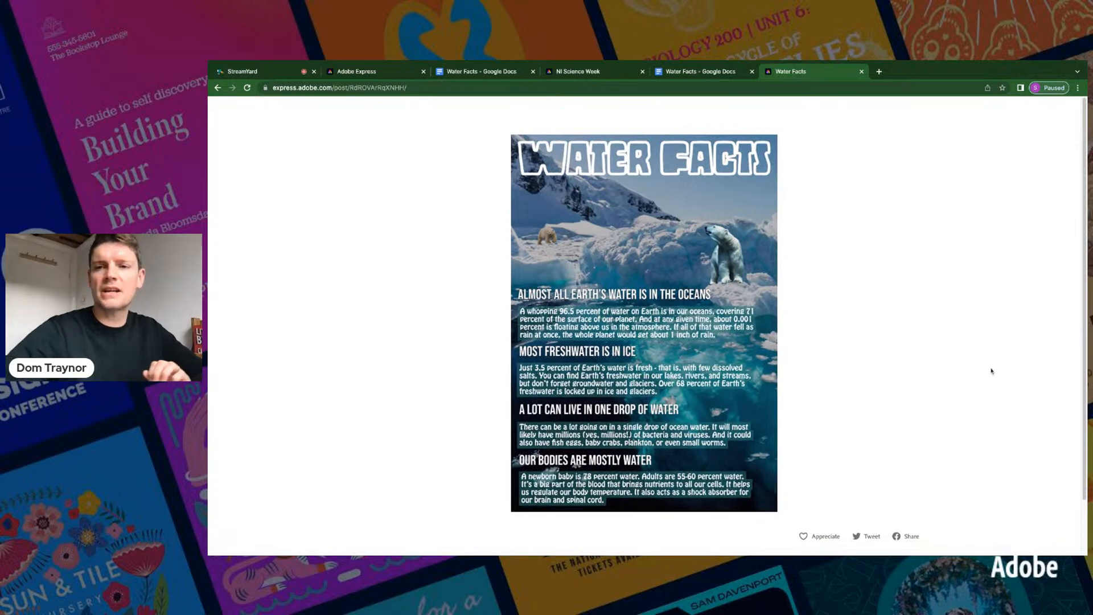
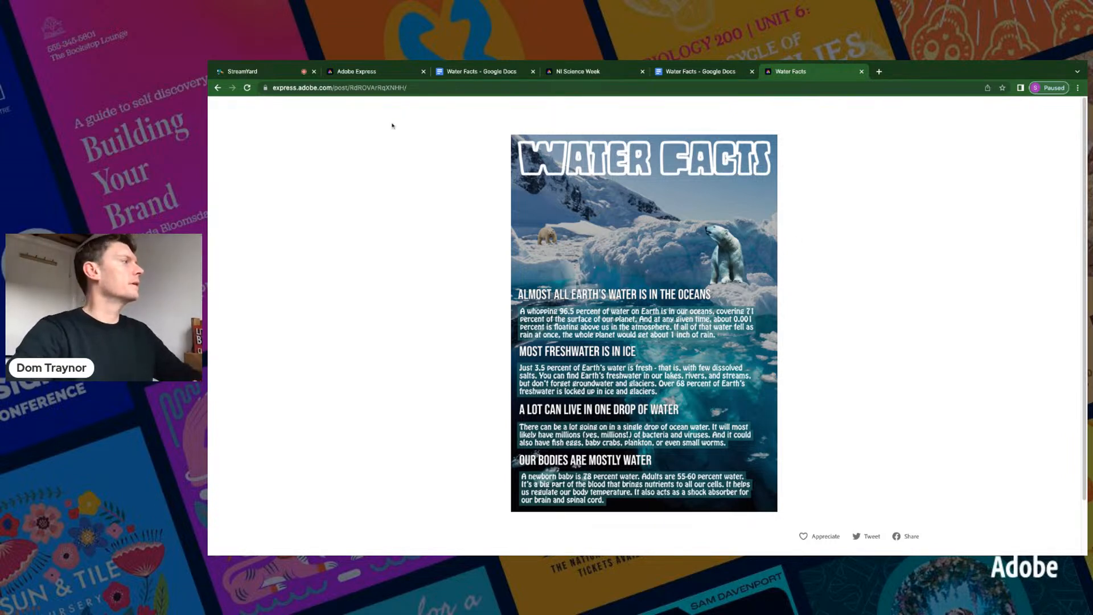
- Return to the Adobe Express home page and create a new blank custom-size graphic in the A4 print size
{"action": "left_click", "coordinate": [273, 75]}
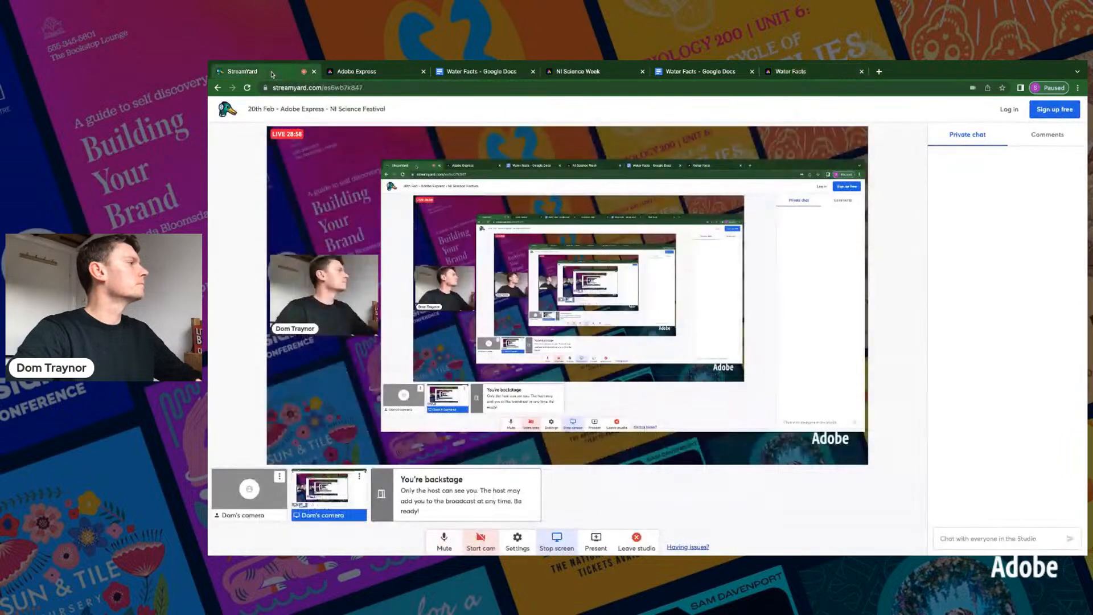
{"action": "left_click", "coordinate": [344, 73]}
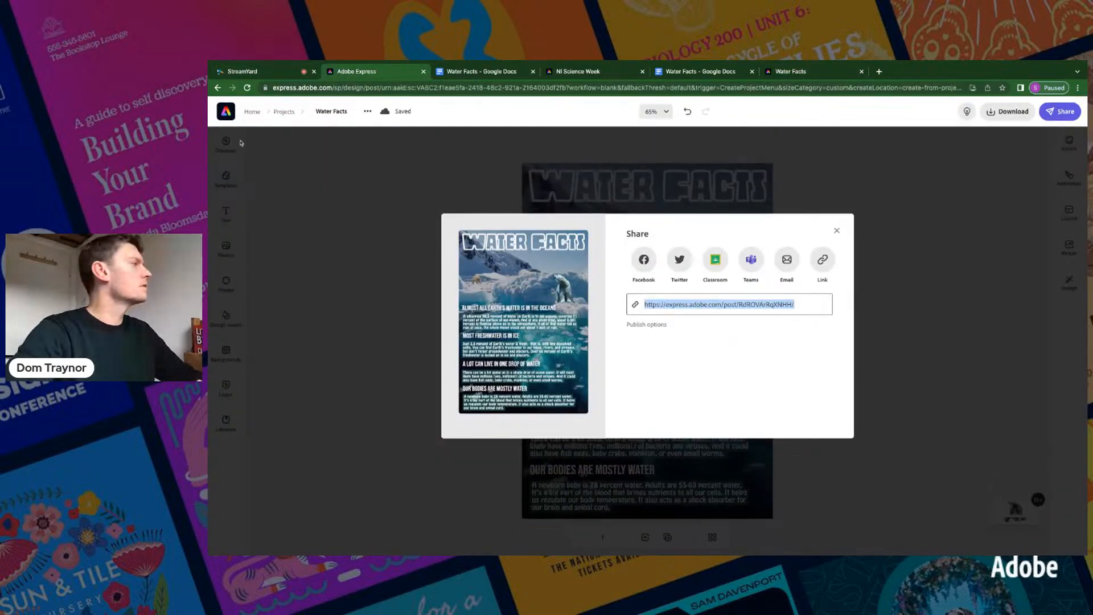
{"action": "left_click", "coordinate": [226, 114]}
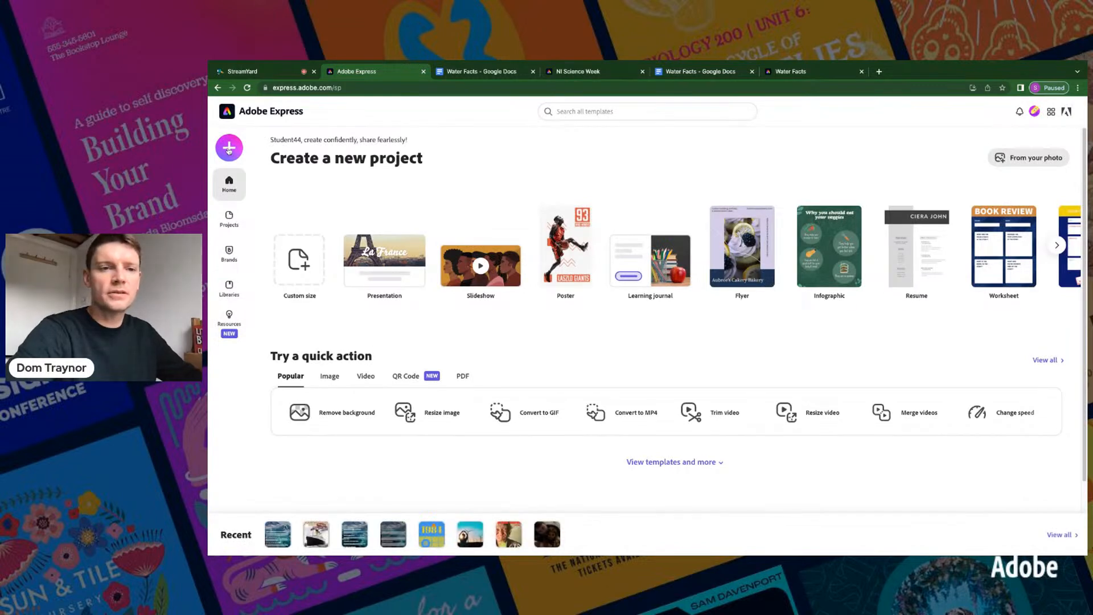
{"action": "left_click", "coordinate": [229, 148]}
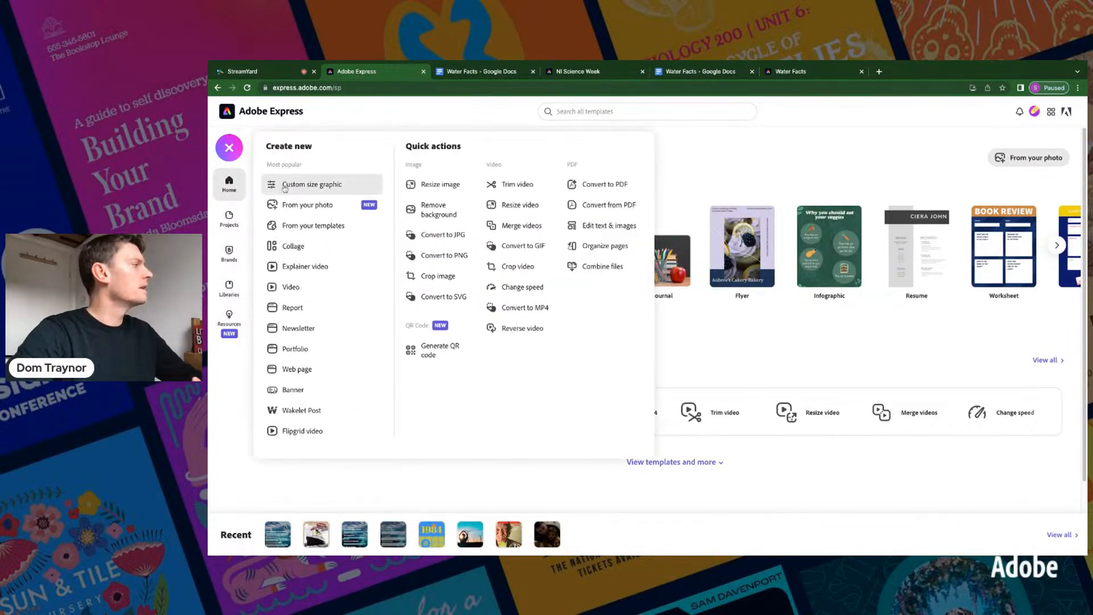
{"action": "left_click", "coordinate": [289, 185]}
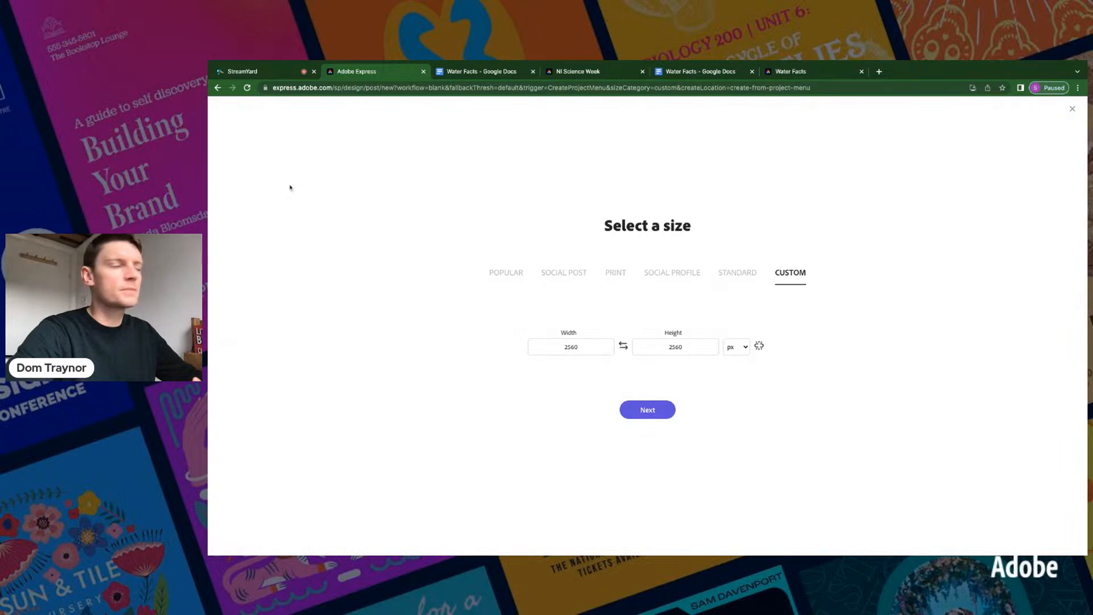
{"action": "left_click", "coordinate": [618, 278]}
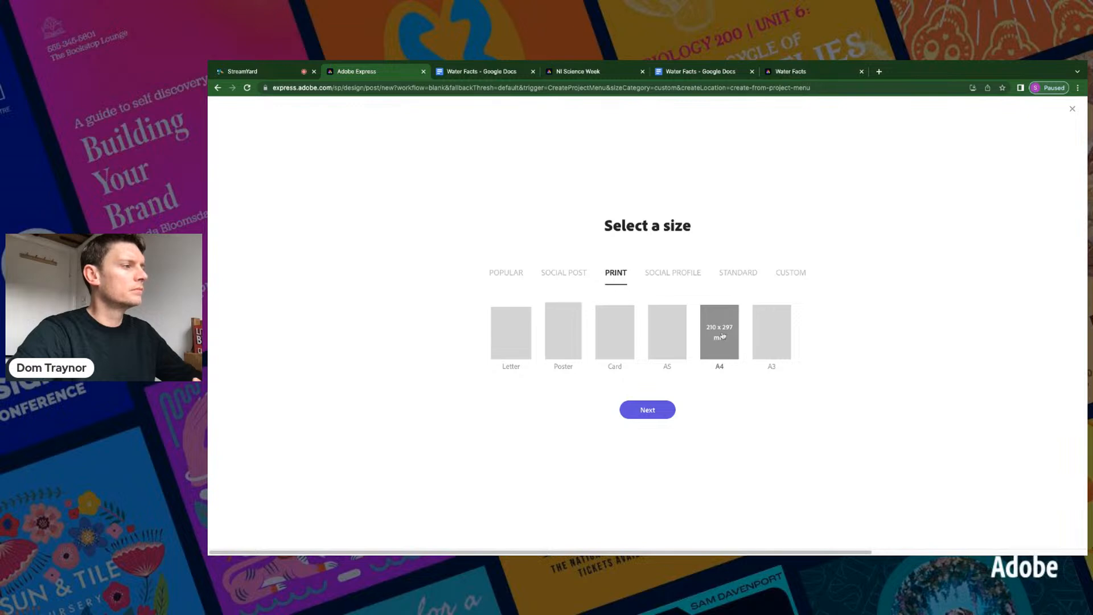
{"action": "left_click", "coordinate": [654, 414]}
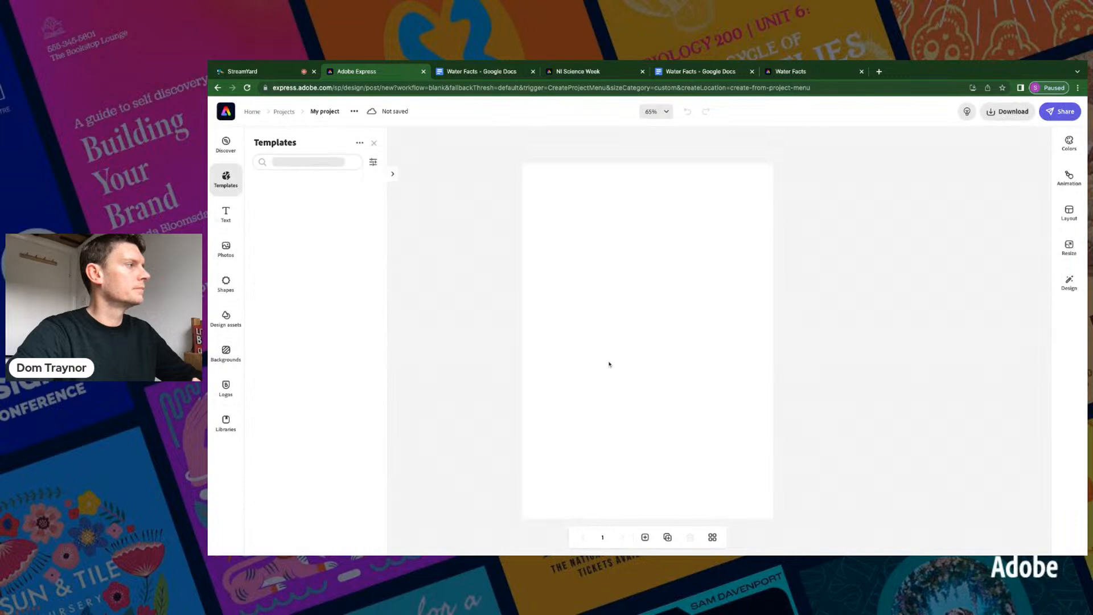
- Name the new project "Water Facts"
{"action": "left_click", "coordinate": [316, 112]}
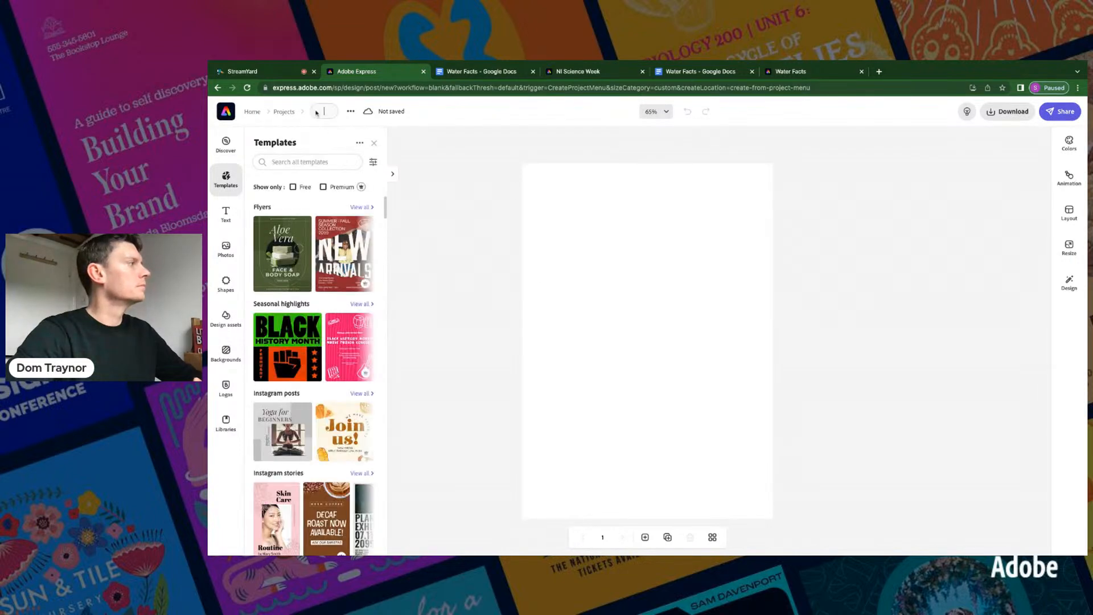
{"action": "type", "text": "Water Factw"}
{"action": "key", "text": "BackSpace"}
{"action": "type", "text": "s"}
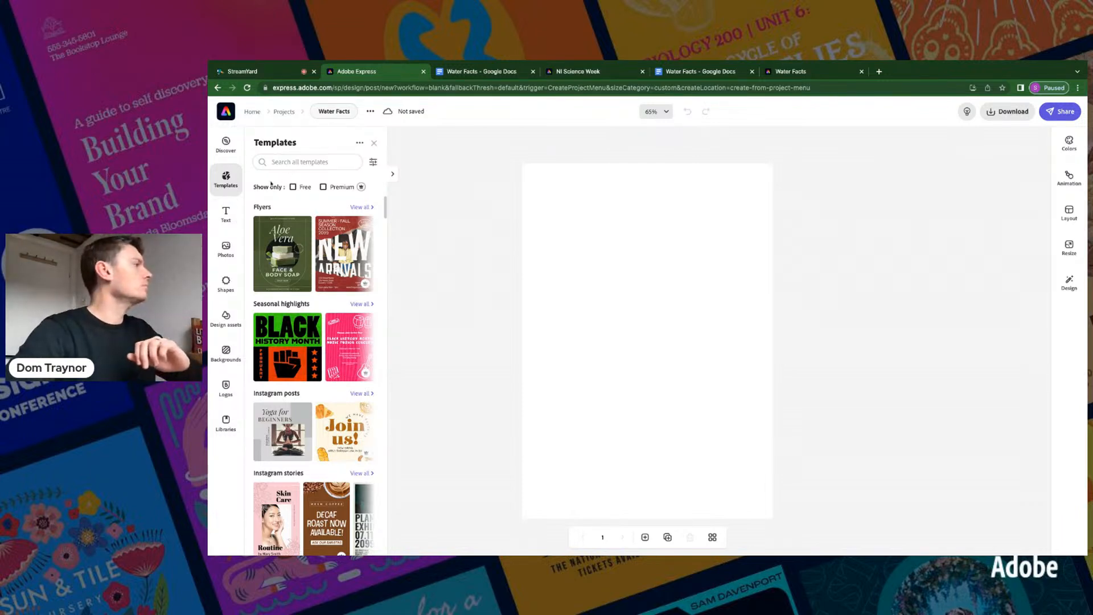
- Search the Adobe Stock photos for "water"
{"action": "left_click", "coordinate": [225, 249]}
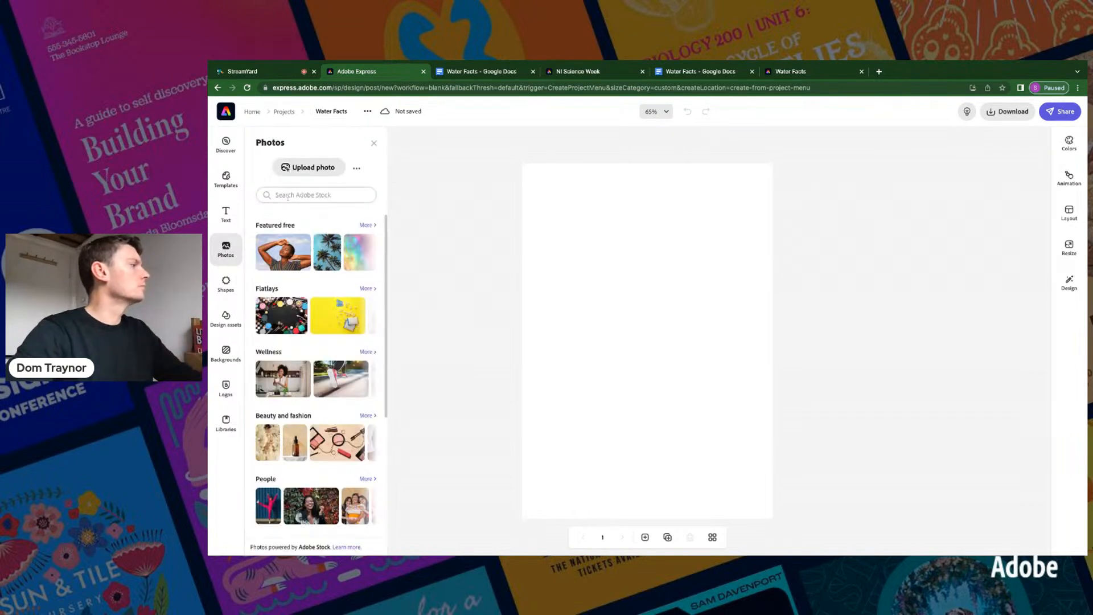
{"action": "left_click", "coordinate": [289, 195]}
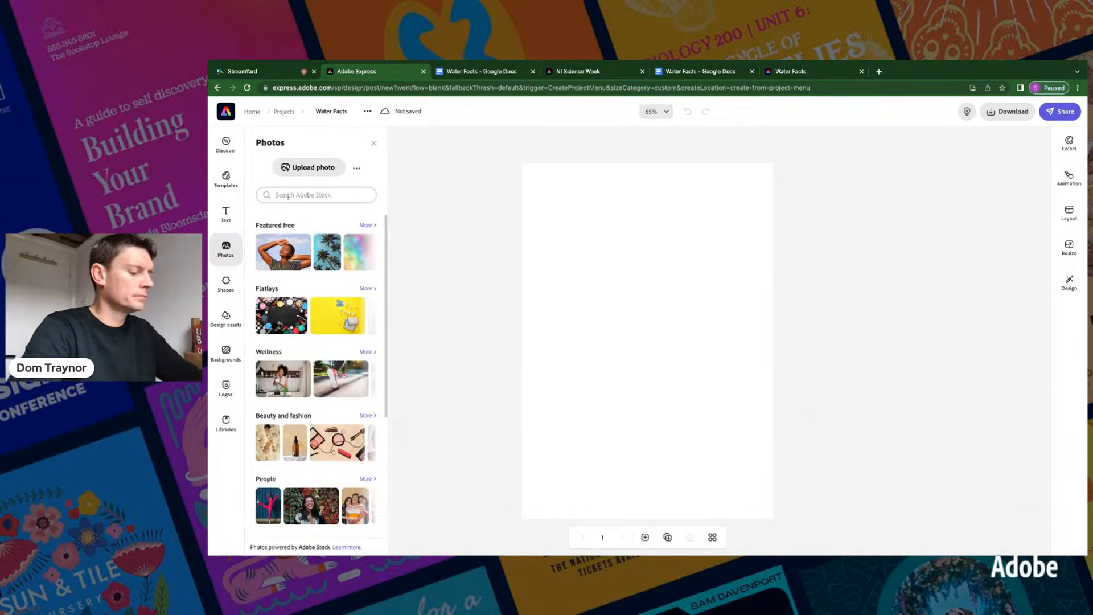
{"action": "type", "text": "water"}
{"action": "key", "text": "Return"}
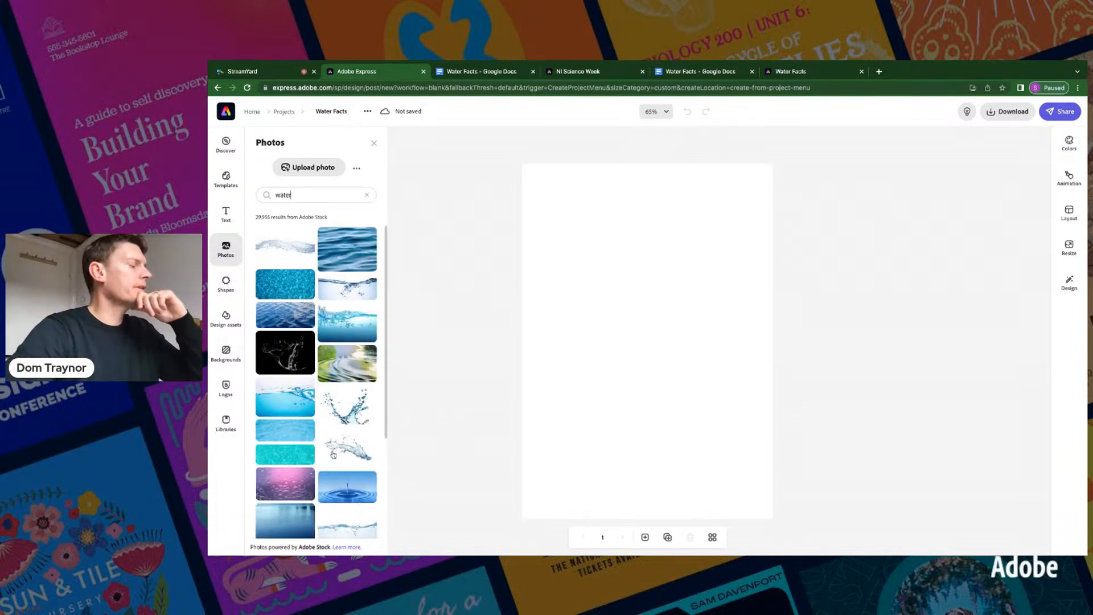
- Add the portrait photo of bubbles rising in bright blue water and make it the page background
{"action": "scroll", "coordinate": [333, 453], "scroll_direction": "down", "scroll_amount": 3}
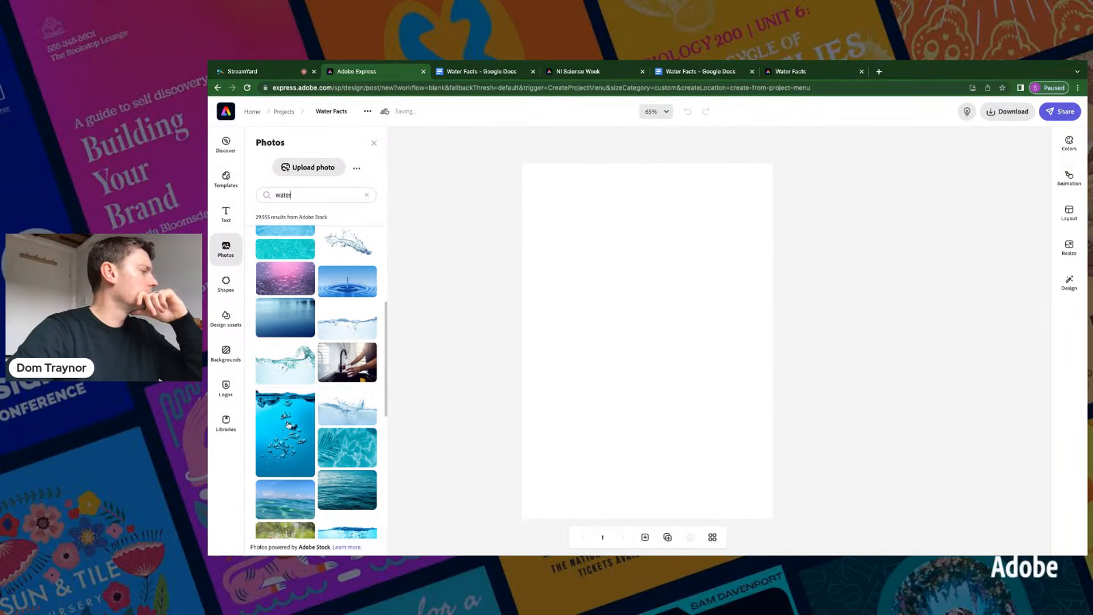
{"action": "left_click", "coordinate": [289, 424]}
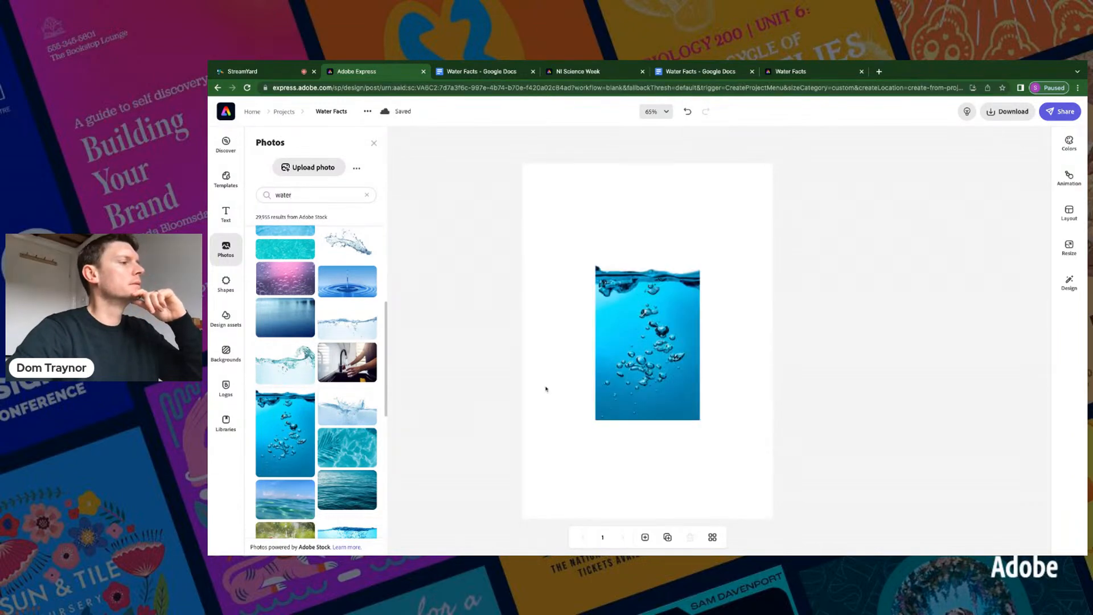
{"action": "left_click", "coordinate": [625, 377]}
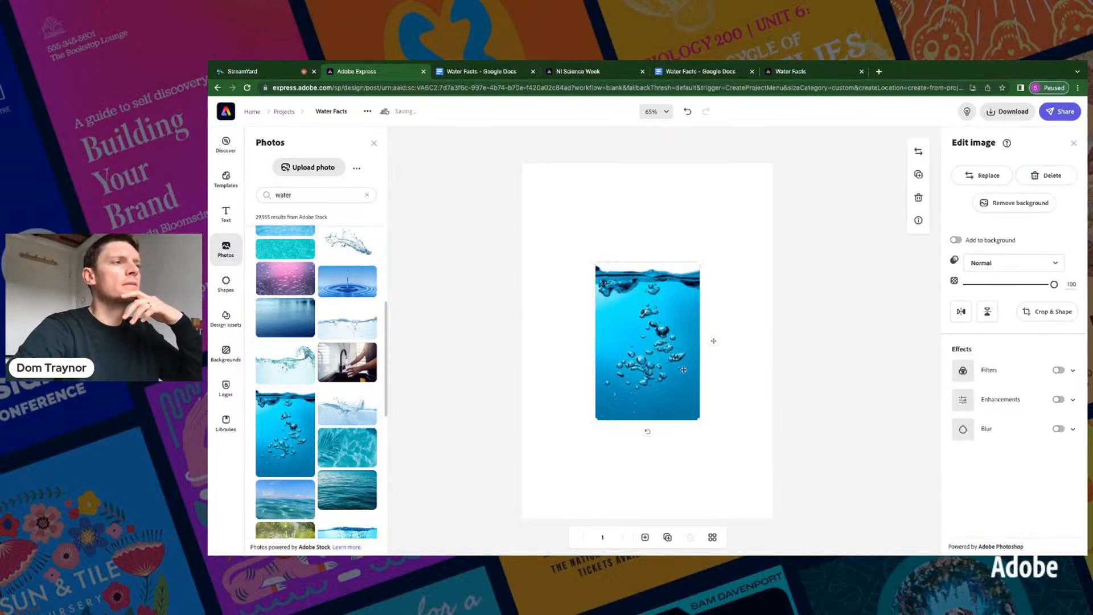
{"action": "left_click", "coordinate": [959, 241]}
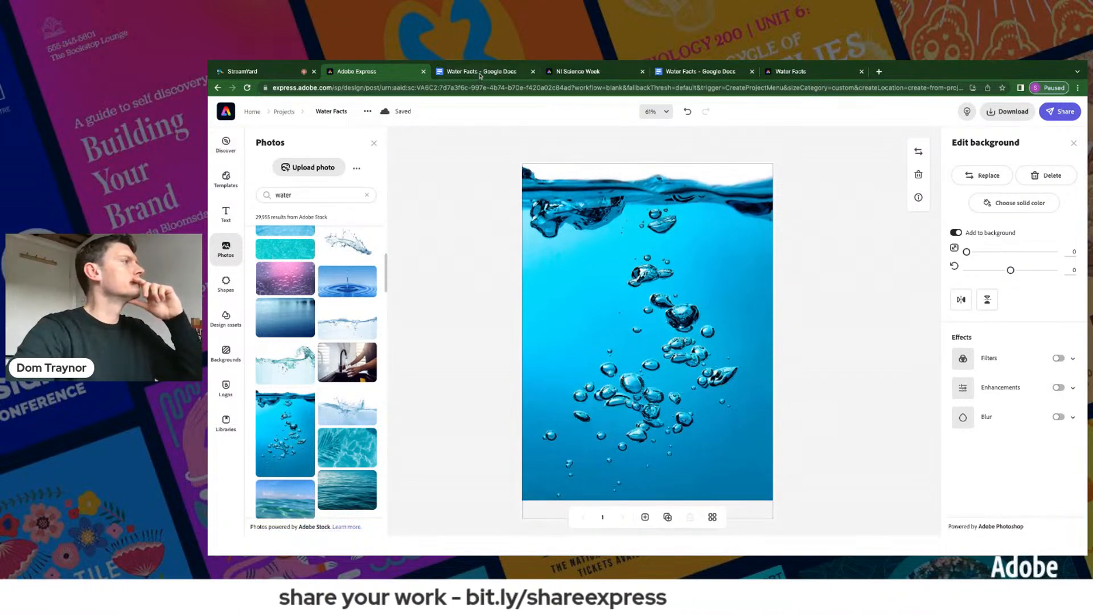
- Switch to the Water Facts document in Google Docs and copy its title
{"action": "left_click", "coordinate": [480, 73]}
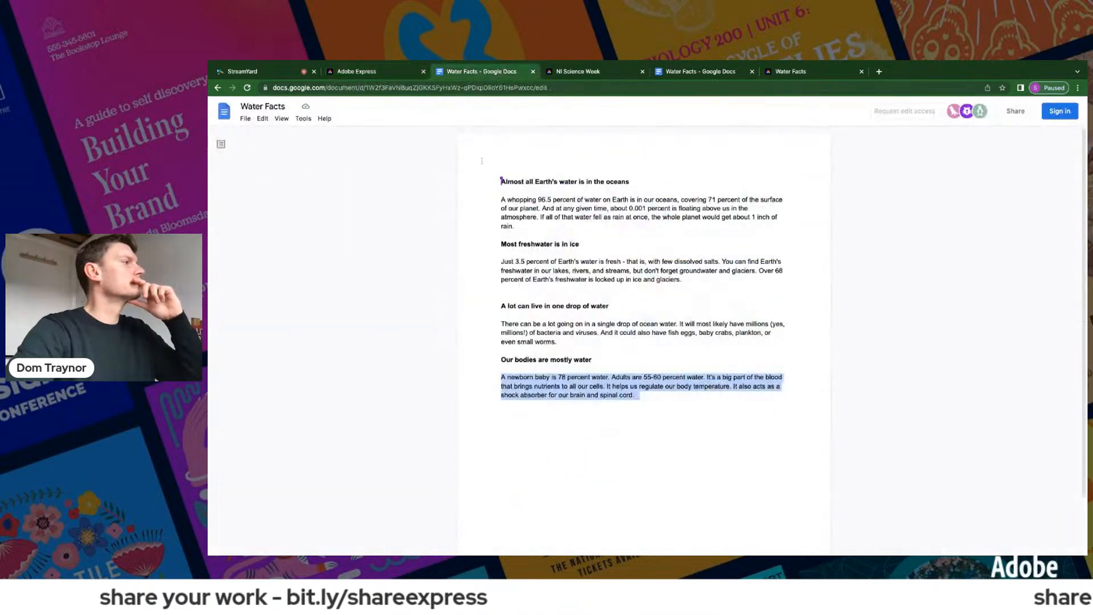
{"action": "left_click", "coordinate": [256, 107]}
{"action": "key", "text": "ctrl+c"}
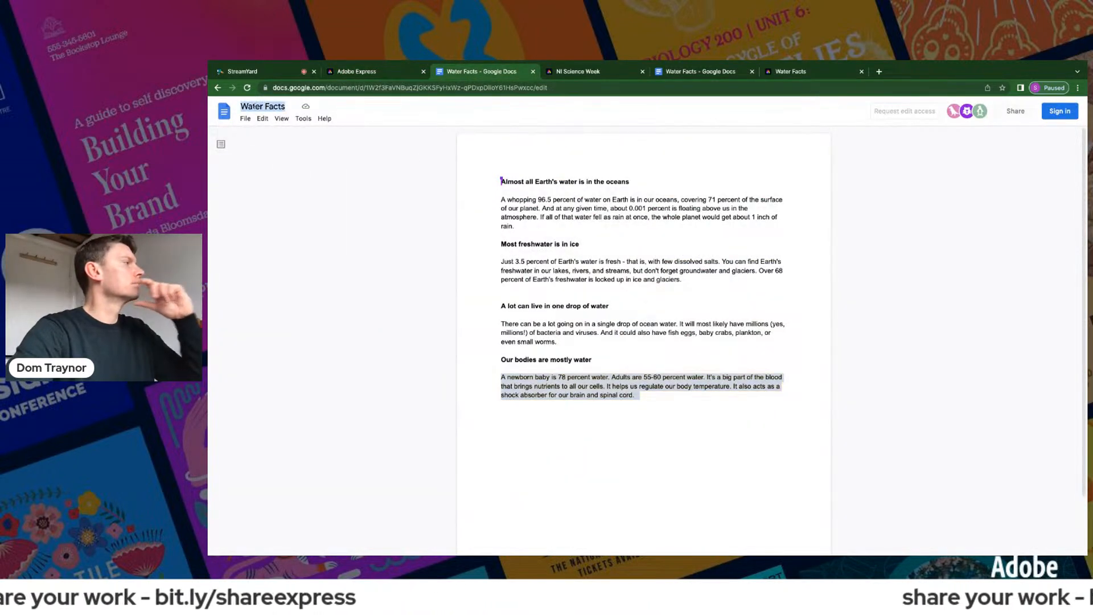
- Switch back to the Adobe Express design and add a text box containing the copied title "Water Facts"
{"action": "left_click", "coordinate": [272, 72]}
{"action": "left_click", "coordinate": [364, 71]}
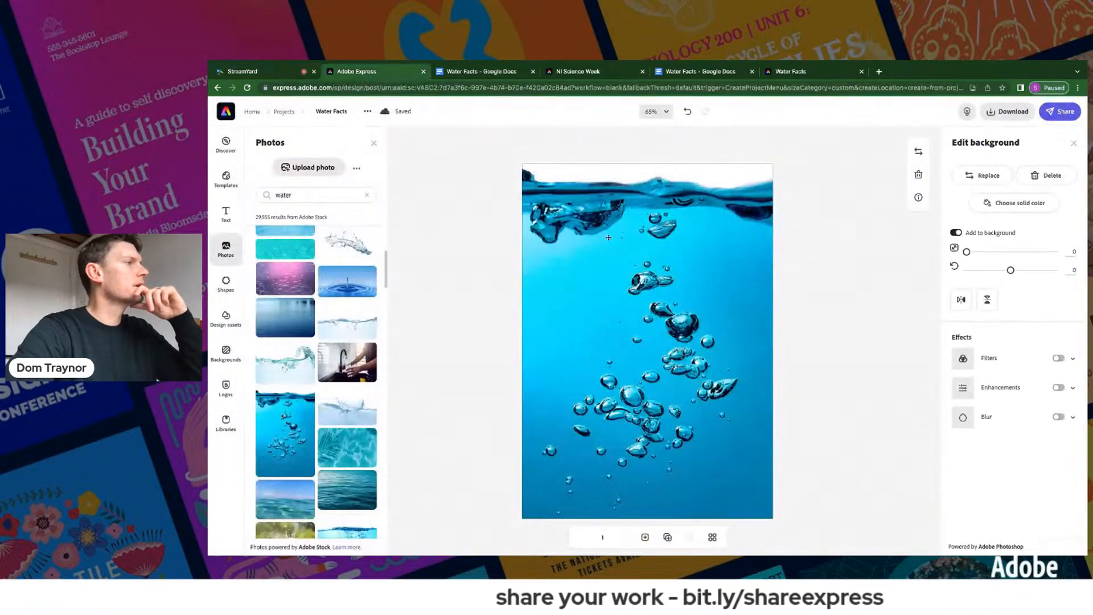
{"action": "left_click", "coordinate": [227, 214]}
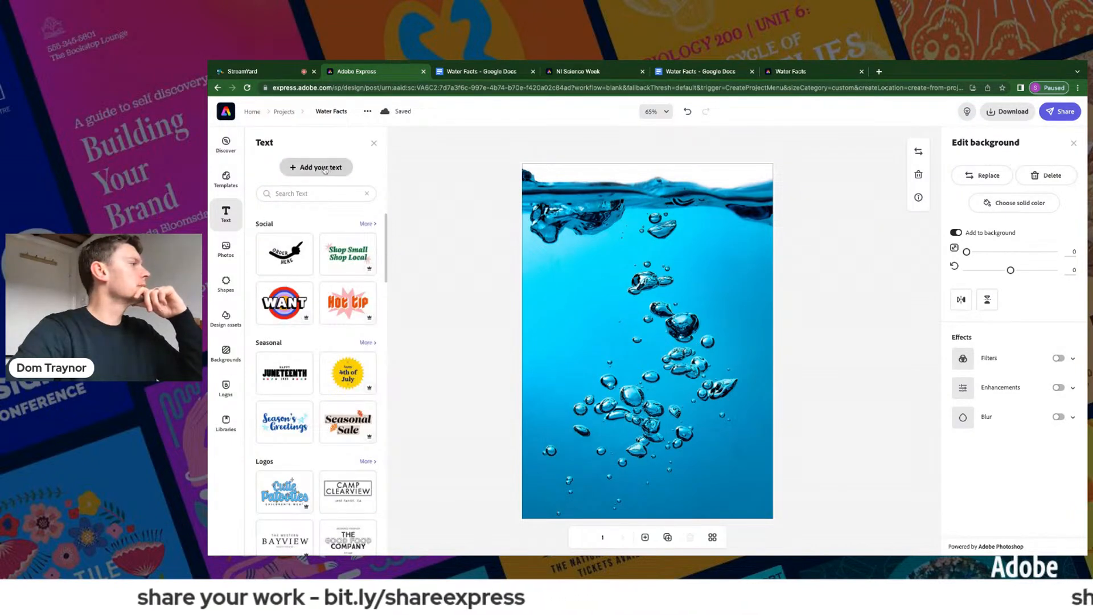
{"action": "left_click", "coordinate": [321, 168]}
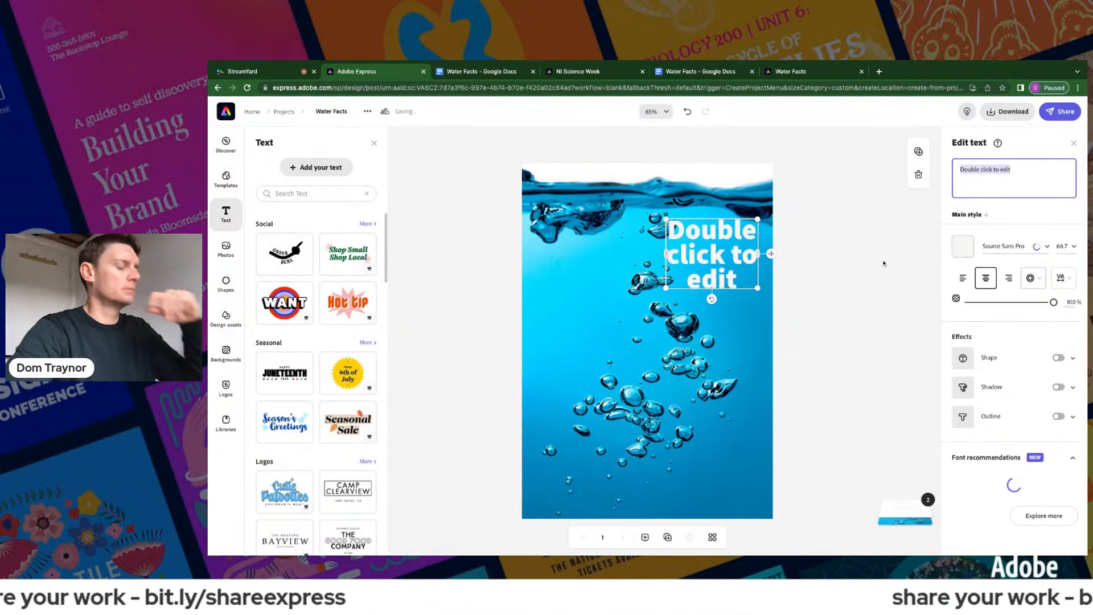
{"action": "key", "text": "ctrl+v"}
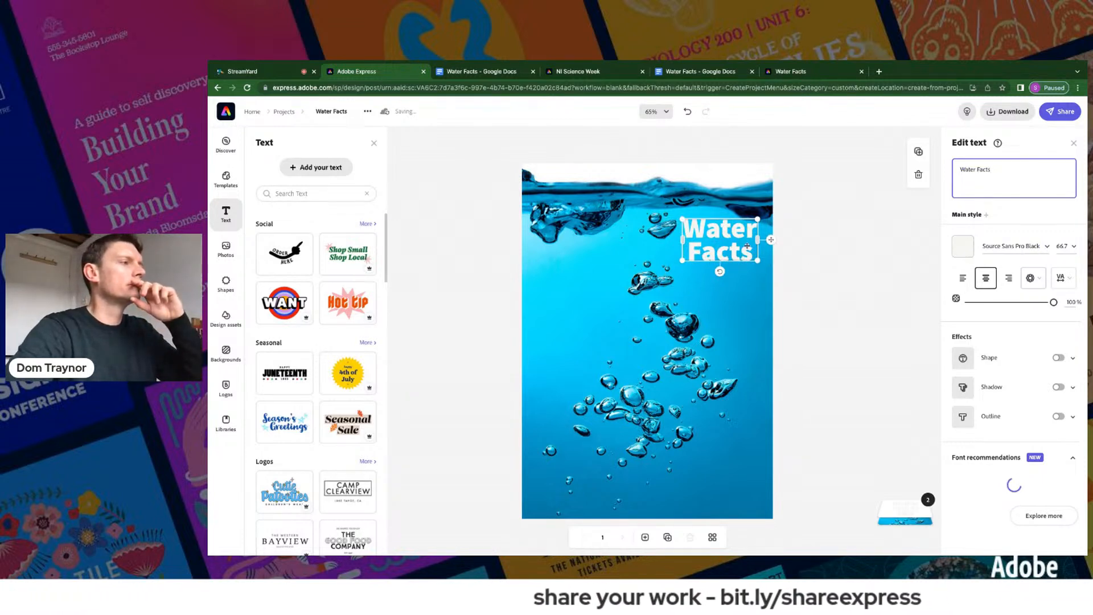
- Enlarge the "Water Facts" title onto one line at about size 107.5, spanning the top of the page
{"action": "left_click_drag", "start_coordinate": [683, 220], "coordinate": [555, 224]}
{"action": "left_click_drag", "start_coordinate": [772, 237], "coordinate": [762, 183]}
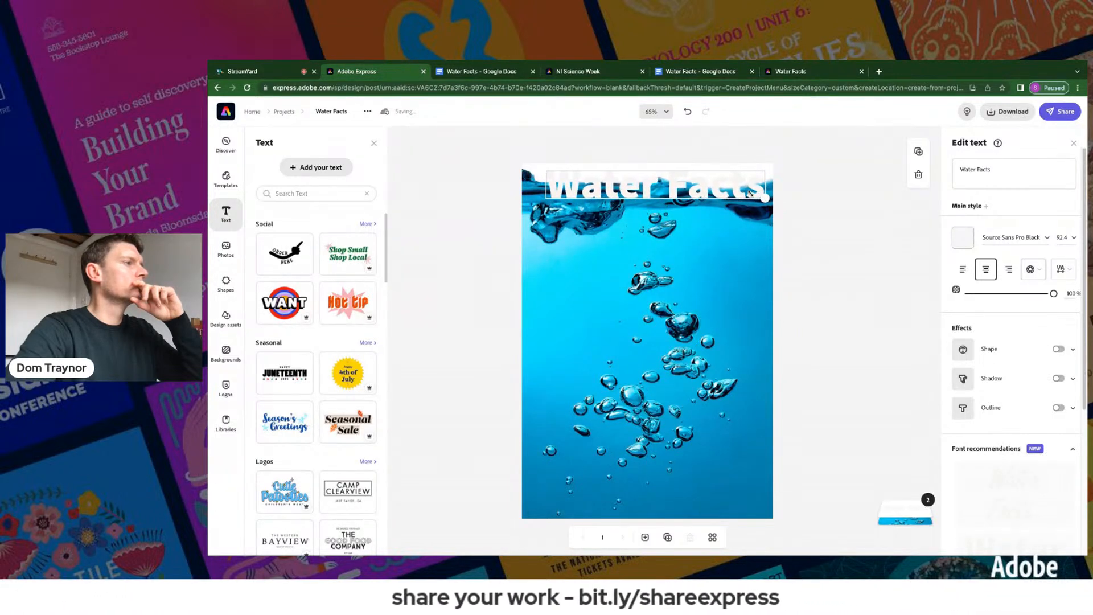
{"action": "left_click_drag", "start_coordinate": [546, 198], "coordinate": [540, 201]}
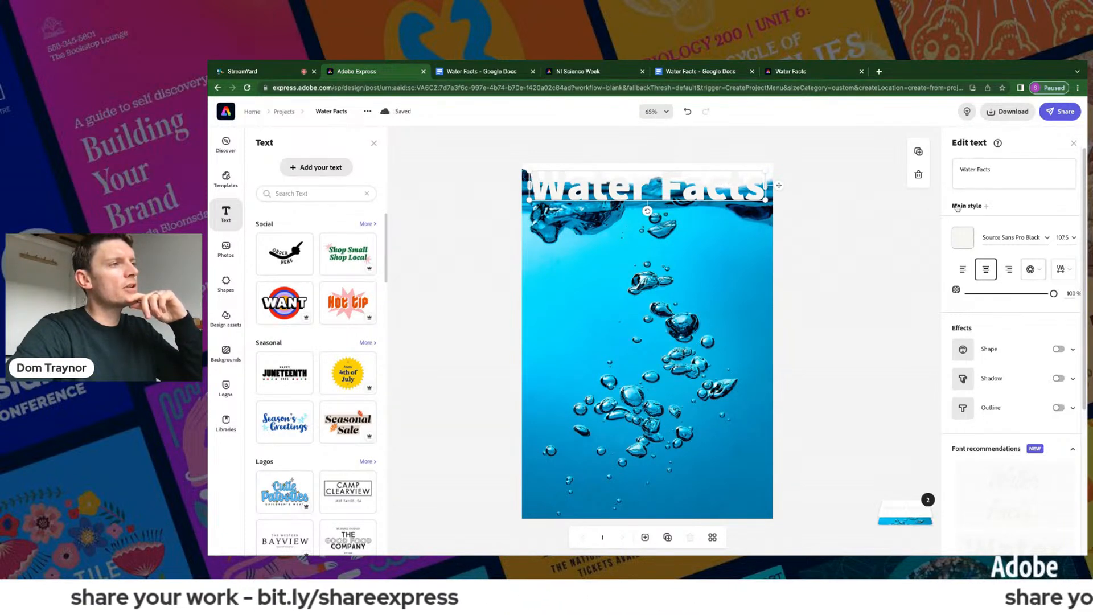
- Add an outline to the "Water Facts" title and colour it with the suggested dark navy
{"action": "left_click", "coordinate": [1060, 408]}
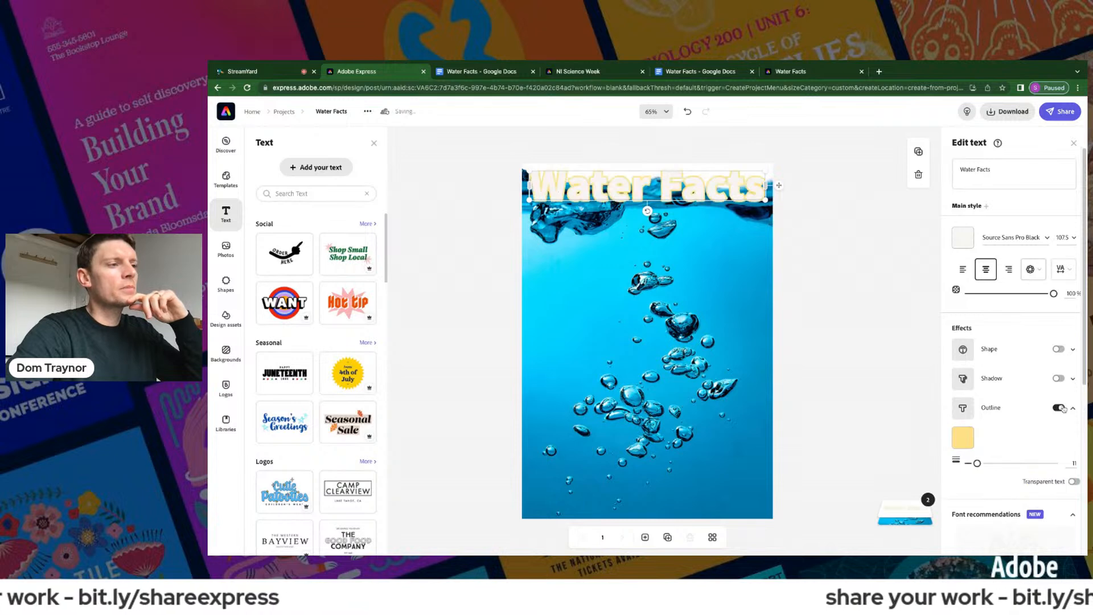
{"action": "left_click", "coordinate": [965, 439]}
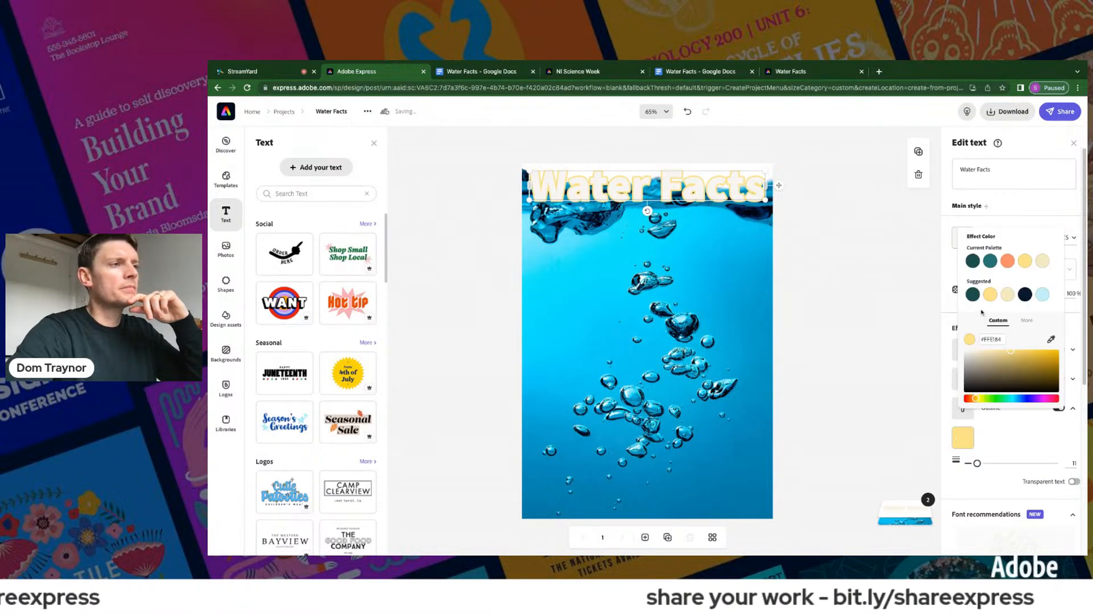
{"action": "left_click", "coordinate": [1024, 295]}
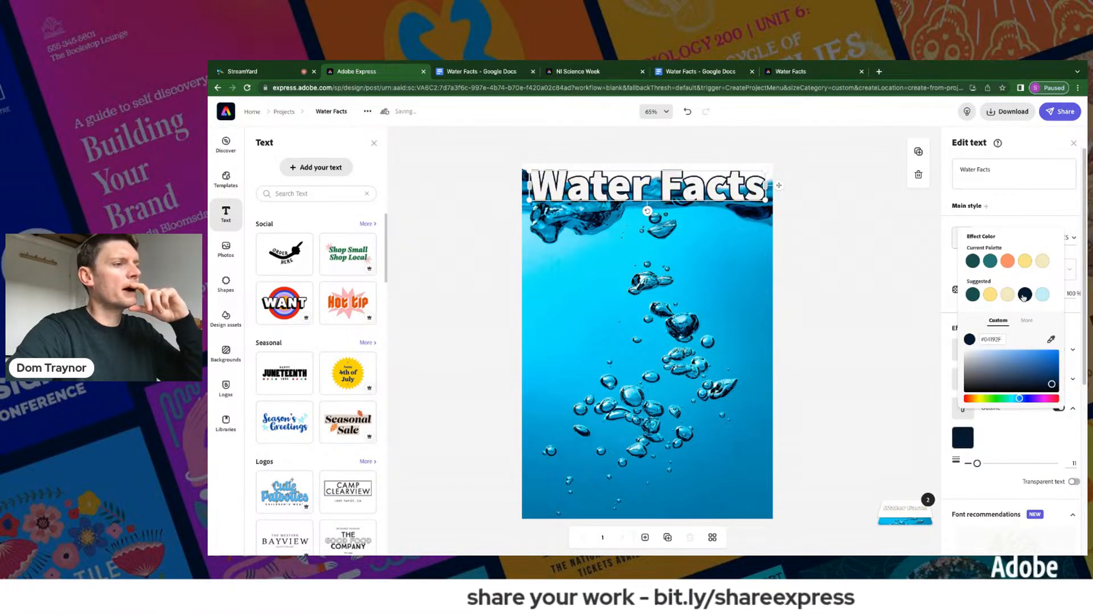
{"action": "left_click", "coordinate": [946, 293]}
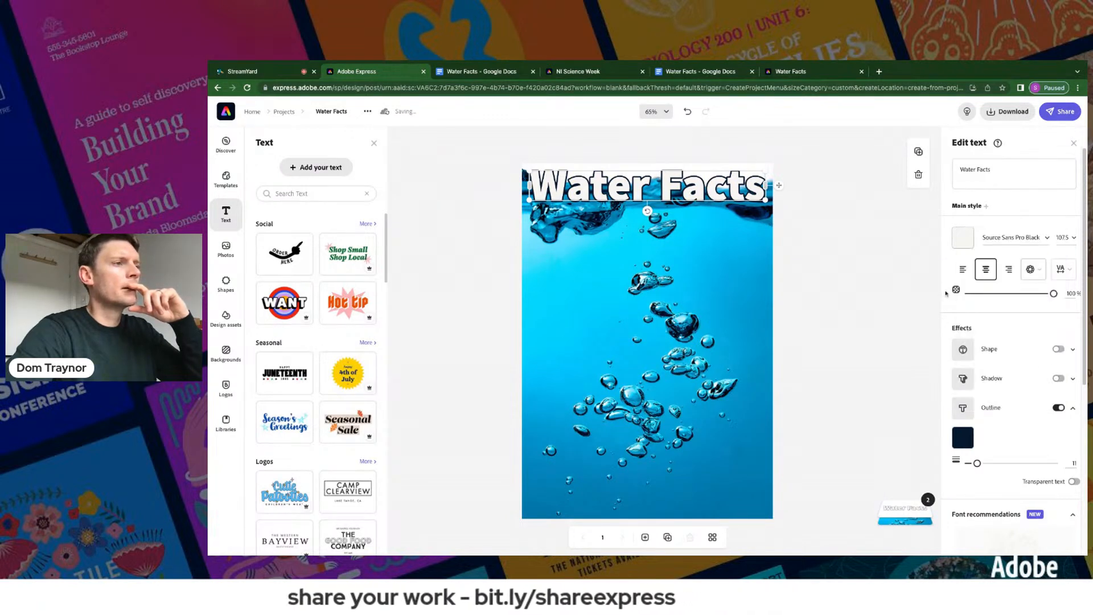
- Set the title's text fill colour to pure white
{"action": "left_click", "coordinate": [963, 237]}
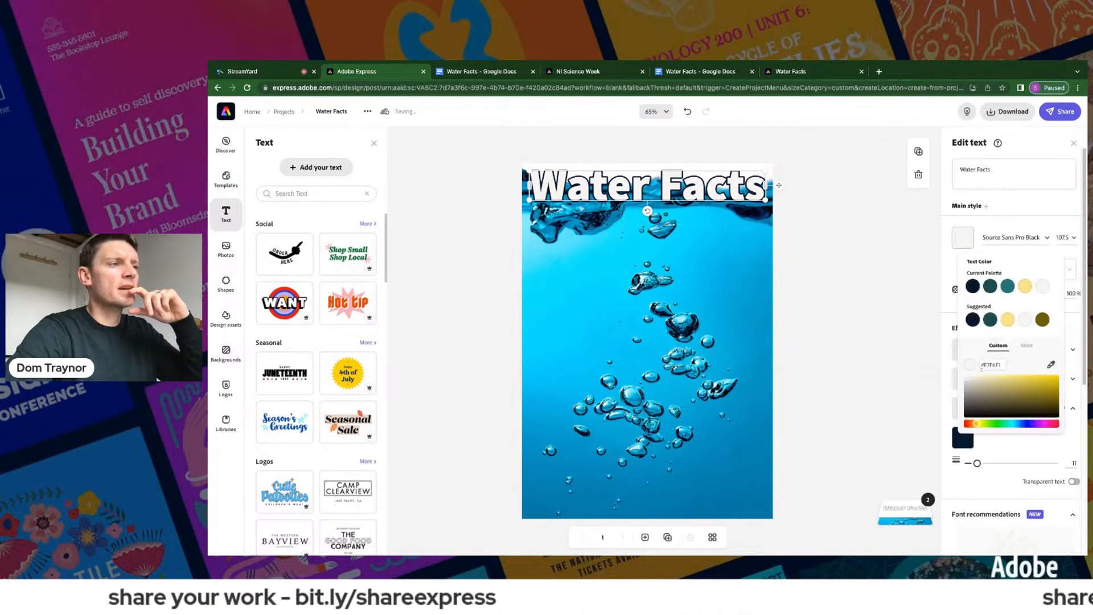
{"action": "left_click", "coordinate": [968, 383]}
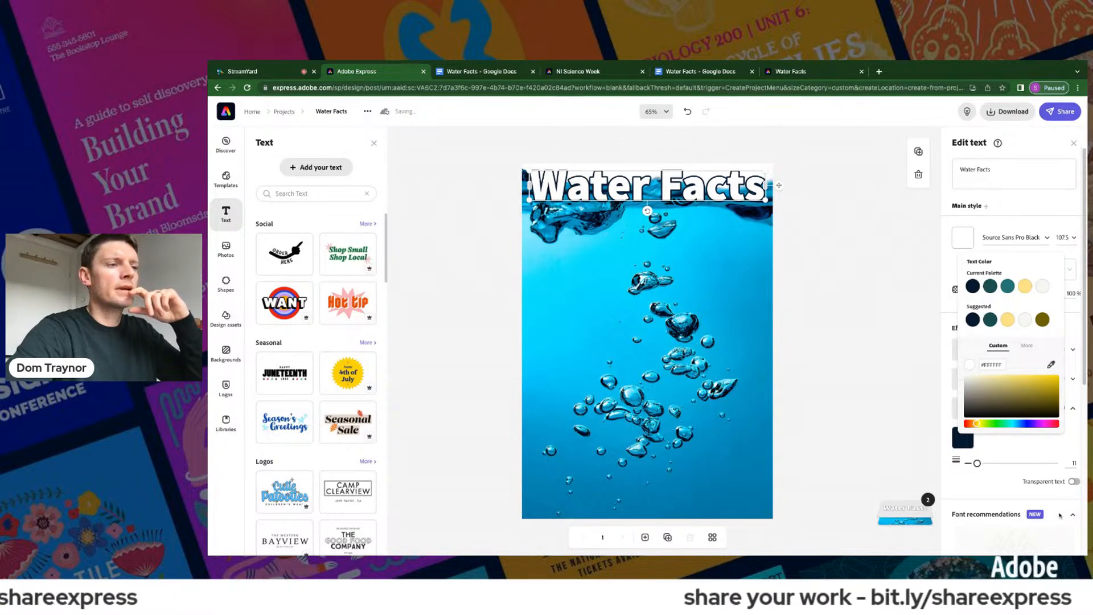
{"action": "left_click", "coordinate": [889, 403]}
- Try recommended fonts on the "Water Facts" title and apply Westgate Thin
{"action": "scroll", "coordinate": [1010, 501], "scroll_direction": "down", "scroll_amount": 5}
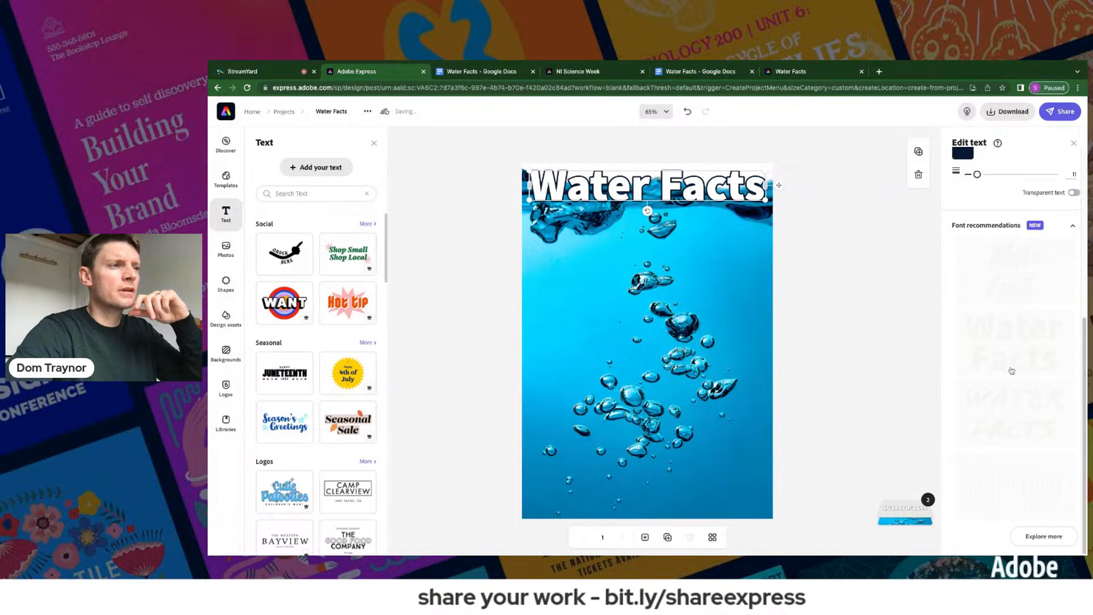
{"action": "left_click", "coordinate": [1042, 536]}
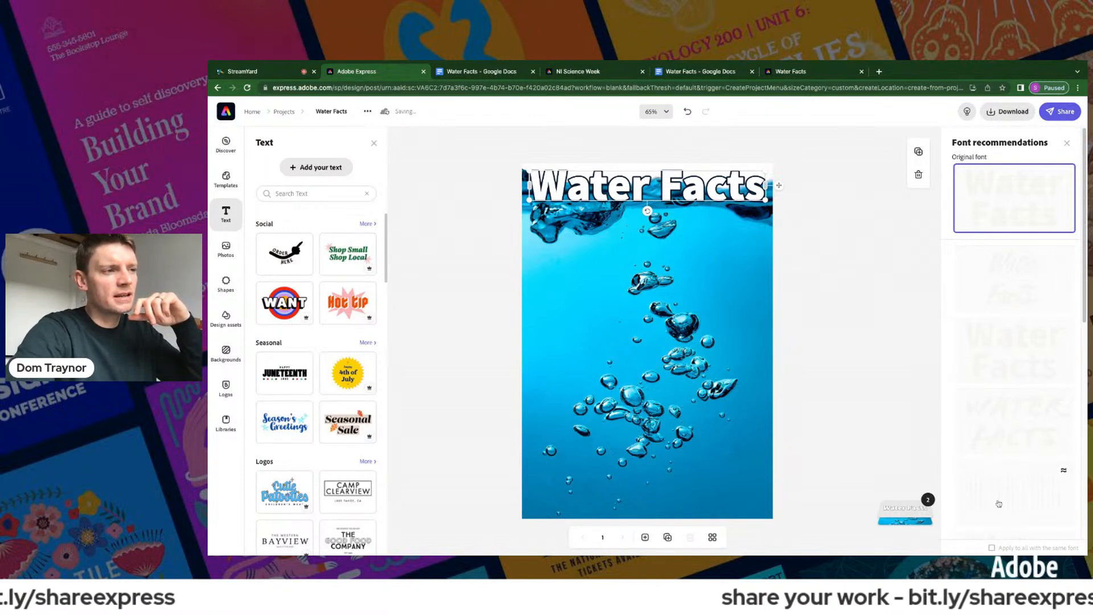
{"action": "scroll", "coordinate": [1003, 450], "scroll_direction": "down", "scroll_amount": 3}
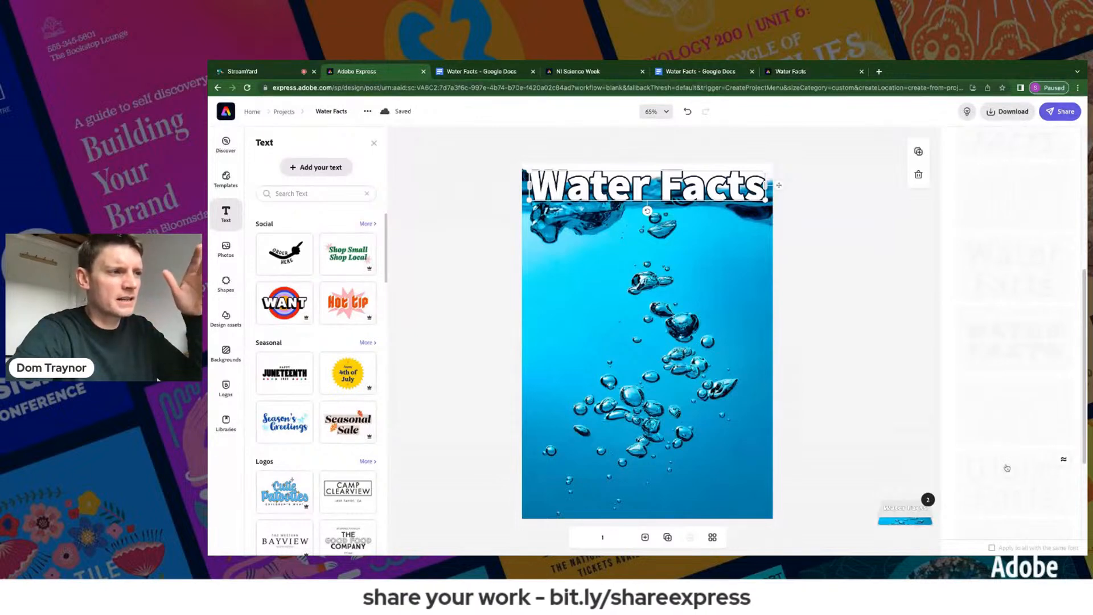
{"action": "scroll", "coordinate": [1007, 468], "scroll_direction": "down", "scroll_amount": 1}
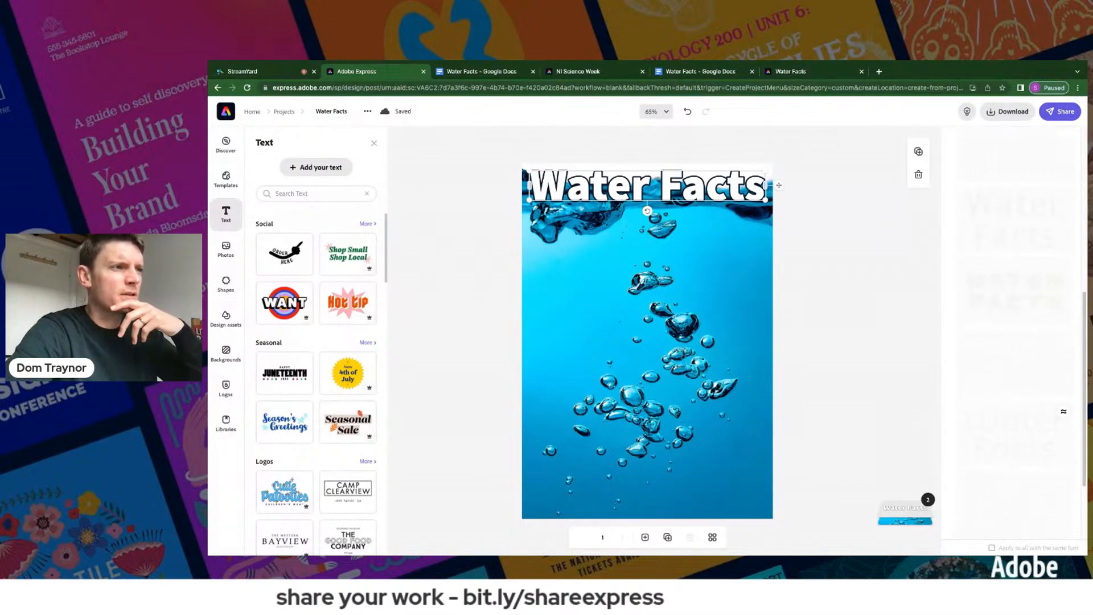
{"action": "left_click", "coordinate": [1014, 286]}
{"action": "scroll", "coordinate": [1015, 399], "scroll_direction": "down", "scroll_amount": 2}
{"action": "scroll", "coordinate": [1007, 350], "scroll_direction": "up", "scroll_amount": 5}
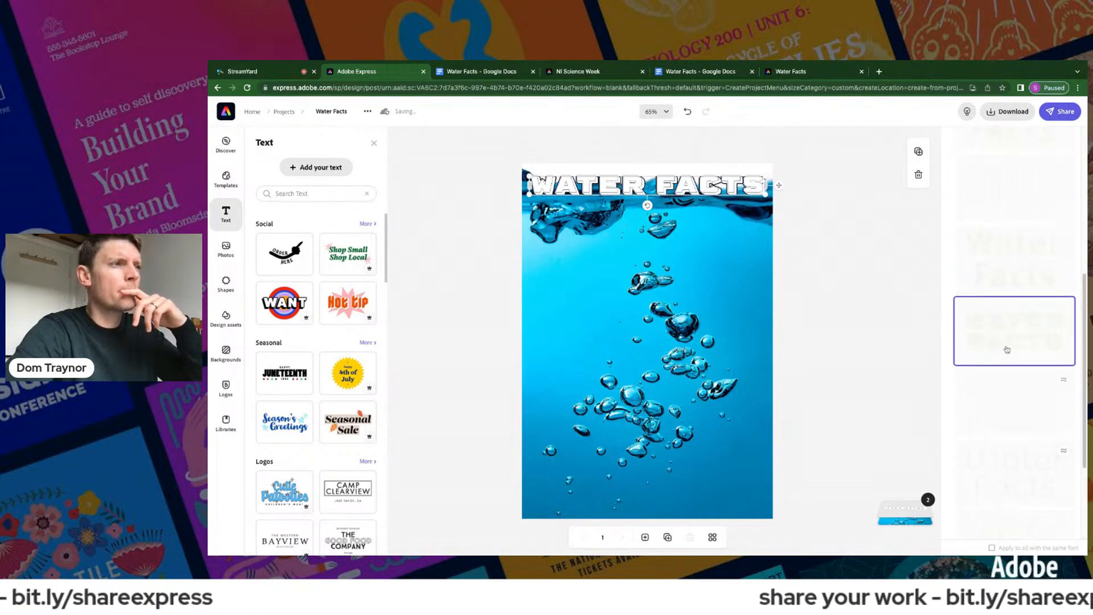
{"action": "left_click", "coordinate": [1004, 303]}
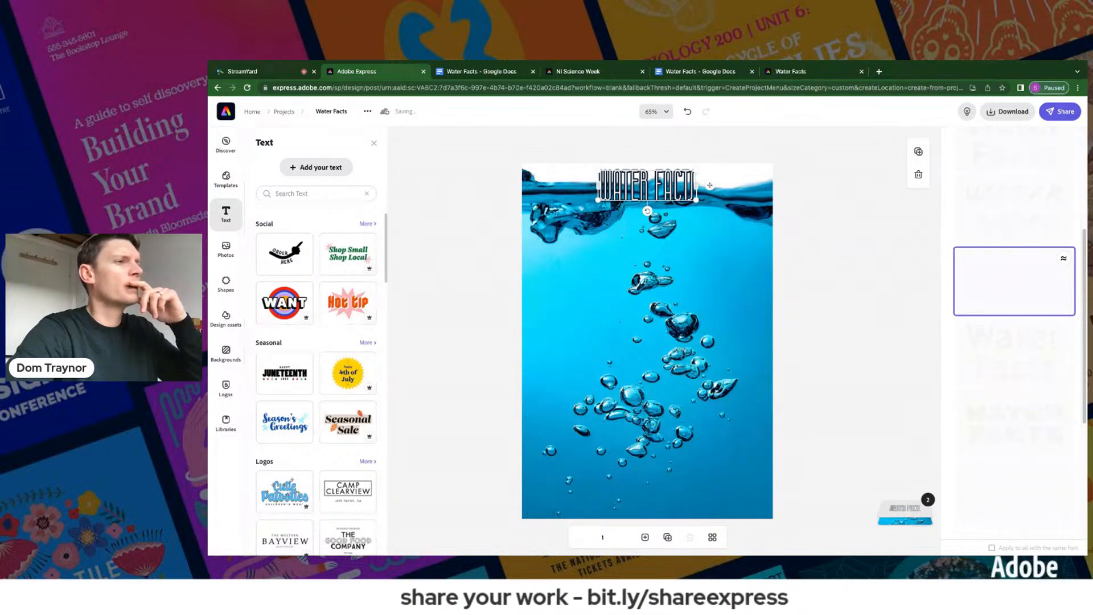
{"action": "scroll", "coordinate": [996, 266], "scroll_direction": "up", "scroll_amount": 4}
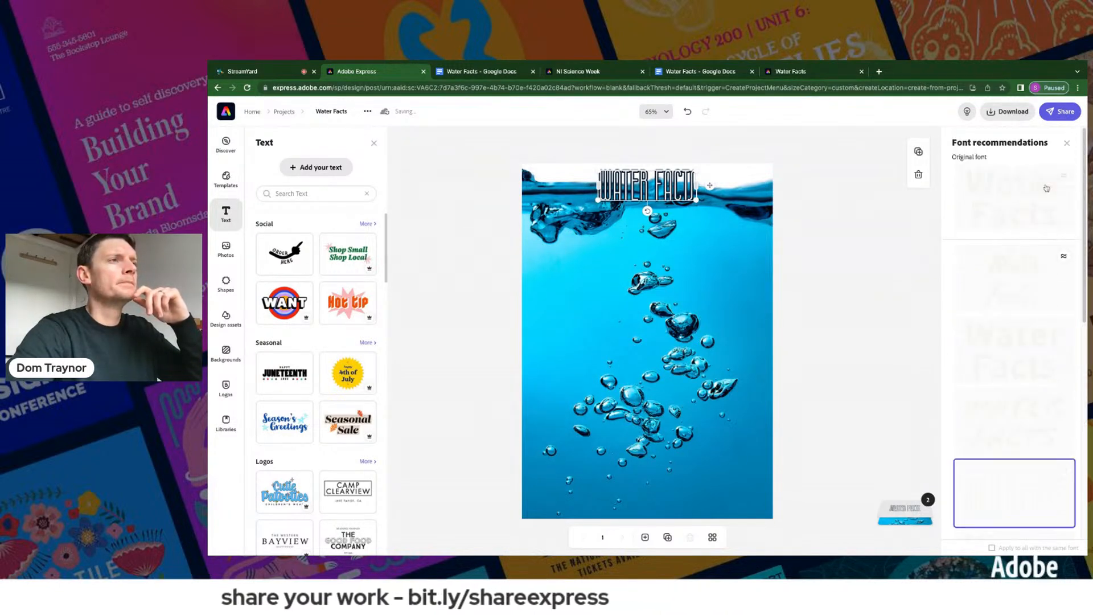
{"action": "left_click", "coordinate": [1067, 144]}
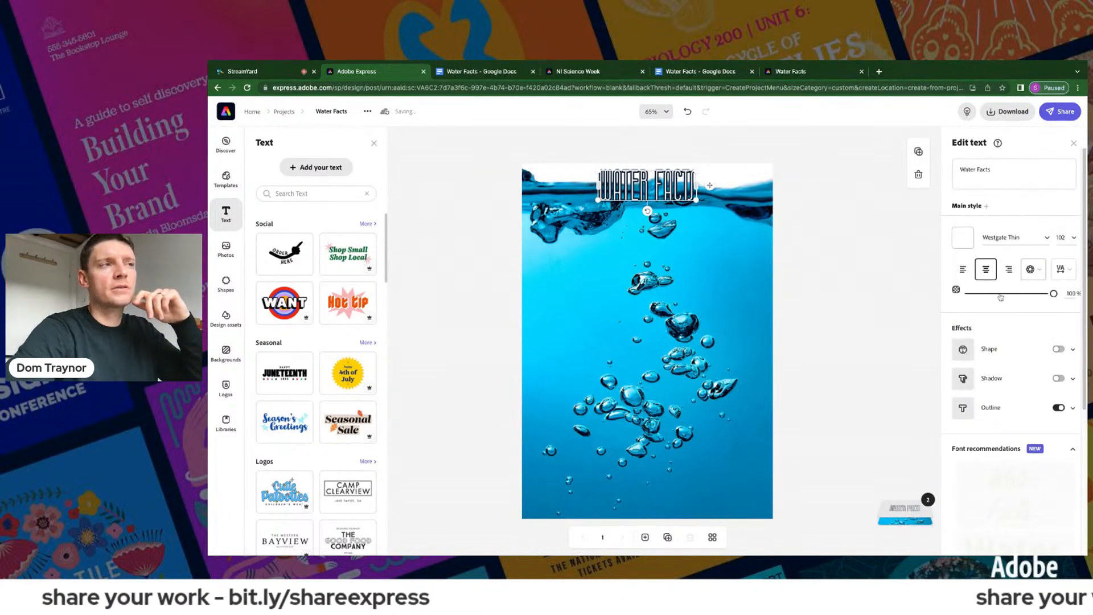
- Increase the title's letter spacing to about 32 so it stretches across the page width
{"action": "left_click", "coordinate": [1062, 270]}
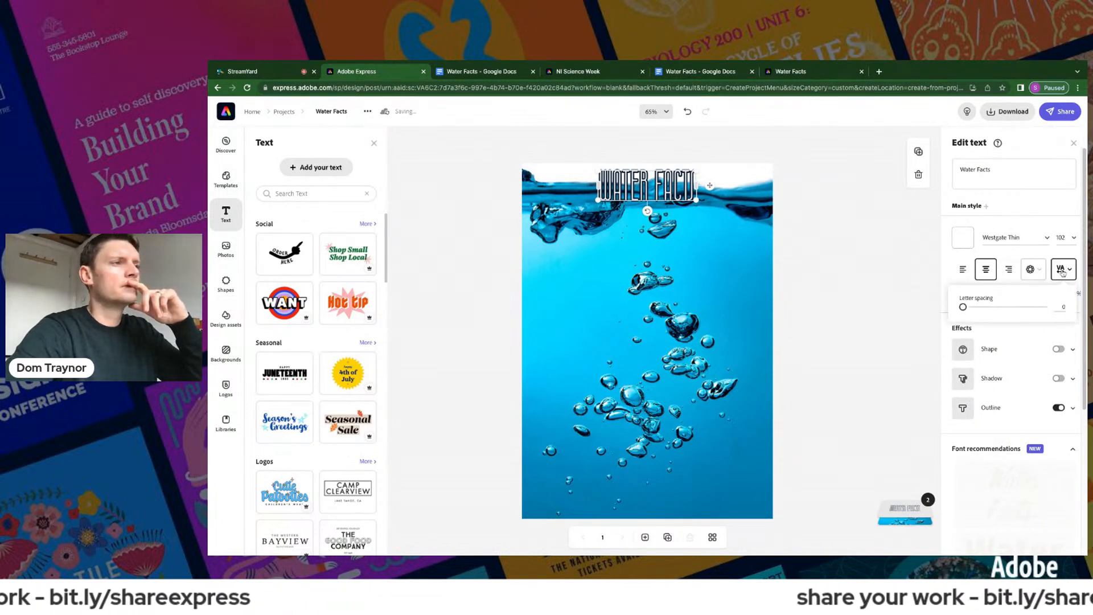
{"action": "left_click", "coordinate": [966, 308]}
{"action": "left_click_drag", "start_coordinate": [967, 308], "coordinate": [989, 307]}
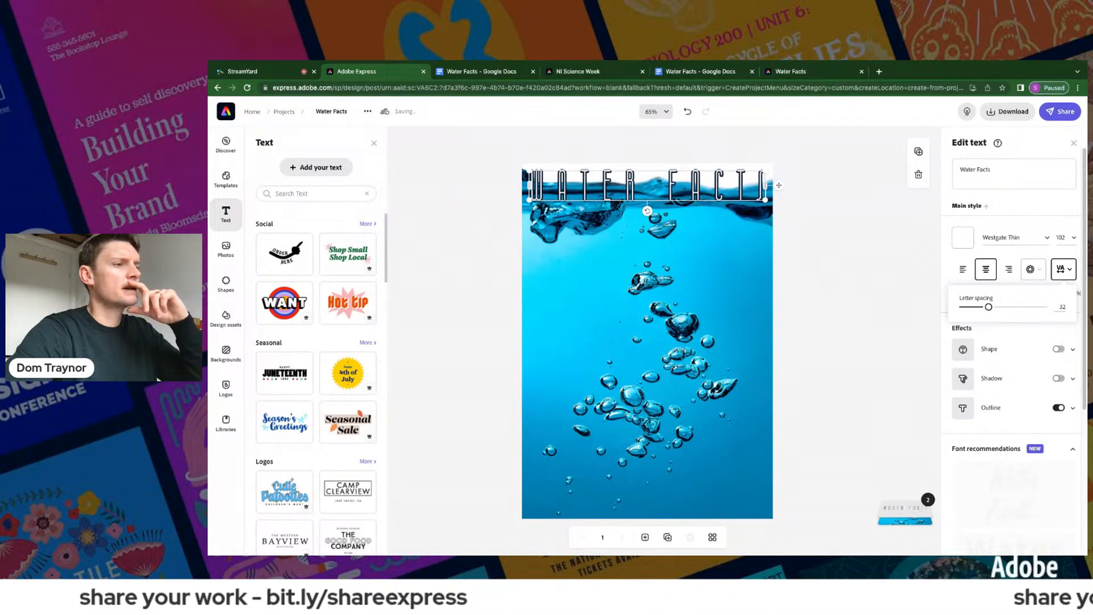
- Set the title's outline thickness to 4
{"action": "left_click", "coordinate": [1073, 408]}
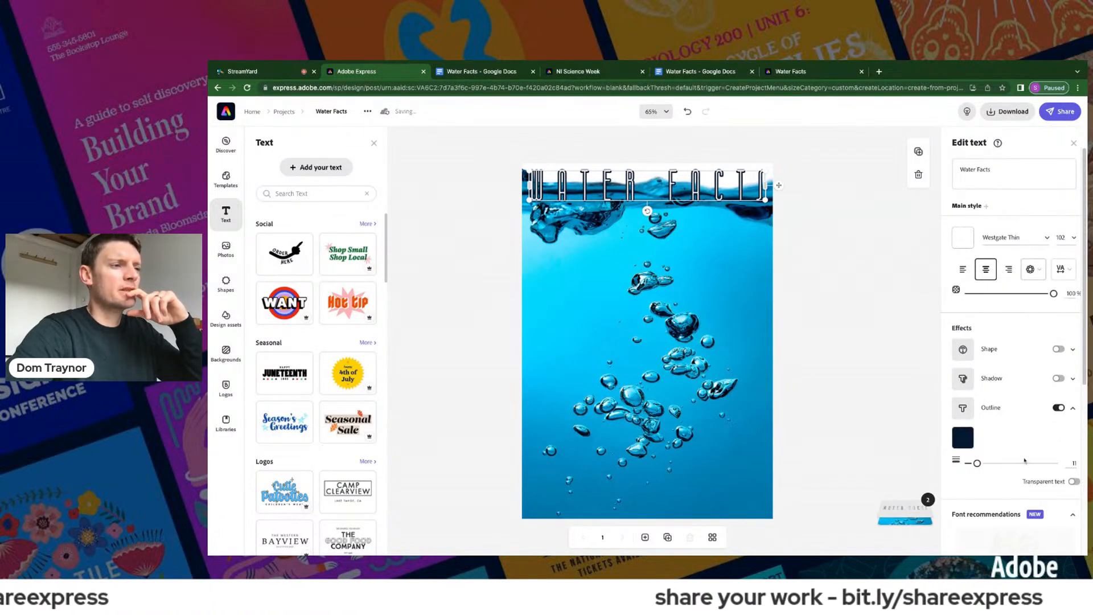
{"action": "double_click", "coordinate": [1074, 463]}
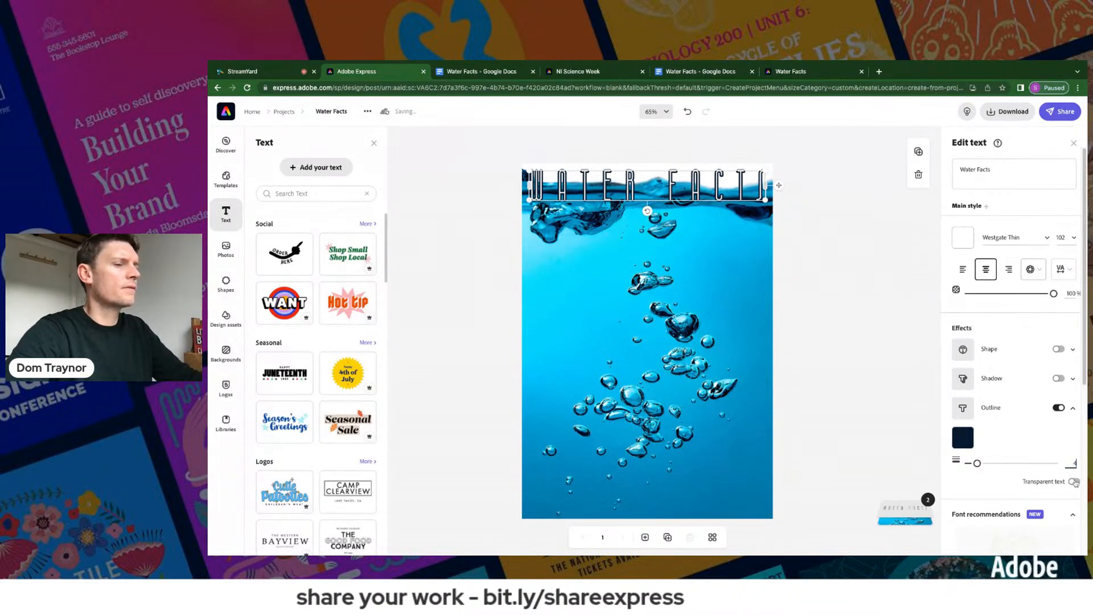
{"action": "key", "text": "Return"}
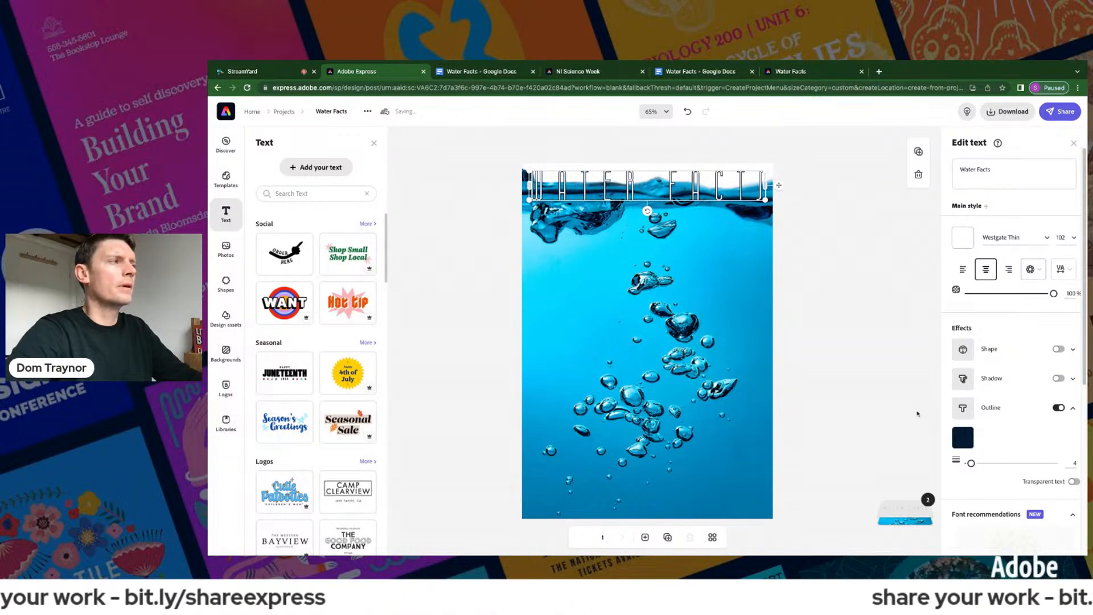
- Switch to the Water Facts Google Doc and copy the first fact's heading and paragraph about Earth's water in the oceans
{"action": "left_click", "coordinate": [886, 399]}
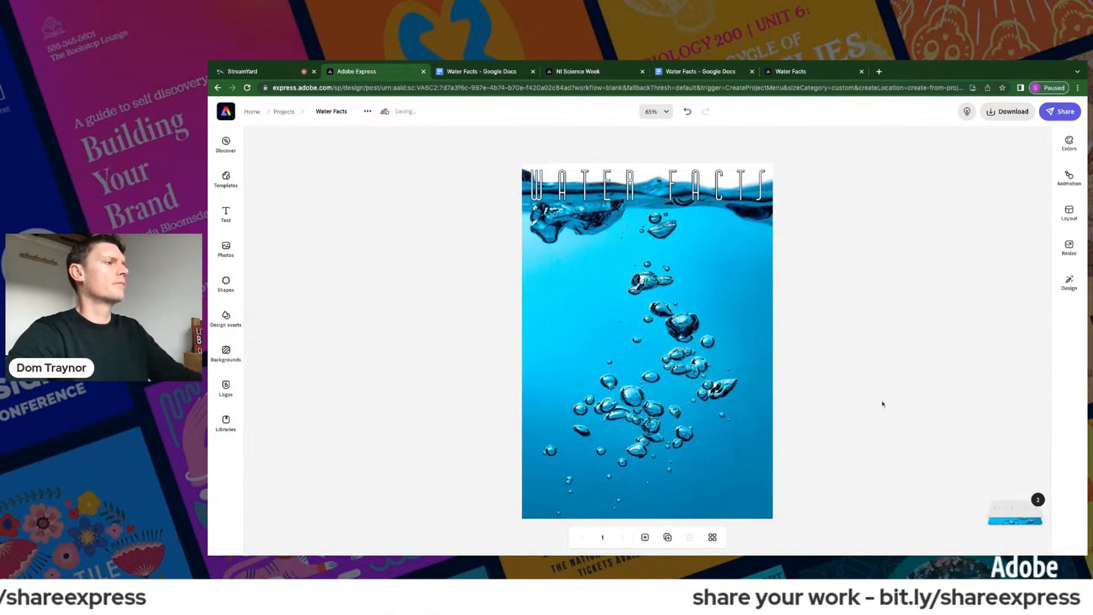
{"action": "left_click", "coordinate": [478, 72]}
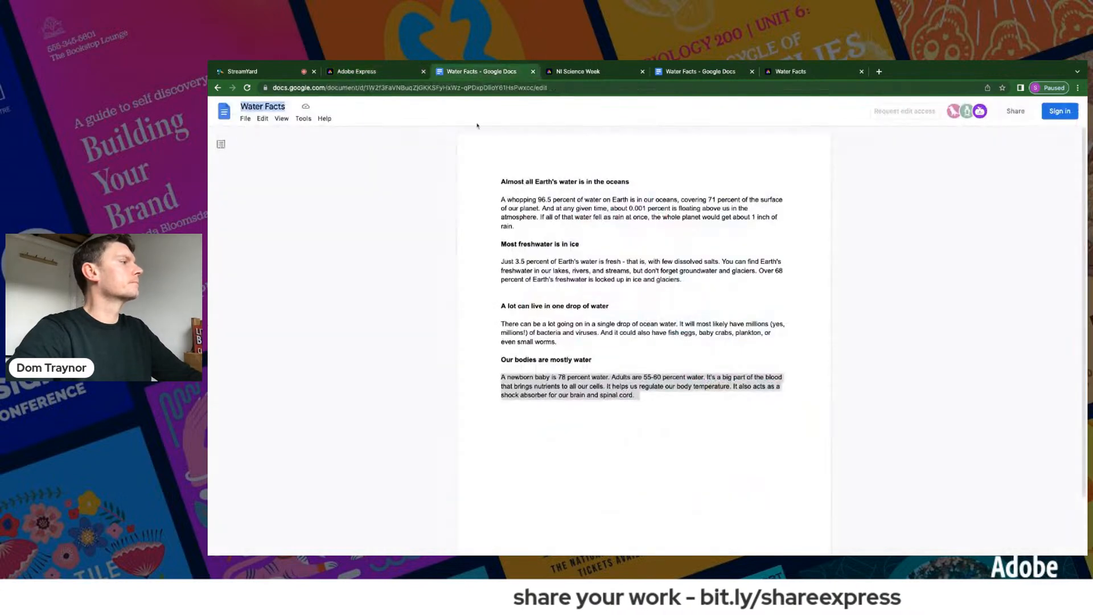
{"action": "left_click_drag", "start_coordinate": [501, 181], "coordinate": [515, 227]}
{"action": "key", "text": "ctrl+c"}
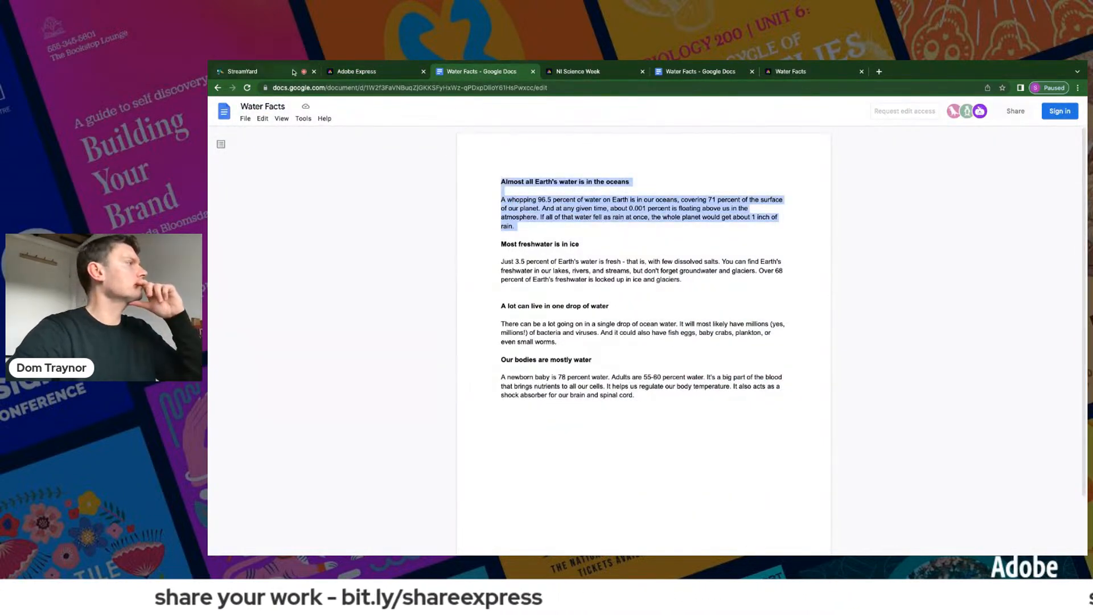
- Paste the first fact into a new text box in the Adobe Express poster and cut its paragraph, leaving only the heading
{"action": "left_click", "coordinate": [372, 73]}
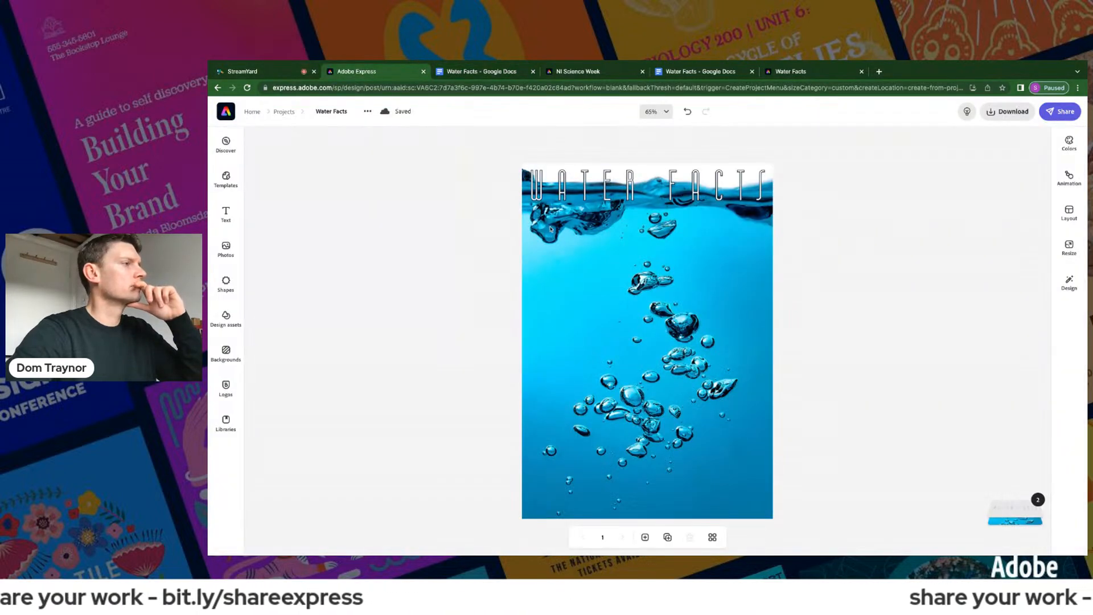
{"action": "left_click", "coordinate": [226, 216]}
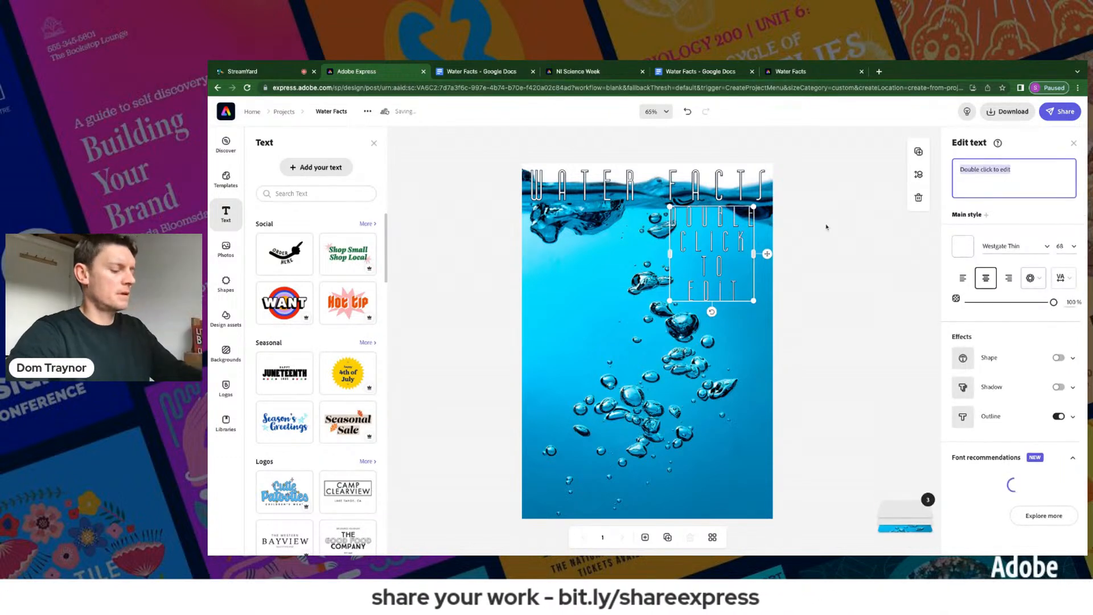
{"action": "key", "text": "ctrl+v"}
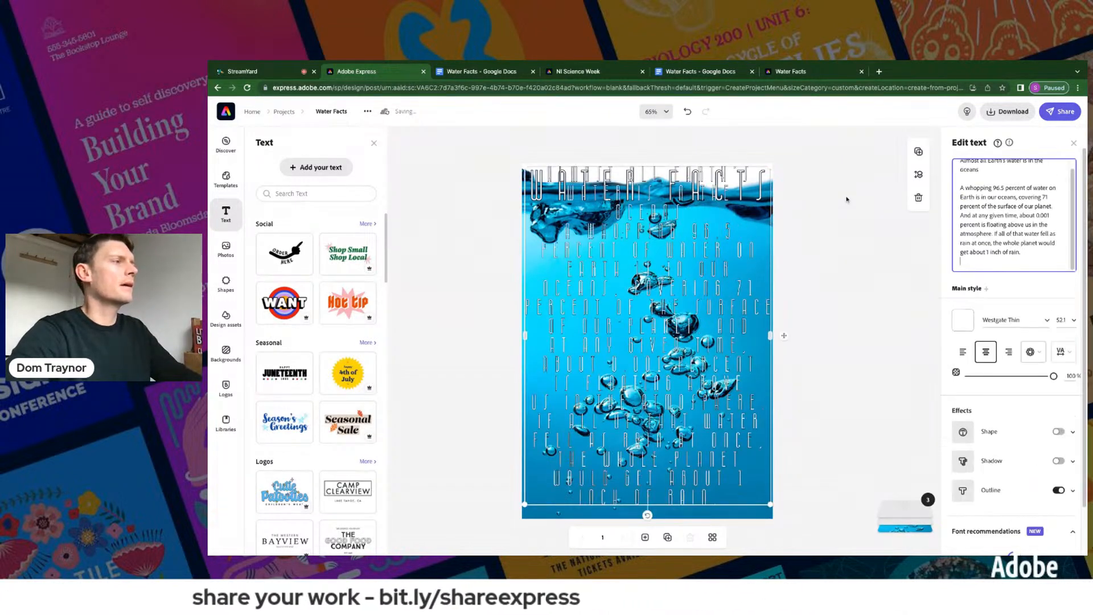
{"action": "left_click_drag", "start_coordinate": [960, 187], "coordinate": [1021, 253]}
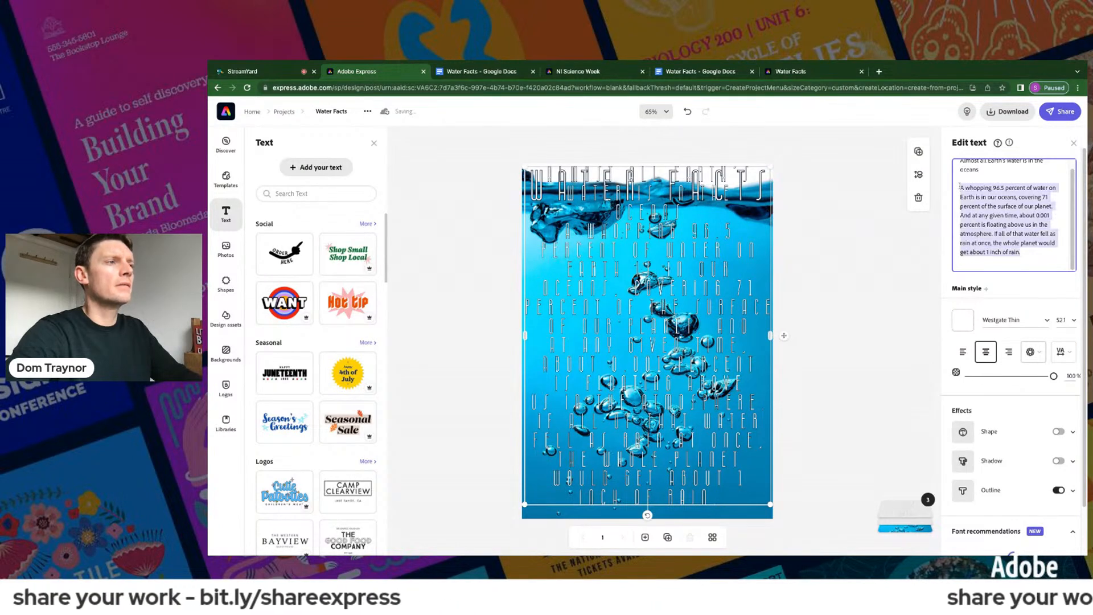
{"action": "key", "text": "ctrl+x"}
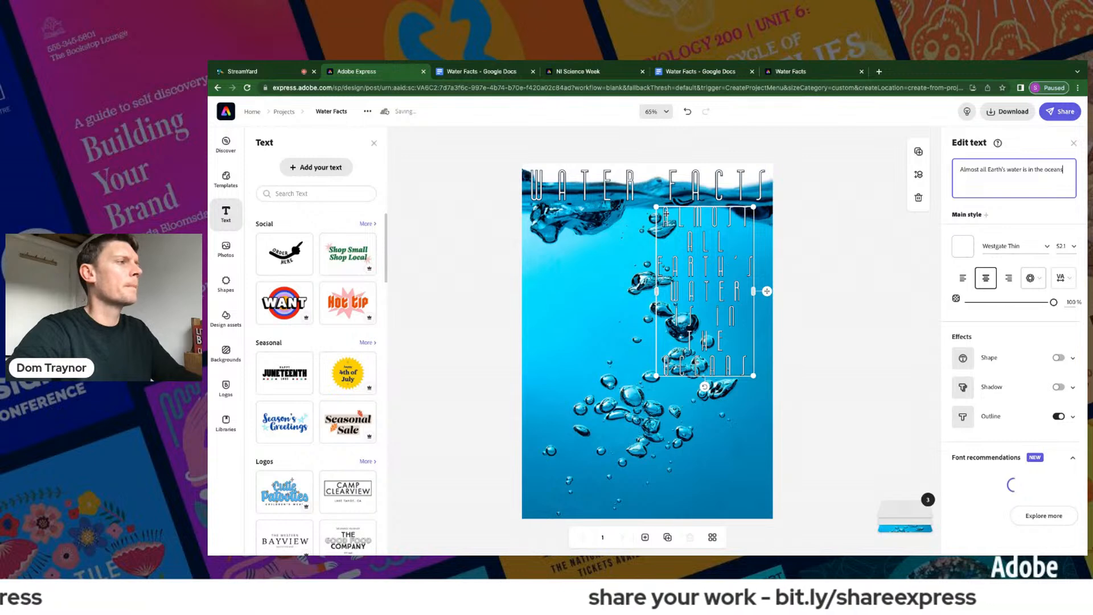
- Shrink the fact heading, apply the recommended Bebas Neue Regular font and widen its box so it fits on one line
{"action": "left_click_drag", "start_coordinate": [657, 206], "coordinate": [535, 363]}
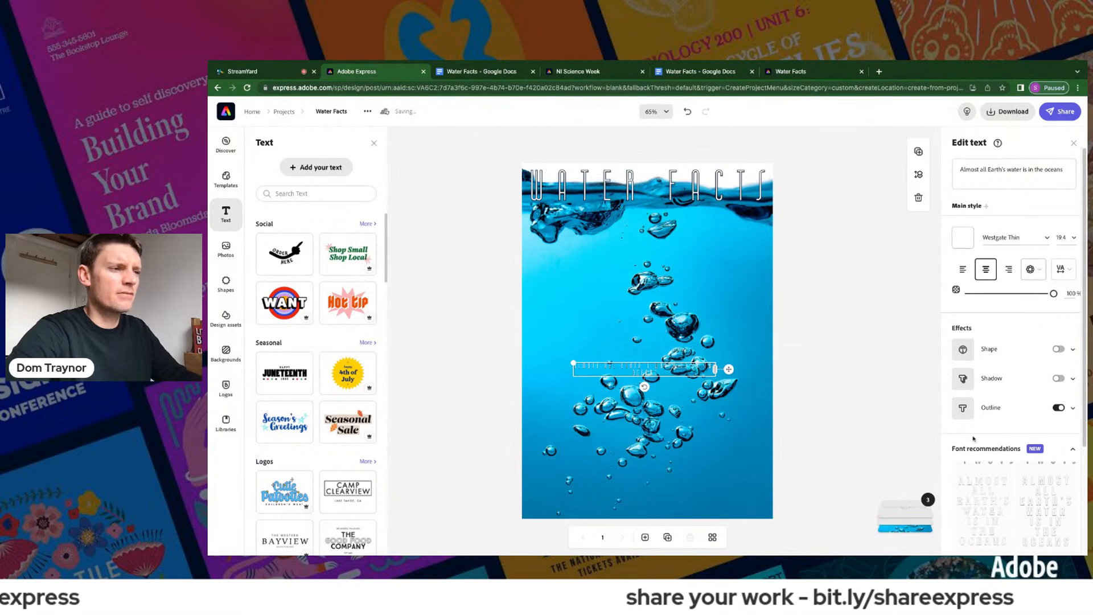
{"action": "left_click", "coordinate": [1042, 504]}
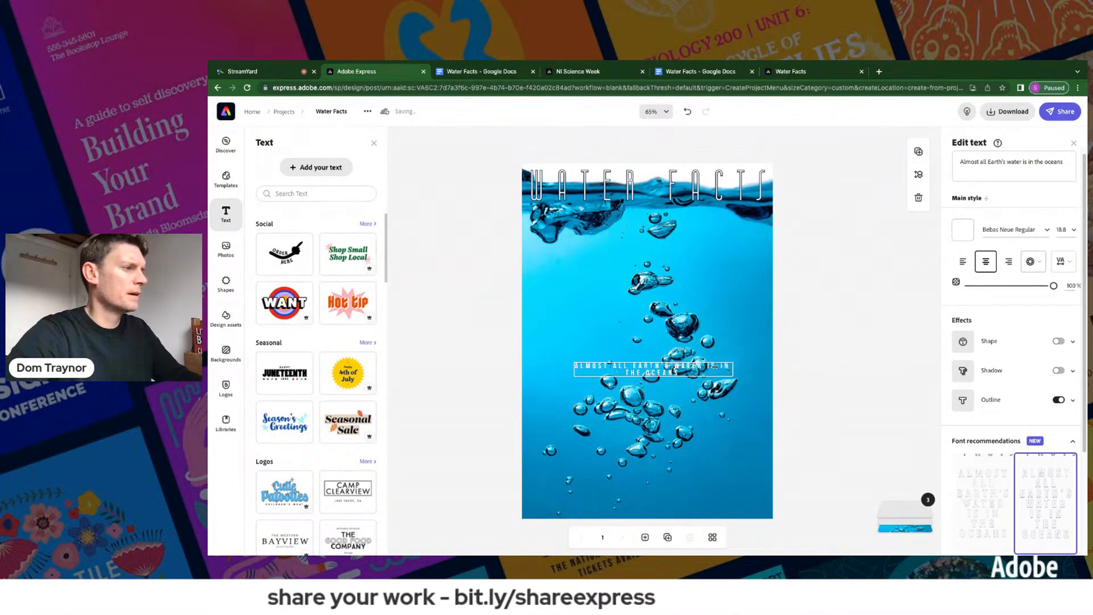
{"action": "left_click_drag", "start_coordinate": [769, 369], "coordinate": [788, 368]}
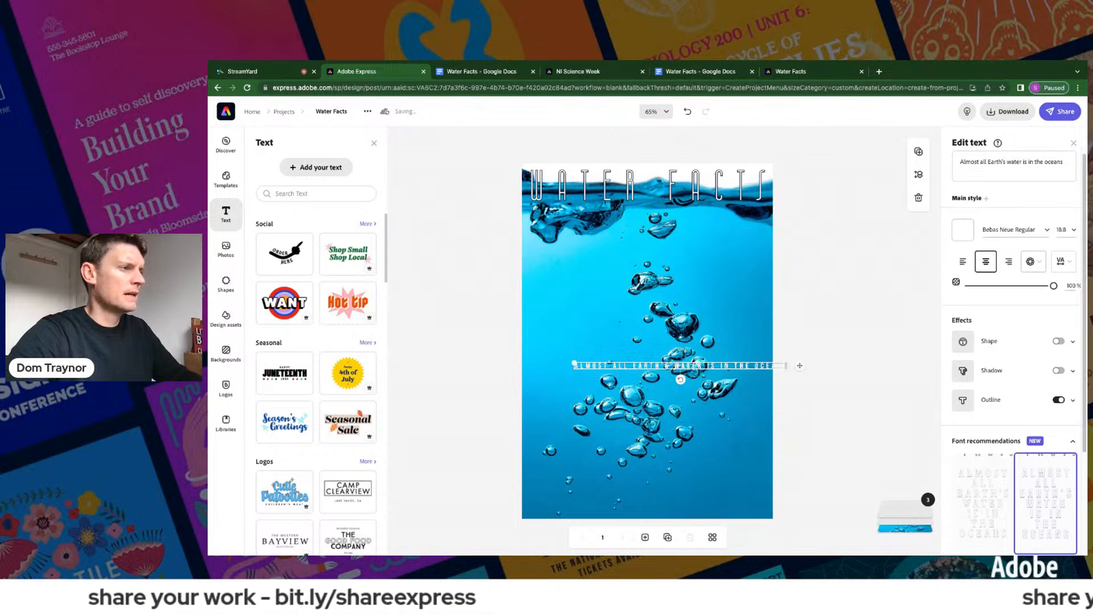
- Reduce the fact heading's letter spacing, enlarge it to about size 32.5 and place it across the poster below the title
{"action": "left_click", "coordinate": [1065, 263]}
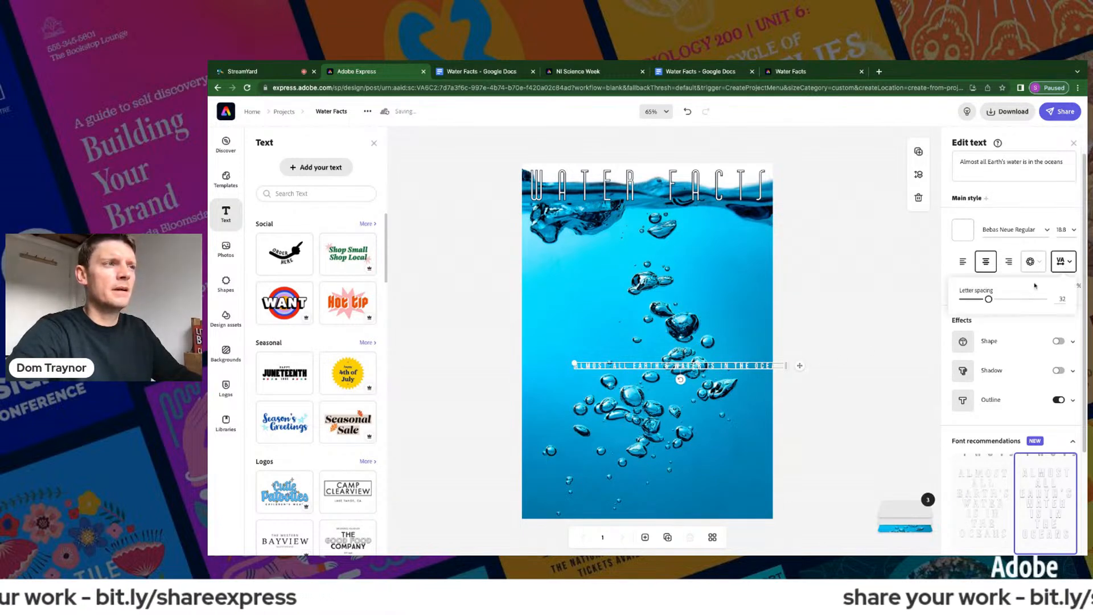
{"action": "left_click_drag", "start_coordinate": [991, 303], "coordinate": [969, 299]}
{"action": "left_click_drag", "start_coordinate": [646, 363], "coordinate": [547, 359]}
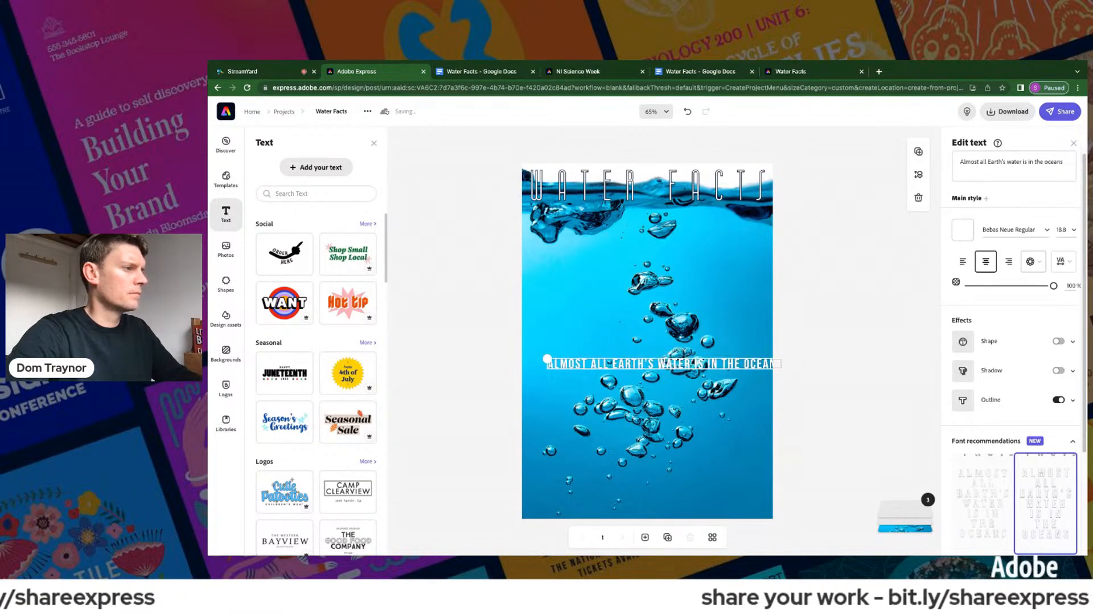
{"action": "left_click_drag", "start_coordinate": [795, 365], "coordinate": [780, 272]}
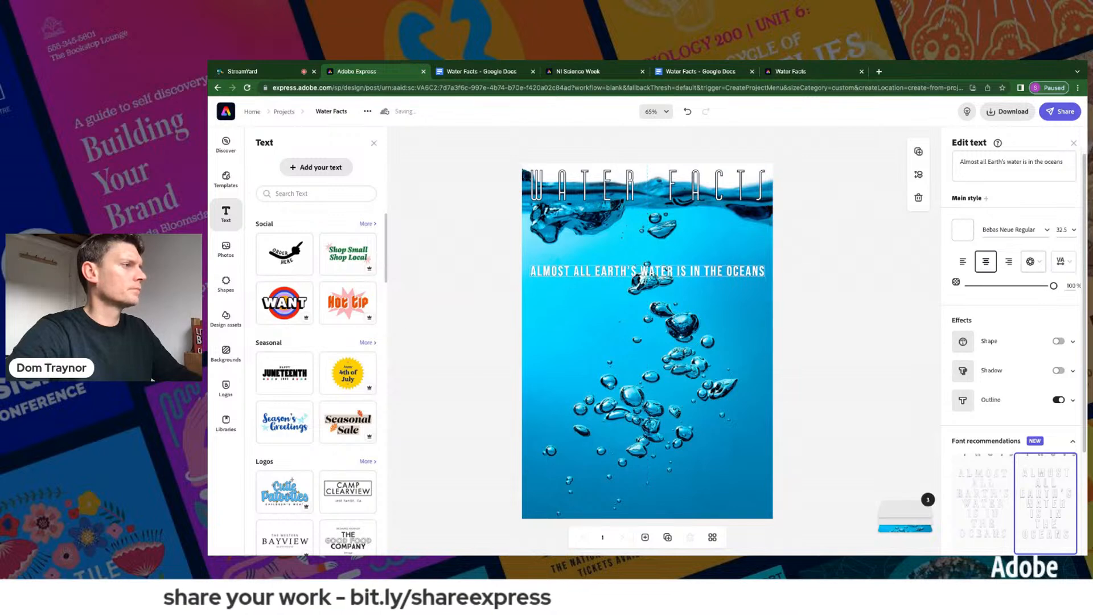
- Tighten the fact heading's letter spacing further, turn off its outline and place it against the poster's left margin
{"action": "left_click", "coordinate": [1064, 261]}
{"action": "left_click_drag", "start_coordinate": [970, 300], "coordinate": [963, 299]}
{"action": "left_click_drag", "start_coordinate": [755, 272], "coordinate": [732, 269]}
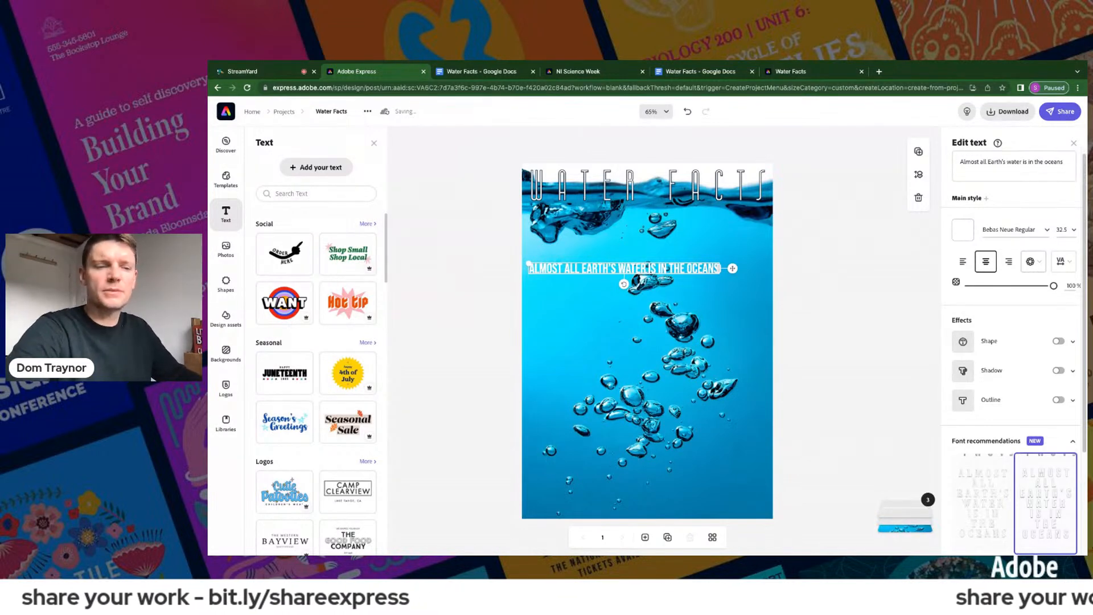
{"action": "left_click", "coordinate": [855, 412]}
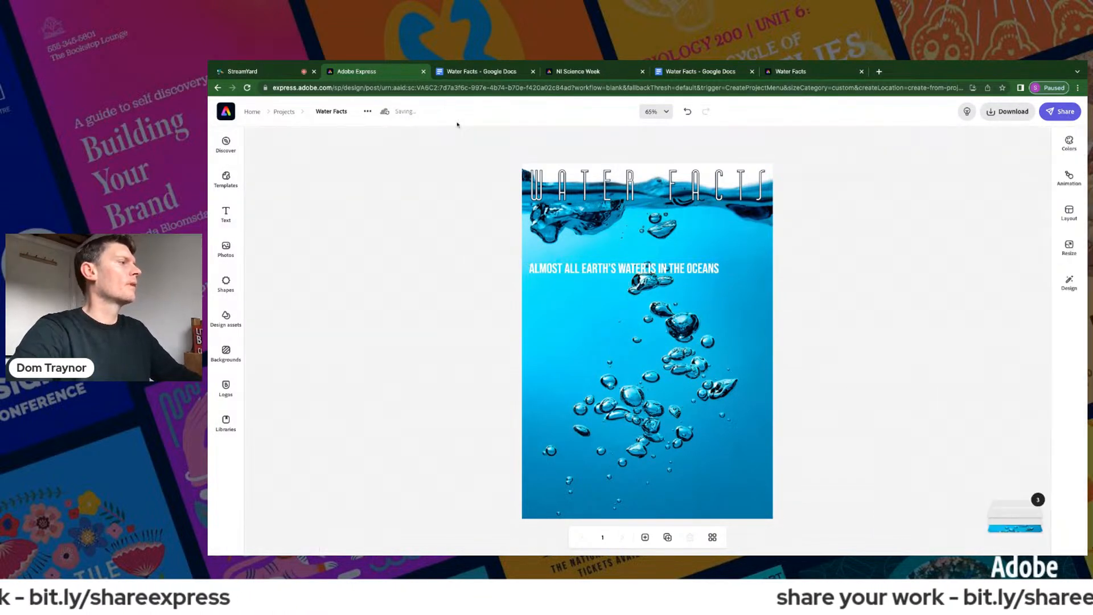
- Add a second text box to the poster and paste the cut paragraph beginning "A whopping 96.5 percent of water" into it
{"action": "left_click", "coordinate": [226, 213]}
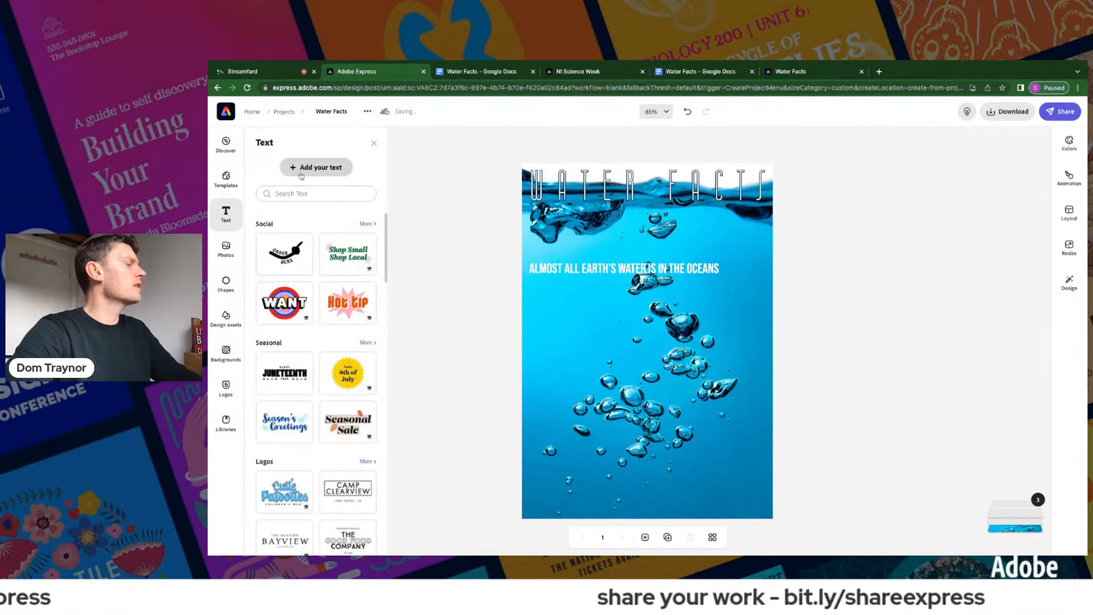
{"action": "left_click", "coordinate": [317, 171]}
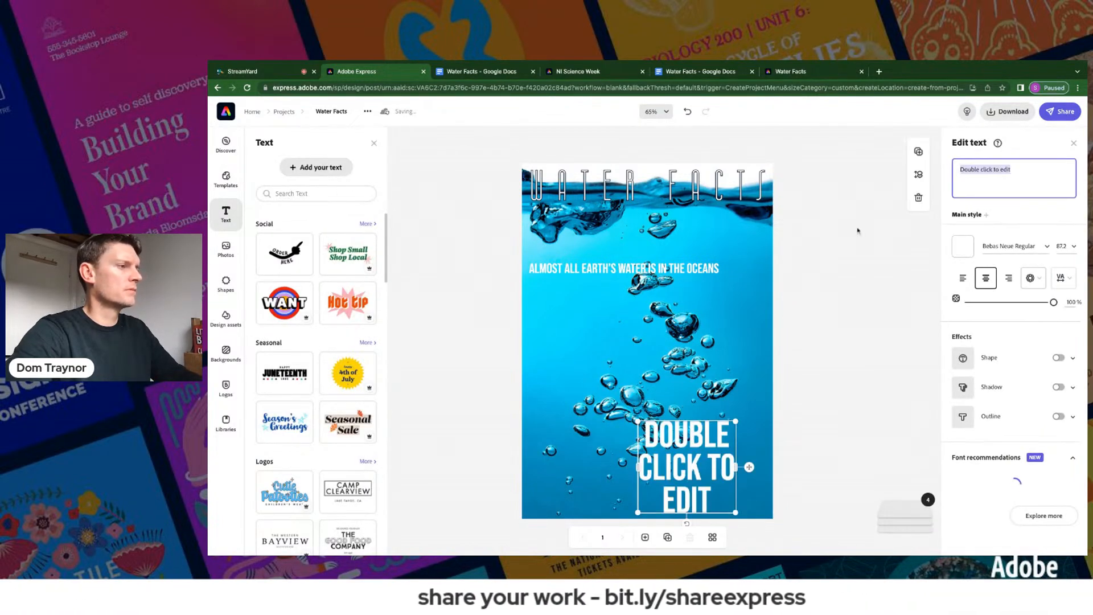
{"action": "key", "text": "ctrl+v"}
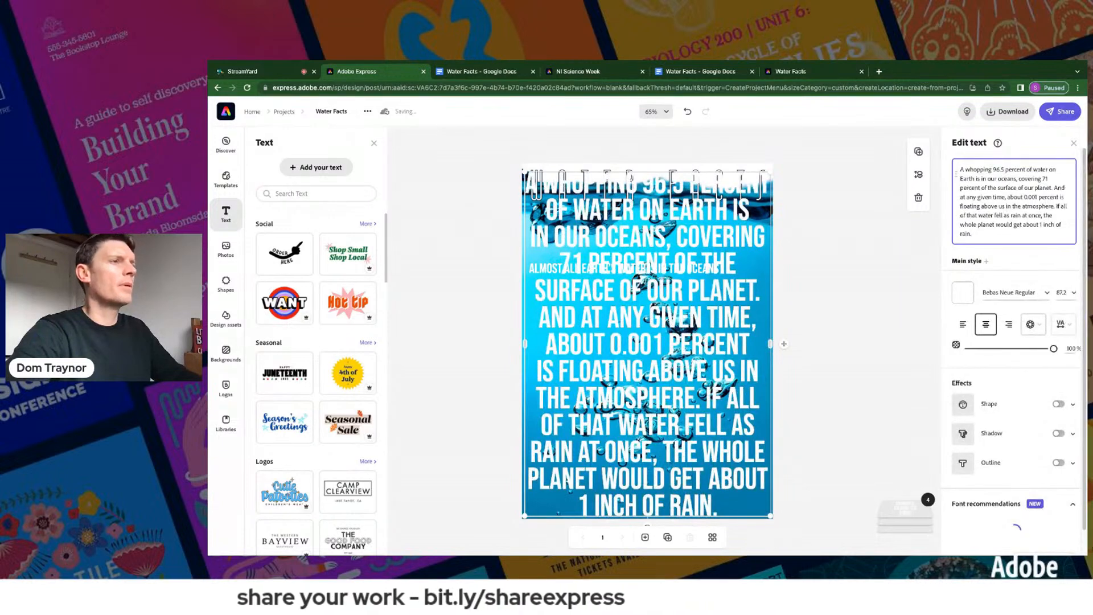
- Change the paragraph's font to Hobo Std Medium
{"action": "left_click", "coordinate": [1018, 292]}
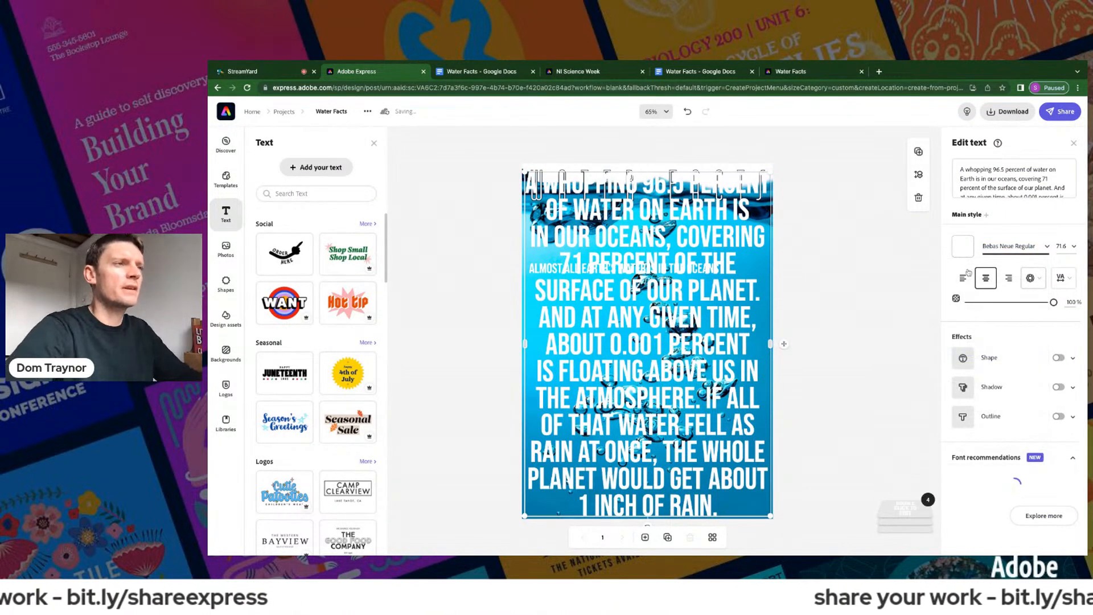
{"action": "left_click", "coordinate": [1006, 245]}
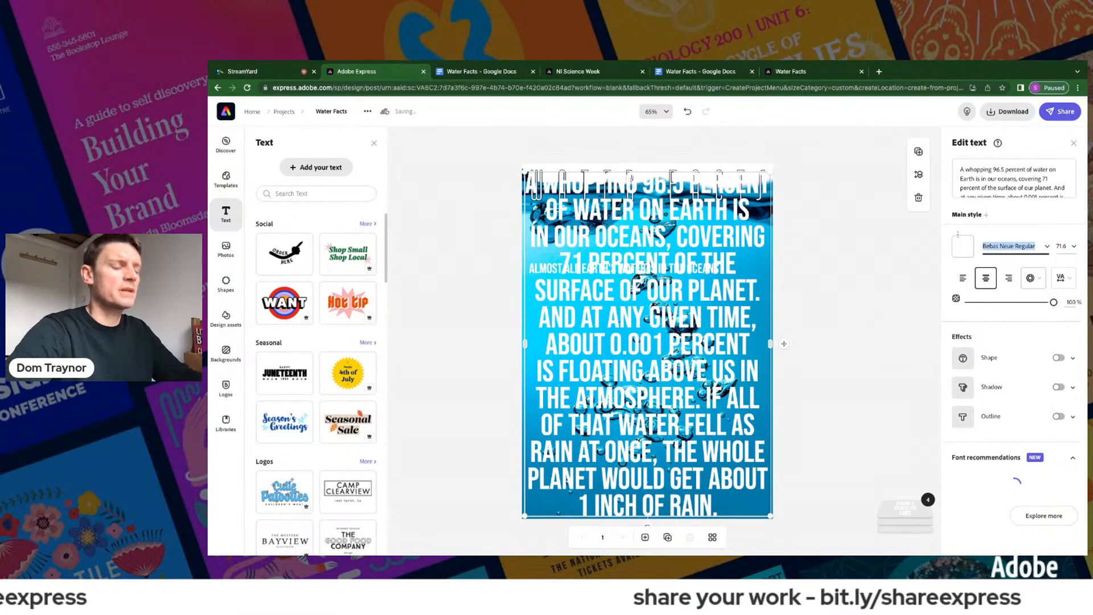
{"action": "type", "text": "hobo"}
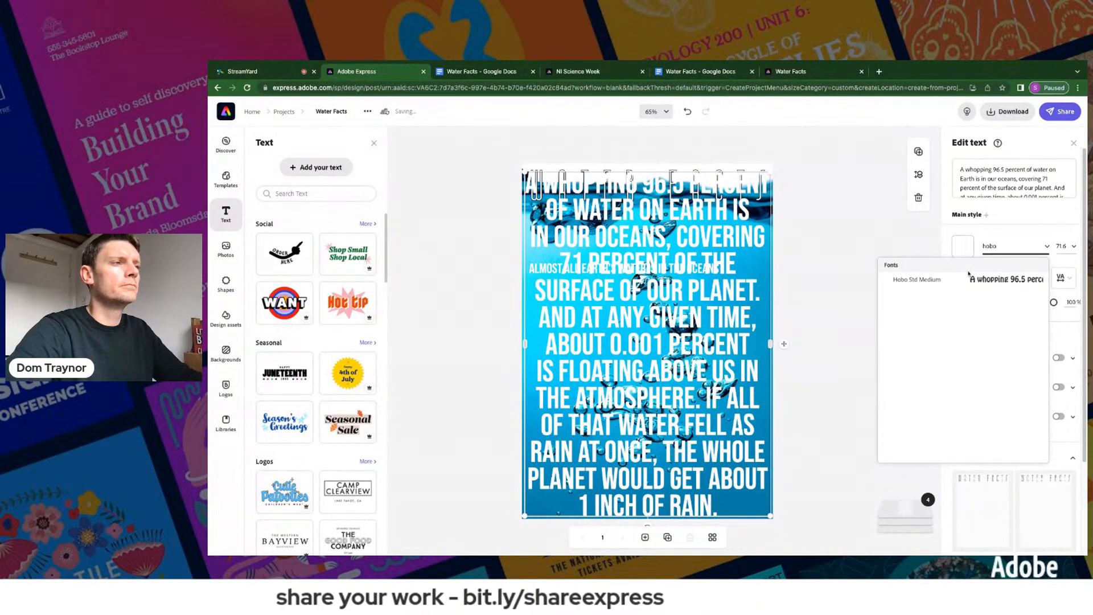
{"action": "left_click", "coordinate": [965, 275]}
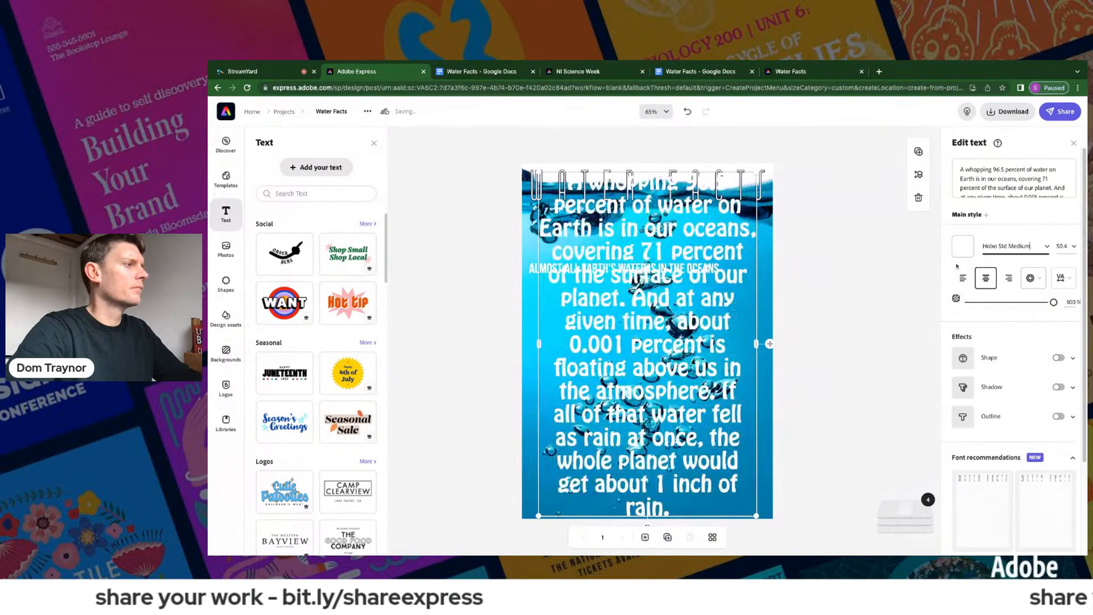
- Scale the paragraph to fit the poster's width directly beneath the fact heading and left-align its text
{"action": "left_click_drag", "start_coordinate": [755, 515], "coordinate": [747, 293]}
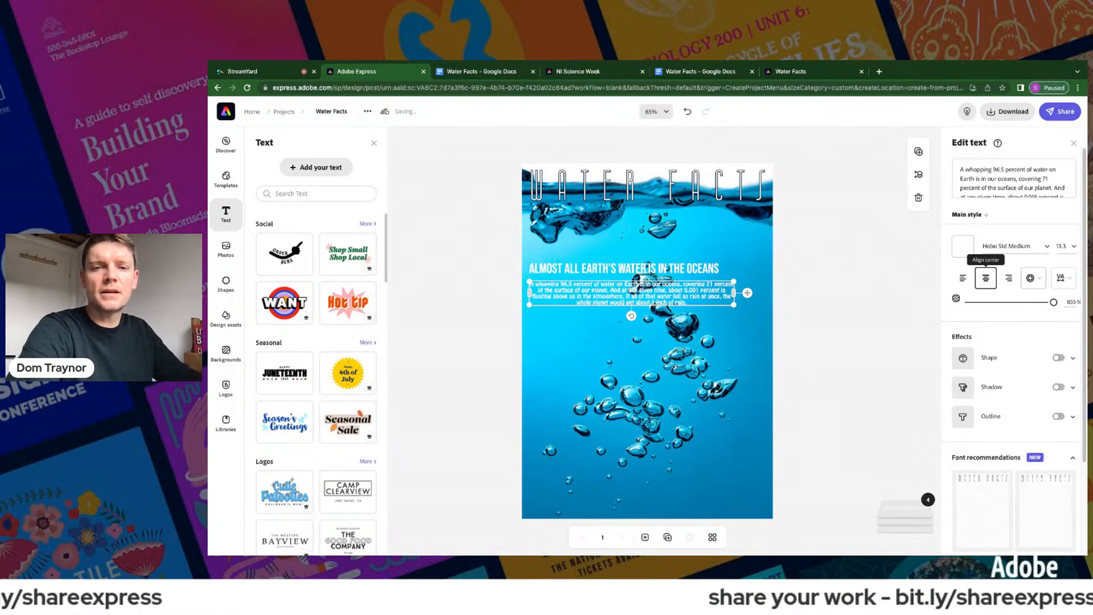
{"action": "left_click", "coordinate": [962, 279]}
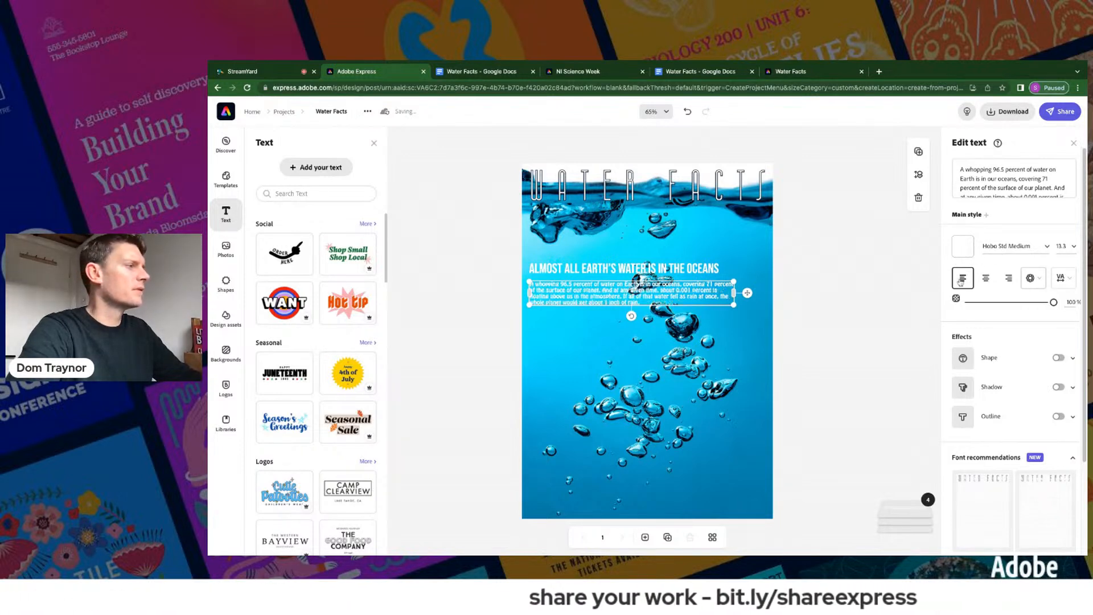
{"action": "mouse_move", "coordinate": [735, 304]}
{"action": "left_mouse_down"}
{"action": "mouse_move", "coordinate": [762, 307]}
{"action": "mouse_move", "coordinate": [736, 304]}
{"action": "left_mouse_up"}
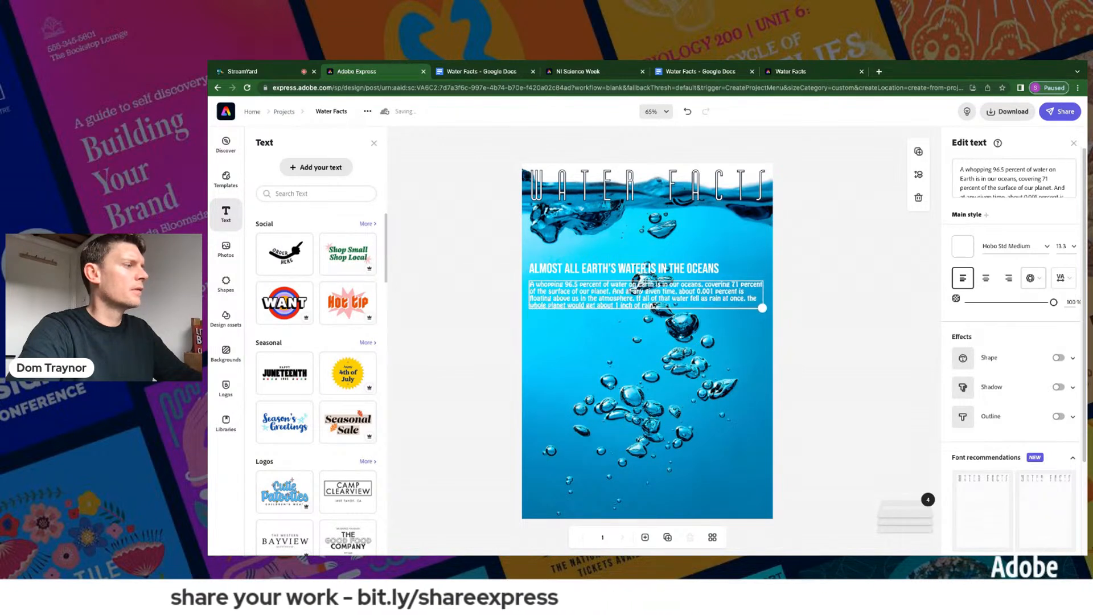
- Apply the Darken filter to the poster's underwater background photo
{"action": "left_click", "coordinate": [728, 396]}
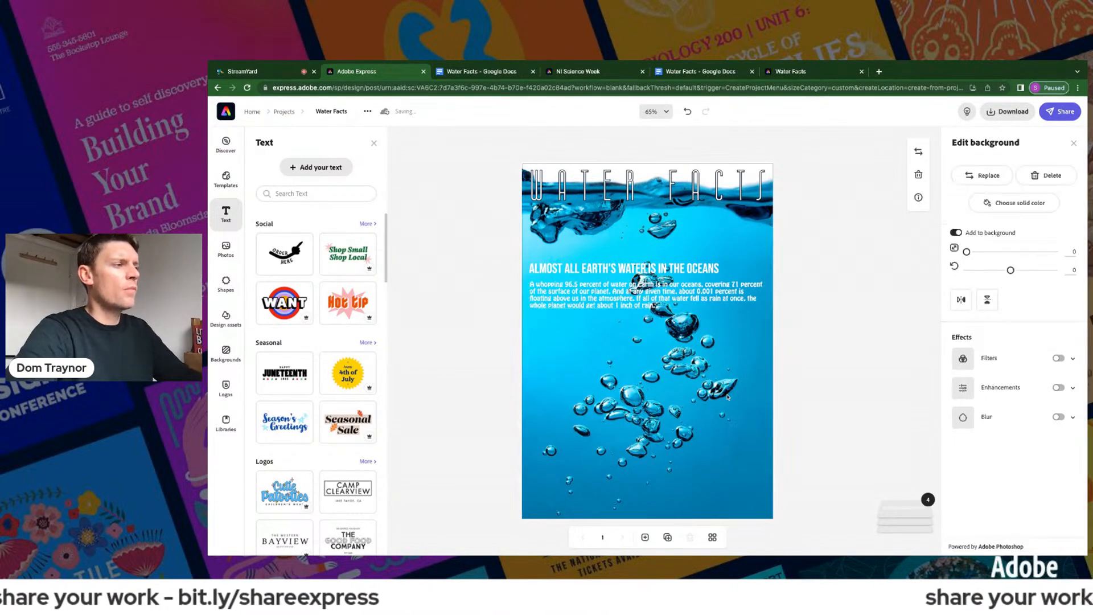
{"action": "left_click", "coordinate": [1073, 361]}
{"action": "left_click", "coordinate": [1055, 407]}
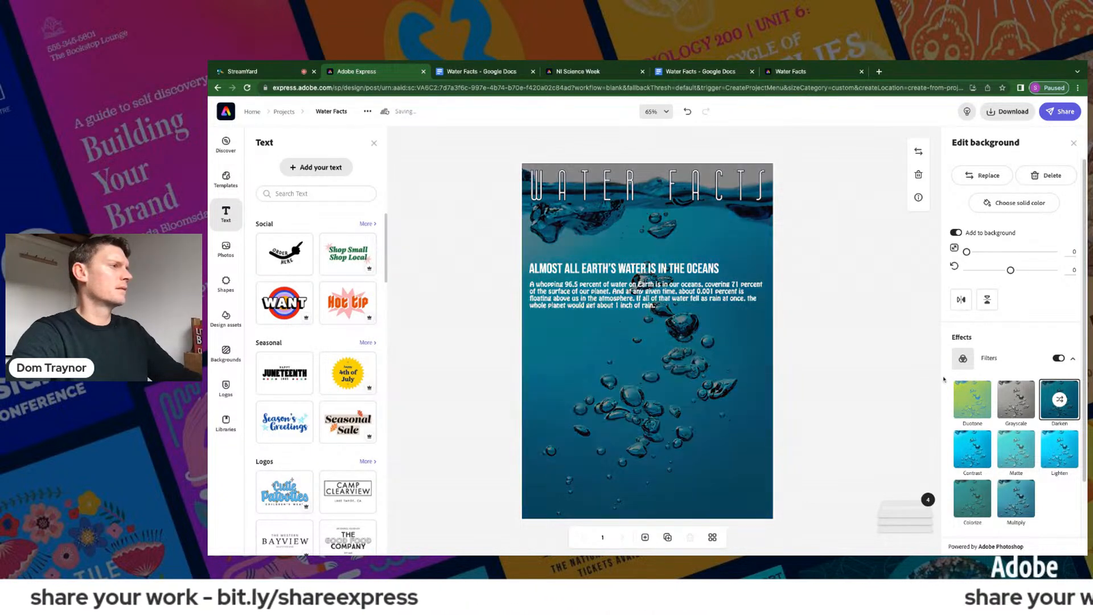
{"action": "left_click", "coordinate": [906, 369]}
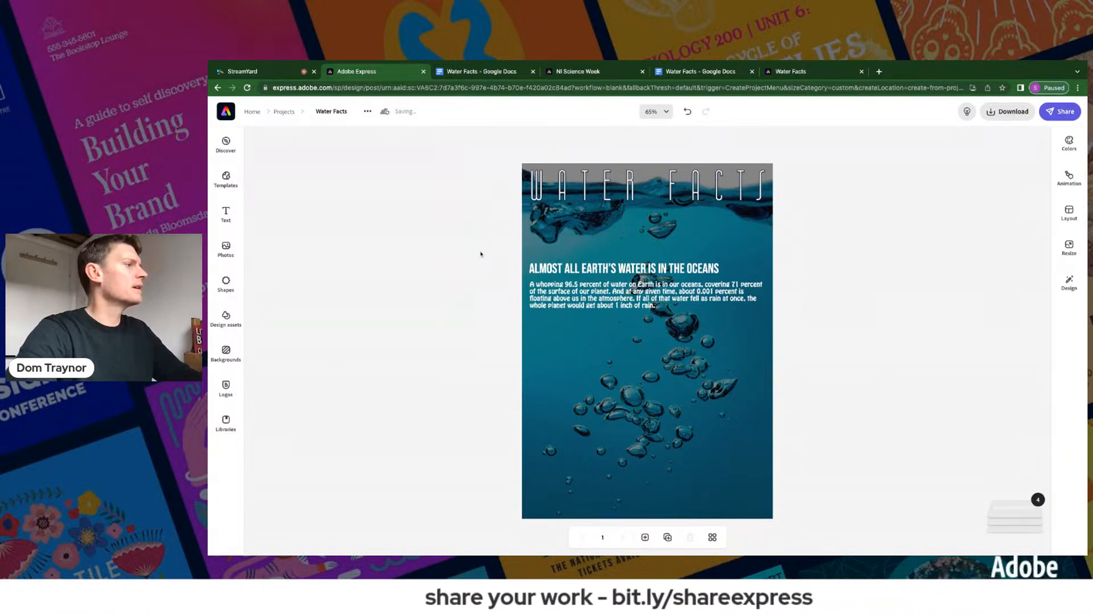
{"action": "left_click", "coordinate": [479, 72]}
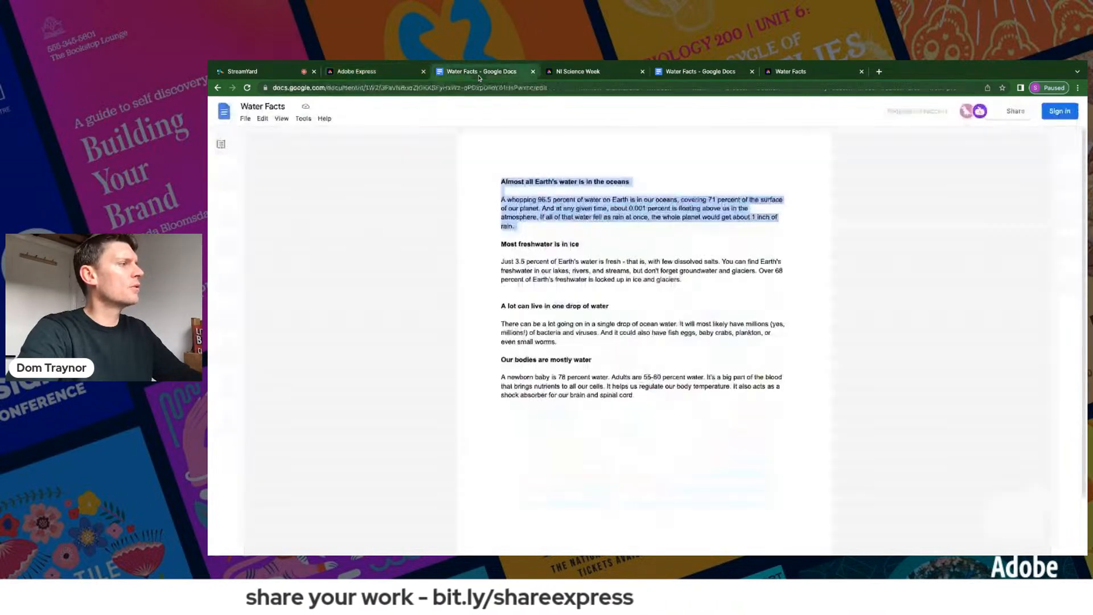
{"action": "left_click", "coordinate": [381, 71]}
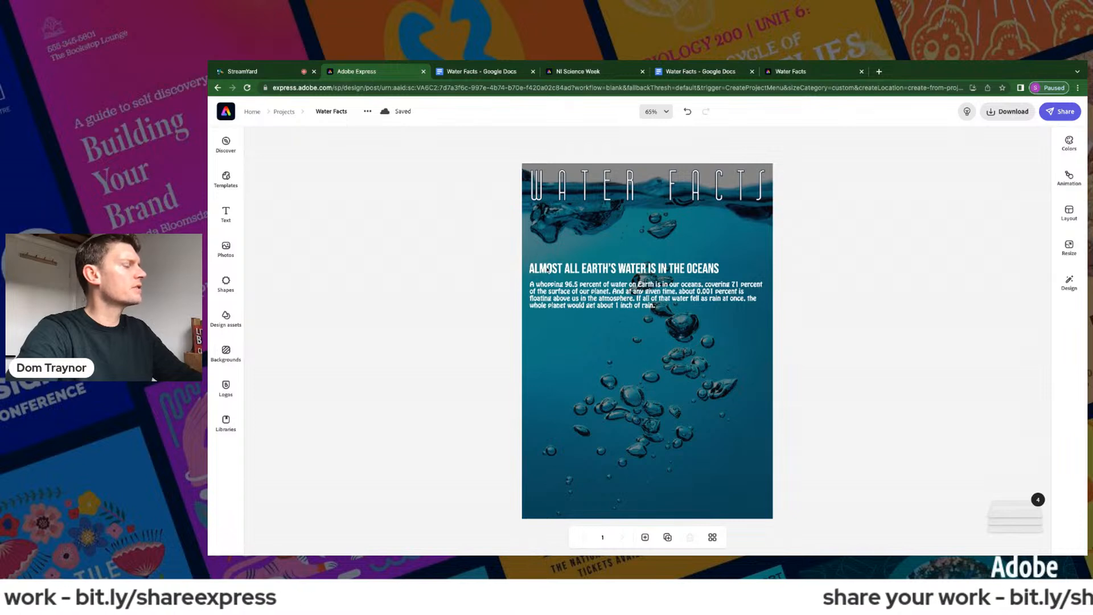
- Duplicate the fact heading and paragraph together and place the copy directly below the original, aligned with its left edge
{"action": "left_click", "coordinate": [549, 269]}
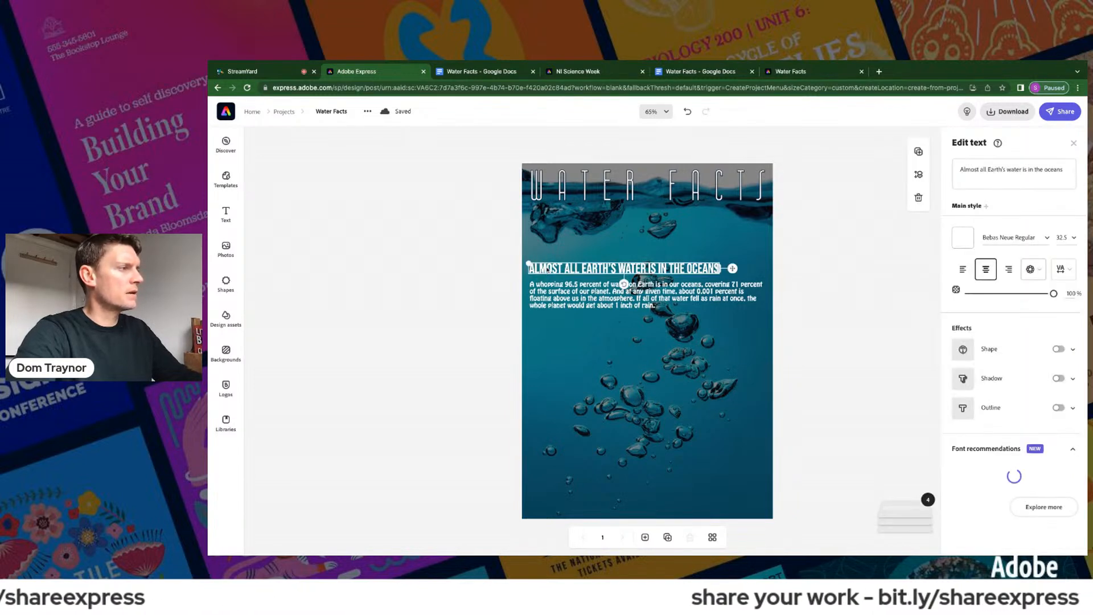
{"action": "left_click", "coordinate": [578, 302], "text": "shift"}
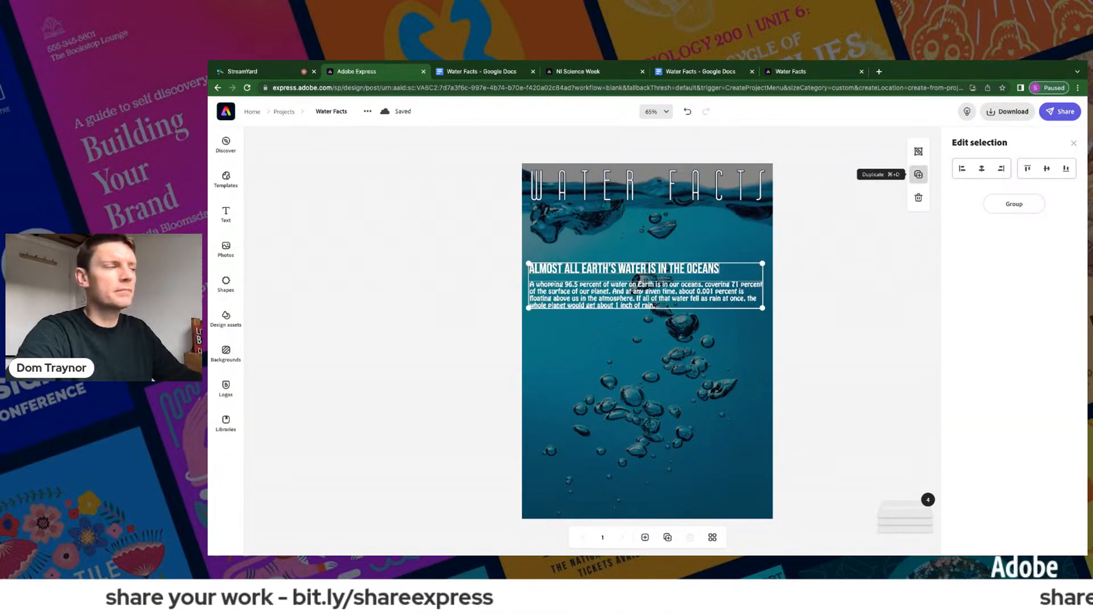
{"action": "left_click", "coordinate": [918, 175]}
{"action": "left_click_drag", "start_coordinate": [741, 299], "coordinate": [735, 345]}
{"action": "key", "text": "Left"}
{"action": "key", "text": "Left"}
{"action": "key", "text": "Down"}
{"action": "key", "text": "Right"}
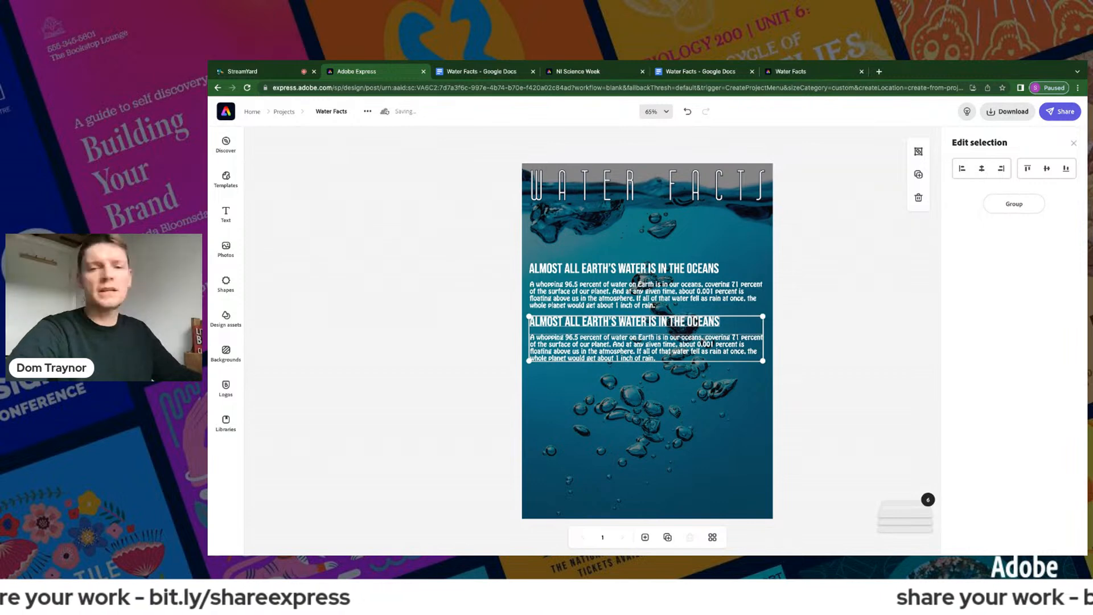
- Replace the duplicated fact heading with "Most freshwater is in ice", copied from the Water Facts Google Doc
{"action": "left_click", "coordinate": [506, 76]}
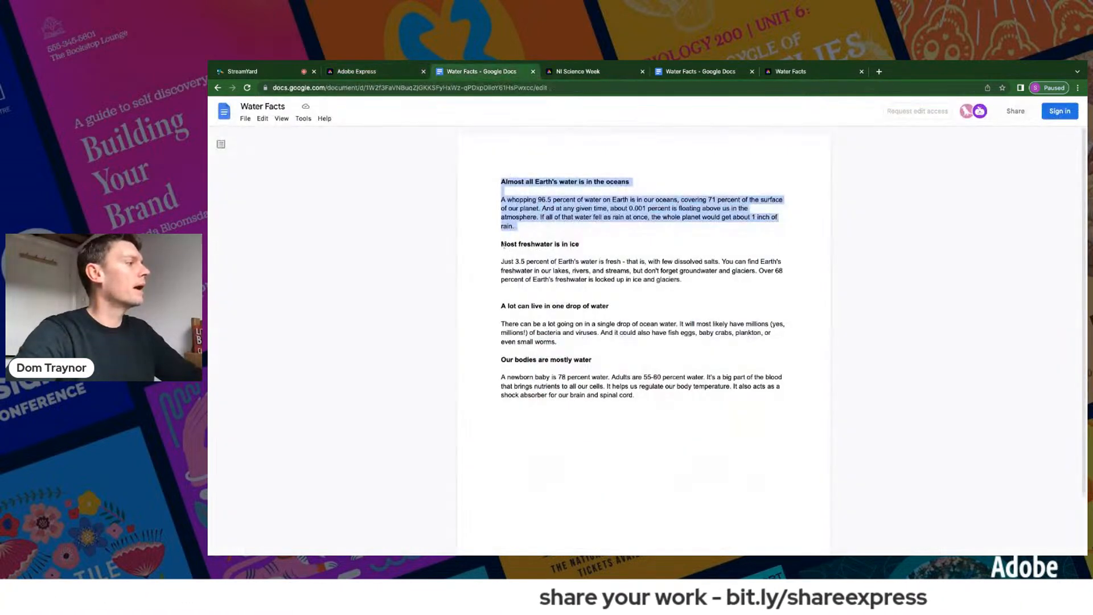
{"action": "left_click", "coordinate": [500, 245]}
{"action": "left_click_drag", "start_coordinate": [501, 244], "coordinate": [590, 243]}
{"action": "key", "text": "ctrl+c"}
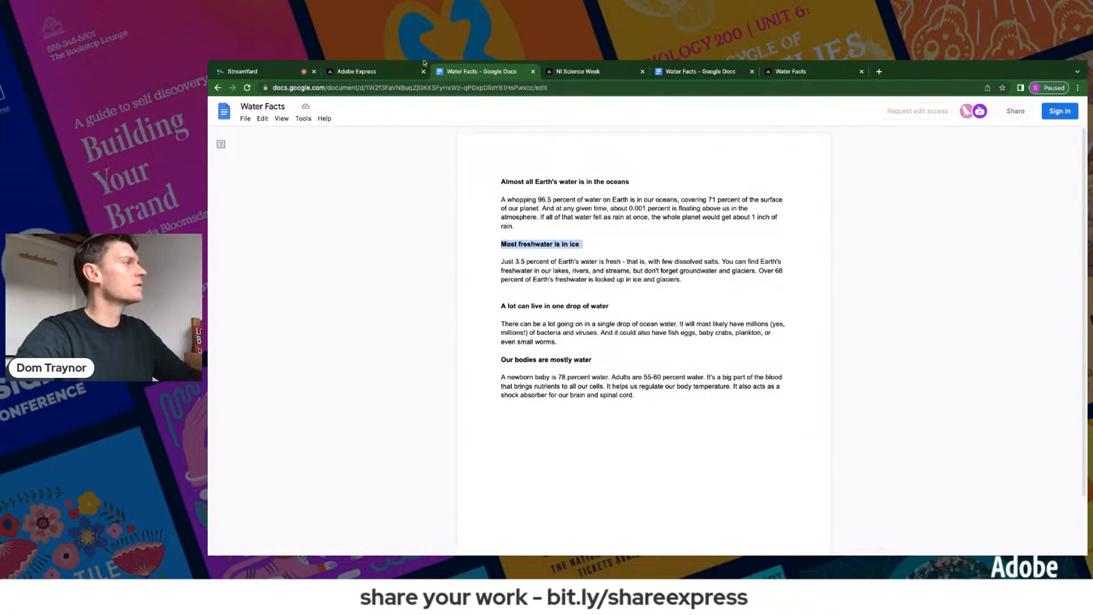
{"action": "left_click", "coordinate": [393, 76]}
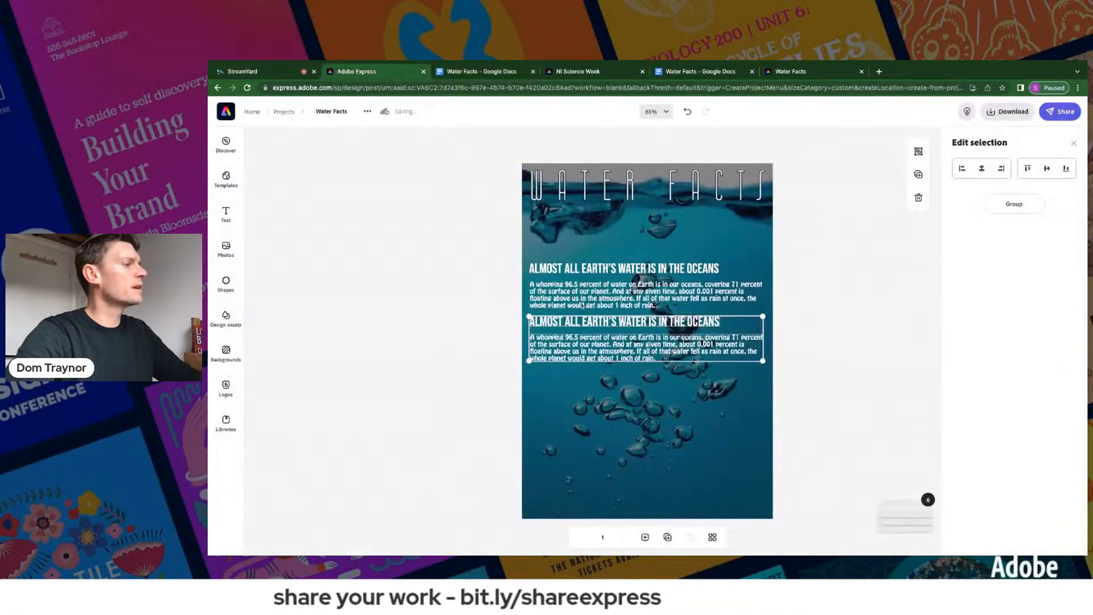
{"action": "left_click", "coordinate": [498, 373]}
{"action": "left_click", "coordinate": [626, 323]}
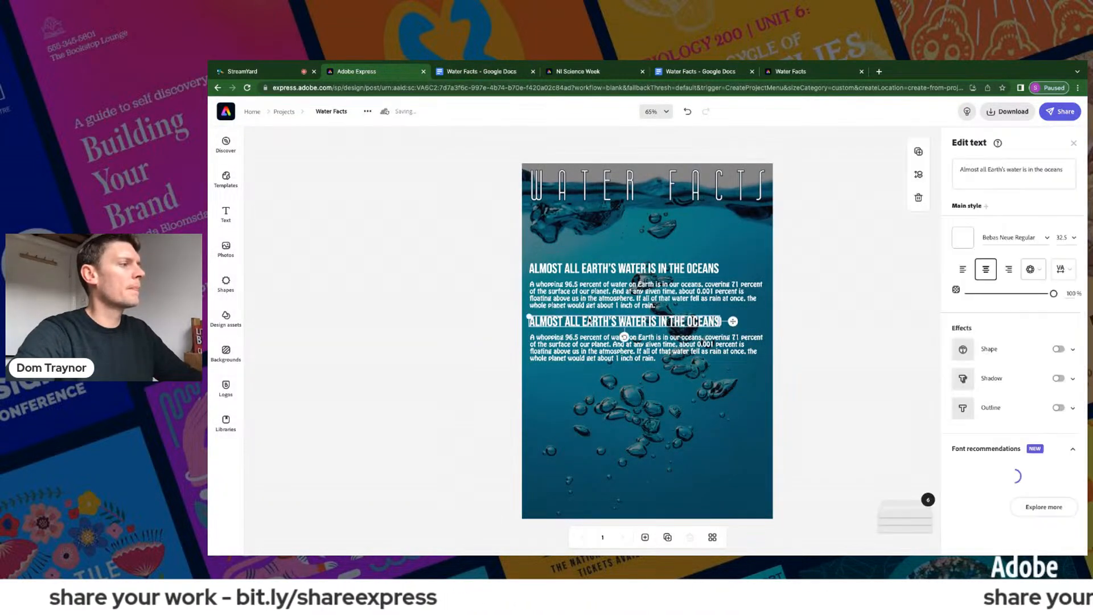
{"action": "left_click", "coordinate": [990, 171]}
{"action": "key", "text": "ctrl+a"}
{"action": "key", "text": "ctrl+v"}
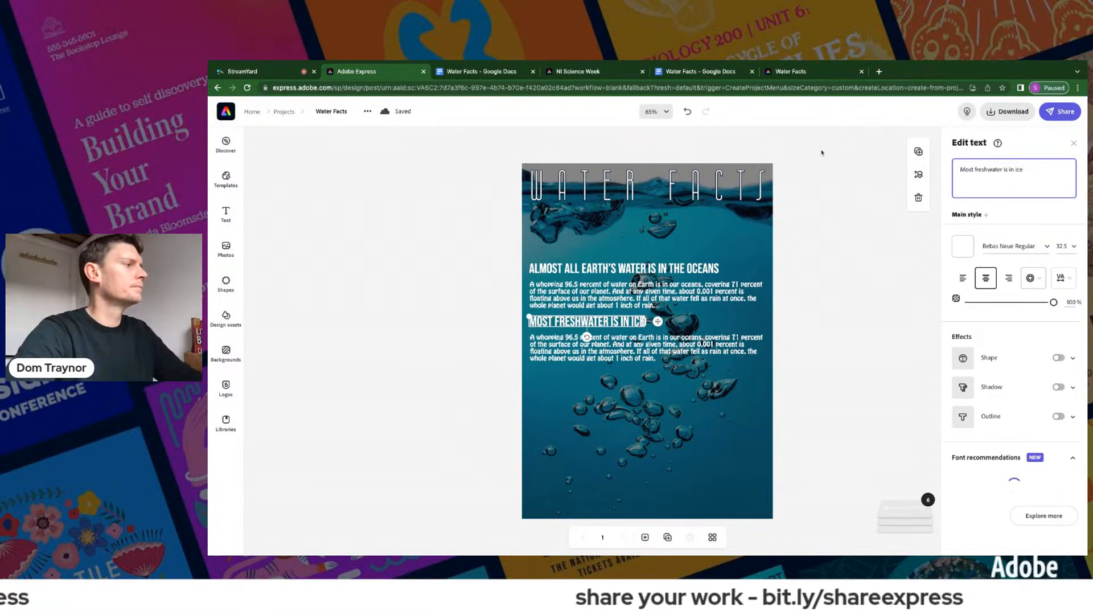
- Replace the duplicated paragraph with the "Just 3.5 percent of Earth's water is fresh" paragraph from the Google Doc, removing the trailing blank line
{"action": "key", "text": "ctrl+Tab"}
{"action": "left_click_drag", "start_coordinate": [502, 262], "coordinate": [683, 279]}
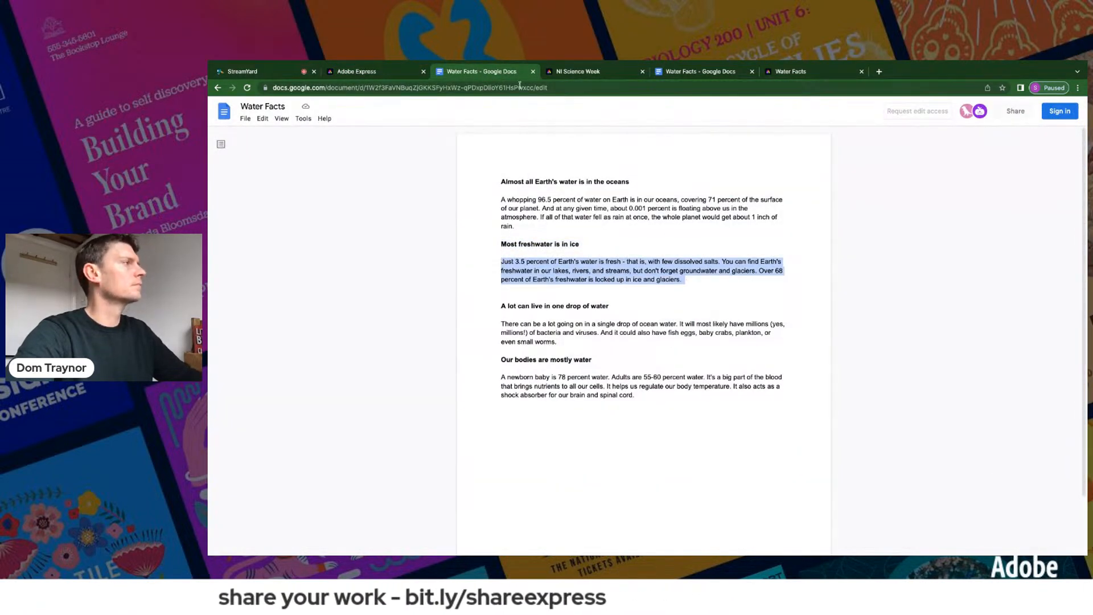
{"action": "left_click", "coordinate": [382, 71]}
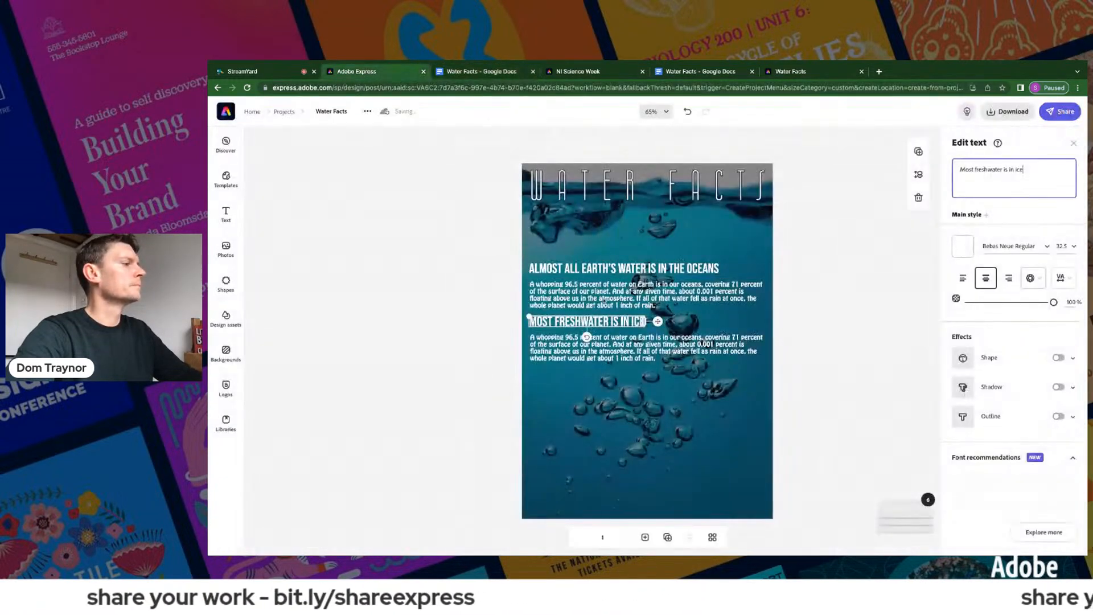
{"action": "left_click", "coordinate": [625, 350]}
{"action": "triple_click", "coordinate": [978, 178]}
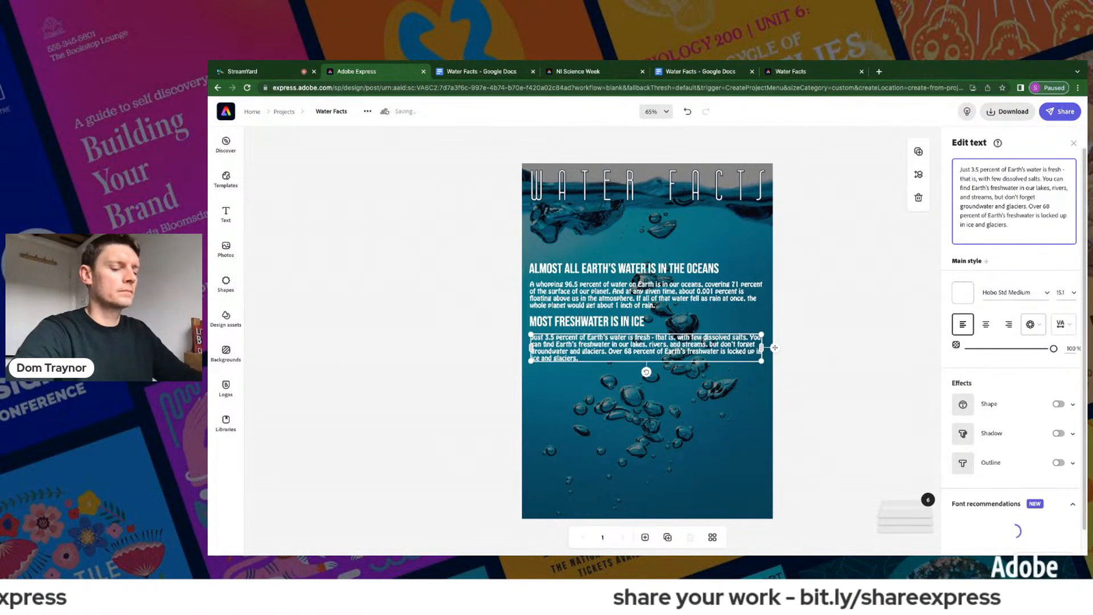
{"action": "key", "text": "BackSpace"}
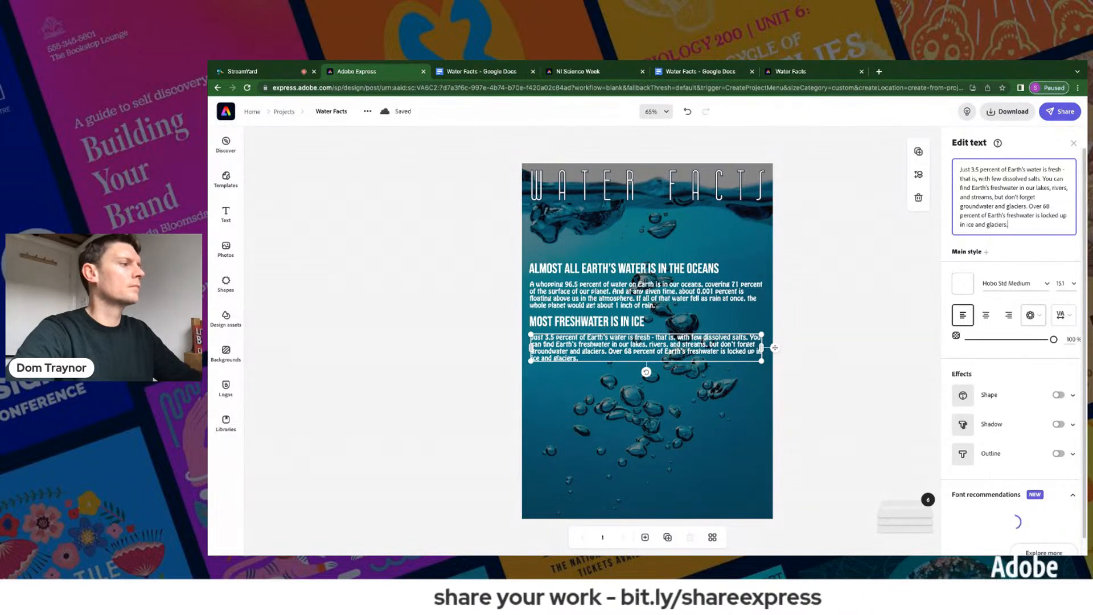
{"action": "left_click", "coordinate": [800, 276]}
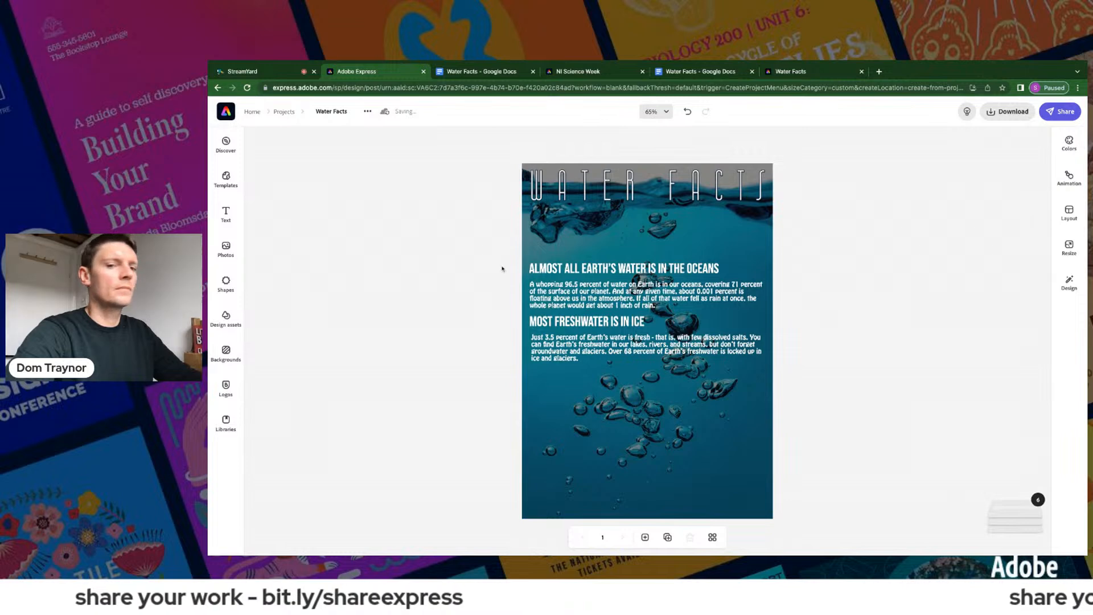
{"action": "left_click_drag", "start_coordinate": [504, 259], "coordinate": [768, 368]}
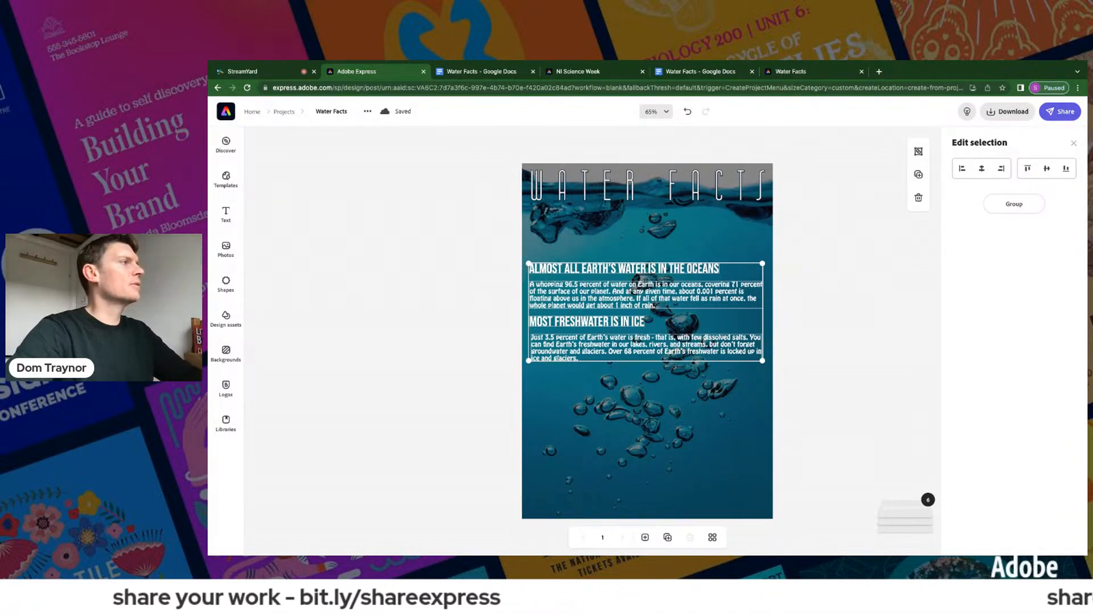
{"action": "left_click", "coordinate": [465, 74]}
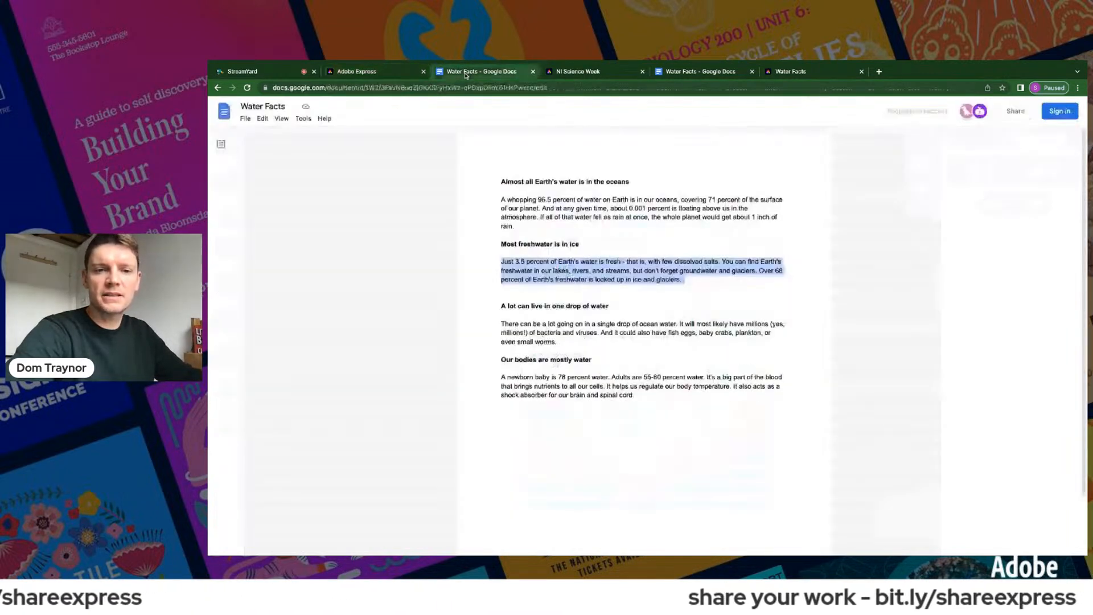
{"action": "left_click", "coordinate": [375, 72]}
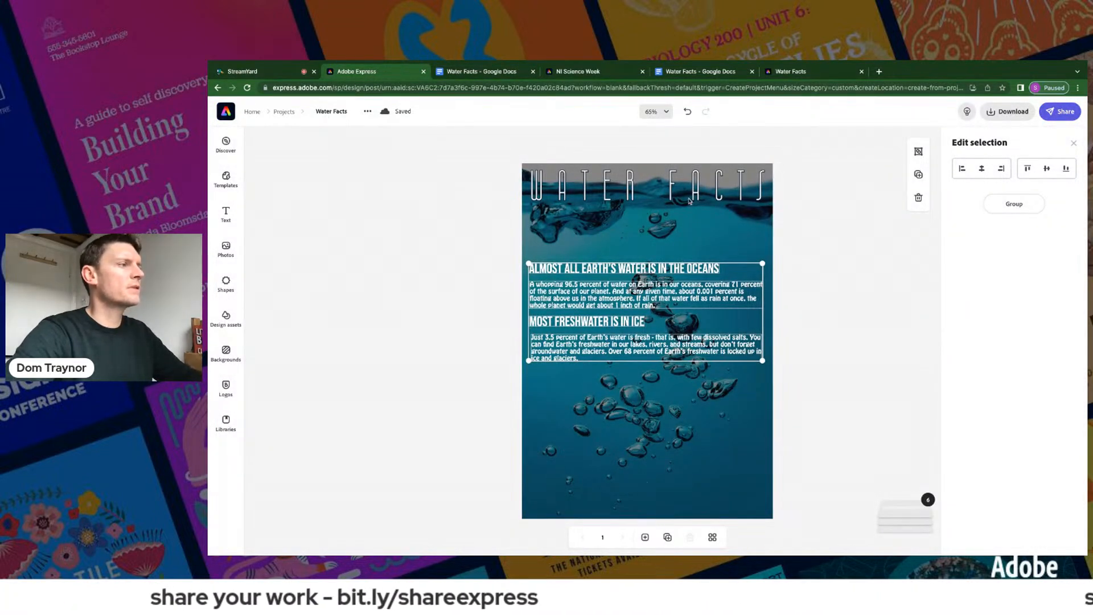
{"action": "left_click", "coordinate": [810, 264]}
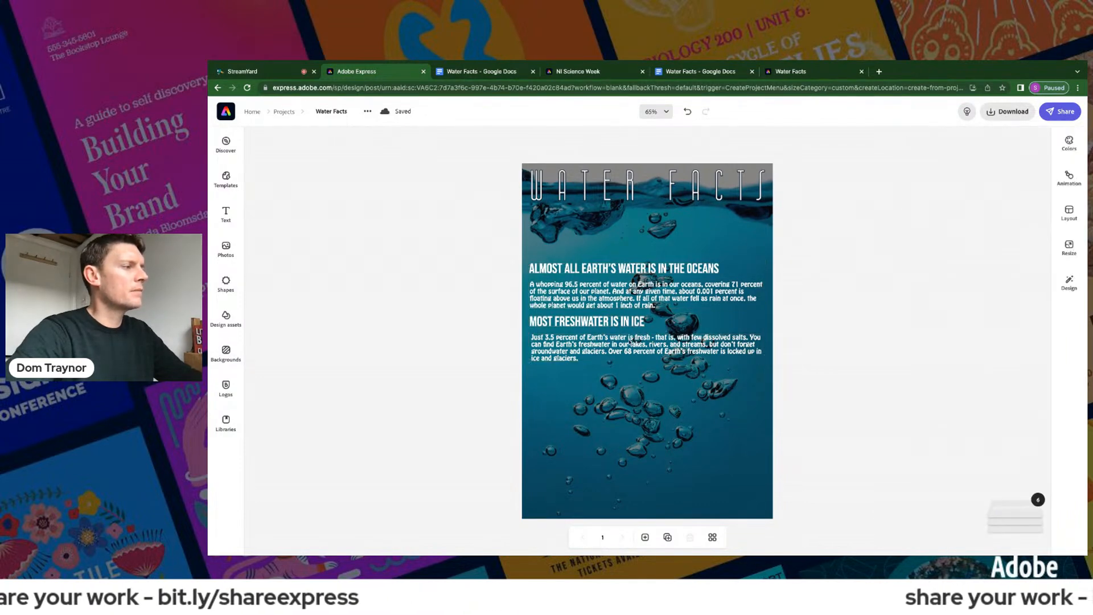
- Shift the freshwater paragraph slightly left so it lines up with the left edge of its heading
{"action": "left_click", "coordinate": [630, 343]}
{"action": "left_click_drag", "start_coordinate": [630, 340], "coordinate": [628, 340]}
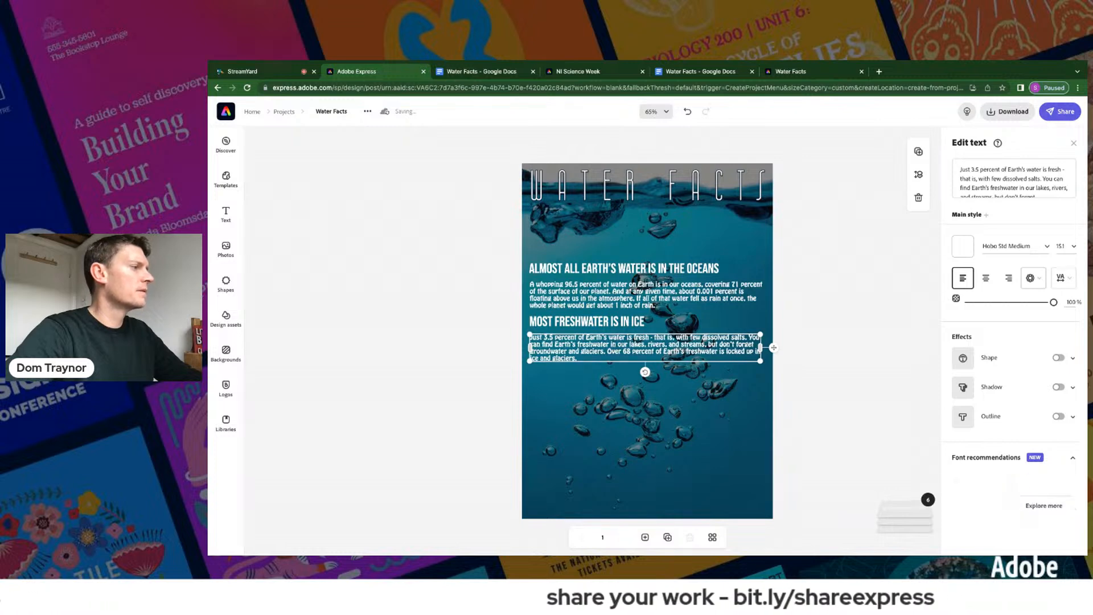
{"action": "left_click", "coordinate": [453, 262]}
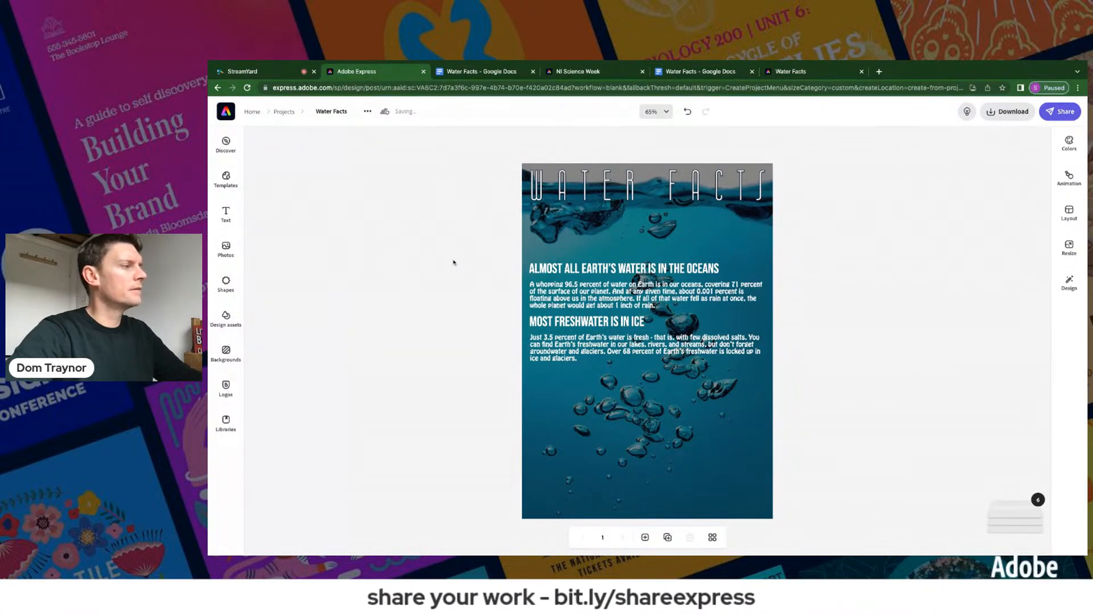
{"action": "left_click", "coordinate": [577, 346]}
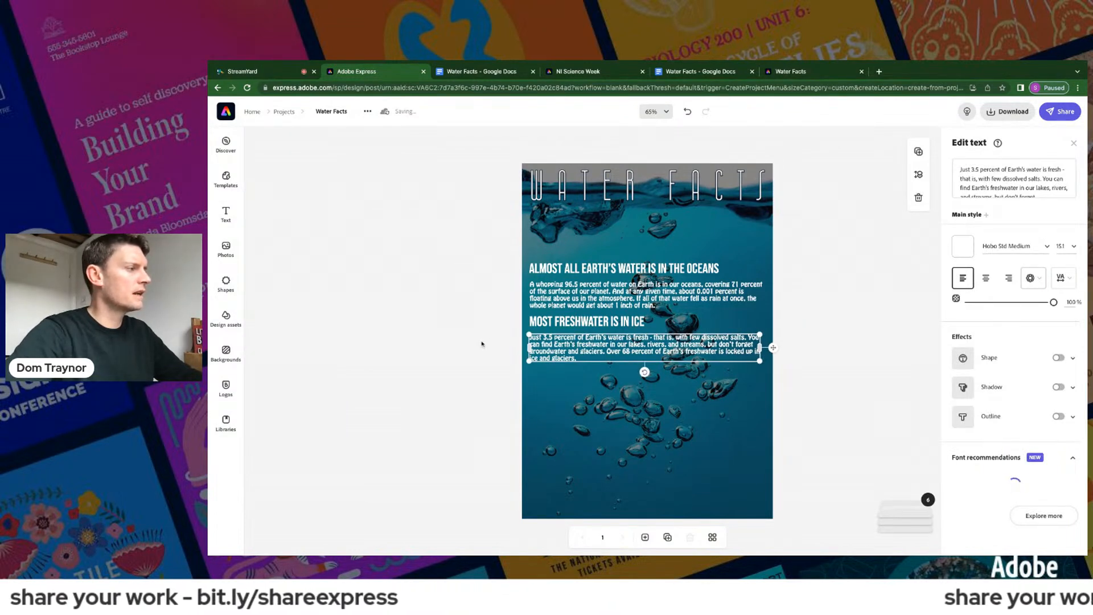
{"action": "left_click", "coordinate": [482, 260]}
- Duplicate both fact headings and paragraphs together and place the copies directly below the originals, aligned with their left edge
{"action": "left_click_drag", "start_coordinate": [454, 269], "coordinate": [454, 364]}
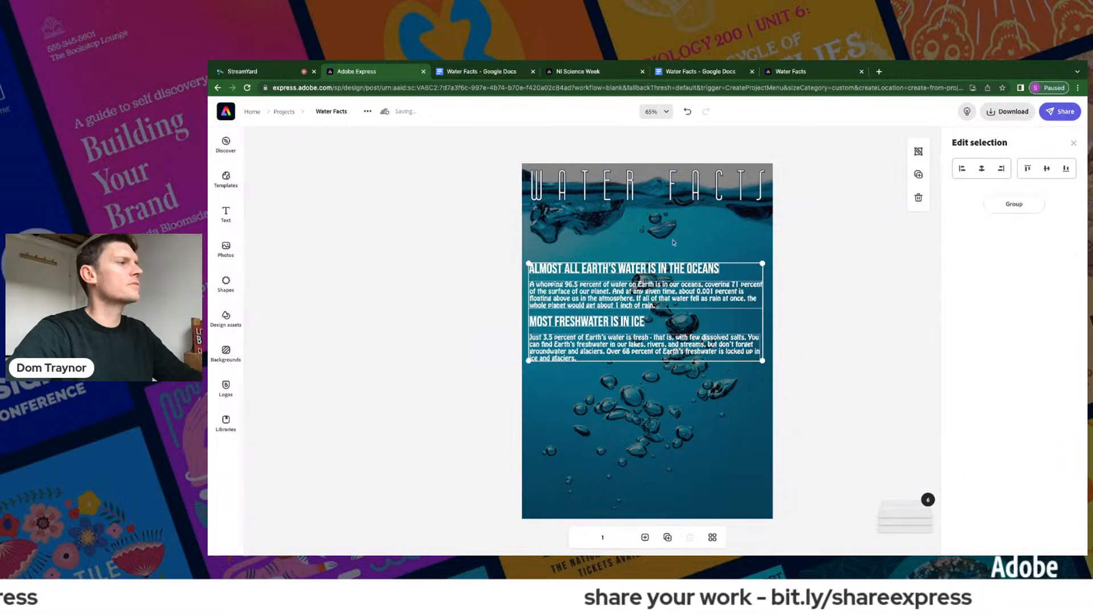
{"action": "left_click", "coordinate": [919, 174]}
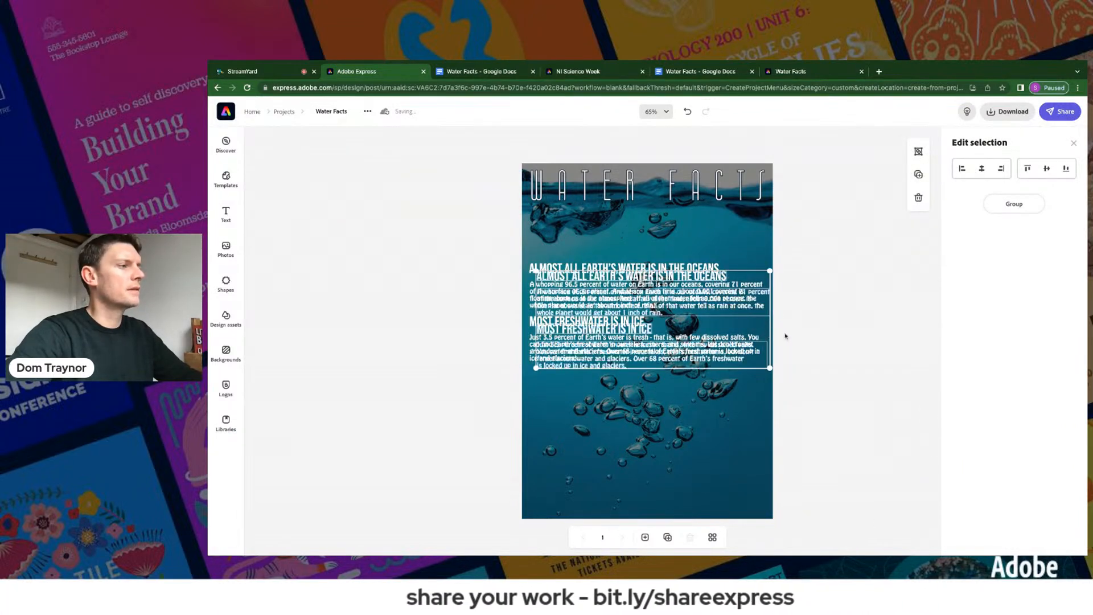
{"action": "left_click_drag", "start_coordinate": [744, 310], "coordinate": [737, 407]}
{"action": "key", "text": "Down"}
{"action": "key", "text": "Right"}
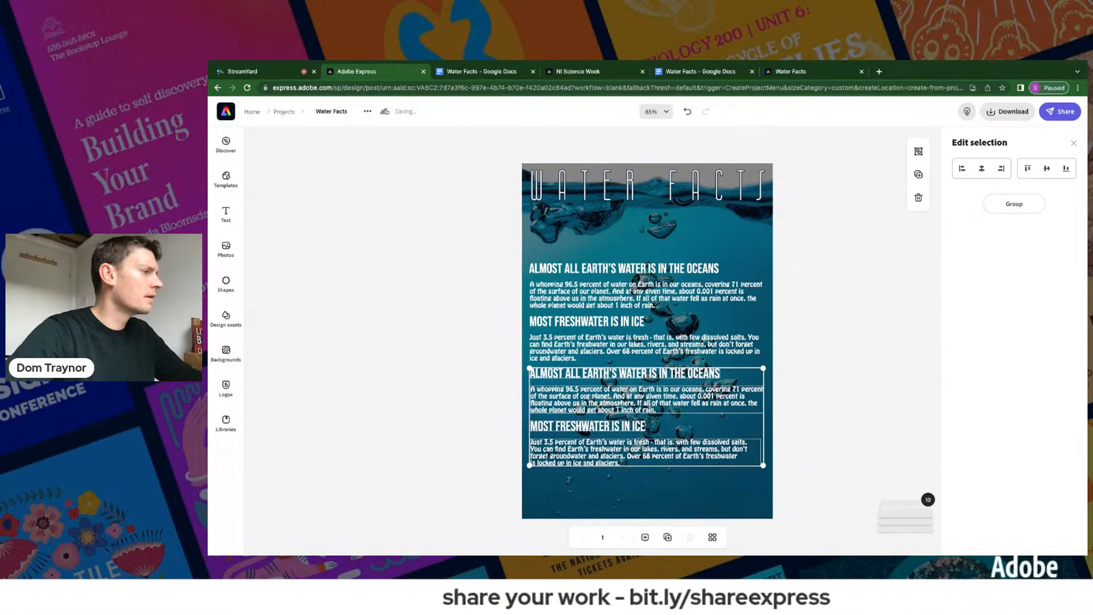
{"action": "key", "text": "Down"}
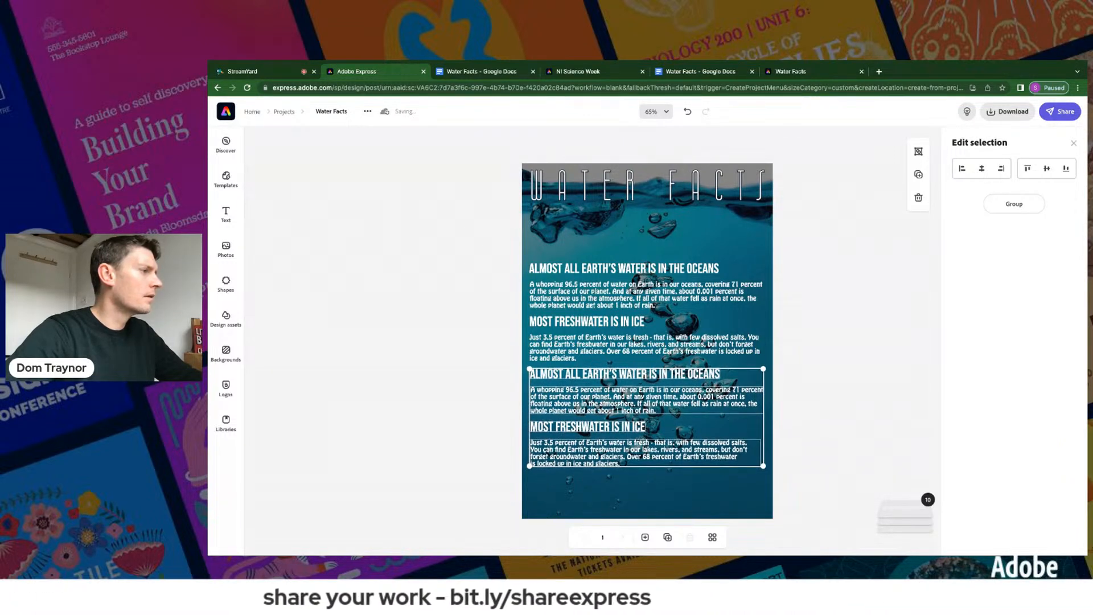
{"action": "left_click", "coordinate": [868, 340]}
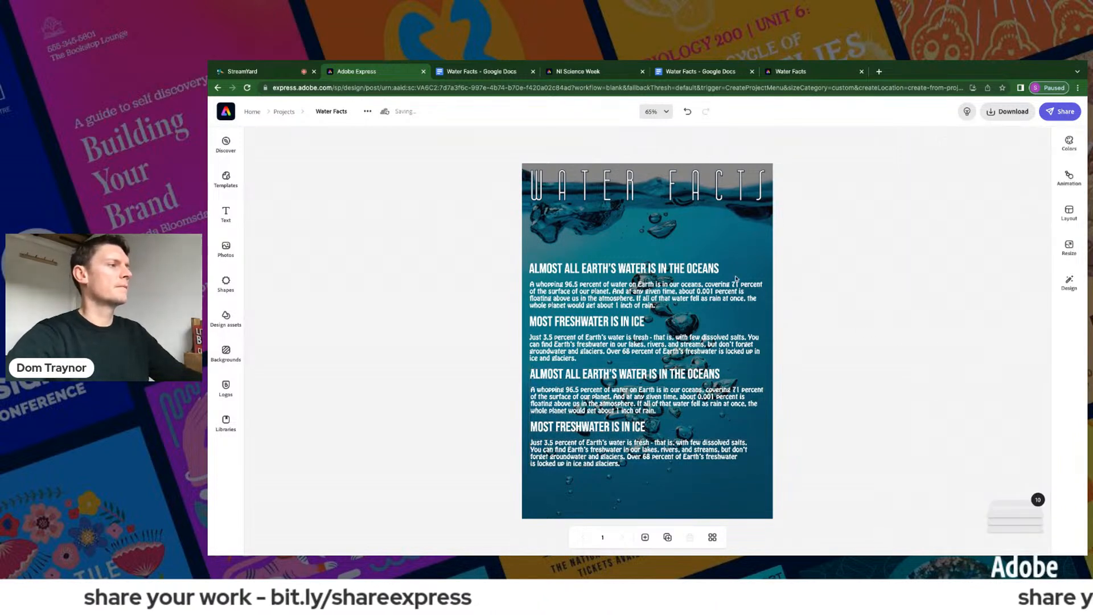
- Move all four fact headings and paragraphs down together until the last paragraph sits just above the poster's bottom edge
{"action": "left_click_drag", "start_coordinate": [441, 264], "coordinate": [530, 465]}
{"action": "left_click_drag", "start_coordinate": [441, 265], "coordinate": [440, 264]}
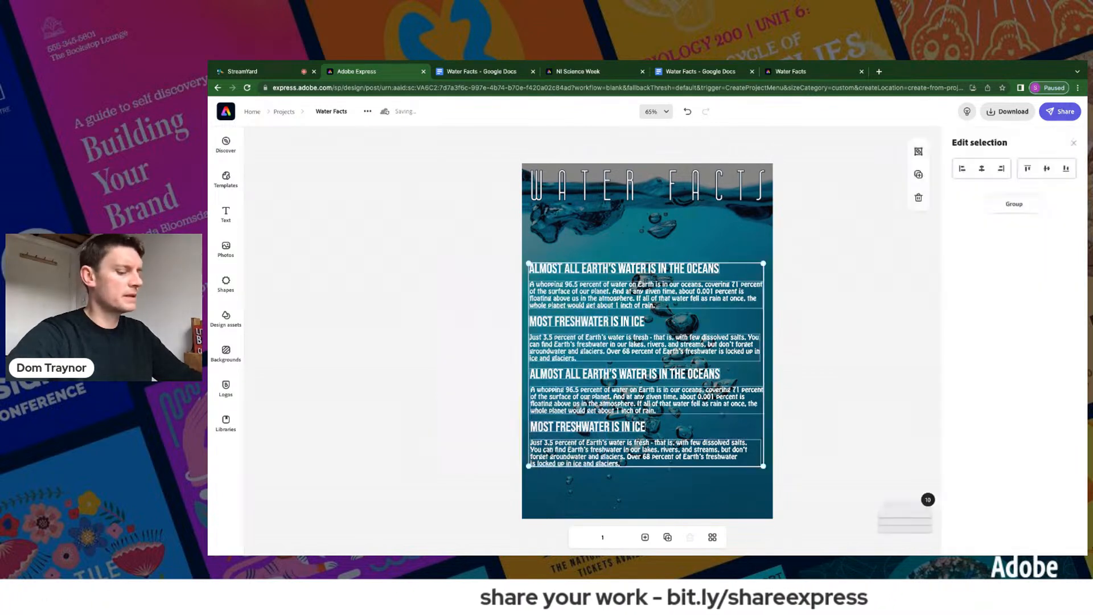
{"action": "key", "text": "Down"}
{"action": "key", "text": "Down"}
{"action": "key", "text": "Down"}
{"action": "key", "text": "Down"}
{"action": "key", "text": "Down"}
{"action": "key", "text": "Down"}
{"action": "key", "text": "Down"}
{"action": "key", "text": "Down"}
{"action": "key", "text": "Down"}
{"action": "key", "text": "Down"}
{"action": "key", "text": "Down"}
{"action": "key", "text": "Down"}
{"action": "key", "text": "Down"}
{"action": "key", "text": "Down"}
{"action": "key", "text": "Down"}
{"action": "key", "text": "Down"}
{"action": "key", "text": "Down"}
{"action": "key", "text": "Down"}
{"action": "key", "text": "Down"}
{"action": "key", "text": "Down"}
{"action": "key", "text": "Down"}
{"action": "key", "text": "Down"}
{"action": "key", "text": "Down"}
{"action": "key", "text": "Down"}
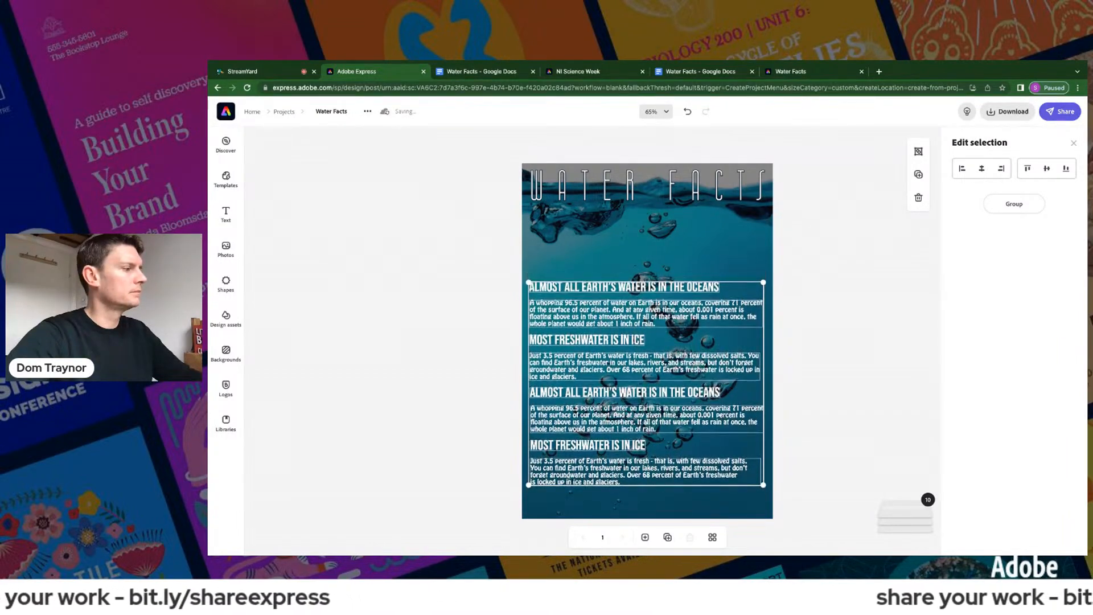
{"action": "key", "text": "Down"}
{"action": "key", "text": "Down"}
{"action": "key", "text": "Down"}
{"action": "key", "text": "Down"}
{"action": "key", "text": "Down"}
{"action": "key", "text": "Down"}
{"action": "key", "text": "Down"}
{"action": "key", "text": "Down"}
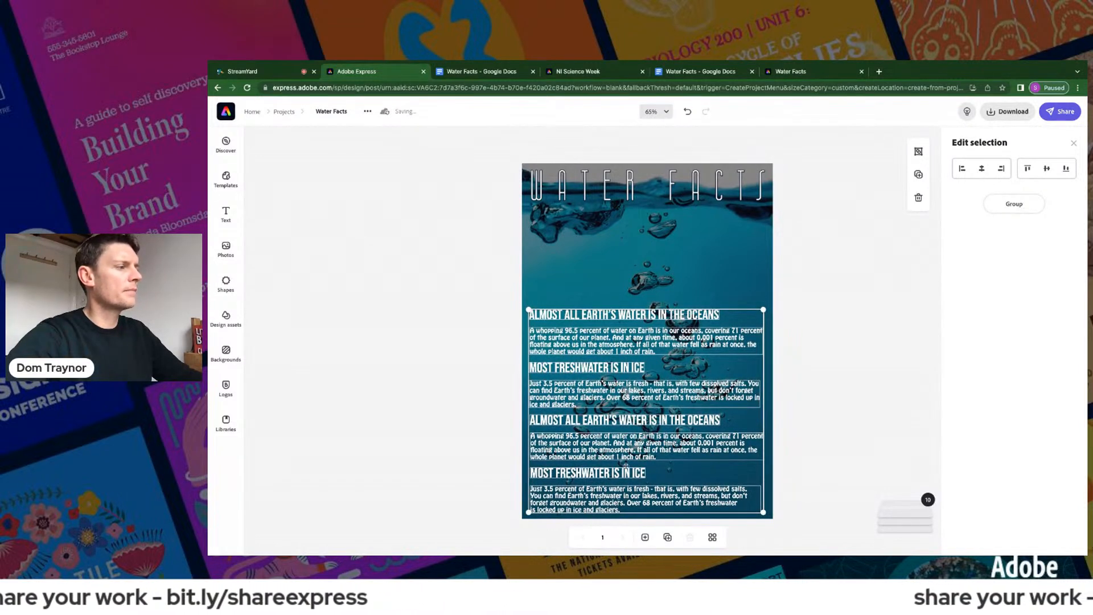
{"action": "left_click", "coordinate": [467, 277]}
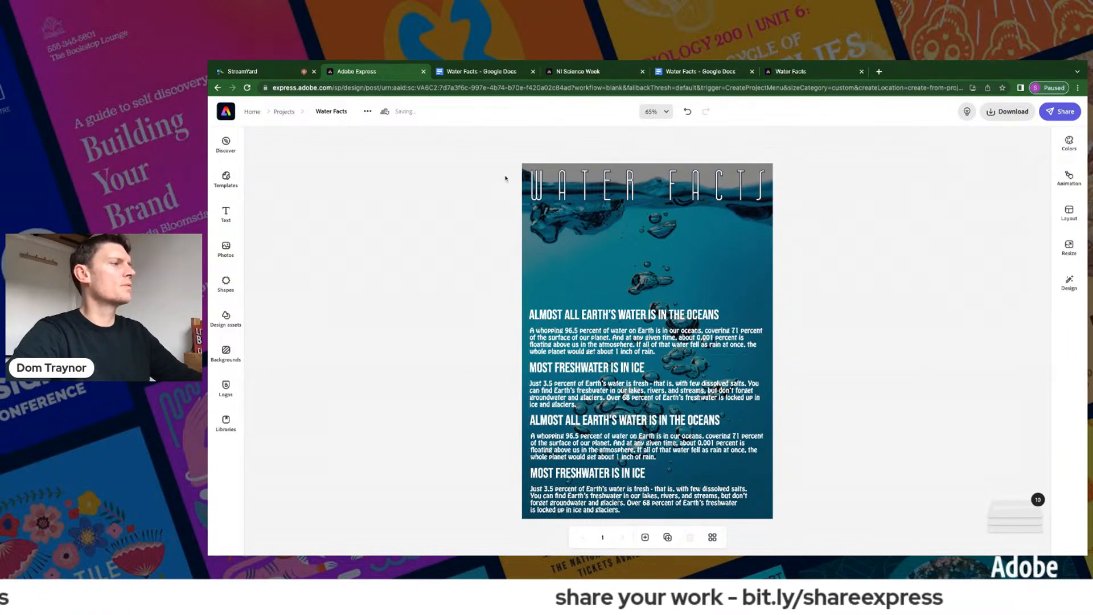
- Replace the third fact heading with "A lot can live in one drop of water", copied from the Google Doc
{"action": "left_click", "coordinate": [475, 71]}
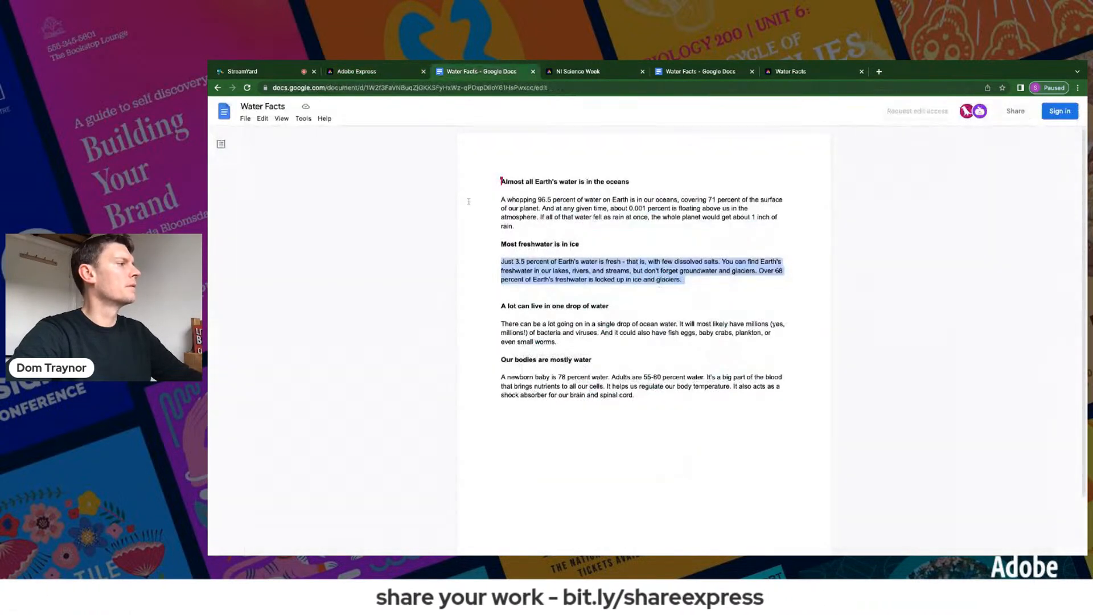
{"action": "left_click_drag", "start_coordinate": [501, 306], "coordinate": [572, 306]}
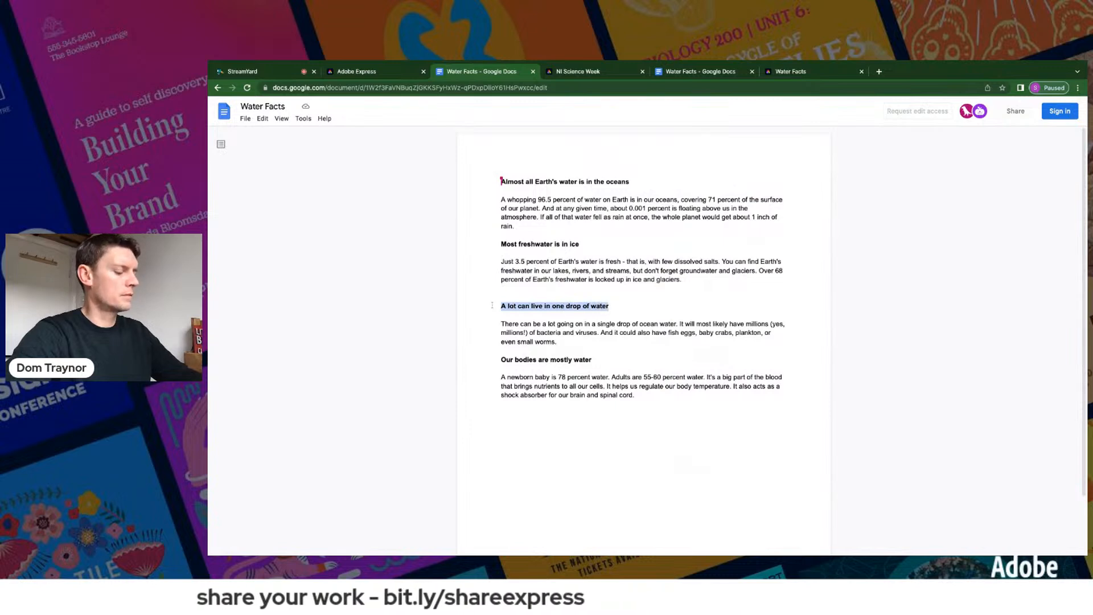
{"action": "left_click", "coordinate": [365, 72]}
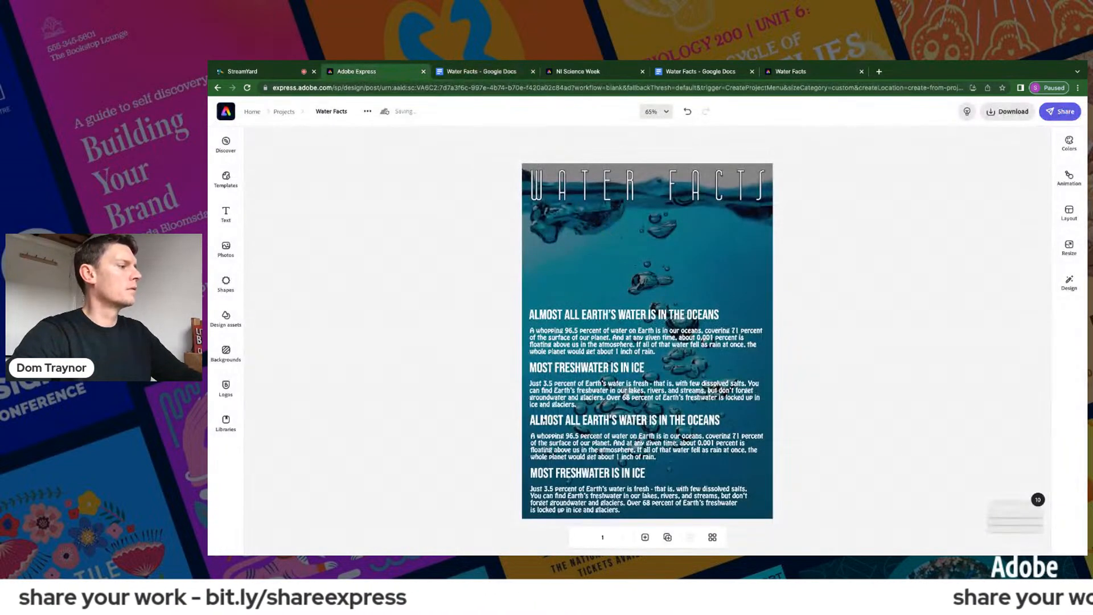
{"action": "left_click", "coordinate": [545, 421]}
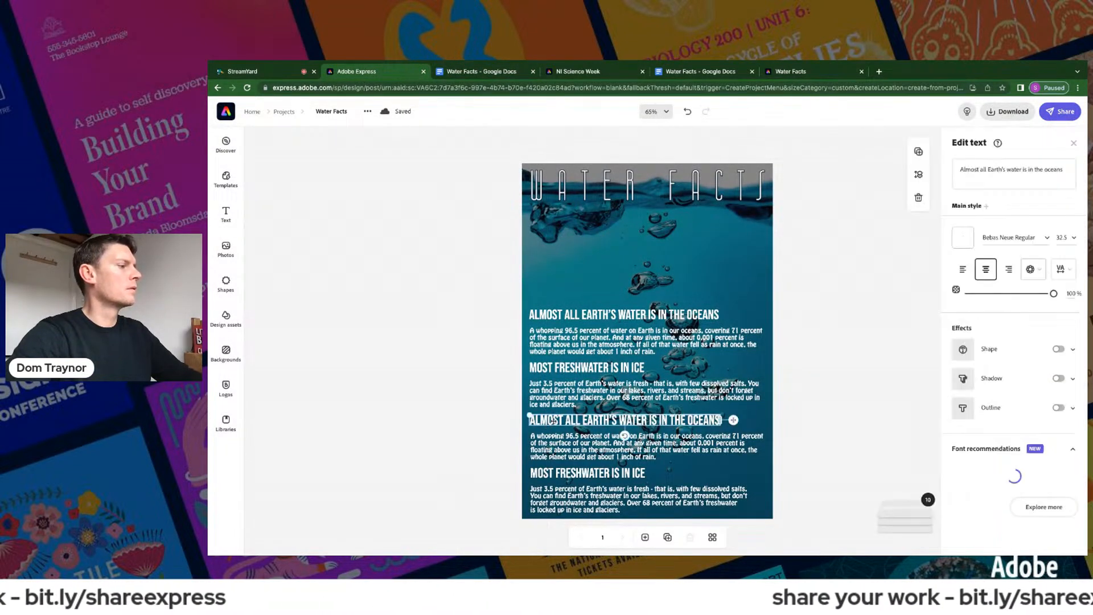
{"action": "left_click", "coordinate": [995, 174]}
{"action": "type", "text": "A lot can live in one drop of water"}
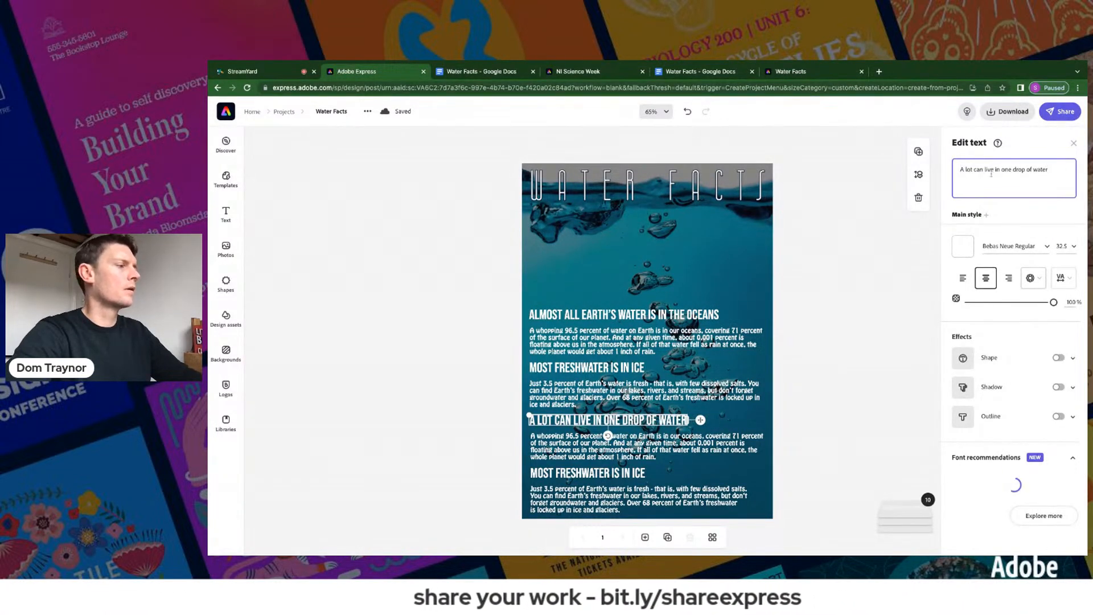
- Replace the third fact paragraph with the Google Doc text about life in a single drop of ocean water, without the trailing empty line
{"action": "left_click", "coordinate": [466, 73]}
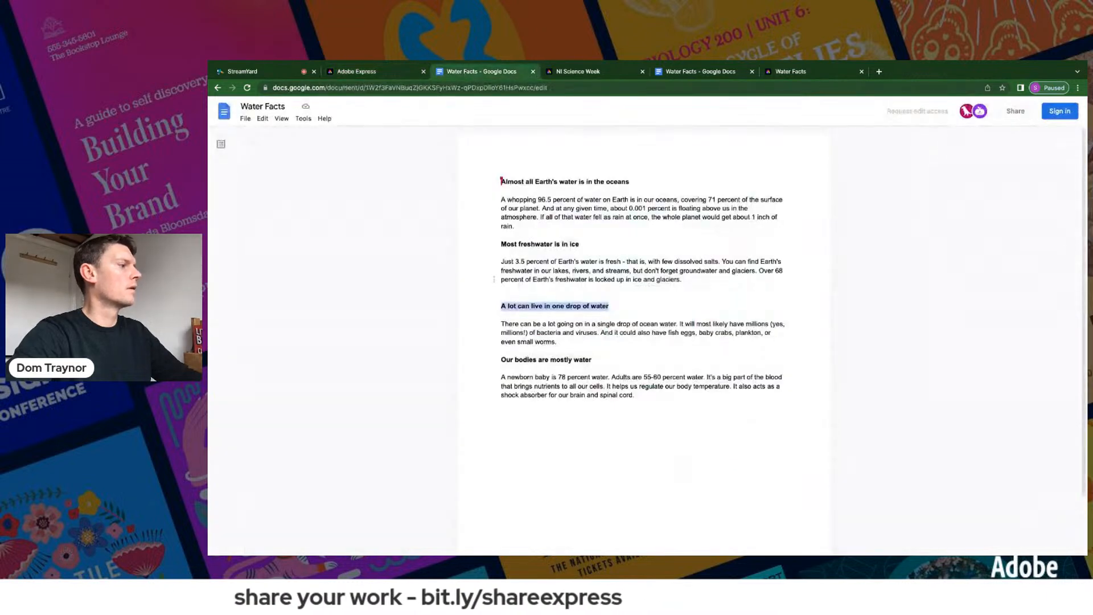
{"action": "left_click_drag", "start_coordinate": [501, 323], "coordinate": [558, 342]}
{"action": "key", "text": "ctrl+c"}
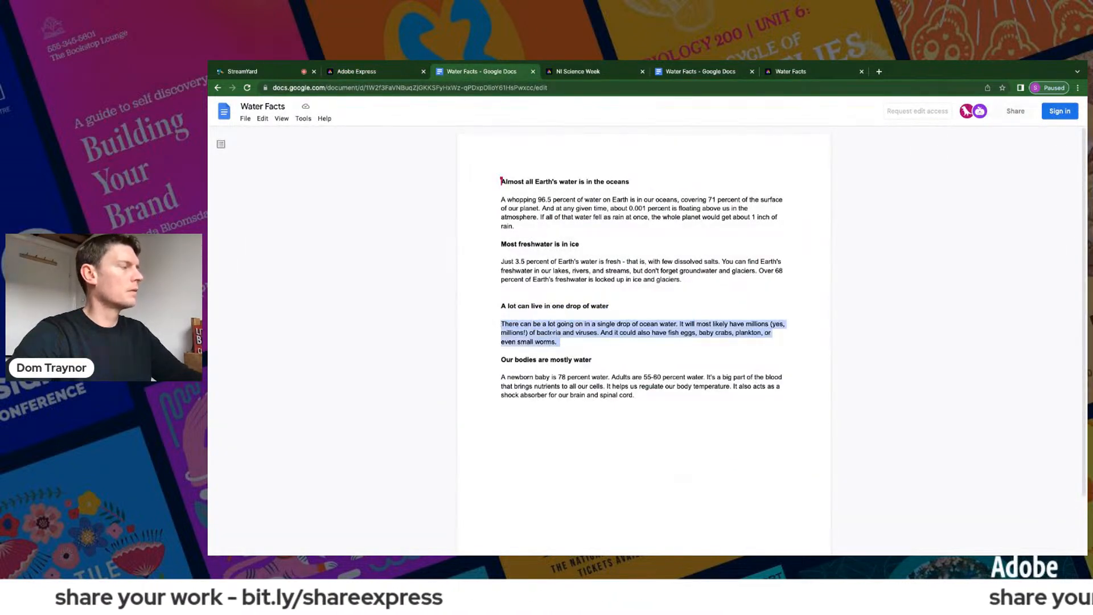
{"action": "left_click", "coordinate": [356, 71]}
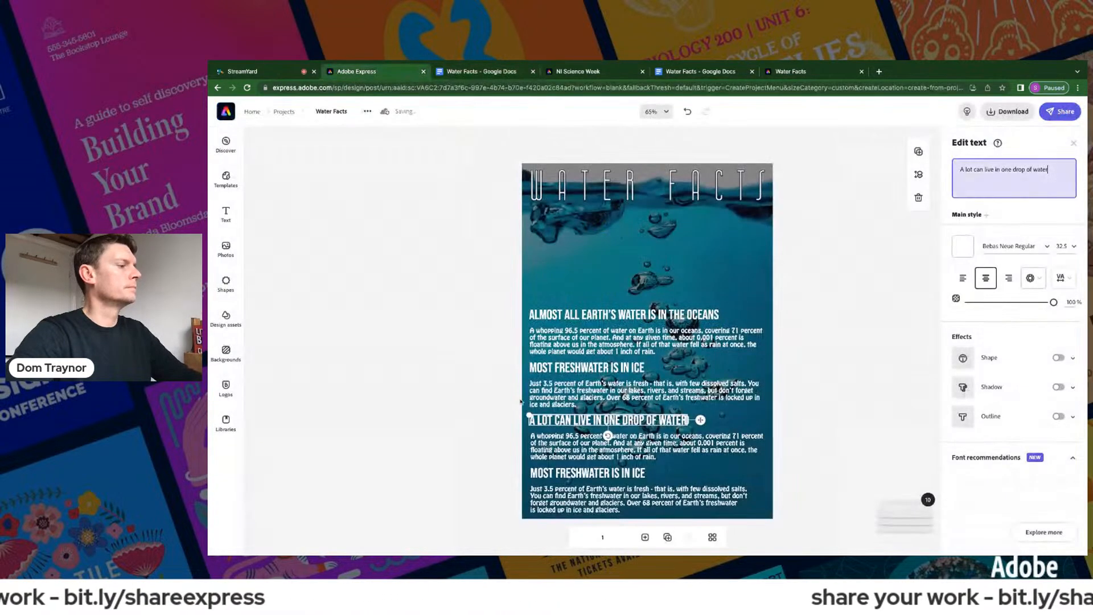
{"action": "left_click", "coordinate": [569, 444]}
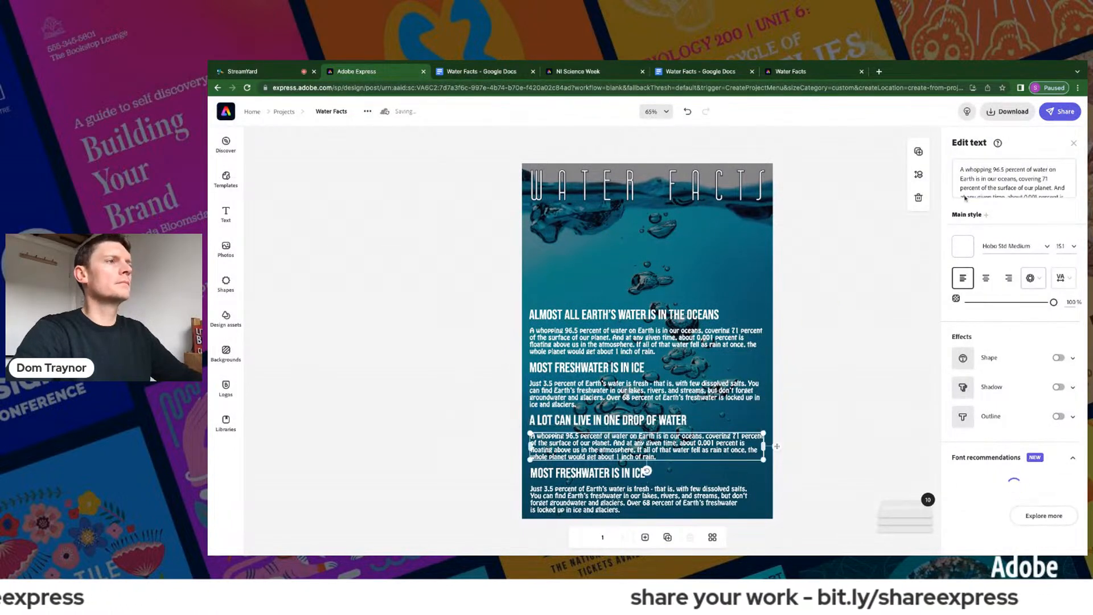
{"action": "triple_click", "coordinate": [983, 178]}
{"action": "key", "text": "ctrl+v"}
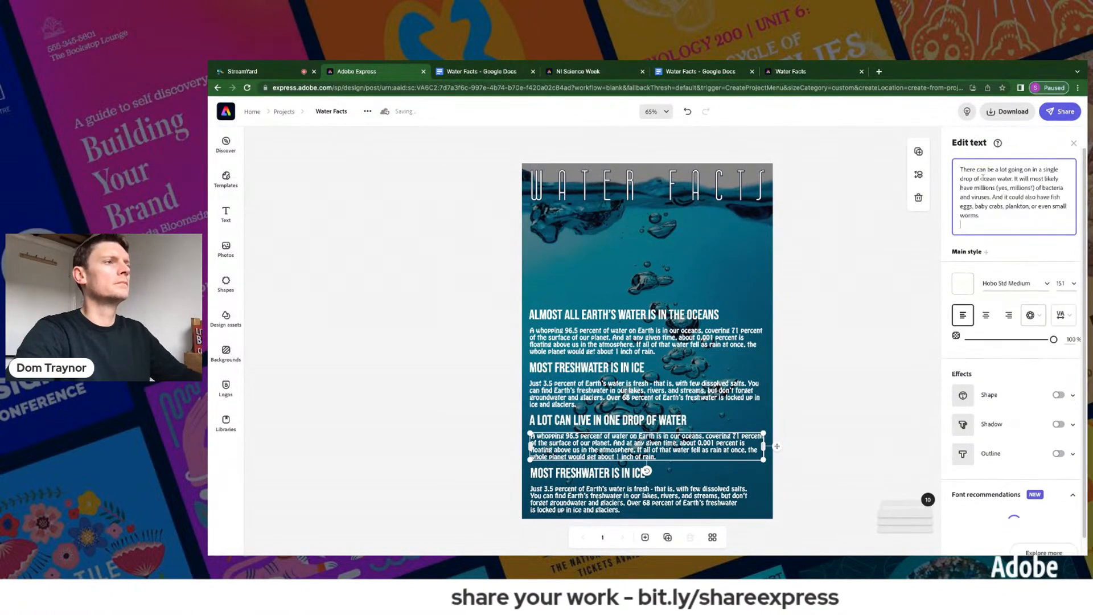
{"action": "key", "text": "BackSpace"}
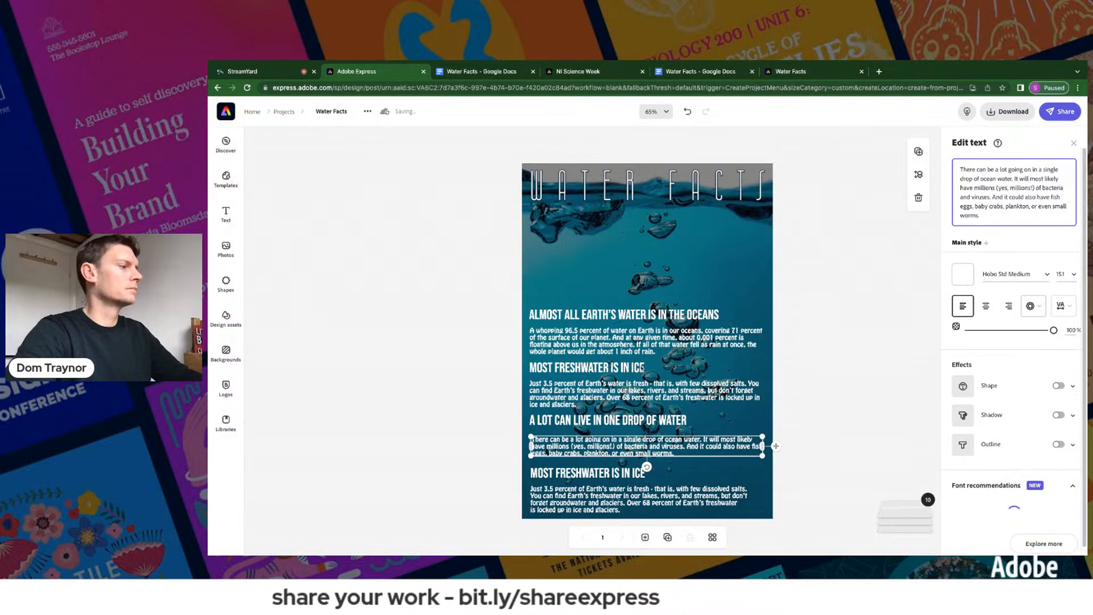
- Replace the fourth fact heading with "Our bodies are mostly water", copied from the Google Doc
{"action": "left_click", "coordinate": [470, 72]}
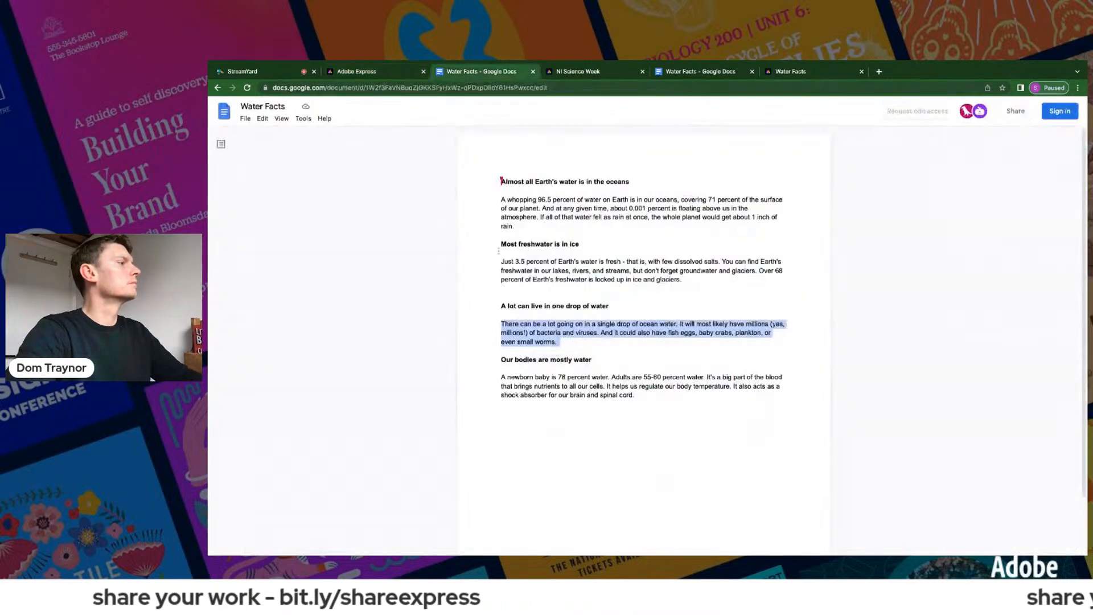
{"action": "triple_click", "coordinate": [499, 361]}
{"action": "key", "text": "ctrl+c"}
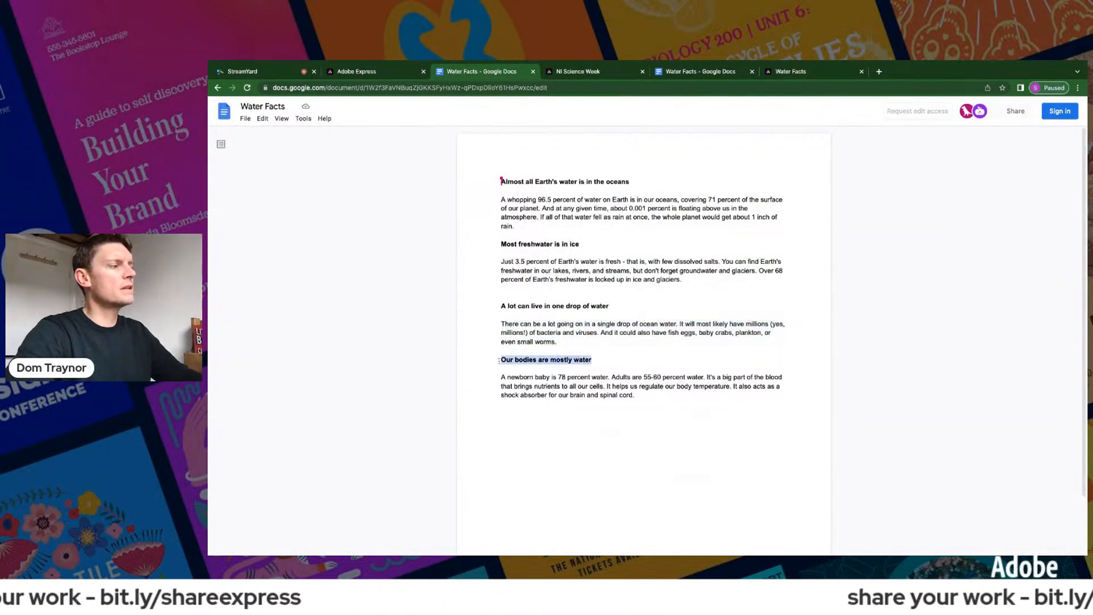
{"action": "left_click", "coordinate": [376, 72]}
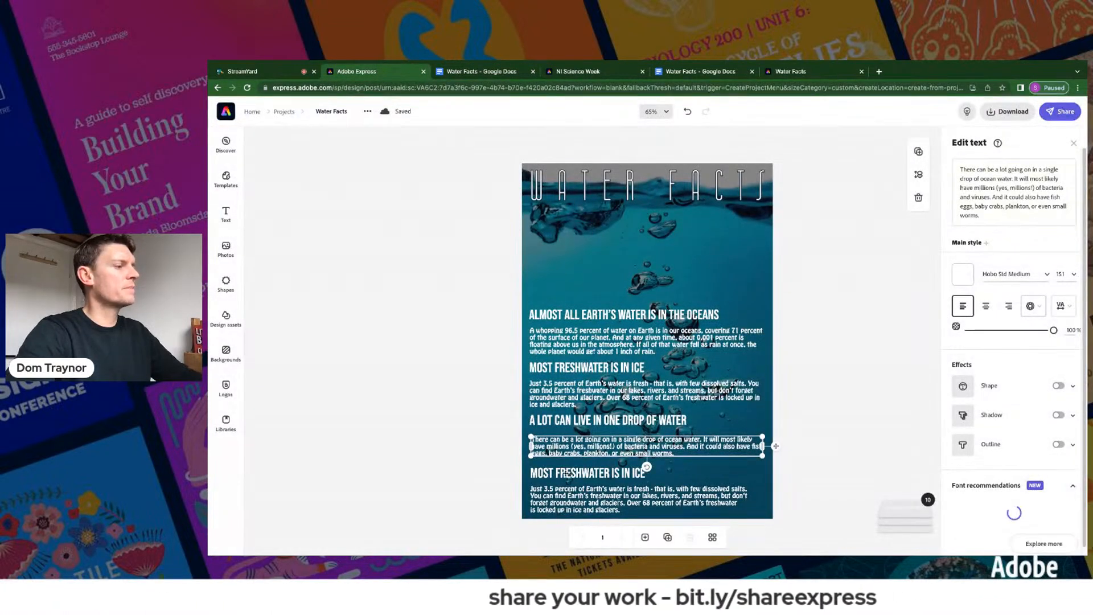
{"action": "left_click", "coordinate": [571, 472]}
{"action": "triple_click", "coordinate": [994, 169]}
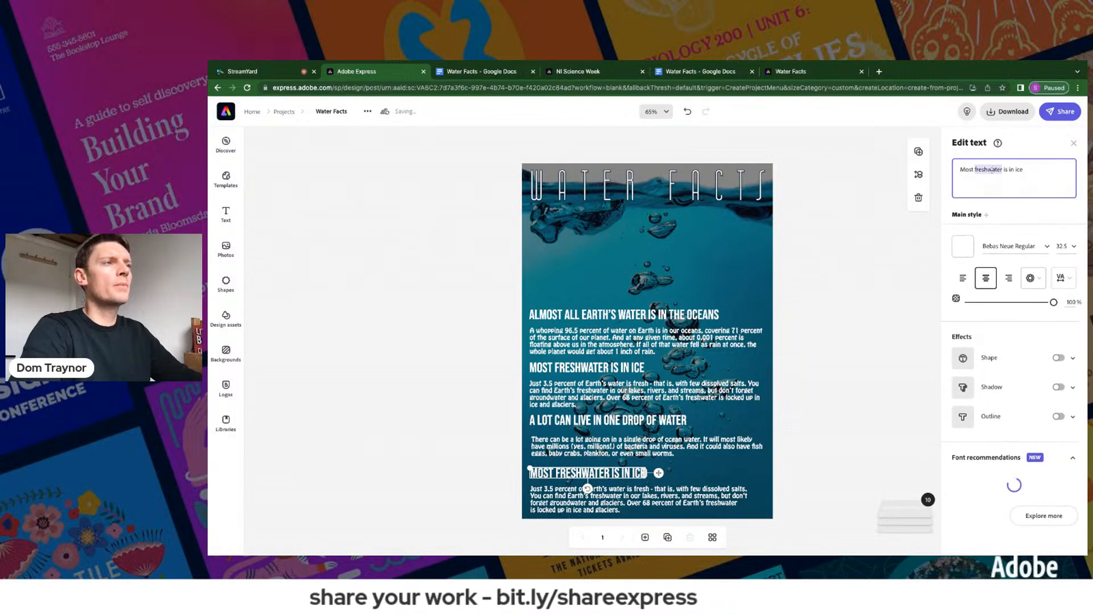
{"action": "key", "text": "ctrl+v"}
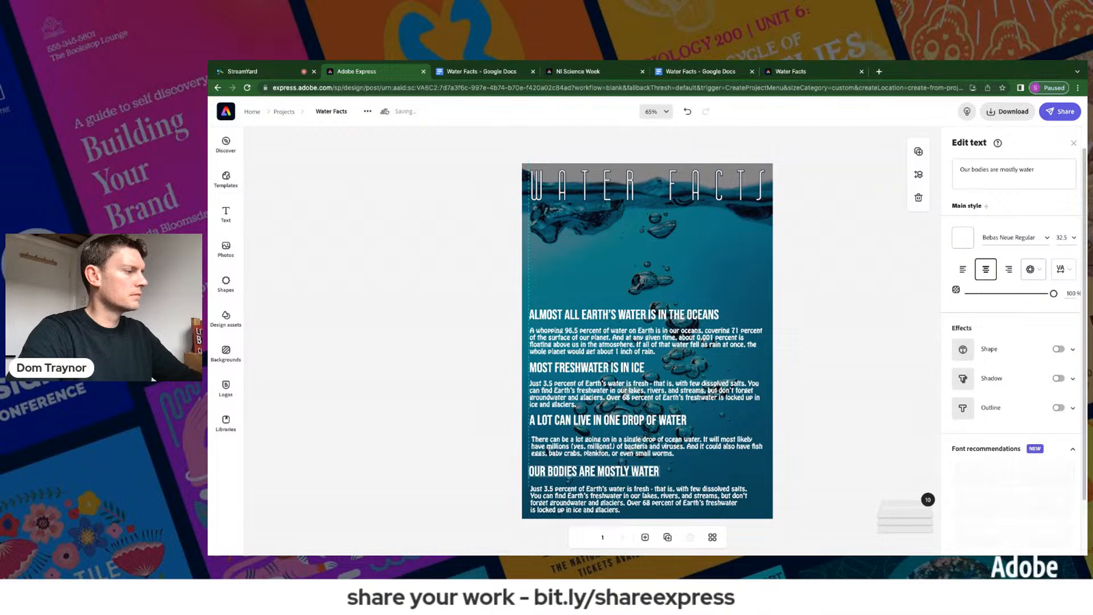
- Replace the fourth fact paragraph with the Google Doc text starting "A newborn baby is 78 percent water", removing the trailing empty line
{"action": "key", "text": "ctrl+Tab"}
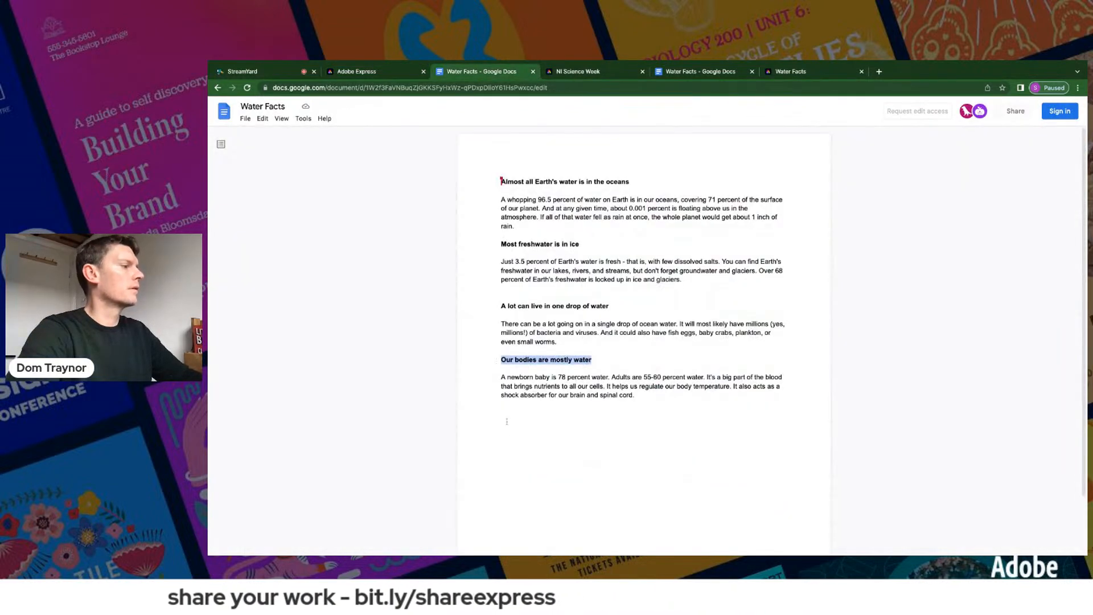
{"action": "left_click_drag", "start_coordinate": [503, 377], "coordinate": [644, 397]}
{"action": "key", "text": "ctrl+c"}
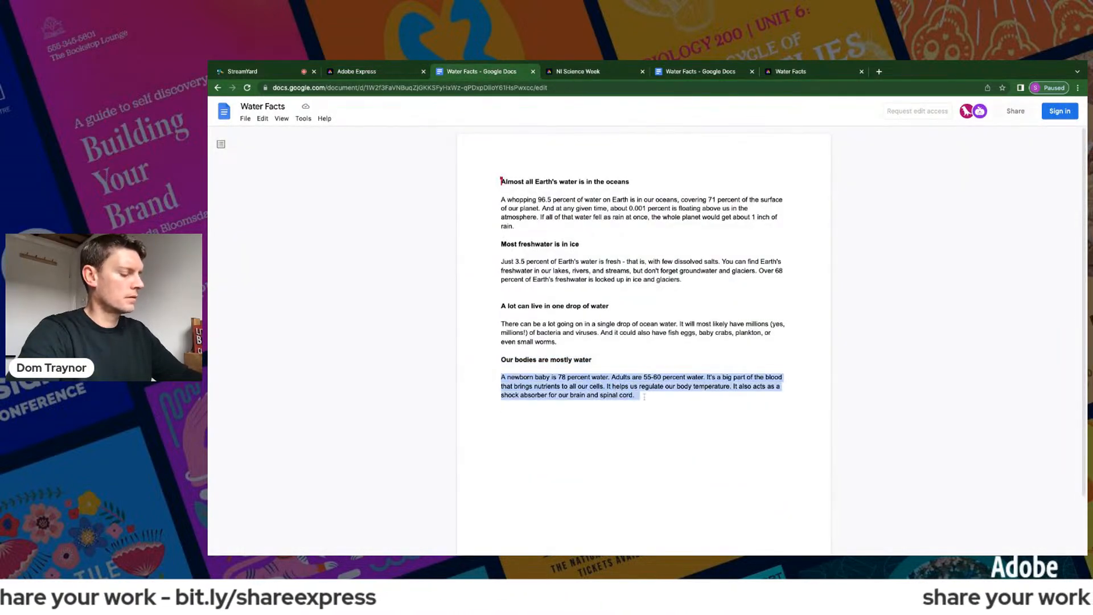
{"action": "left_click", "coordinate": [378, 73]}
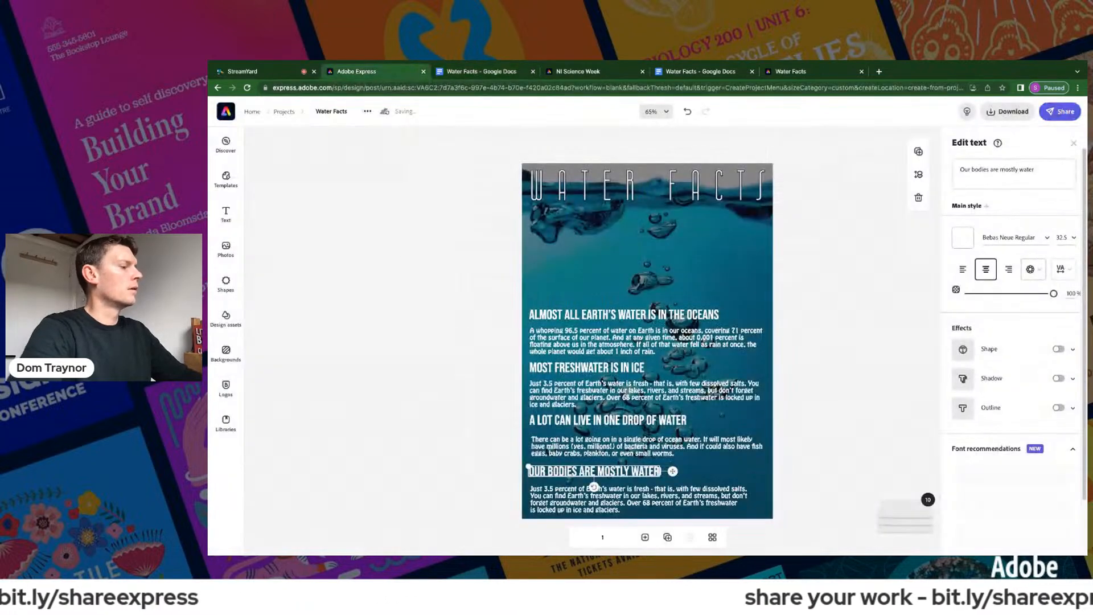
{"action": "left_click", "coordinate": [594, 488]}
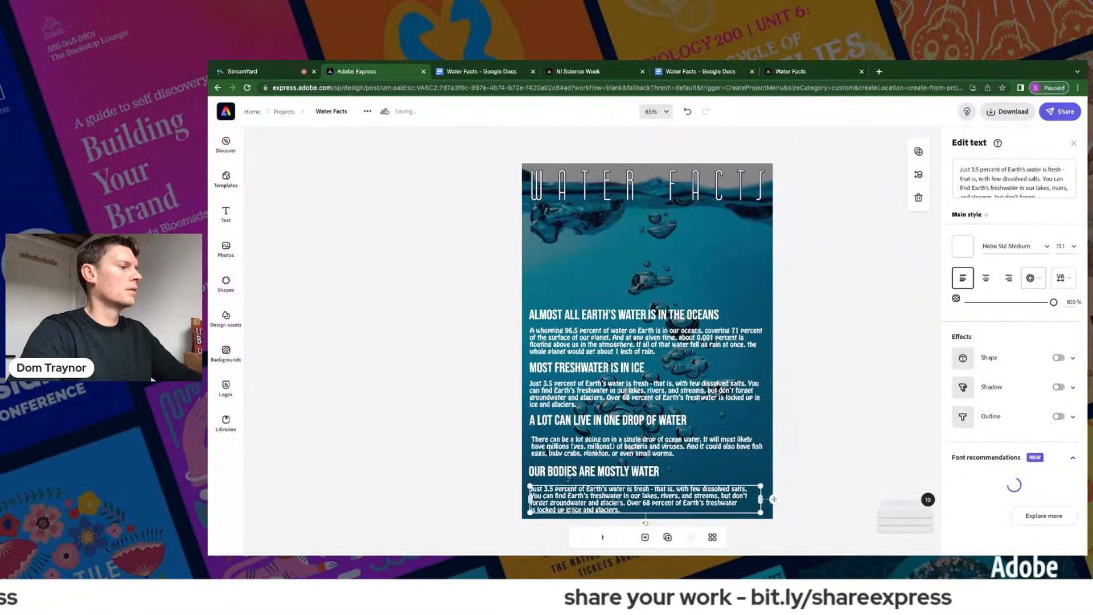
{"action": "left_click", "coordinate": [1010, 189]}
{"action": "key", "text": "ctrl+a"}
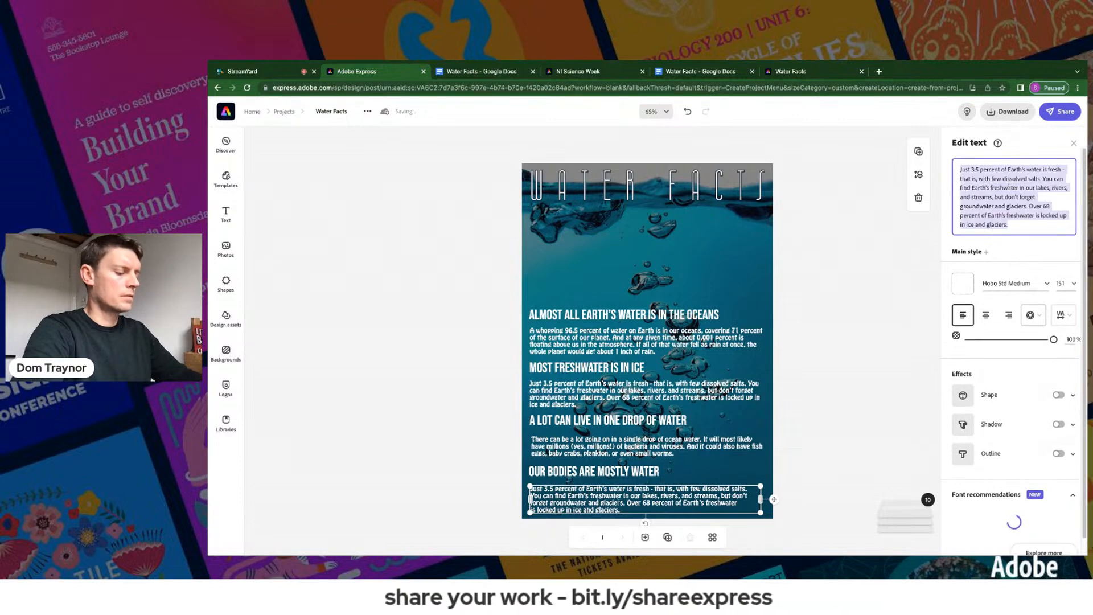
{"action": "key", "text": "ctrl+v"}
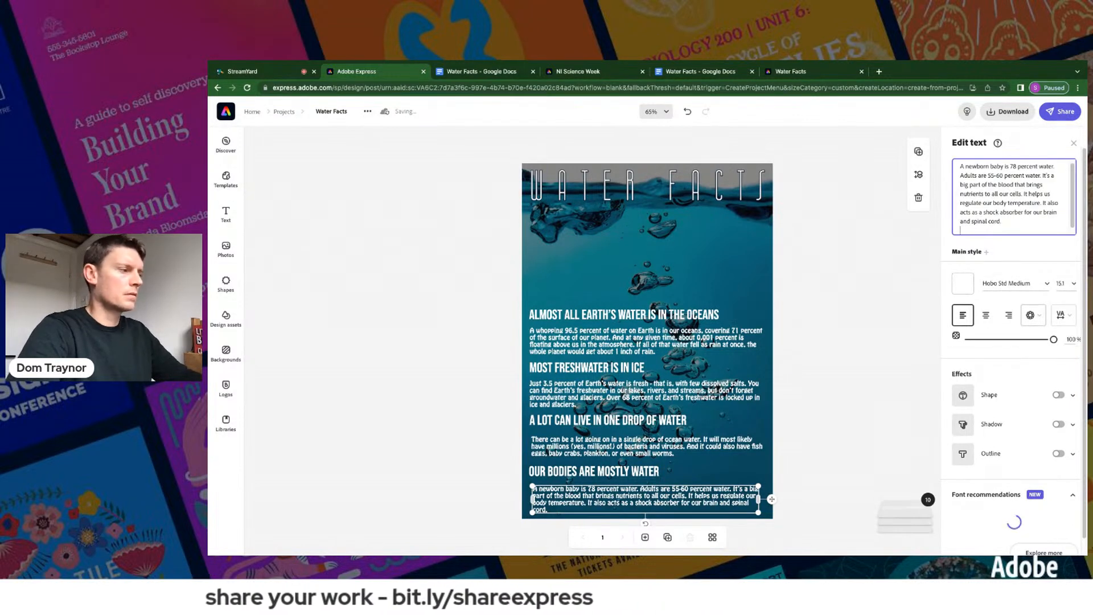
{"action": "key", "text": "BackSpace"}
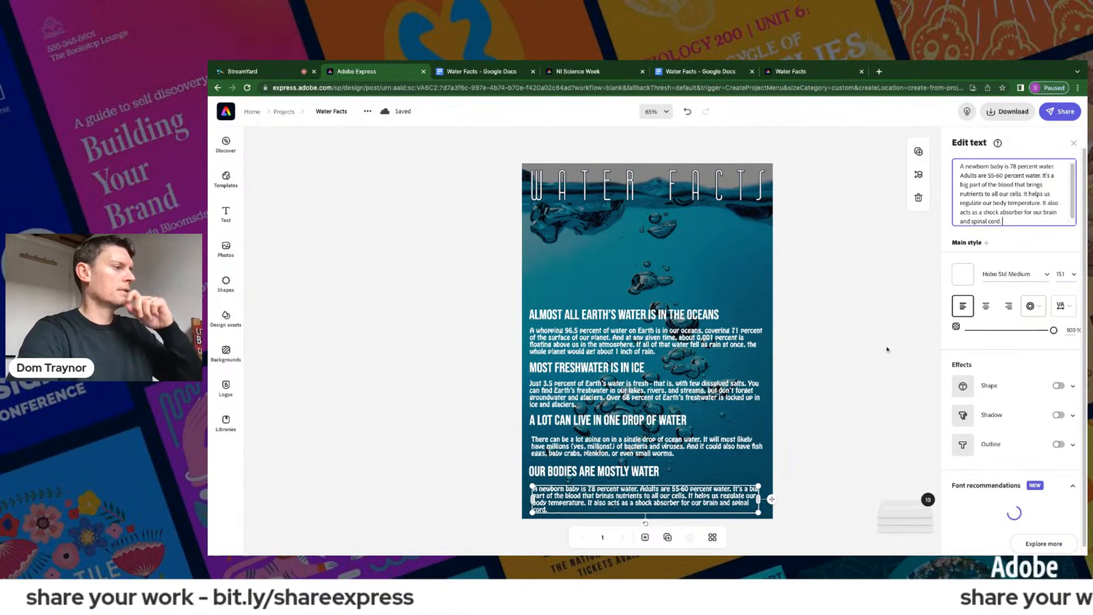
{"action": "left_click", "coordinate": [882, 357]}
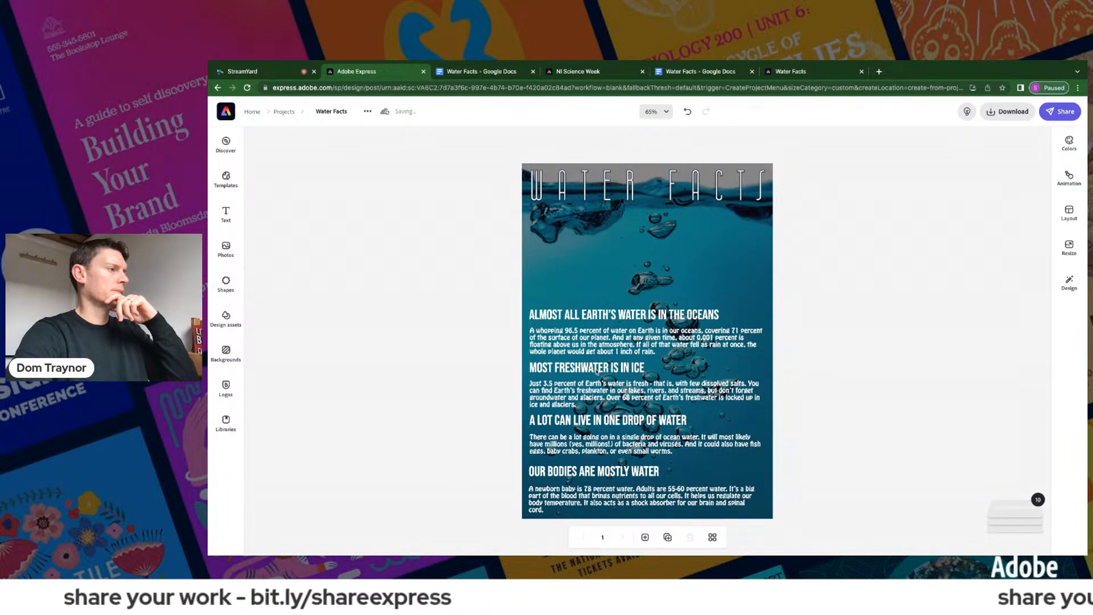
- Nudge the first two fact headings and paragraphs up together to widen the gap above the third fact
{"action": "left_click_drag", "start_coordinate": [482, 314], "coordinate": [594, 406]}
{"action": "key", "text": "Up"}
{"action": "key", "text": "Up"}
{"action": "key", "text": "Up"}
{"action": "key", "text": "Up"}
{"action": "key", "text": "Up"}
{"action": "key", "text": "Up"}
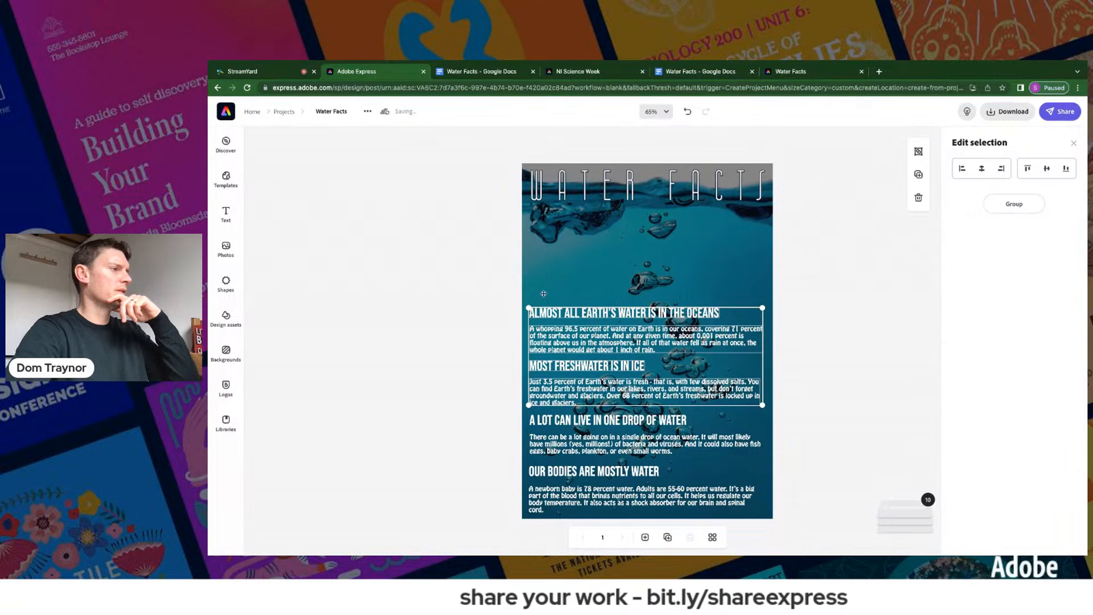
- Nudge the first fact's heading and paragraph up slightly to even out the gap above the second fact
{"action": "left_click", "coordinate": [467, 310]}
{"action": "left_click_drag", "start_coordinate": [467, 310], "coordinate": [594, 350]}
{"action": "key", "text": "Up"}
{"action": "key", "text": "Up"}
{"action": "key", "text": "Up"}
{"action": "key", "text": "Up"}
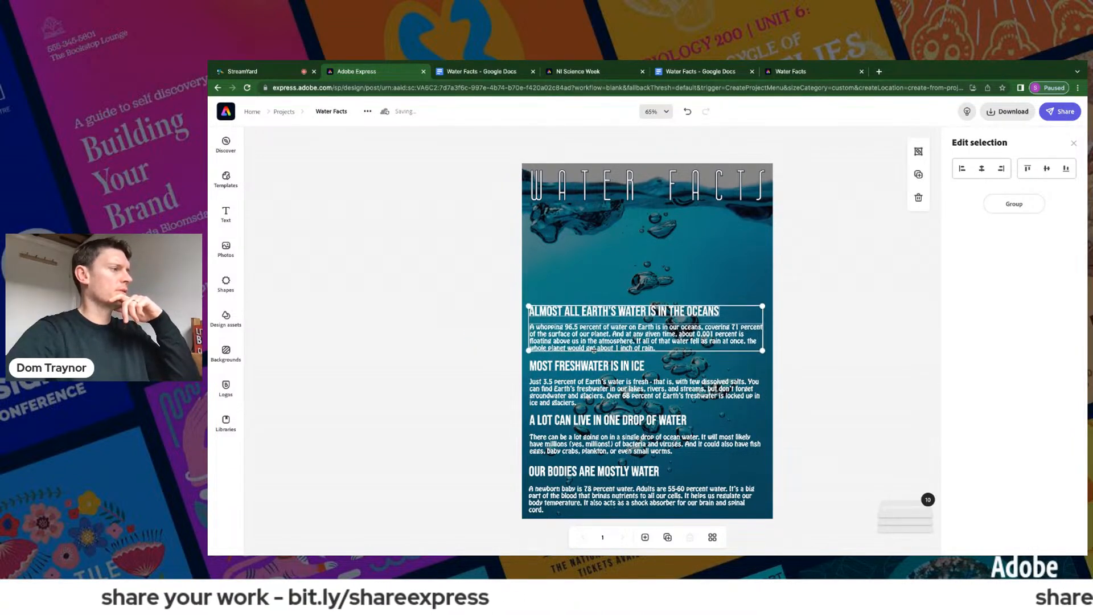
{"action": "left_click", "coordinate": [486, 374]}
- Nudge the heading "Almost all Earth's water is in the oceans" up slightly, away from its paragraph
{"action": "left_click", "coordinate": [561, 308]}
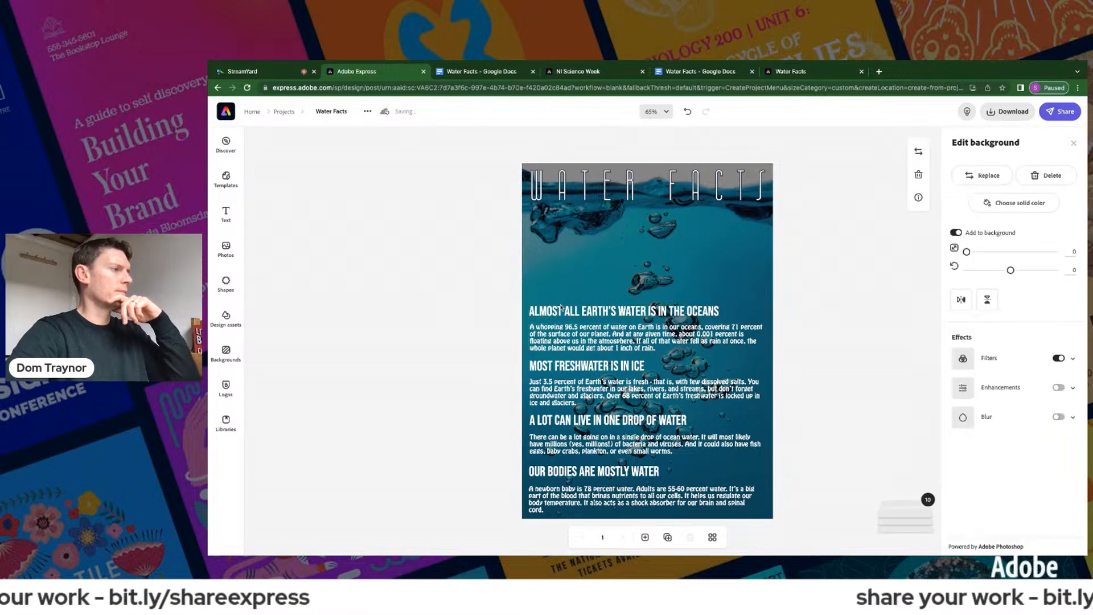
{"action": "left_click", "coordinate": [557, 310]}
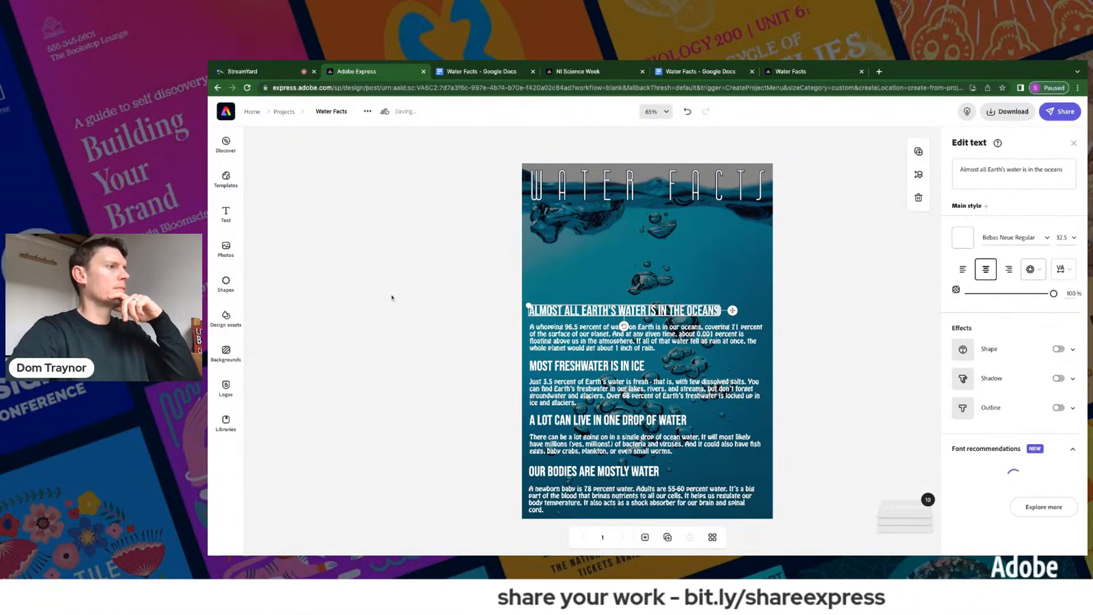
{"action": "left_click", "coordinate": [432, 304]}
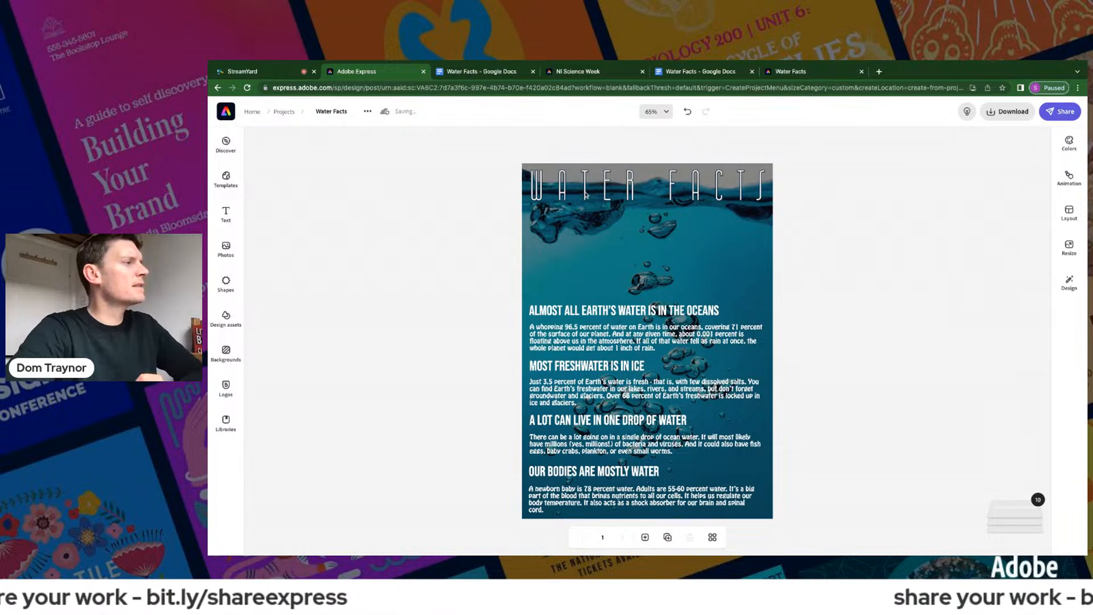
- Set the poster title's font to Bebas Neue Pro Regular and retype it in capitals as "WATER FACTS"
{"action": "left_click", "coordinate": [577, 309]}
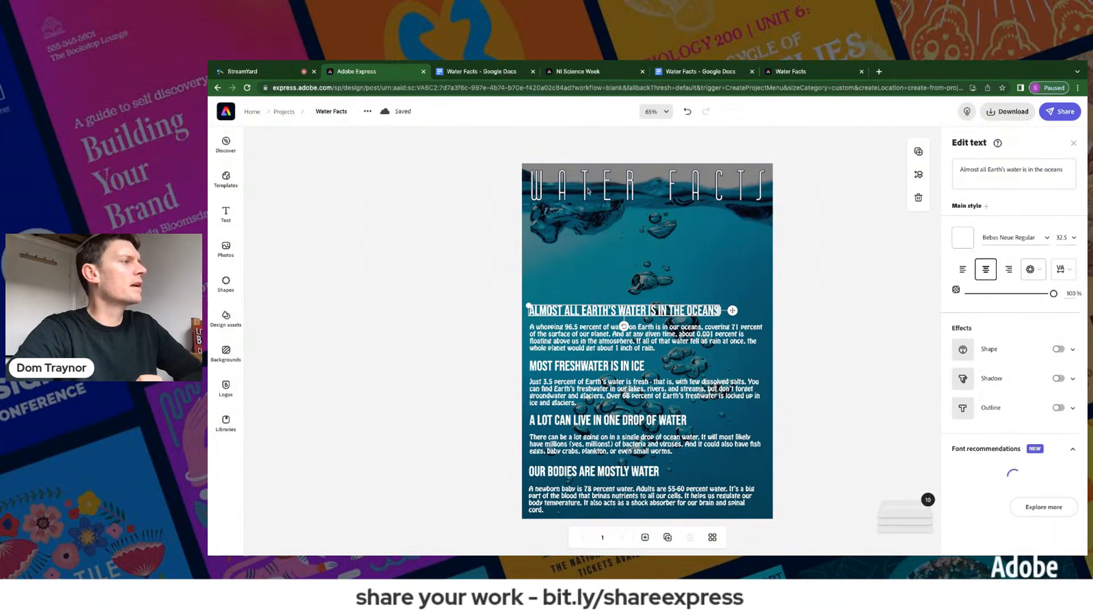
{"action": "left_click", "coordinate": [587, 192]}
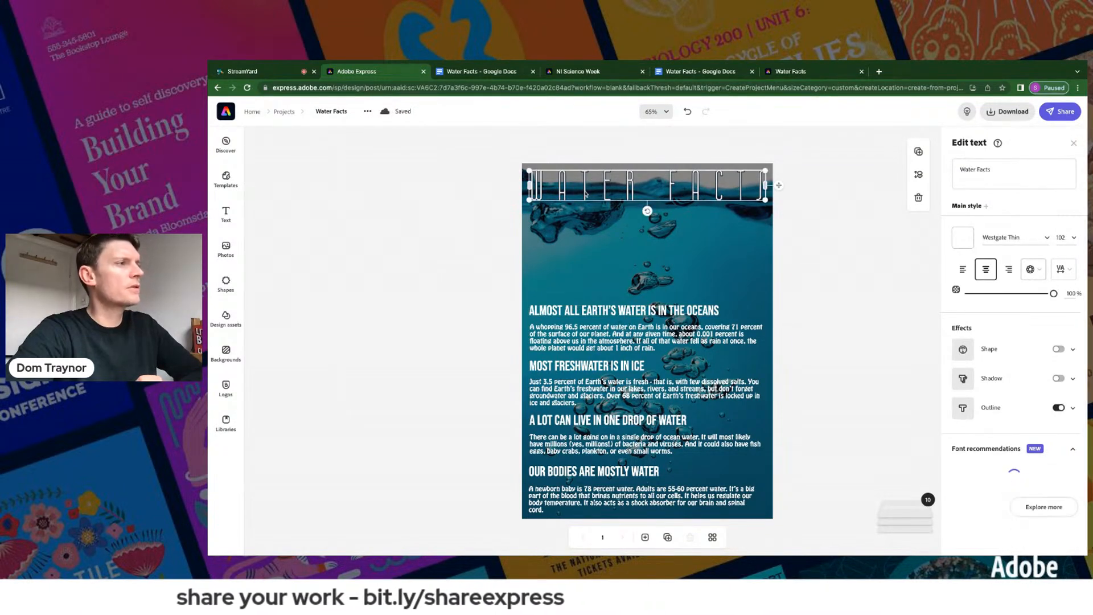
{"action": "left_click", "coordinate": [1002, 237]}
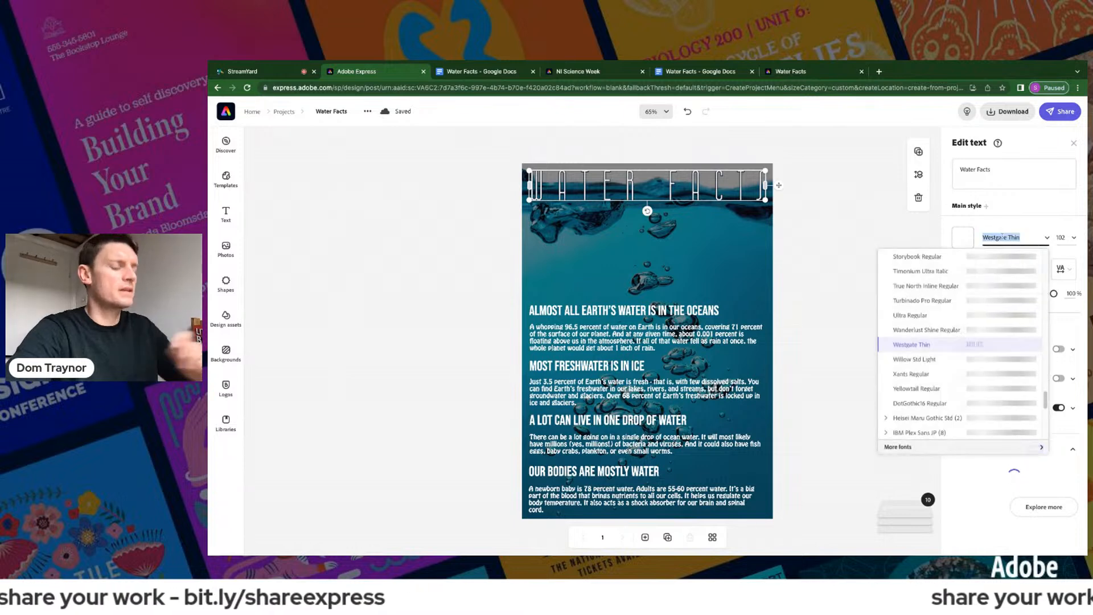
{"action": "type", "text": "bebas"}
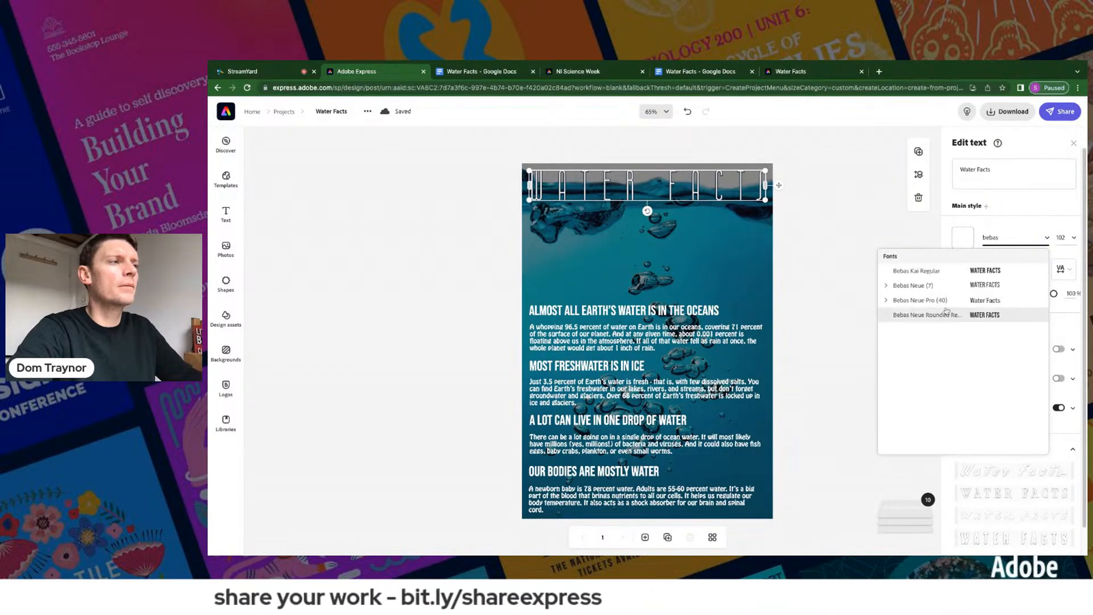
{"action": "left_click", "coordinate": [887, 300]}
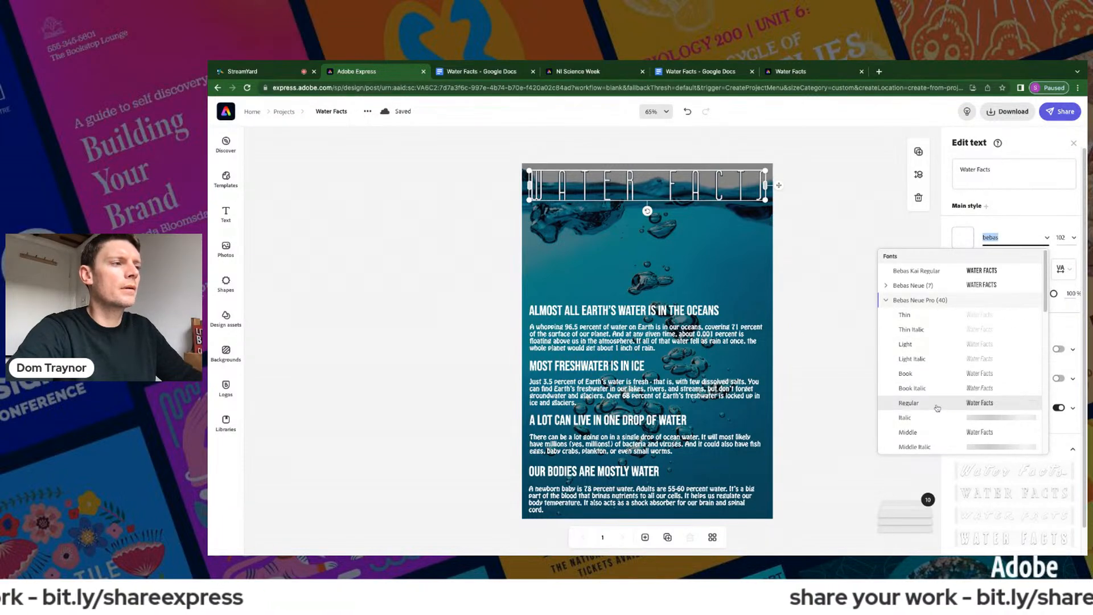
{"action": "left_click", "coordinate": [937, 408]}
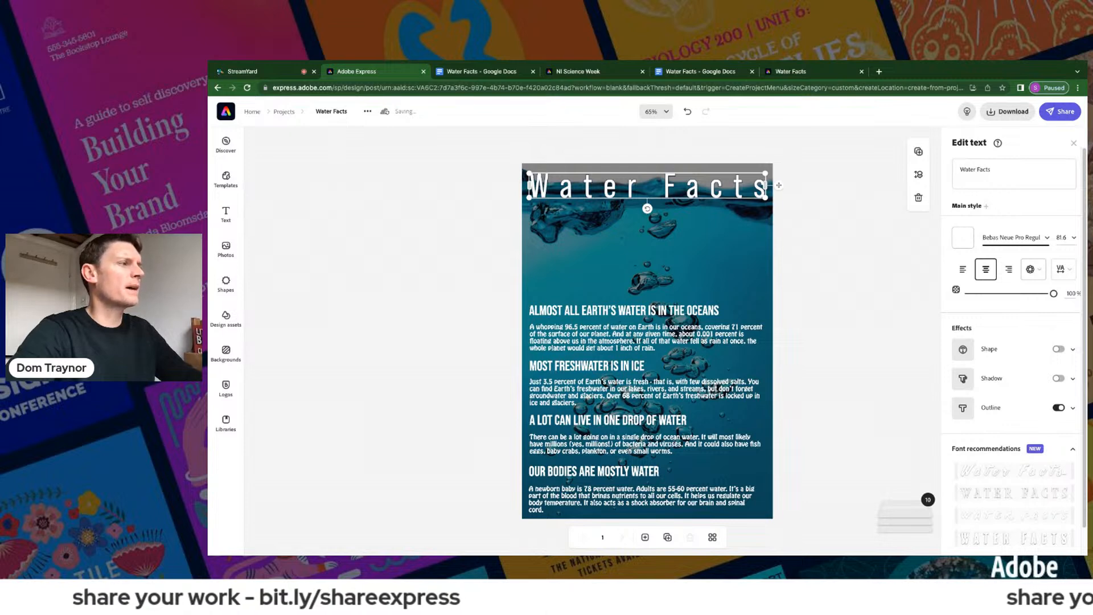
{"action": "triple_click", "coordinate": [964, 171]}
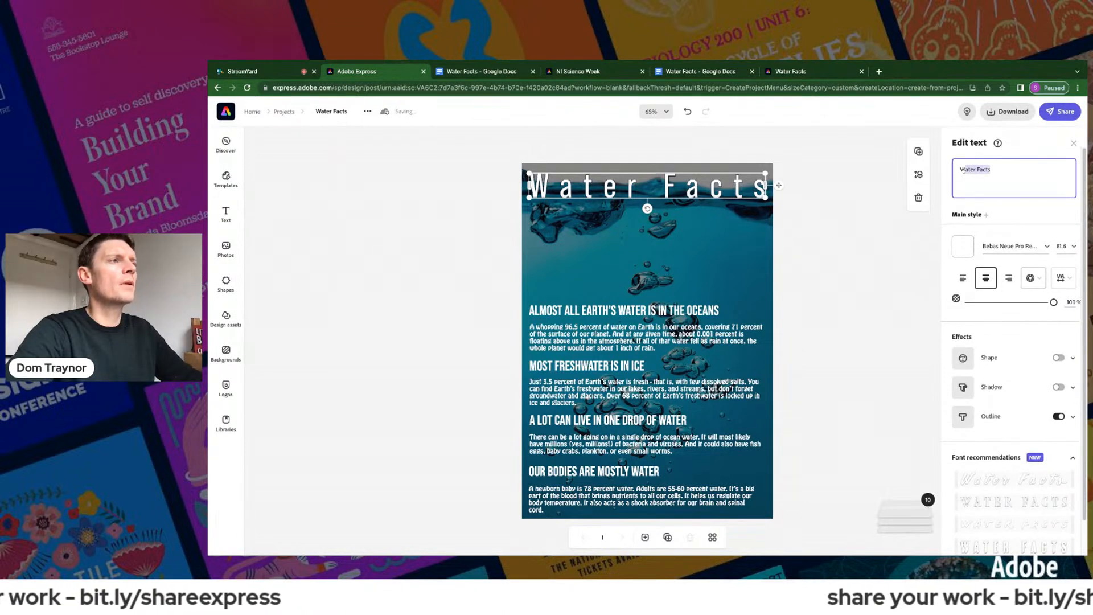
{"action": "type", "text": "WATER FACTS"}
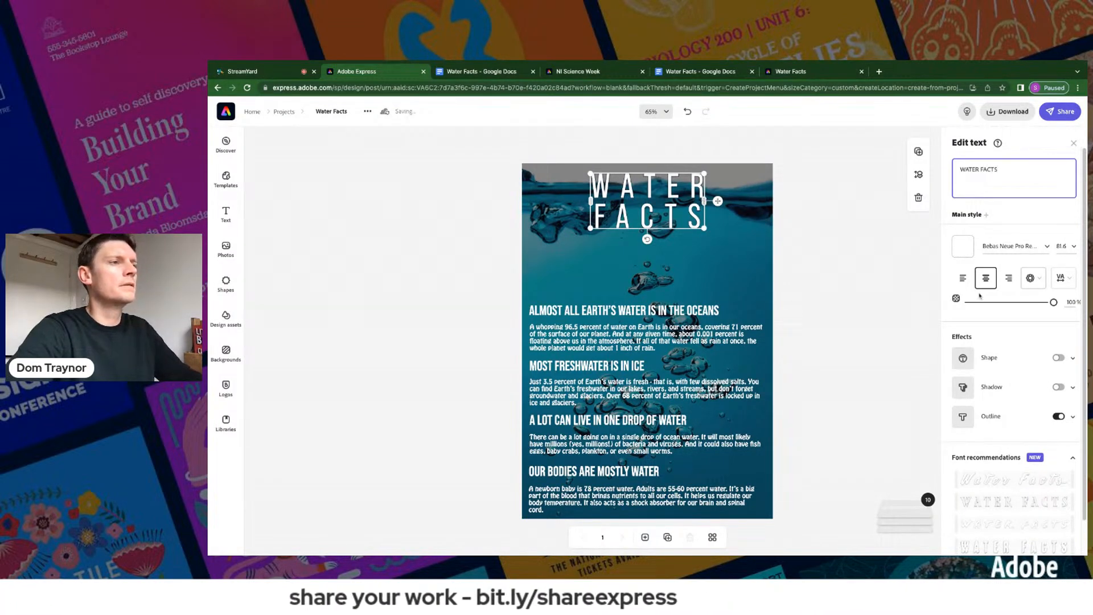
- Reduce the title's letter spacing to 12 and widen its text box so the words fit on one line
{"action": "left_click", "coordinate": [1061, 279]}
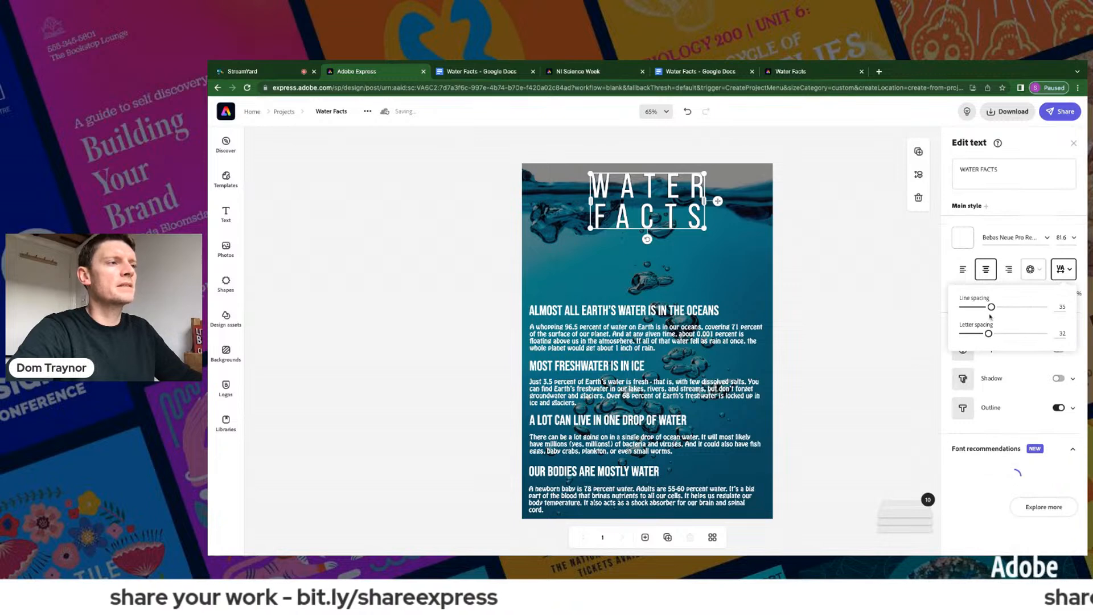
{"action": "left_click_drag", "start_coordinate": [990, 336], "coordinate": [973, 334]}
{"action": "left_click_drag", "start_coordinate": [690, 201], "coordinate": [834, 195]}
- Move the WATER FACTS title left until it is centred horizontally on the poster
{"action": "key", "text": "shift+Left"}
{"action": "key", "text": "shift+Left"}
{"action": "key", "text": "shift+Left"}
{"action": "key", "text": "shift+Left"}
{"action": "key", "text": "shift+Left"}
{"action": "key", "text": "shift+Left"}
{"action": "key", "text": "shift+Left"}
{"action": "key", "text": "shift+Left"}
{"action": "key", "text": "shift+Left"}
{"action": "key", "text": "shift+Left"}
{"action": "key", "text": "shift+Left"}
{"action": "key", "text": "shift+Left"}
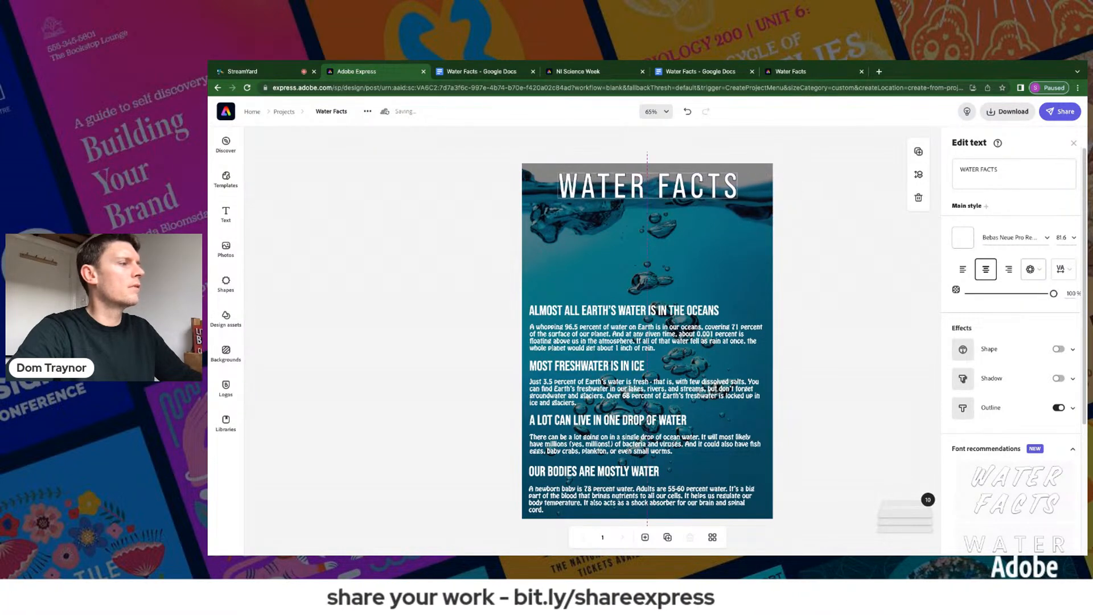
- Increase the WATER FACTS title's letter spacing until it spans nearly the poster's full width, and deselect it
{"action": "left_click", "coordinate": [1060, 269]}
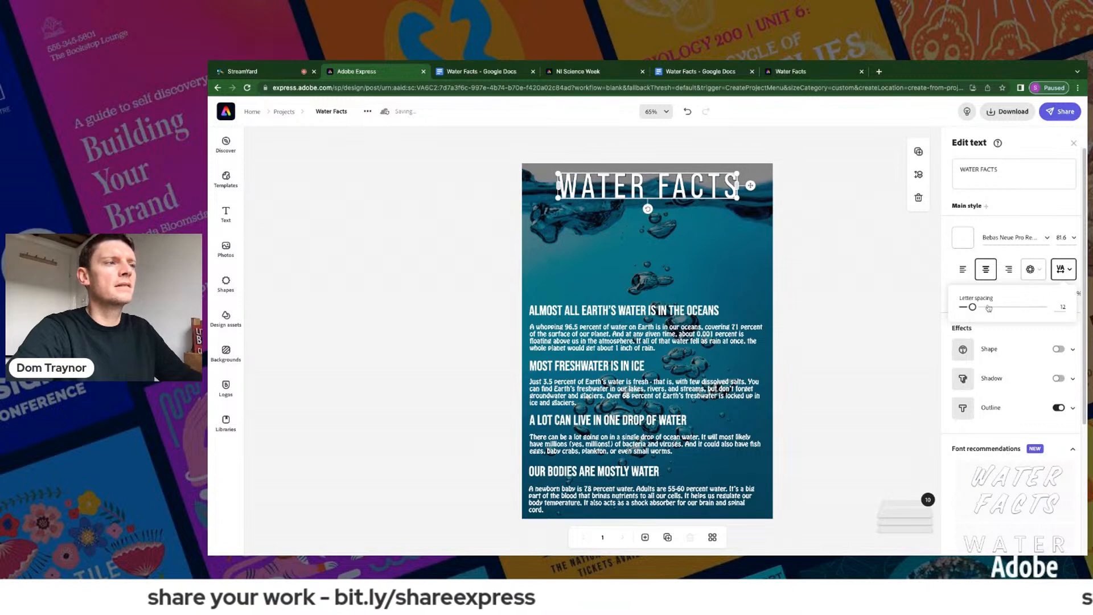
{"action": "left_click_drag", "start_coordinate": [971, 308], "coordinate": [986, 307]}
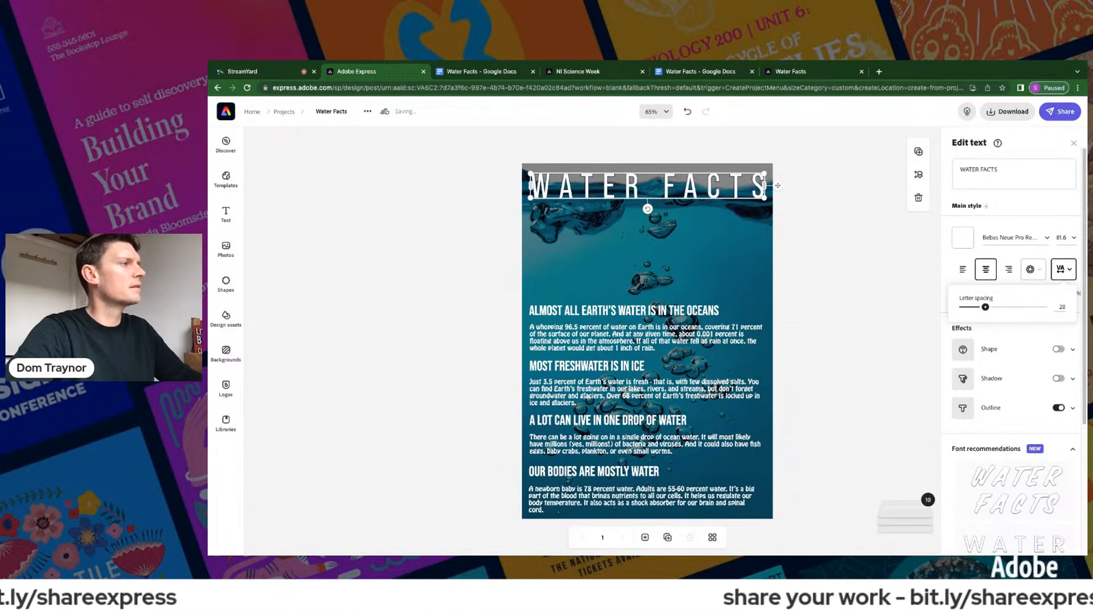
{"action": "left_click", "coordinate": [866, 264]}
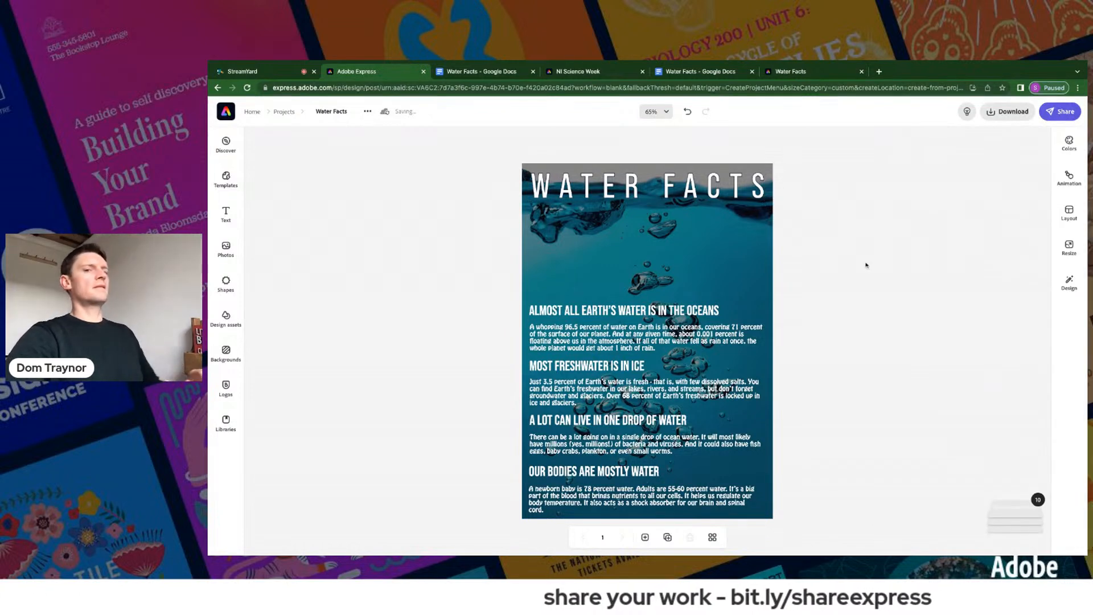
{"action": "left_click", "coordinate": [998, 118]}
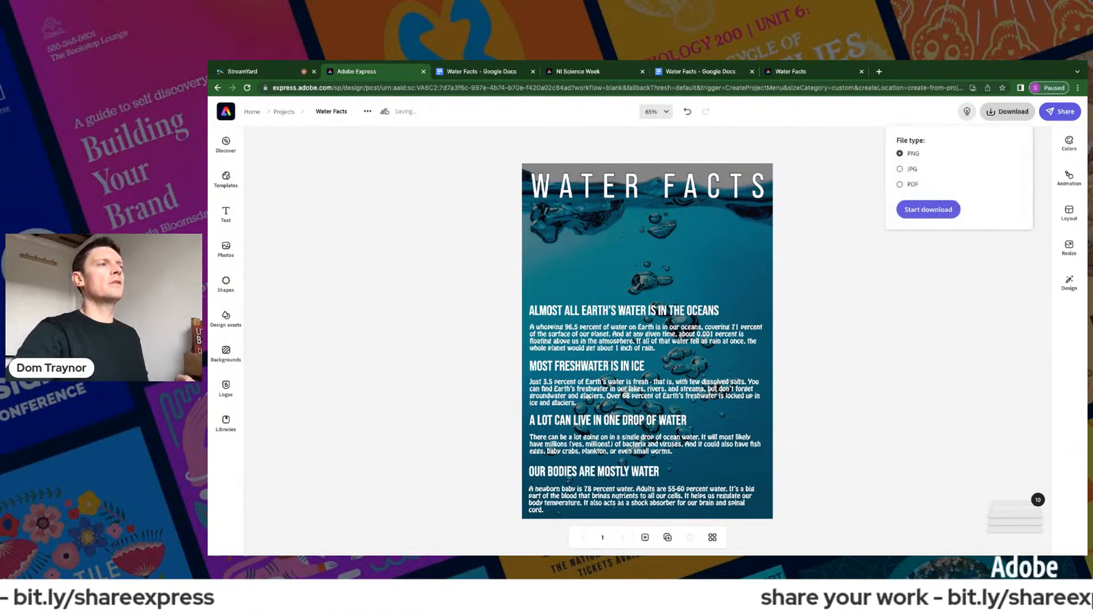
{"action": "left_click", "coordinate": [1068, 113]}
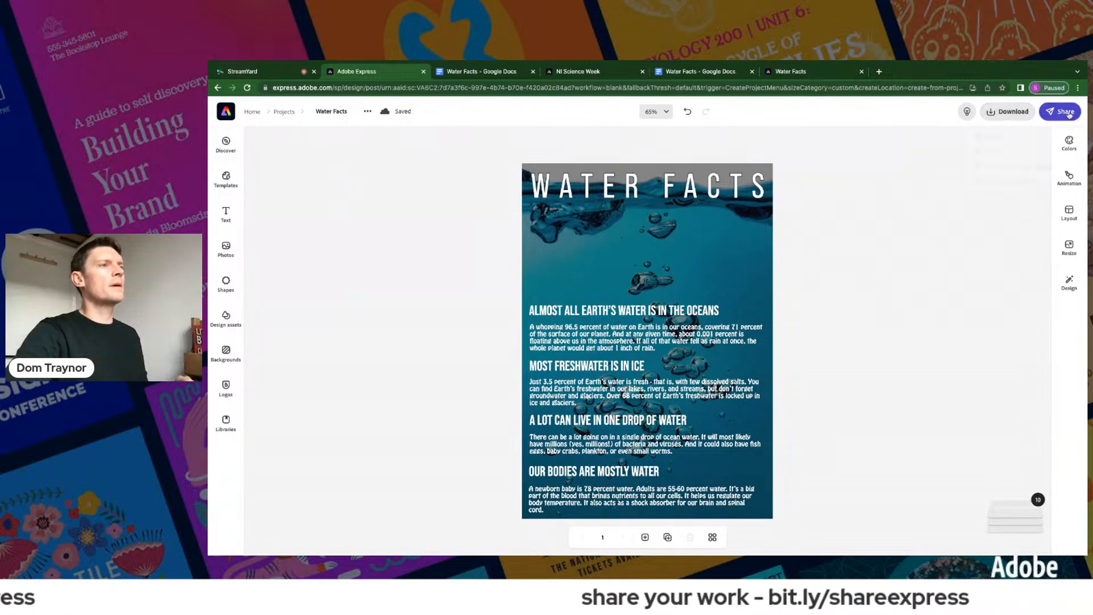
{"action": "left_click", "coordinate": [902, 156]}
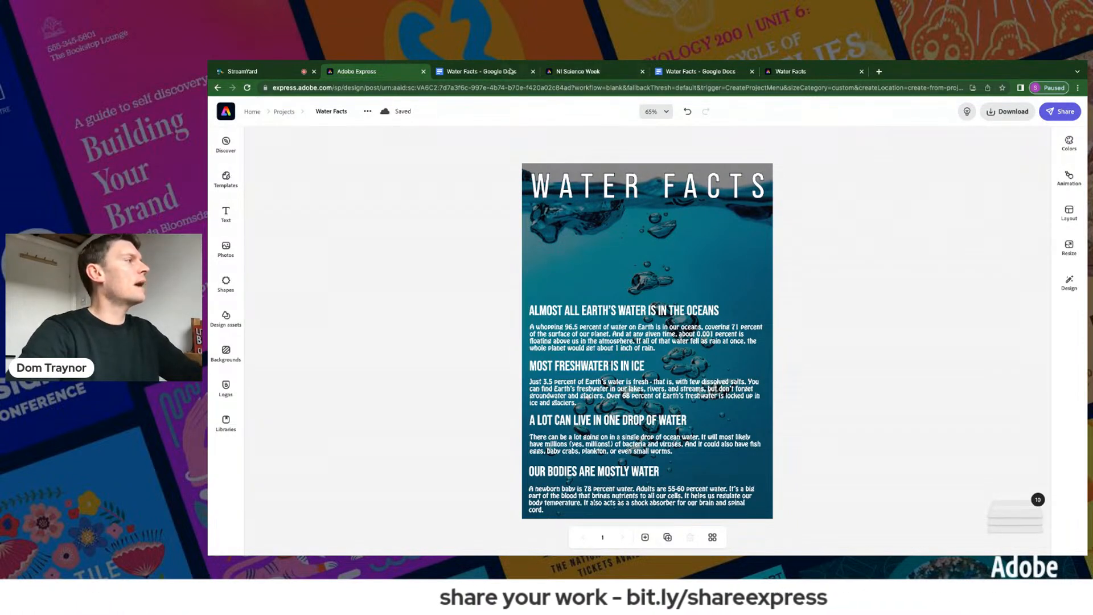
{"action": "left_click", "coordinate": [473, 73]}
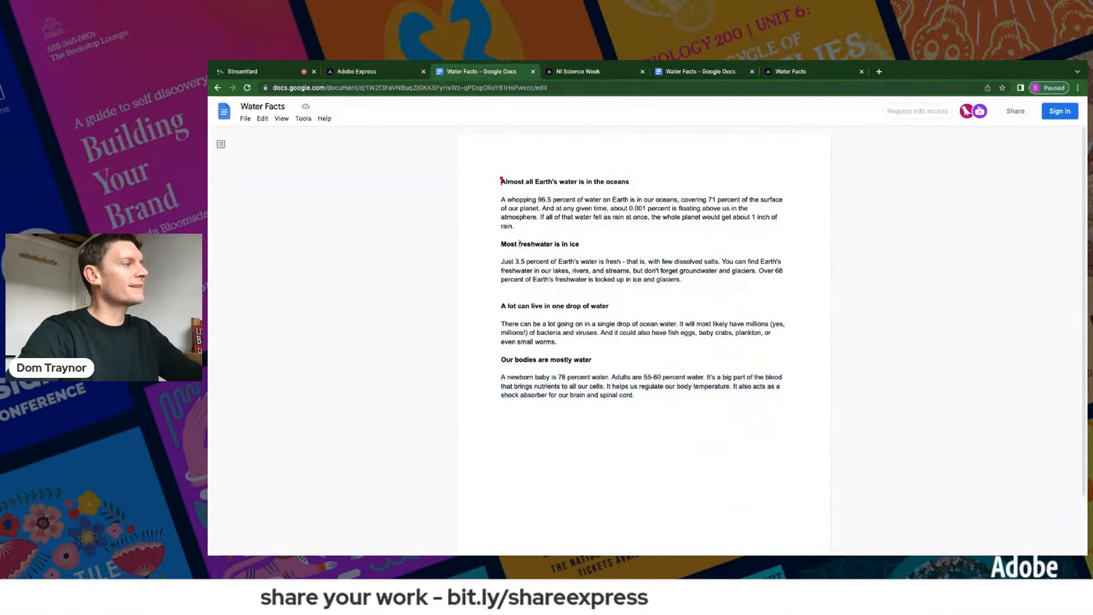
{"action": "left_click", "coordinate": [326, 73]}
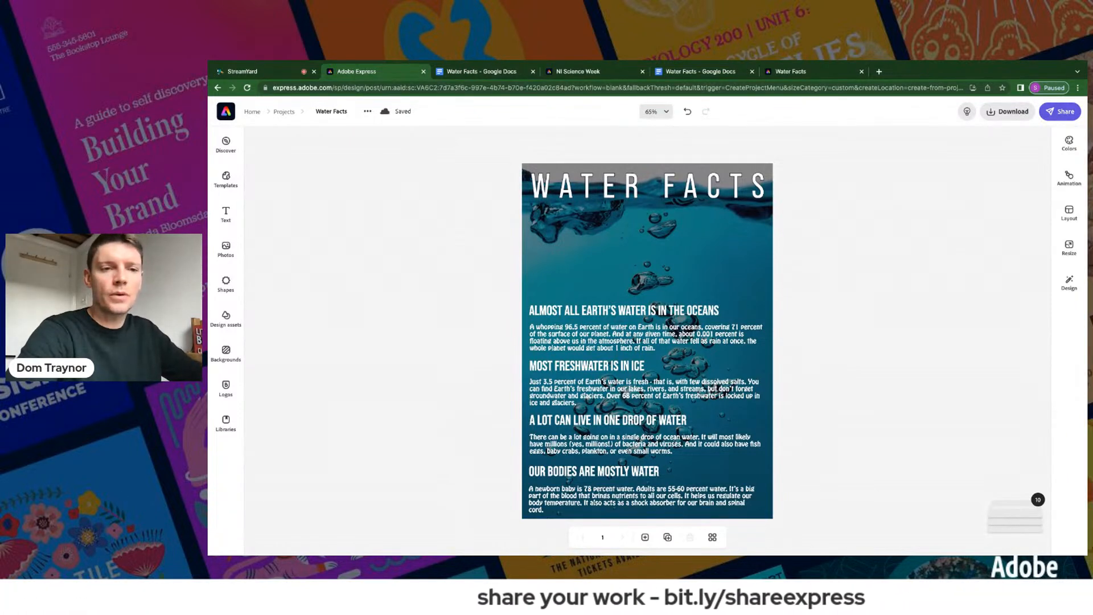
- Leave the poster and start a new video project with the title "Water Facts Video"
{"action": "left_click", "coordinate": [226, 111]}
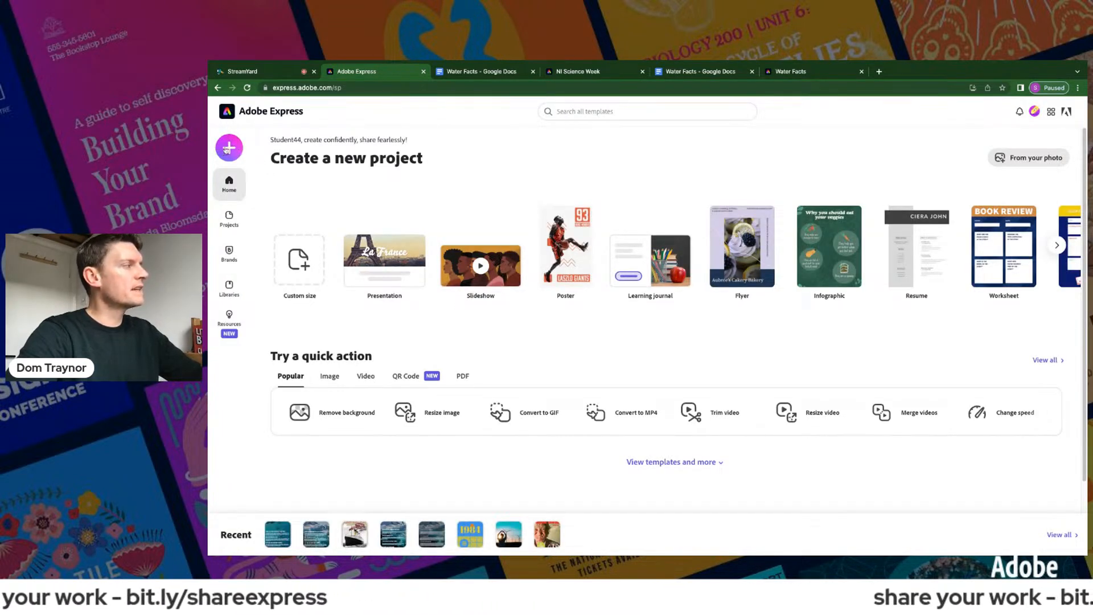
{"action": "left_click", "coordinate": [228, 148]}
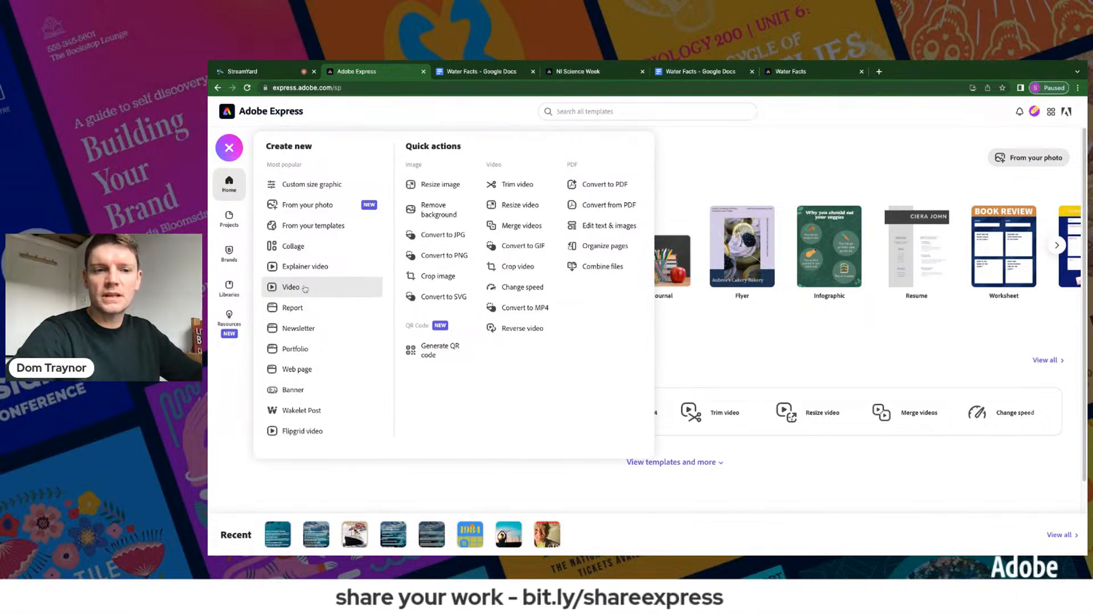
{"action": "left_click", "coordinate": [325, 288]}
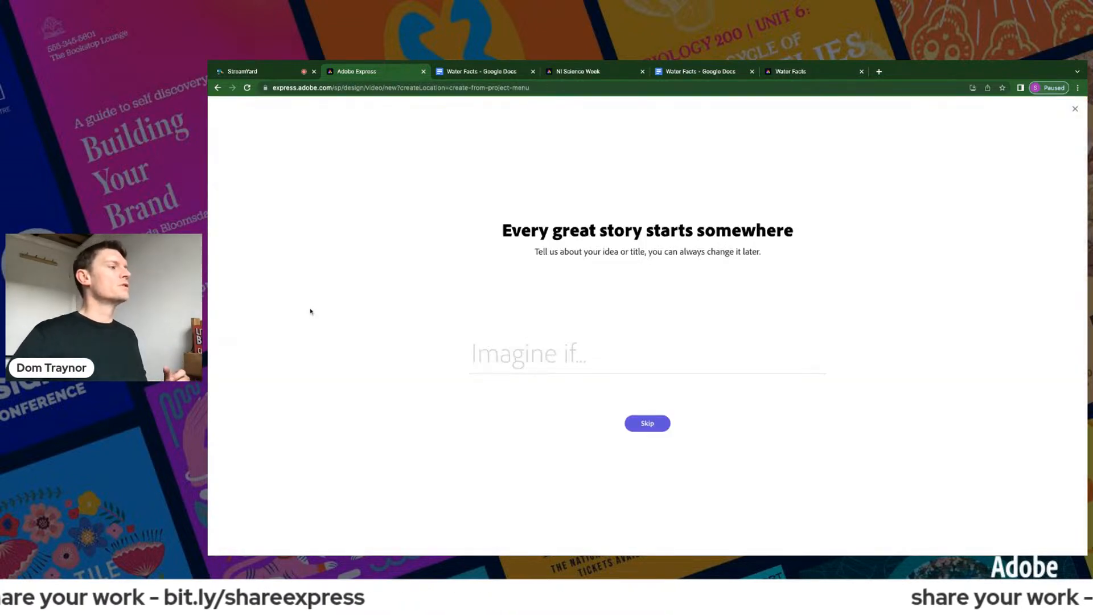
{"action": "type", "text": "Water Facts Video"}
{"action": "key", "text": "Return"}
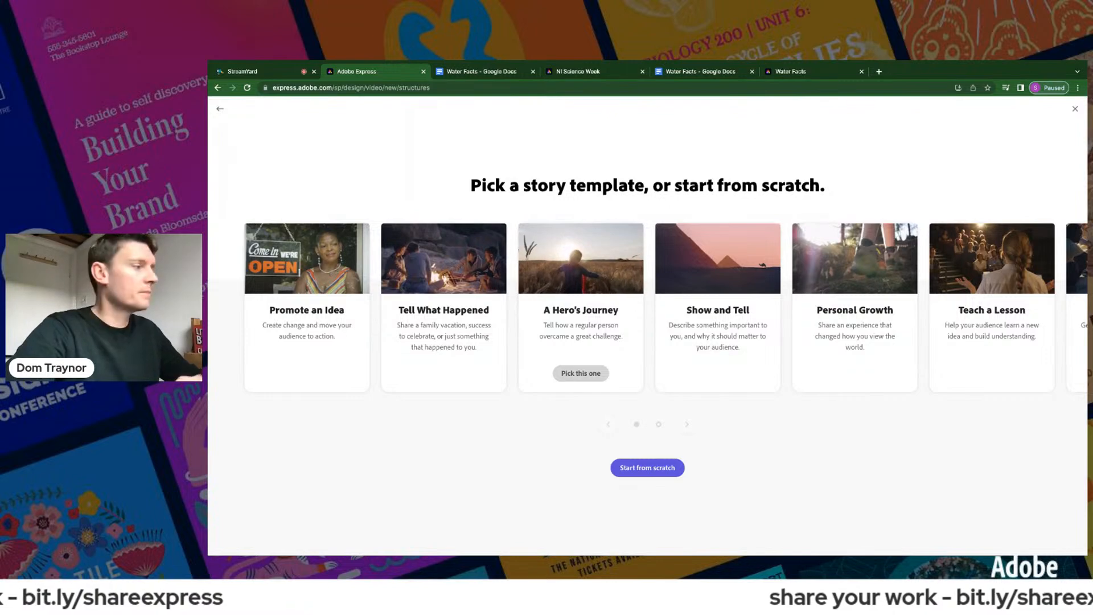
- Browse the story templates, check the Water Facts document, and start the video from scratch
{"action": "scroll", "coordinate": [710, 326], "scroll_direction": "right", "scroll_amount": 10}
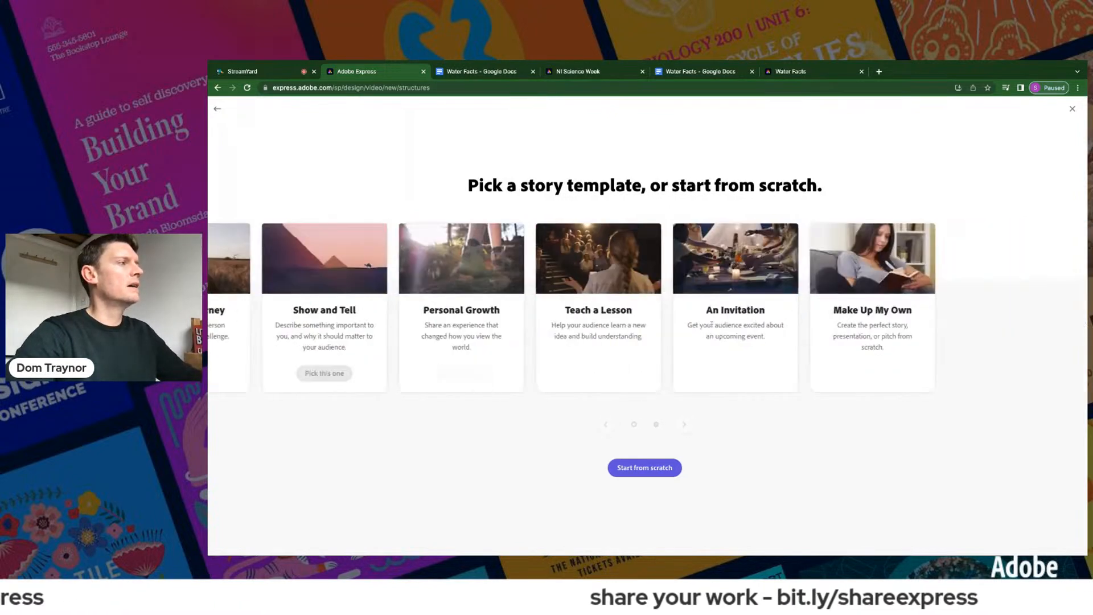
{"action": "scroll", "coordinate": [657, 322], "scroll_direction": "left", "scroll_amount": 1}
{"action": "scroll", "coordinate": [657, 322], "scroll_direction": "left", "scroll_amount": 10}
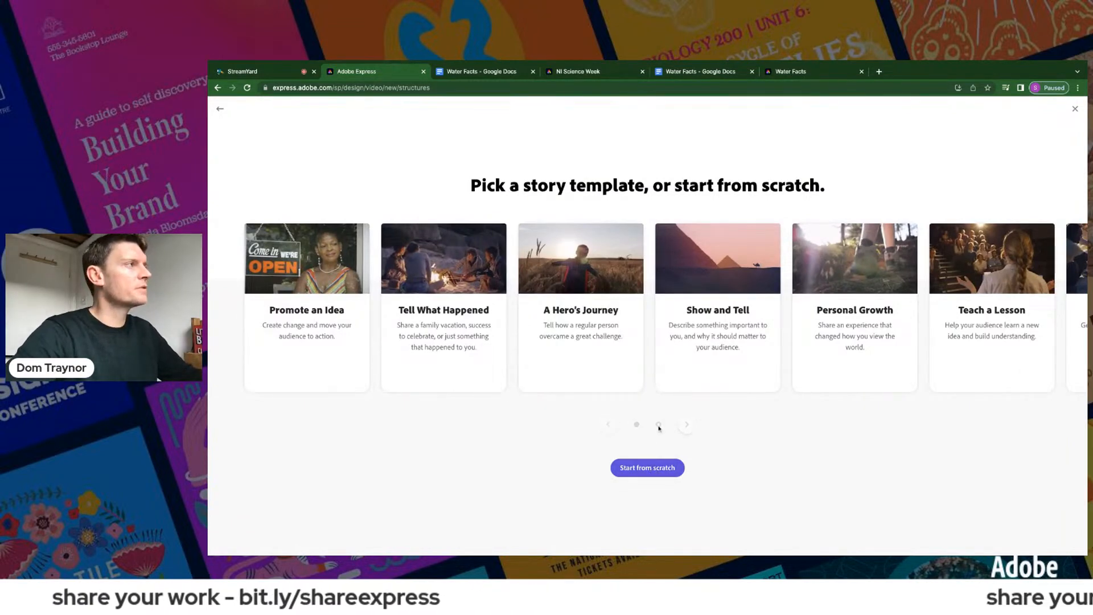
{"action": "left_click", "coordinate": [489, 75]}
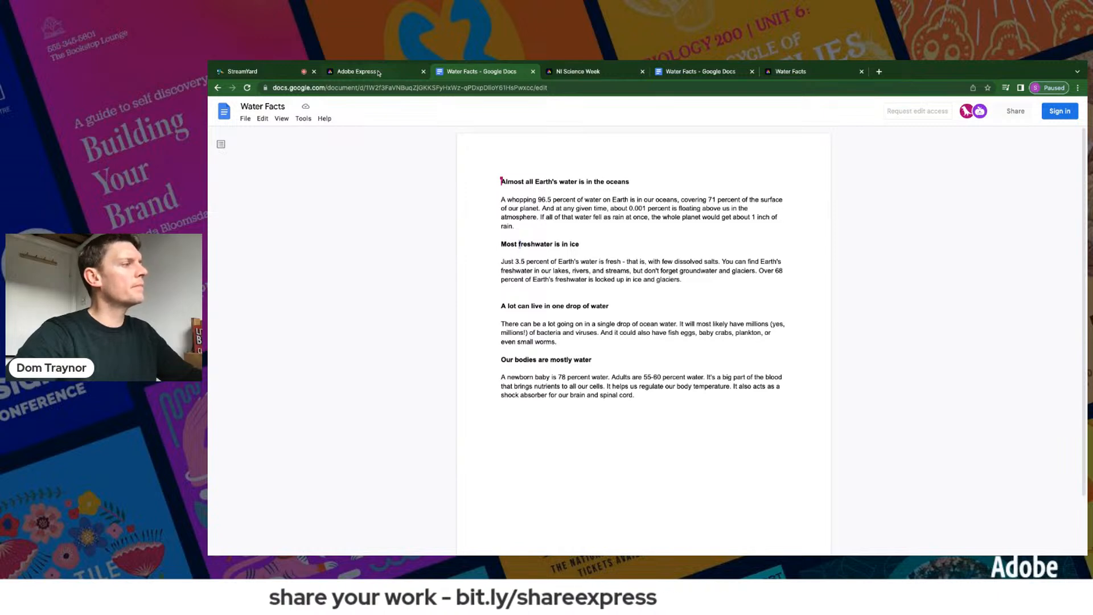
{"action": "left_click", "coordinate": [379, 73]}
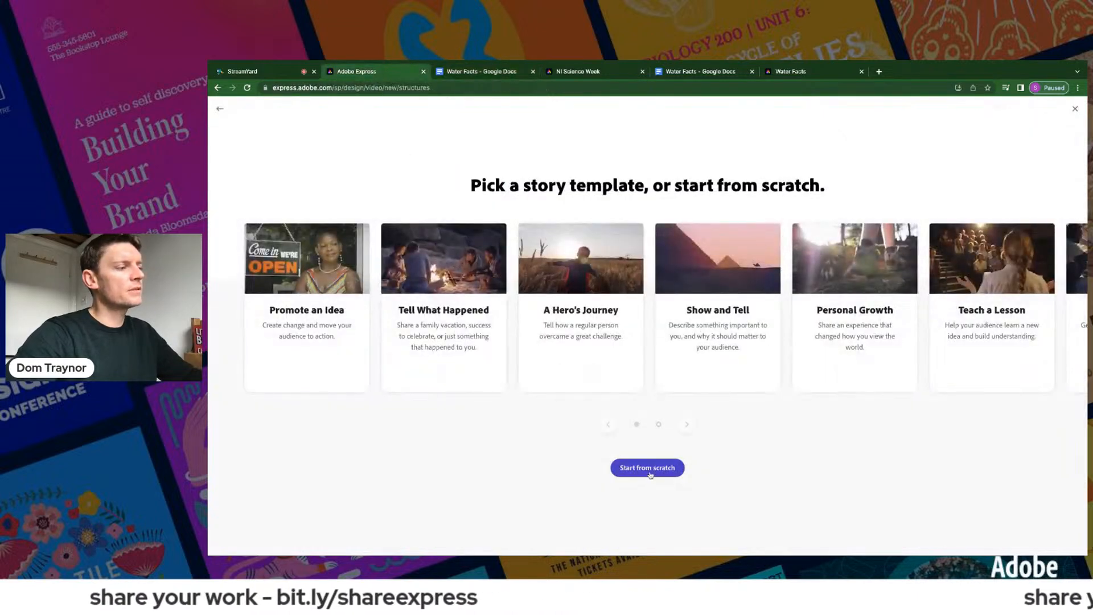
{"action": "left_click", "coordinate": [649, 468]}
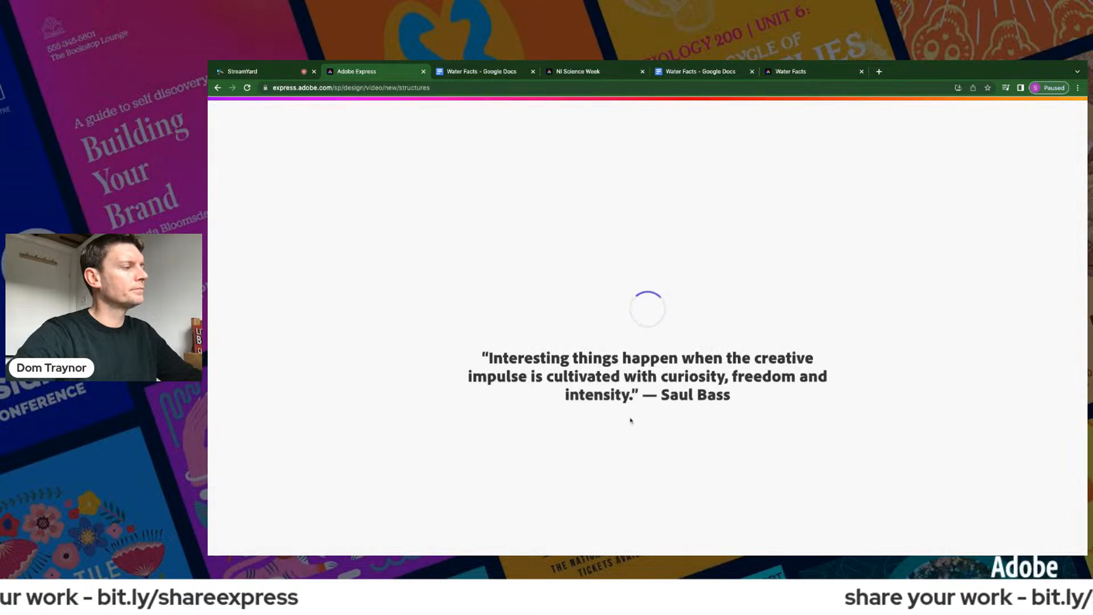
- Copy the document title "Water Facts" from Google Docs and return to the Adobe Express video project
{"action": "left_click", "coordinate": [481, 71]}
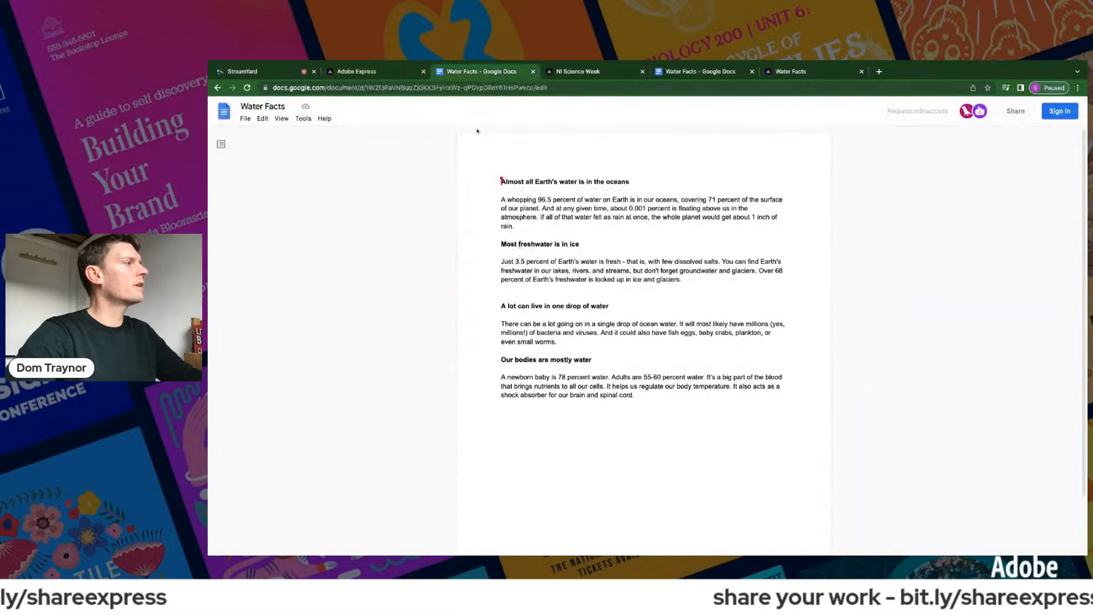
{"action": "left_click", "coordinate": [263, 107]}
{"action": "key", "text": "ctrl+c"}
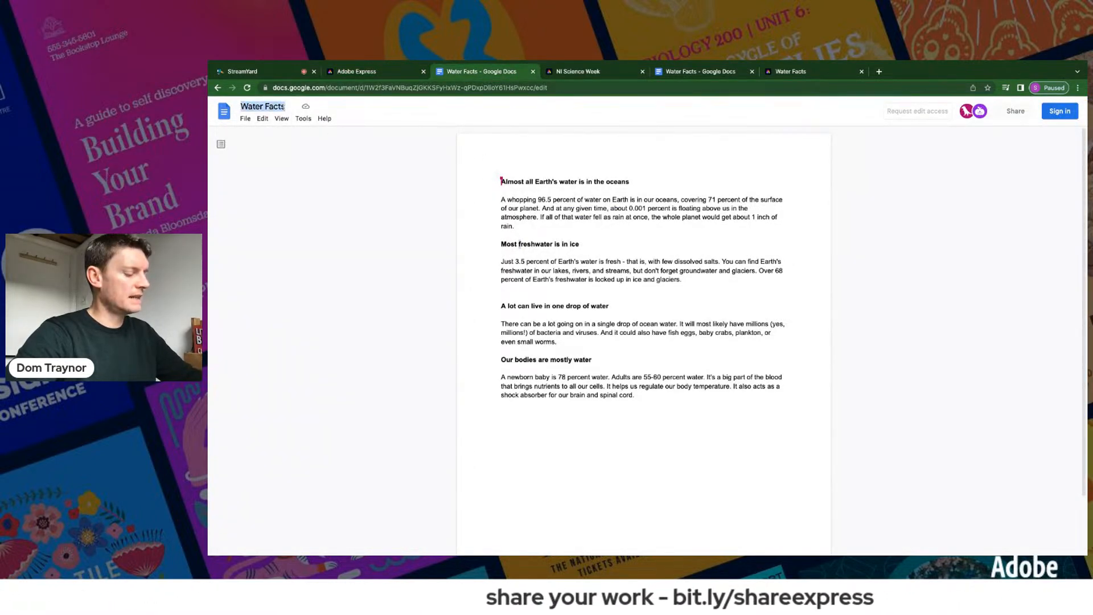
{"action": "left_click", "coordinate": [339, 77]}
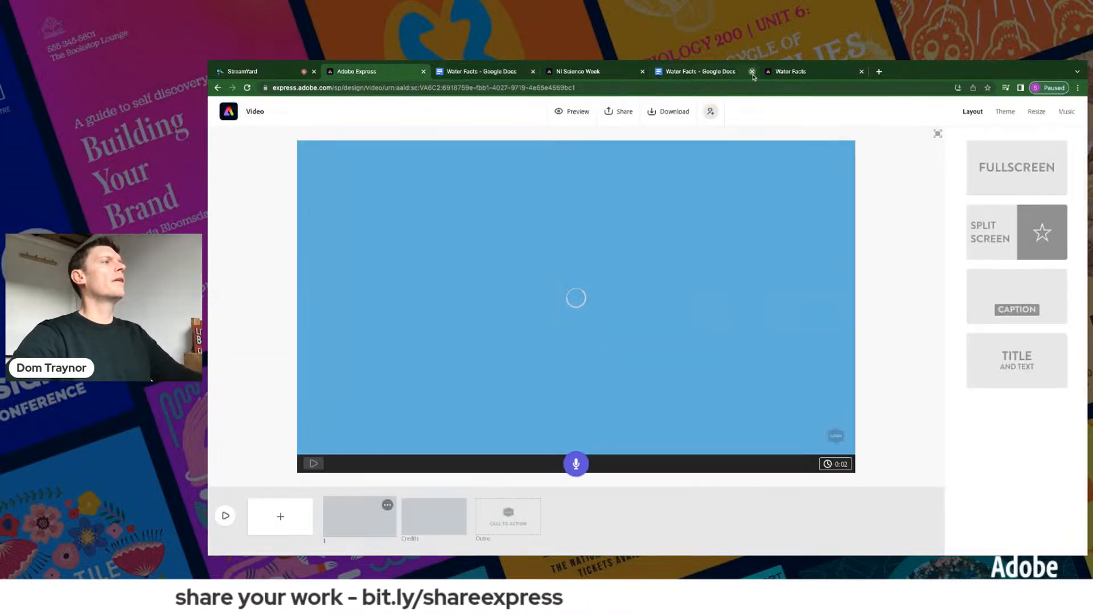
- Close the second Water Facts Google Doc and the extra Water Facts project page in the browser
{"action": "left_click", "coordinate": [752, 71]}
{"action": "left_click", "coordinate": [752, 71]}
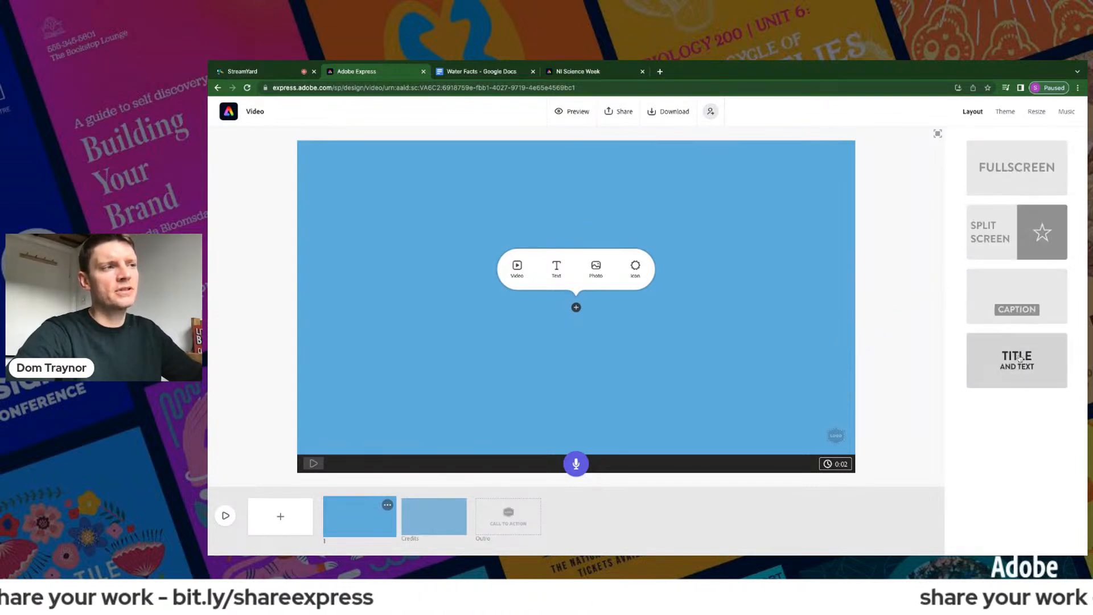
- Apply the Statement theme to the video in its blue-violet colour variant
{"action": "left_click", "coordinate": [1006, 112]}
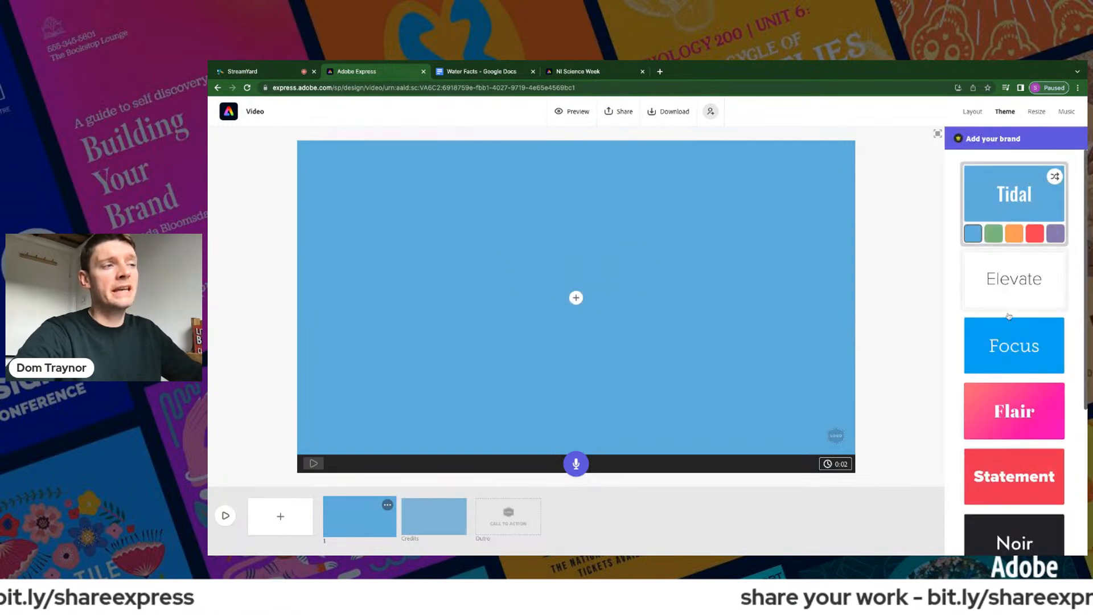
{"action": "scroll", "coordinate": [1005, 283], "scroll_direction": "down", "scroll_amount": 4}
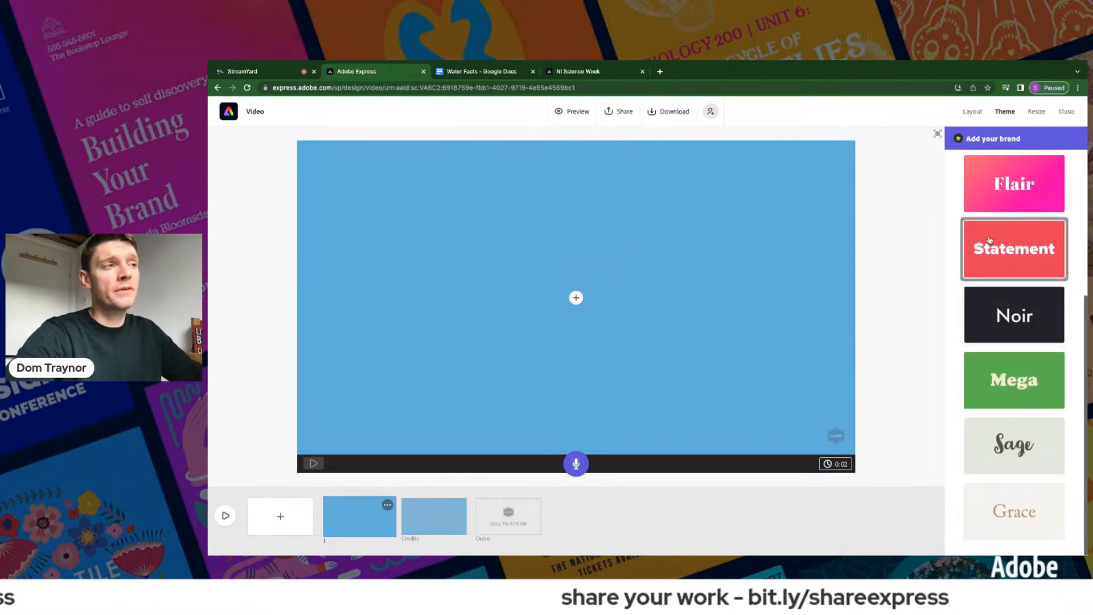
{"action": "left_click", "coordinate": [989, 240]}
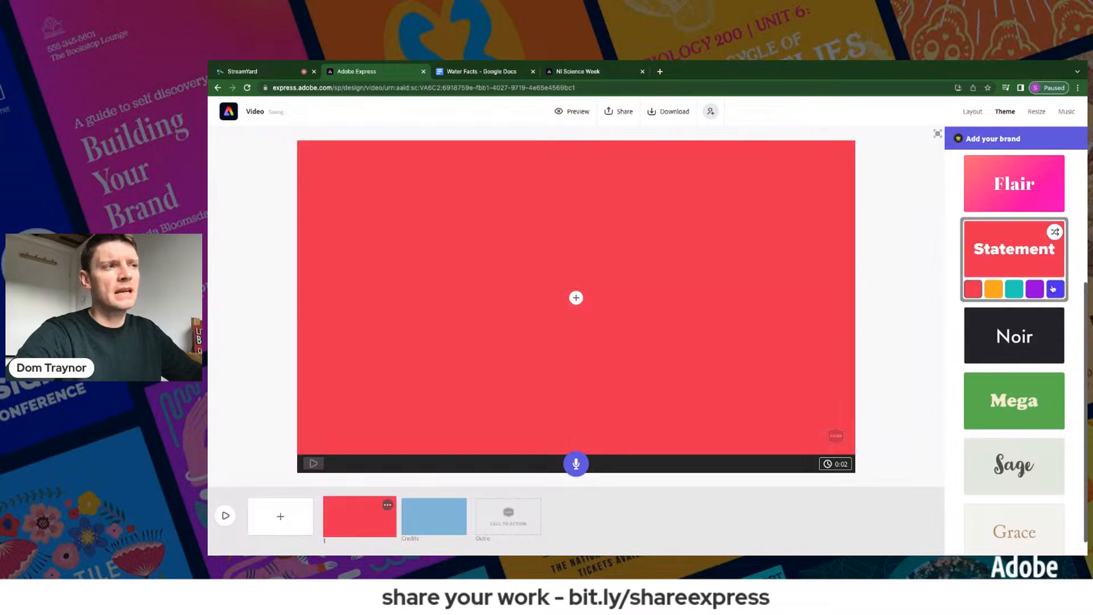
{"action": "left_click", "coordinate": [1054, 289]}
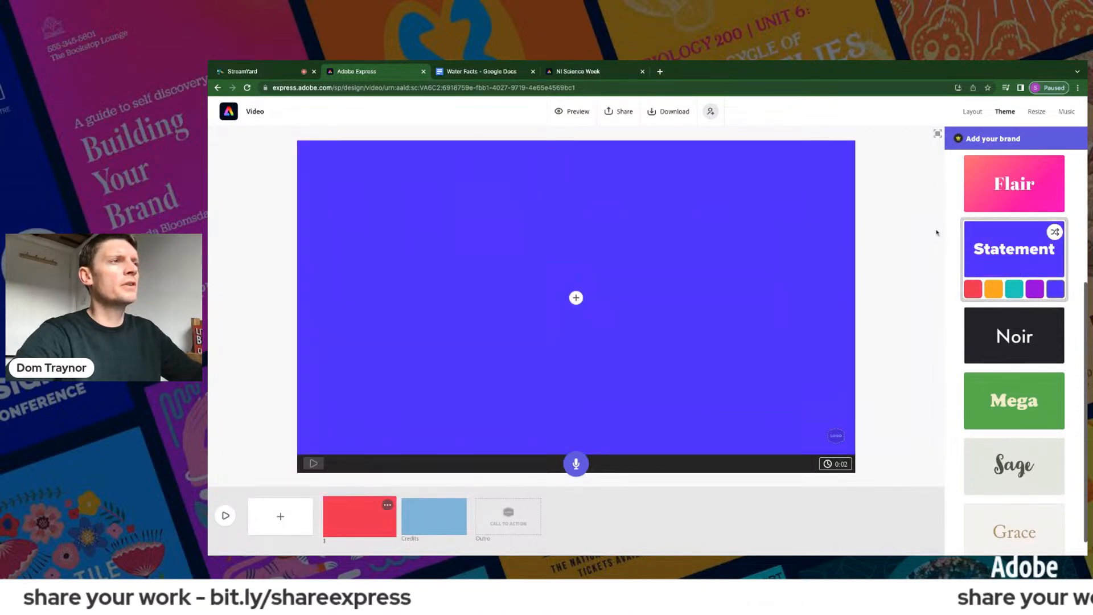
- Choose "Bringing Change" from the Rousing tracks as the video's music and lower its volume slightly
{"action": "left_click", "coordinate": [1068, 113]}
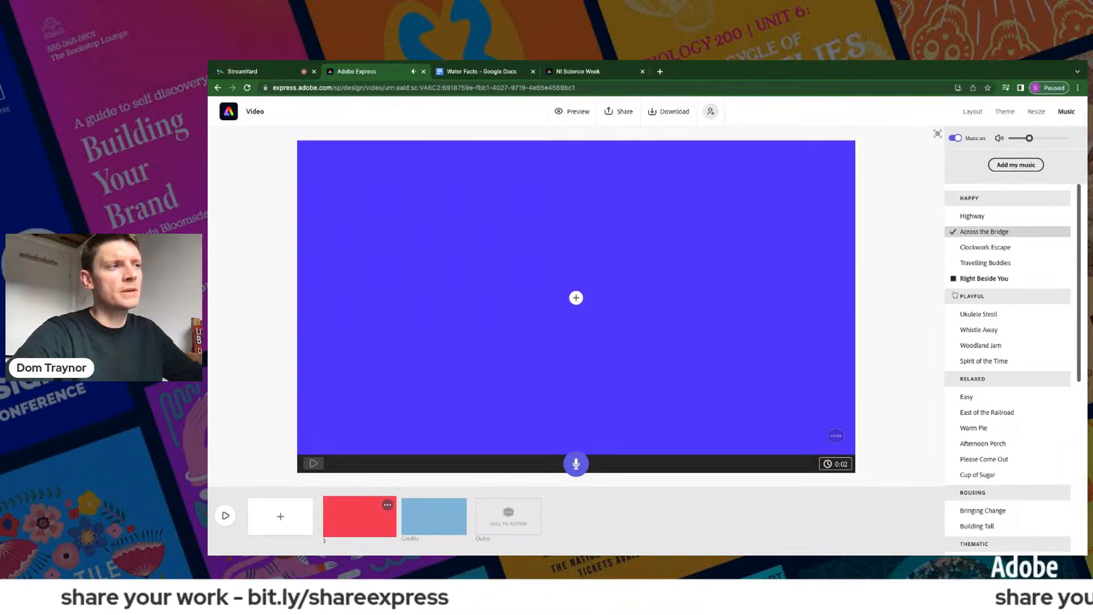
{"action": "scroll", "coordinate": [956, 360], "scroll_direction": "down", "scroll_amount": 1}
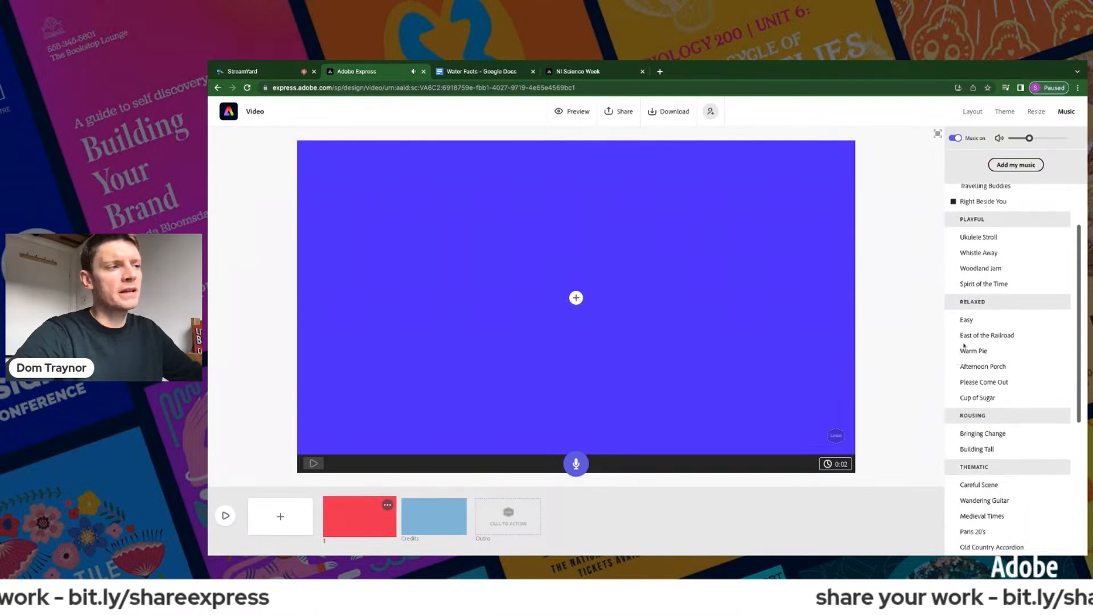
{"action": "left_click", "coordinate": [980, 434]}
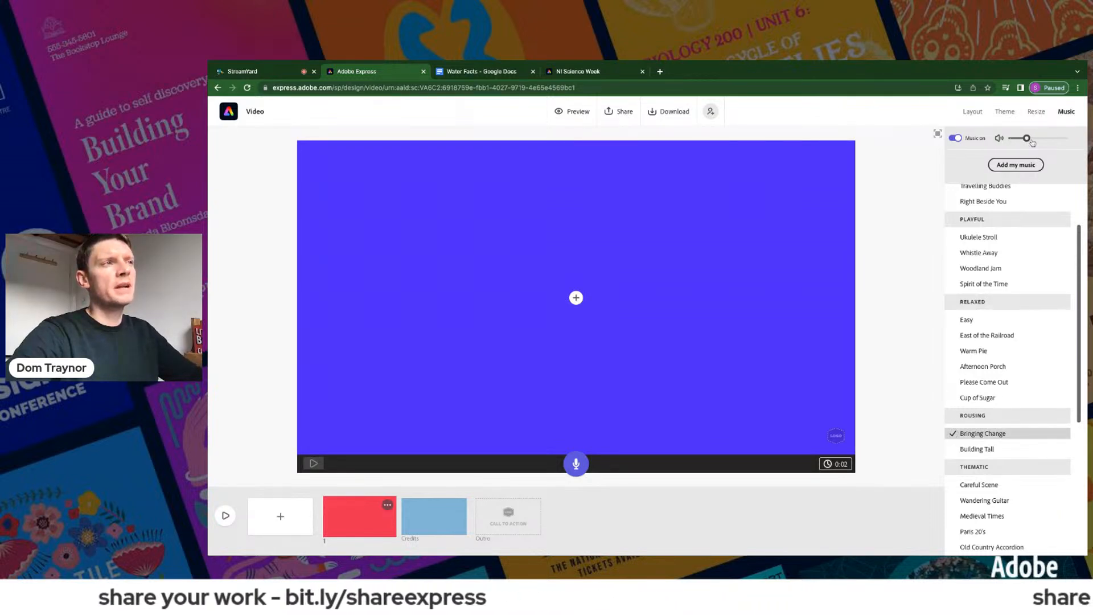
{"action": "left_click_drag", "start_coordinate": [1032, 139], "coordinate": [1027, 139]}
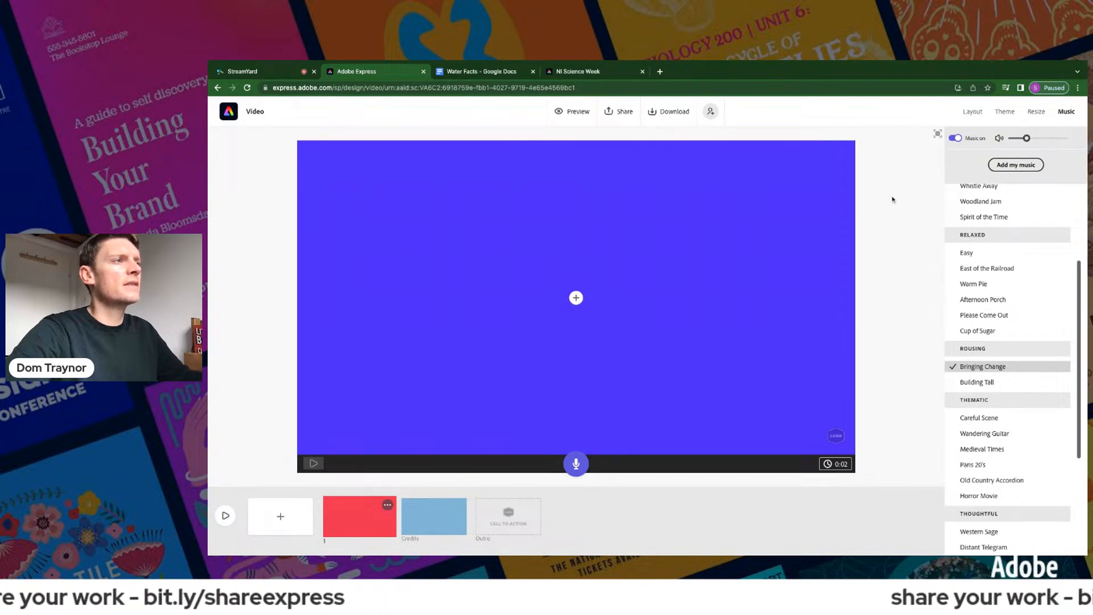
- Give the first slide the Title and Text layout, with "Water Facts" pasted as title and a byline with the author's first name
{"action": "left_click", "coordinate": [968, 113]}
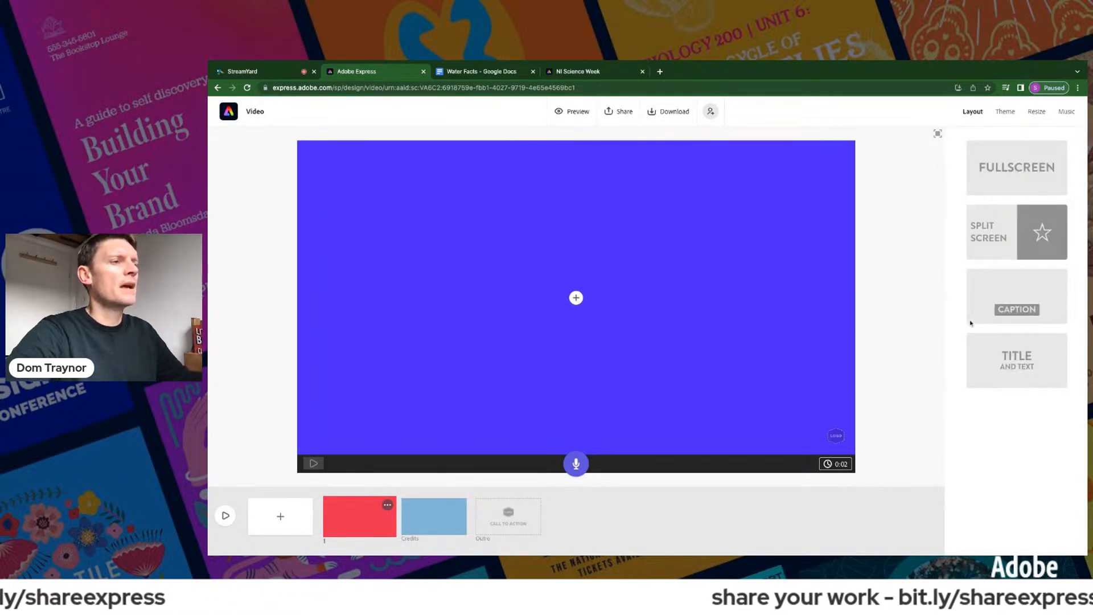
{"action": "left_click", "coordinate": [1019, 362]}
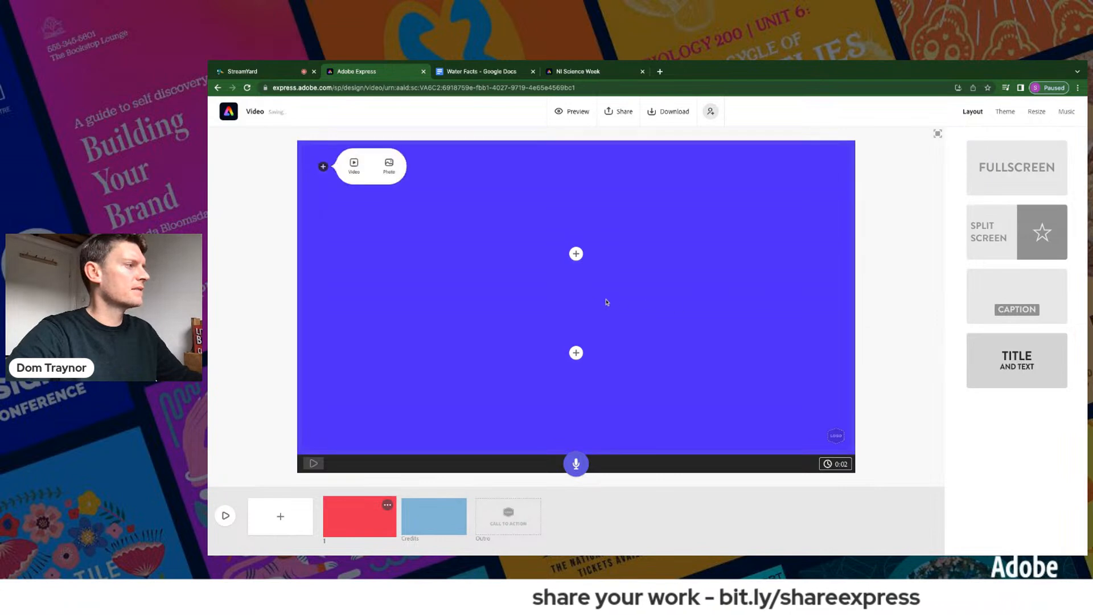
{"action": "left_click", "coordinate": [576, 254]}
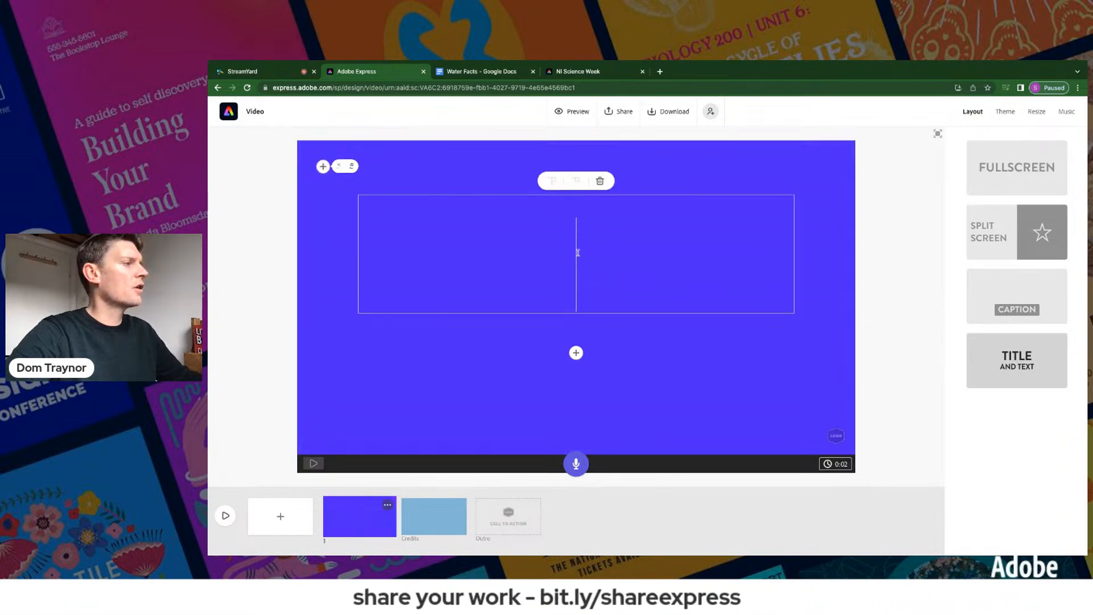
{"action": "key", "text": "ctrl+v"}
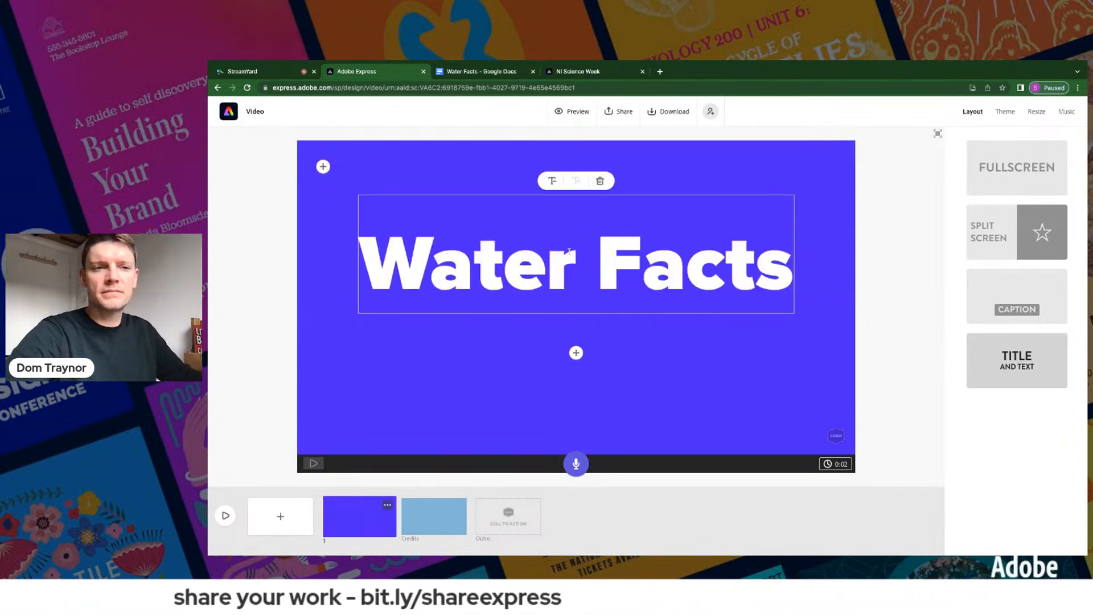
{"action": "left_click", "coordinate": [576, 352]}
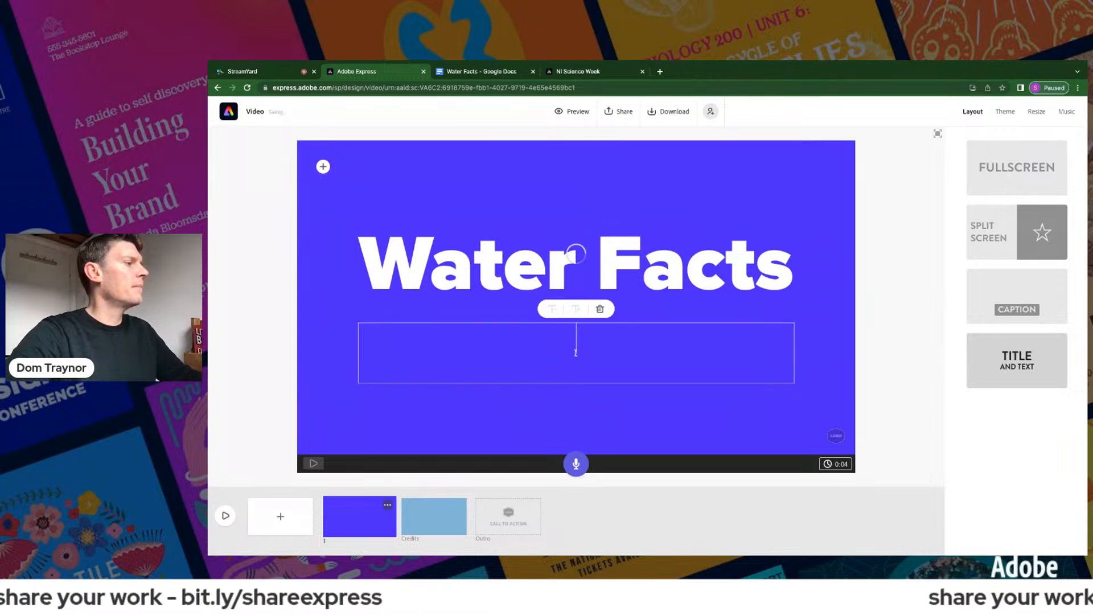
{"action": "type", "text": "by Dom"}
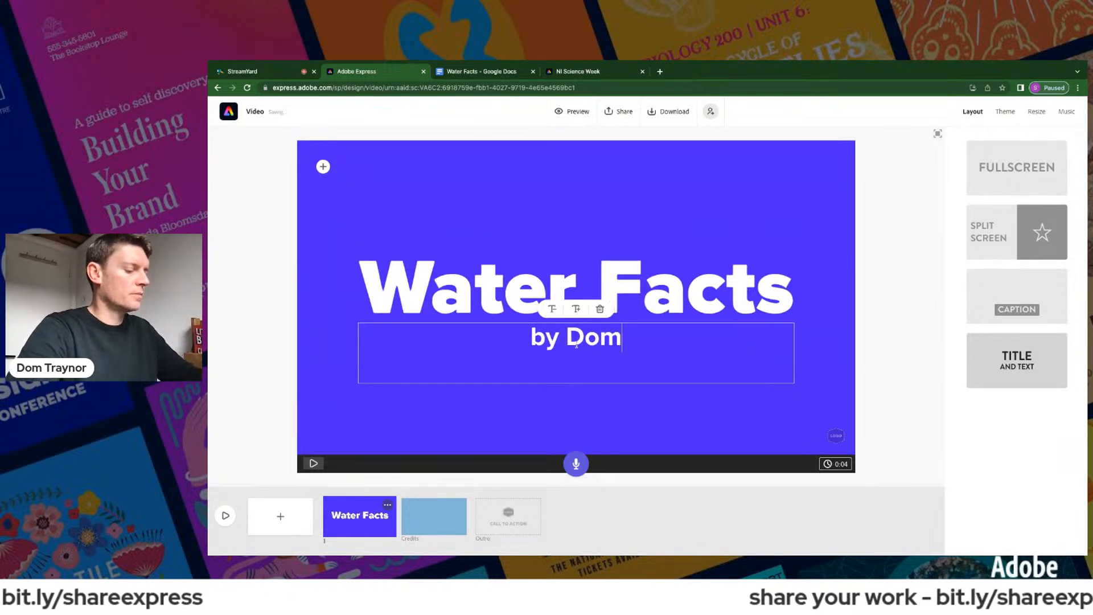
- Complete the byline with the author's surname and add the waterfall photo of the person with outstretched arms as the slide background
{"action": "type", "text": " Traynor"}
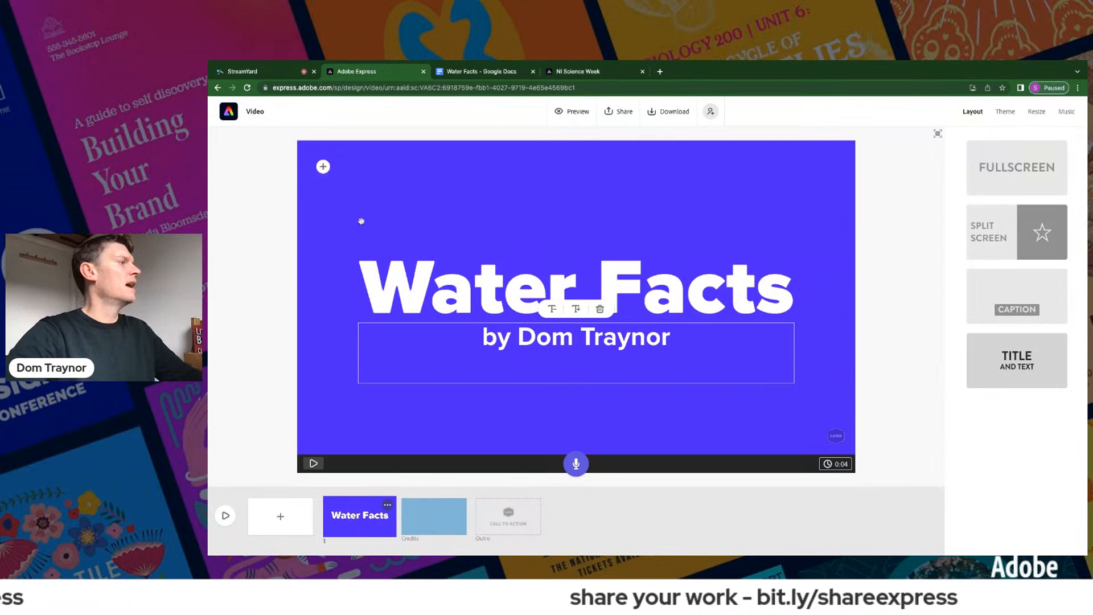
{"action": "left_click", "coordinate": [323, 167]}
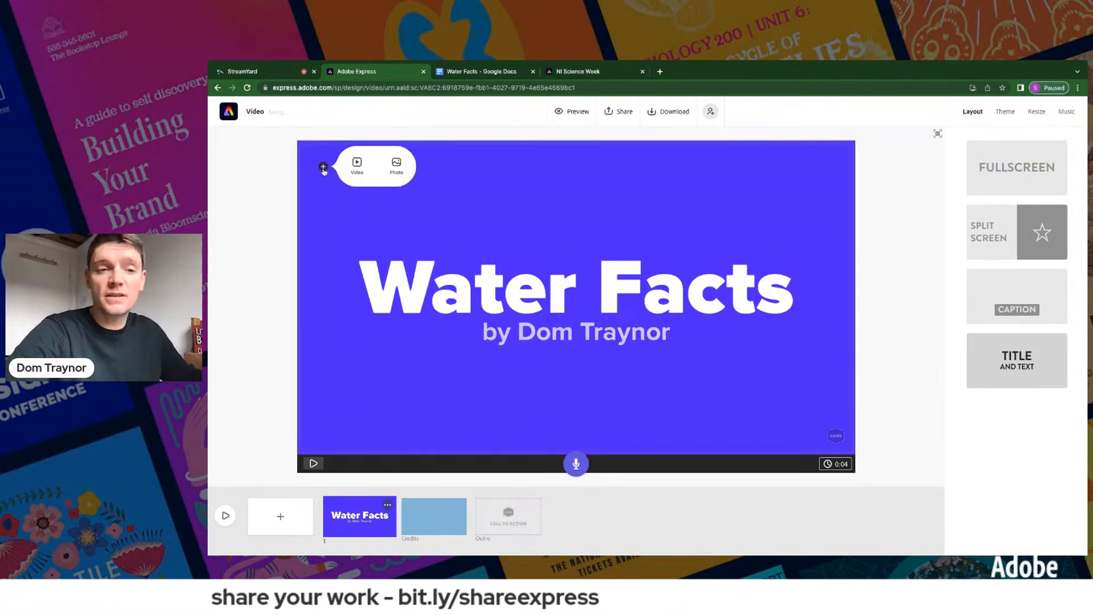
{"action": "left_click", "coordinate": [395, 168]}
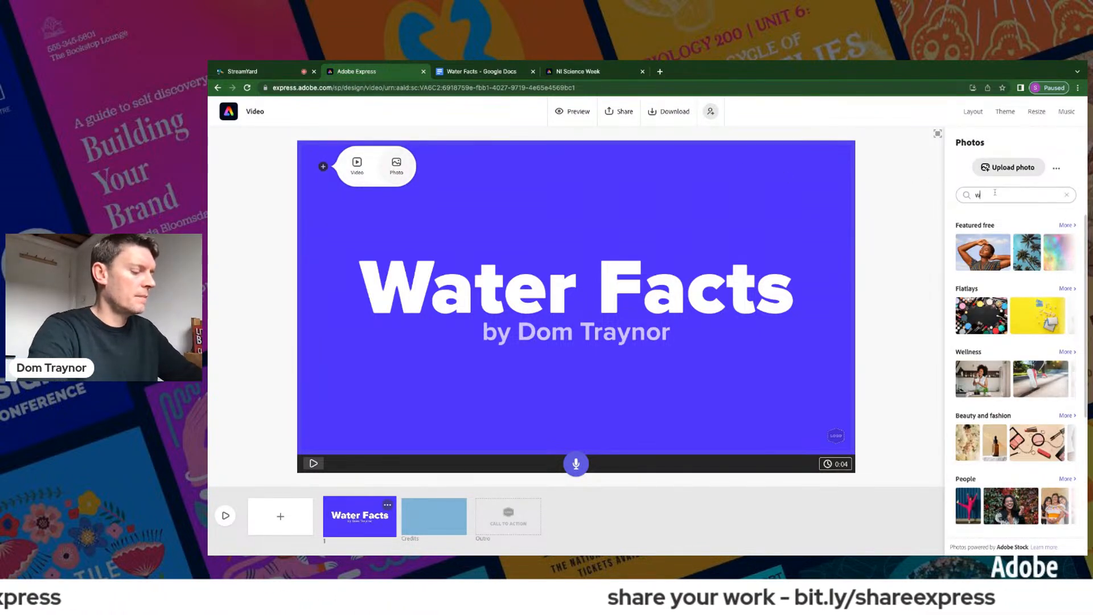
{"action": "key", "text": "Return"}
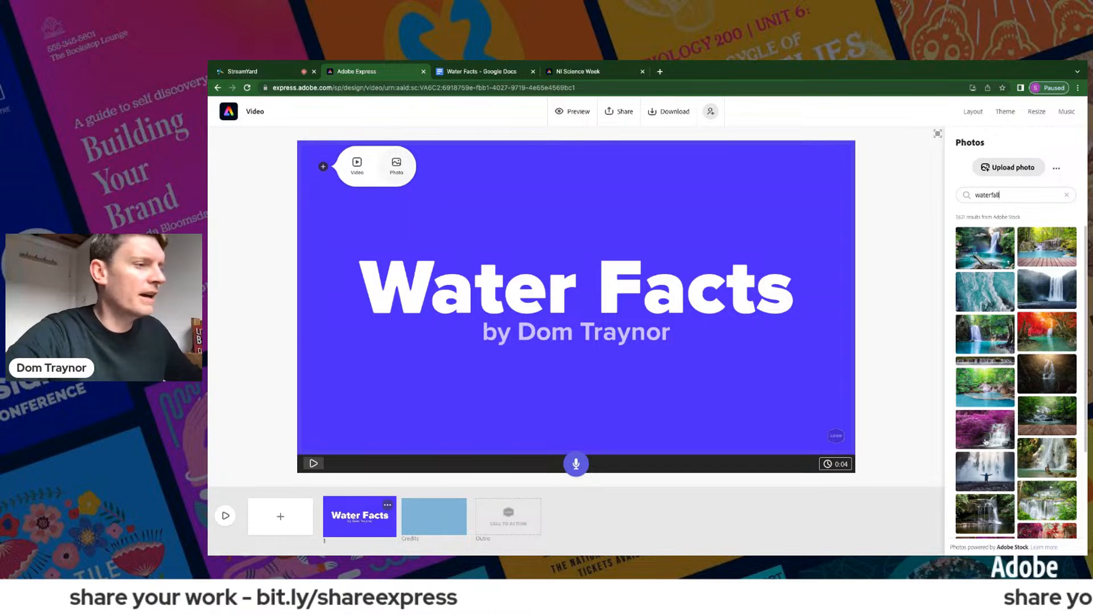
{"action": "left_click_drag", "start_coordinate": [984, 476], "coordinate": [576, 288]}
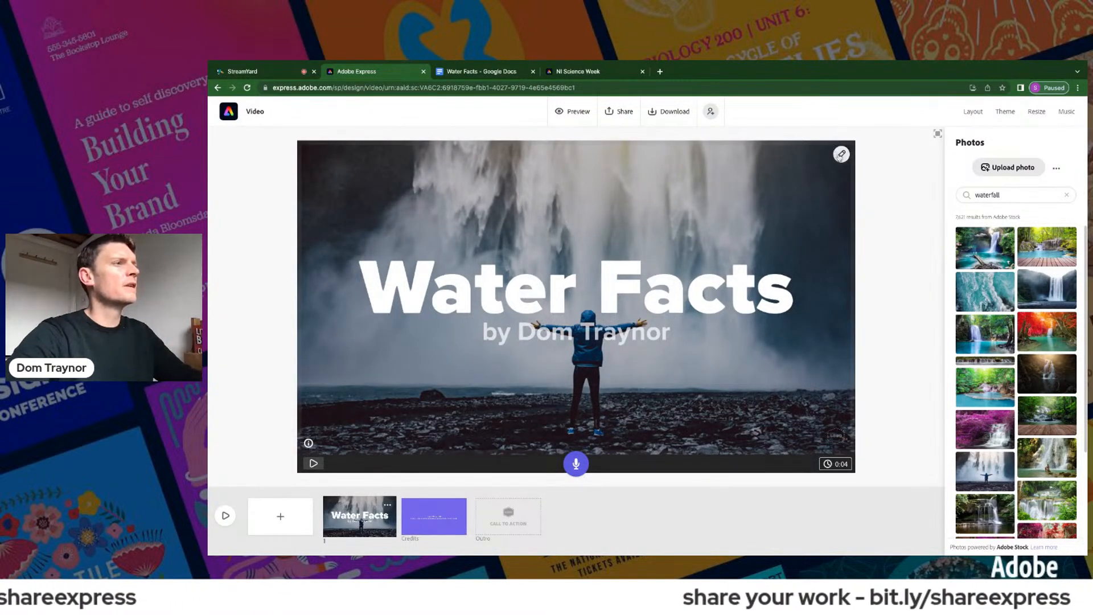
- Try different zoom levels on the waterfall photo and return it to filling the whole slide
{"action": "left_click", "coordinate": [842, 171]}
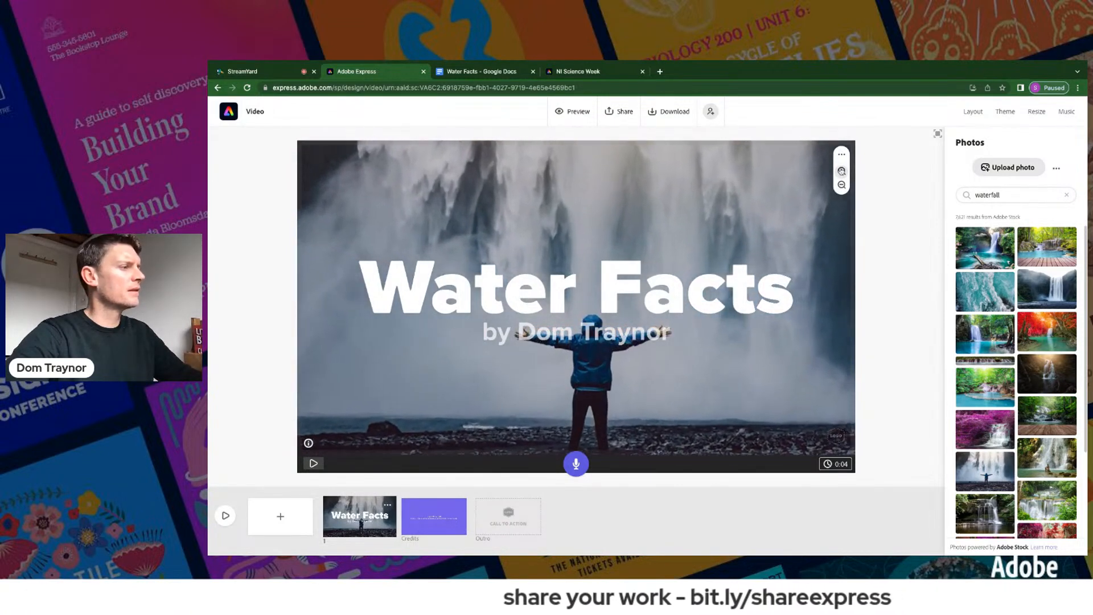
{"action": "left_click", "coordinate": [842, 171]}
{"action": "left_click", "coordinate": [842, 186]}
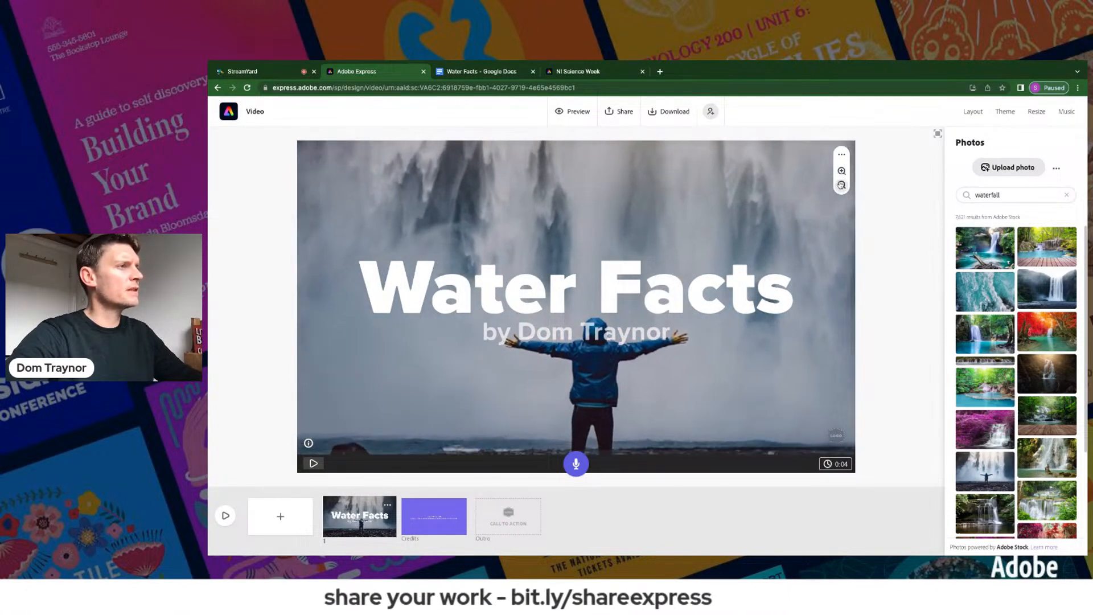
{"action": "left_click", "coordinate": [842, 185]}
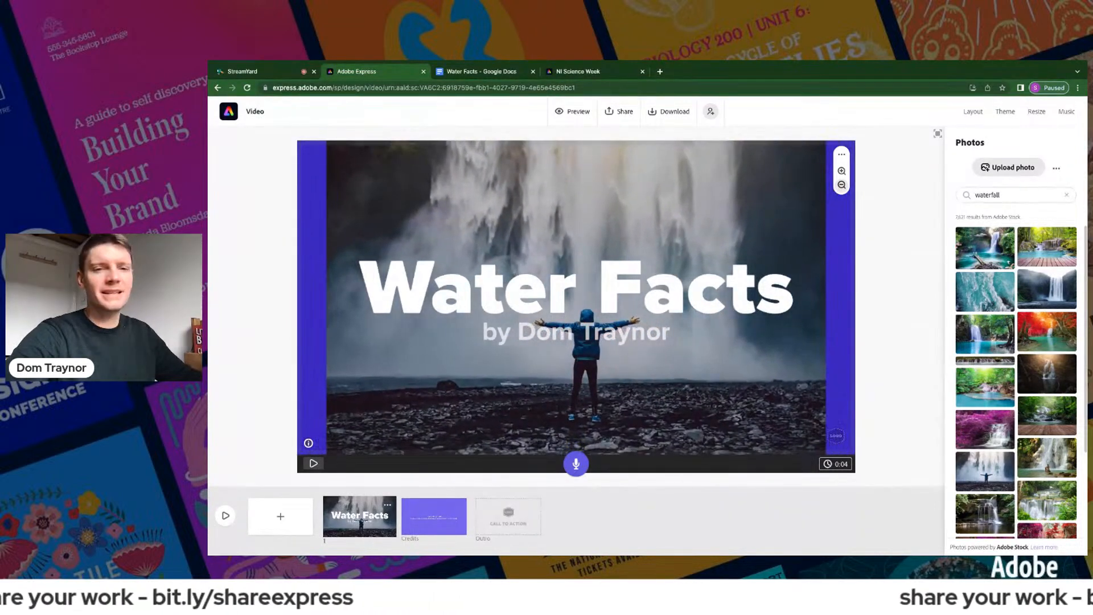
{"action": "left_click", "coordinate": [842, 172]}
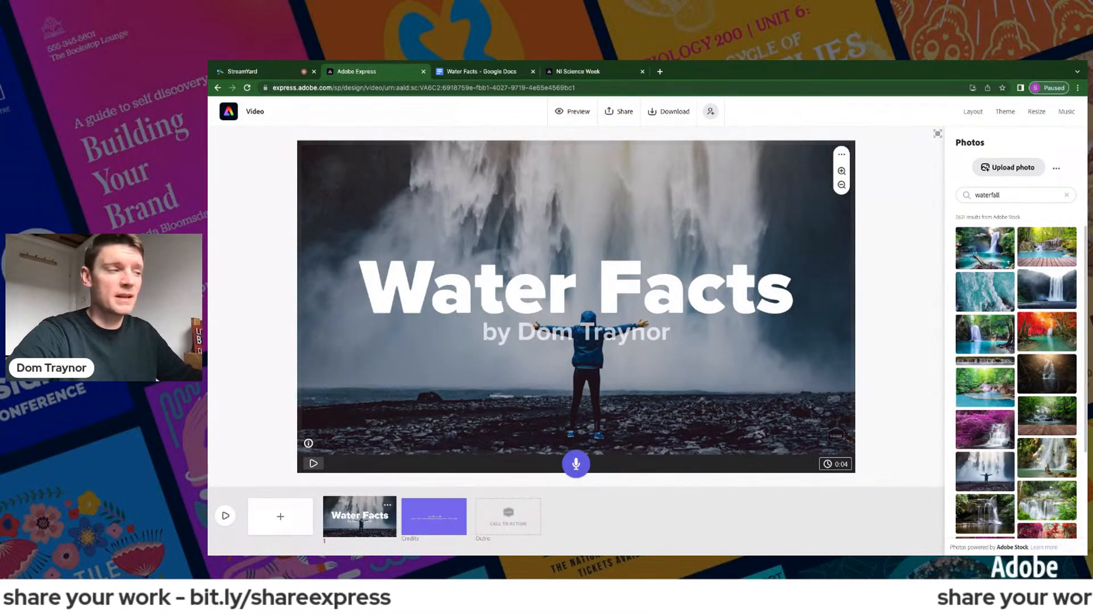
- Record a voiceover for the title slide and move its title and byline up above the figure in the photo
{"action": "left_click", "coordinate": [576, 464]}
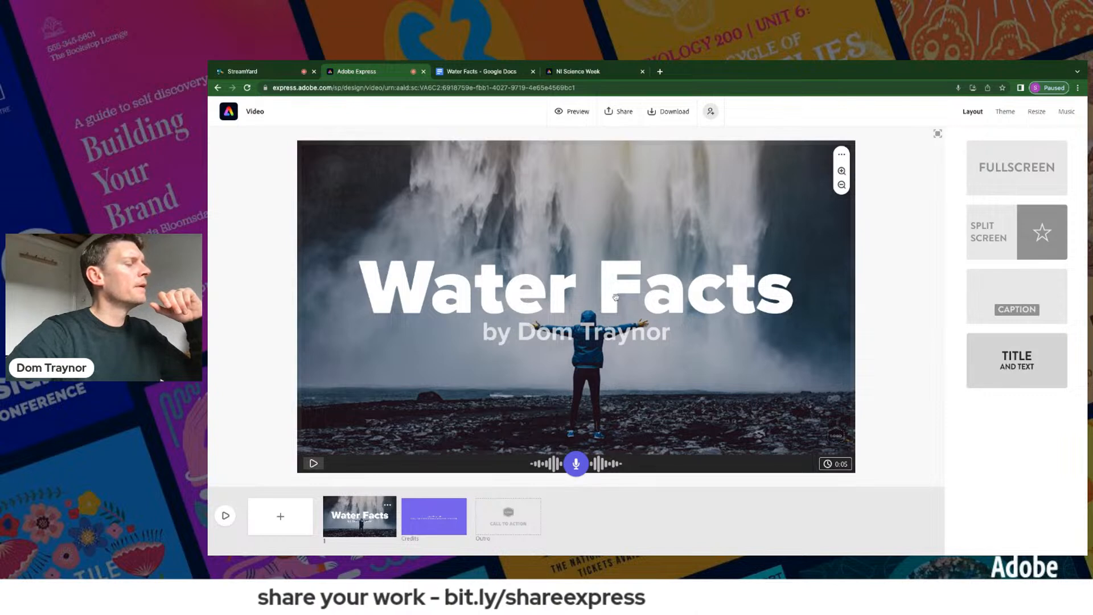
{"action": "left_click_drag", "start_coordinate": [615, 300], "coordinate": [614, 203]}
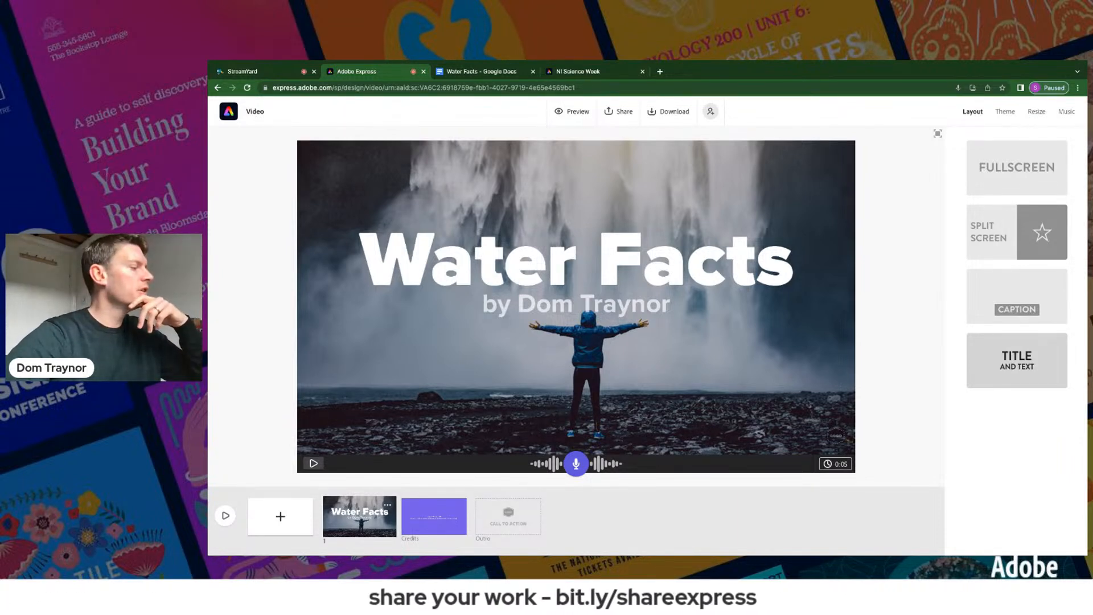
- Add a second slide with the Caption layout and paste the Google Doc heading "Almost all Earth's water is in the oceans" as its caption
{"action": "left_click", "coordinate": [280, 516]}
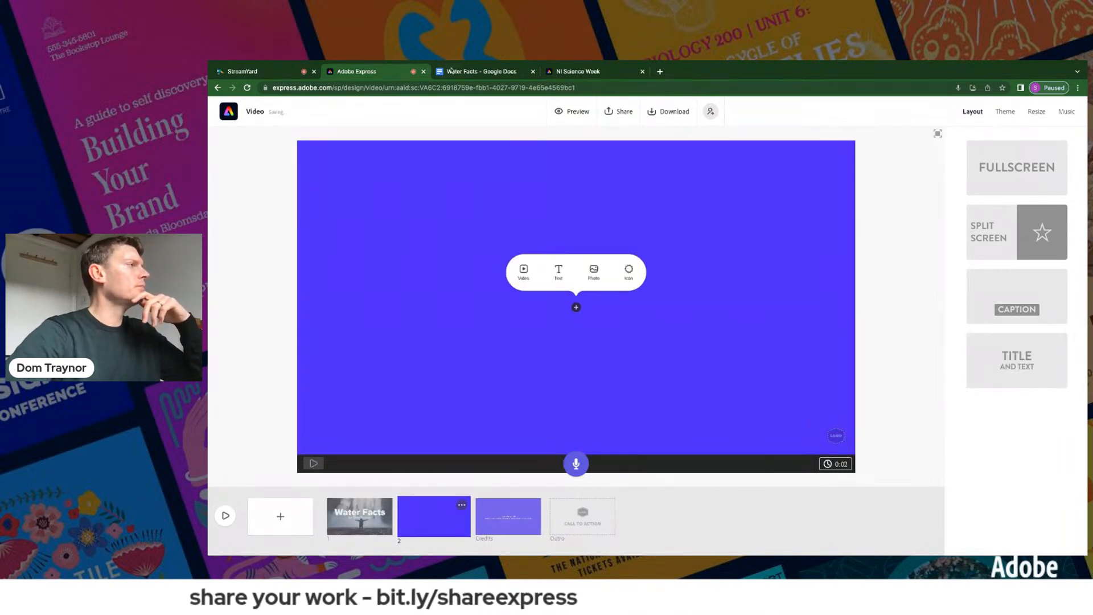
{"action": "left_click", "coordinate": [454, 71]}
{"action": "left_click_drag", "start_coordinate": [499, 181], "coordinate": [625, 181]}
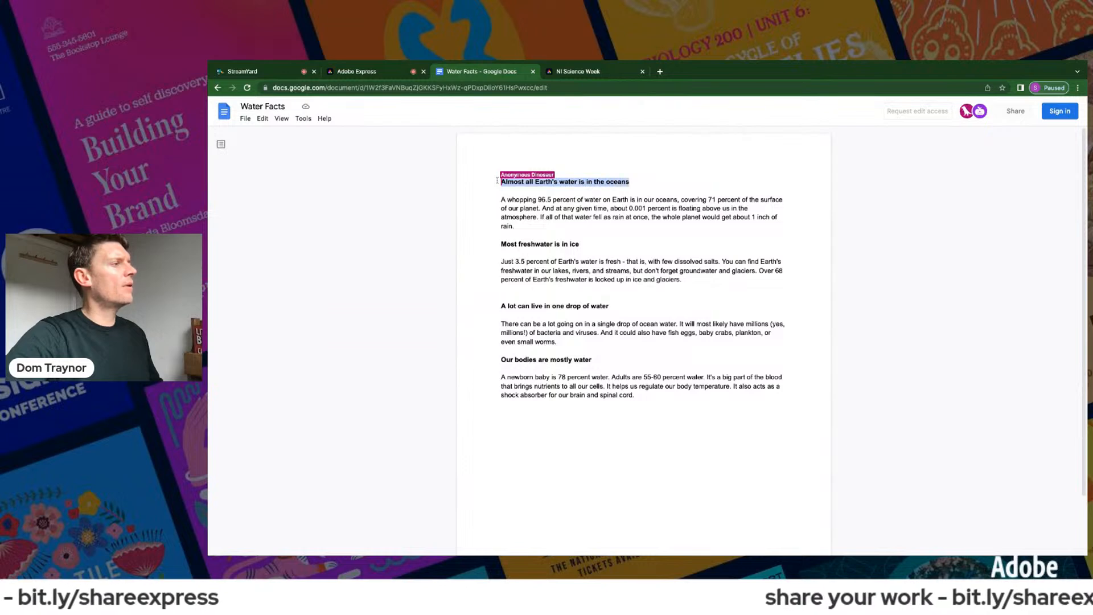
{"action": "left_click", "coordinate": [346, 72]}
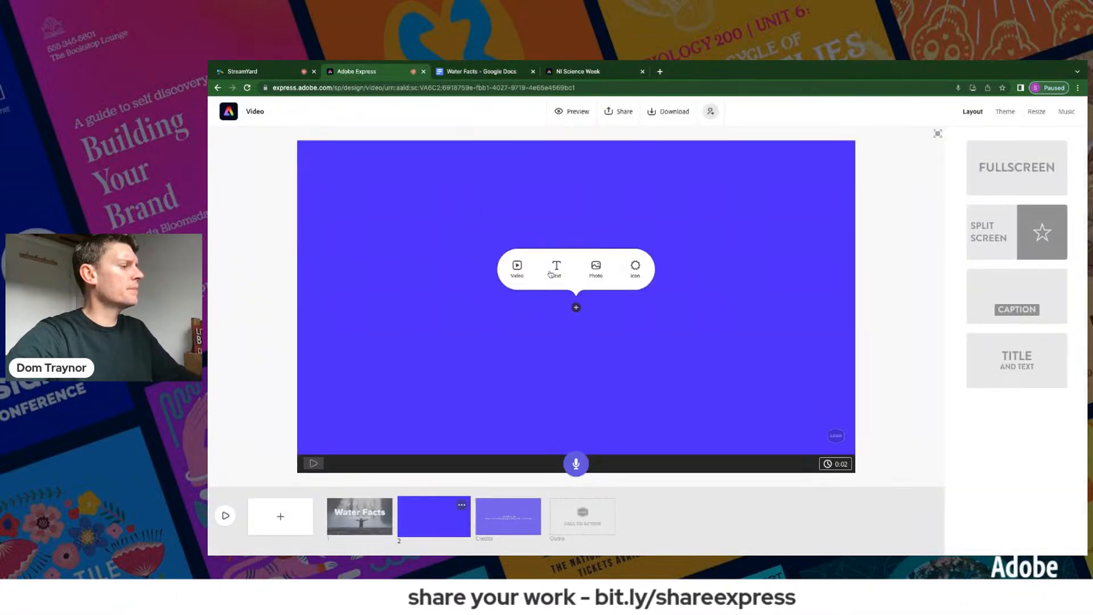
{"action": "left_click", "coordinate": [994, 311]}
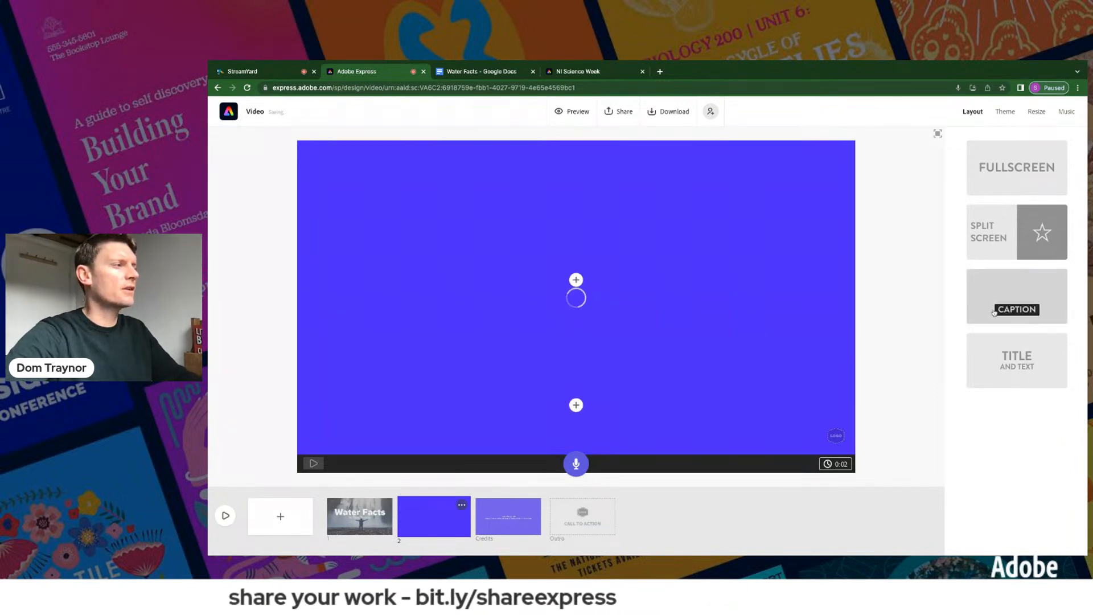
{"action": "left_click", "coordinate": [577, 405]}
{"action": "type", "text": "Almost all Earth's water is in the oceans"}
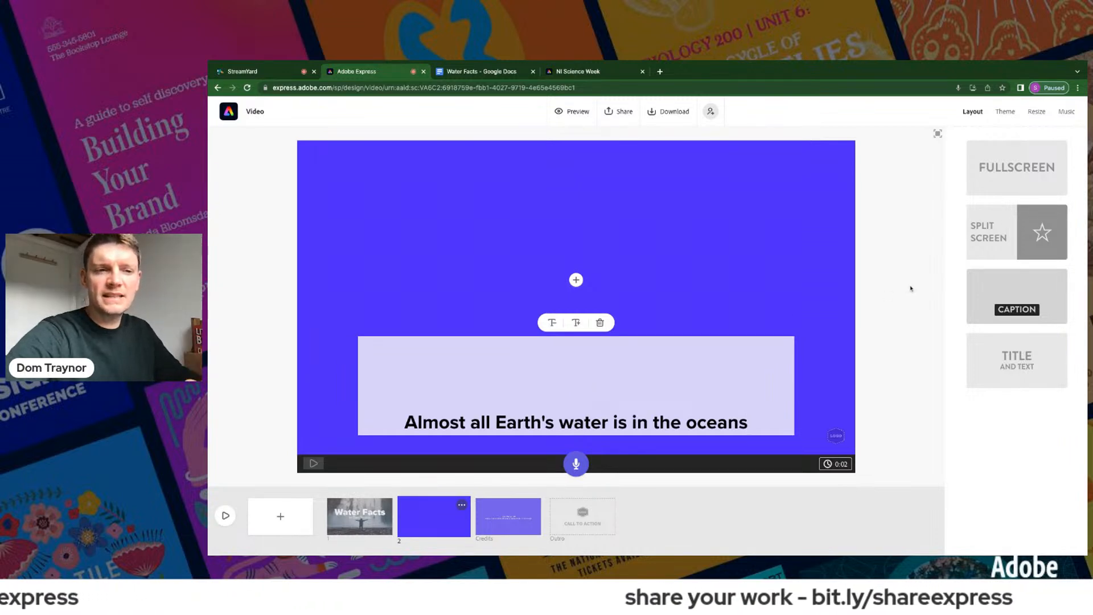
{"action": "left_click", "coordinate": [911, 288]}
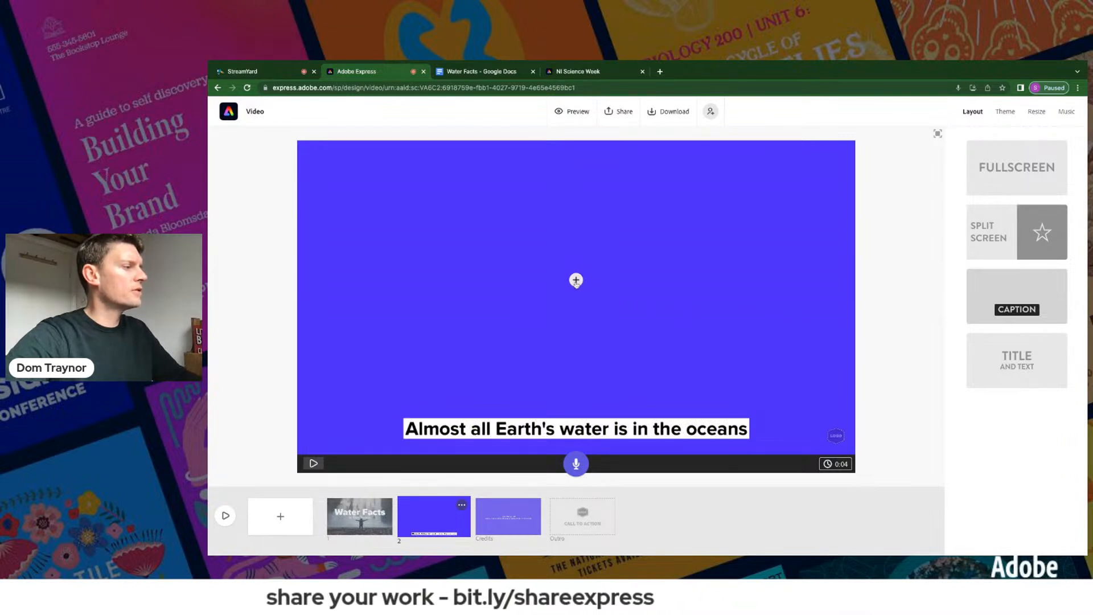
- Search the stock photos for "ocean" and add the golden sunset over the sea as the second slide's background
{"action": "left_click", "coordinate": [577, 280]}
{"action": "left_click", "coordinate": [577, 251]}
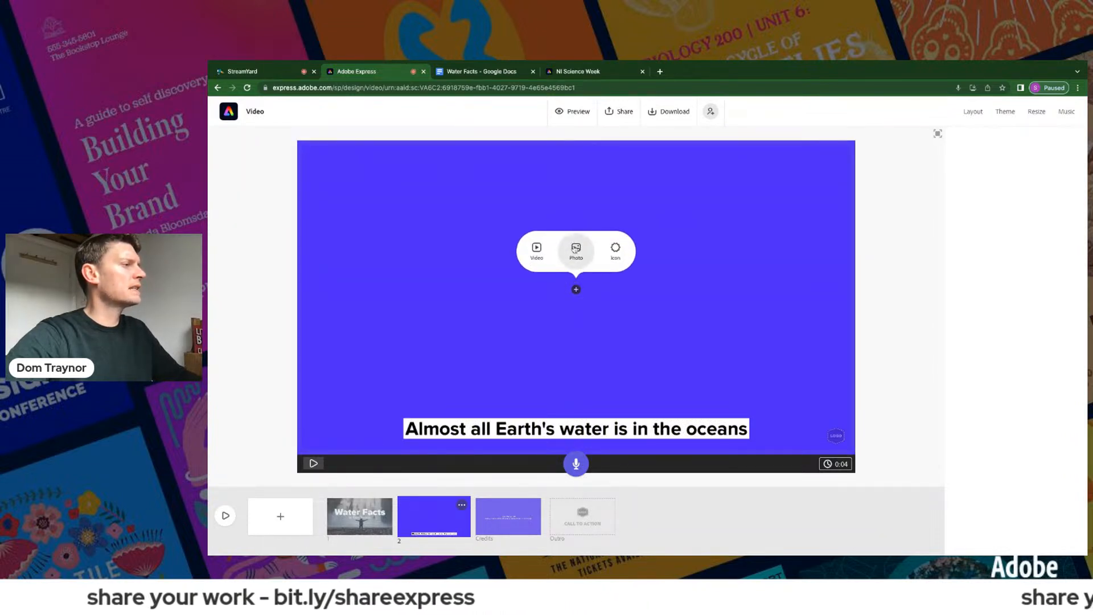
{"action": "double_click", "coordinate": [994, 195]}
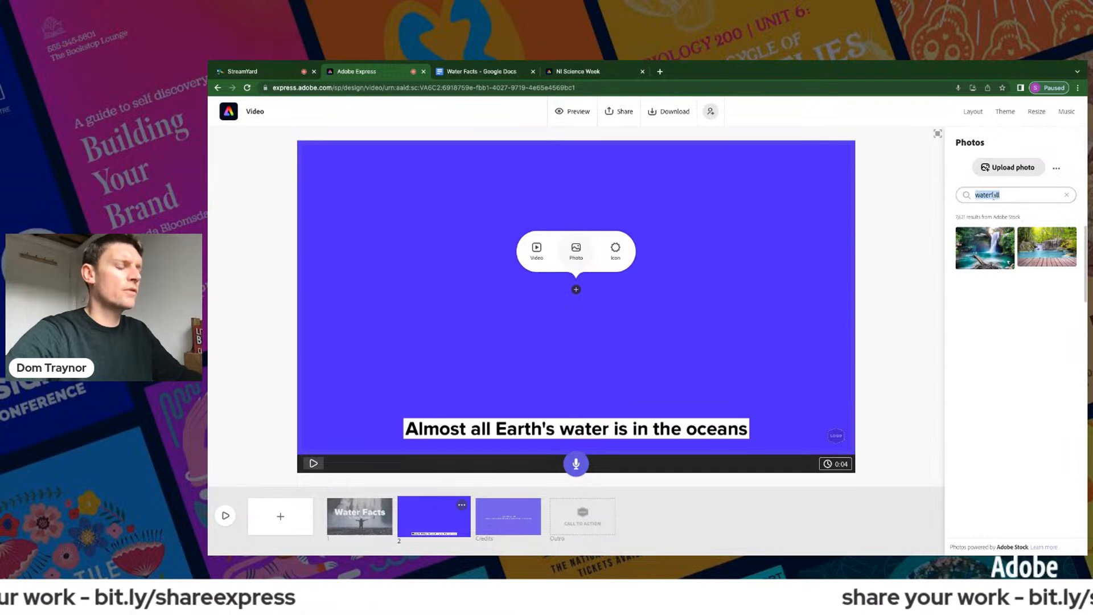
{"action": "type", "text": "oceans"}
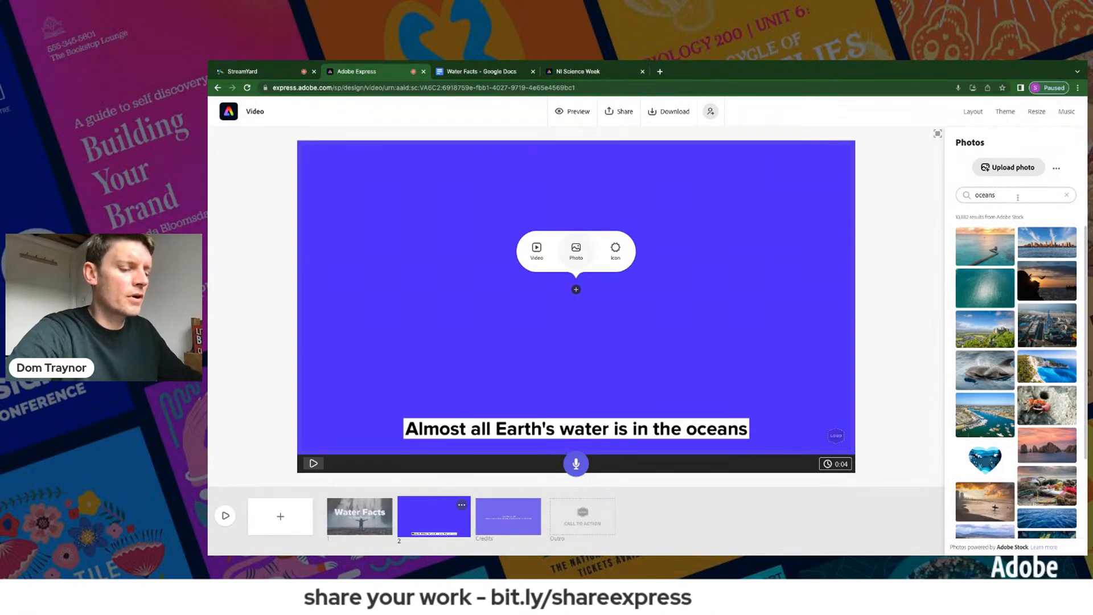
{"action": "key", "text": "BackSpace"}
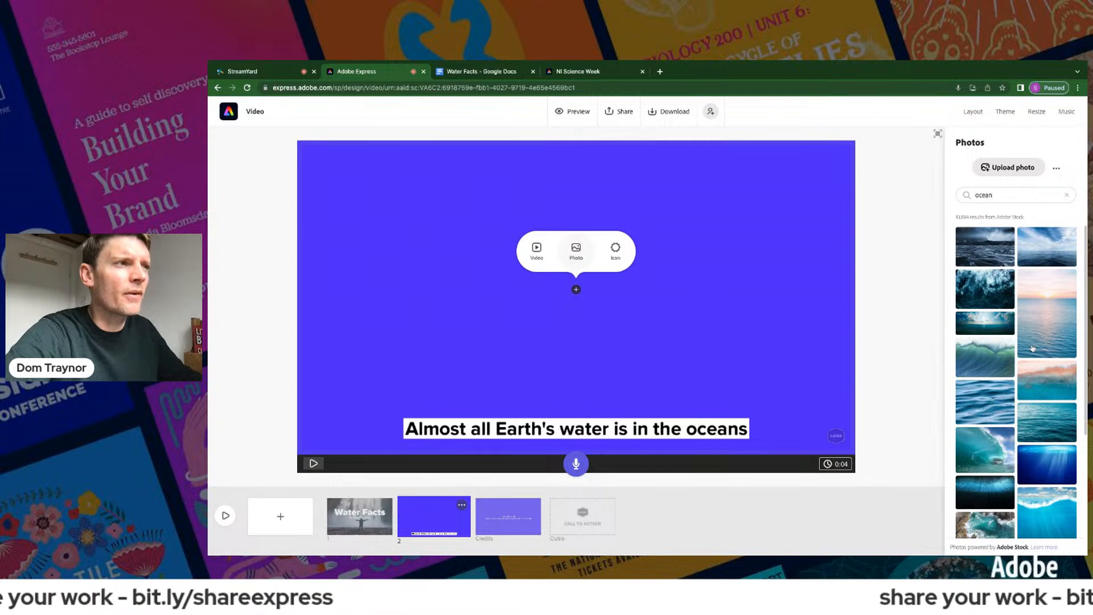
{"action": "scroll", "coordinate": [1035, 389], "scroll_direction": "down", "scroll_amount": 5}
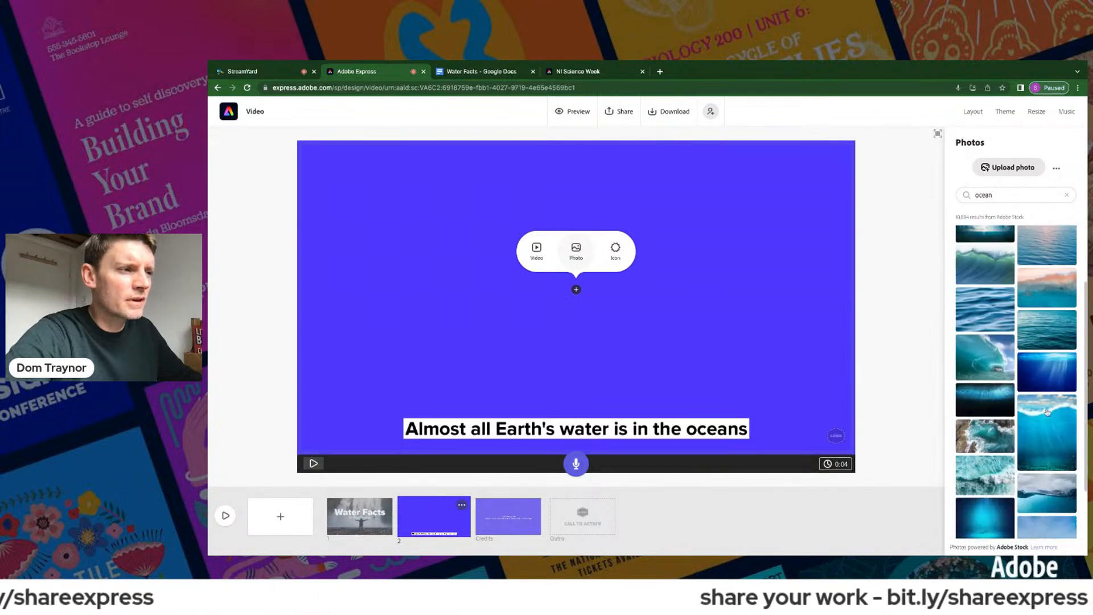
{"action": "scroll", "coordinate": [1050, 410], "scroll_direction": "down", "scroll_amount": 3}
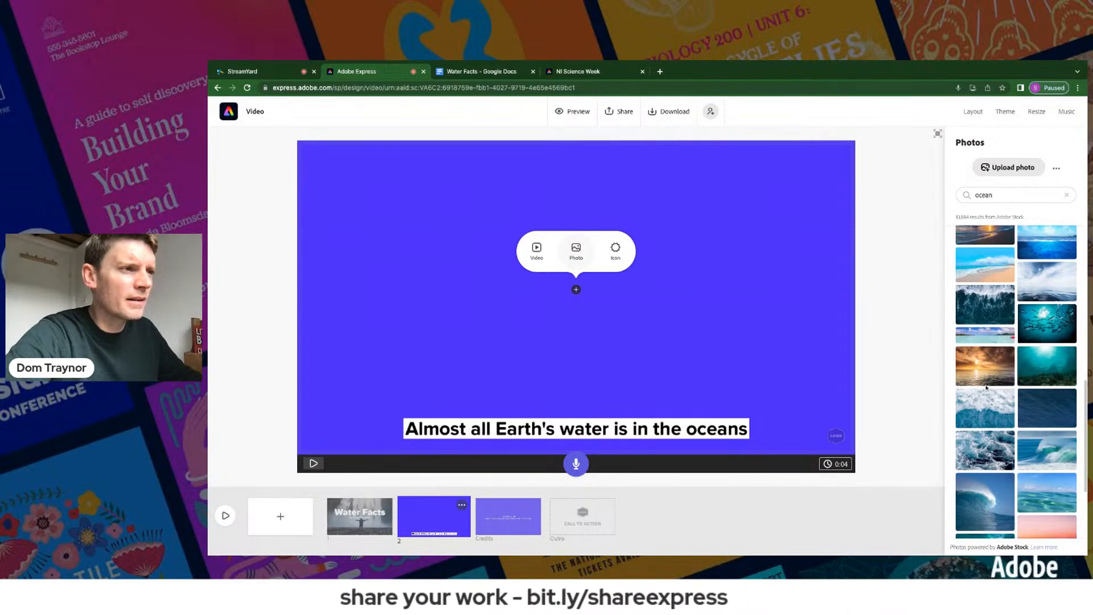
{"action": "left_click", "coordinate": [984, 381]}
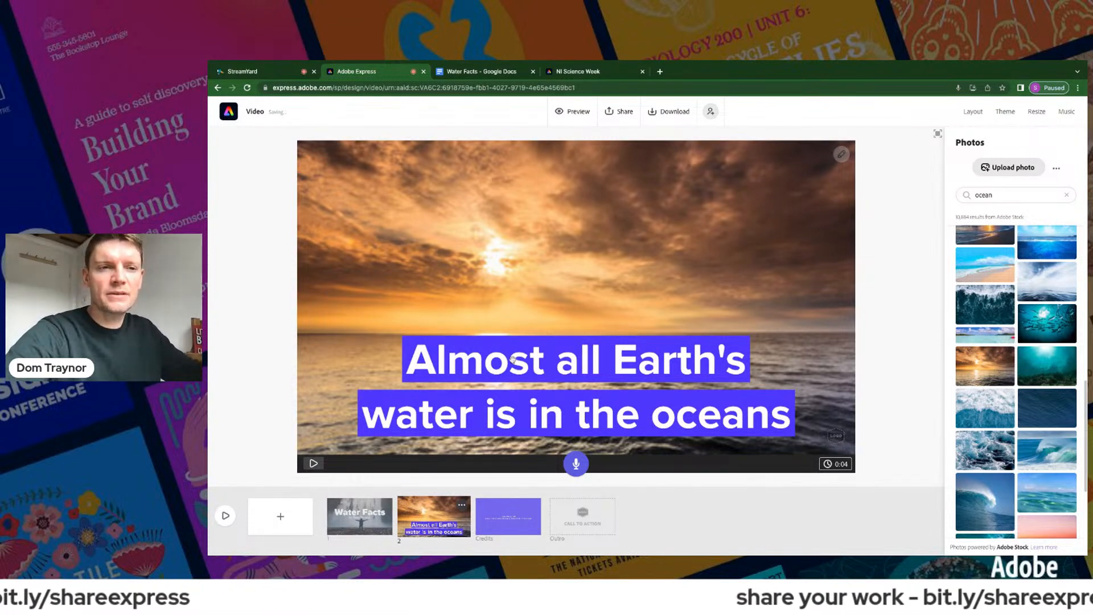
- Shrink the oceans caption to fit on a single line and move it to the upper right of the sunset photo
{"action": "left_click", "coordinate": [972, 111]}
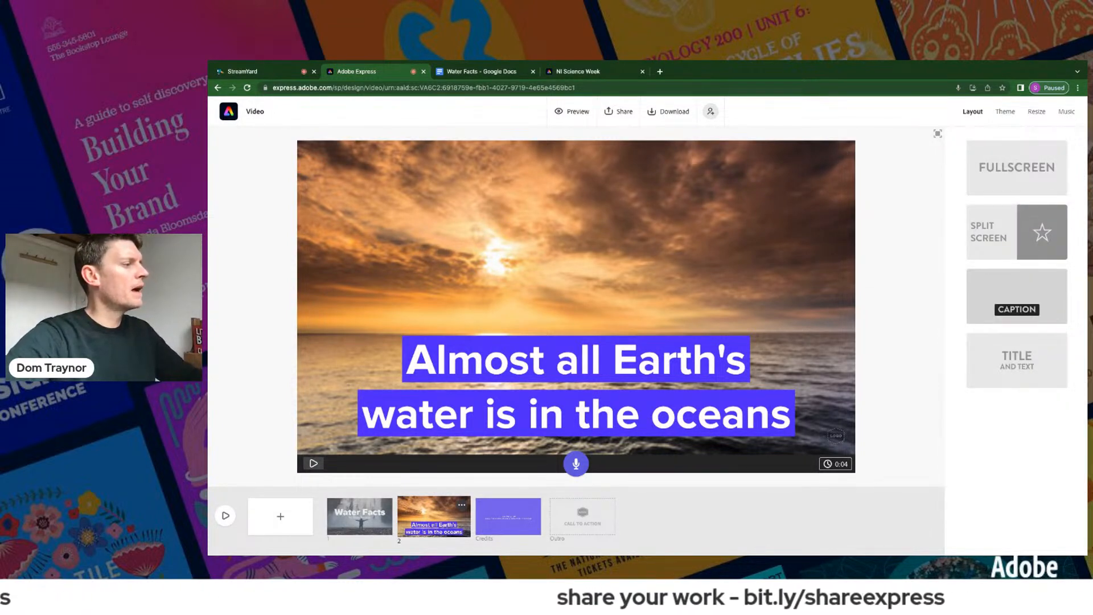
{"action": "left_click", "coordinate": [473, 364]}
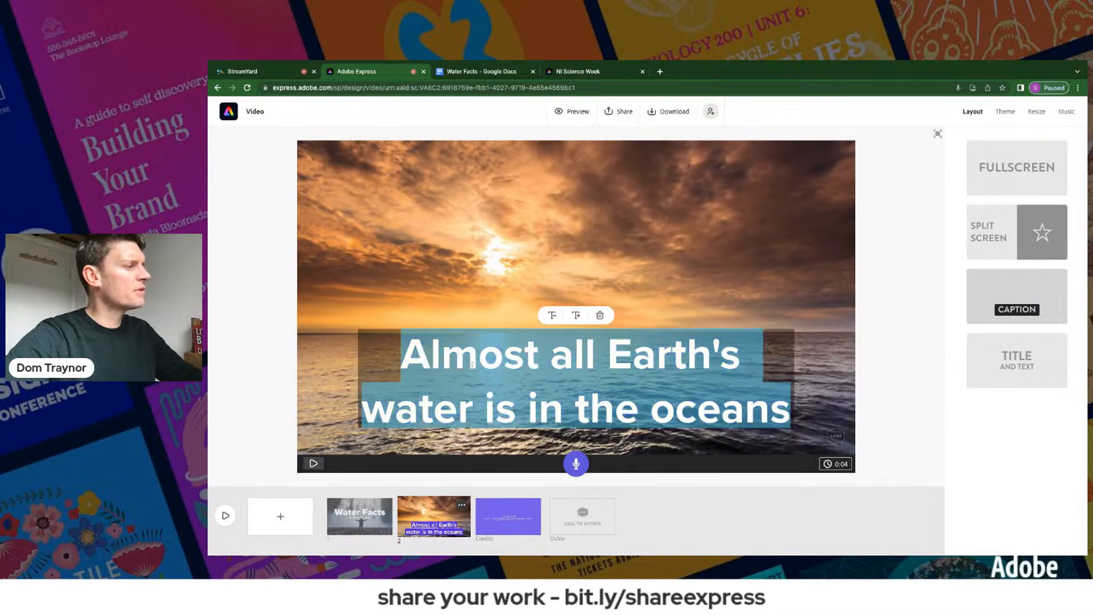
{"action": "left_click", "coordinate": [552, 316]}
{"action": "left_click", "coordinate": [551, 315]}
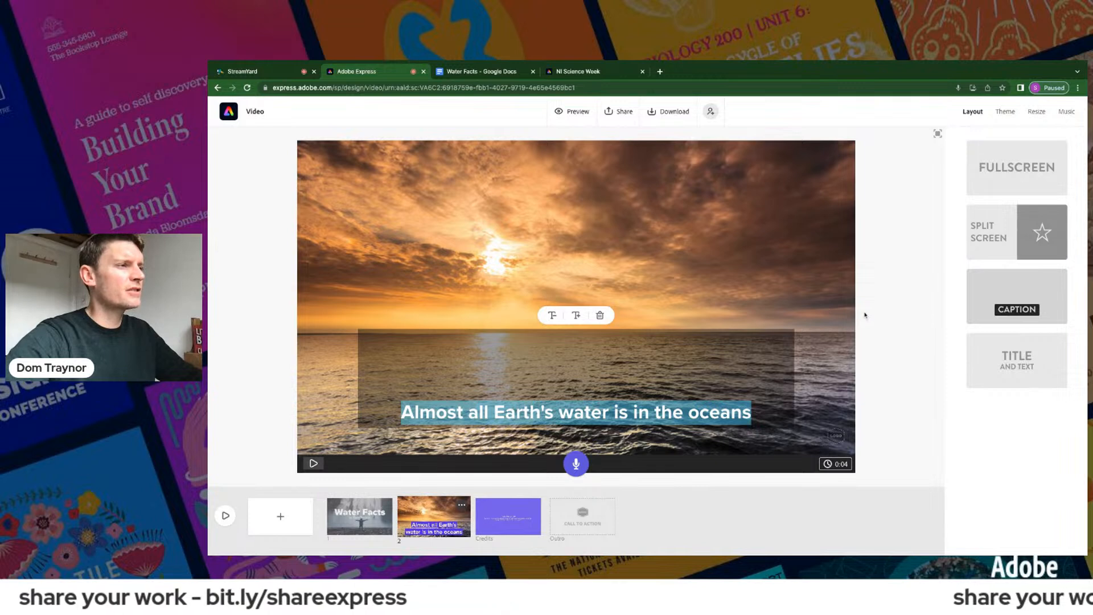
{"action": "left_click", "coordinate": [883, 316]}
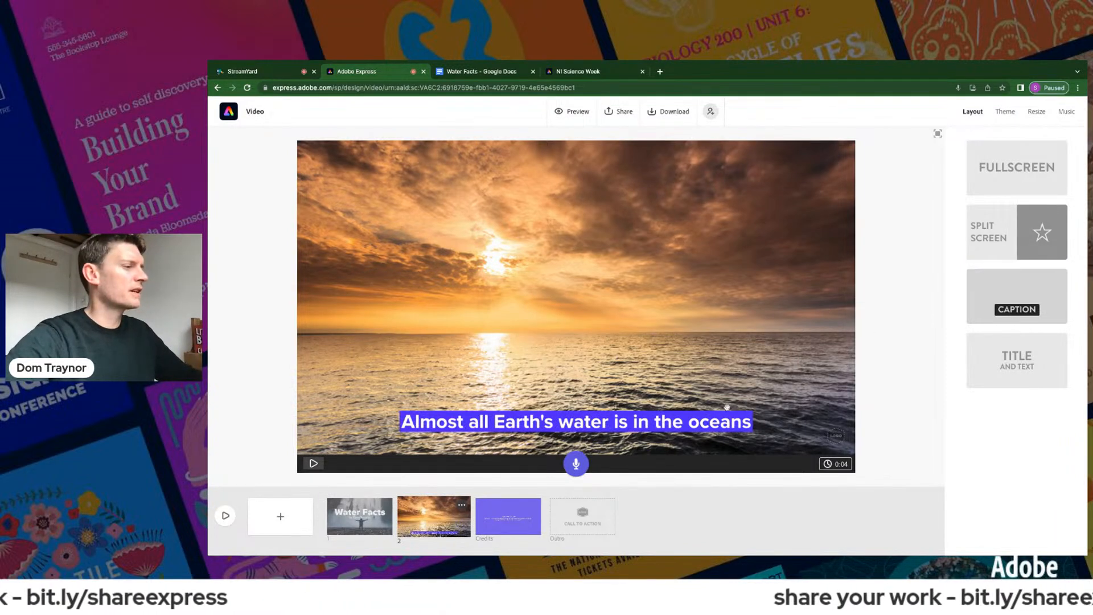
{"action": "left_click_drag", "start_coordinate": [705, 421], "coordinate": [781, 178]}
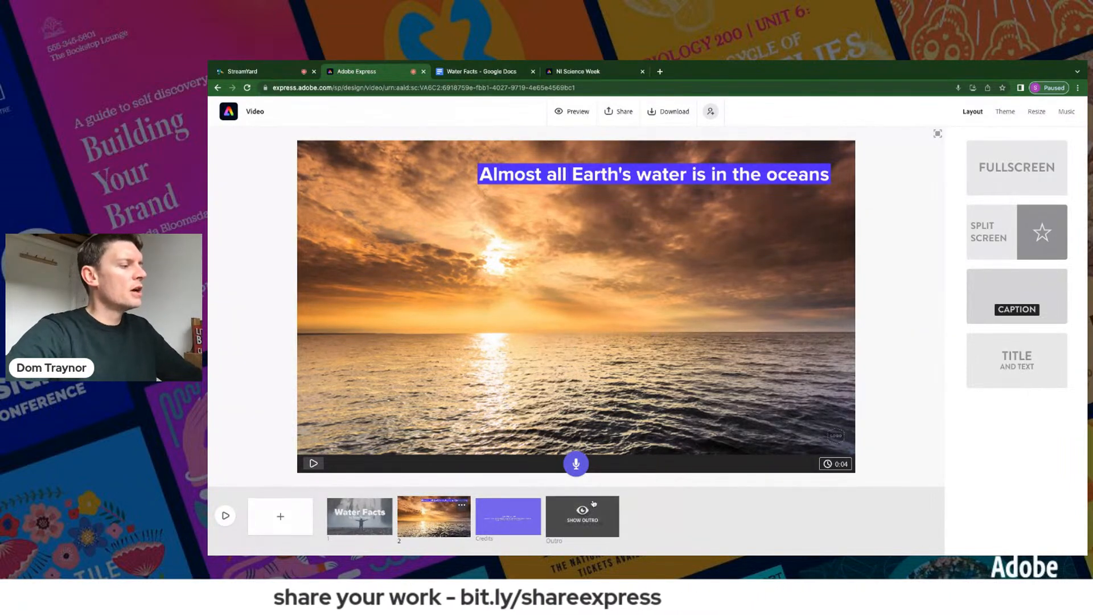
- Copy the "A whopping 96.5 percent of water" paragraph from the Google Doc and paste it below the heading in the second slide's caption
{"action": "left_click", "coordinate": [467, 68]}
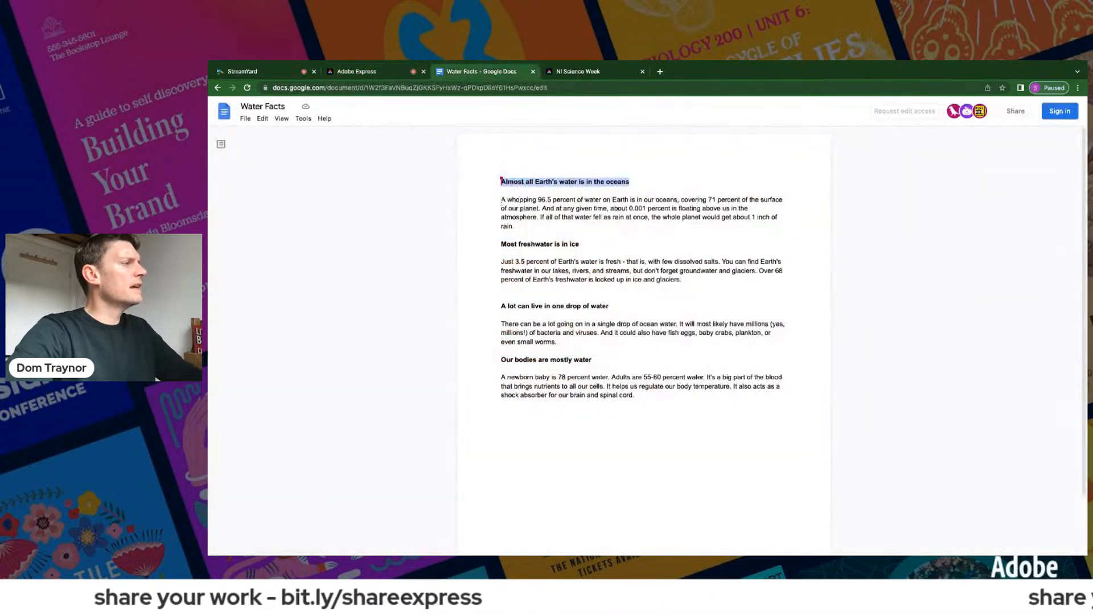
{"action": "left_click_drag", "start_coordinate": [501, 199], "coordinate": [515, 226]}
{"action": "key", "text": "ctrl+c"}
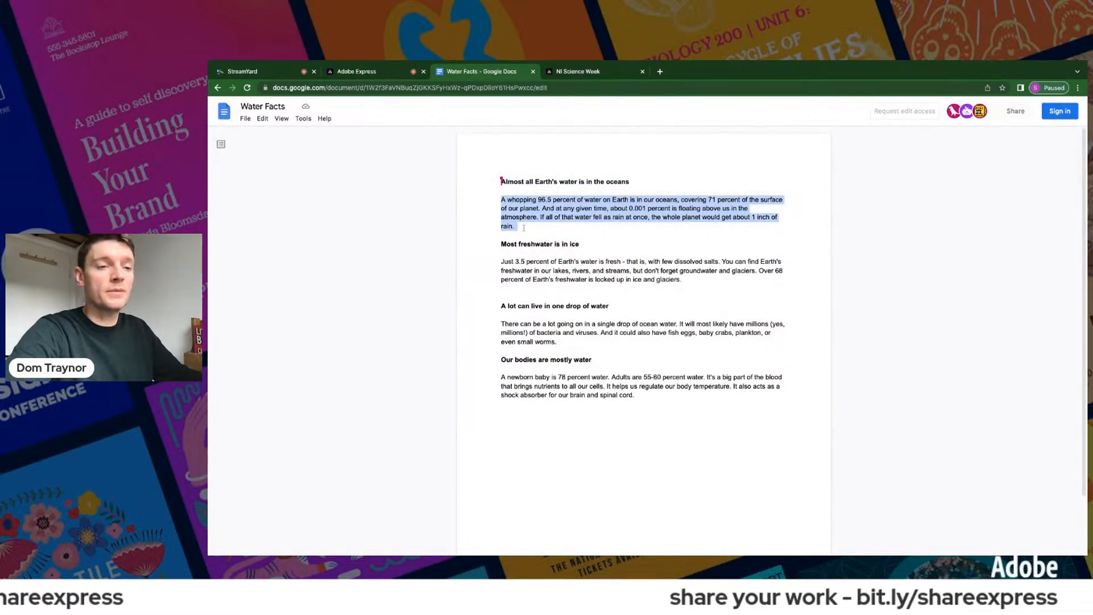
{"action": "left_click", "coordinate": [376, 74]}
{"action": "left_click", "coordinate": [539, 289]}
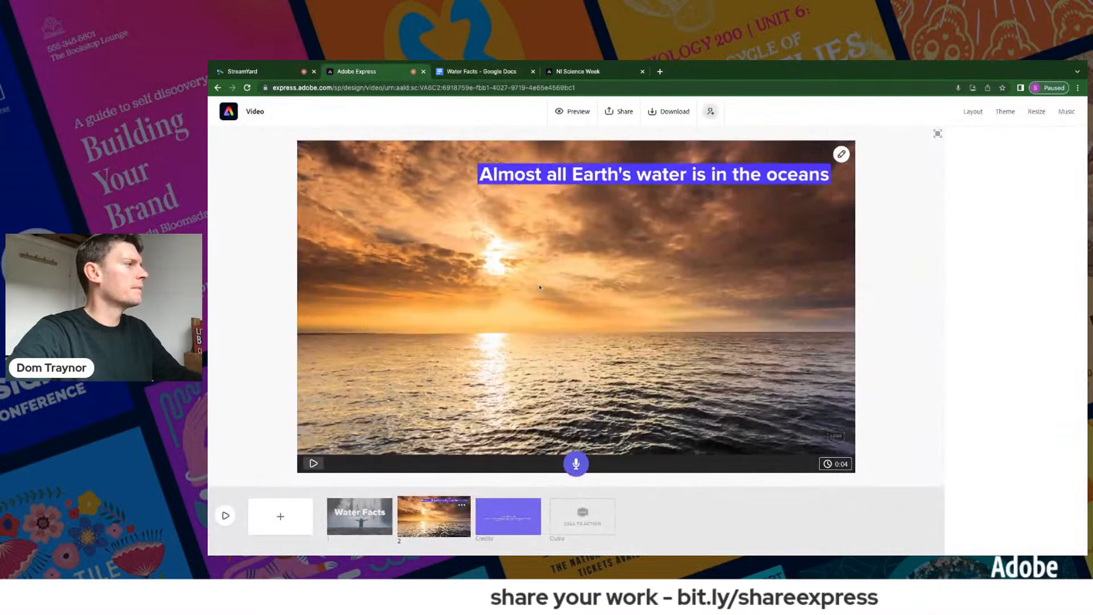
{"action": "left_click", "coordinate": [672, 180]}
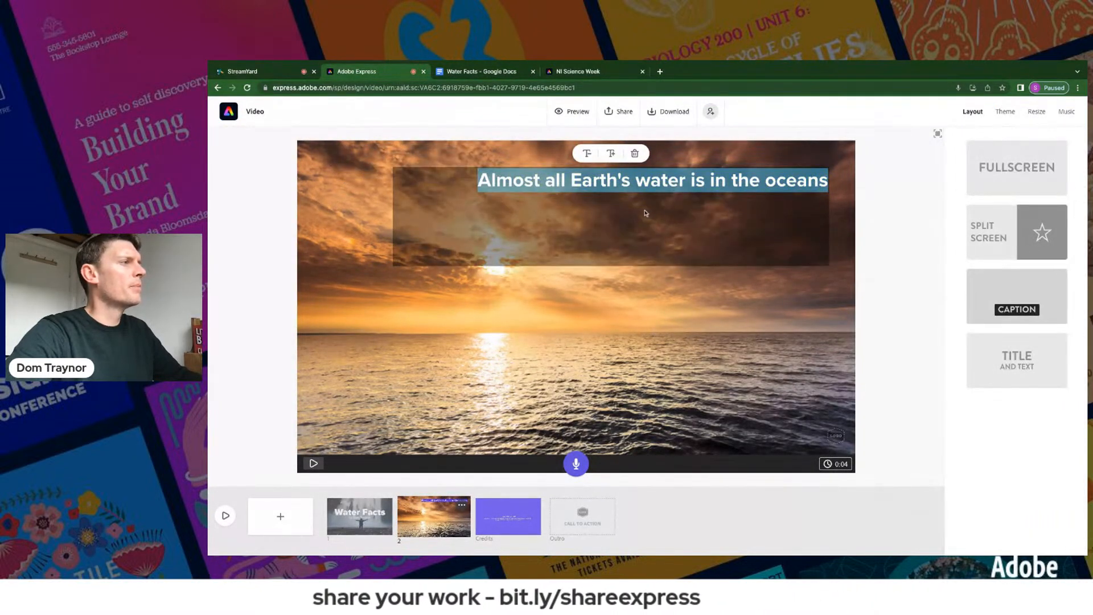
{"action": "left_click", "coordinate": [829, 182]}
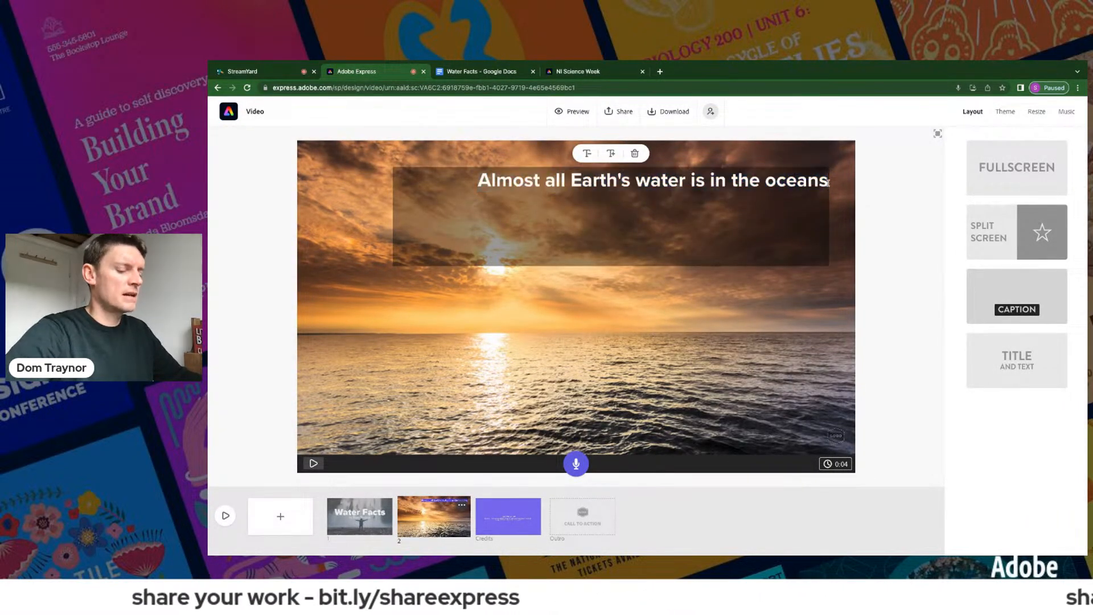
{"action": "key", "text": "Return"}
{"action": "key", "text": "ctrl+v"}
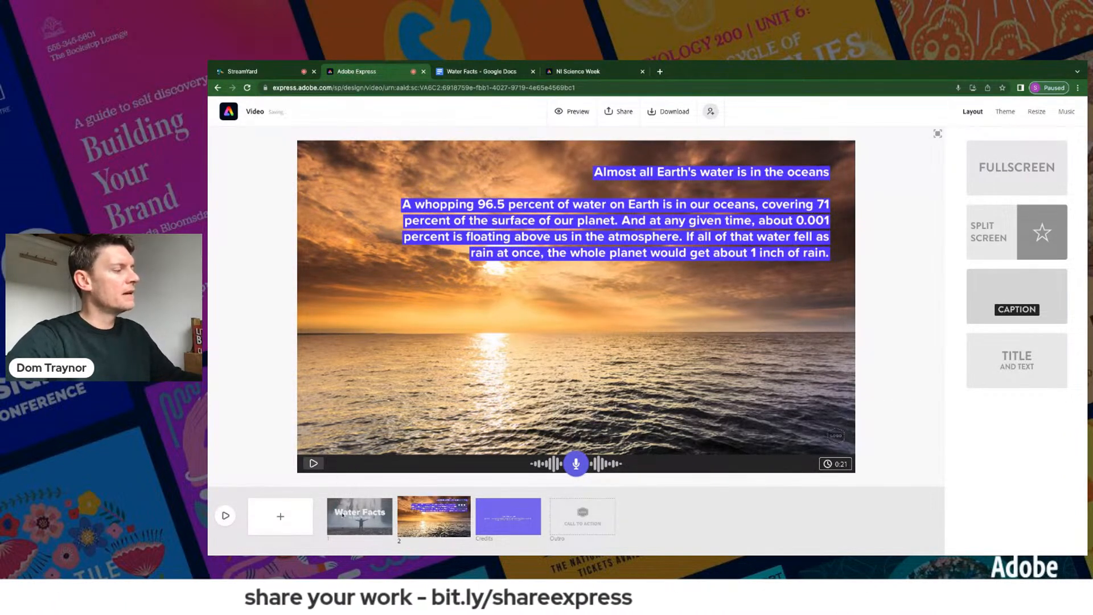
- Preview the video, and delete the "A whopping 96.5 percent of water" paragraph from the second slide's caption, keeping only the oceans heading
{"action": "left_click", "coordinate": [225, 517]}
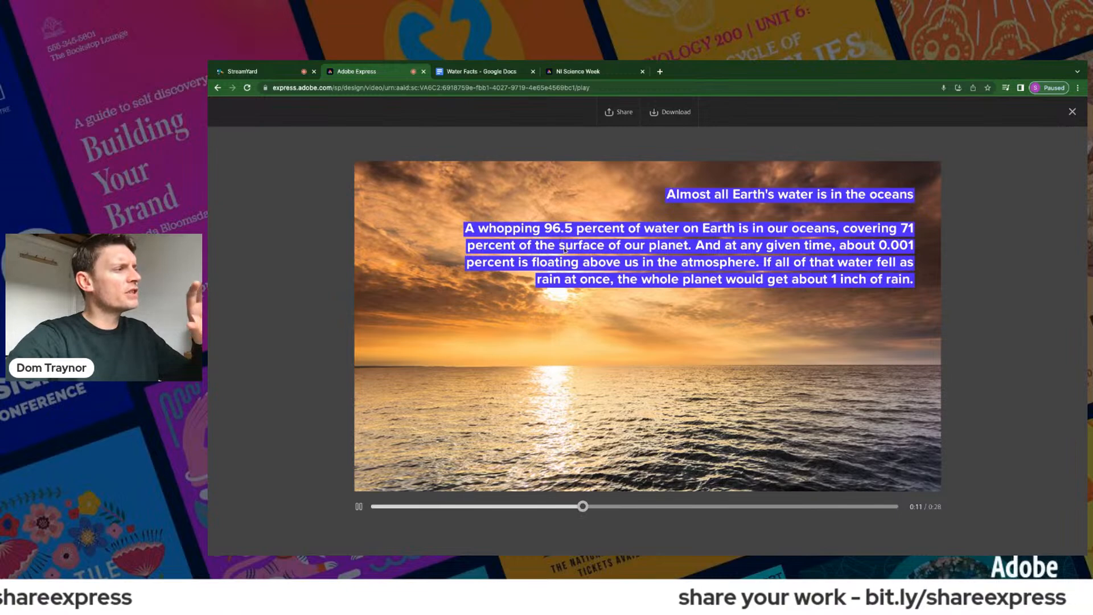
{"action": "left_click", "coordinate": [1072, 113]}
{"action": "left_click", "coordinate": [658, 229]}
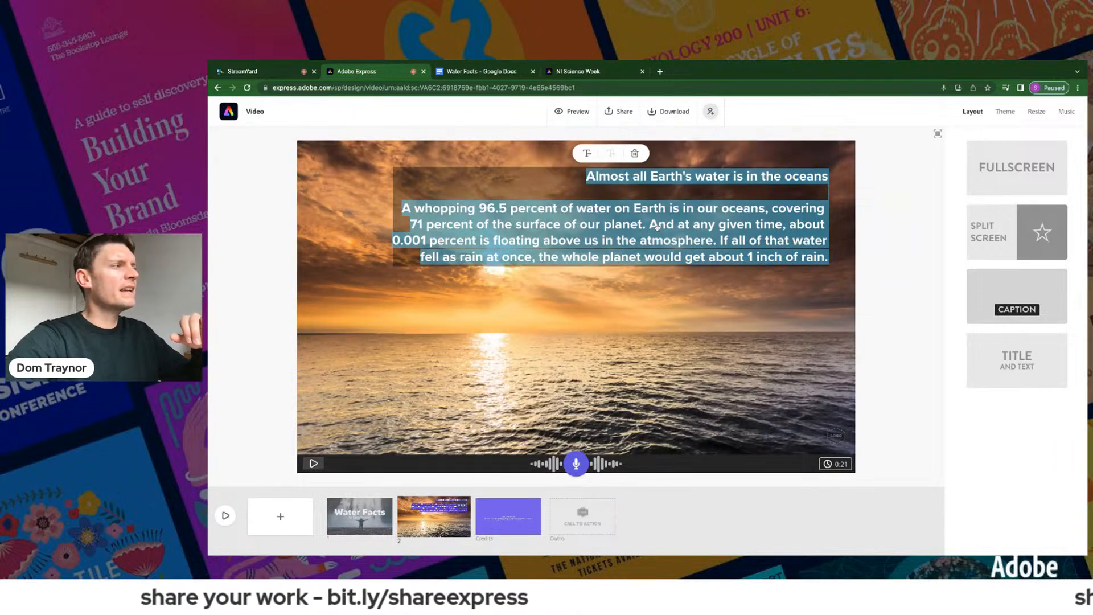
{"action": "left_click", "coordinate": [403, 209]}
{"action": "left_click_drag", "start_coordinate": [403, 209], "coordinate": [895, 276]}
{"action": "key", "text": "BackSpace"}
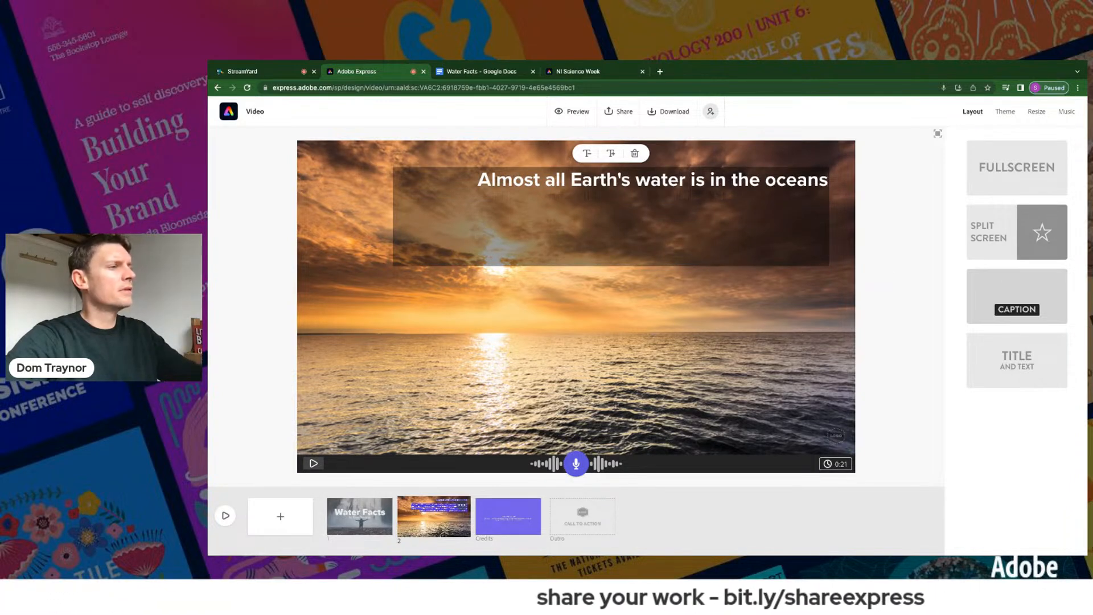
{"action": "left_click", "coordinate": [897, 289]}
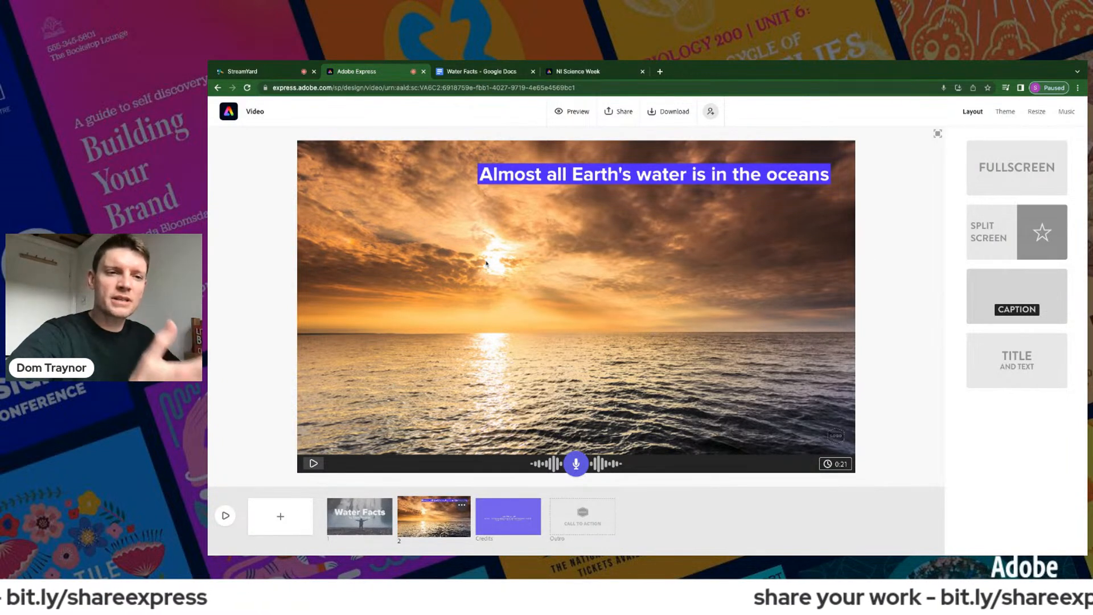
- Replace the second slide's background with the blue stock photo of a glowing sun over the sea from the "oceans" results
{"action": "left_click", "coordinate": [544, 272]}
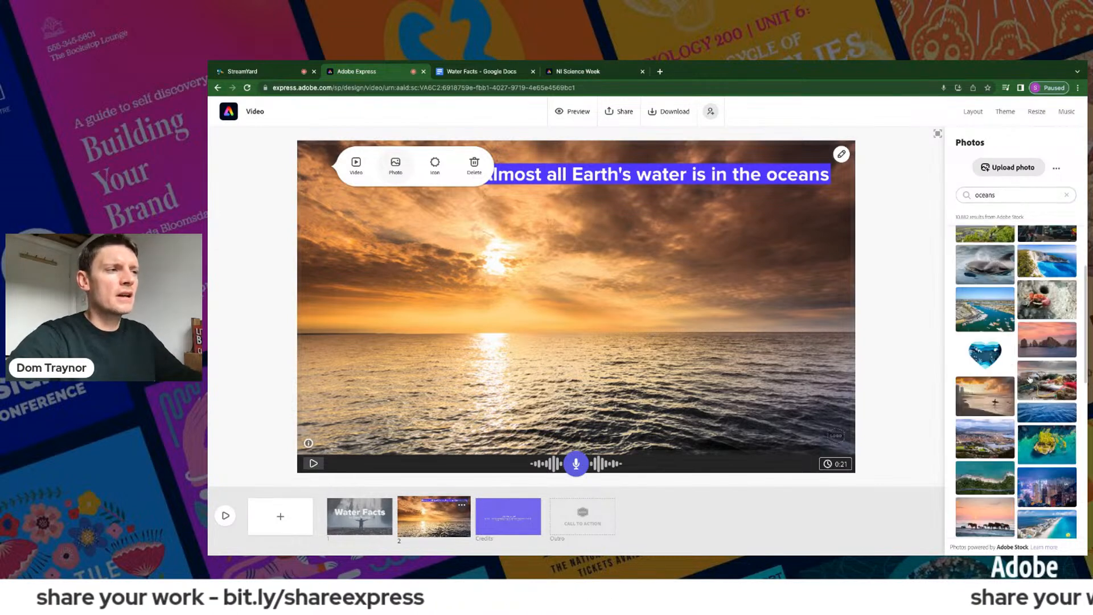
{"action": "scroll", "coordinate": [1033, 379], "scroll_direction": "down", "scroll_amount": 2}
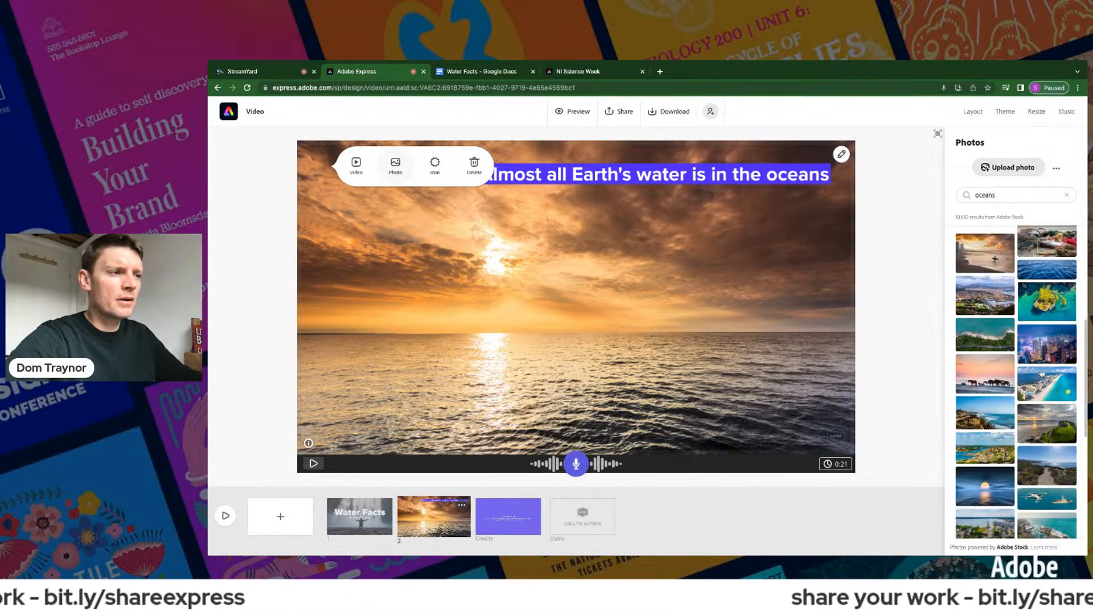
{"action": "scroll", "coordinate": [1042, 374], "scroll_direction": "down", "scroll_amount": 2}
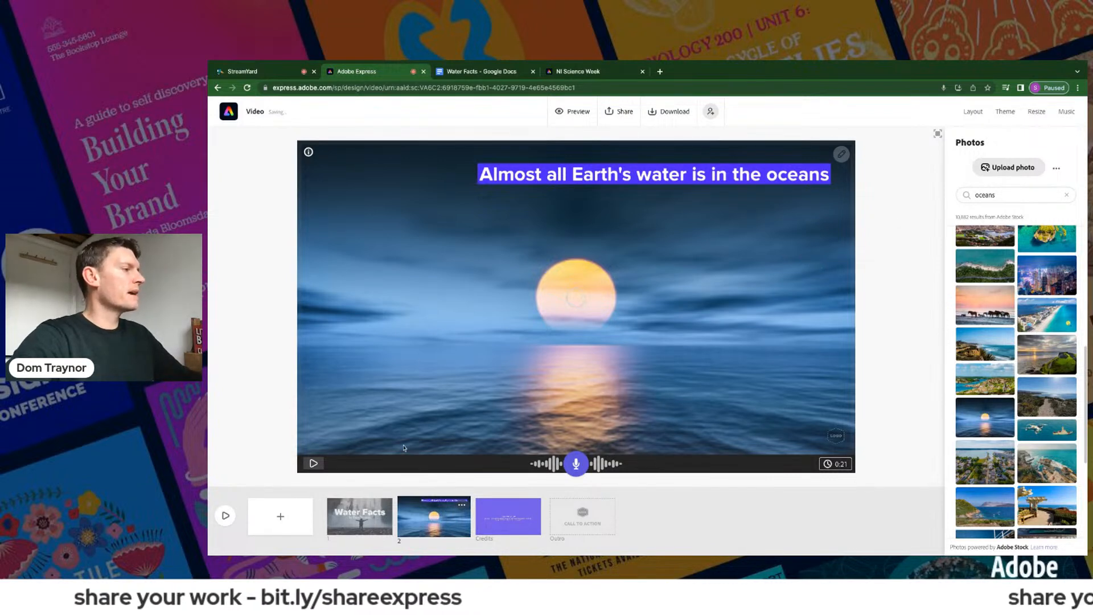
- Add a third slide after the oceans slide and apply the Split Screen layout to it
{"action": "left_click", "coordinate": [281, 517]}
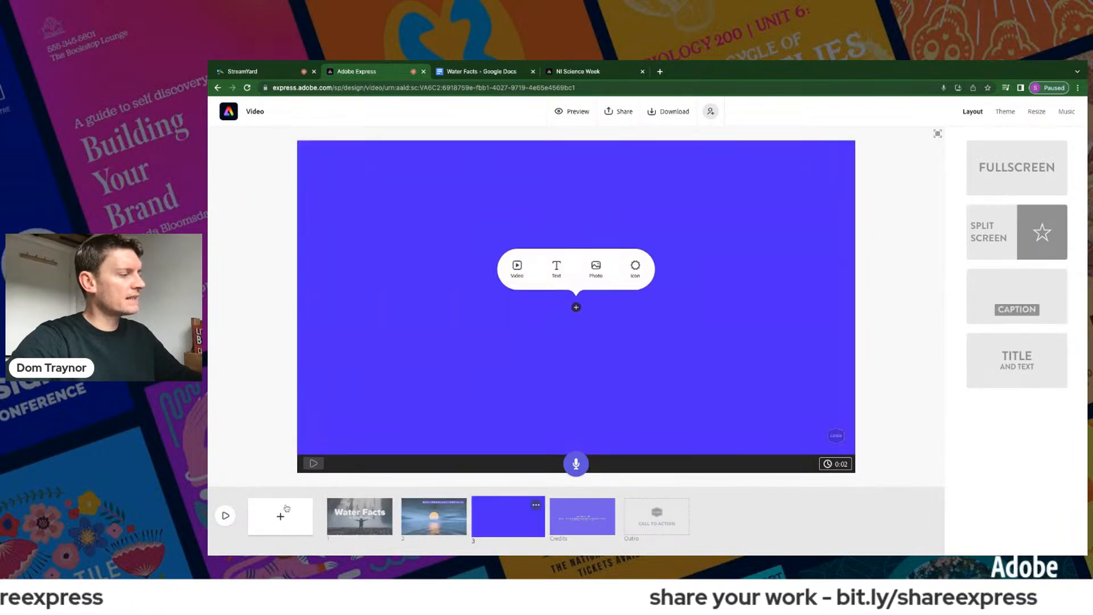
{"action": "mouse_move", "coordinate": [516, 530]}
{"action": "left_mouse_down"}
{"action": "mouse_move", "coordinate": [510, 503]}
{"action": "mouse_move", "coordinate": [460, 516]}
{"action": "mouse_move", "coordinate": [430, 490]}
{"action": "mouse_move", "coordinate": [360, 524]}
{"action": "mouse_move", "coordinate": [429, 484]}
{"action": "mouse_move", "coordinate": [436, 530]}
{"action": "mouse_move", "coordinate": [500, 489]}
{"action": "mouse_move", "coordinate": [500, 531]}
{"action": "mouse_move", "coordinate": [426, 509]}
{"action": "mouse_move", "coordinate": [482, 477]}
{"action": "mouse_move", "coordinate": [510, 527]}
{"action": "left_mouse_up"}
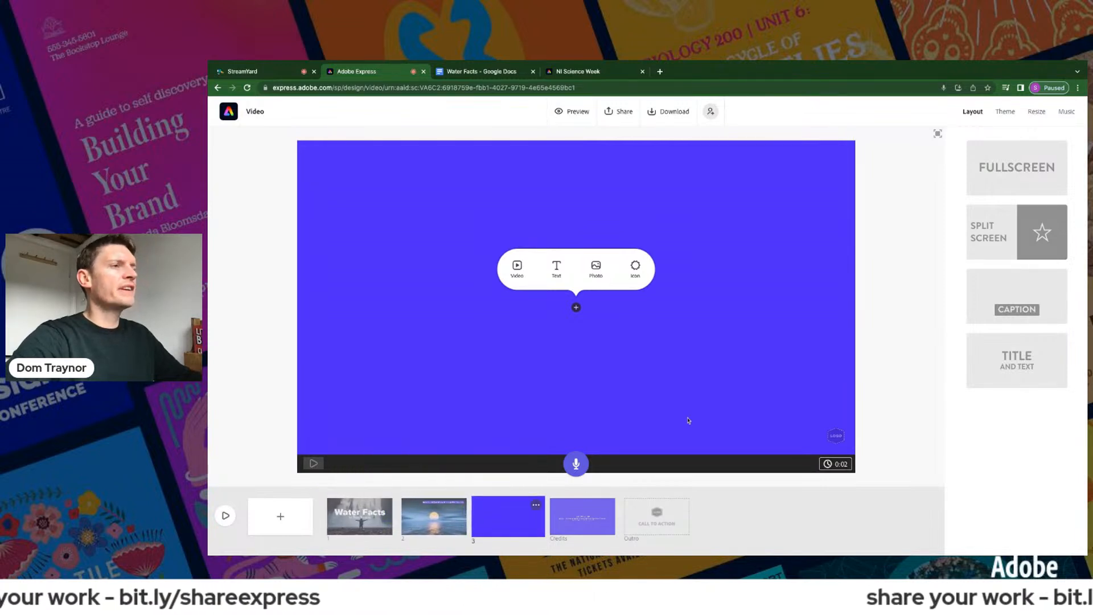
{"action": "left_click", "coordinate": [995, 238]}
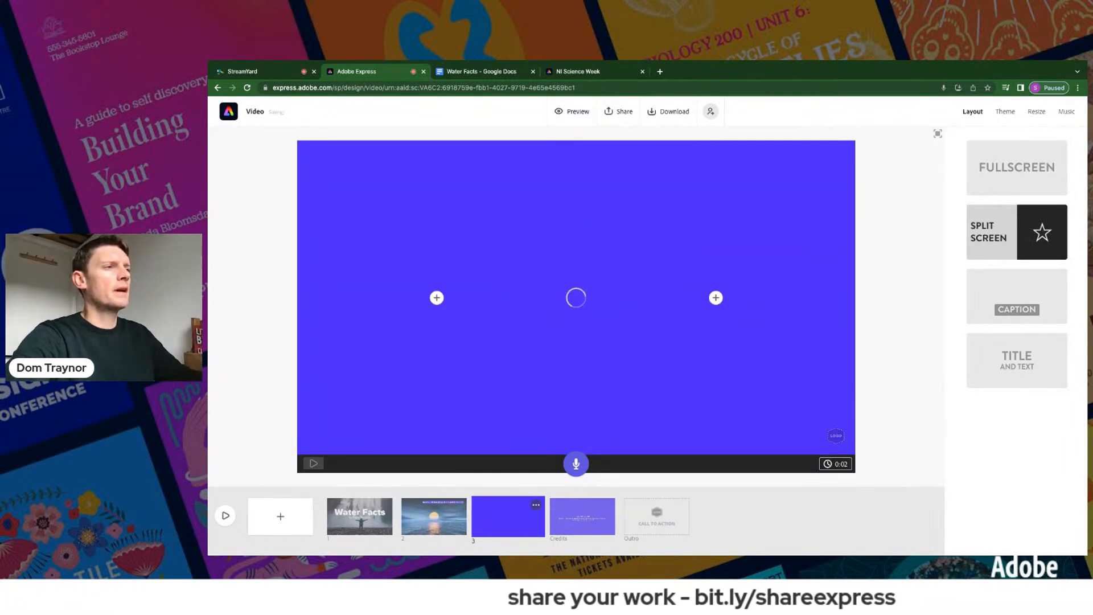
- Copy the "Just 3.5 percent of Earth's water is fresh" paragraph from the Google Doc and paste it as text in the third slide's left half
{"action": "left_click", "coordinate": [437, 297]}
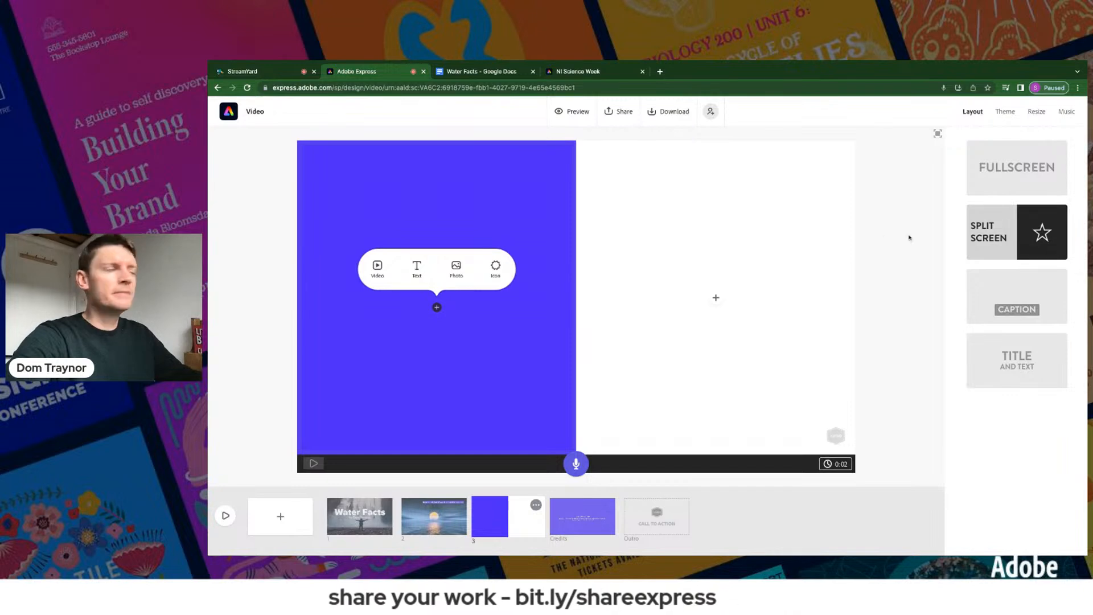
{"action": "left_click", "coordinate": [444, 71]}
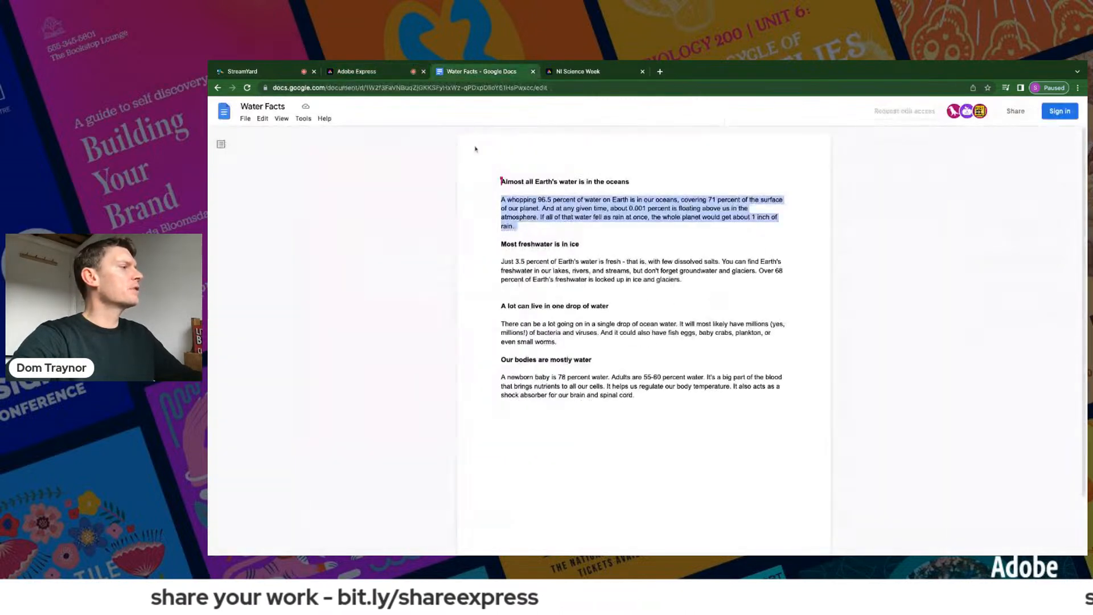
{"action": "left_click_drag", "start_coordinate": [501, 261], "coordinate": [683, 280]}
{"action": "key", "text": "ctrl+c"}
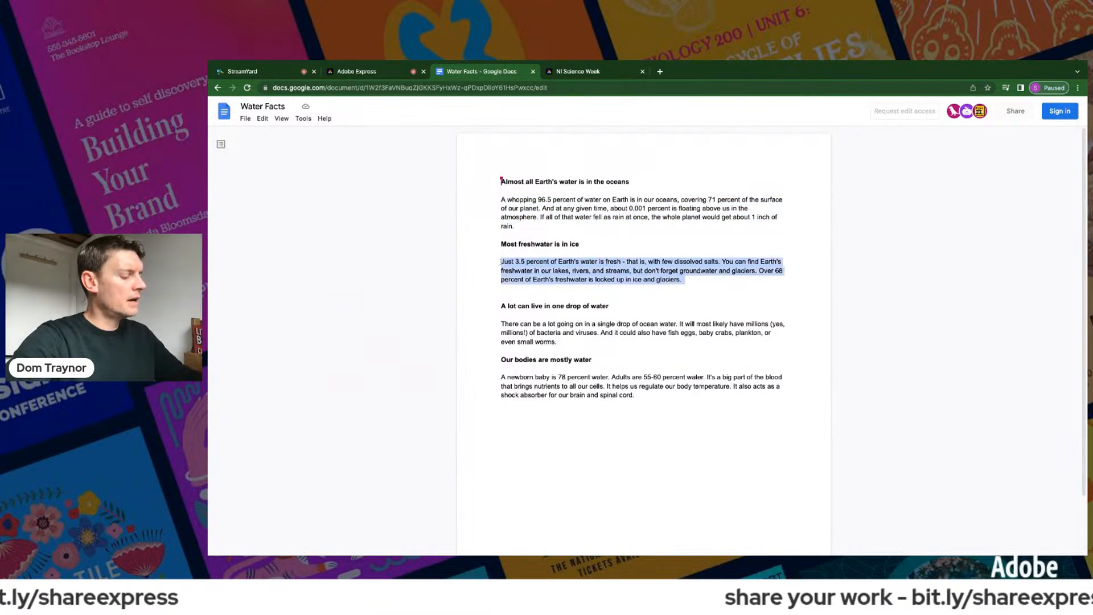
{"action": "left_click", "coordinate": [363, 71]}
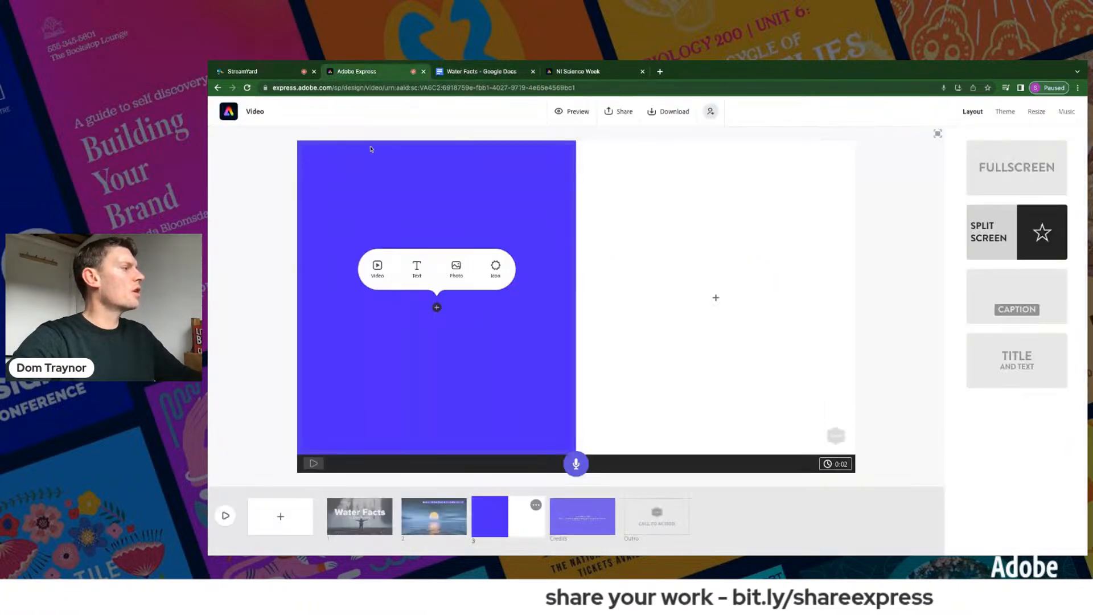
{"action": "left_click", "coordinate": [416, 270]}
{"action": "key", "text": "ctrl+v"}
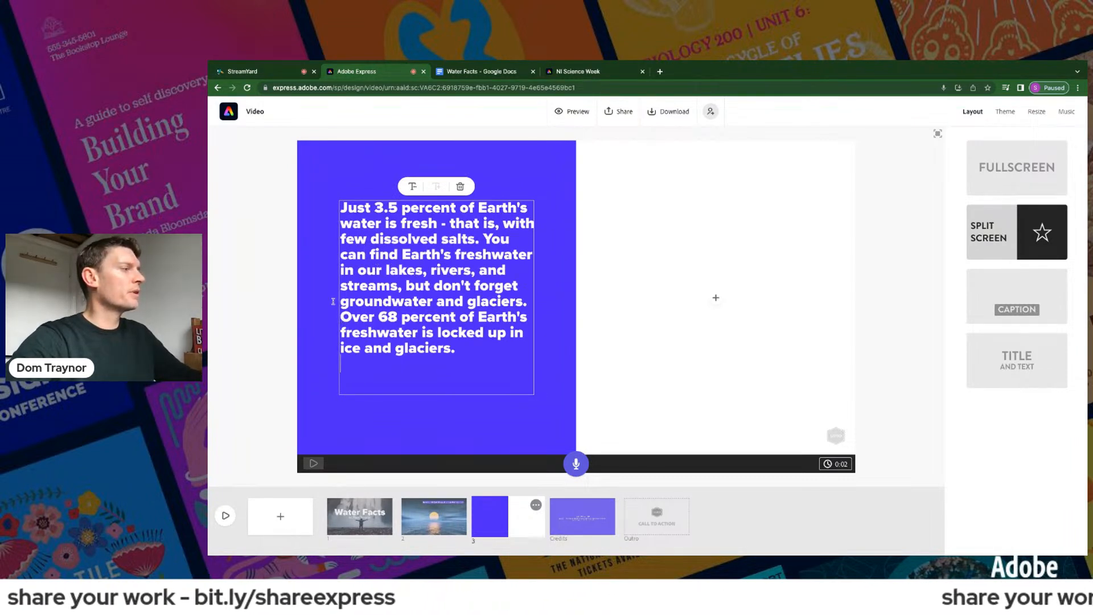
{"action": "left_click", "coordinate": [264, 300]}
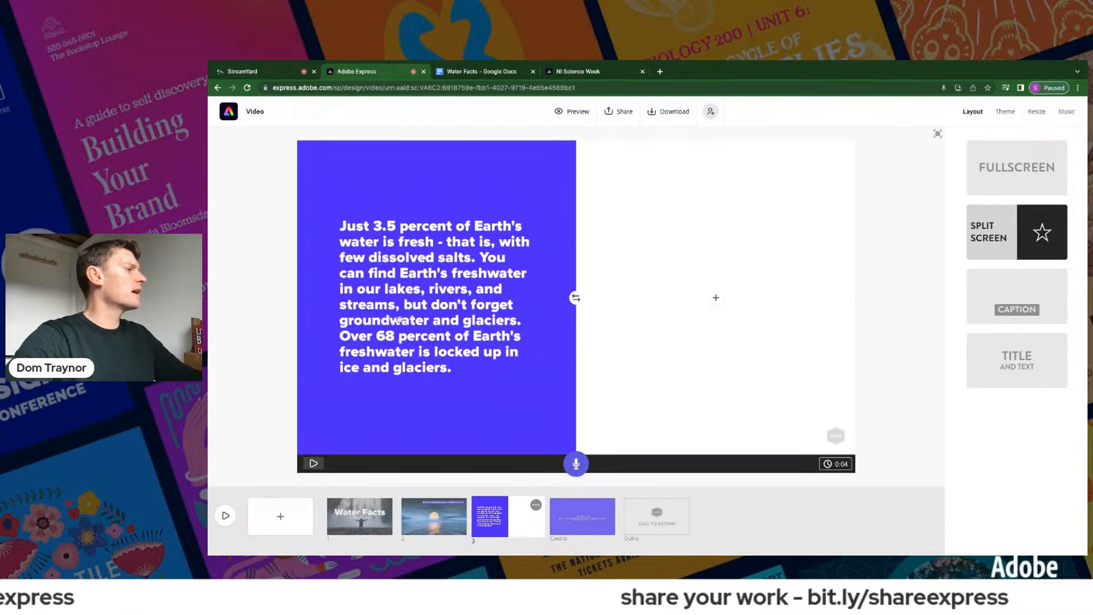
- Search the stock photos for "glacier" and add the jagged blue ice wall photo to the third slide's right half
{"action": "left_click", "coordinate": [715, 299]}
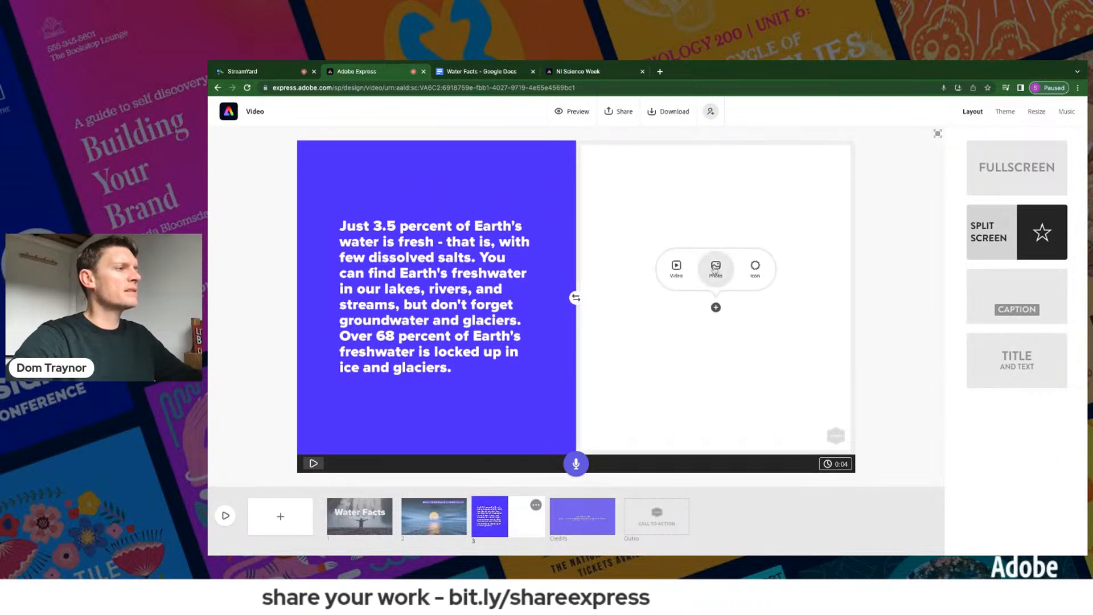
{"action": "left_click", "coordinate": [716, 268]}
{"action": "double_click", "coordinate": [985, 194]}
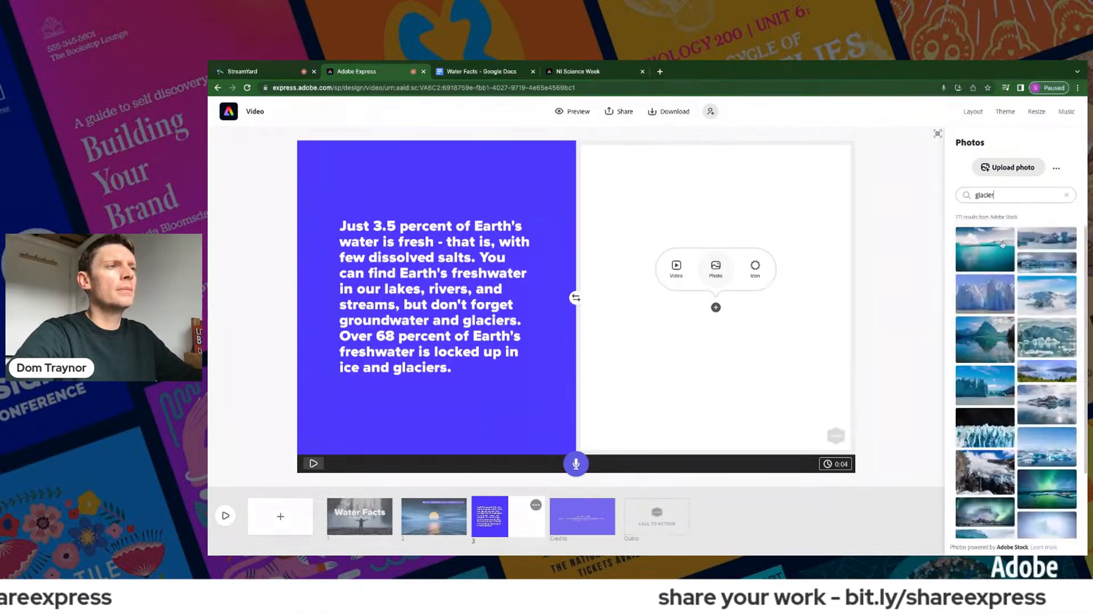
{"action": "left_click", "coordinate": [991, 302]}
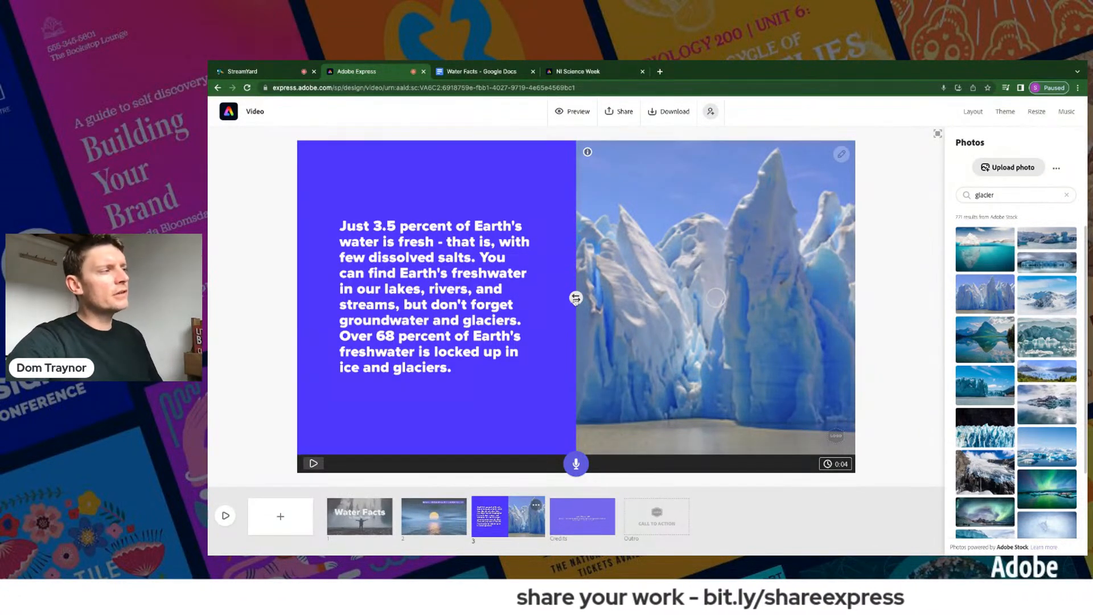
- Swap the third slide's halves so the glacier photo is on the left and the freshwater text on the right
{"action": "left_click", "coordinate": [576, 298]}
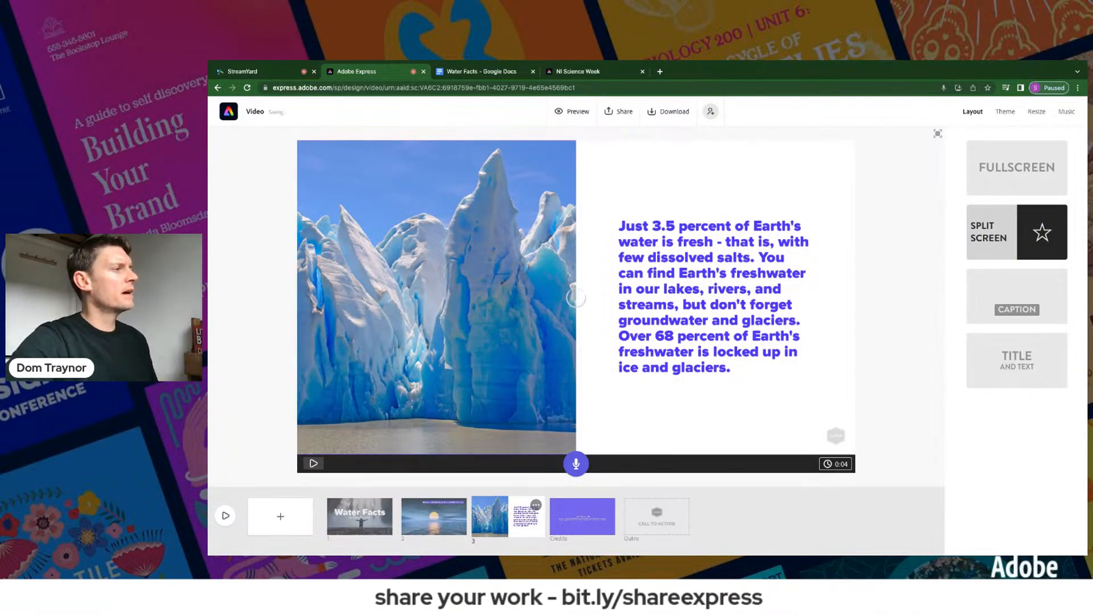
{"action": "left_click", "coordinate": [576, 297]}
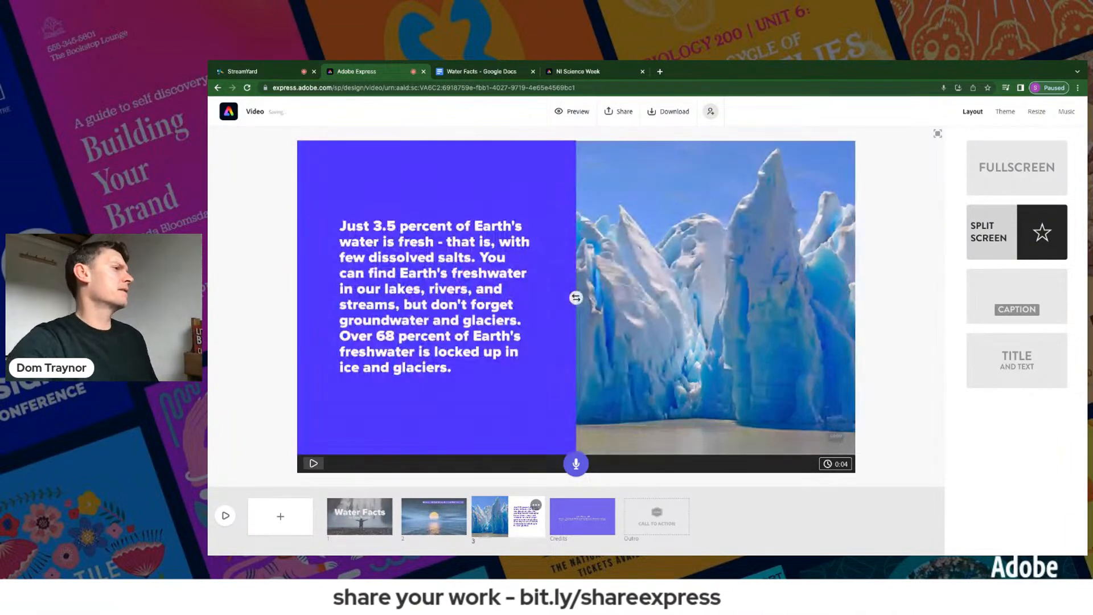
{"action": "left_click", "coordinate": [576, 298]}
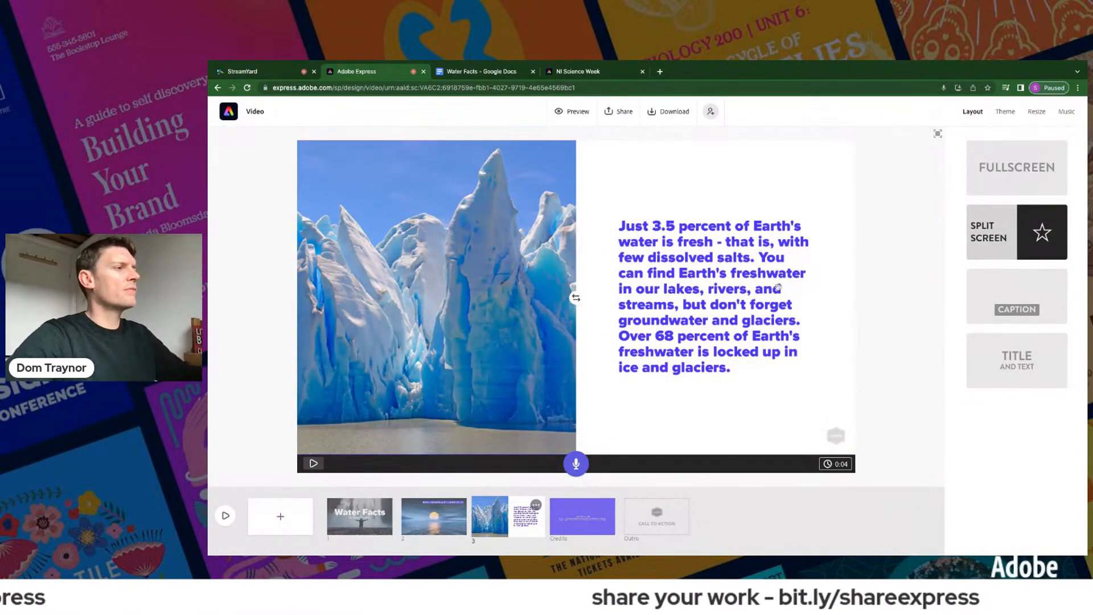
- Select the heading "Most freshwater is in ice" in the Google Doc, return to Adobe Express and record a voiceover on the third slide
{"action": "left_click", "coordinate": [503, 80]}
{"action": "left_click_drag", "start_coordinate": [501, 245], "coordinate": [579, 245]}
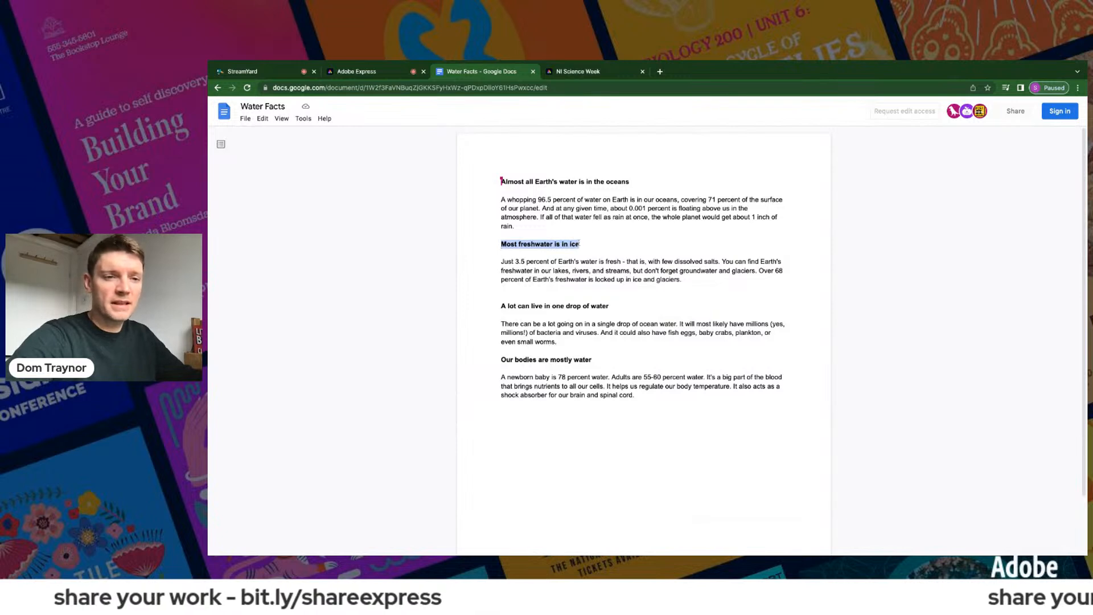
{"action": "left_click", "coordinate": [366, 73]}
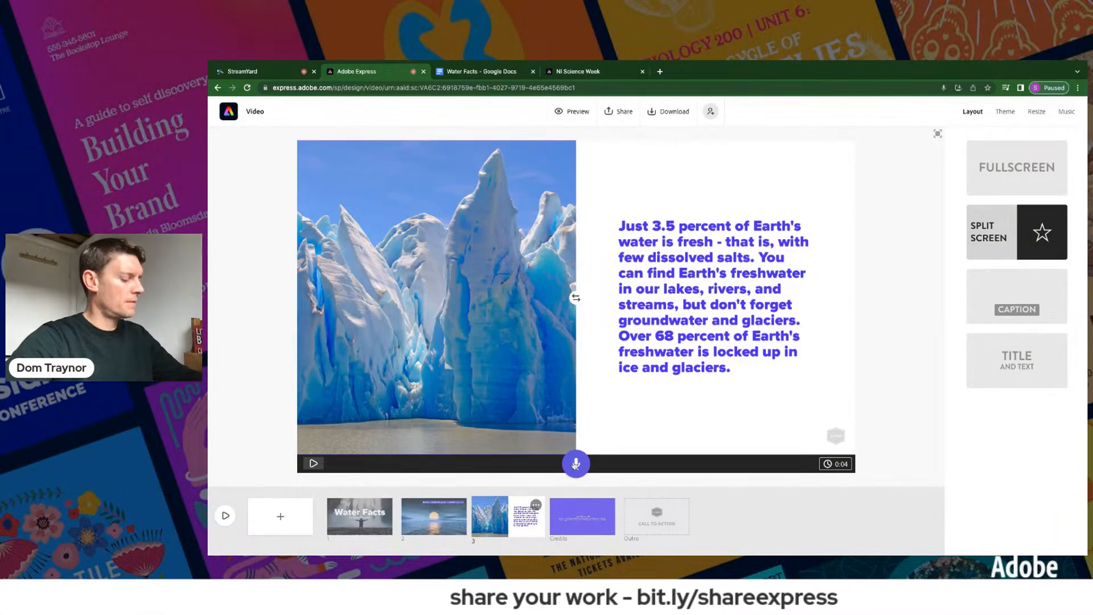
{"action": "left_click", "coordinate": [576, 463]}
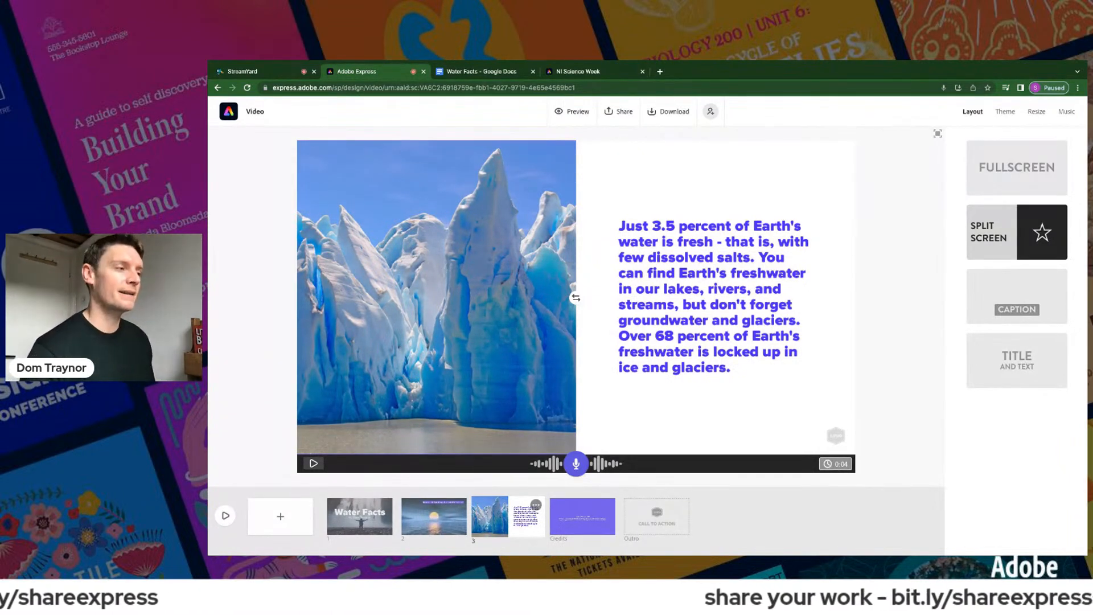
- Set the third slide's duration to 13 seconds
{"action": "left_click", "coordinate": [836, 463]}
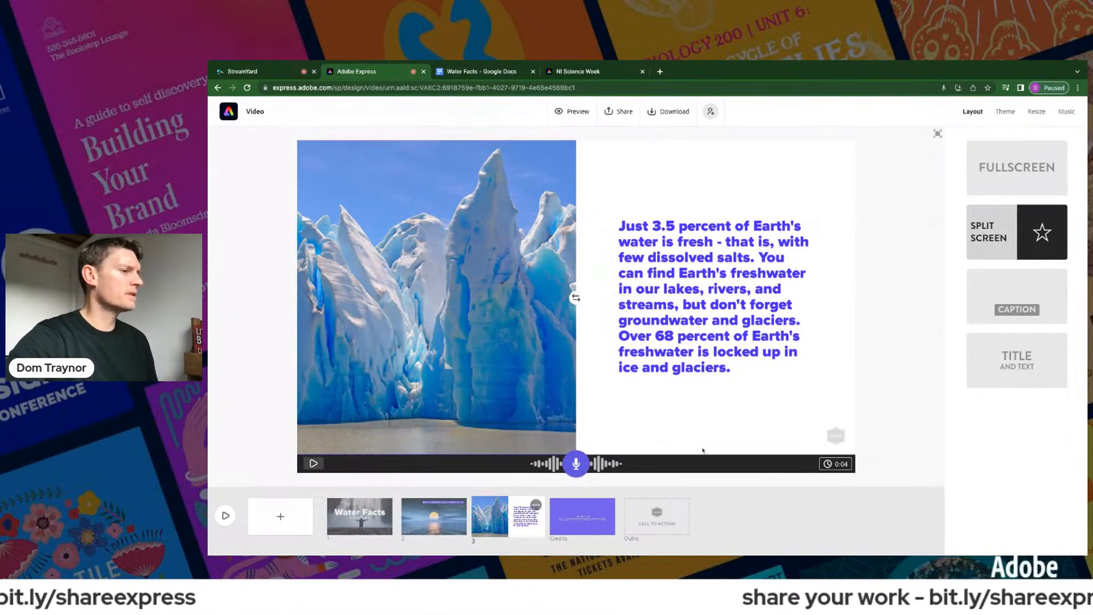
{"action": "left_click", "coordinate": [830, 468]}
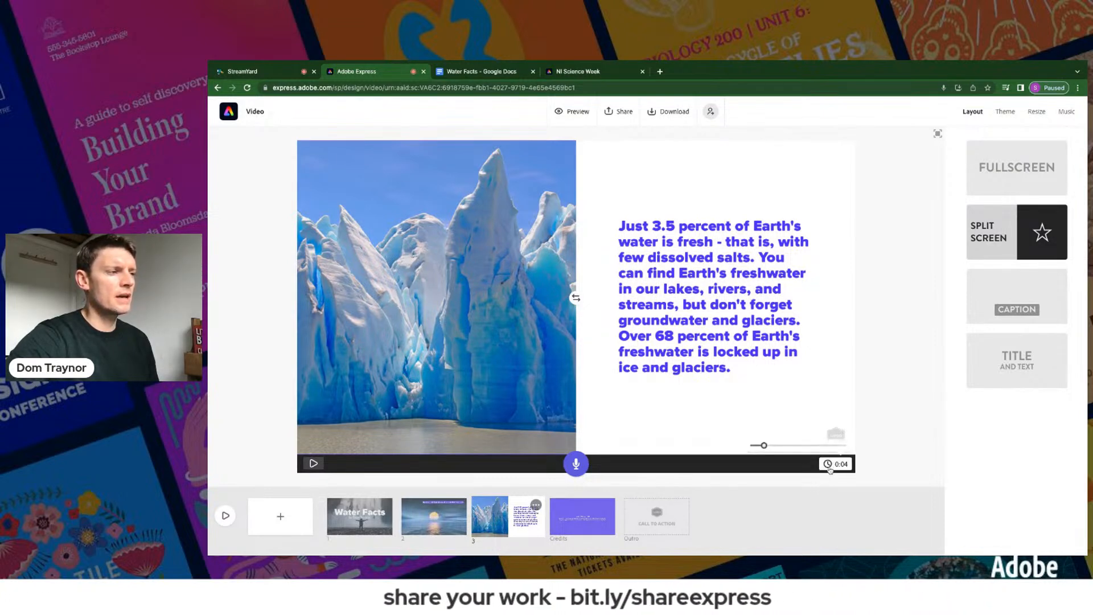
{"action": "left_click_drag", "start_coordinate": [766, 449], "coordinate": [798, 445]}
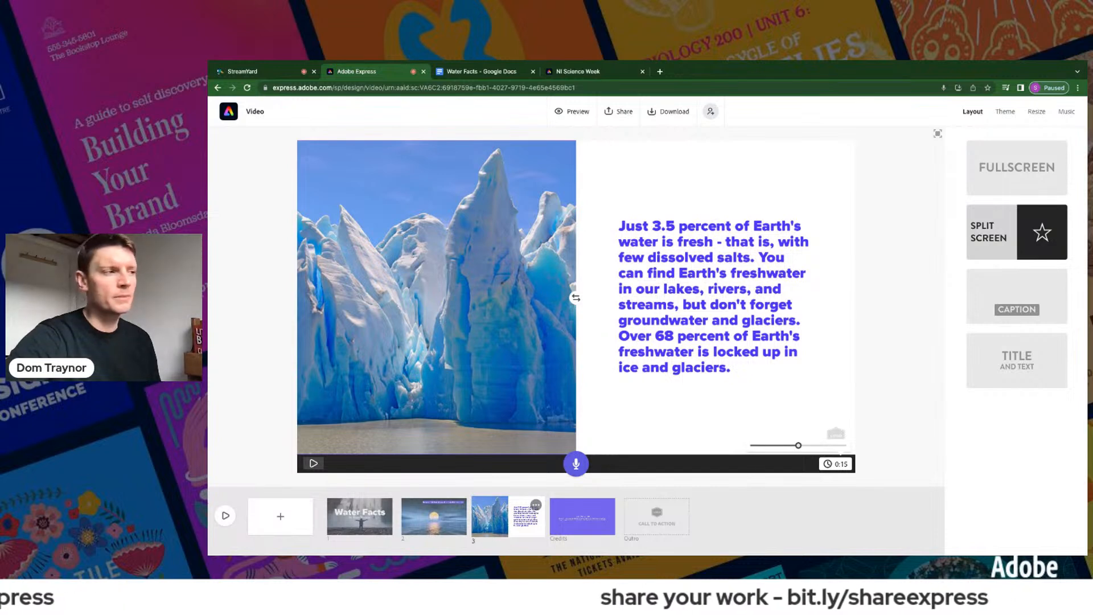
{"action": "left_click_drag", "start_coordinate": [799, 446], "coordinate": [793, 445]}
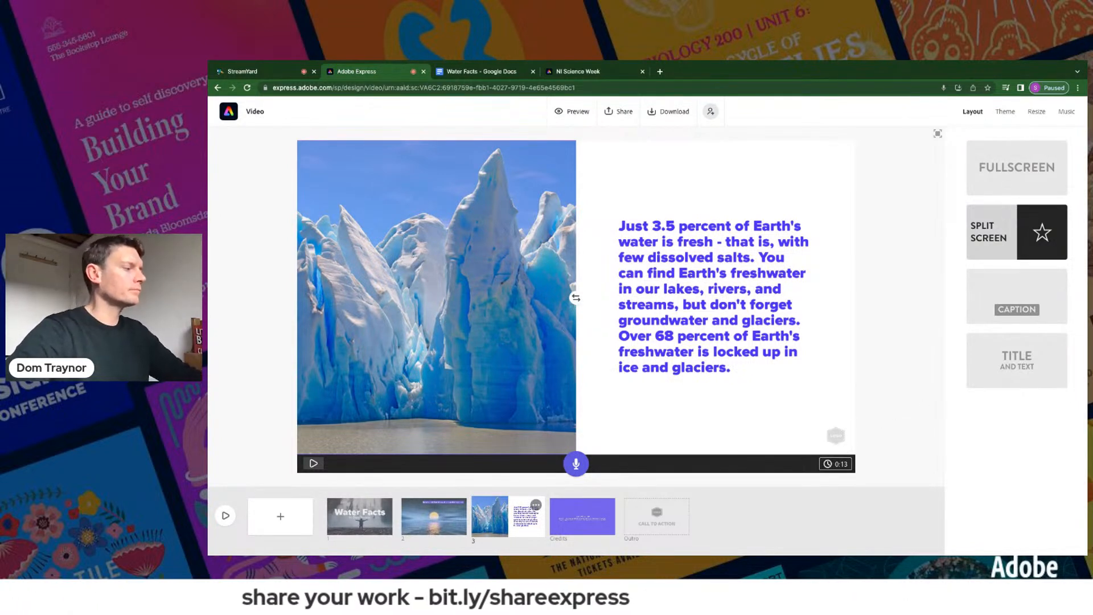
- Add a fourth slide with the Fullscreen layout and copy the heading "A lot can live in one drop of water" from the Google Doc
{"action": "left_click", "coordinate": [278, 516]}
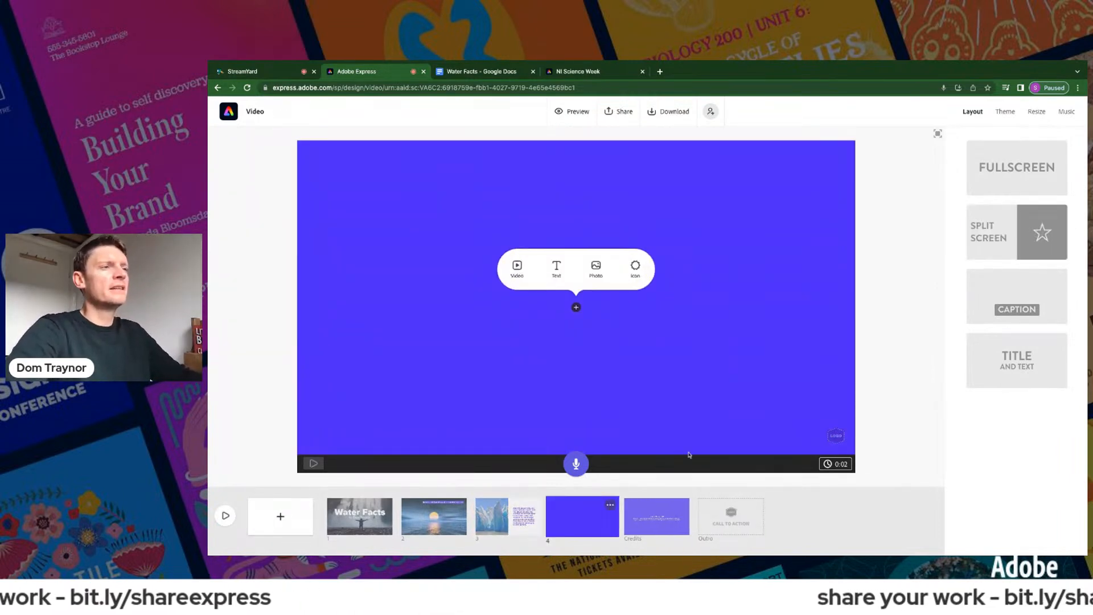
{"action": "left_click", "coordinate": [1013, 172]}
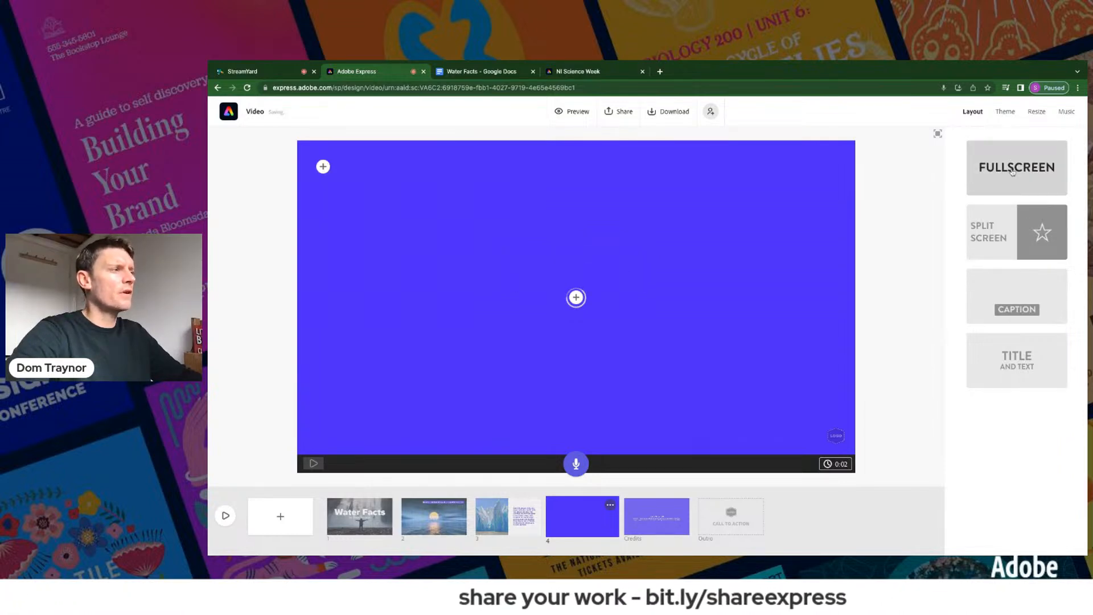
{"action": "left_click", "coordinate": [481, 72]}
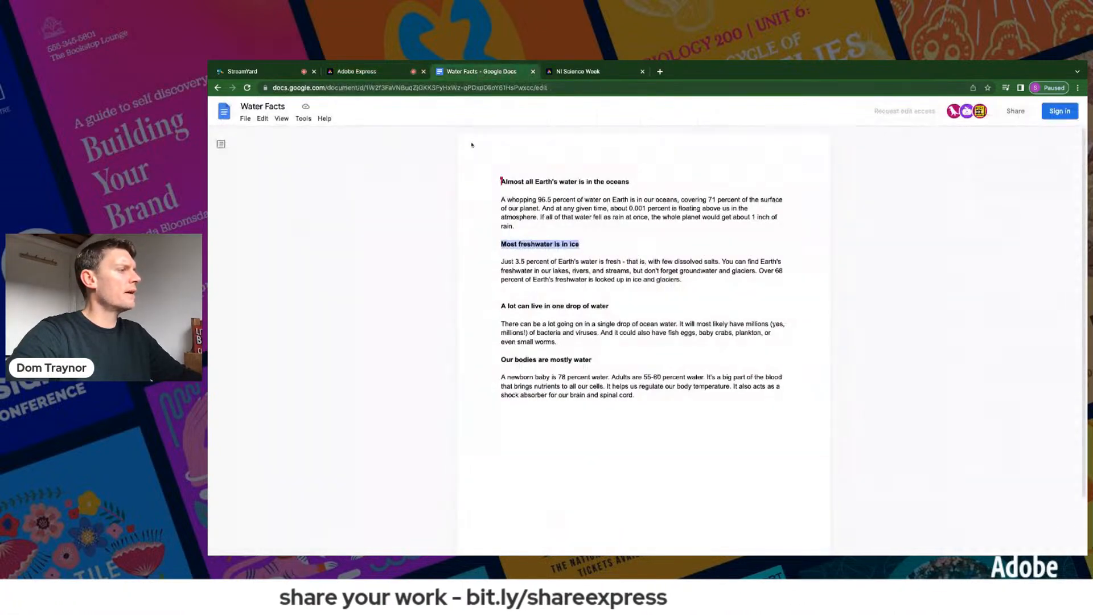
{"action": "triple_click", "coordinate": [497, 306]}
{"action": "key", "text": "ctrl+c"}
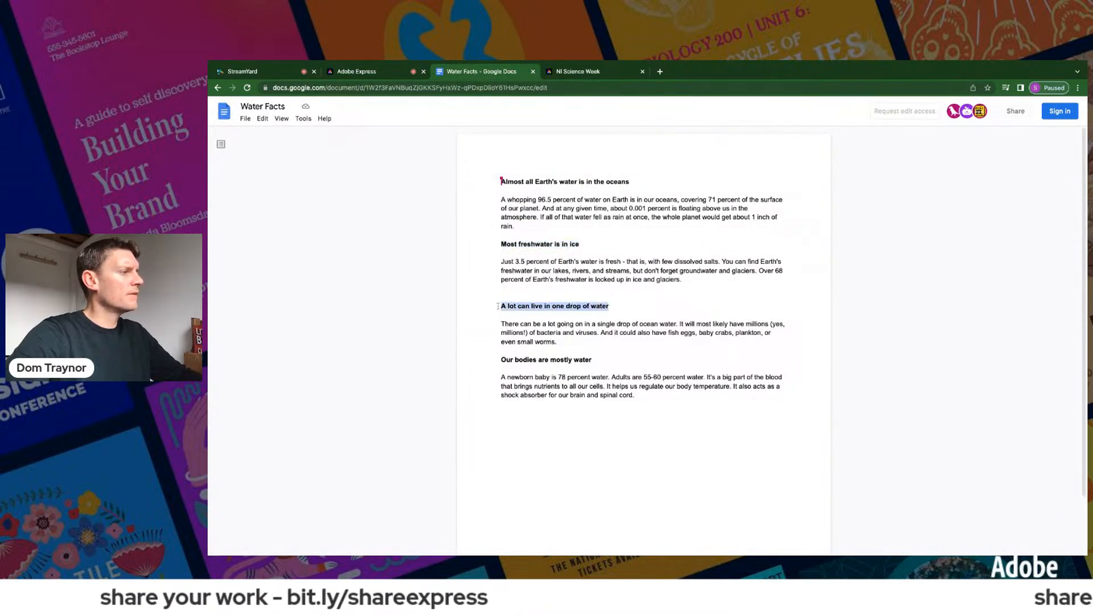
- Return to Adobe Express and paste the copied heading as text in the centre of the fourth slide
{"action": "left_click", "coordinate": [385, 75]}
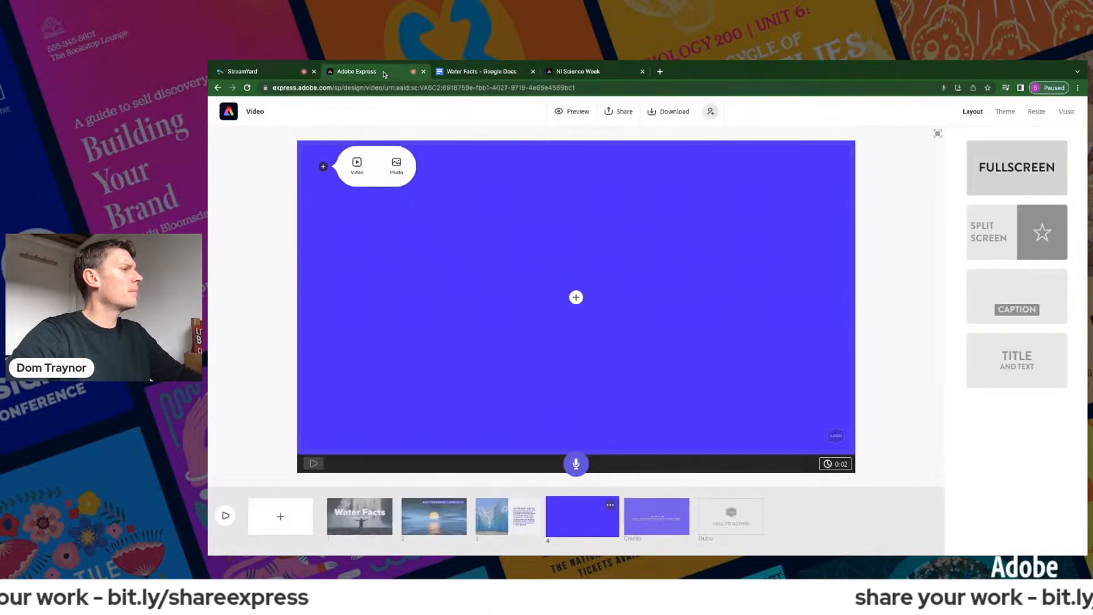
{"action": "left_click", "coordinate": [576, 297]}
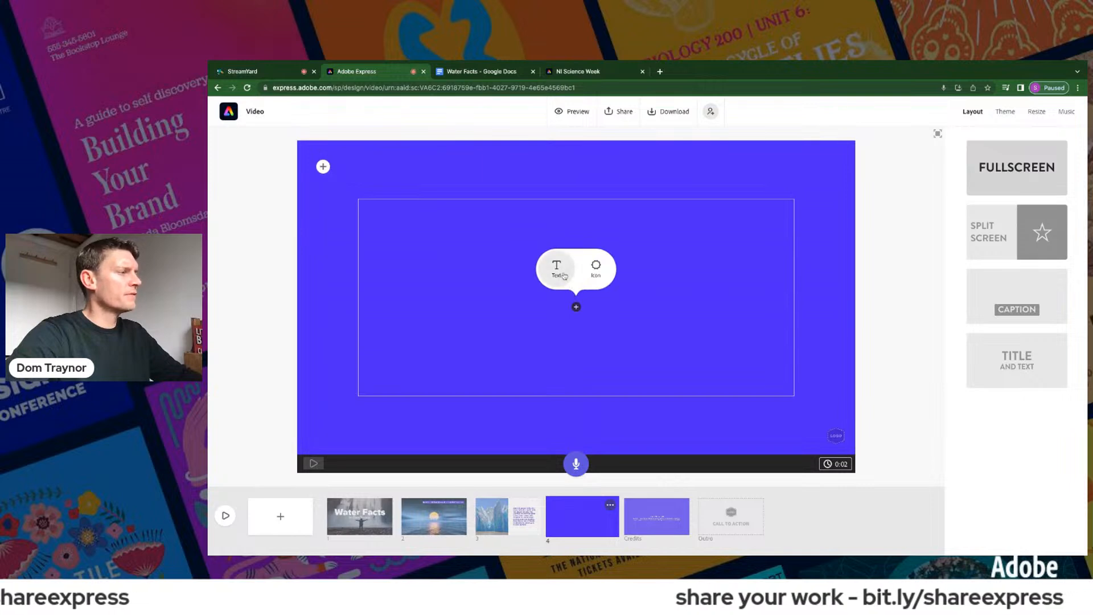
{"action": "left_click", "coordinate": [558, 269]}
{"action": "key", "text": "ctrl+v"}
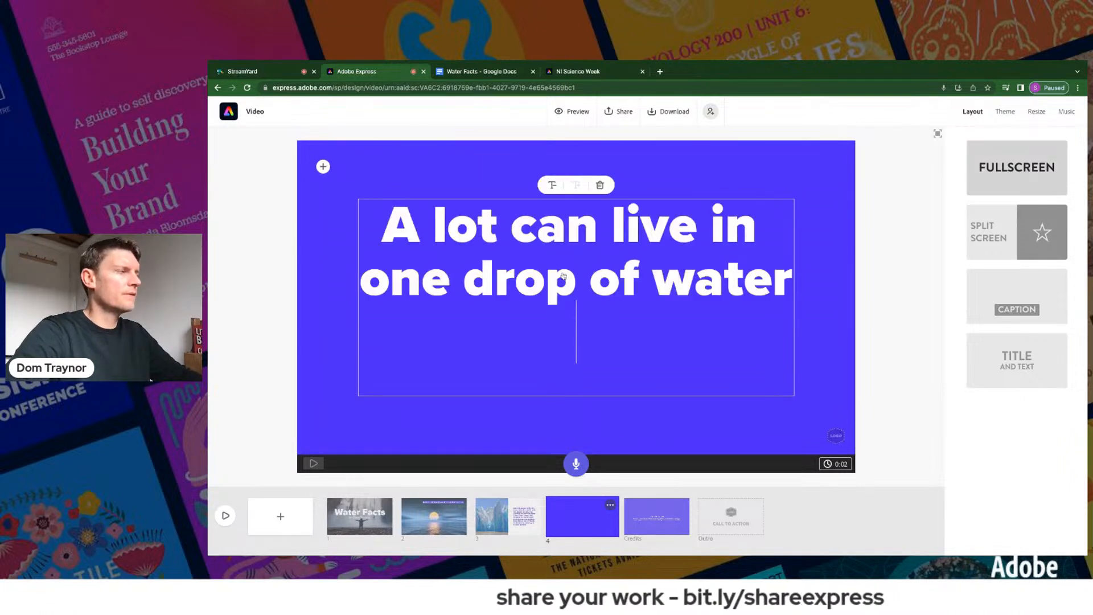
- Search the stock photos for "leaking tap" for the fourth slide's background
{"action": "left_click", "coordinate": [323, 166]}
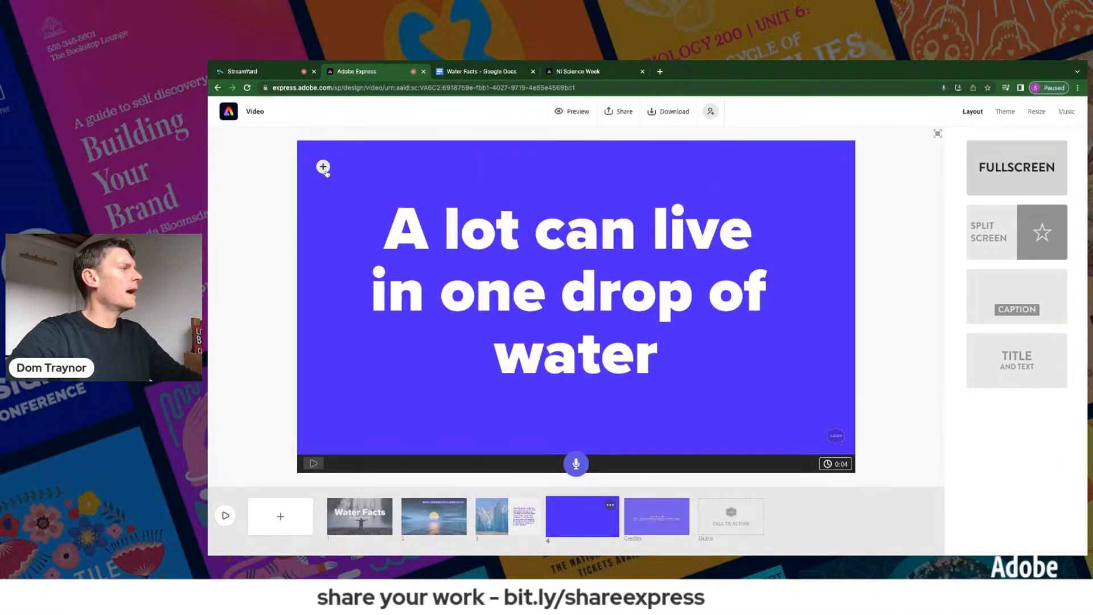
{"action": "left_click", "coordinate": [397, 165]}
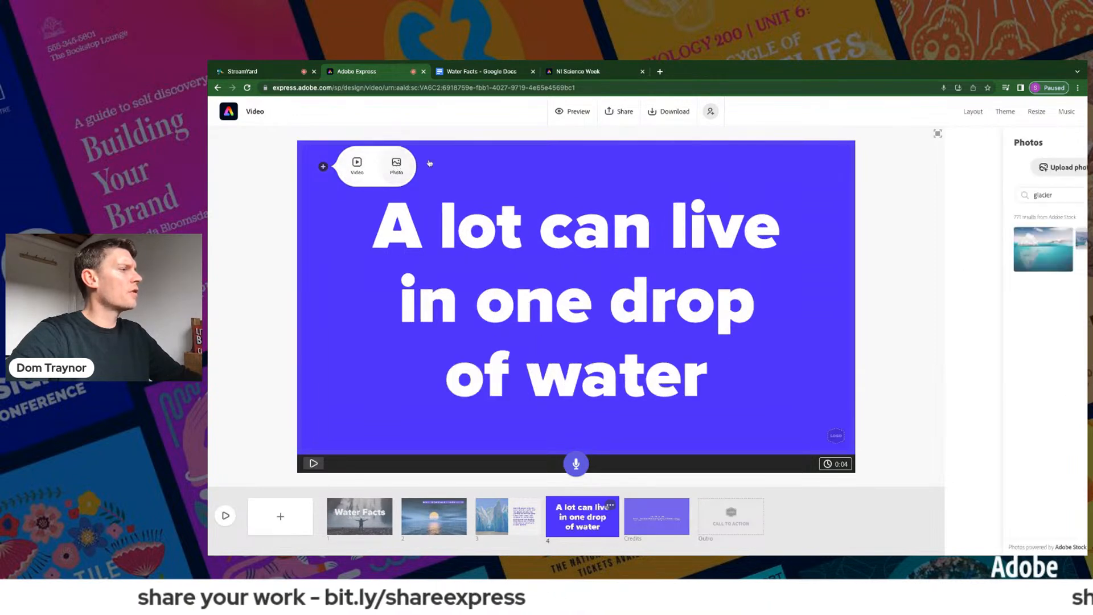
{"action": "double_click", "coordinate": [994, 196]}
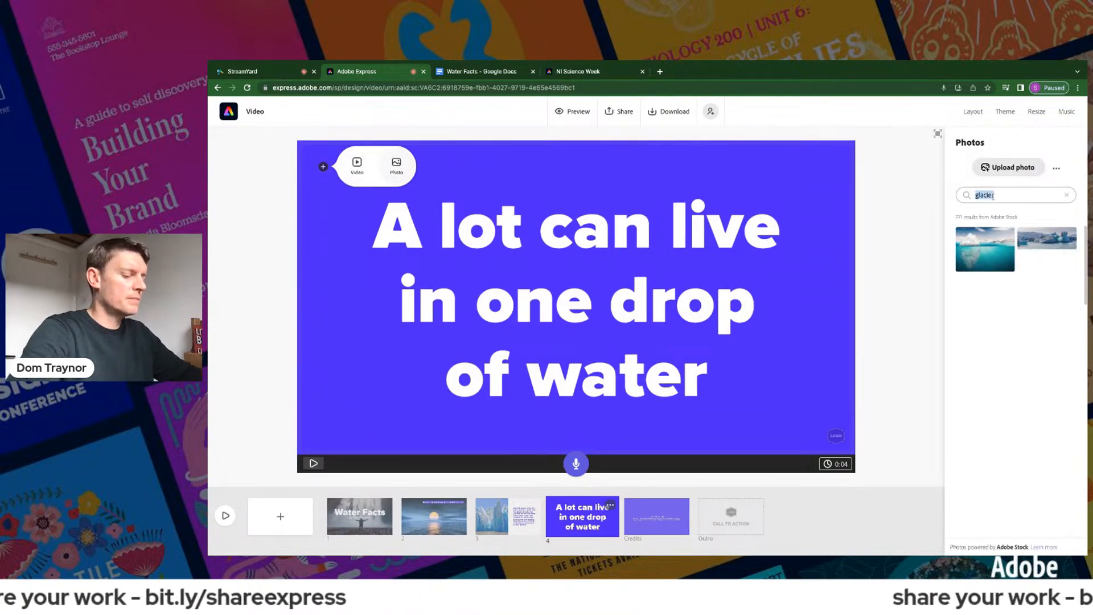
{"action": "type", "text": "leaking tap"}
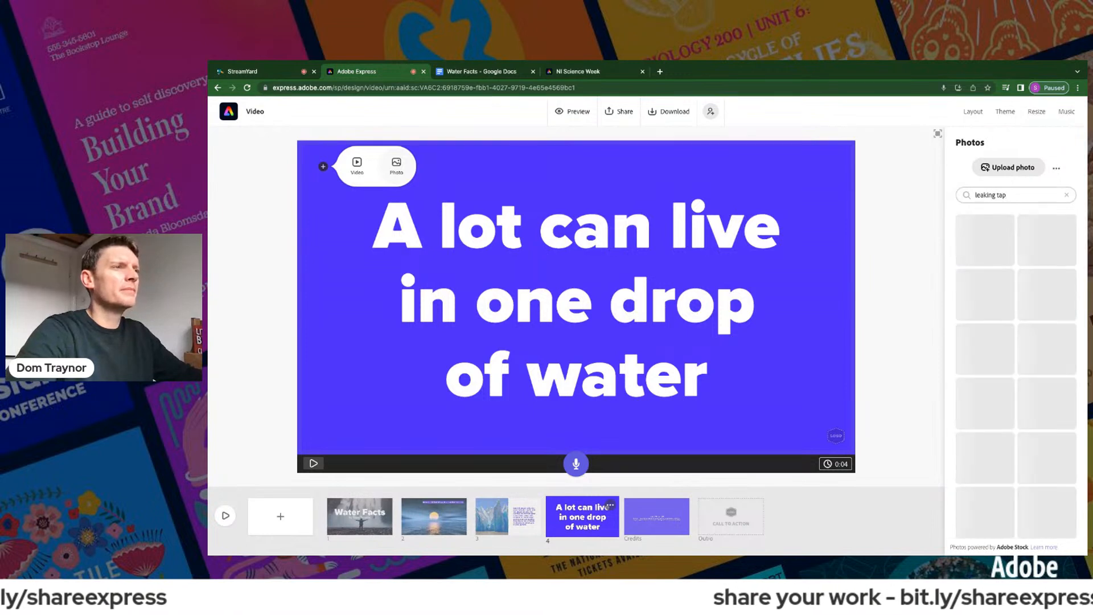
- Search the stock photos for "water droplet" and set the single blue water drop photo as the fourth slide's background
{"action": "triple_click", "coordinate": [991, 194]}
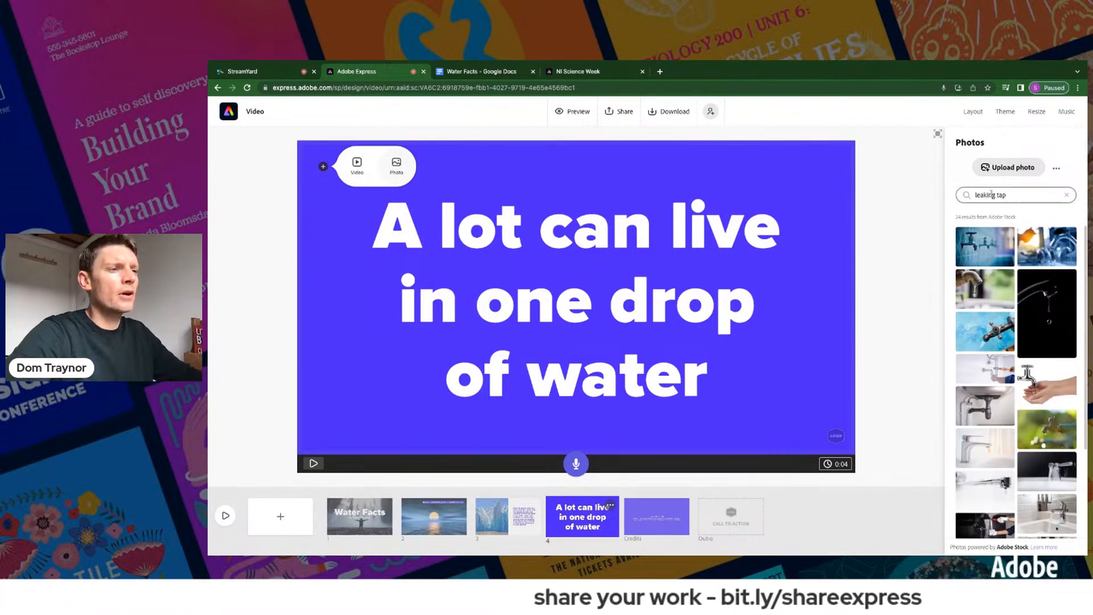
{"action": "type", "text": "water droplet"}
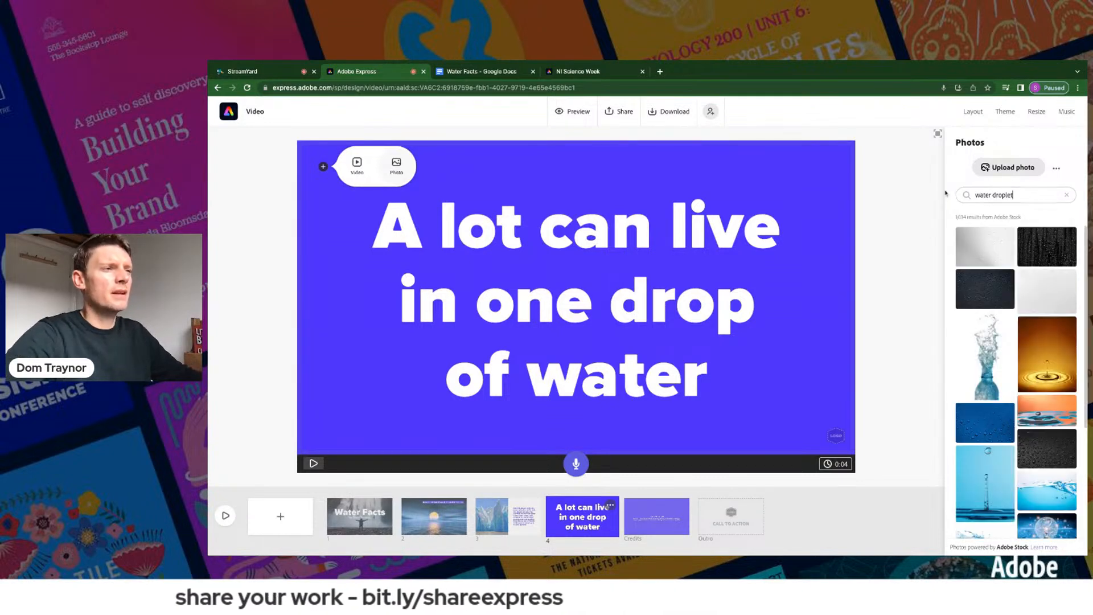
{"action": "scroll", "coordinate": [1033, 417], "scroll_direction": "down", "scroll_amount": 3}
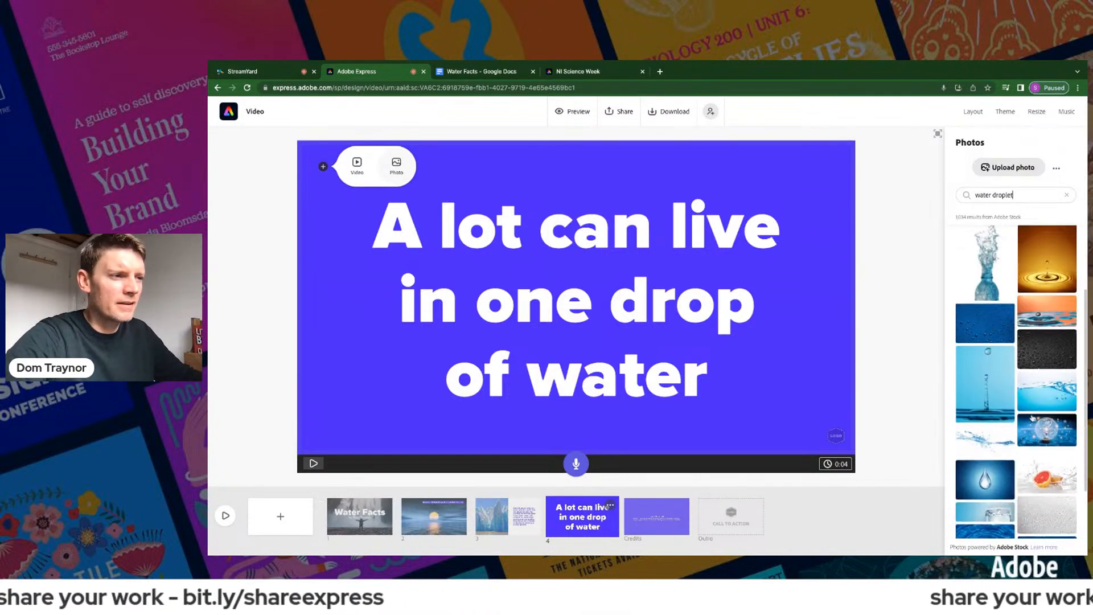
{"action": "left_click", "coordinate": [990, 419]}
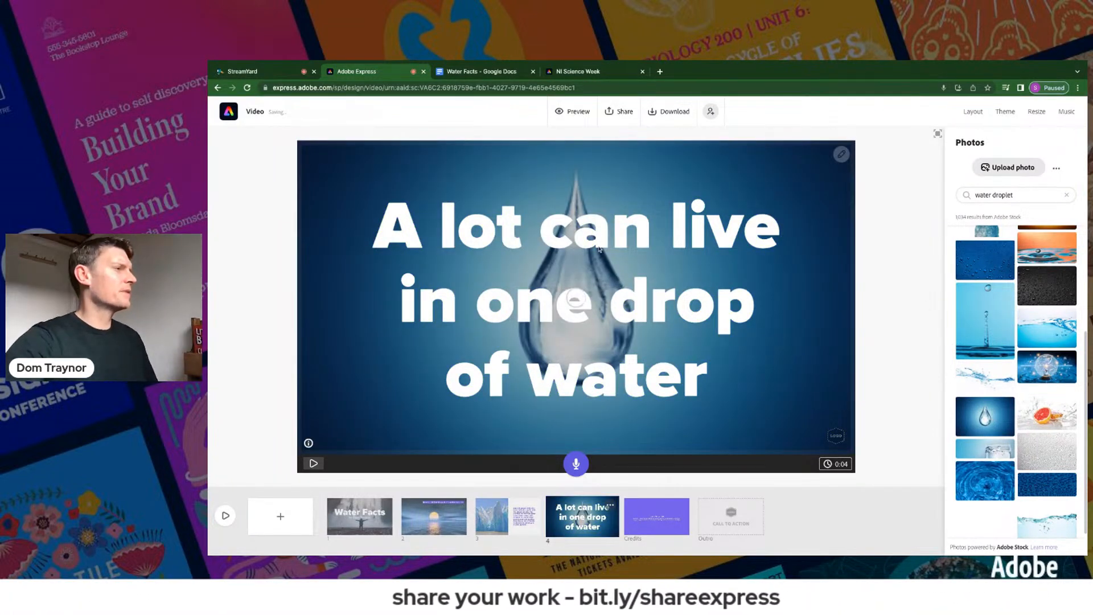
- Shrink the fourth slide's text until it fits on one line and move it below the water drop
{"action": "left_click", "coordinate": [562, 229]}
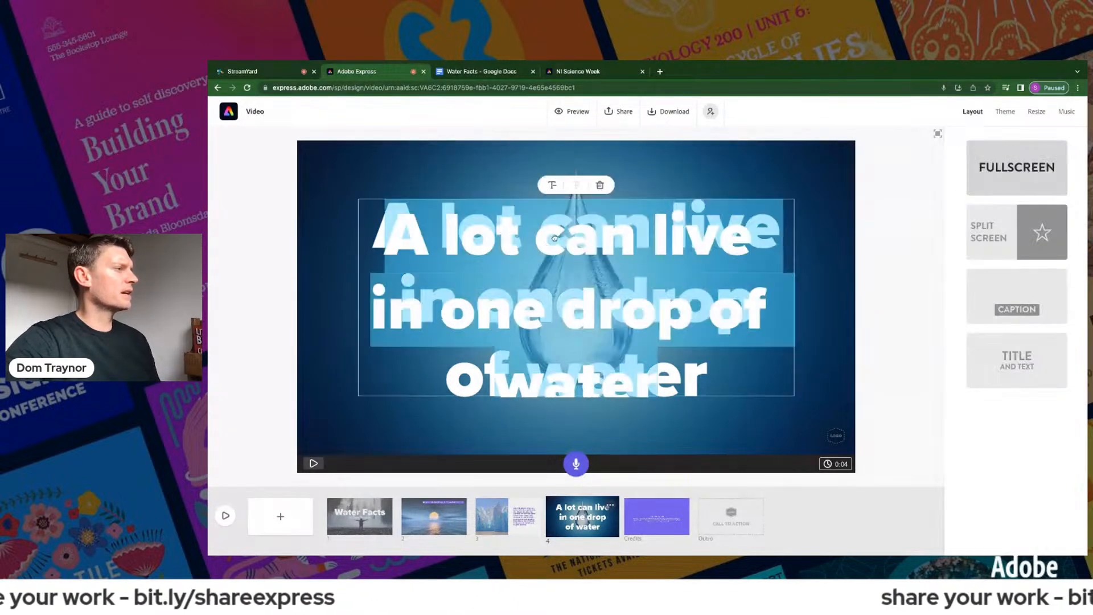
{"action": "left_click", "coordinate": [555, 191]}
{"action": "left_click", "coordinate": [556, 189]}
{"action": "left_click", "coordinate": [556, 189]}
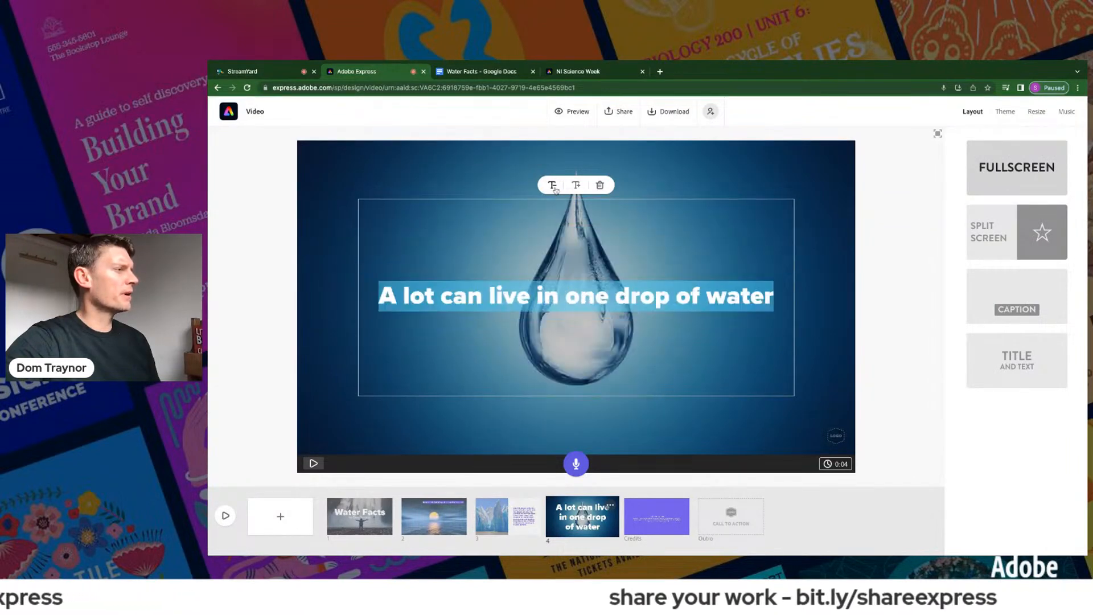
{"action": "left_click", "coordinate": [877, 180]}
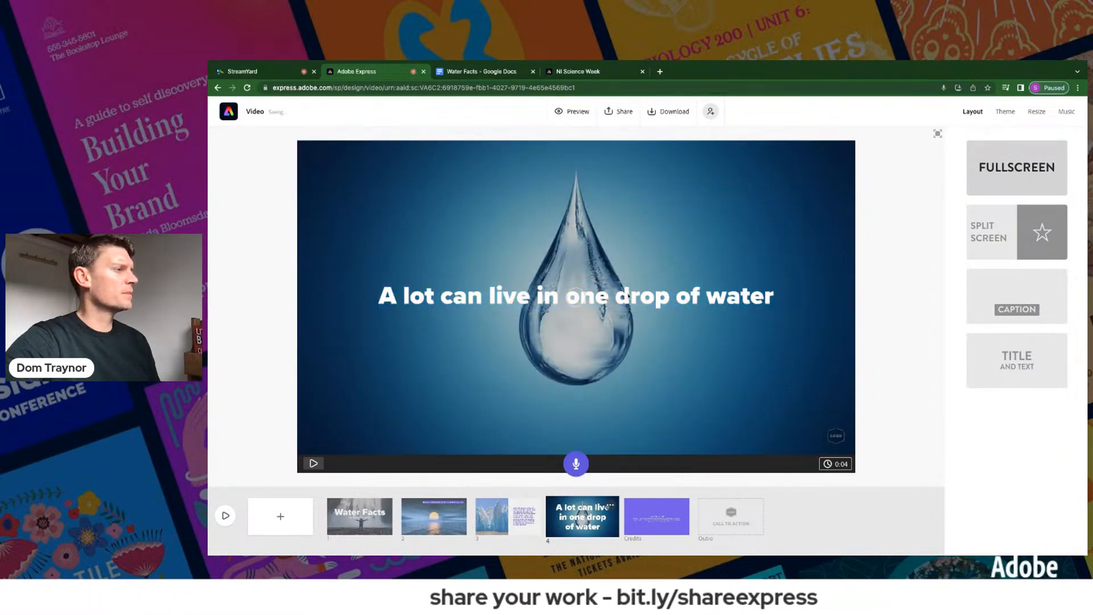
{"action": "left_click_drag", "start_coordinate": [631, 294], "coordinate": [630, 422]}
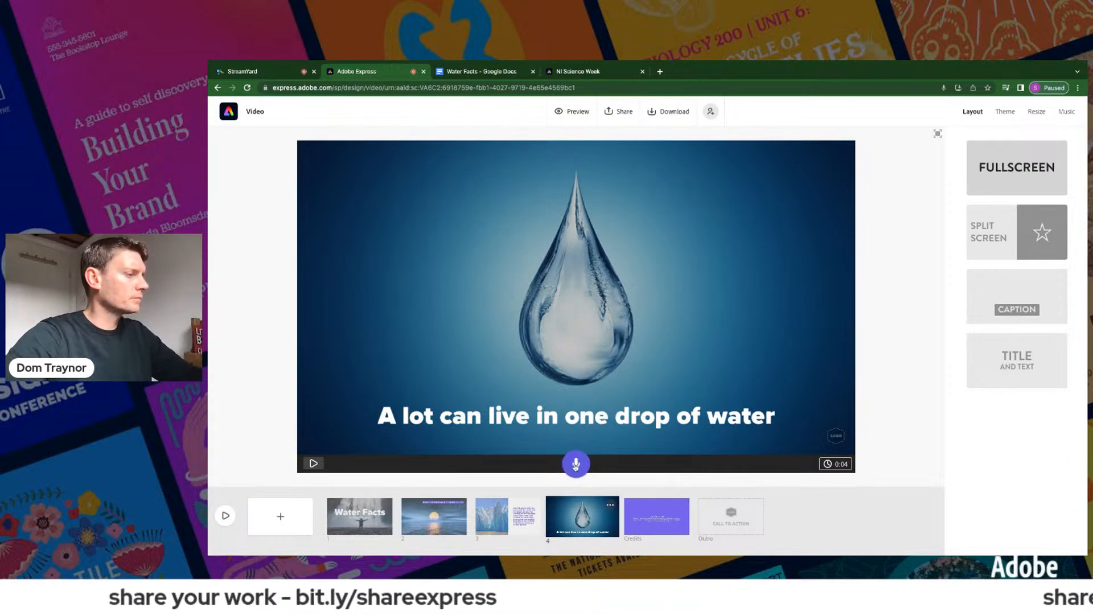
- Record a voiceover on the fourth slide and set the slide's duration to 14 seconds
{"action": "left_click", "coordinate": [576, 464]}
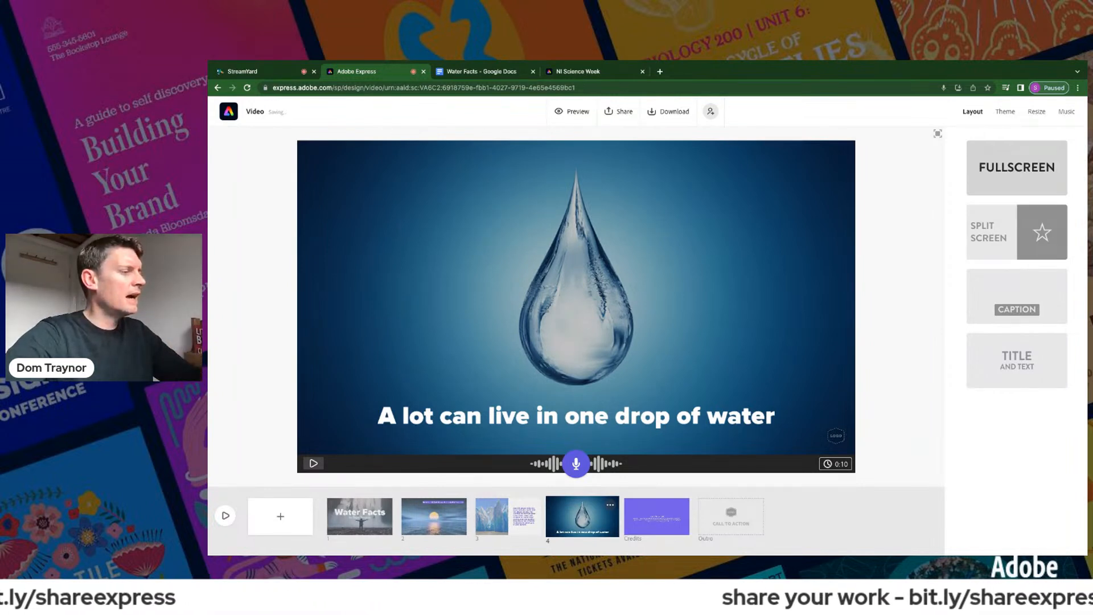
{"action": "mouse_move", "coordinate": [836, 464]}
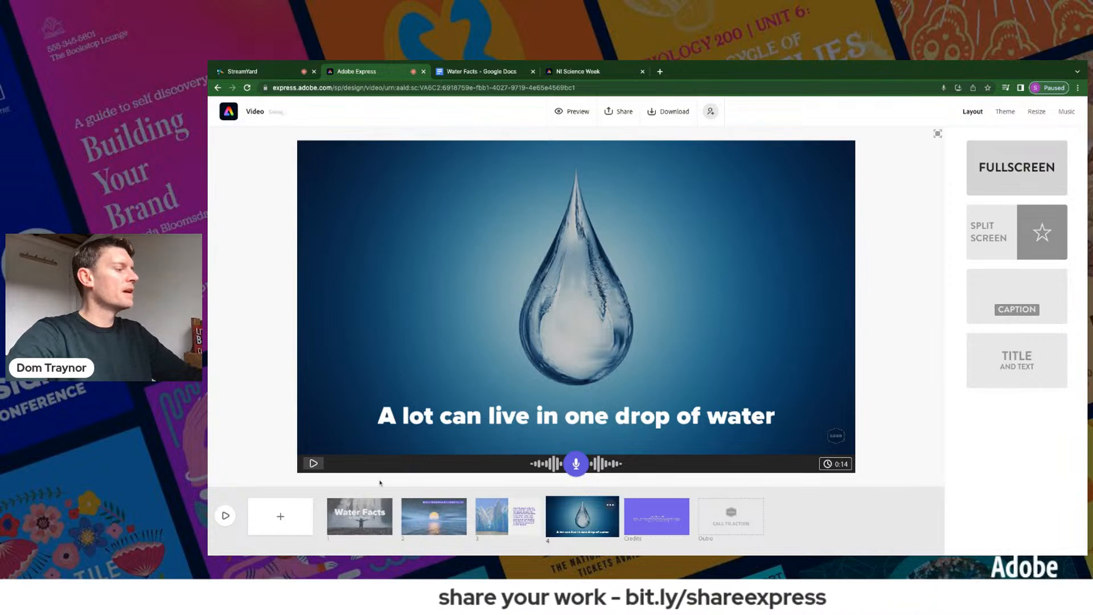
- Select the heading "Our bodies are mostly water" and its paragraph in the Google Doc, and return to Adobe Express
{"action": "left_click", "coordinate": [505, 72]}
{"action": "left_click_drag", "start_coordinate": [501, 358], "coordinate": [641, 397]}
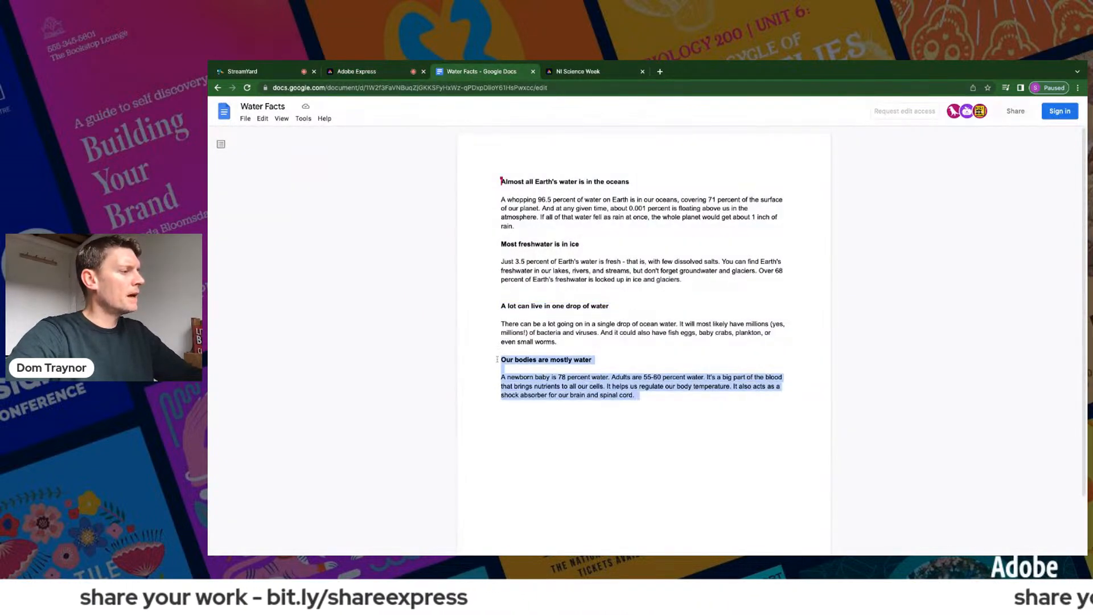
{"action": "left_click", "coordinate": [375, 73]}
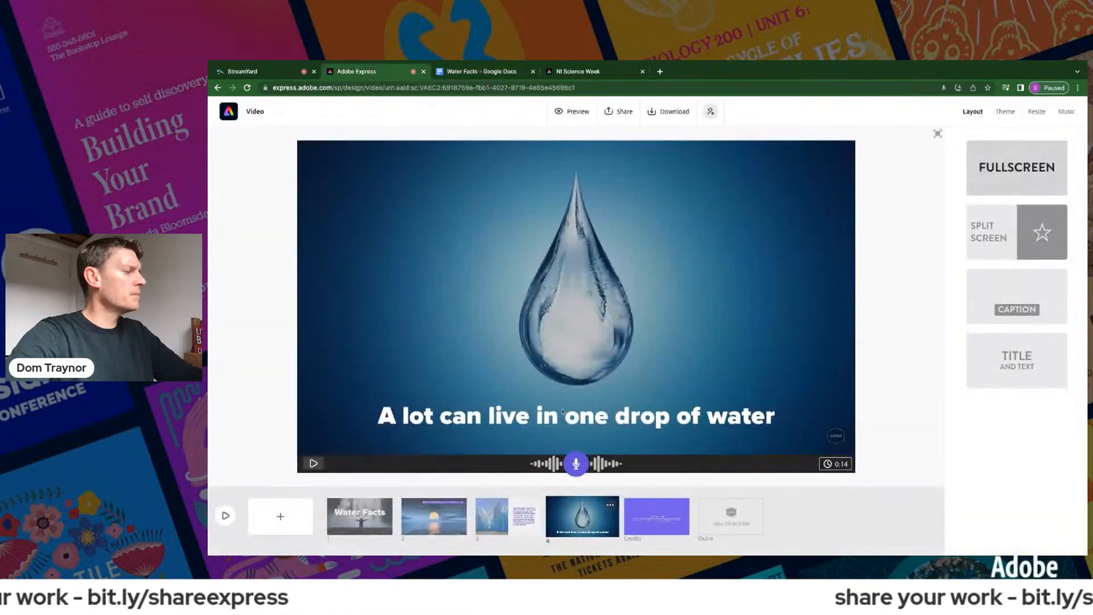
- Add a fifth slide with the Split Screen layout and recheck the "Our bodies are mostly water" section in the Google Doc
{"action": "left_click", "coordinate": [280, 517]}
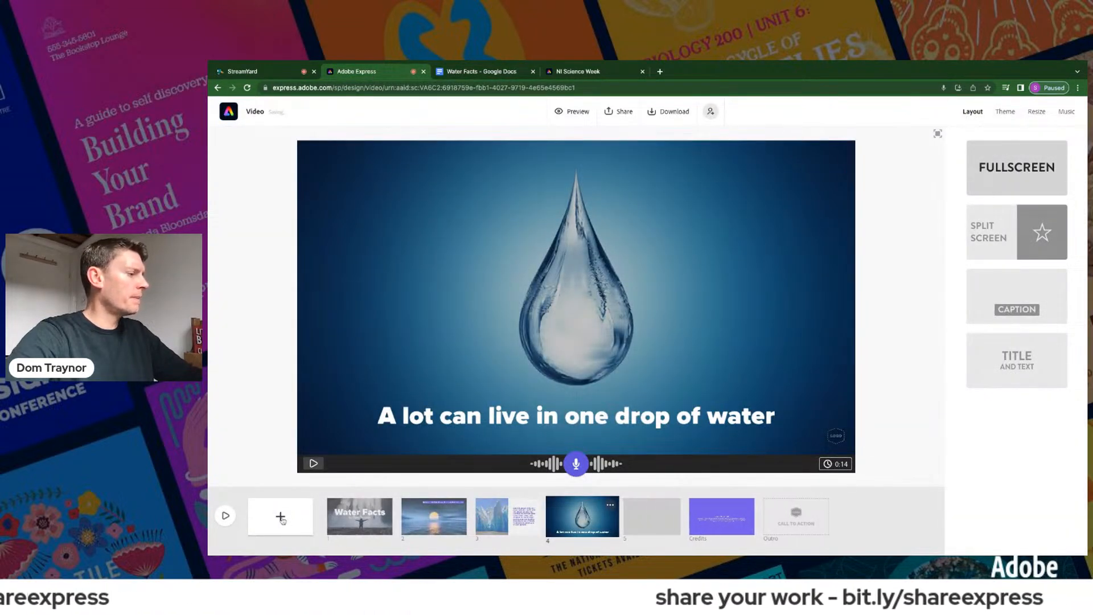
{"action": "left_click", "coordinate": [995, 253]}
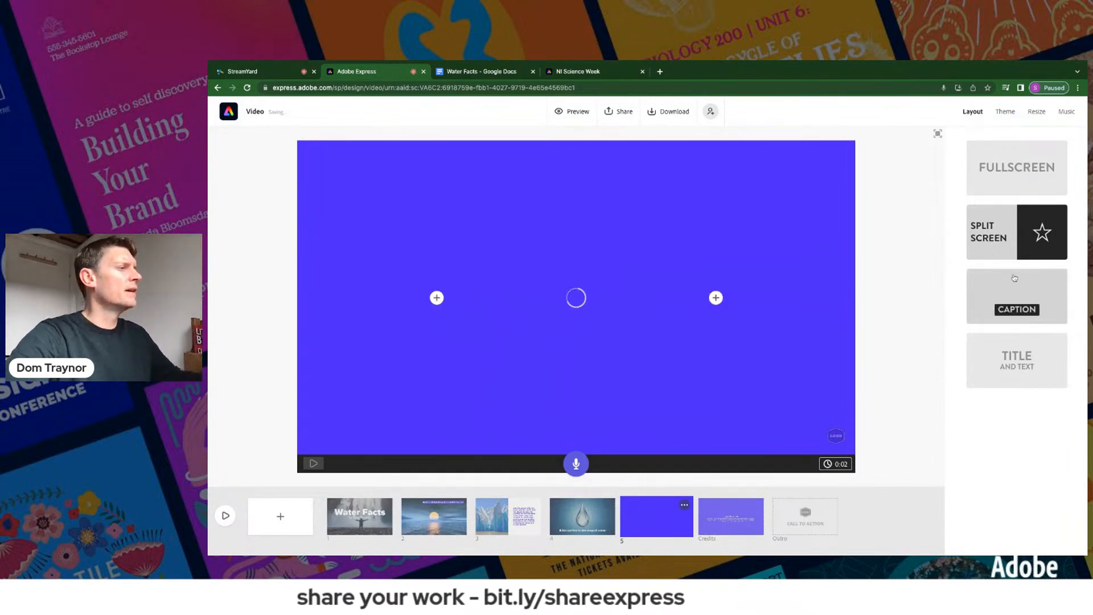
{"action": "left_click", "coordinate": [437, 297]}
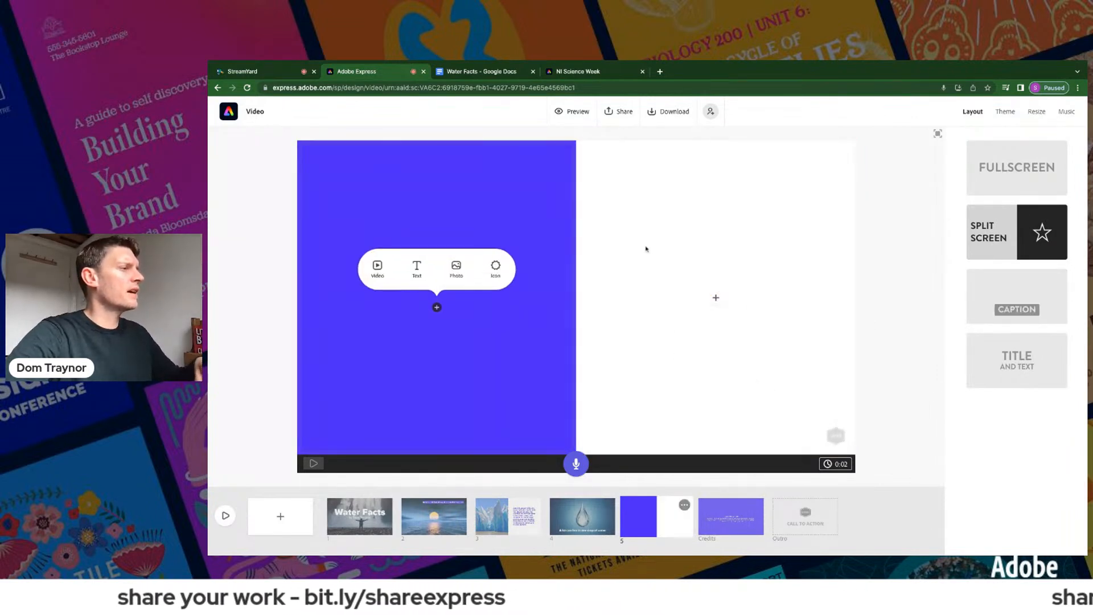
{"action": "left_click", "coordinate": [495, 73]}
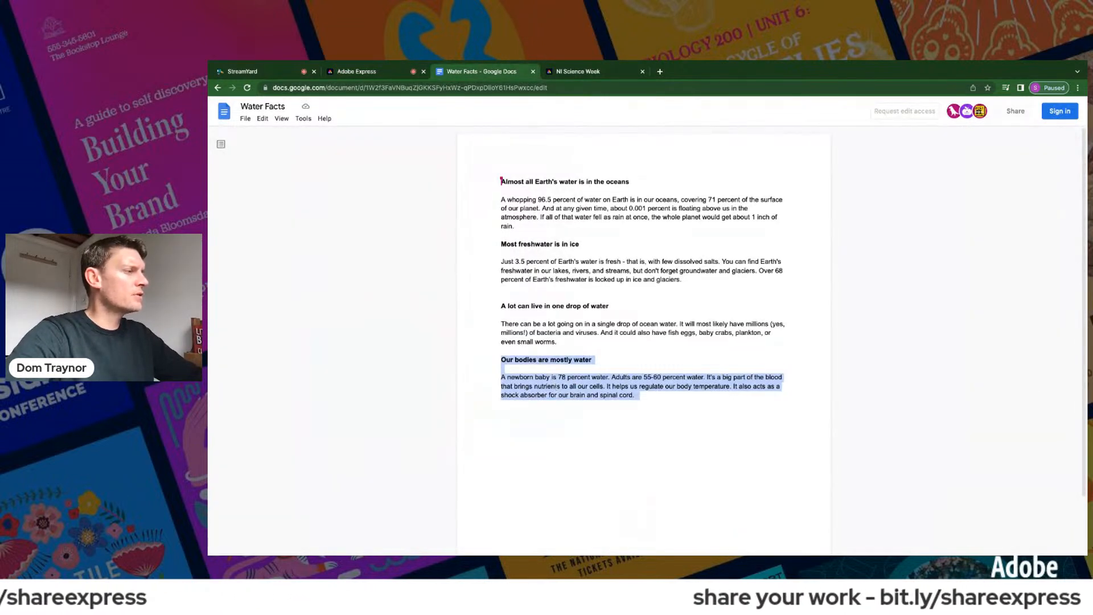
{"action": "left_click", "coordinate": [374, 74]}
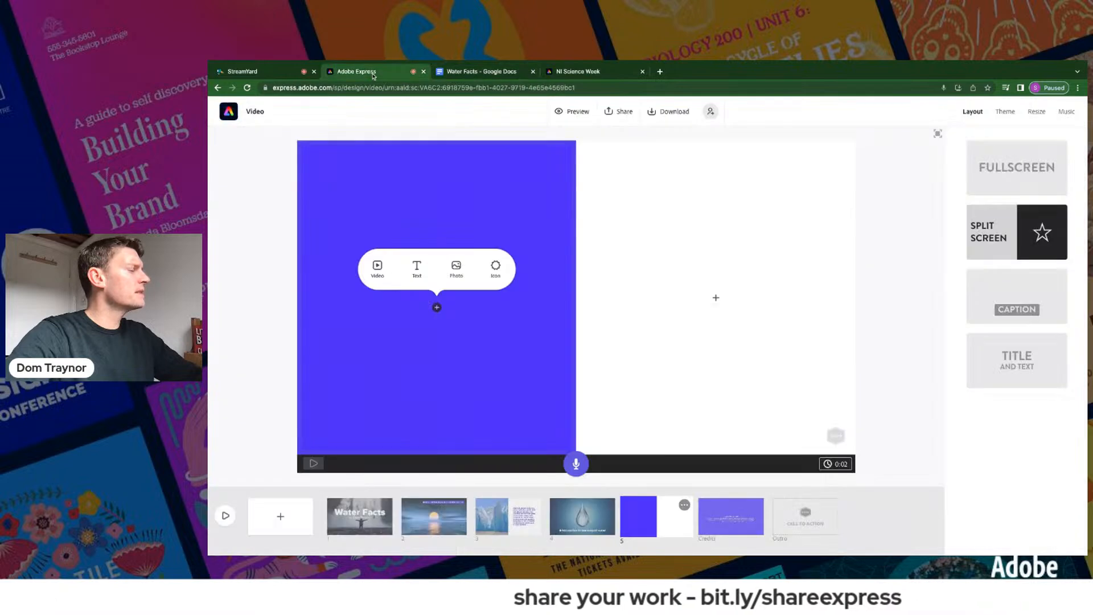
- Search the icons for "baby" and add the solid front-facing baby icon to the fifth slide's left half
{"action": "left_click", "coordinate": [493, 270]}
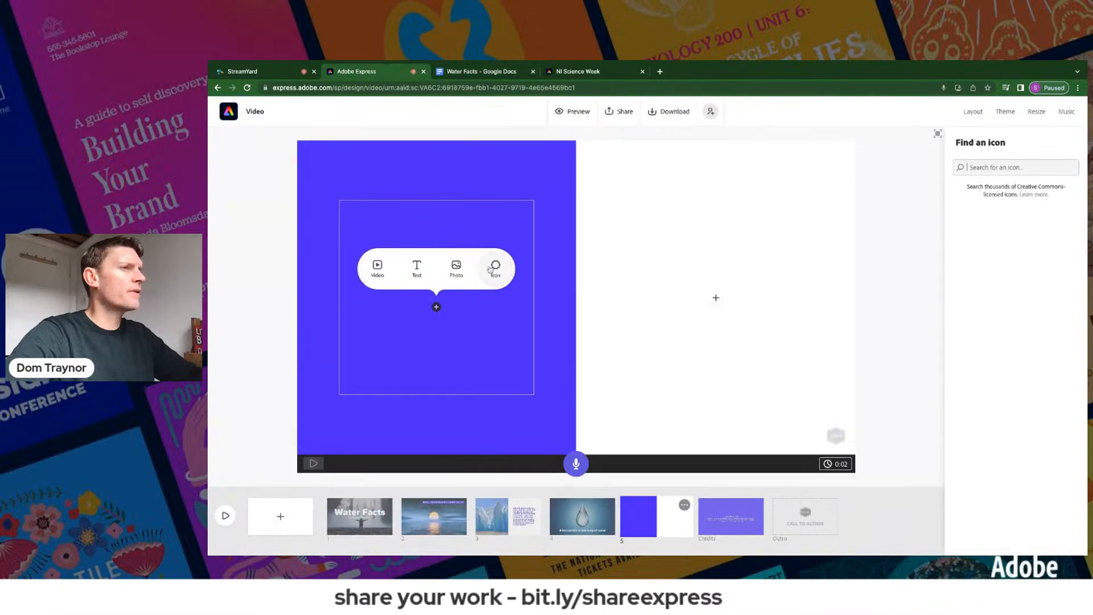
{"action": "type", "text": "baby"}
{"action": "key", "text": "Return"}
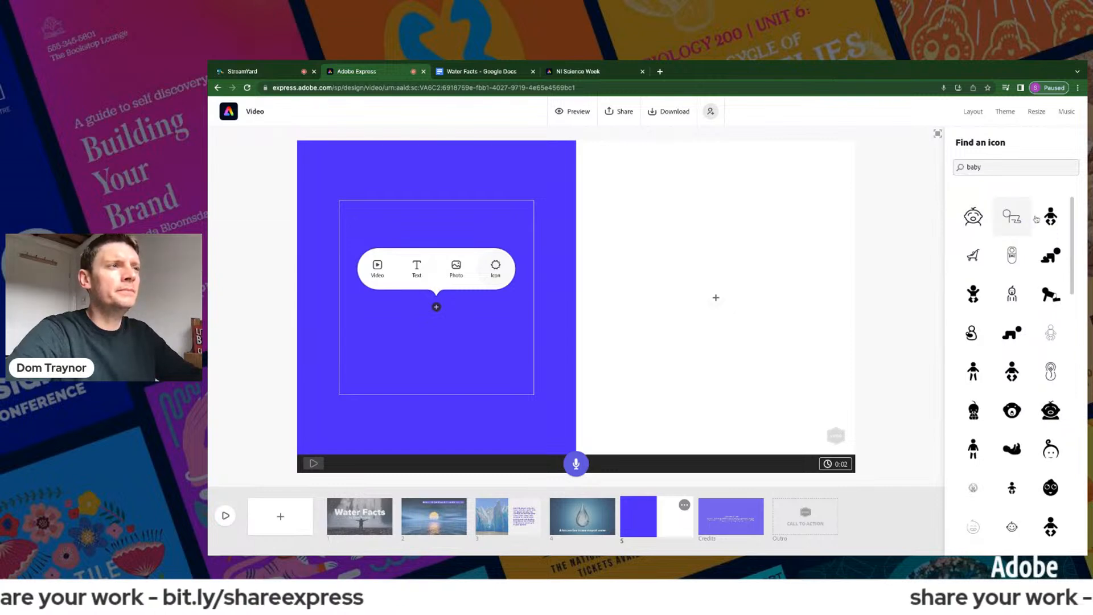
{"action": "left_click", "coordinate": [1040, 218]}
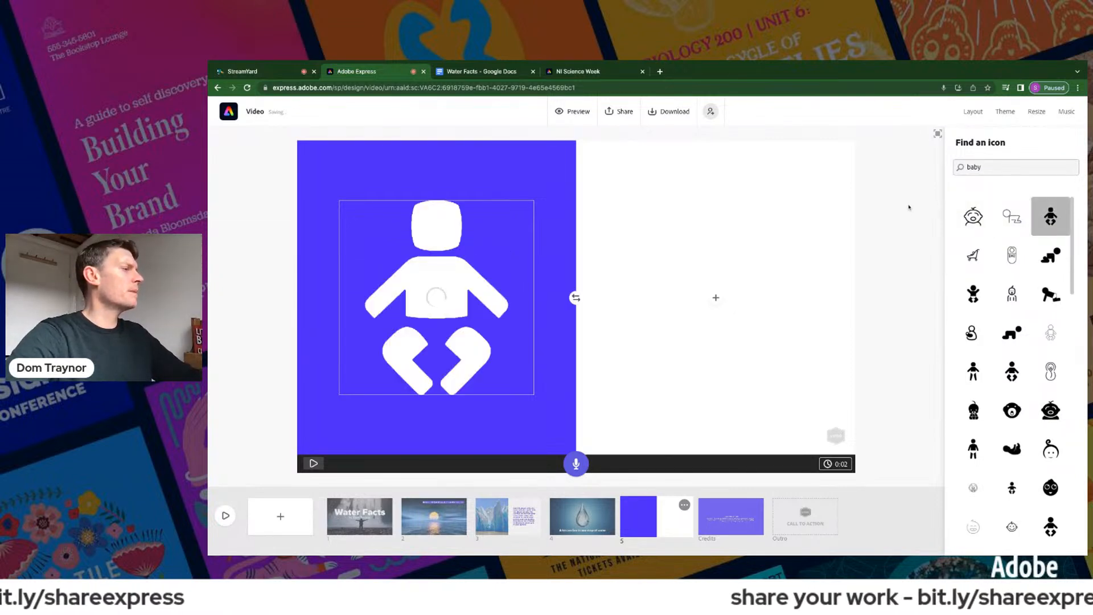
- Copy the paragraph under "Our bodies are mostly water" from the Google Doc and paste it as text into the fifth slide's empty half in Adobe Express
{"action": "left_click", "coordinate": [716, 299]}
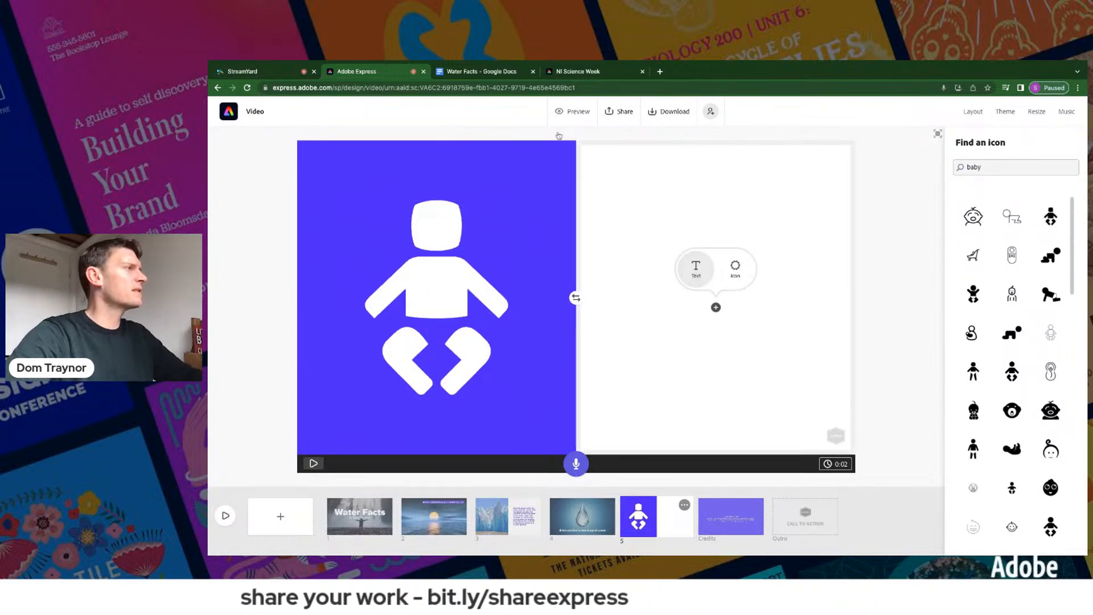
{"action": "left_click", "coordinate": [483, 71]}
{"action": "left_click", "coordinate": [513, 380]}
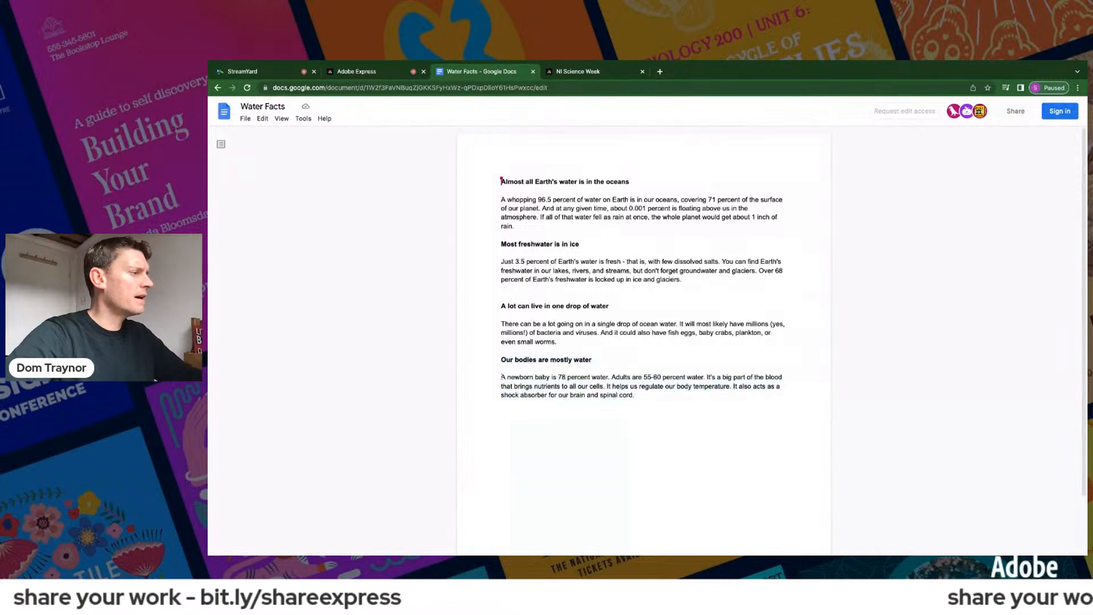
{"action": "triple_click", "coordinate": [503, 377]}
{"action": "key", "text": "ctrl+c"}
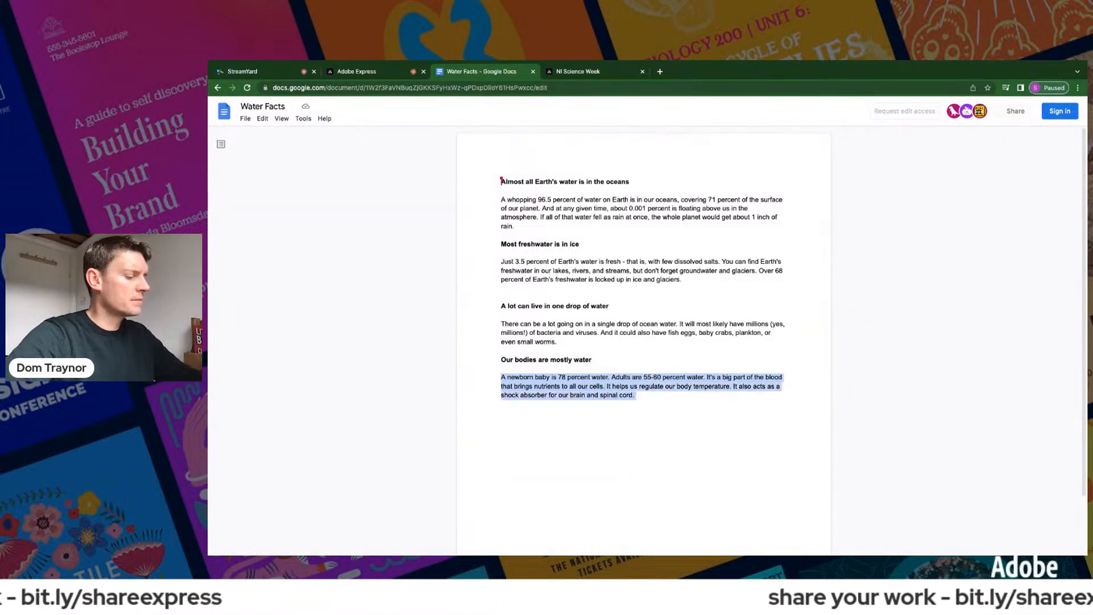
{"action": "left_click", "coordinate": [391, 74]}
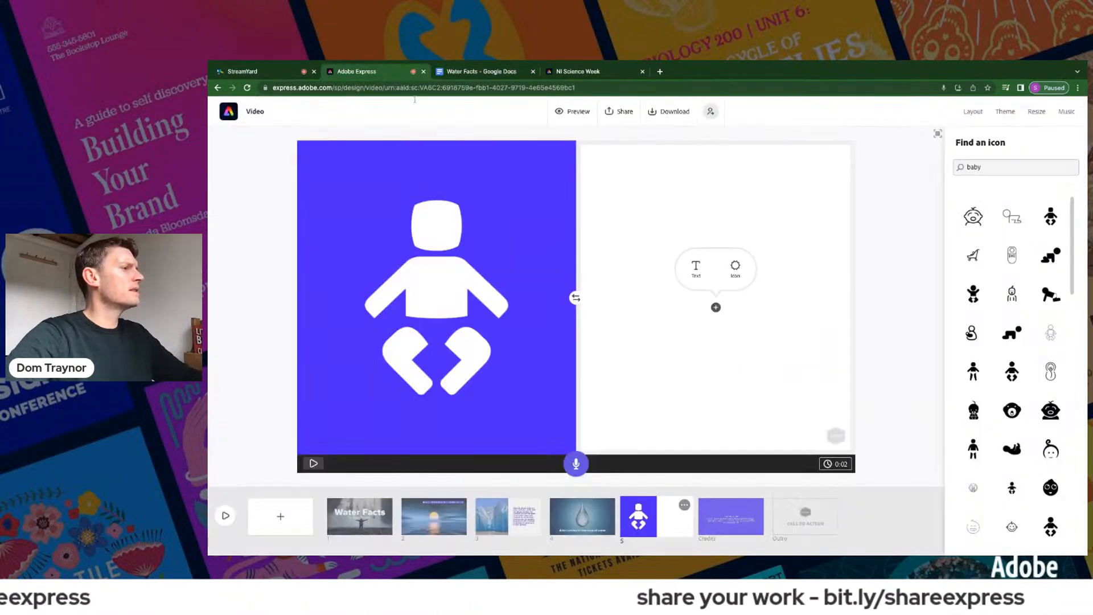
{"action": "left_click", "coordinate": [696, 268]}
{"action": "key", "text": "ctrl+v"}
{"action": "left_click", "coordinate": [915, 249]}
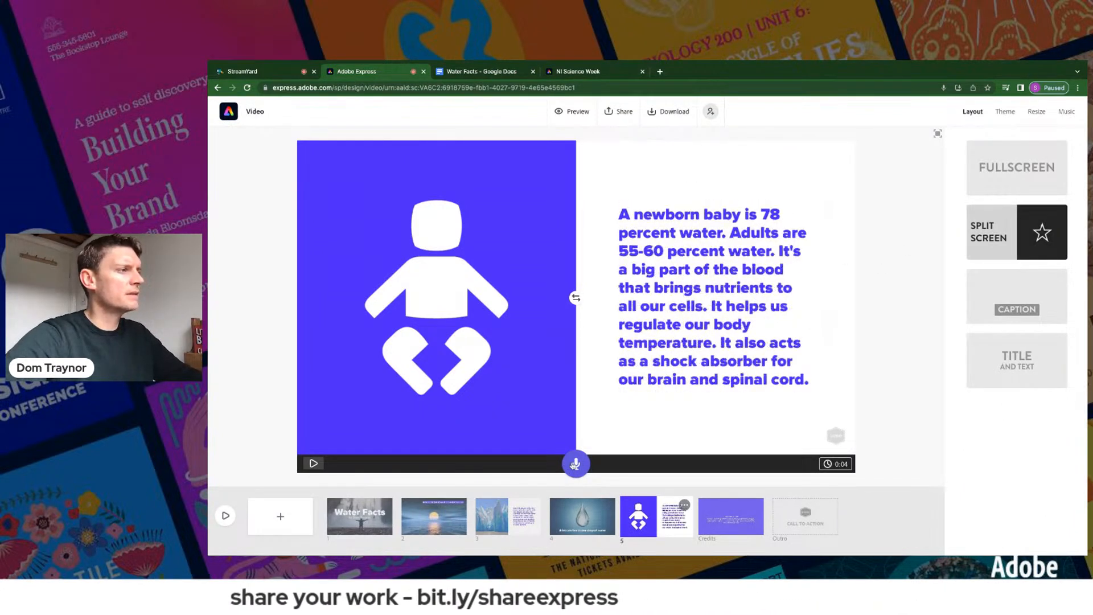
- Record a voiceover on the fifth slide and swap its halves so the text comes before the baby icon
{"action": "left_click_drag", "start_coordinate": [576, 463], "coordinate": [576, 463]}
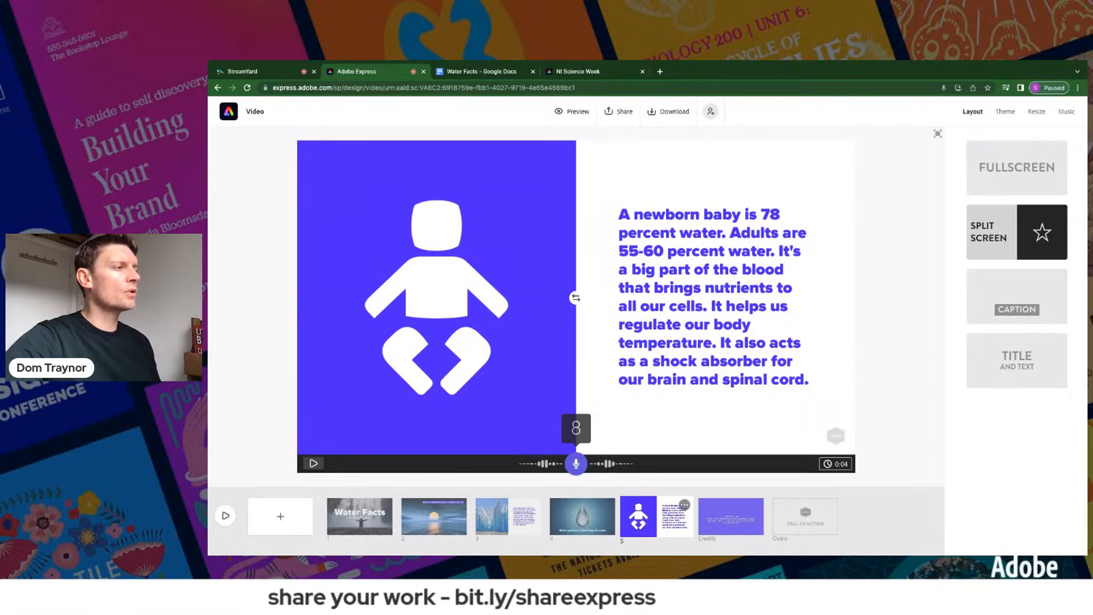
{"action": "left_click_drag", "start_coordinate": [576, 463], "coordinate": [575, 464]}
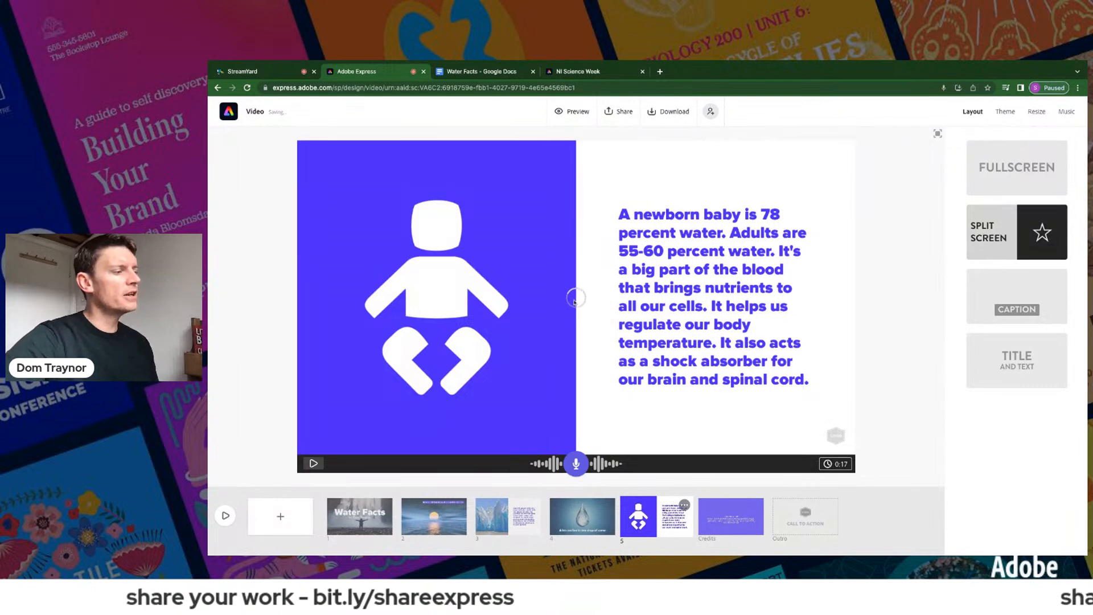
{"action": "left_click", "coordinate": [576, 297]}
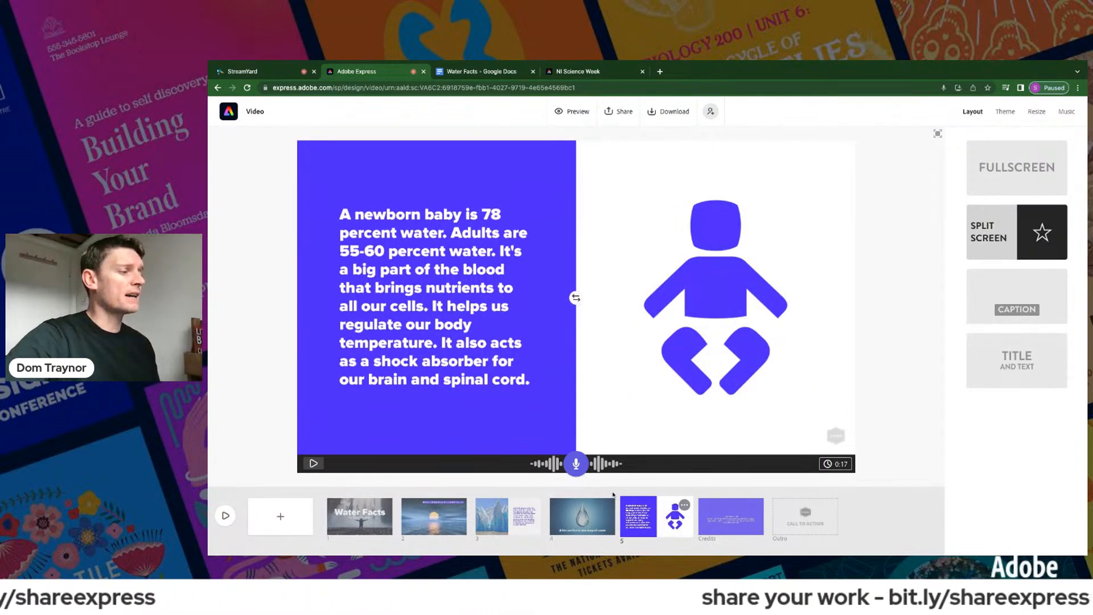
- Reorder the slides so the glacier slide comes second and the baby slide comes before the water-drop slide, and preview the video
{"action": "left_click_drag", "start_coordinate": [634, 524], "coordinate": [575, 513]}
{"action": "left_click", "coordinate": [650, 518]}
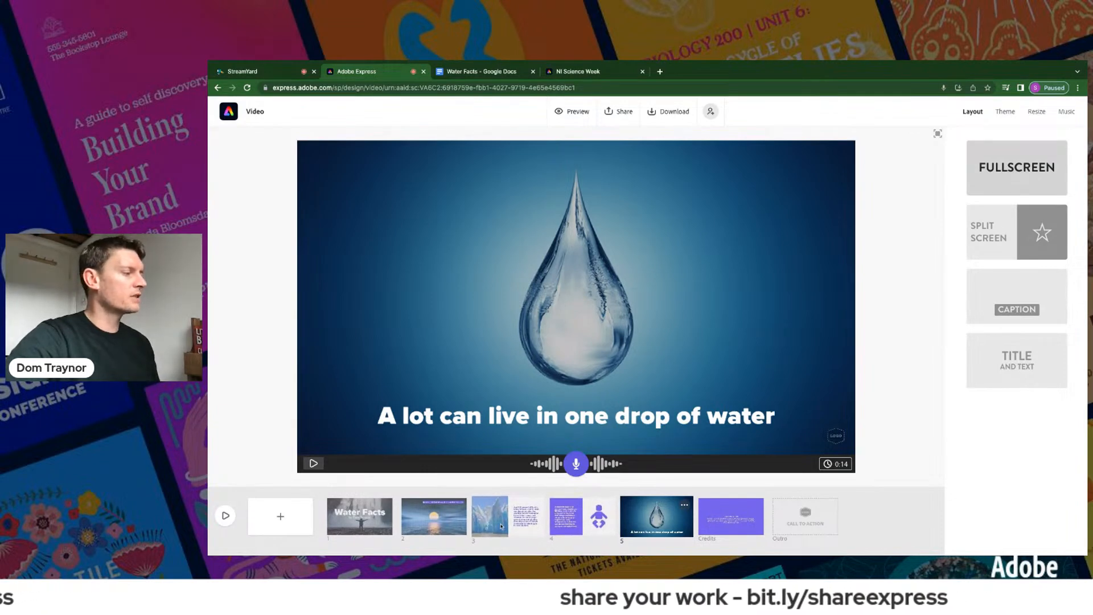
{"action": "mouse_move", "coordinate": [501, 526]}
{"action": "left_mouse_down"}
{"action": "mouse_move", "coordinate": [421, 521]}
{"action": "mouse_move", "coordinate": [520, 520]}
{"action": "left_mouse_up"}
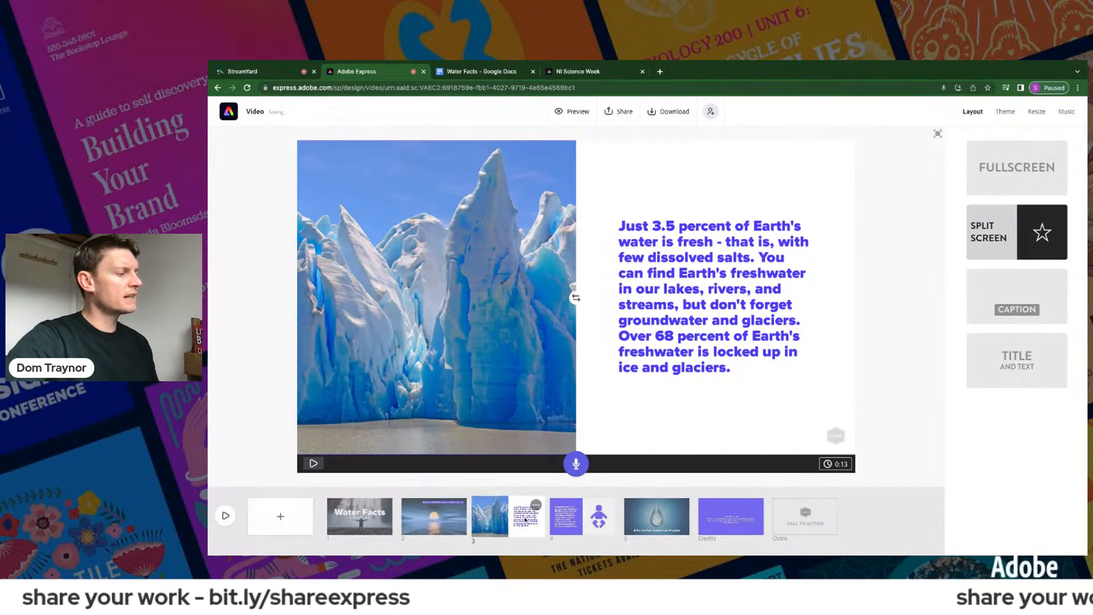
{"action": "left_click", "coordinate": [561, 516]}
{"action": "left_click", "coordinate": [530, 515]}
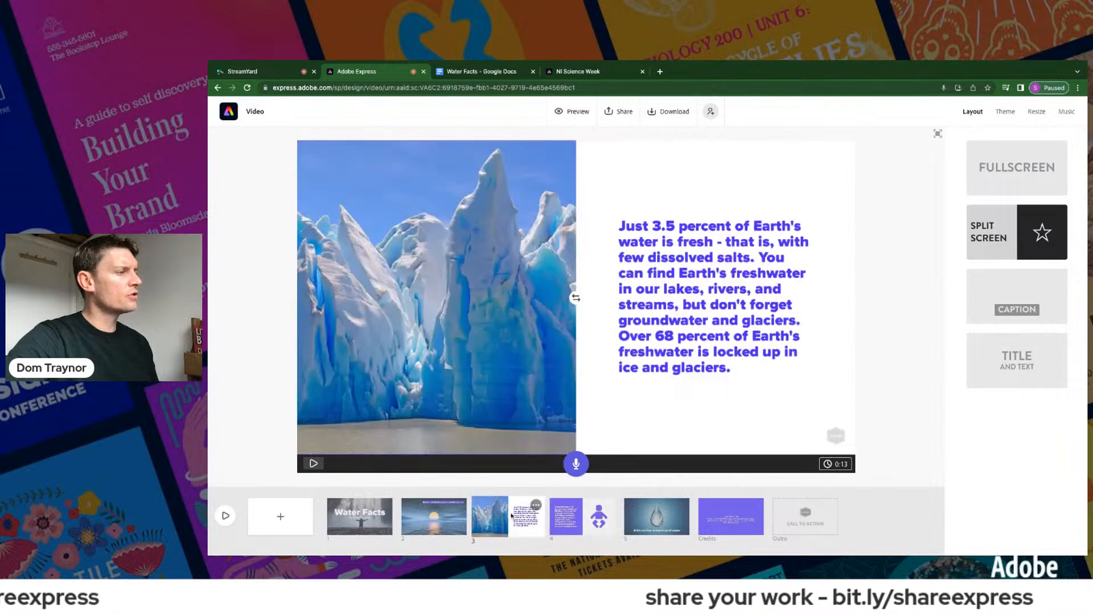
{"action": "left_click", "coordinate": [564, 516]}
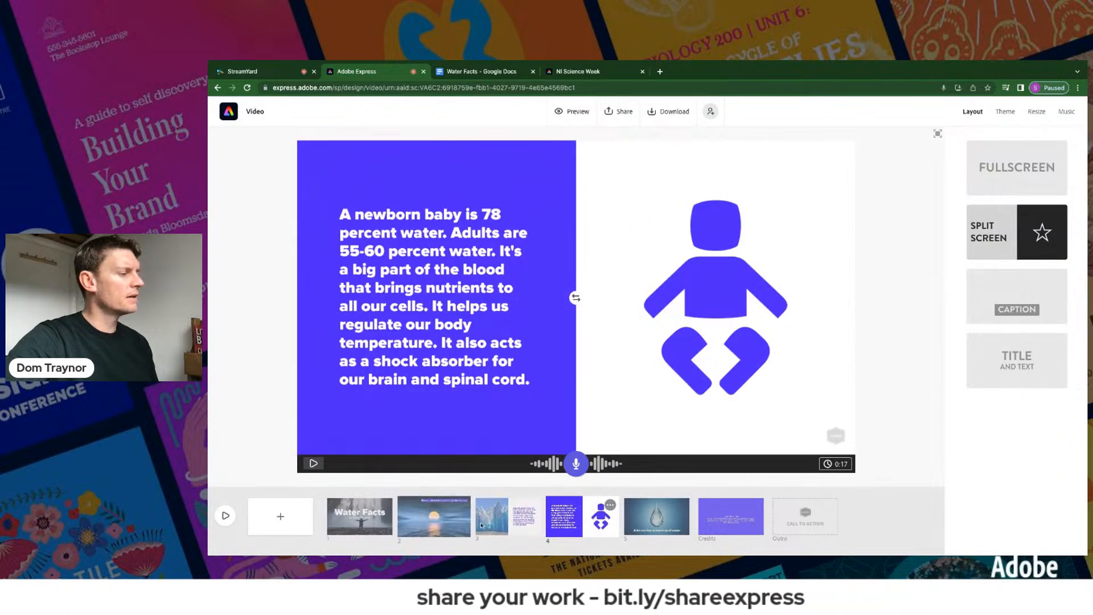
{"action": "left_click_drag", "start_coordinate": [511, 520], "coordinate": [425, 525]}
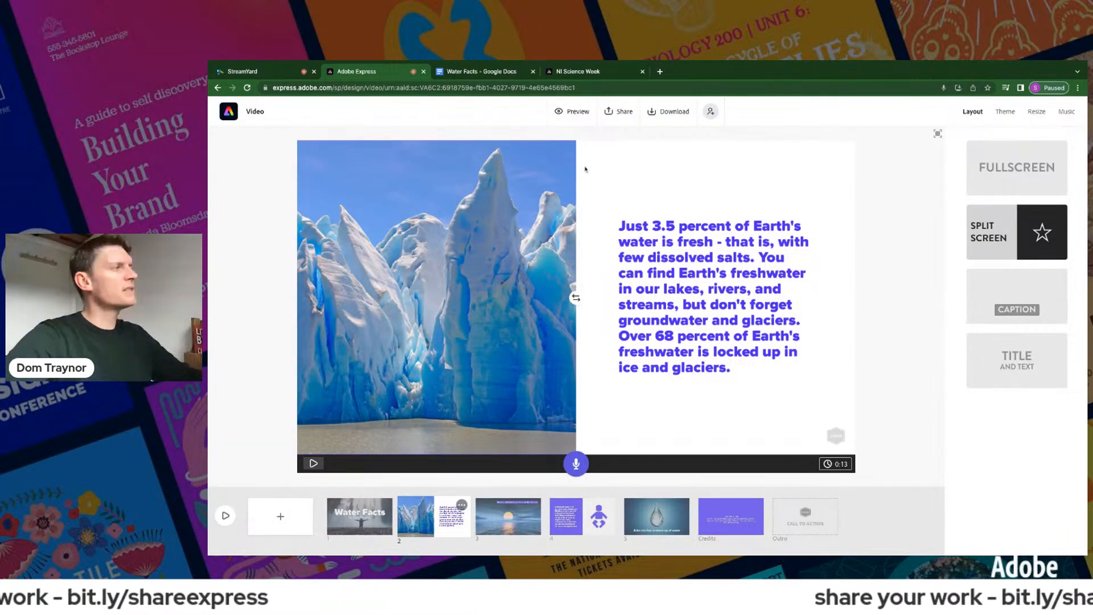
{"action": "left_click", "coordinate": [583, 111]}
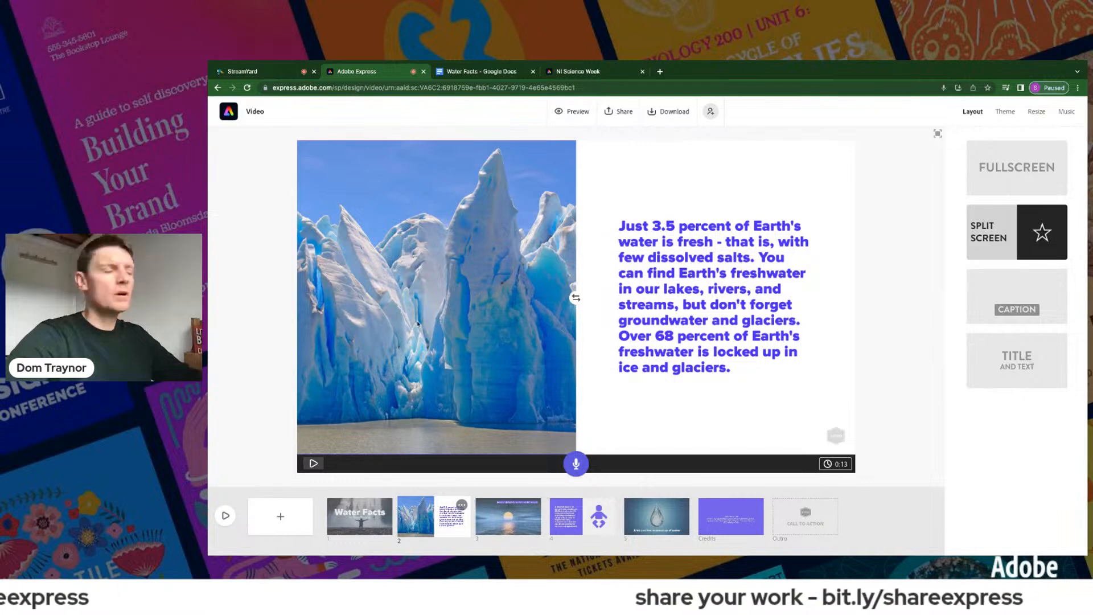
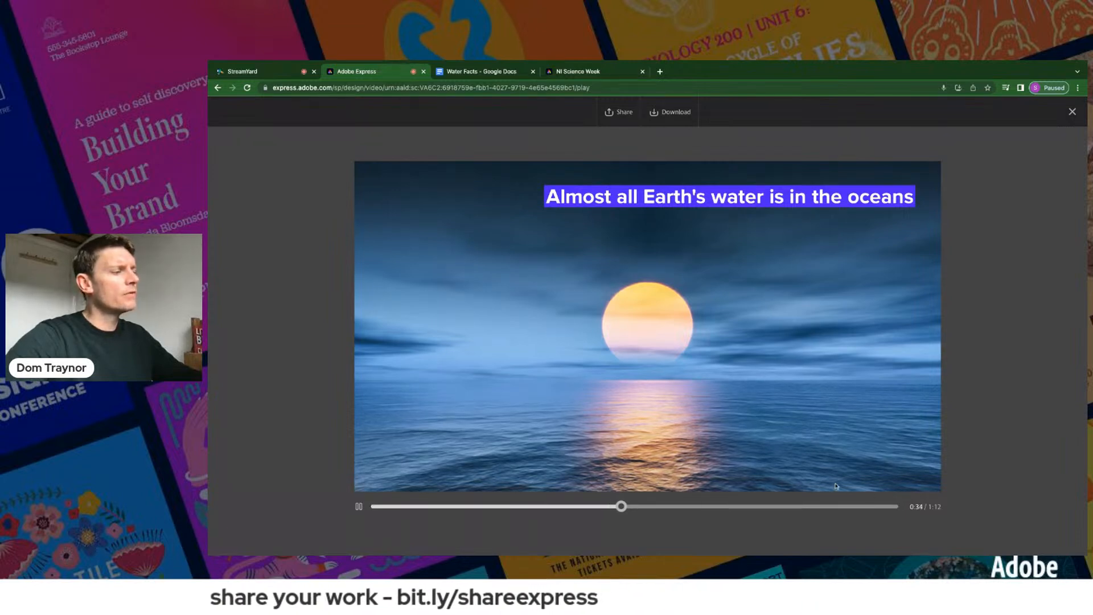
{"action": "left_click", "coordinate": [660, 113]}
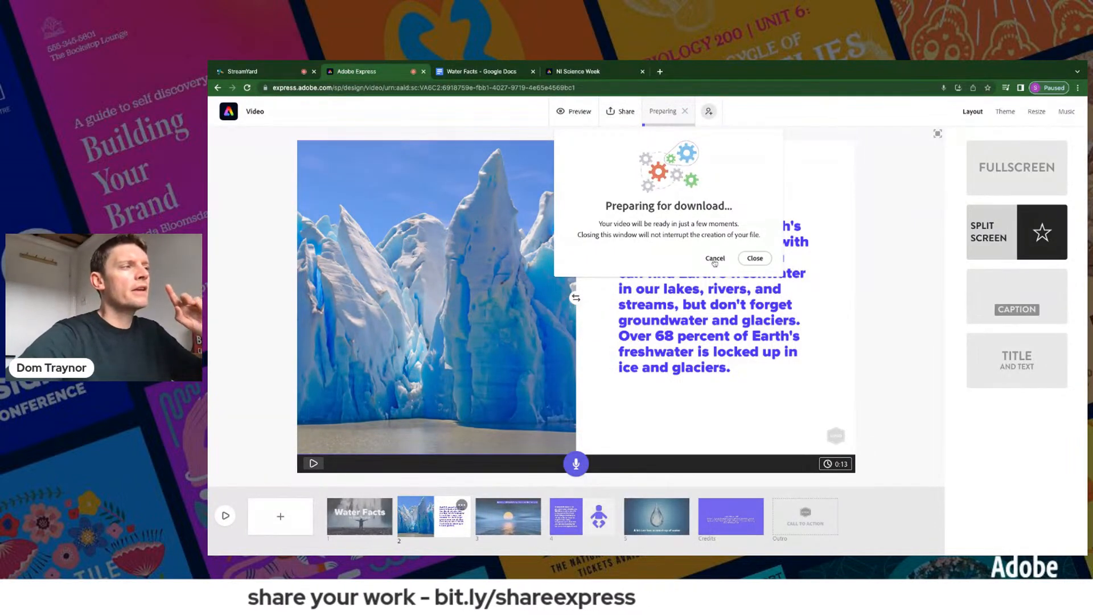
{"action": "left_click", "coordinate": [623, 114]}
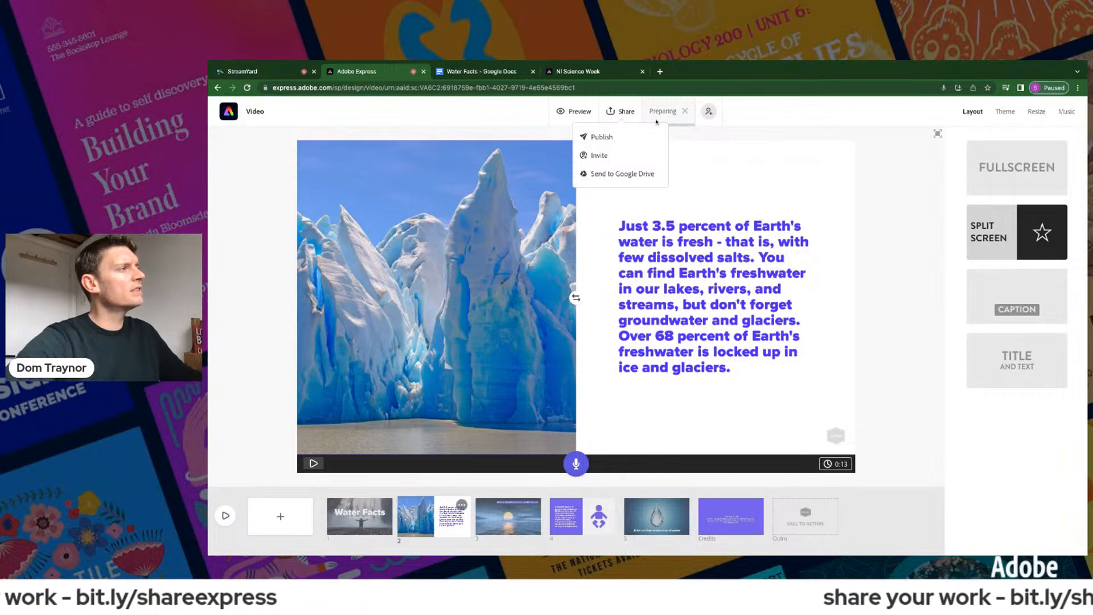
{"action": "left_click", "coordinate": [611, 136]}
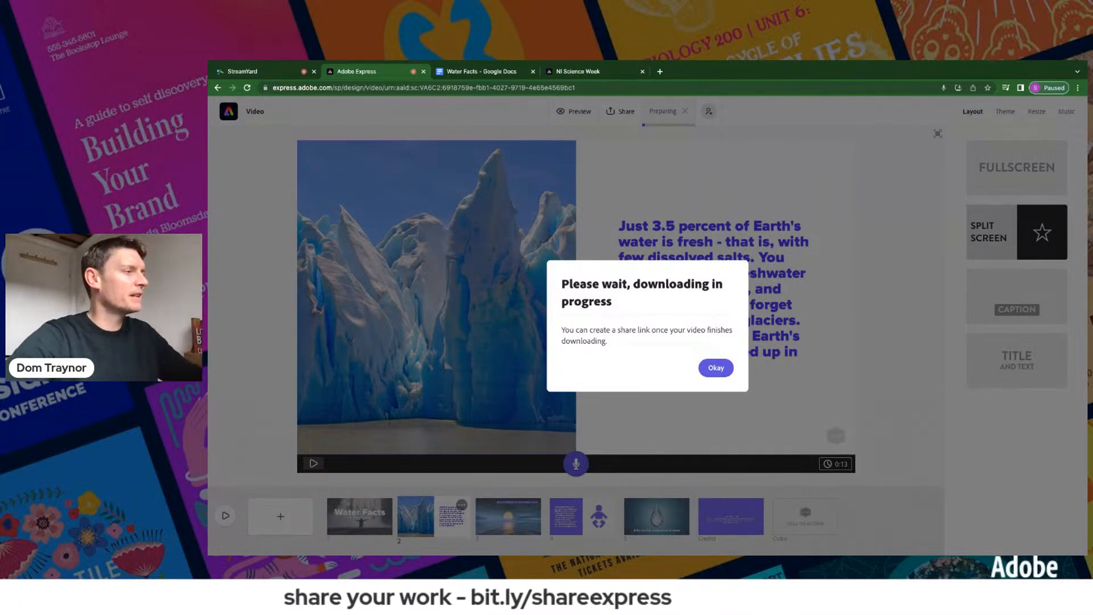
{"action": "left_click", "coordinate": [716, 368]}
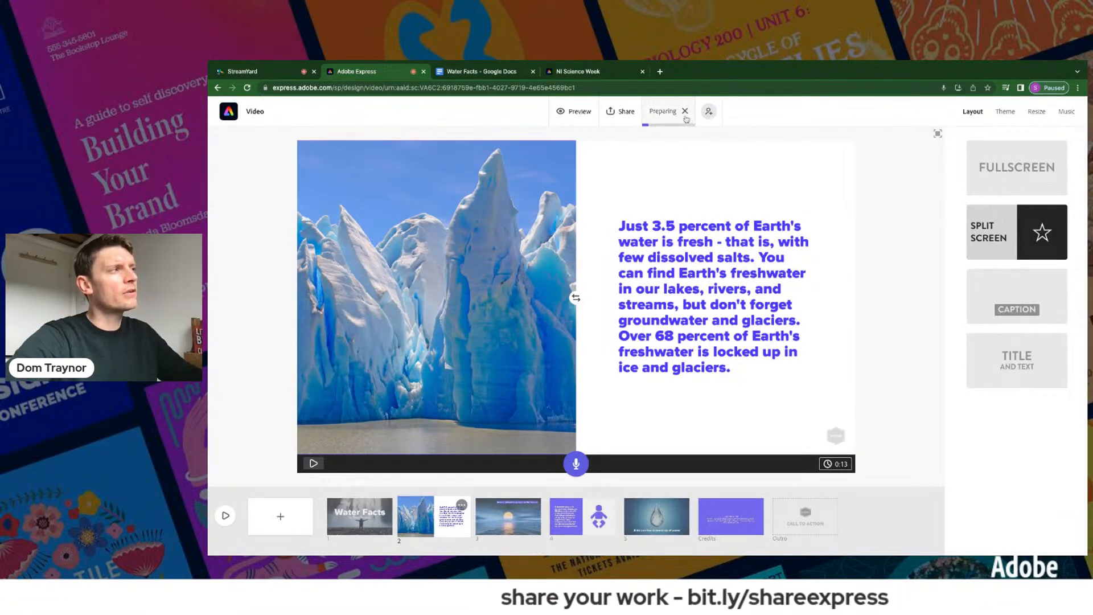
{"action": "left_click", "coordinate": [686, 116]}
{"action": "left_click", "coordinate": [709, 351]}
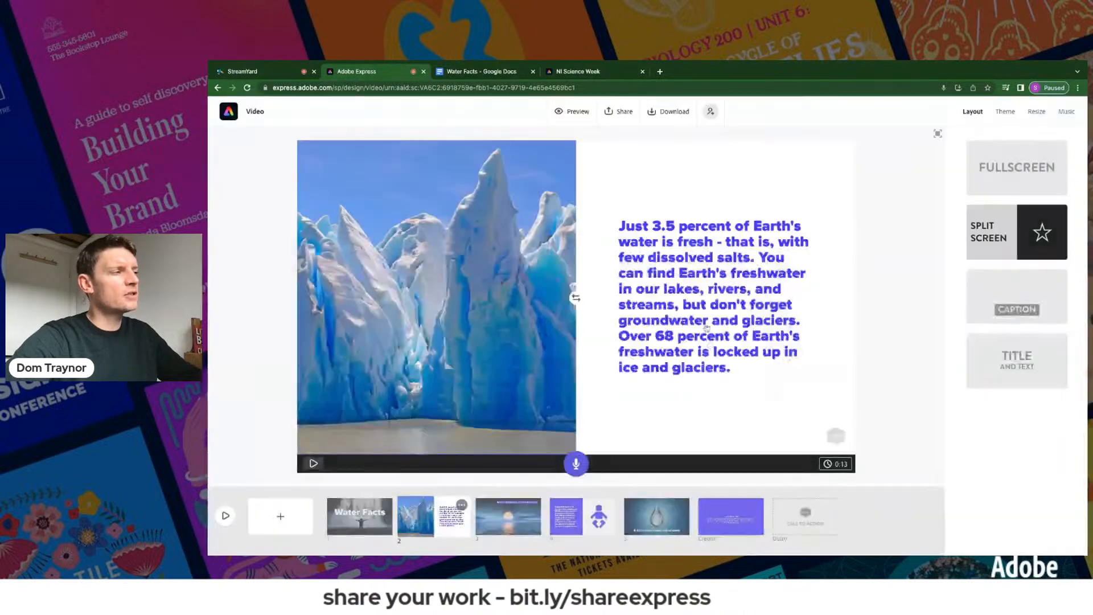
- Publish the video with the title "Water Facts Video", creating its share link, and copy the link
{"action": "left_click", "coordinate": [618, 113]}
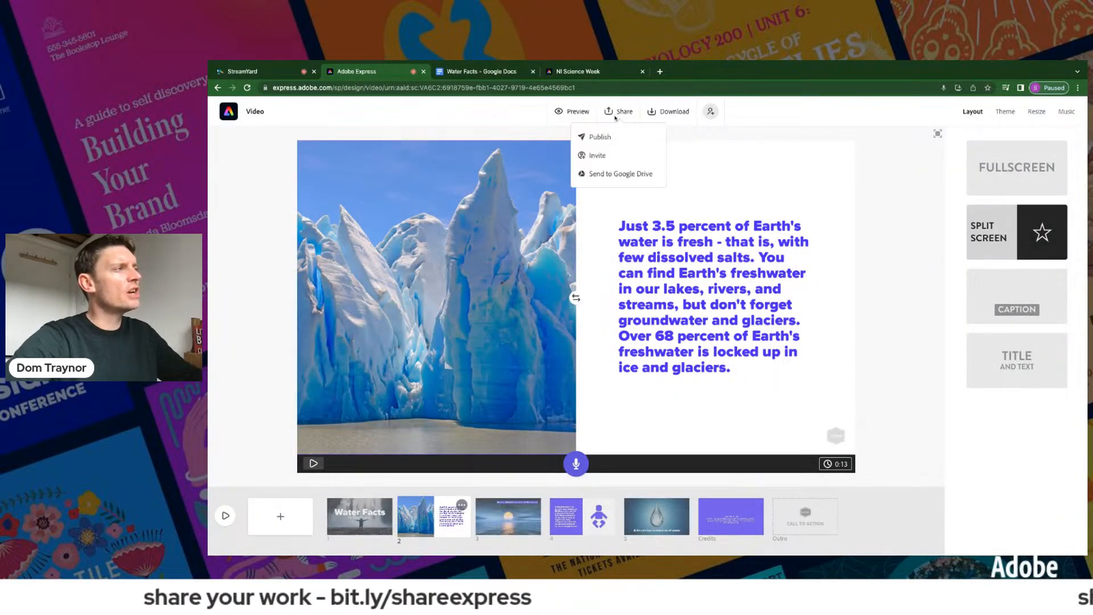
{"action": "left_click", "coordinate": [608, 136]}
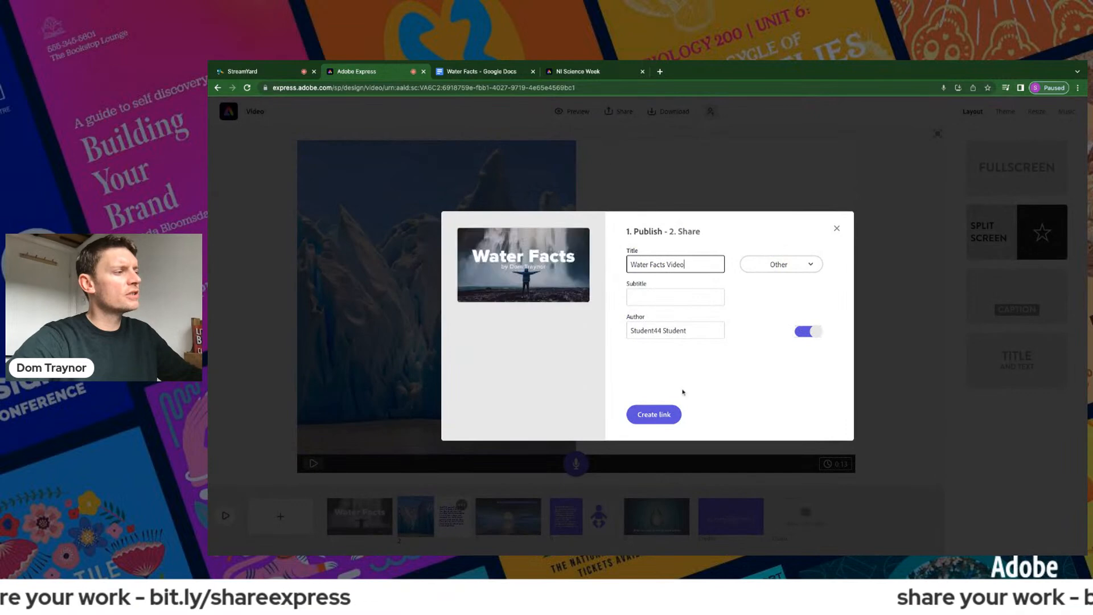
{"action": "left_click", "coordinate": [655, 416]}
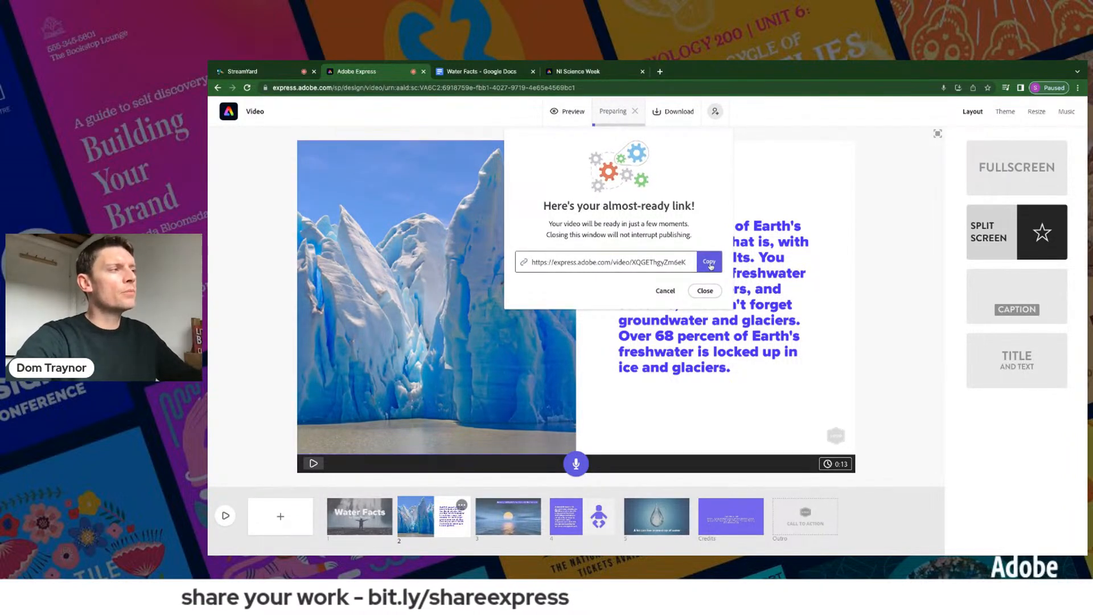
{"action": "left_click", "coordinate": [709, 264]}
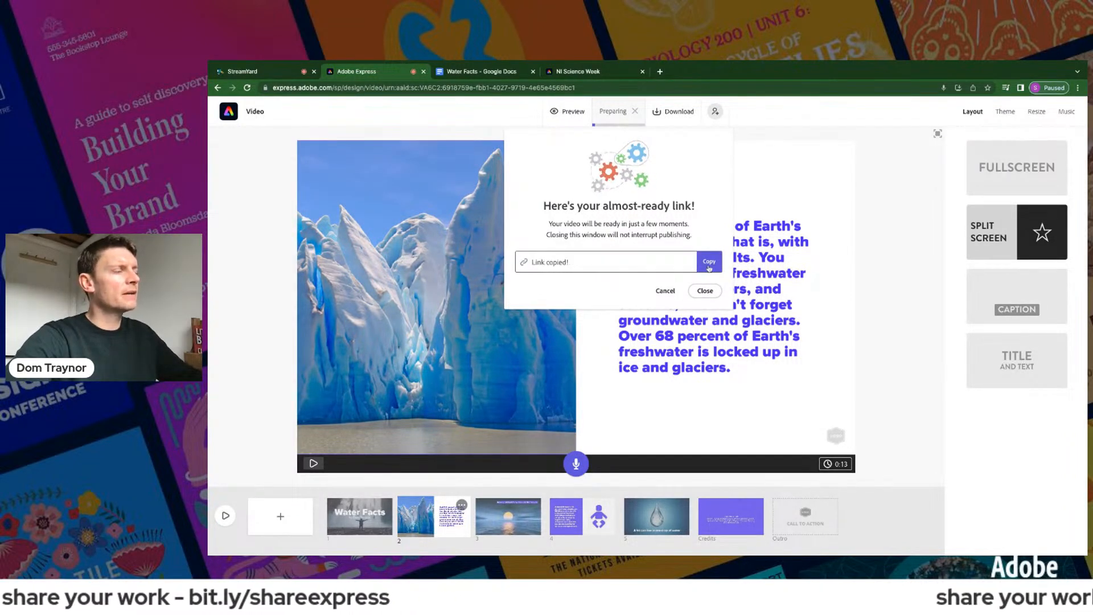
- Open the copied share link in a new browser tab, and return to Adobe Express to close the share link notice
{"action": "left_click", "coordinate": [660, 73]}
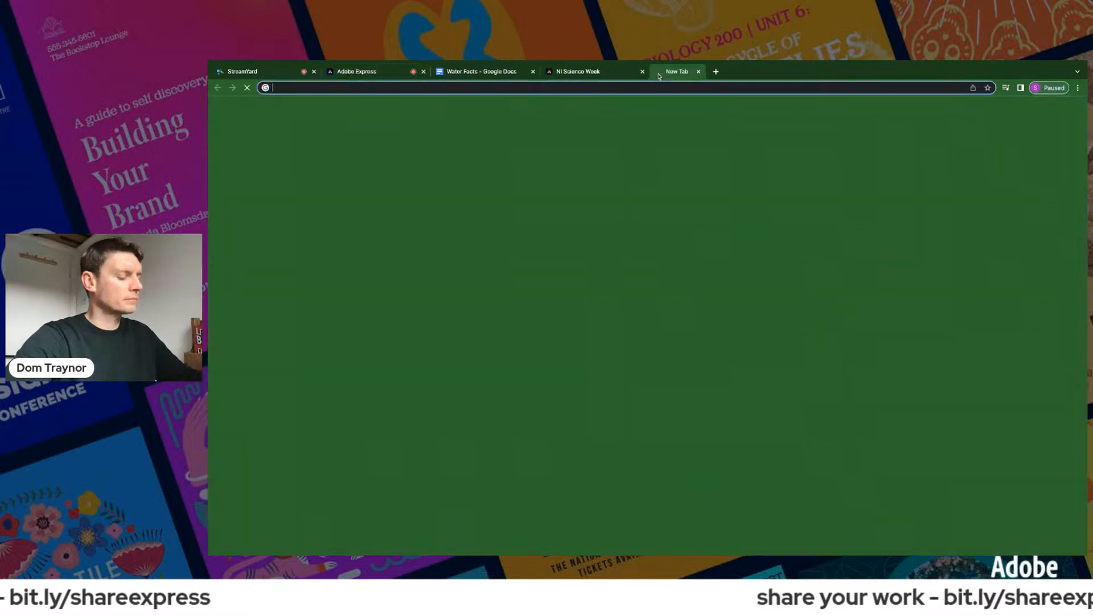
{"action": "key", "text": "ctrl+v"}
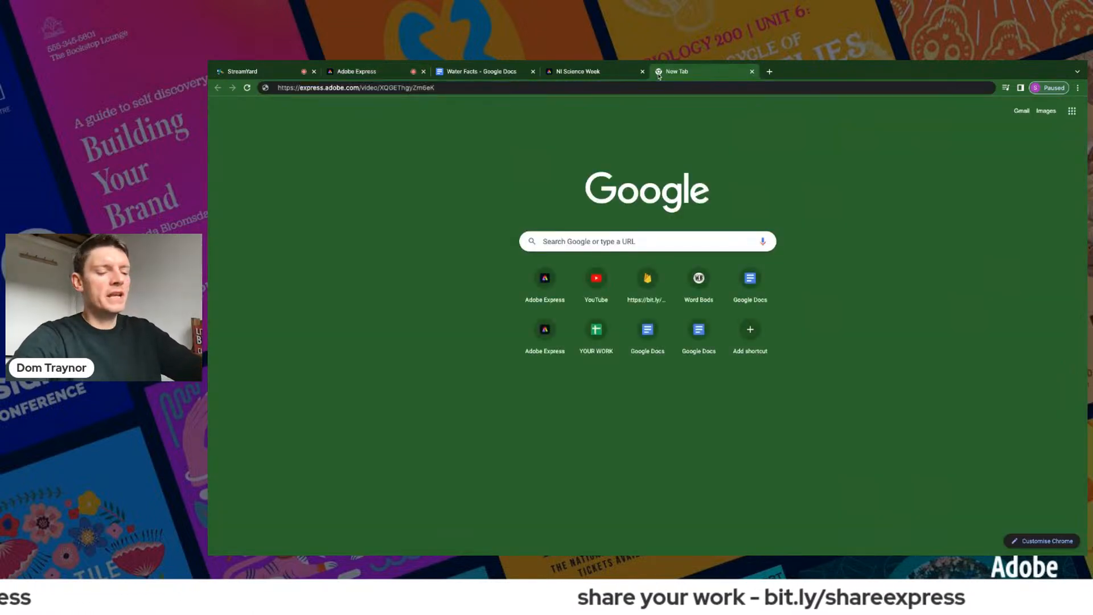
{"action": "key", "text": "Return"}
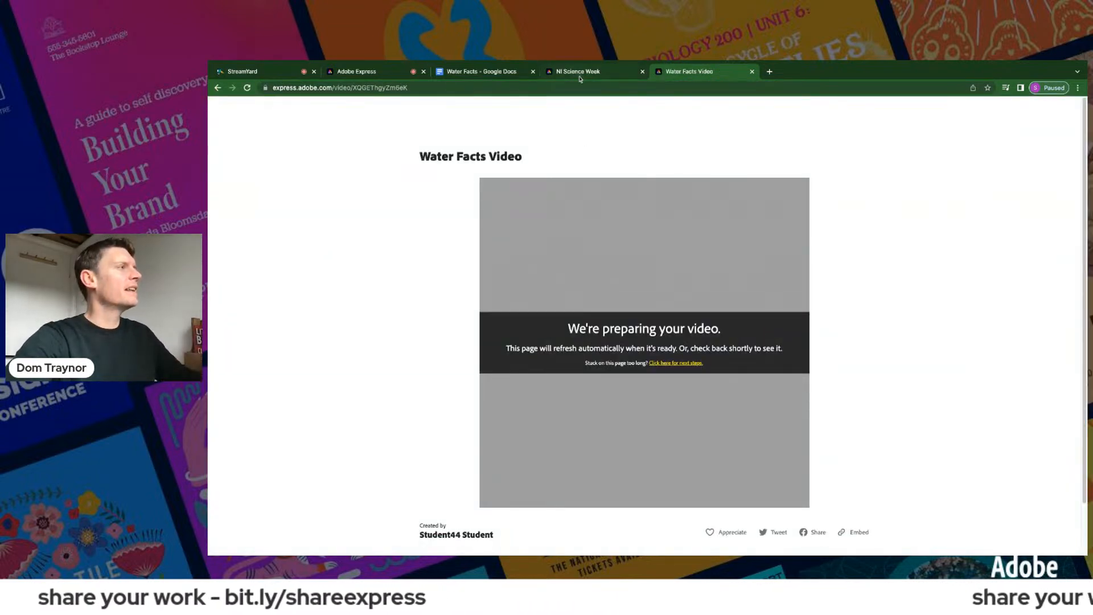
{"action": "left_click", "coordinate": [359, 72]}
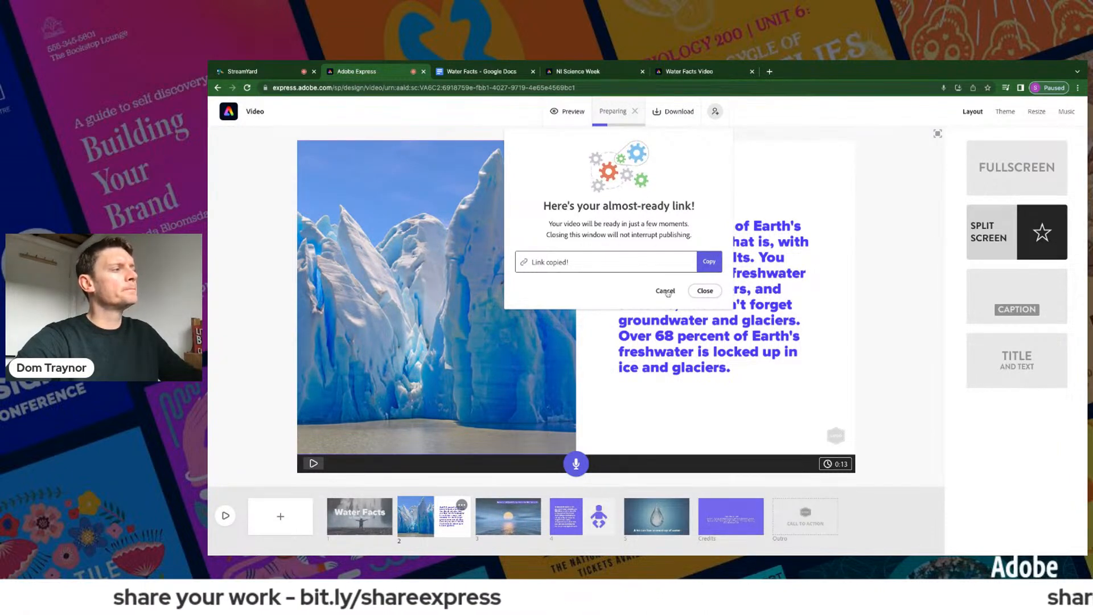
{"action": "left_click", "coordinate": [705, 291]}
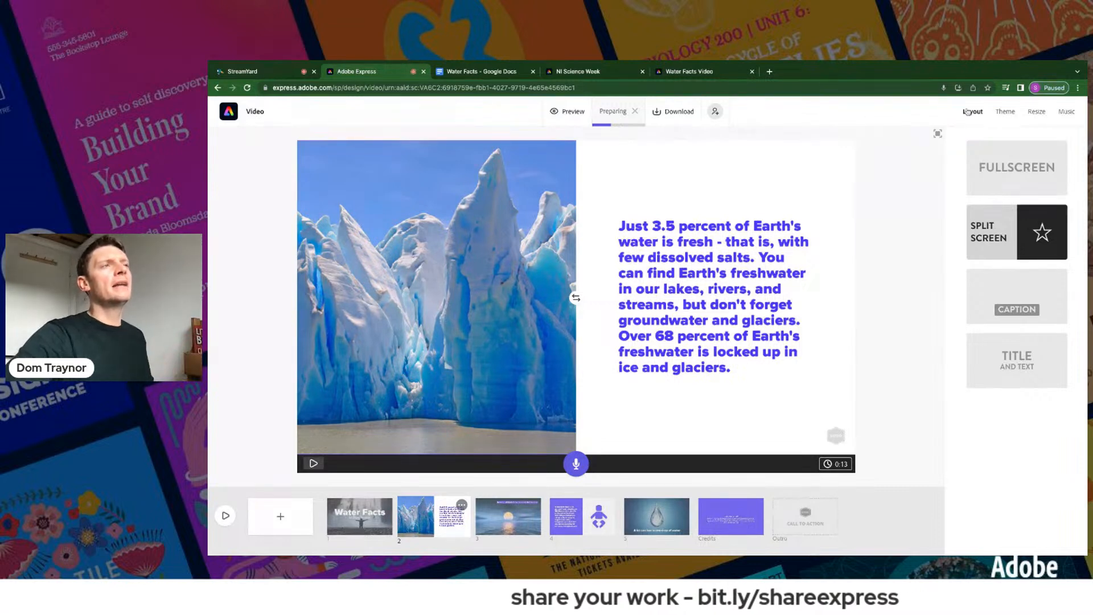
- Browse the video themes, try the Flair theme, and reapply the Statement theme
{"action": "left_click", "coordinate": [1005, 112]}
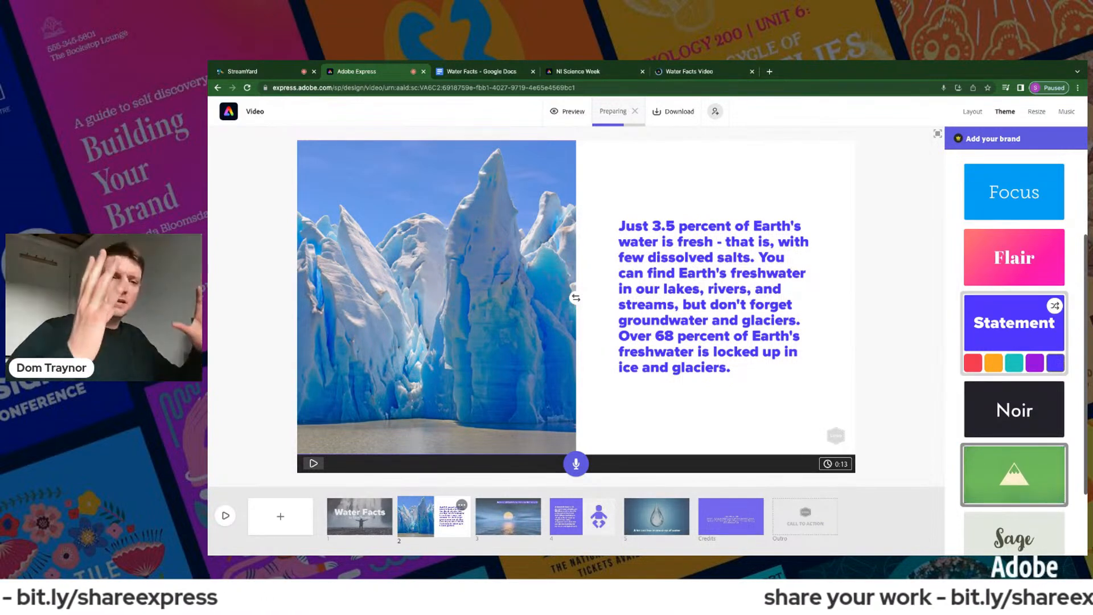
{"action": "scroll", "coordinate": [1012, 449], "scroll_direction": "down", "scroll_amount": 2}
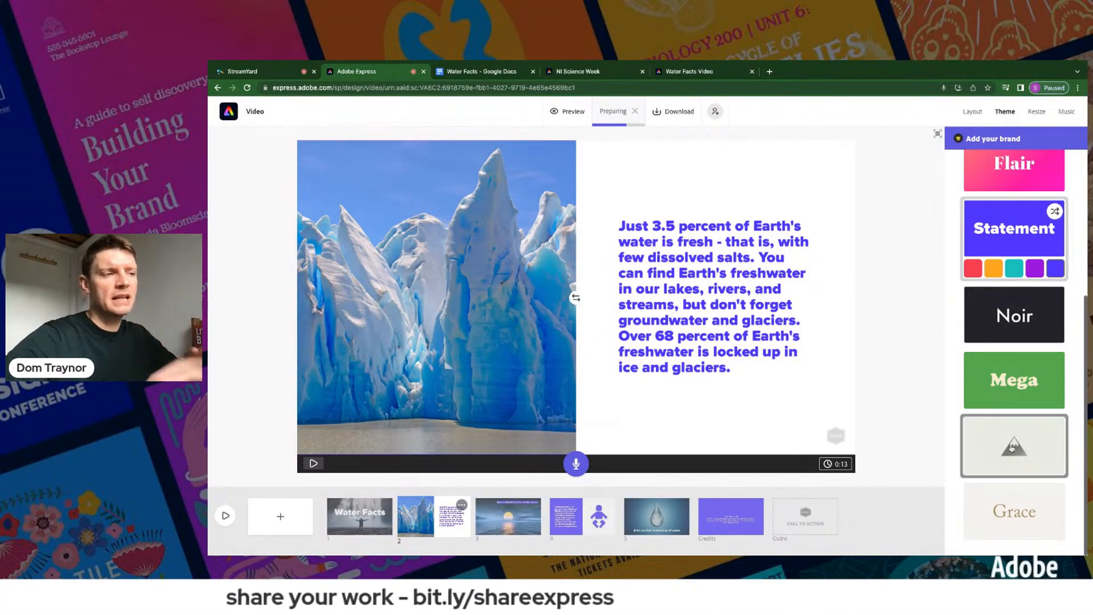
{"action": "scroll", "coordinate": [1017, 400], "scroll_direction": "up", "scroll_amount": 5}
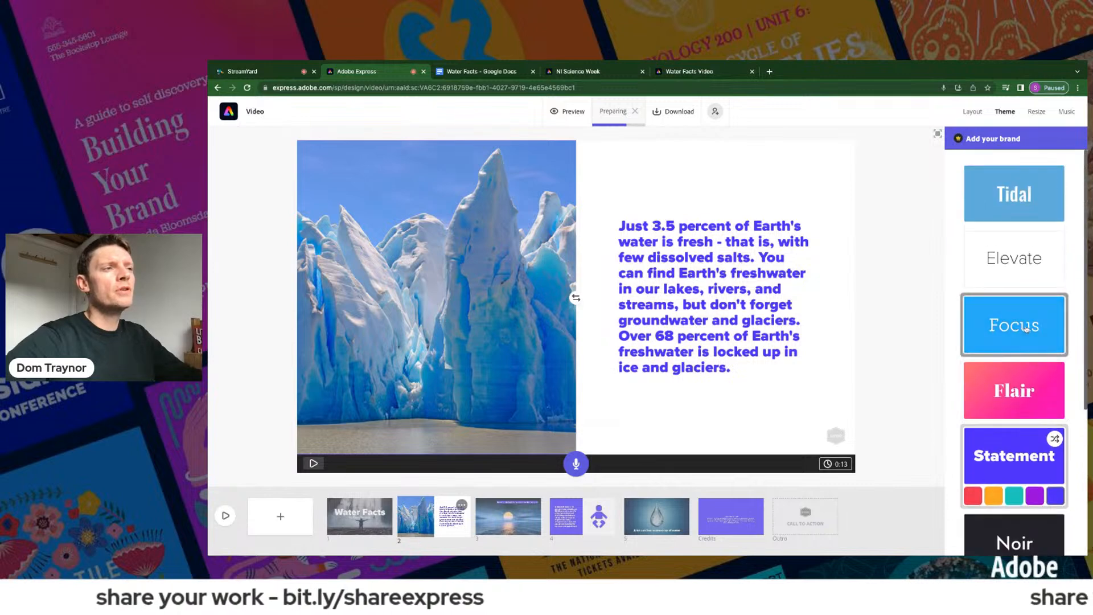
{"action": "left_click", "coordinate": [1017, 401]}
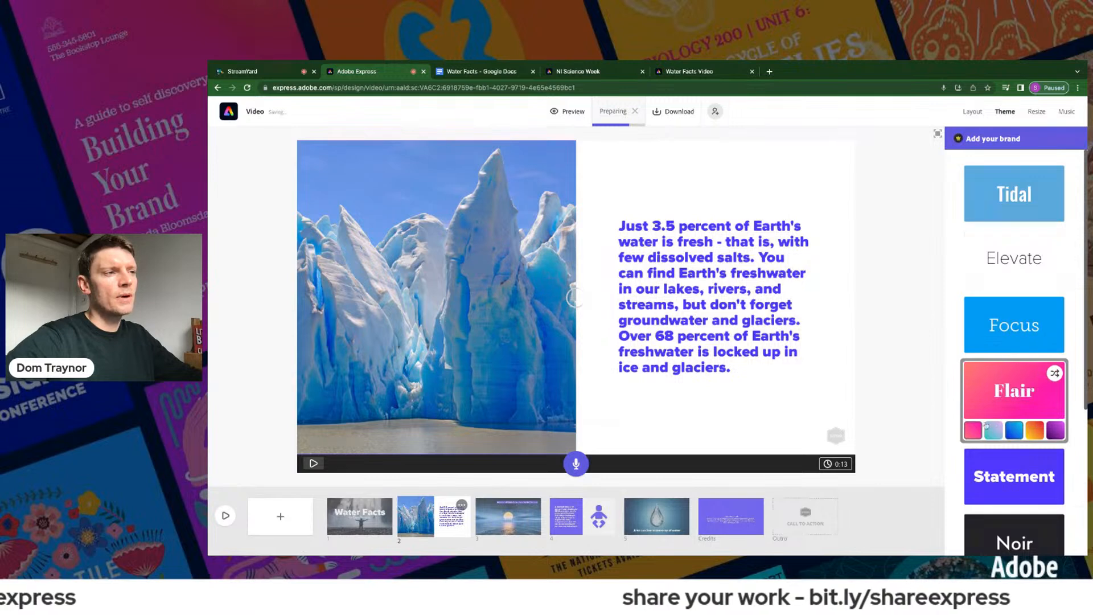
{"action": "scroll", "coordinate": [1009, 425], "scroll_direction": "down", "scroll_amount": 2}
{"action": "left_click", "coordinate": [1016, 405]}
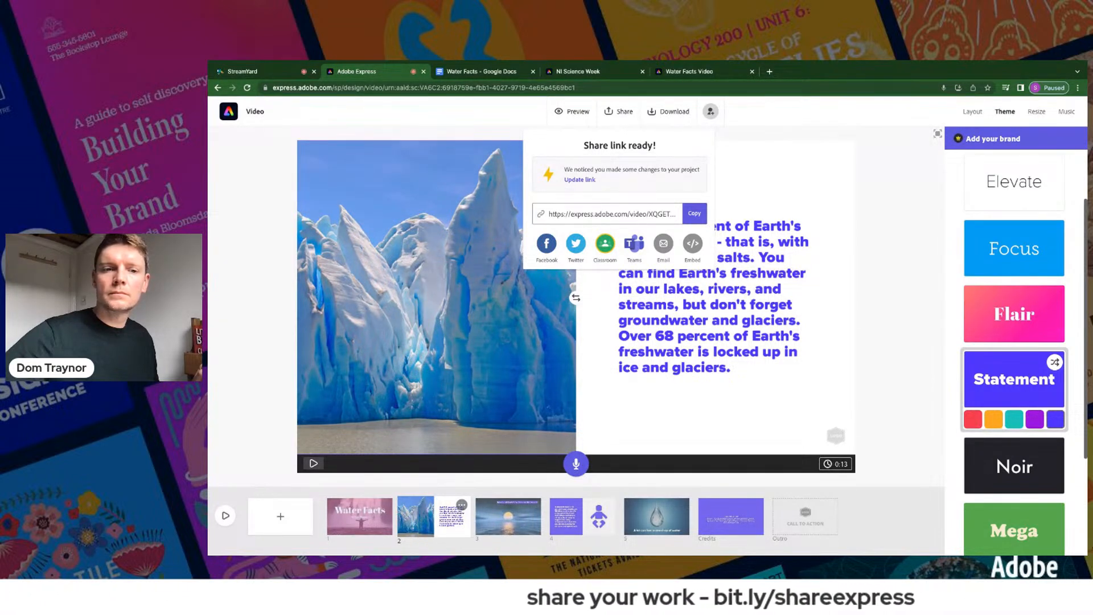
- Copy the share link again and reload the published Water Facts Video page to check it
{"action": "left_click", "coordinate": [694, 214]}
{"action": "left_click", "coordinate": [698, 72]}
{"action": "left_click", "coordinate": [528, 87]}
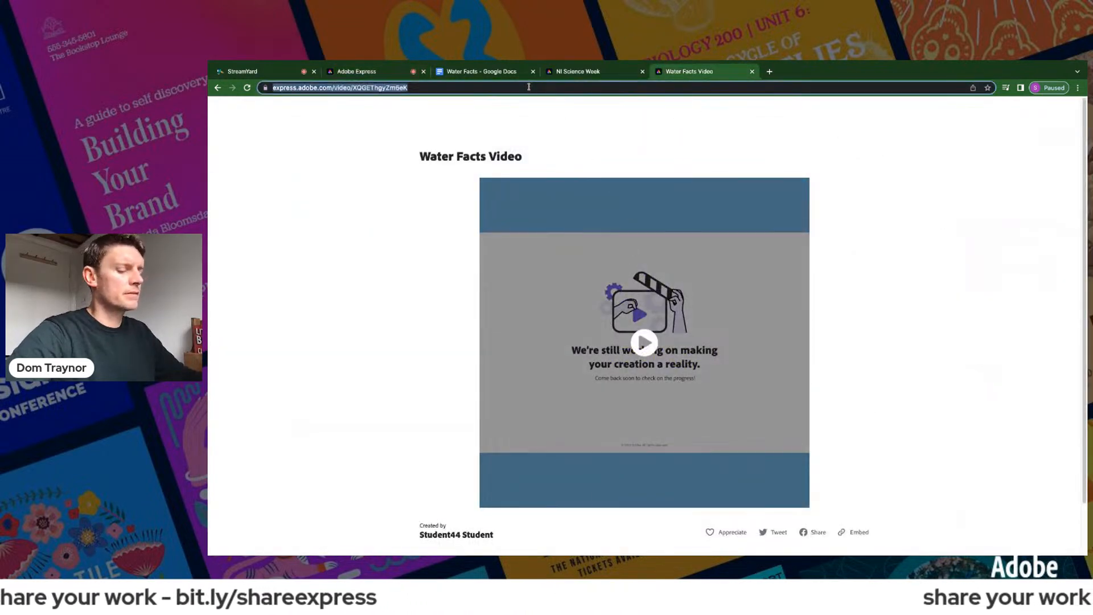
{"action": "key", "text": "Return"}
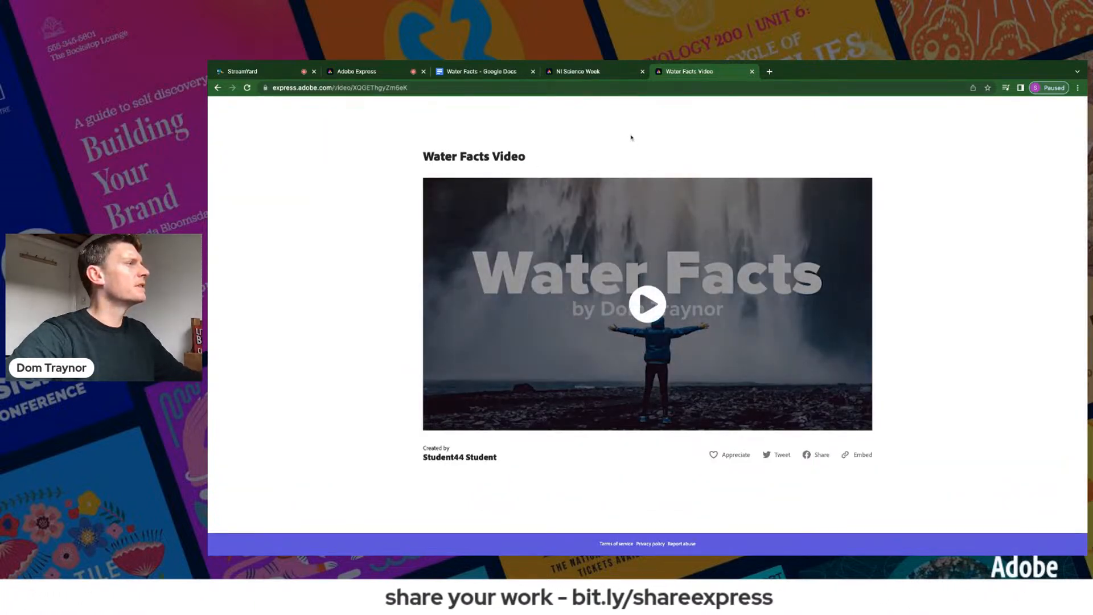
- Return to the video editor, apply the Flair theme, preview its teal color variation, and switch to the blue variation
{"action": "left_click", "coordinate": [384, 73]}
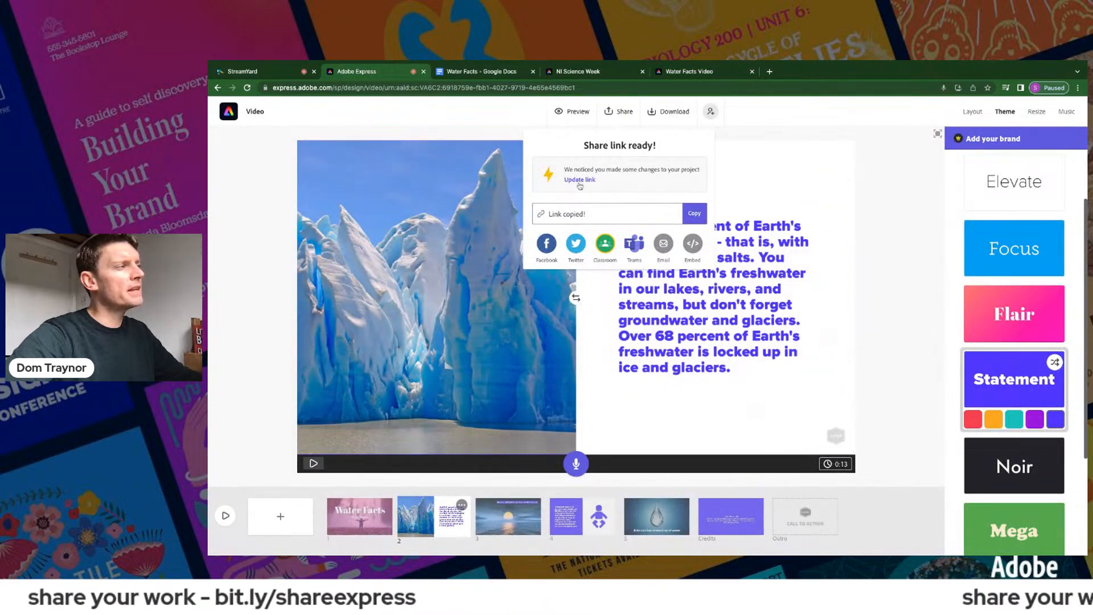
{"action": "left_click", "coordinate": [1014, 313]}
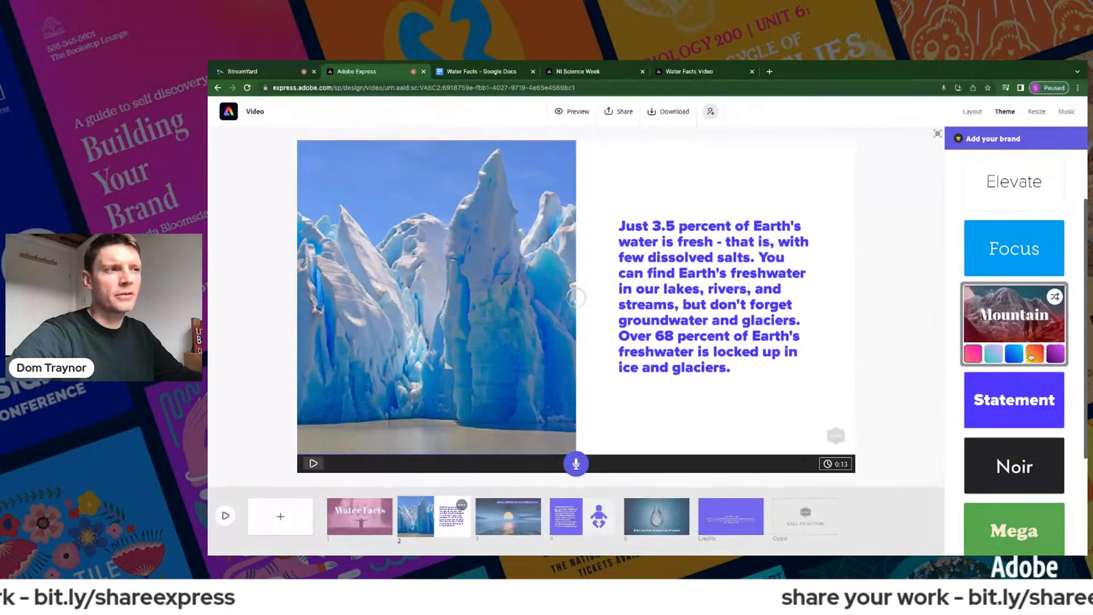
{"action": "left_click", "coordinate": [994, 354]}
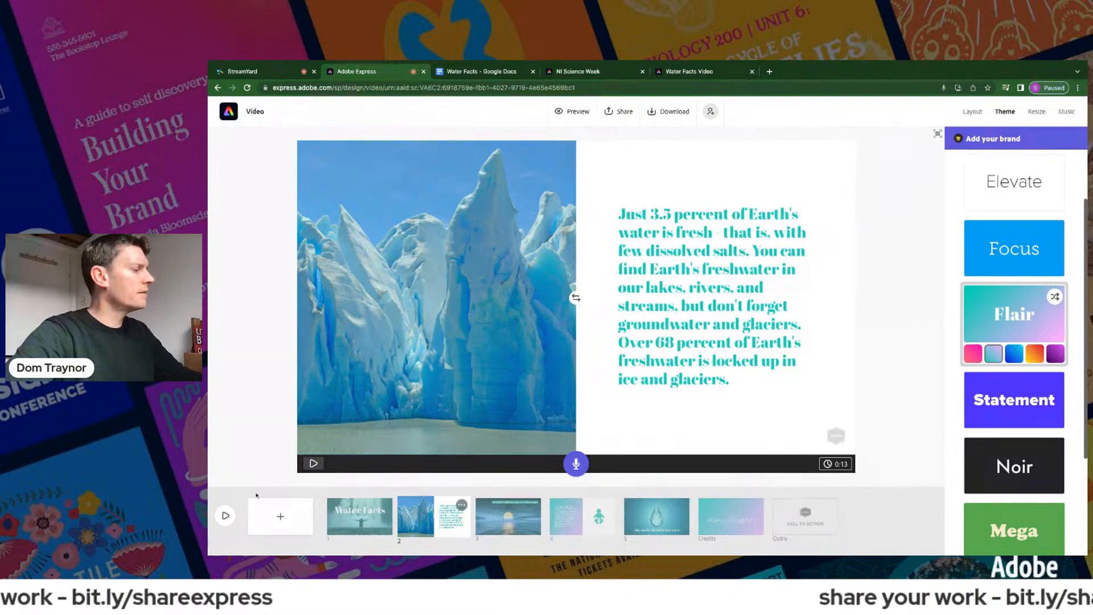
{"action": "left_click", "coordinate": [226, 516]}
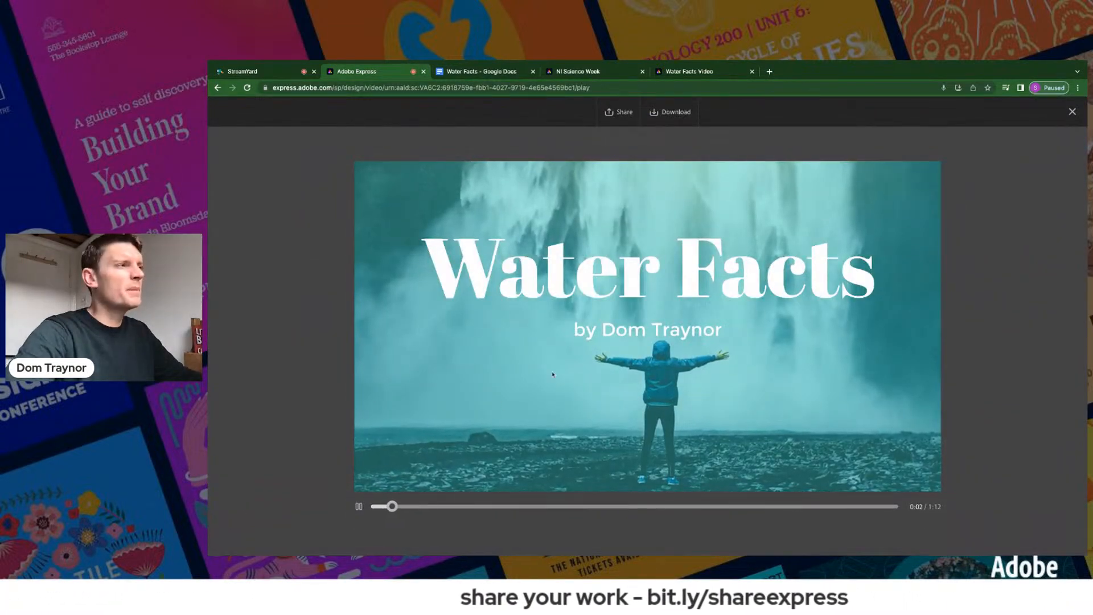
{"action": "left_click", "coordinate": [1072, 111]}
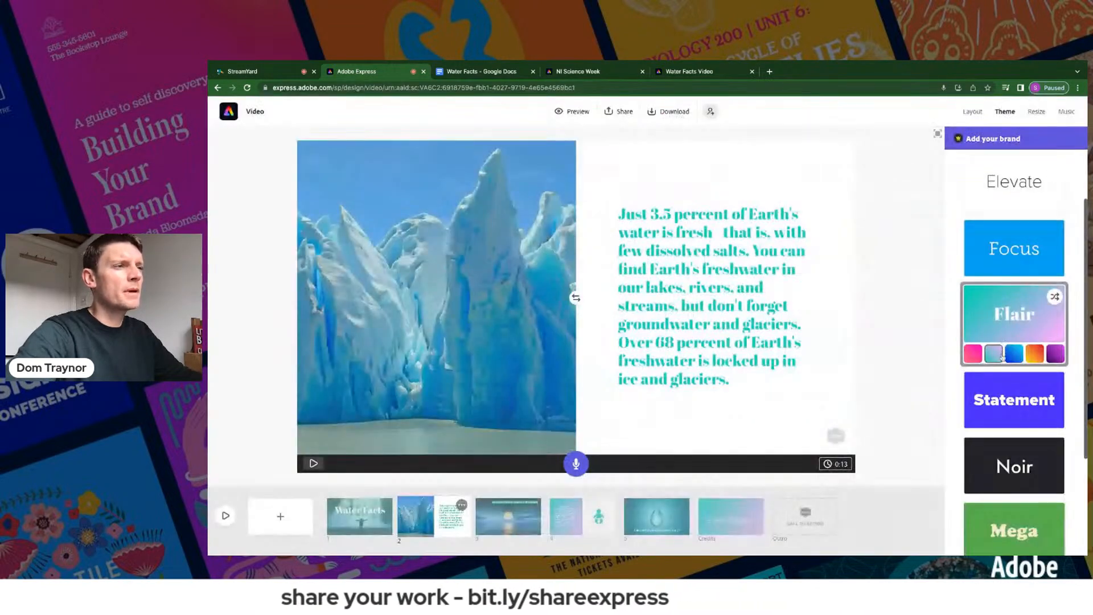
{"action": "left_click", "coordinate": [1014, 355]}
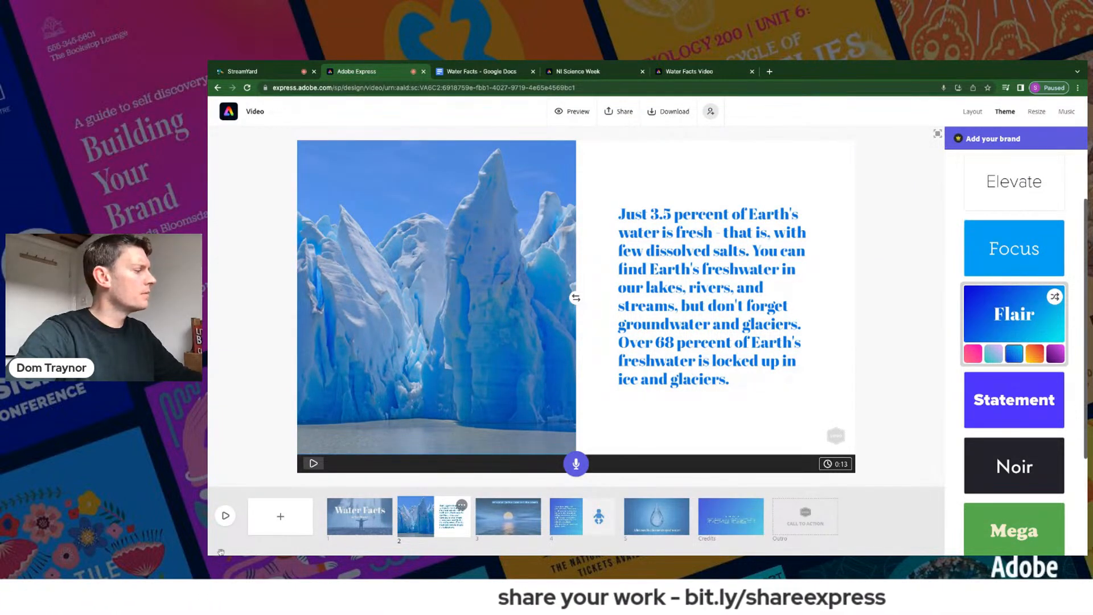
- Preview the video in the blue Flair theme, skipping ahead through the baby and water-drop slides, and close the preview
{"action": "left_click", "coordinate": [225, 516]}
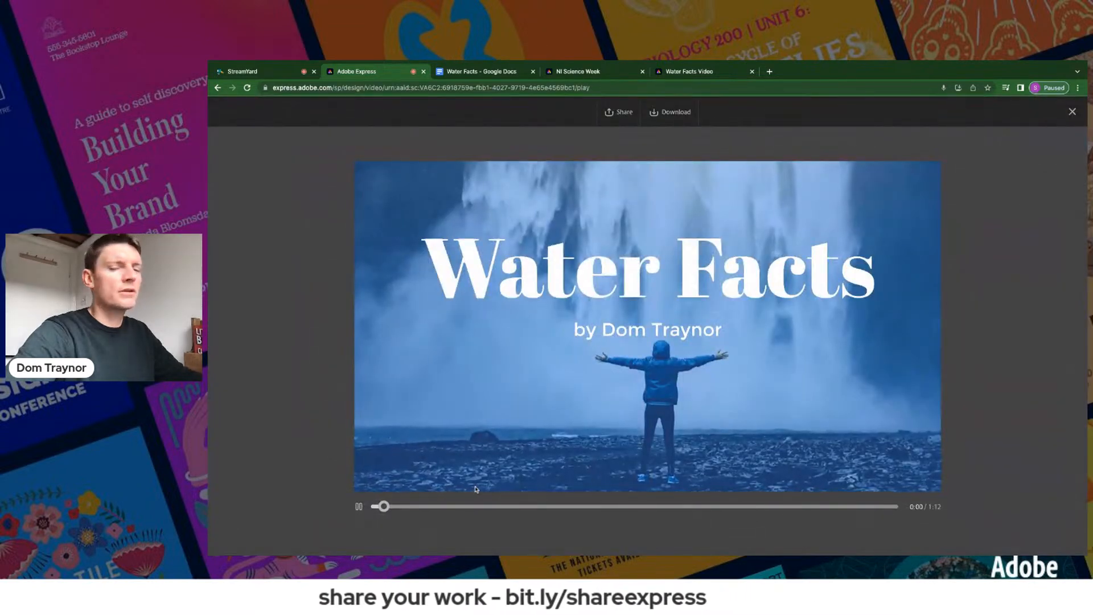
{"action": "left_click_drag", "start_coordinate": [437, 508], "coordinate": [661, 513]}
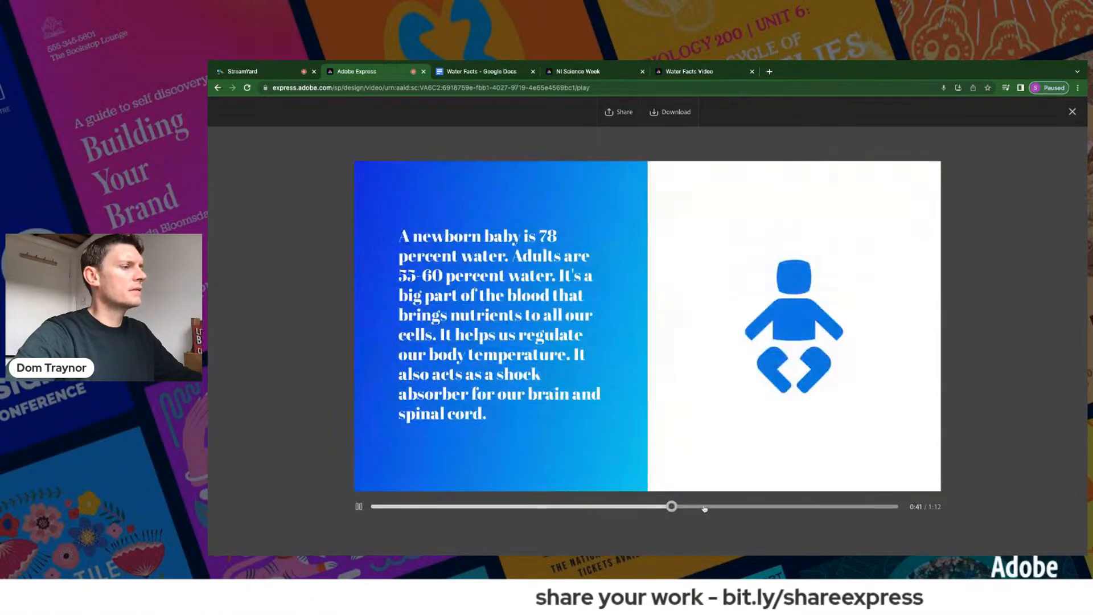
{"action": "left_click", "coordinate": [754, 508]}
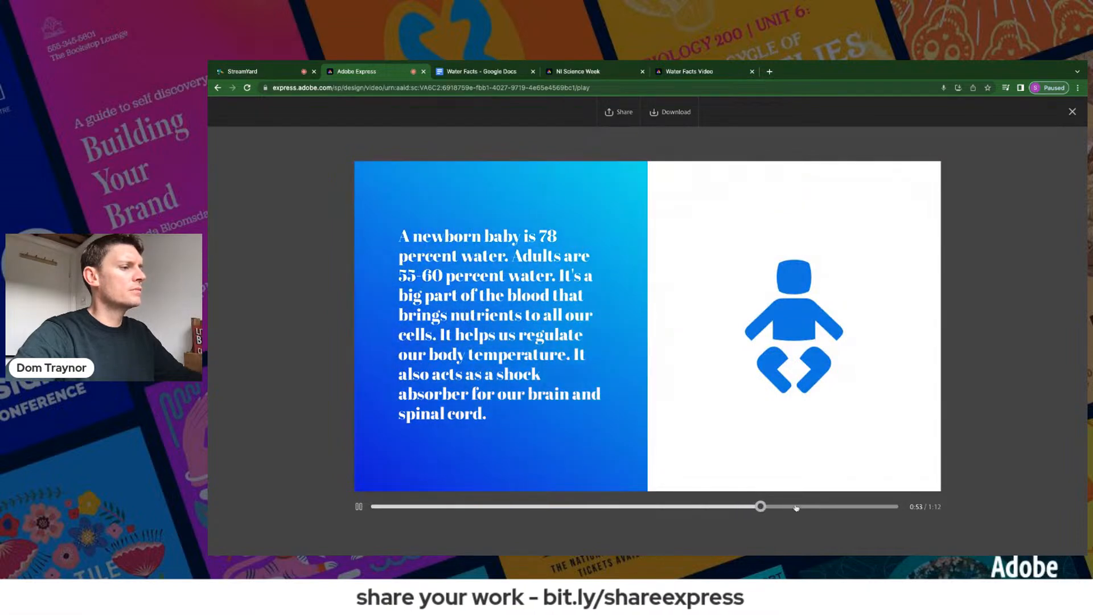
{"action": "left_click", "coordinate": [796, 507]}
{"action": "left_click", "coordinate": [822, 508]}
{"action": "left_click", "coordinate": [848, 508]}
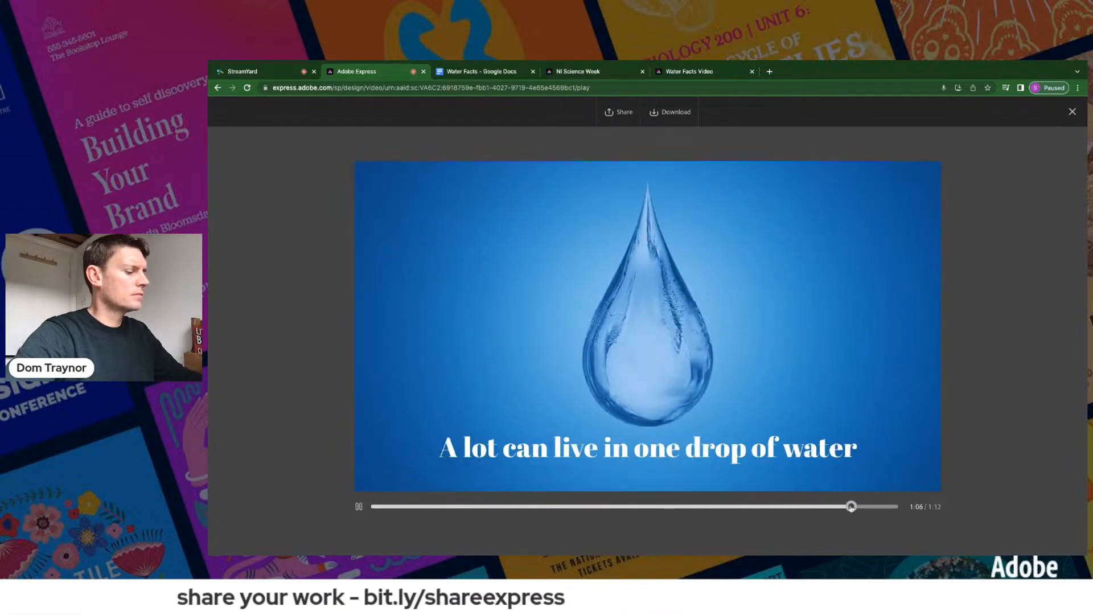
{"action": "key", "text": "Escape"}
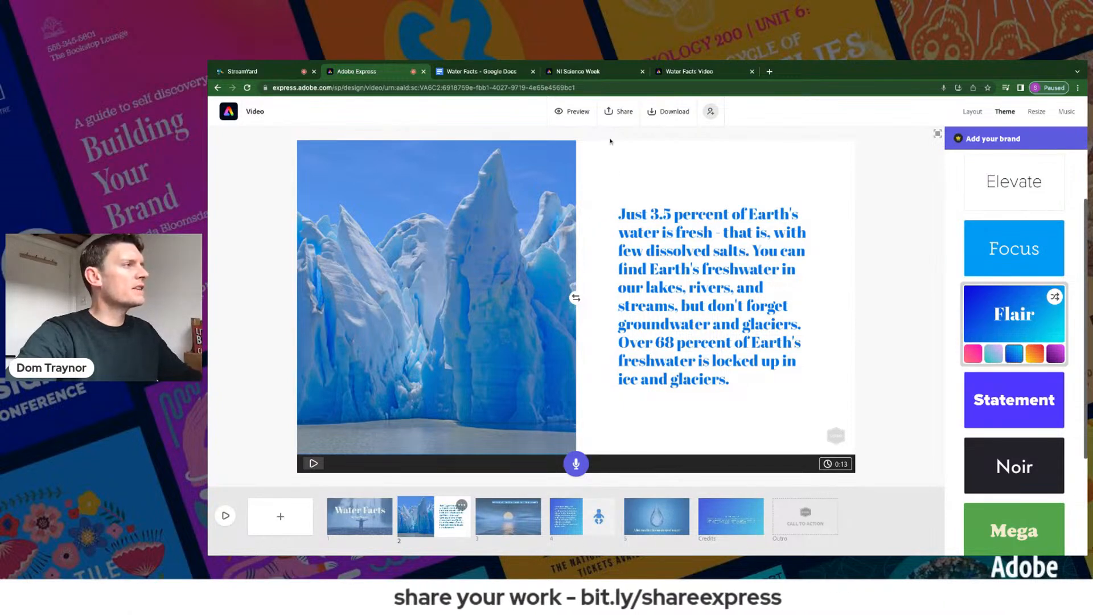
- Open the video's publish options, and play the published version on the Water Facts Video page
{"action": "left_click", "coordinate": [619, 111]}
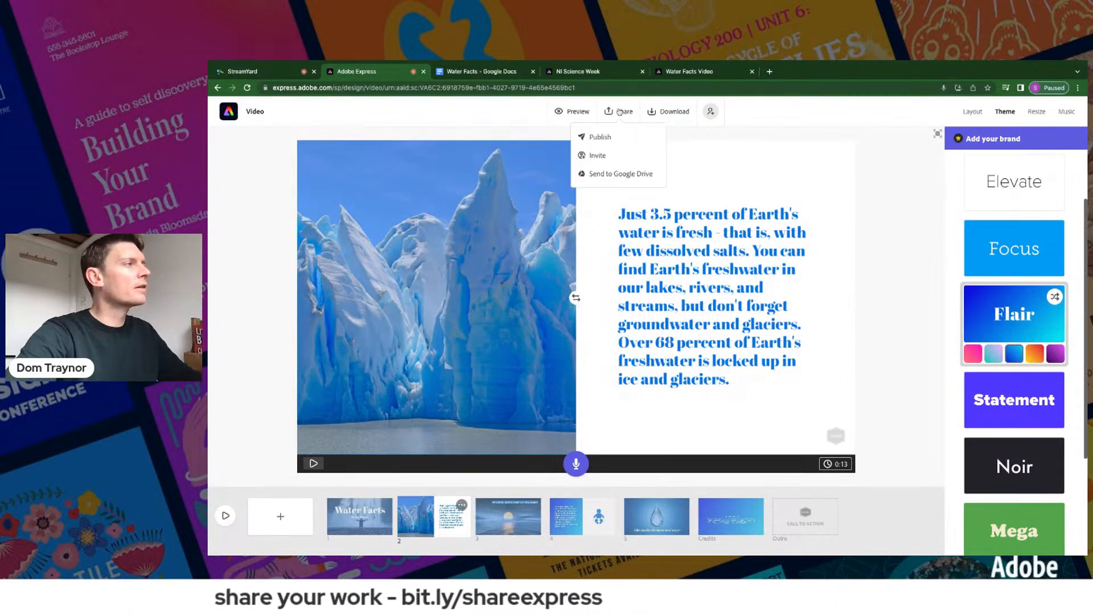
{"action": "left_click", "coordinate": [604, 136]}
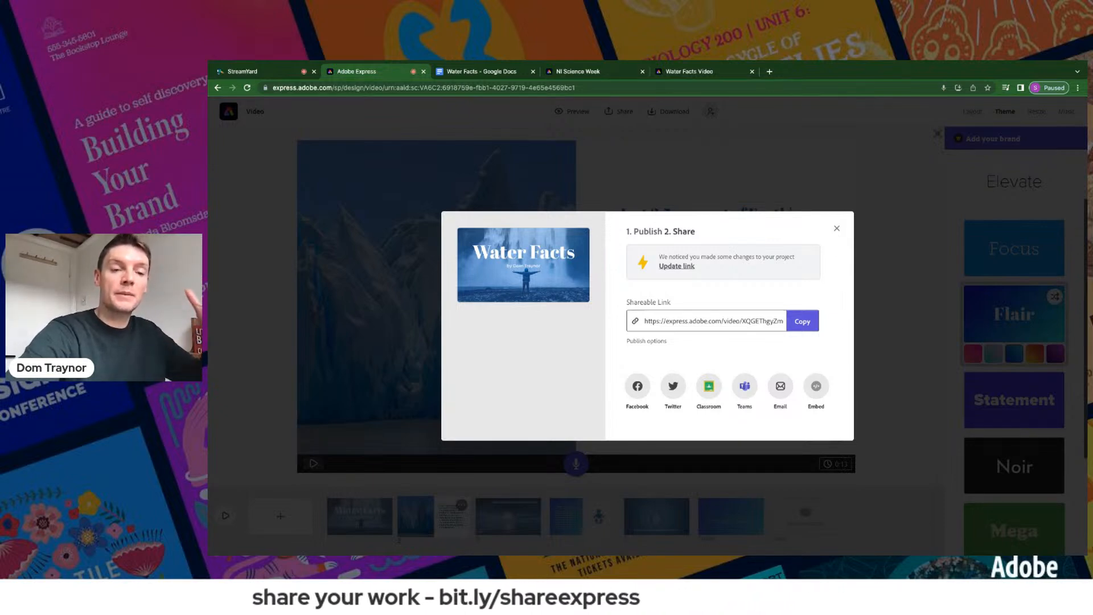
{"action": "left_click", "coordinate": [694, 73]}
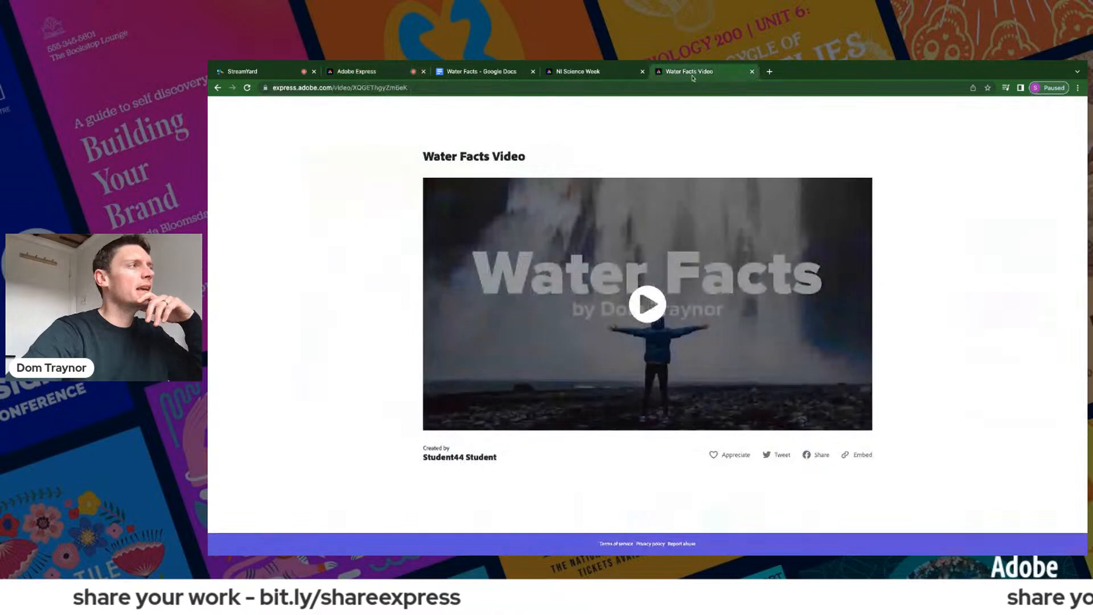
{"action": "left_click", "coordinate": [648, 304]}
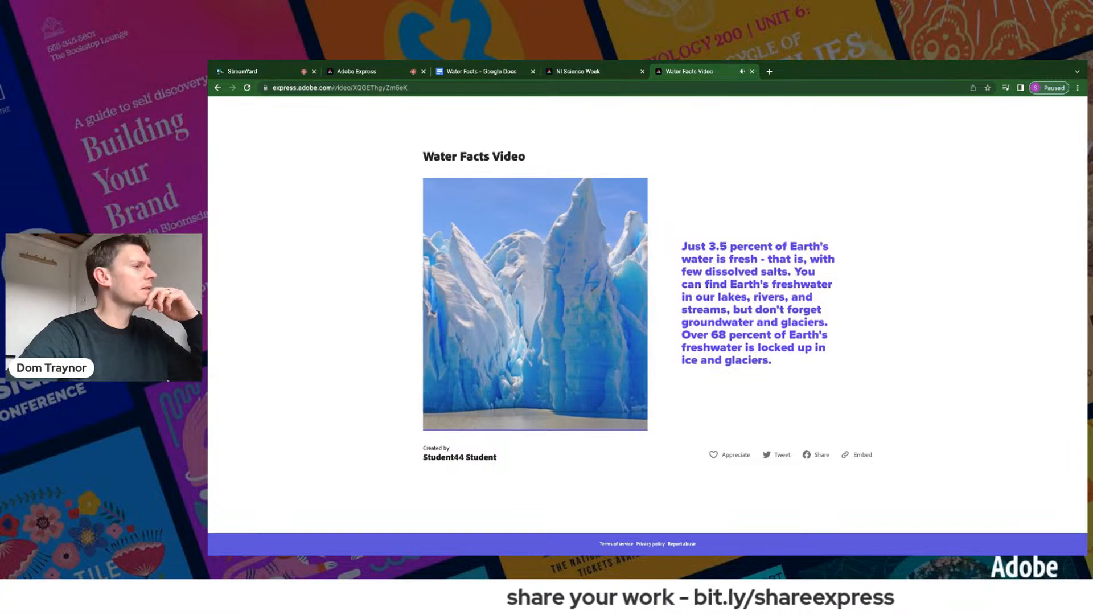
{"action": "mouse_move", "coordinate": [664, 303]}
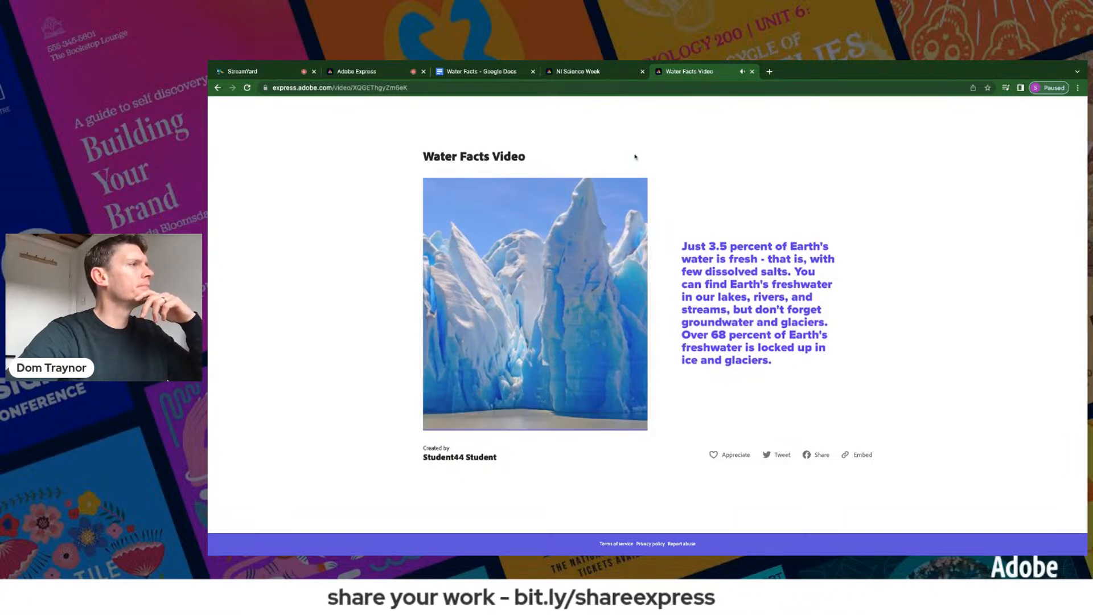
- Return to the video editor, update the share link with the theme changes, and close the link notice
{"action": "left_click", "coordinate": [385, 76]}
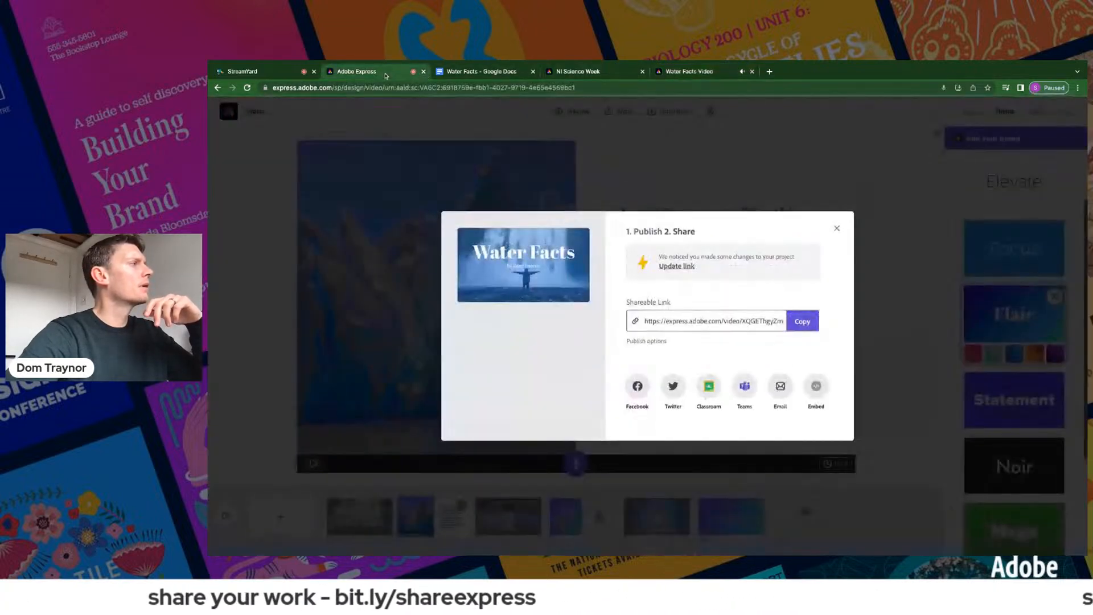
{"action": "left_click", "coordinate": [683, 266]}
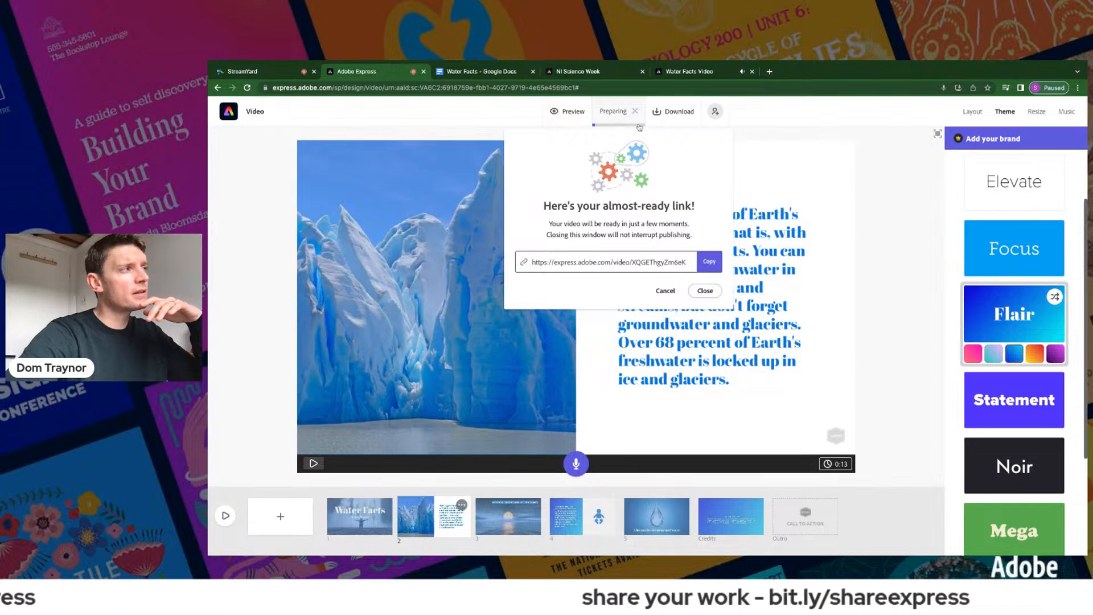
{"action": "left_click", "coordinate": [705, 291]}
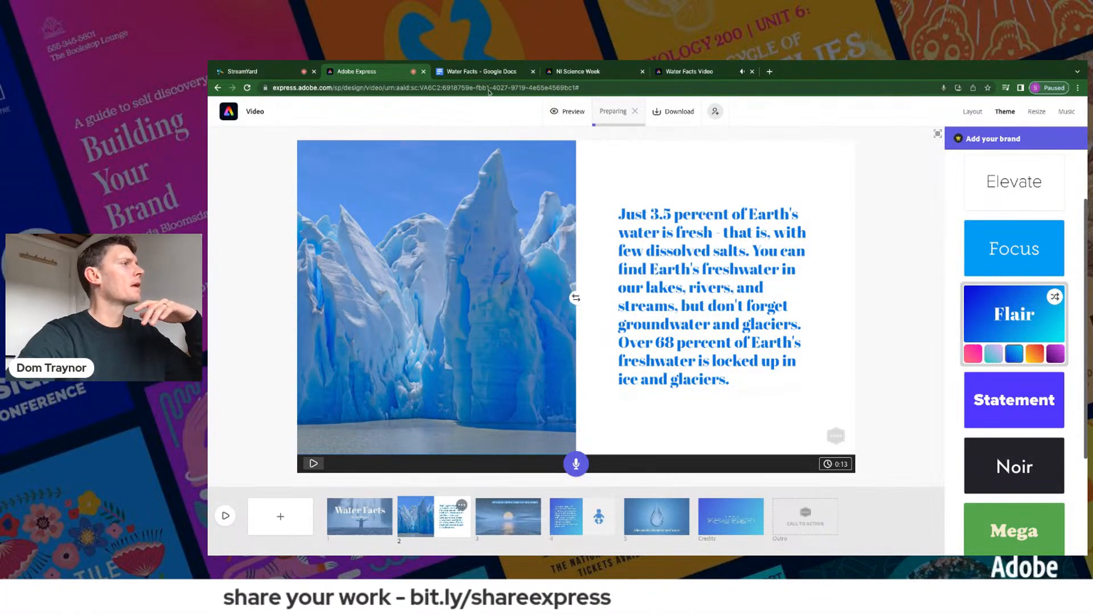
- Go to the Adobe Express home page from the NI Science Week page and open the recent Water Facts infographic project
{"action": "left_click", "coordinate": [585, 73]}
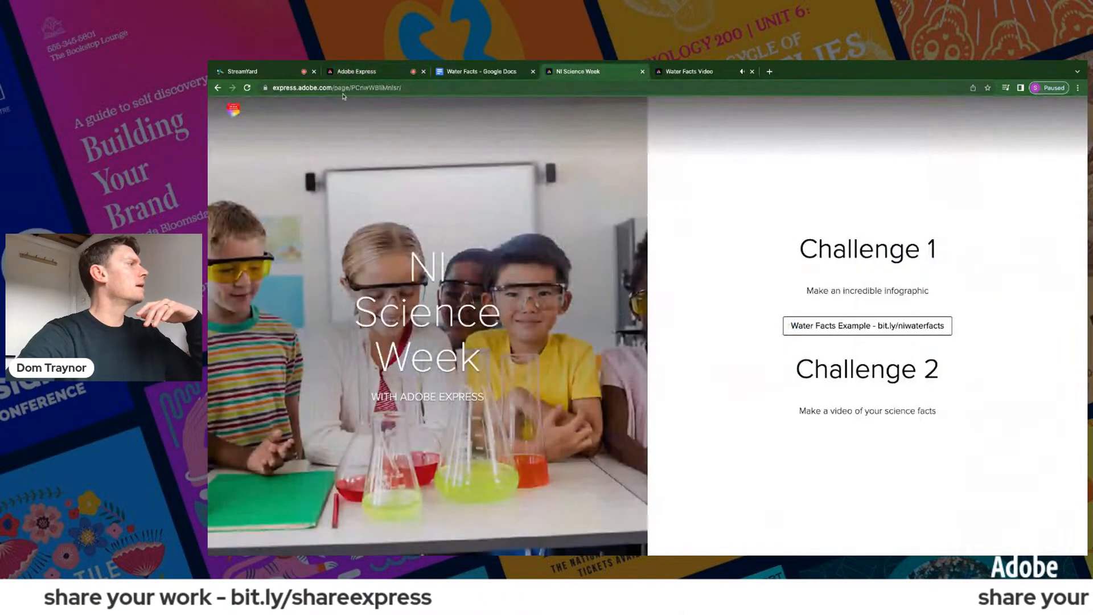
{"action": "left_click_drag", "start_coordinate": [332, 87], "coordinate": [431, 88]}
{"action": "key", "text": "BackSpace"}
{"action": "key", "text": "Return"}
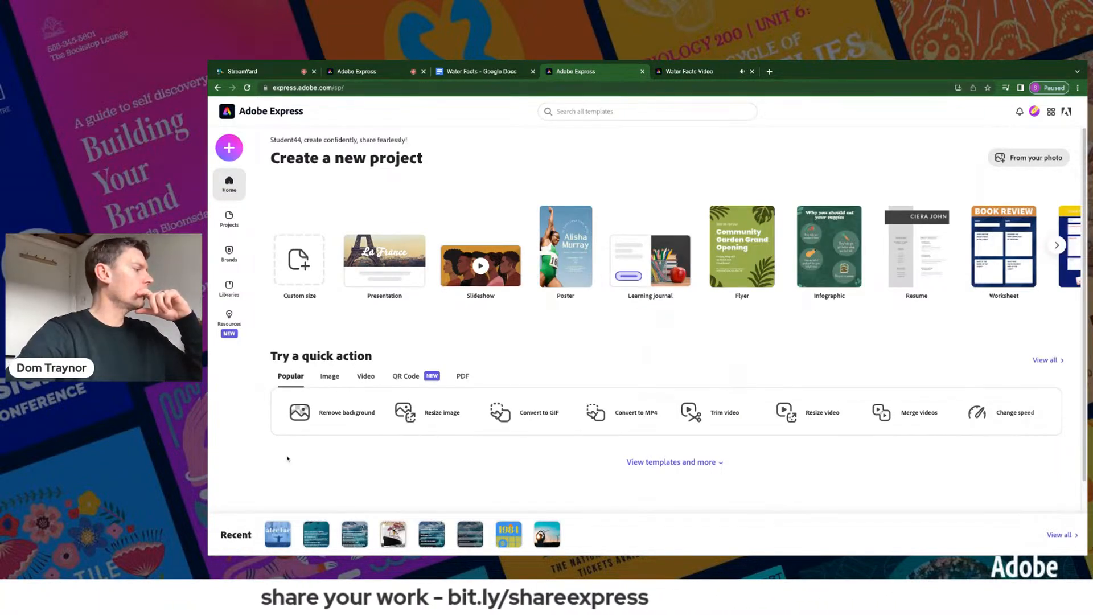
{"action": "mouse_move", "coordinate": [327, 527]}
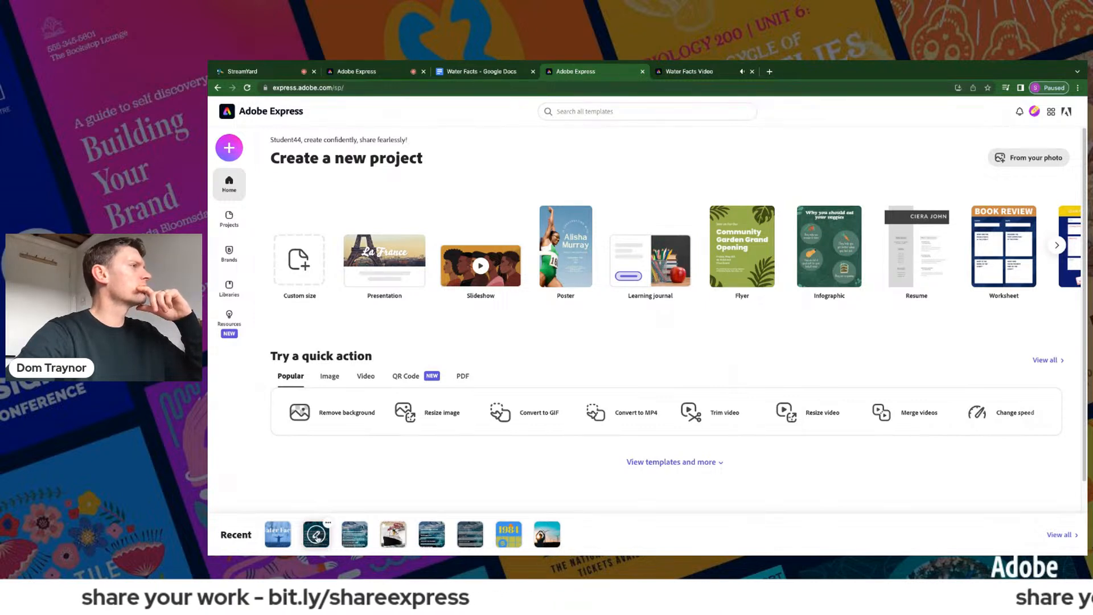
{"action": "left_click", "coordinate": [329, 524]}
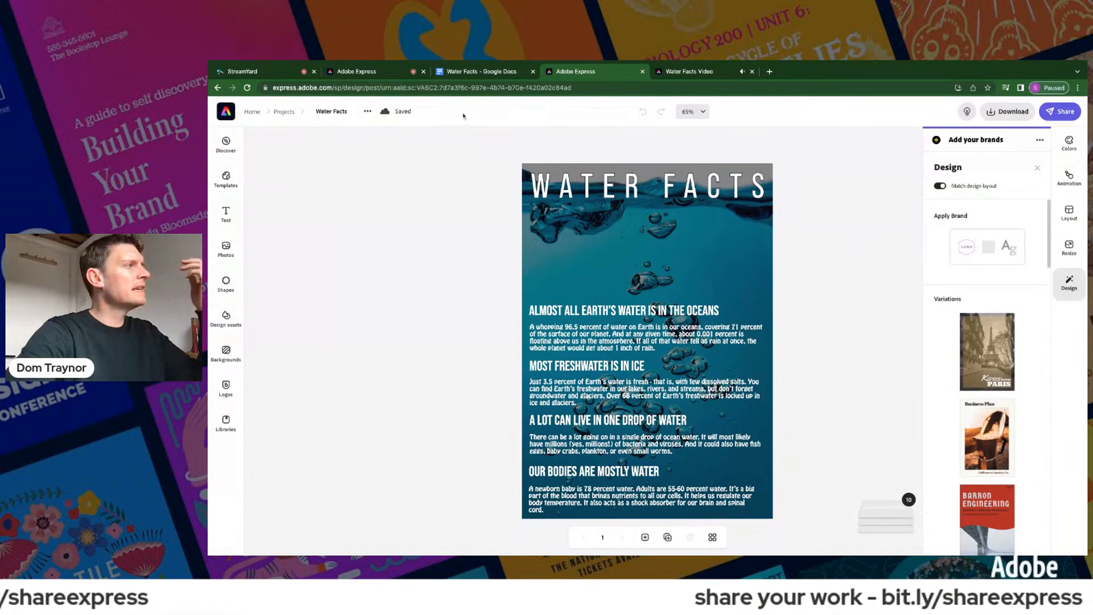
- Review the Water Facts Google Doc, the video's publishing progress in the editor, and the published video page
{"action": "left_click", "coordinate": [466, 73]}
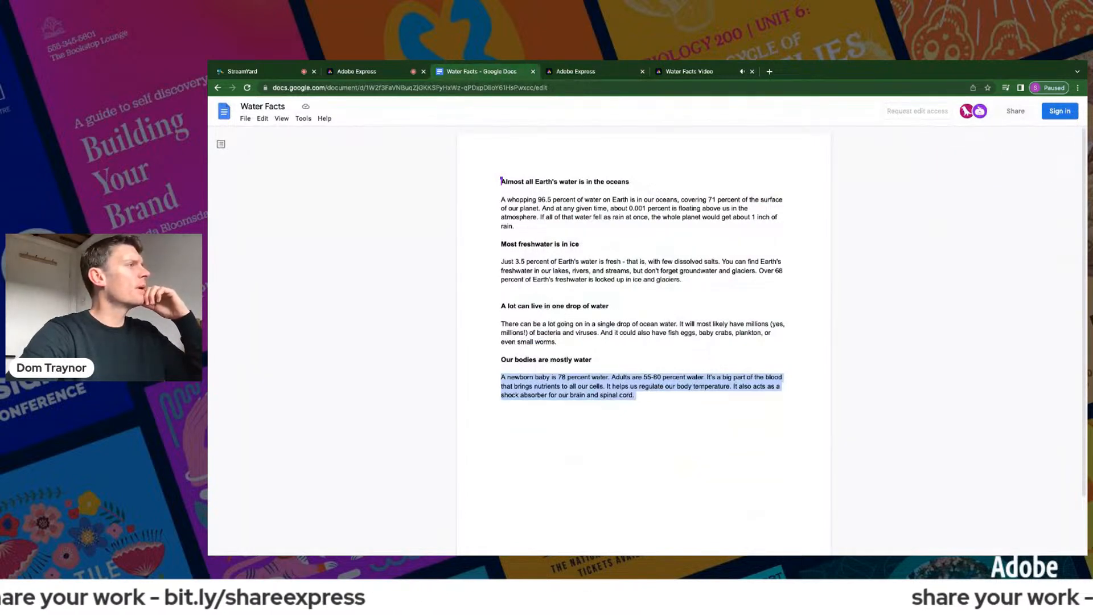
{"action": "left_click", "coordinate": [374, 70]}
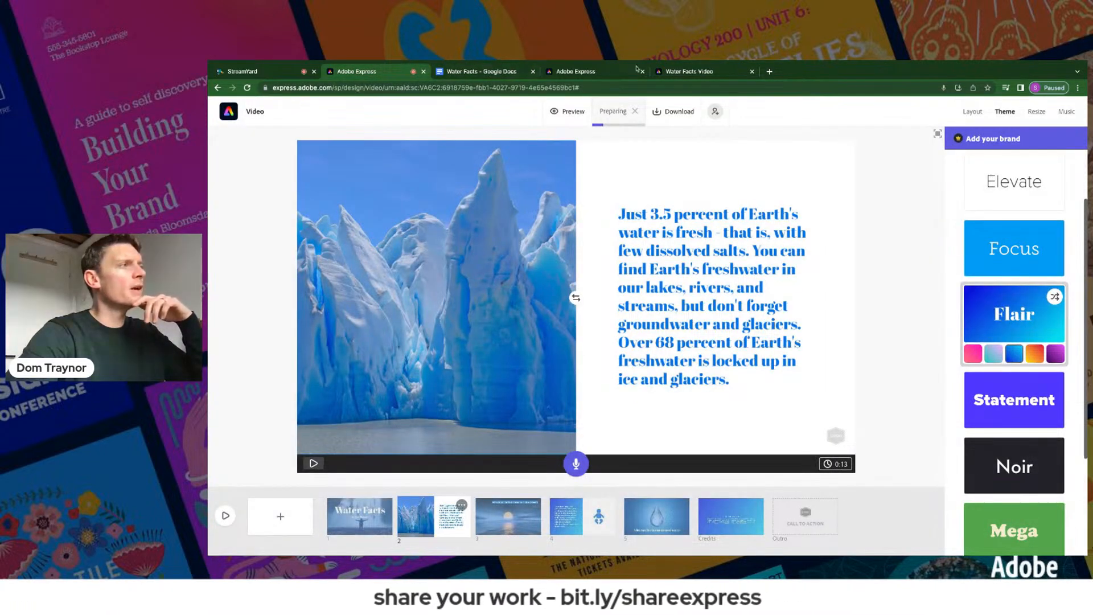
{"action": "left_click", "coordinate": [690, 71]}
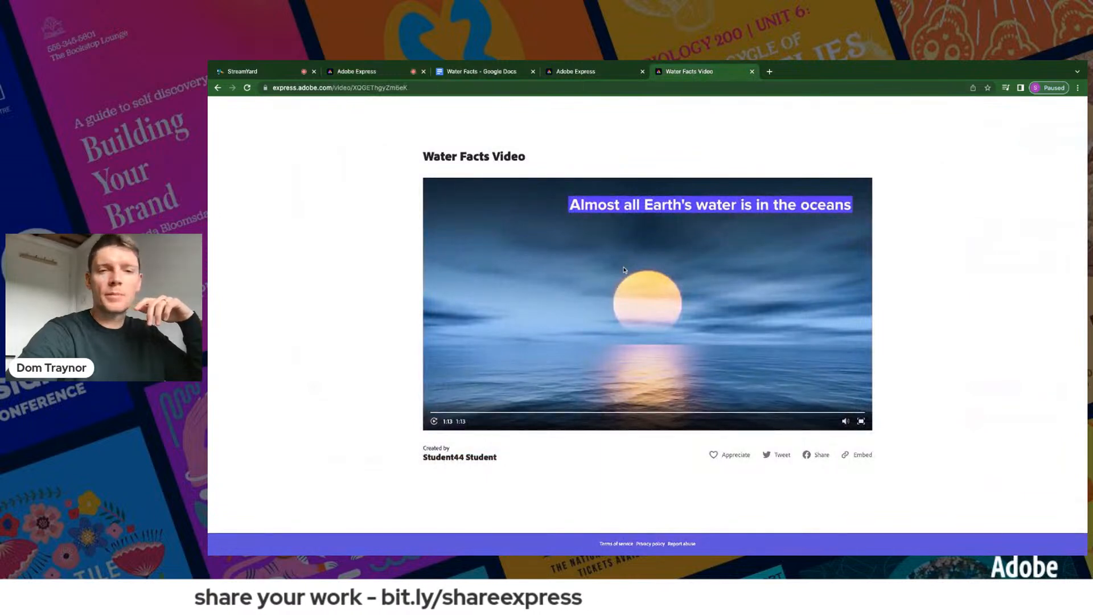